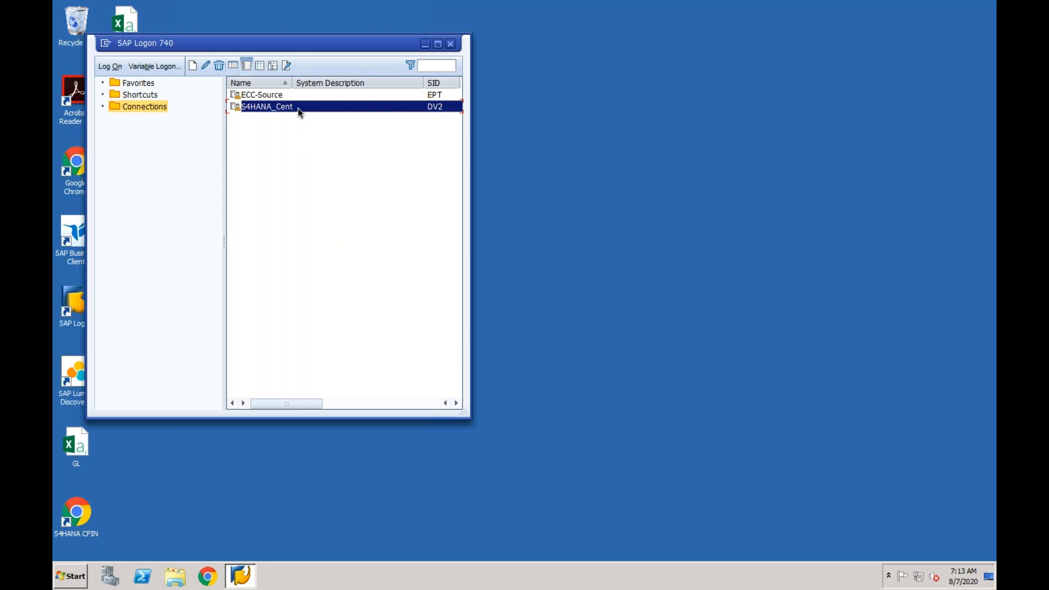
- Log on to client 400 of the S4HANA_Cent system with the saved user ID and the account password
{"action": "key", "text": "Down"}
{"action": "key", "text": "Down"}
{"action": "key", "text": "Tab"}
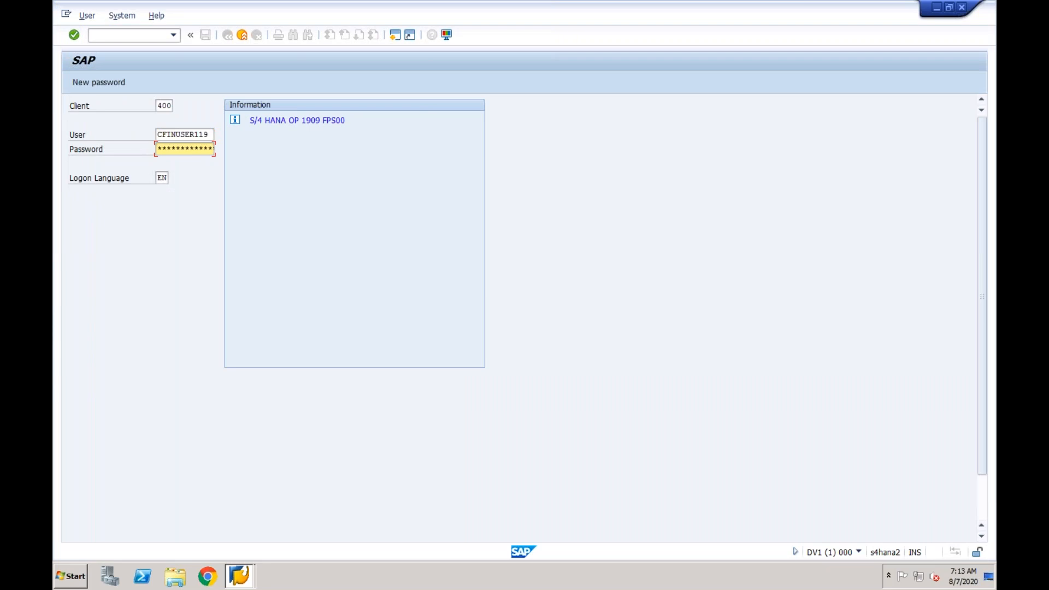
{"action": "type", "text": "**********"}
{"action": "key", "text": "Return"}
- Start transaction FB03 and open its document list selection
{"action": "type", "text": "fb03"}
{"action": "key", "text": "Return"}
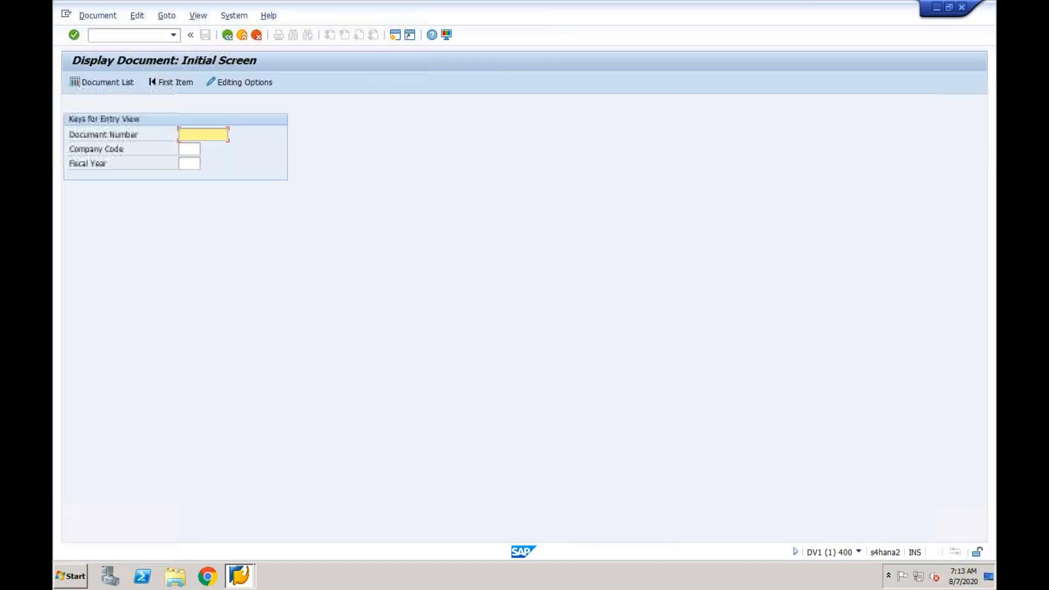
{"action": "left_click", "coordinate": [115, 81]}
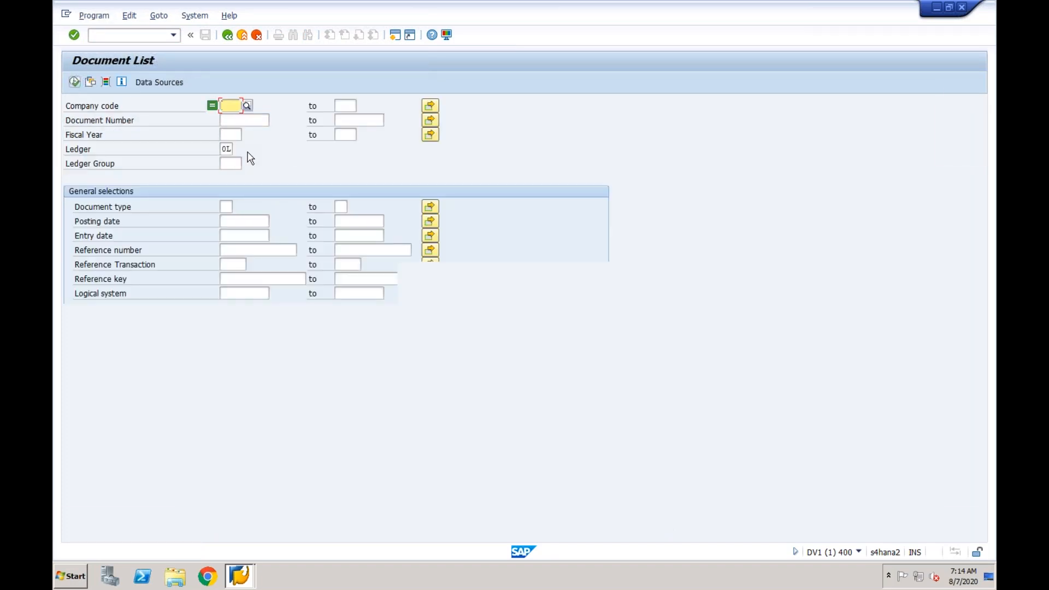
- List the documents of company code CF03 that come from logical system epxclnt800
{"action": "left_click", "coordinate": [235, 294]}
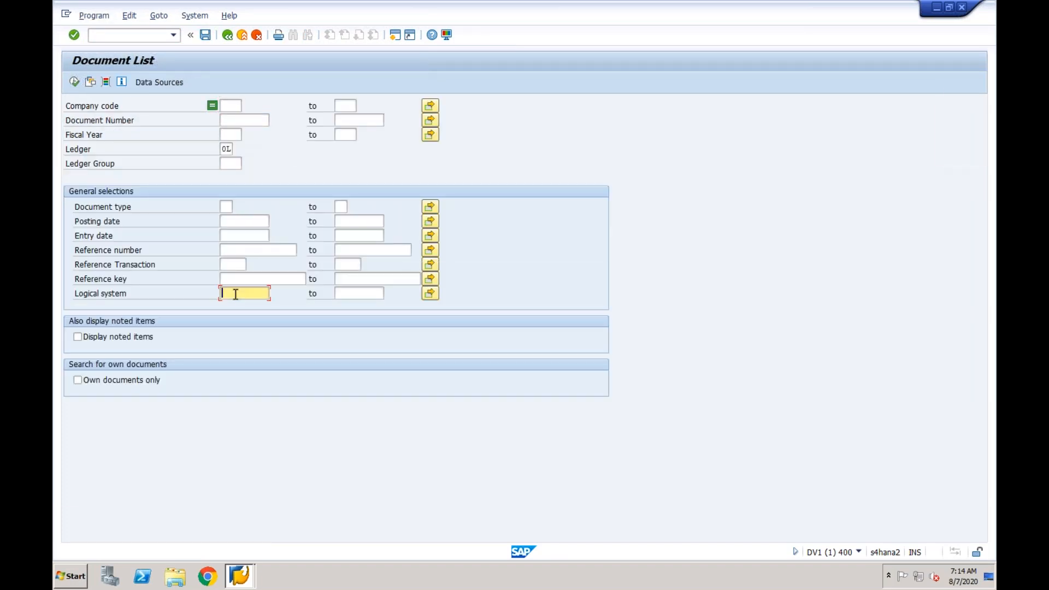
{"action": "type", "text": "epx"}
{"action": "left_click", "coordinate": [239, 308]}
{"action": "left_click", "coordinate": [231, 109]}
{"action": "type", "text": "cf03"}
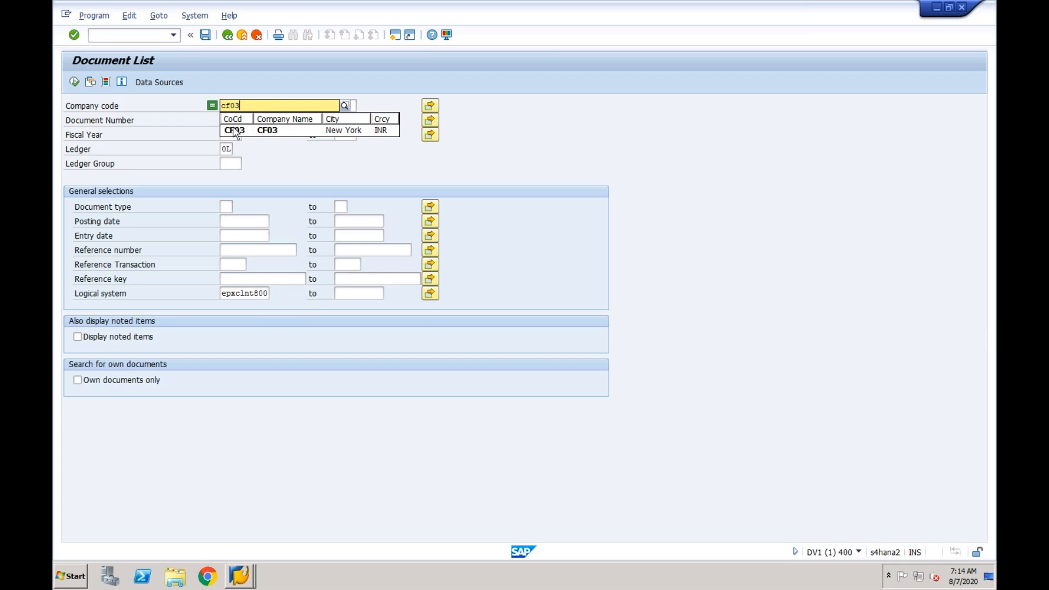
{"action": "left_click", "coordinate": [233, 130]}
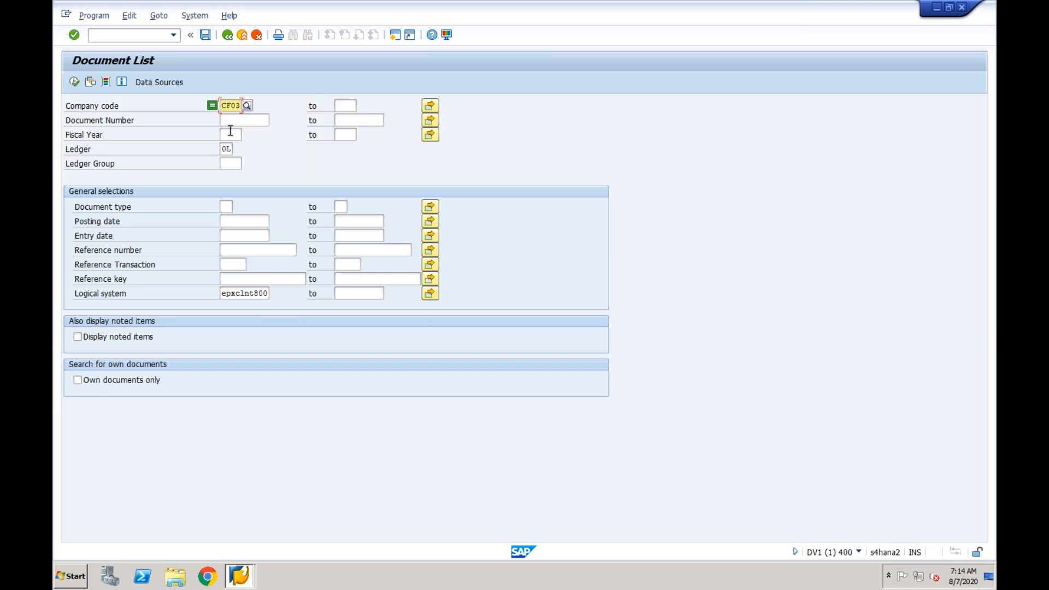
{"action": "left_click", "coordinate": [77, 83]}
{"action": "left_click", "coordinate": [78, 83]}
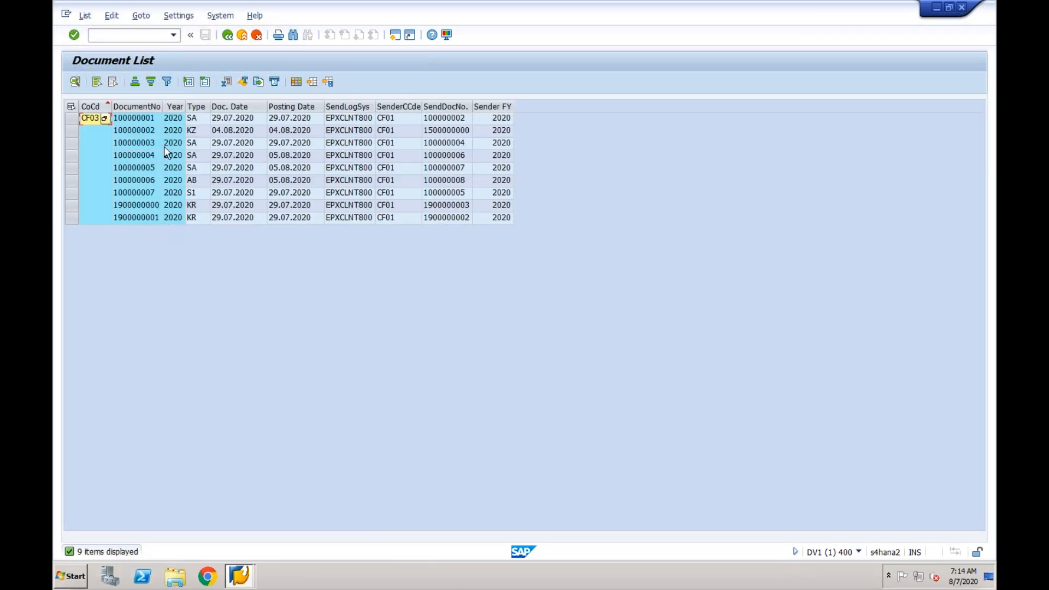
- Open the KZ vendor payment document dated 04.08.2020 from the document list
{"action": "left_click", "coordinate": [137, 118]}
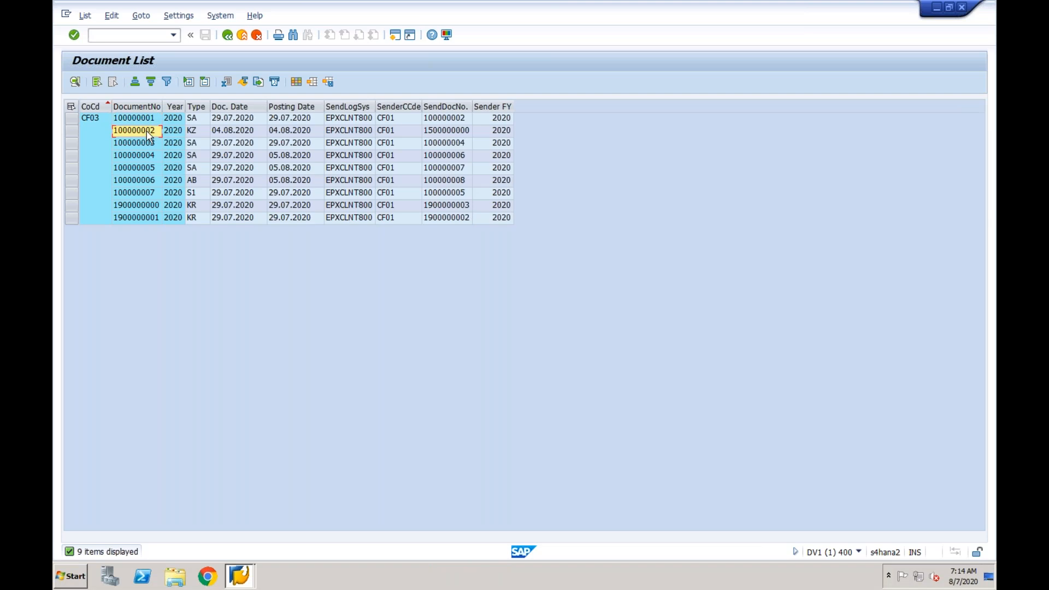
{"action": "left_click", "coordinate": [446, 117]}
{"action": "double_click", "coordinate": [144, 131]}
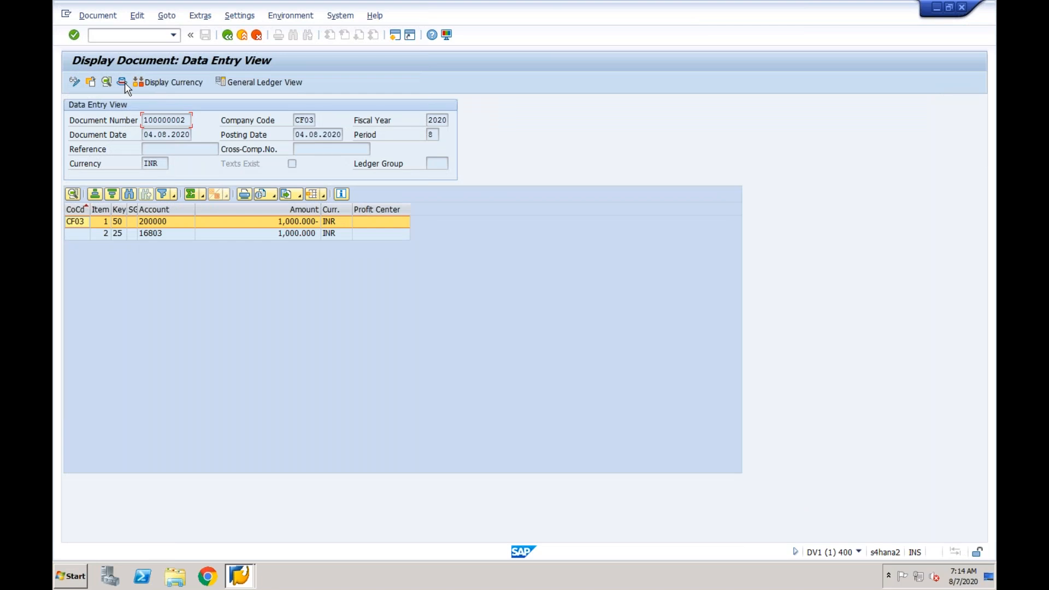
- Show the document header, examine its logical system and reference key, and try to open the original document from the reference key
{"action": "left_click", "coordinate": [122, 82]}
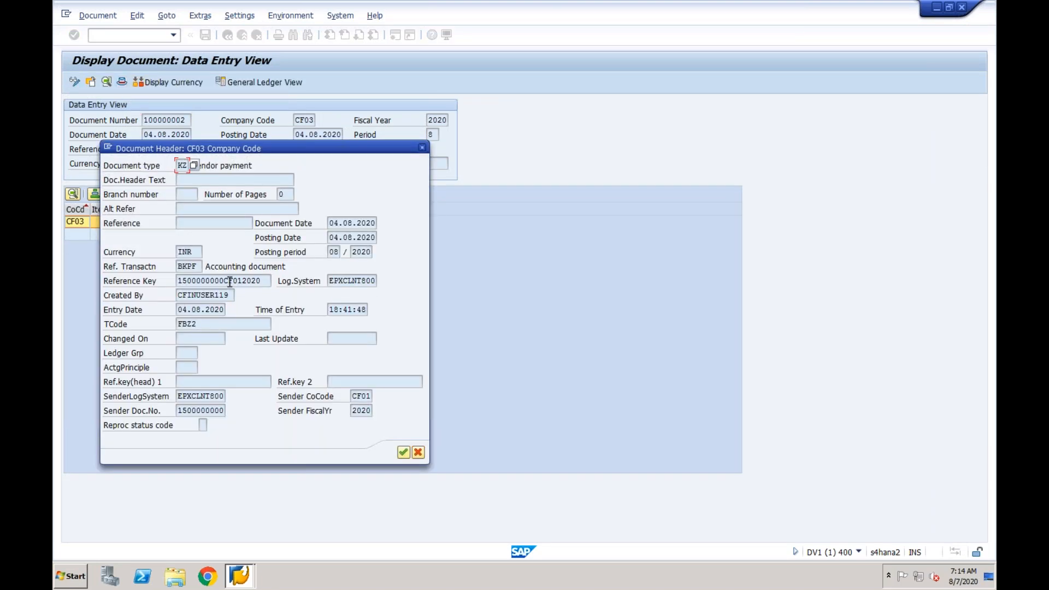
{"action": "left_click", "coordinate": [348, 281]}
{"action": "left_click", "coordinate": [224, 280]}
{"action": "double_click", "coordinate": [242, 281]}
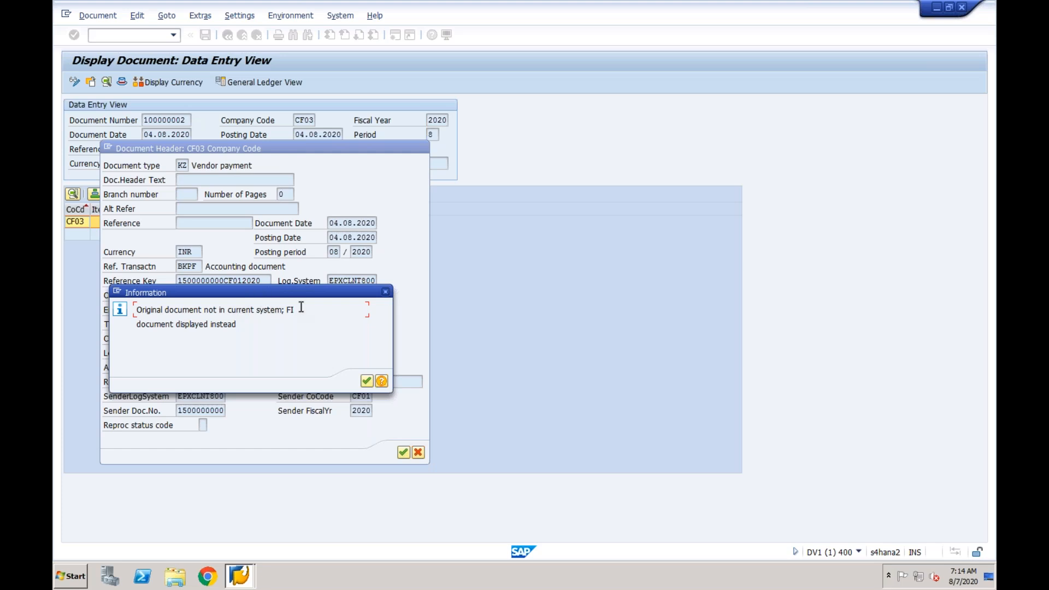
{"action": "left_click", "coordinate": [385, 297]}
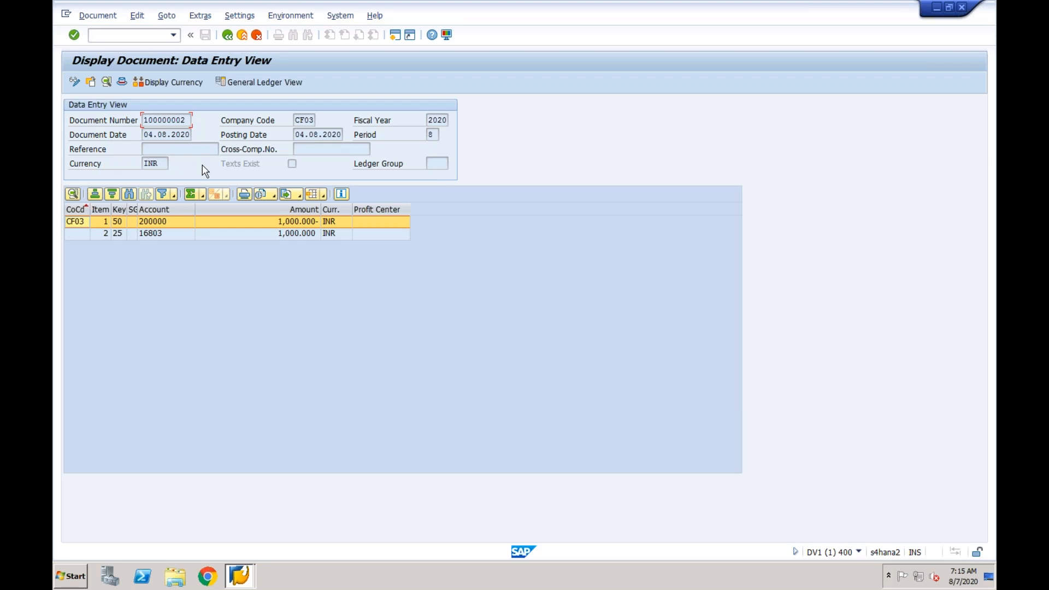
- Switch to SAP Logon and log on to client 800 of the ECC-Source system with the saved user ID and account password
{"action": "left_click", "coordinate": [241, 575]}
{"action": "left_click", "coordinate": [241, 531]}
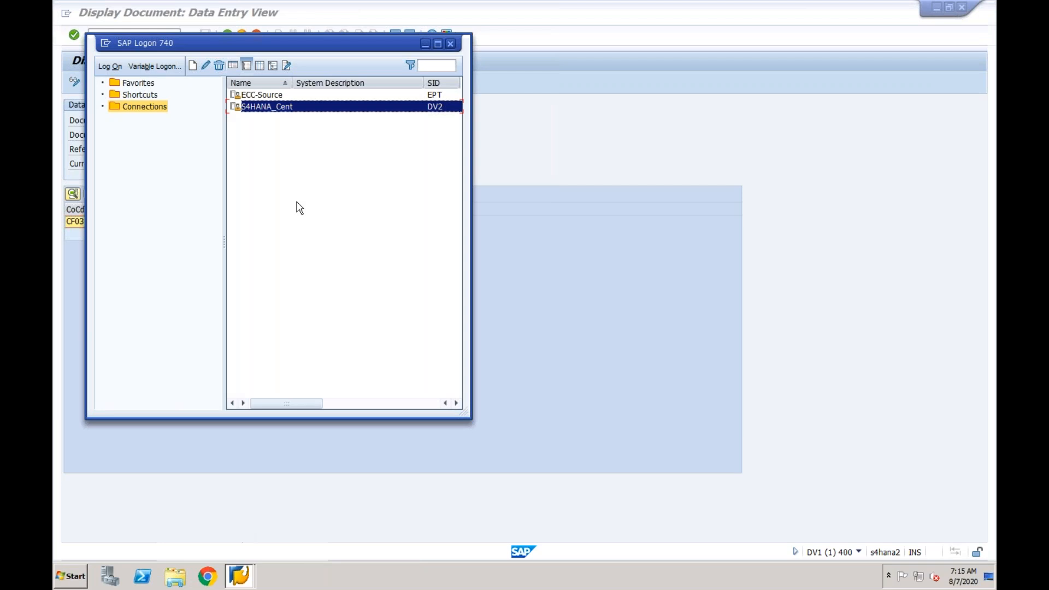
{"action": "double_click", "coordinate": [280, 94]}
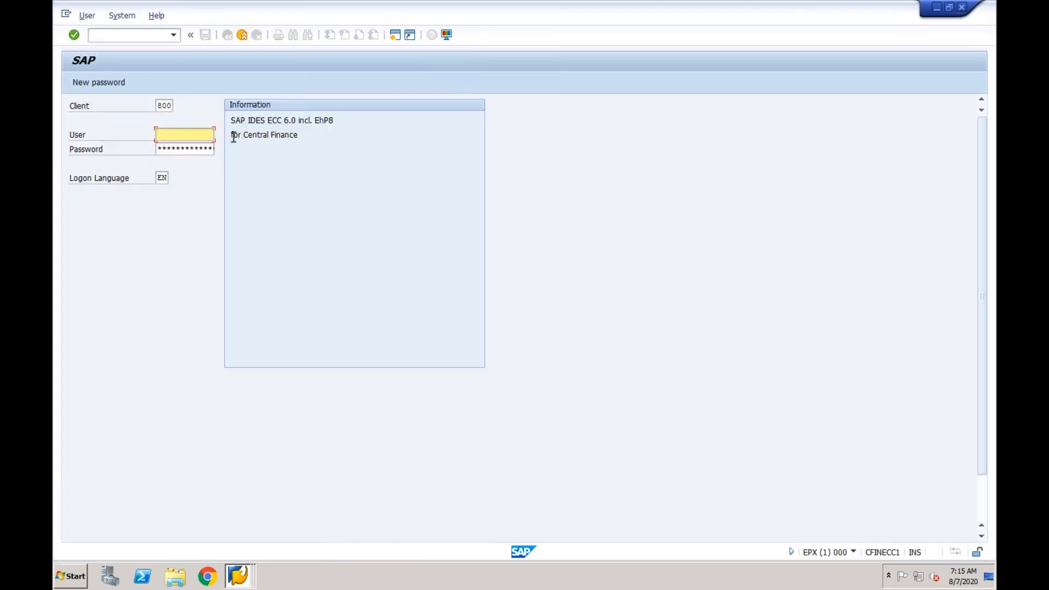
{"action": "left_click", "coordinate": [163, 133]}
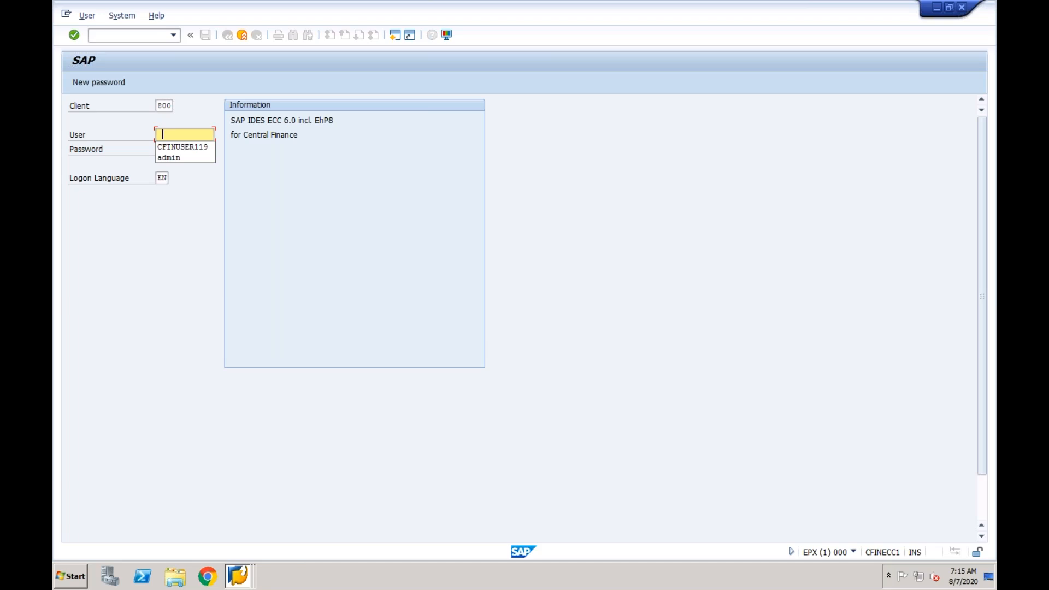
{"action": "key", "text": "Down"}
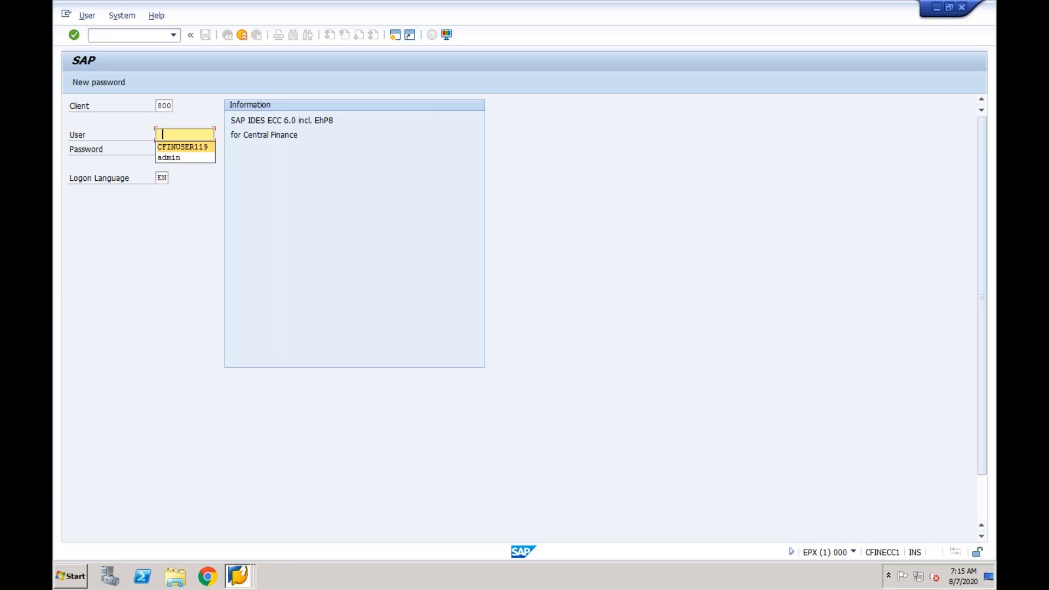
{"action": "key", "text": "Tab"}
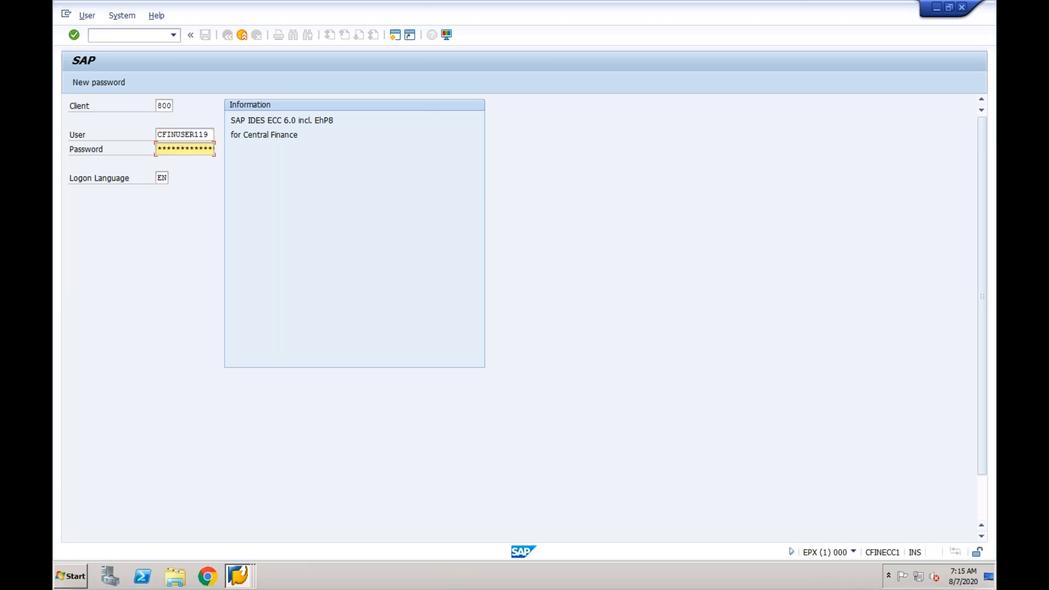
{"action": "type", "text": "*******"}
{"action": "key", "text": "Return"}
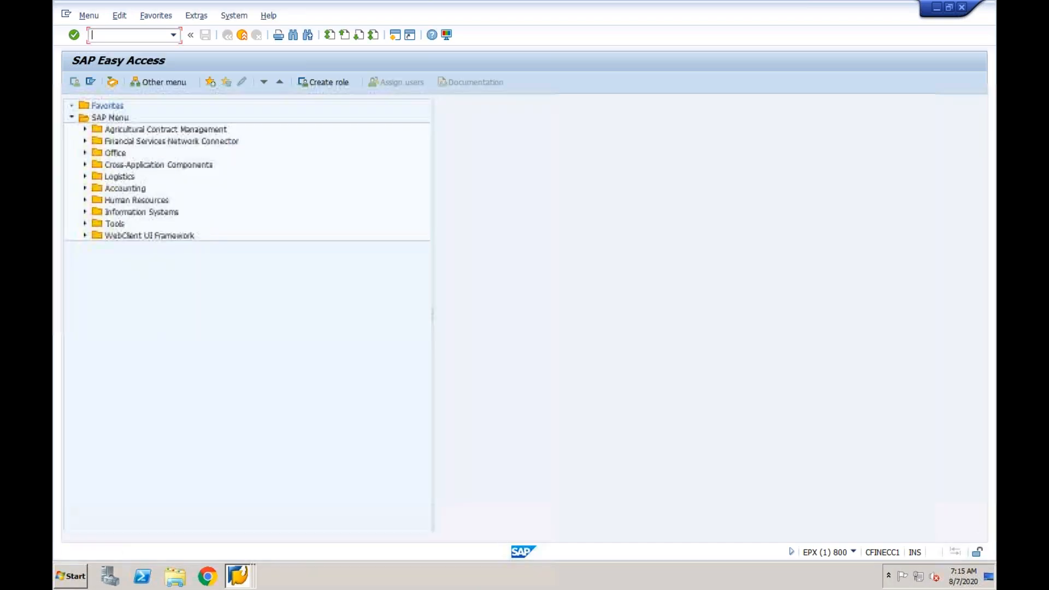
- Start transaction FB50 for entering a G/L account document
{"action": "type", "text": "fb50"}
{"action": "key", "text": "Return"}
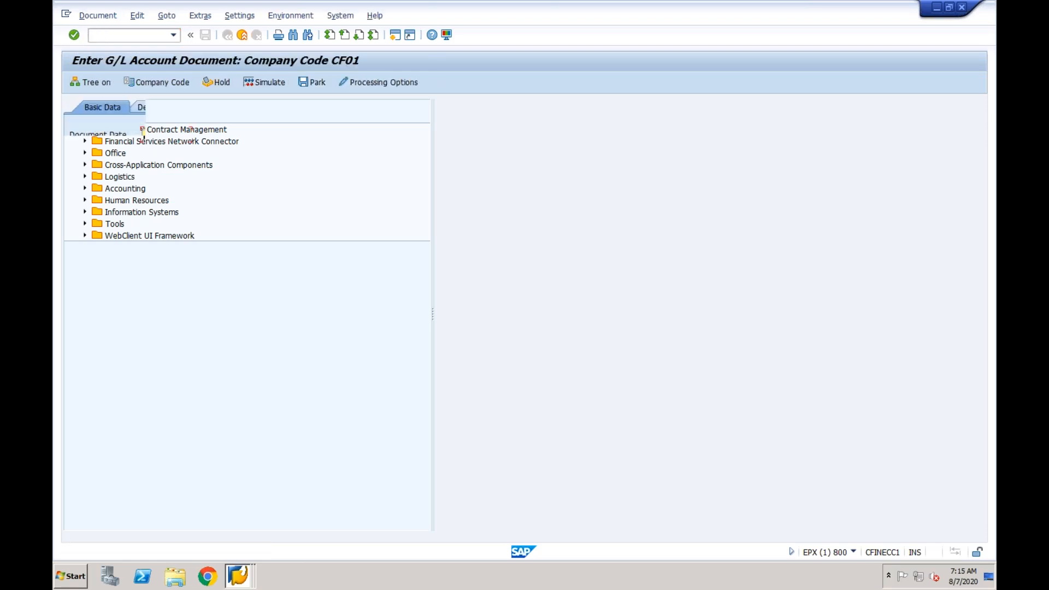
- Set the document date to 29.07.2020 and the posting date to 07.08.2020 for the company code CF01 document
{"action": "type", "text": "29072020"}
{"action": "key", "text": "Tab"}
{"action": "key", "text": "Delete"}
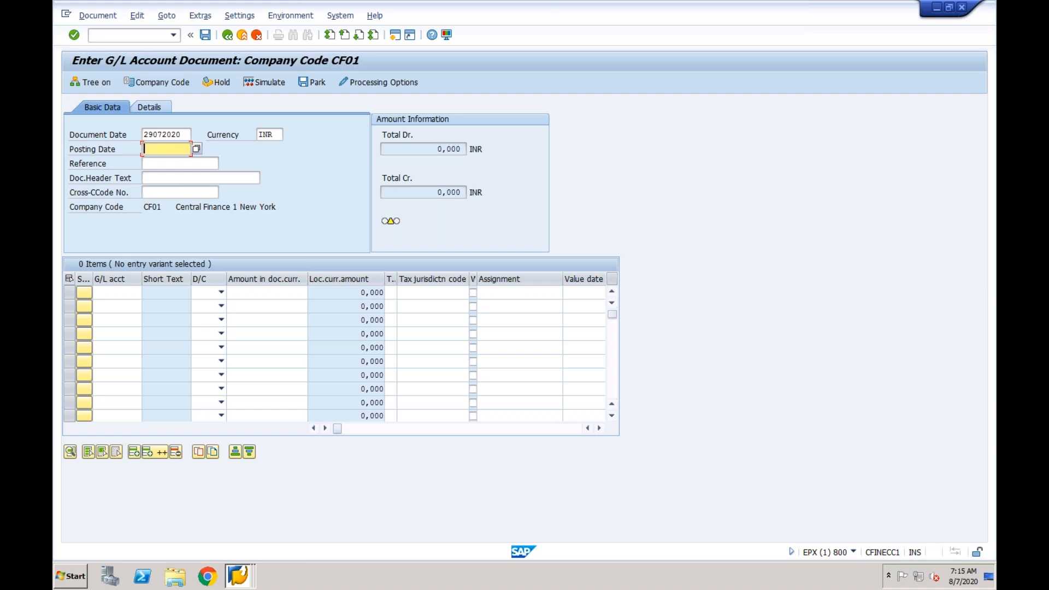
{"action": "type", "text": "07082020"}
{"action": "left_click", "coordinate": [160, 192]}
{"action": "left_click_drag", "start_coordinate": [160, 208], "coordinate": [144, 211]}
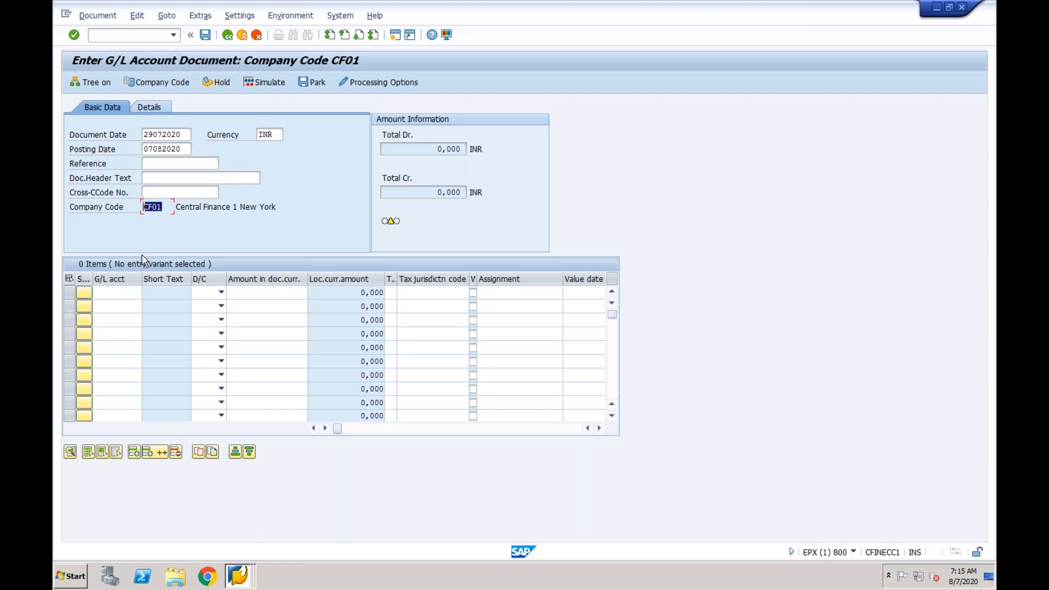
- Enter G/L accounts 2000 and 4000 in the first two line items
{"action": "left_click", "coordinate": [110, 293]}
{"action": "key", "text": "Down"}
{"action": "key", "text": "Return"}
{"action": "key", "text": "Down"}
{"action": "key", "text": "Down"}
{"action": "key", "text": "Down"}
{"action": "key", "text": "Return"}
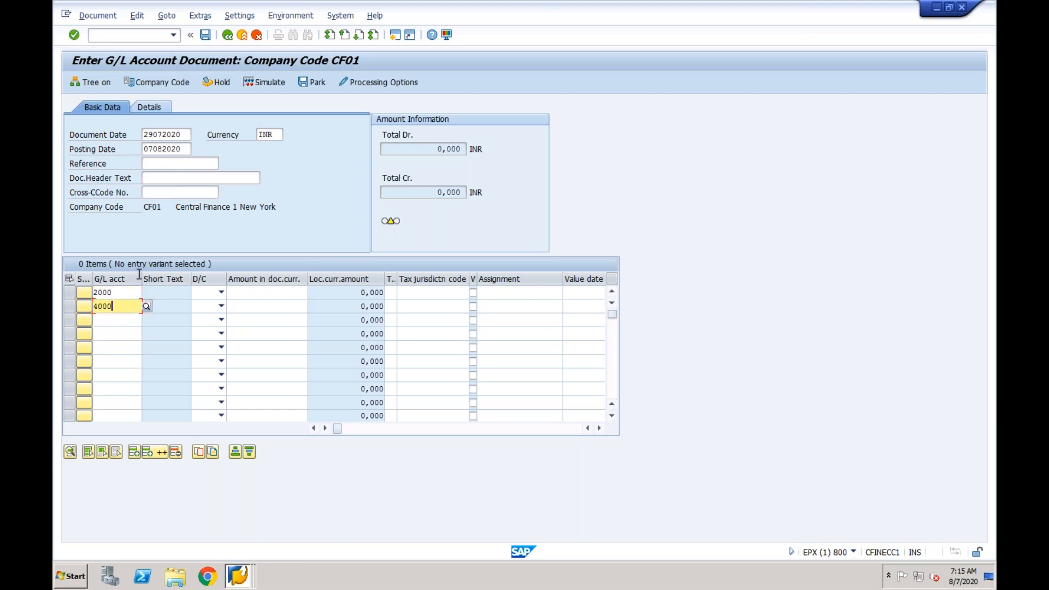
- Mark the G/L account 2000 line as credit and the 4000 line as debit
{"action": "left_click", "coordinate": [221, 293]}
{"action": "left_click", "coordinate": [208, 305]}
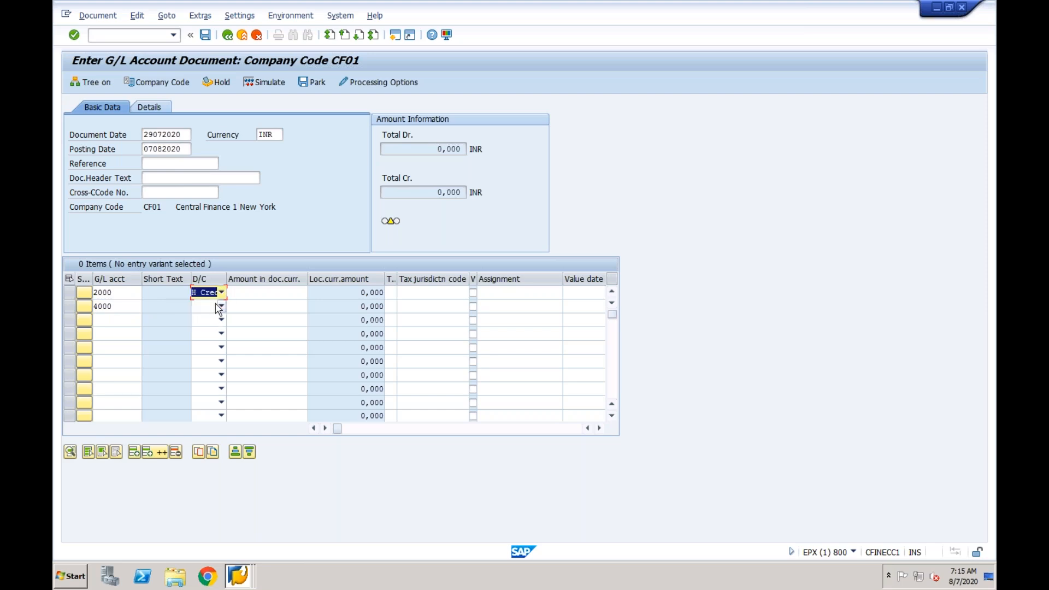
{"action": "left_click", "coordinate": [221, 306]}
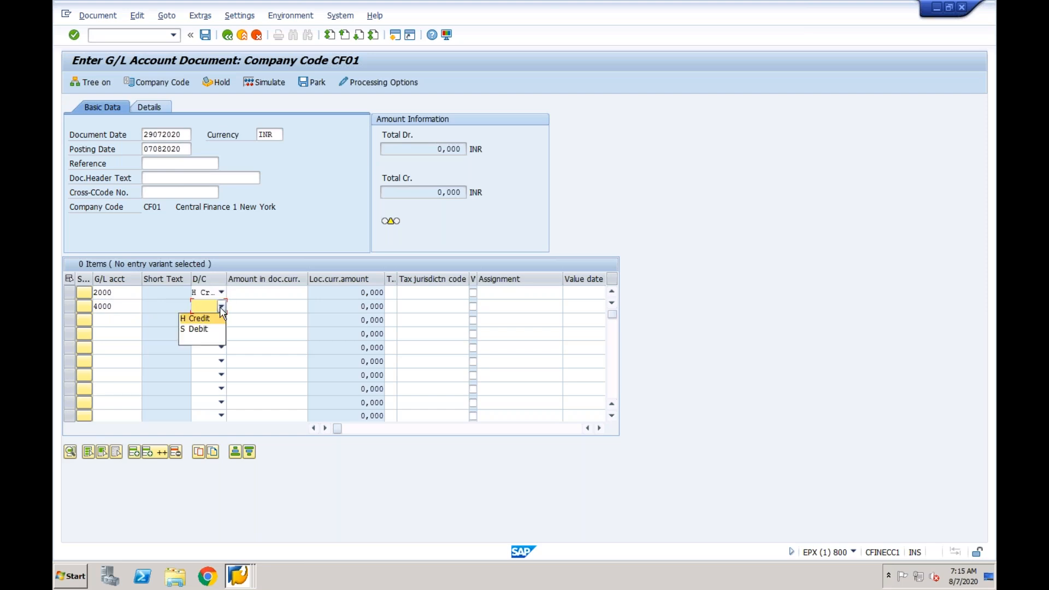
{"action": "left_click", "coordinate": [203, 329]}
- Enter an amount of 1000 INR in both line items
{"action": "left_click", "coordinate": [269, 294]}
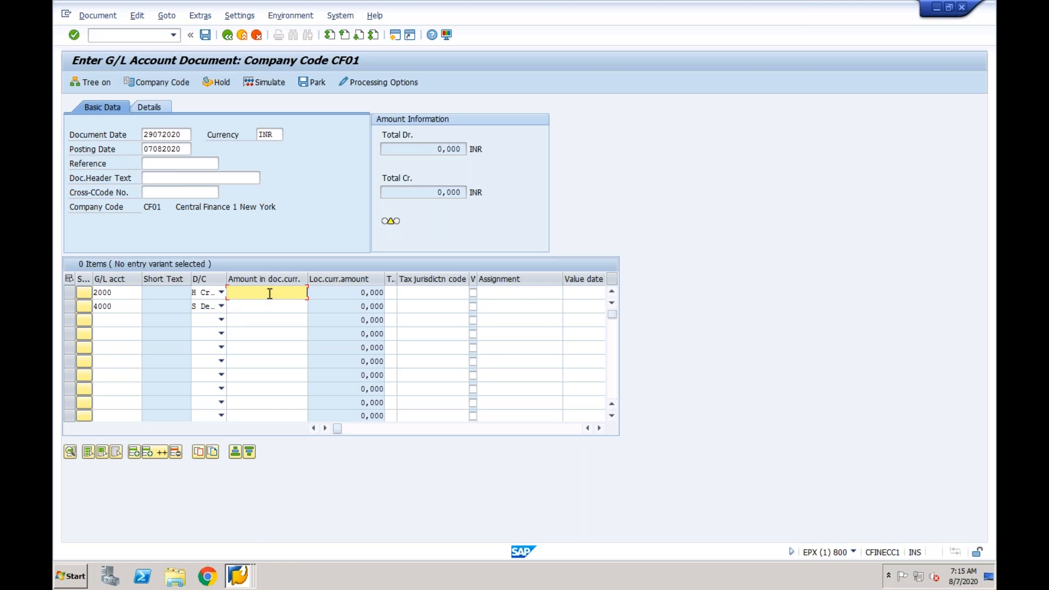
{"action": "type", "text": "1000"}
{"action": "key", "text": "Down"}
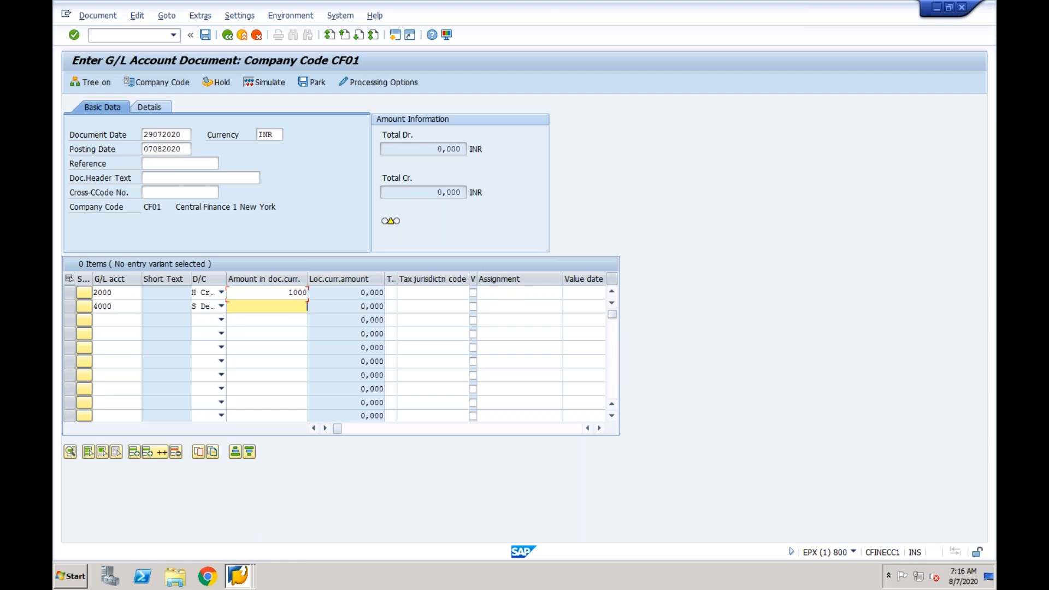
{"action": "key", "text": "Down"}
{"action": "key", "text": "Tab"}
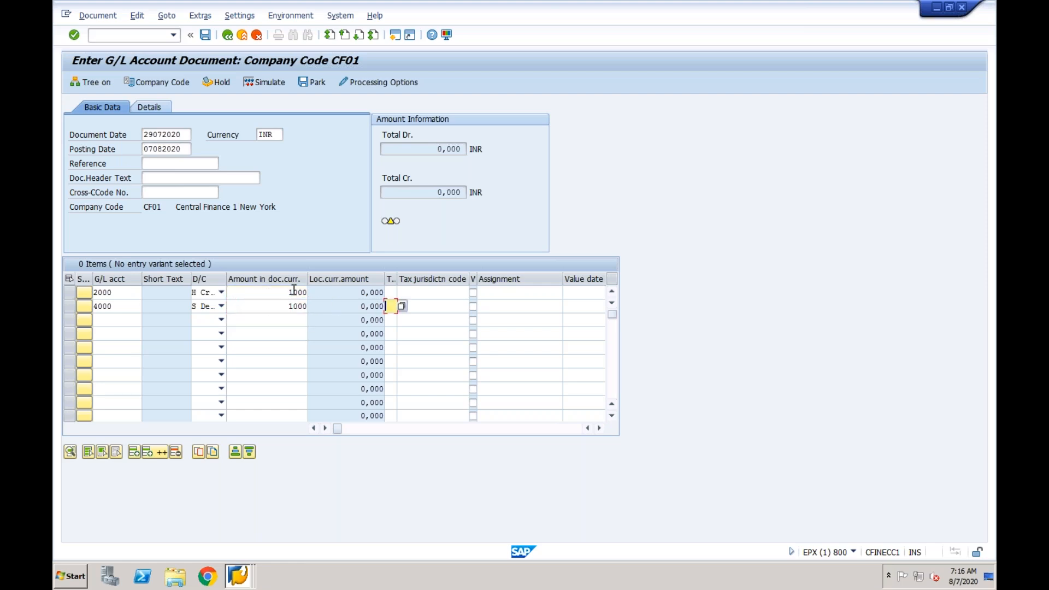
- Assign cost center CF01-2 to the G/L account 4000 line item
{"action": "left_click", "coordinate": [124, 306]}
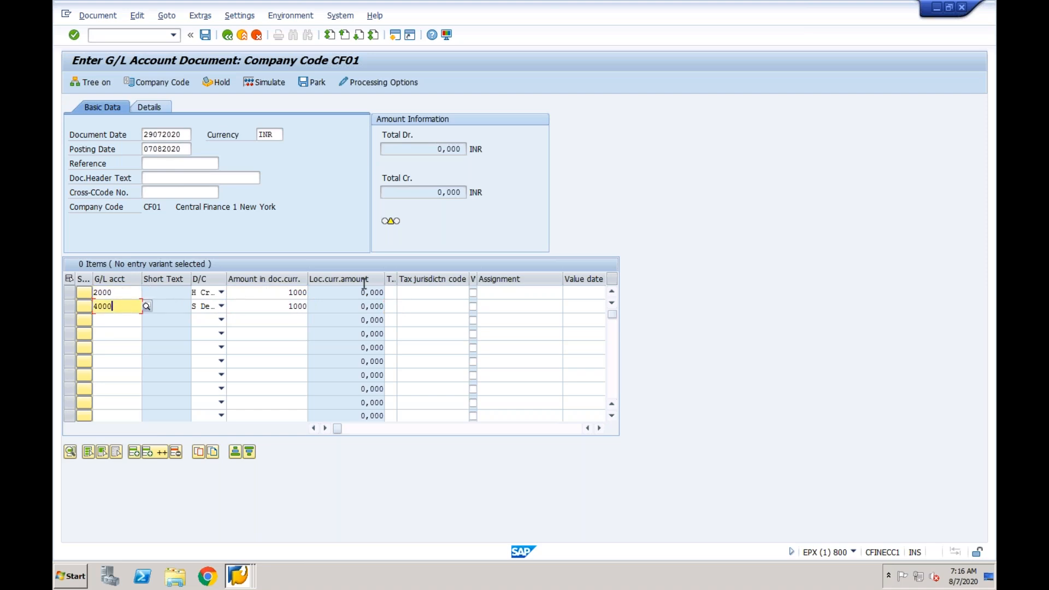
{"action": "key", "text": "Tab"}
{"action": "key", "text": "Tab"}
{"action": "key", "text": "Tab"}
{"action": "key", "text": "Tab"}
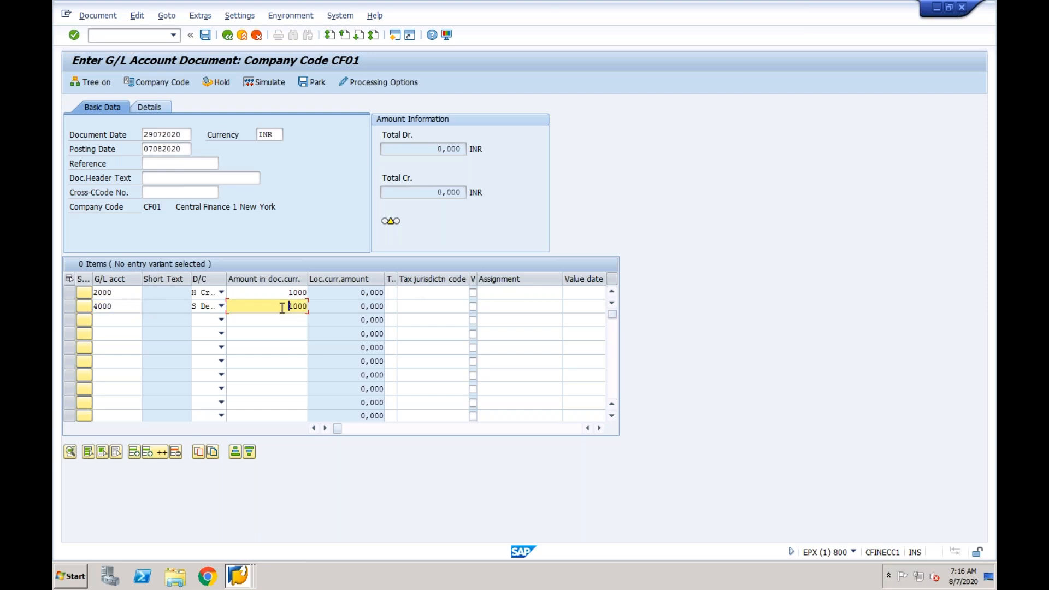
{"action": "key", "text": "Tab"}
{"action": "key", "text": "Tab"}
{"action": "key", "text": "Tab"}
{"action": "key", "text": "Tab"}
{"action": "key", "text": "Tab"}
{"action": "key", "text": "Tab"}
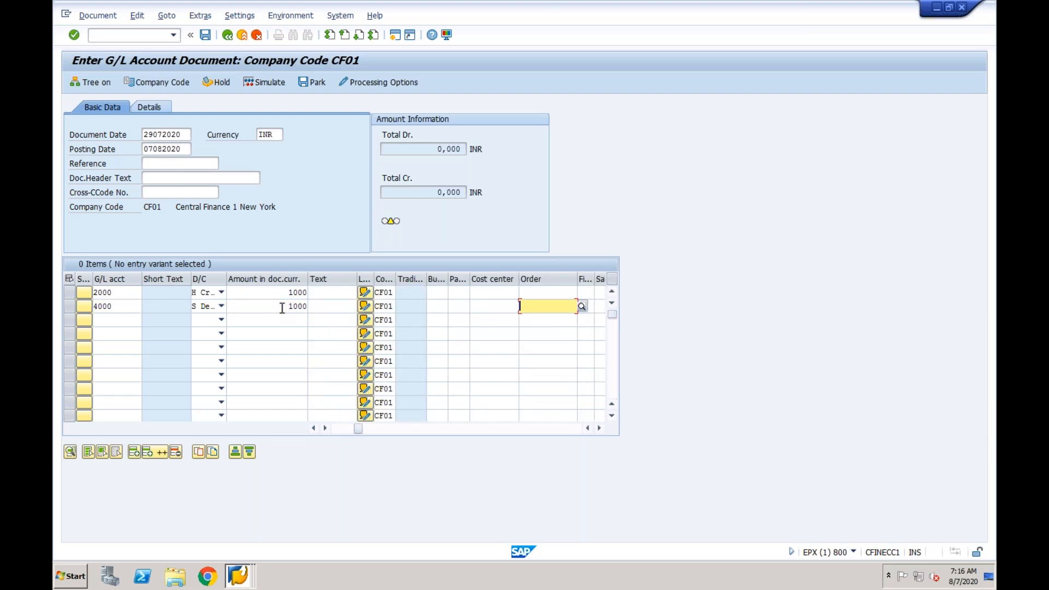
{"action": "key", "text": "shift+Tab"}
{"action": "key", "text": "BackSpace"}
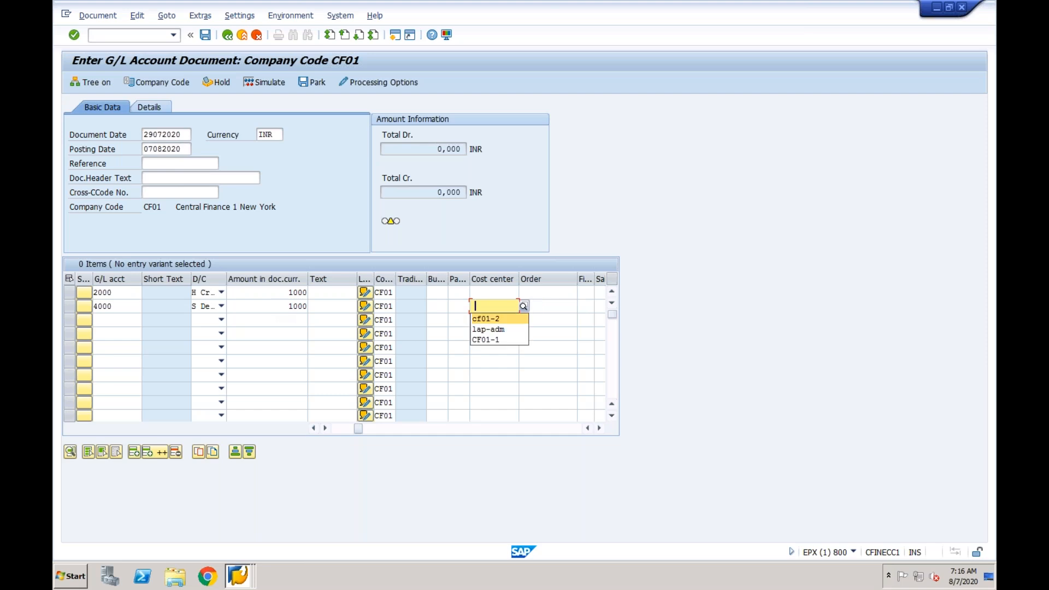
{"action": "key", "text": "Return"}
{"action": "key", "text": "Return"}
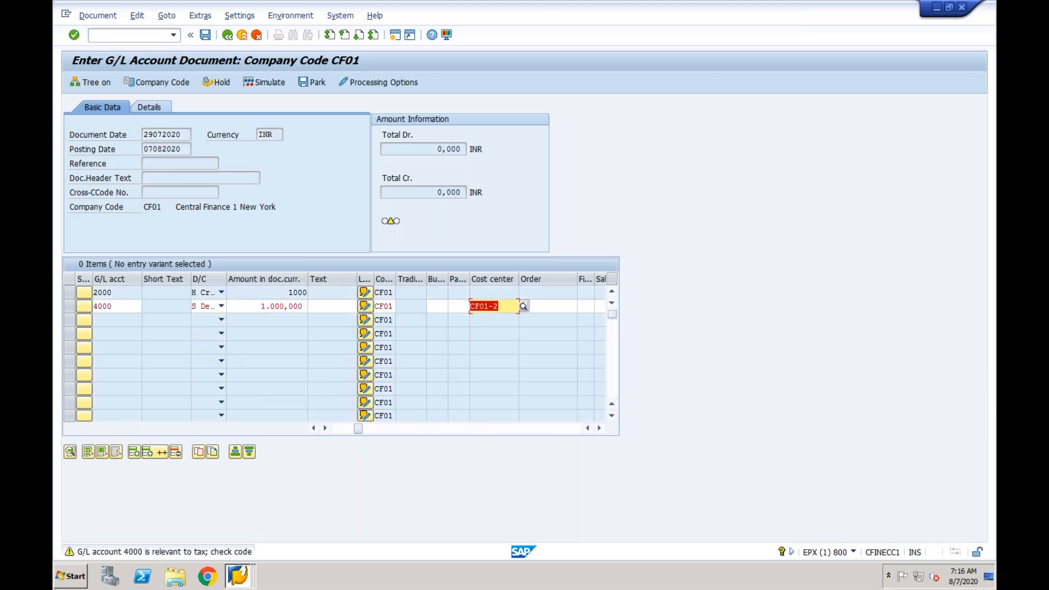
- Check the entered line items and post the G/L account document
{"action": "left_click", "coordinate": [206, 36]}
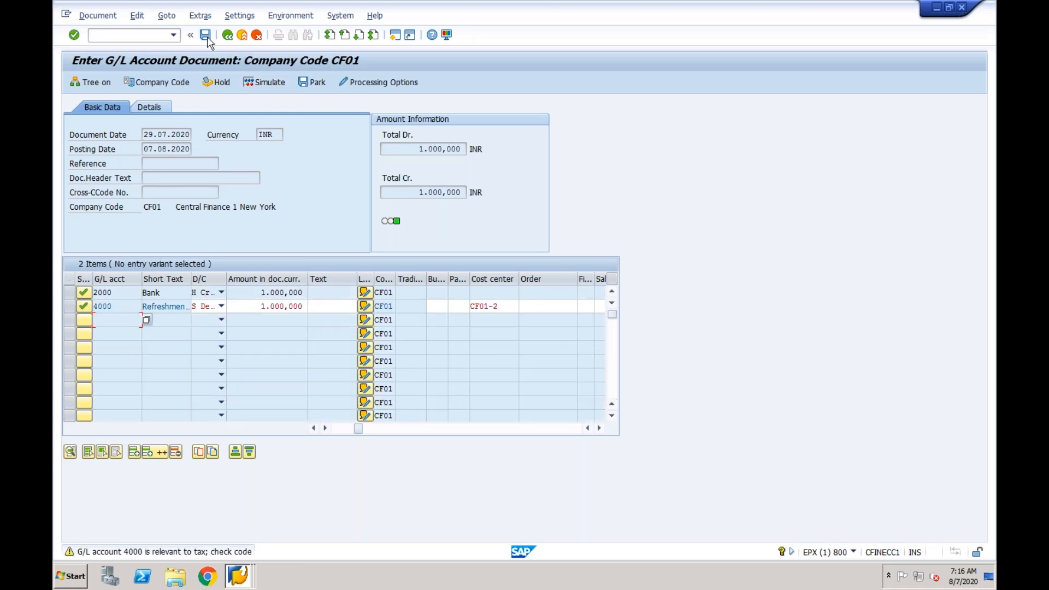
{"action": "left_click", "coordinate": [207, 38]}
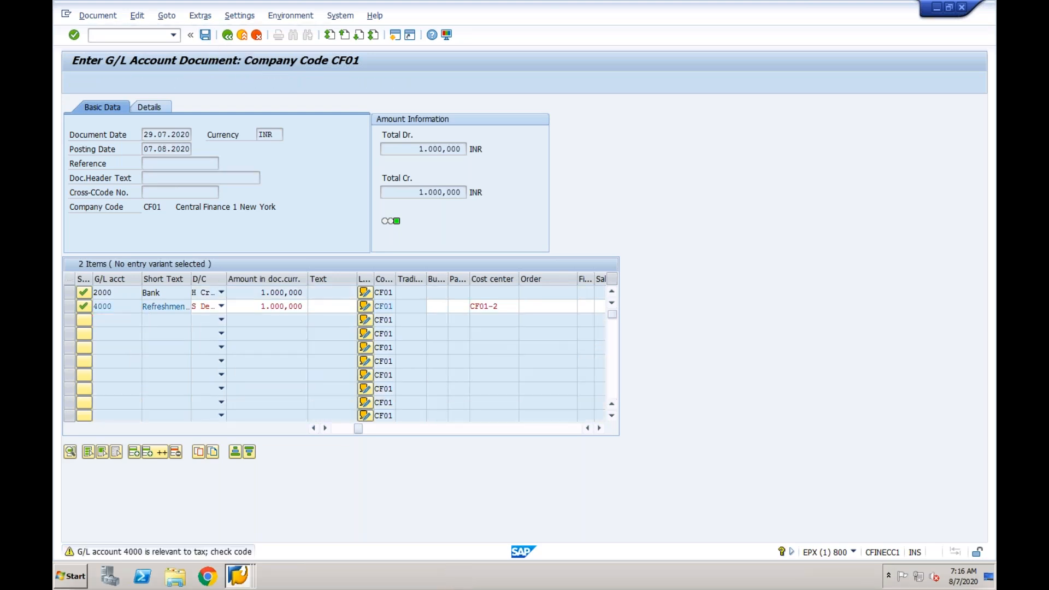
- Start transaction SE16N to open the general table display in the ECC source system
{"action": "left_click", "coordinate": [150, 36]}
{"action": "type", "text": "/nse16n"}
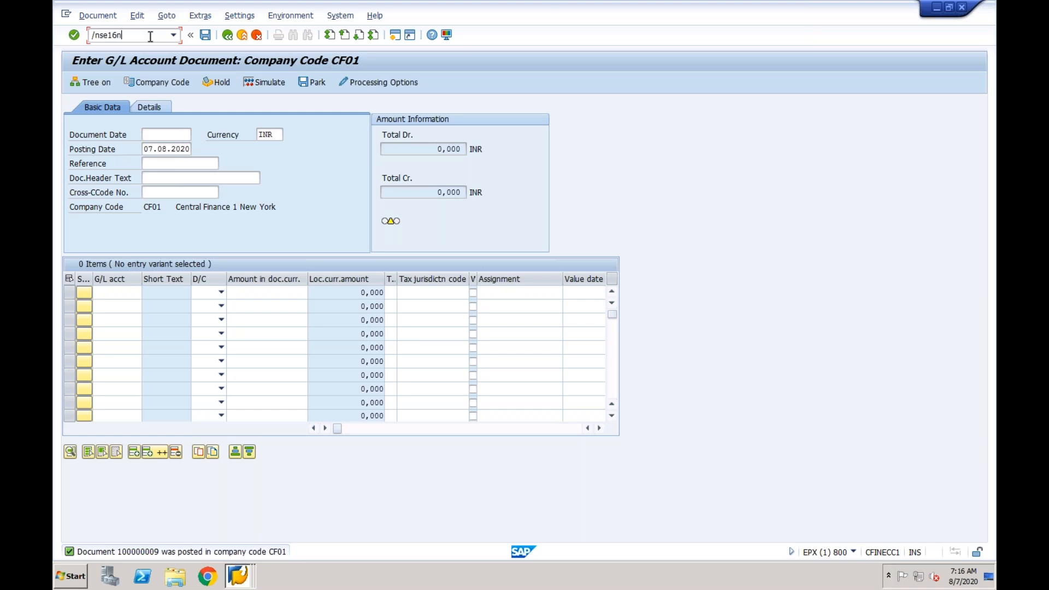
{"action": "key", "text": "Return"}
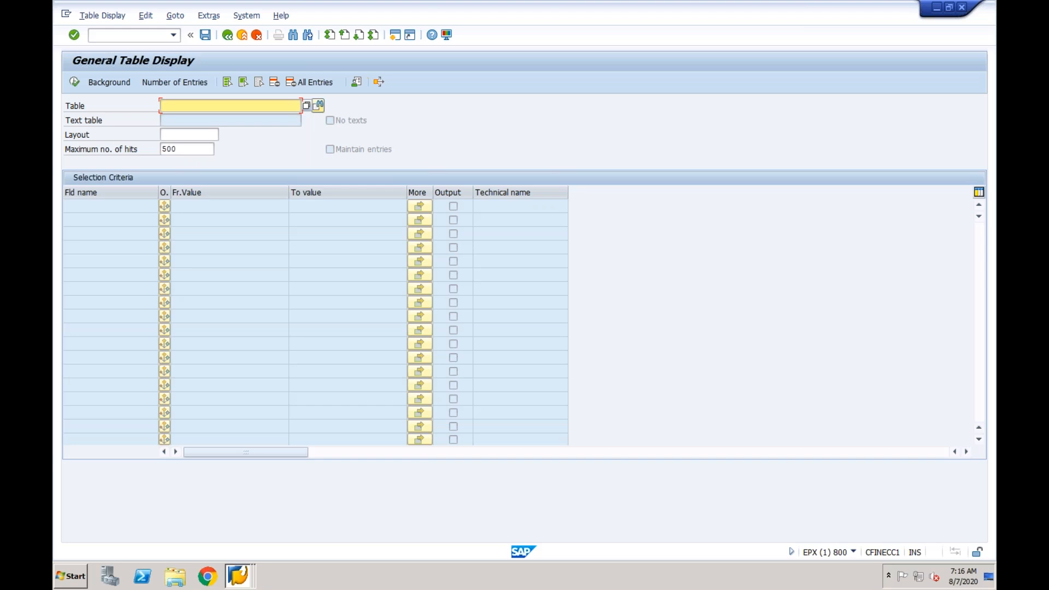
- Choose the transfer table CFIN_ACCIT and load its selection fields
{"action": "type", "text": "cfin_acc"}
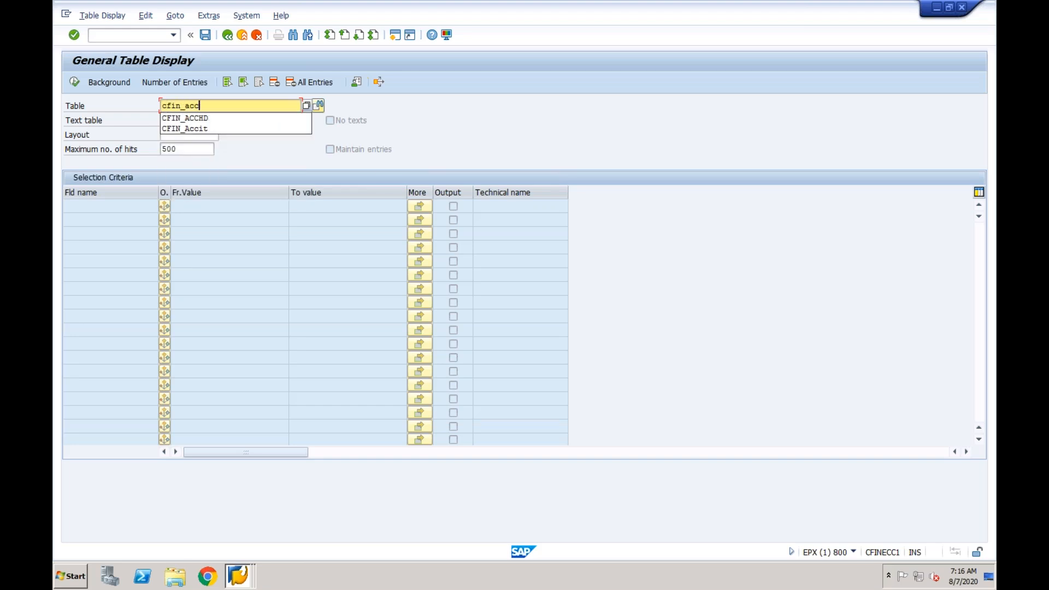
{"action": "left_click", "coordinate": [211, 130]}
{"action": "key", "text": "Return"}
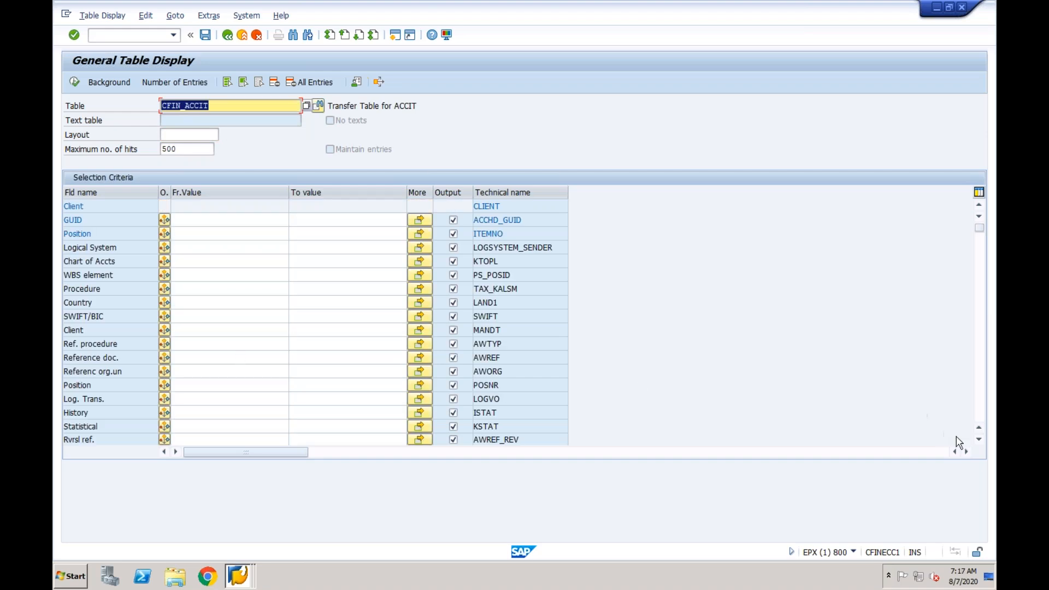
- Restrict the CFIN_ACCIT selection to company code CF01 and display the matching table entries
{"action": "left_click", "coordinate": [979, 418]}
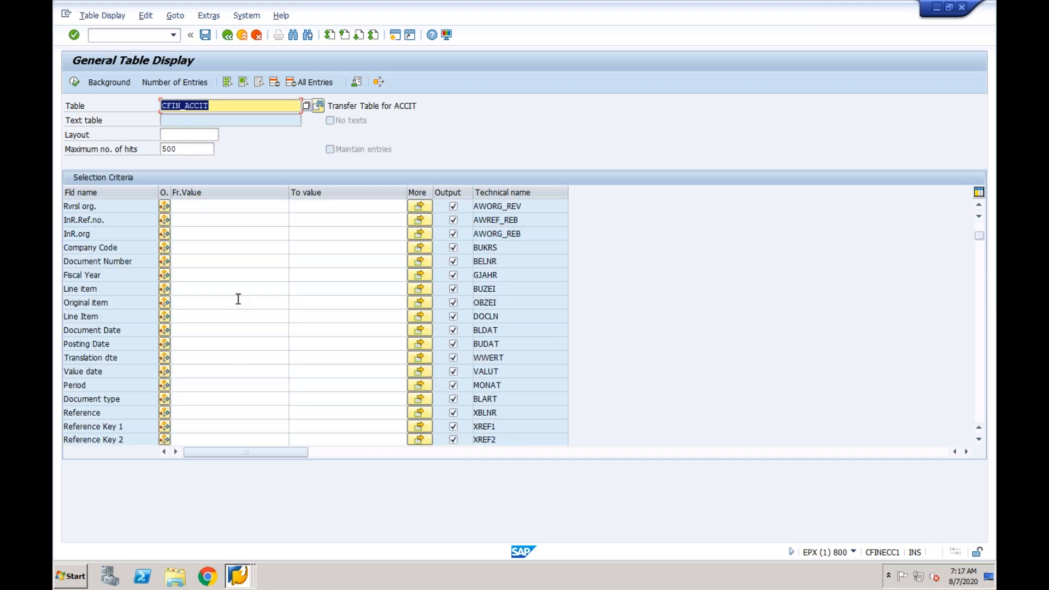
{"action": "left_click", "coordinate": [190, 246]}
{"action": "type", "text": "F01"}
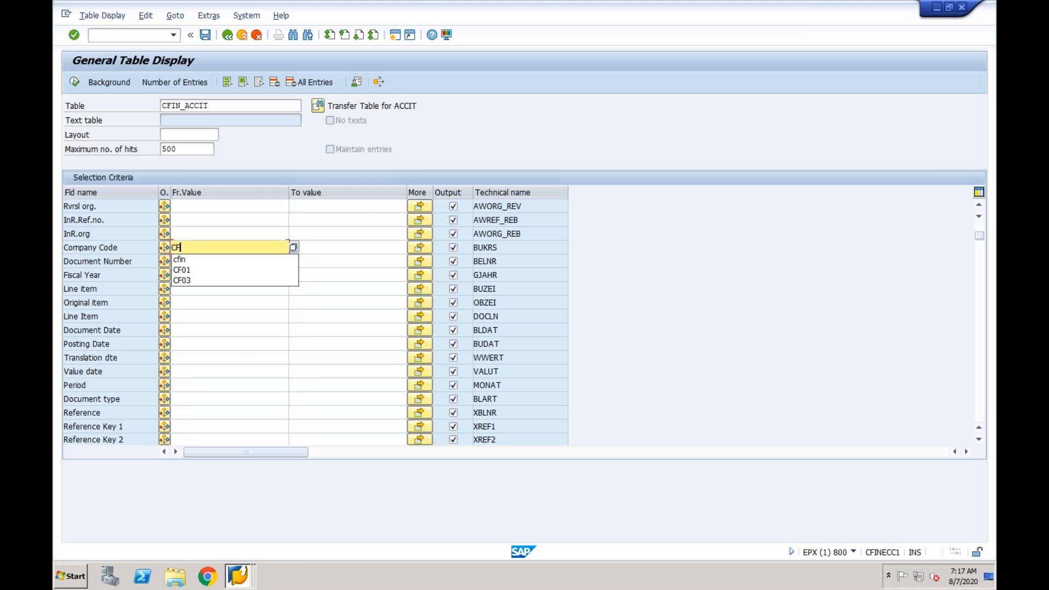
{"action": "left_click", "coordinate": [74, 82]}
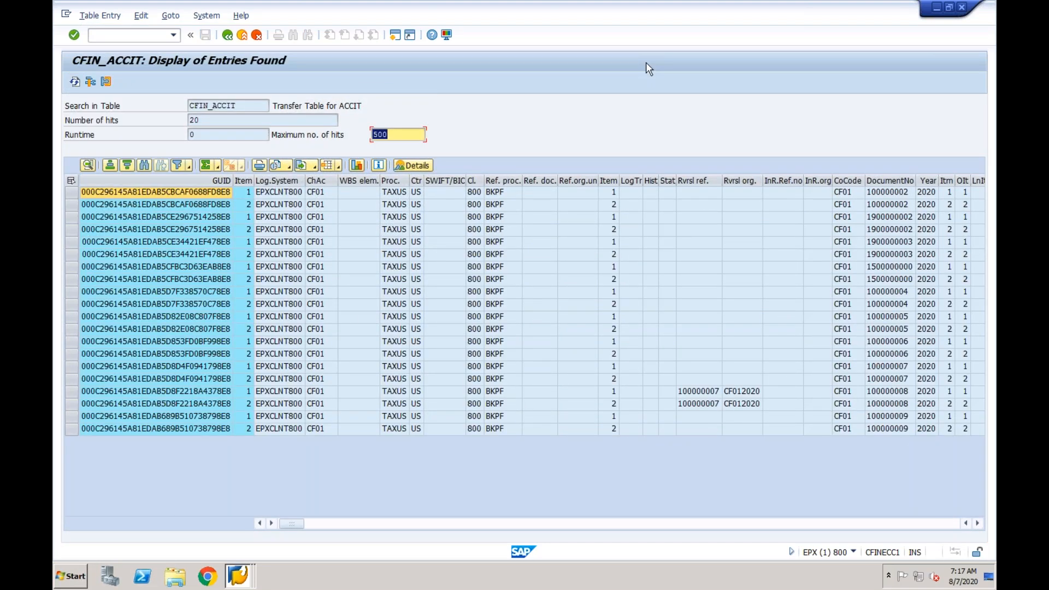
{"action": "left_click", "coordinate": [240, 572]}
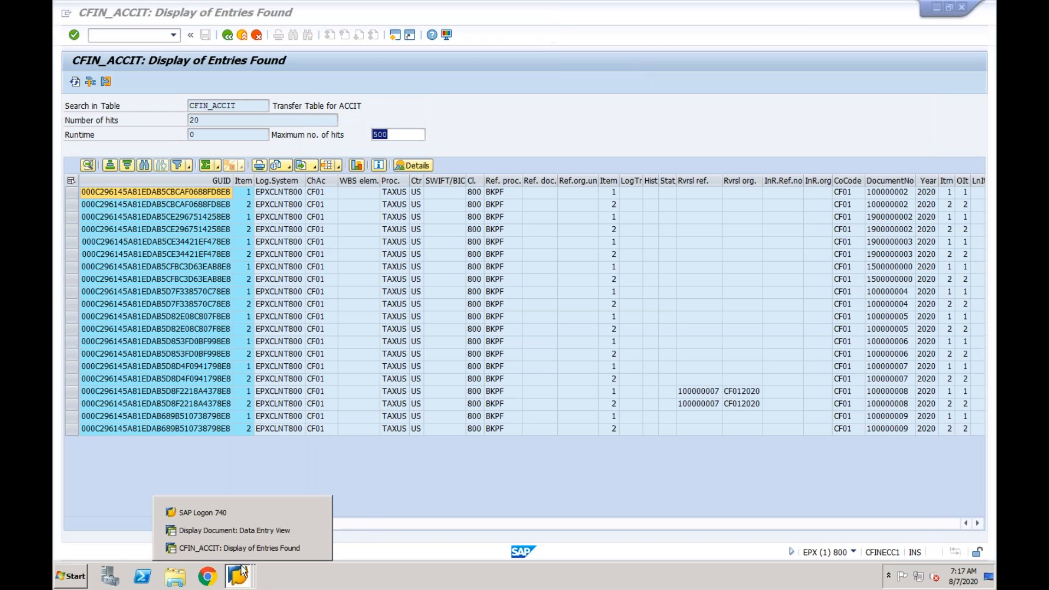
{"action": "left_click", "coordinate": [241, 532]}
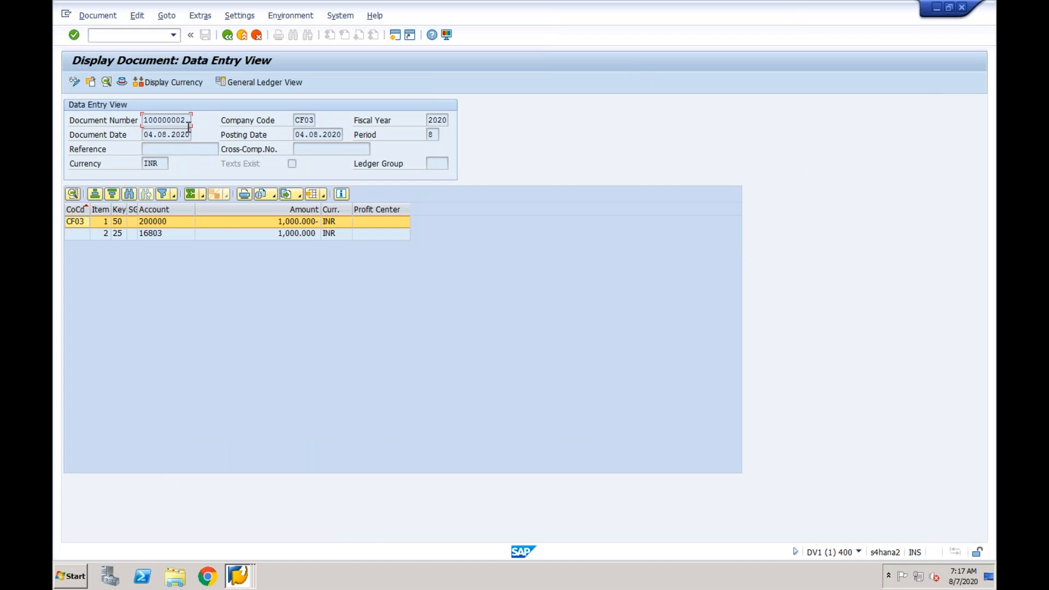
{"action": "left_click", "coordinate": [248, 573]}
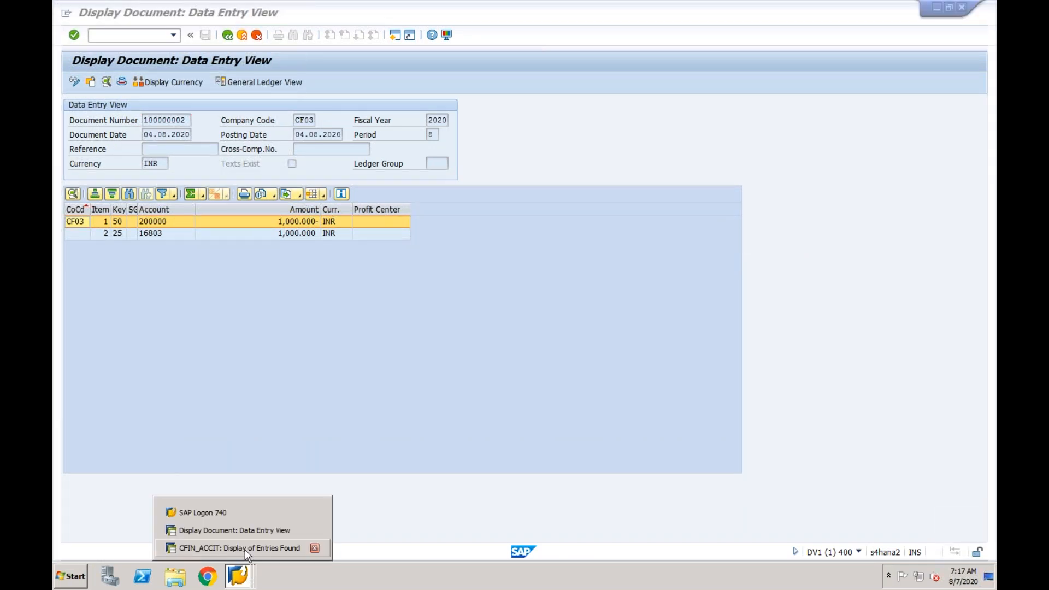
{"action": "left_click", "coordinate": [245, 548]}
- Open the document display transaction FB03 in an additional session of the ECC source system
{"action": "left_click", "coordinate": [394, 36]}
{"action": "type", "text": "fb03"}
{"action": "key", "text": "Return"}
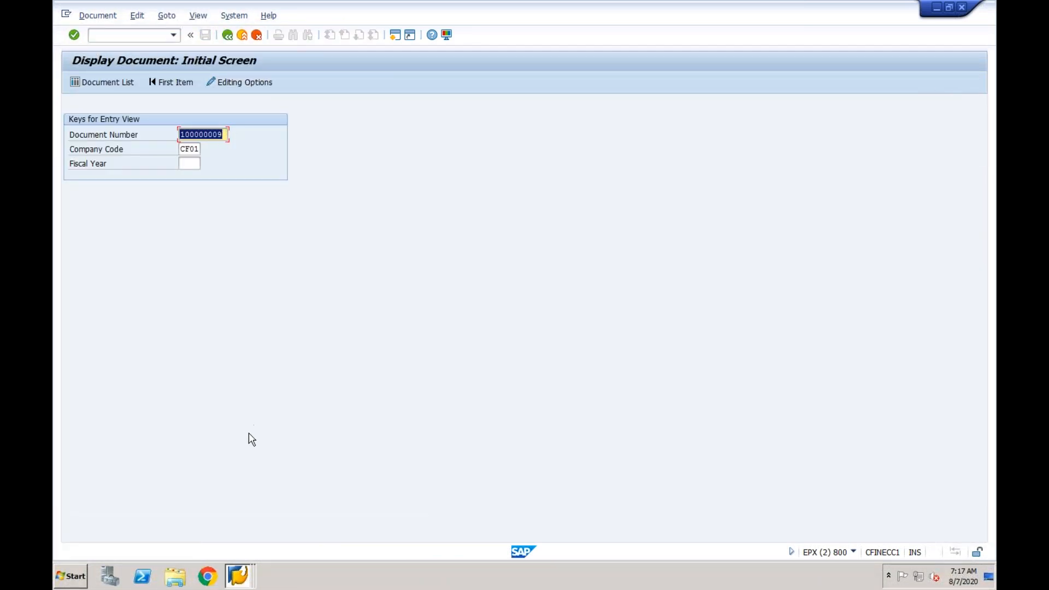
- Return to the CFIN_ACCIT entries and select both rows belonging to the newly posted G/L document
{"action": "left_click", "coordinate": [239, 573]}
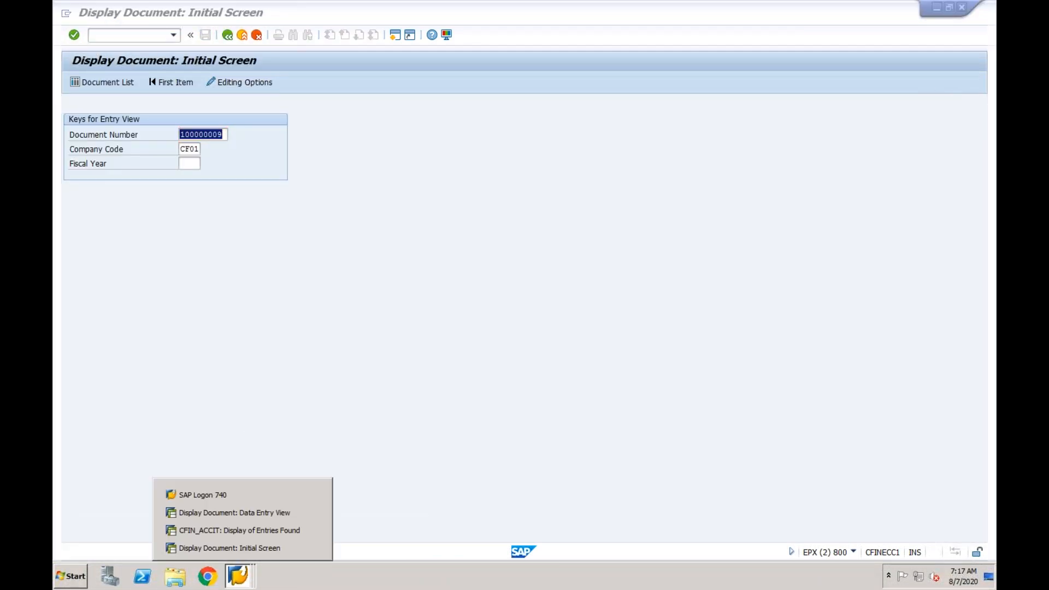
{"action": "left_click", "coordinate": [236, 530]}
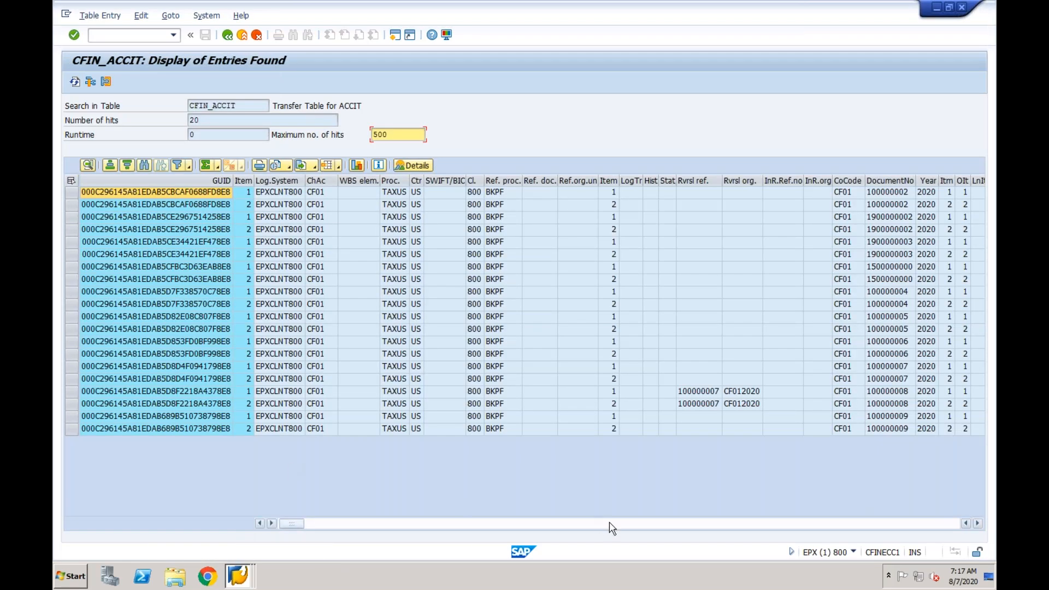
{"action": "left_click", "coordinate": [878, 418]}
{"action": "left_click", "coordinate": [880, 430]}
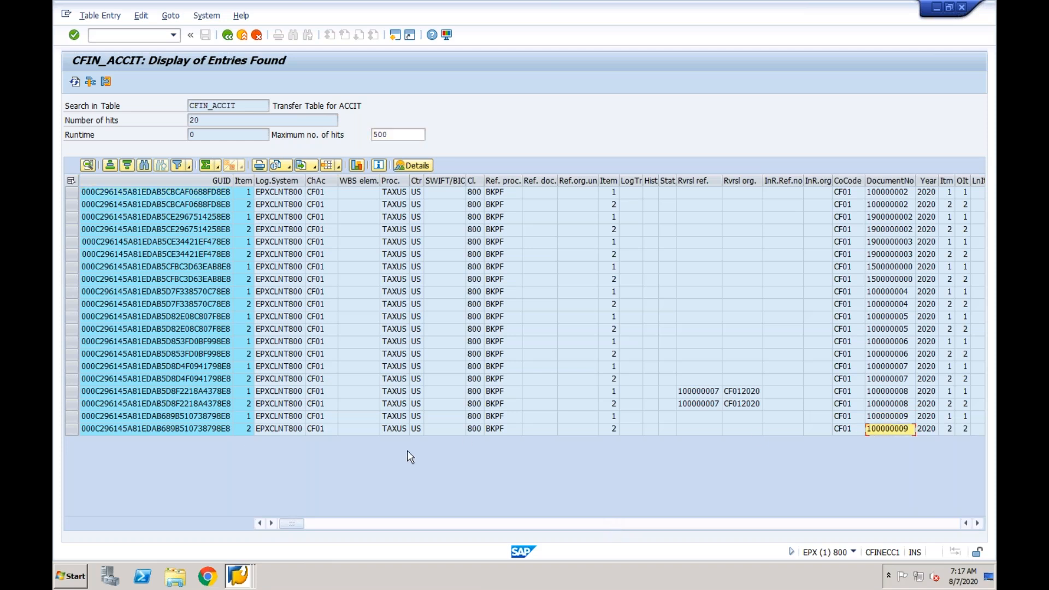
{"action": "left_click_drag", "start_coordinate": [74, 416], "coordinate": [76, 429]}
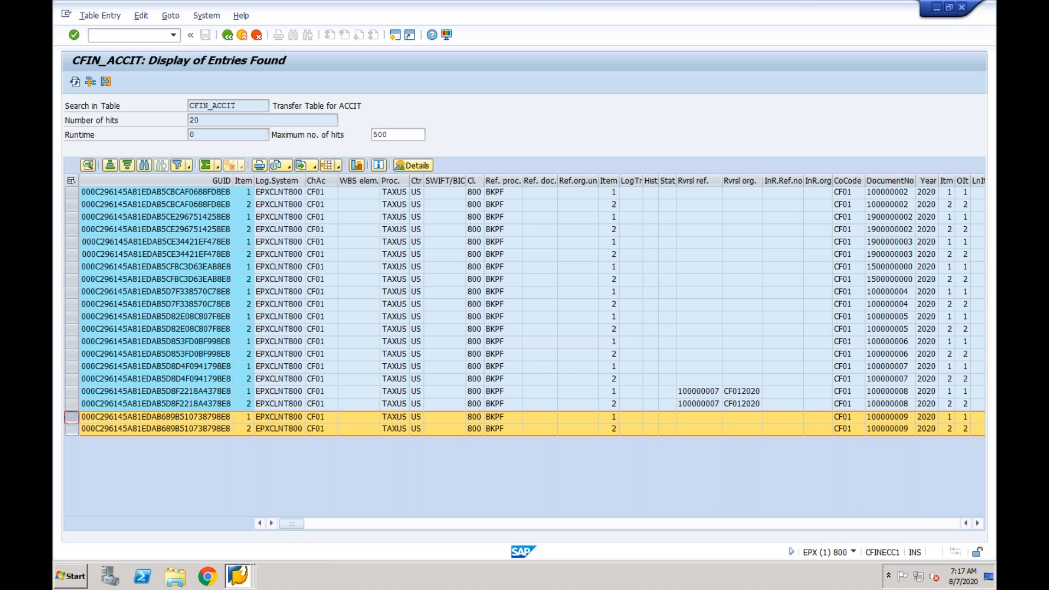
- Switch to the S/4HANA session and open the Interface Monitor with transaction /n/aif/ifmon
{"action": "left_click", "coordinate": [239, 575]}
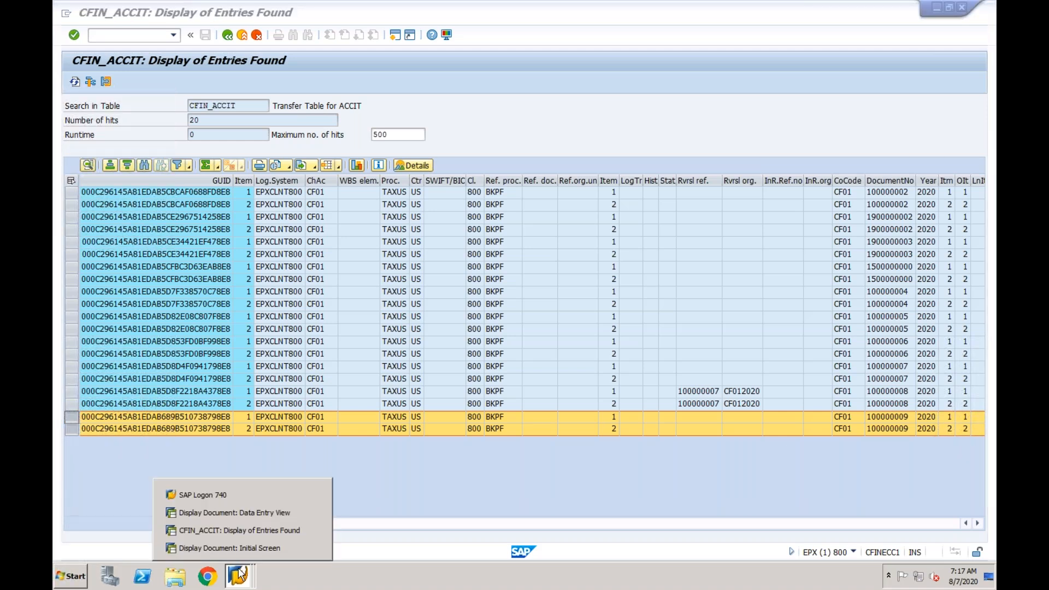
{"action": "left_click", "coordinate": [243, 512]}
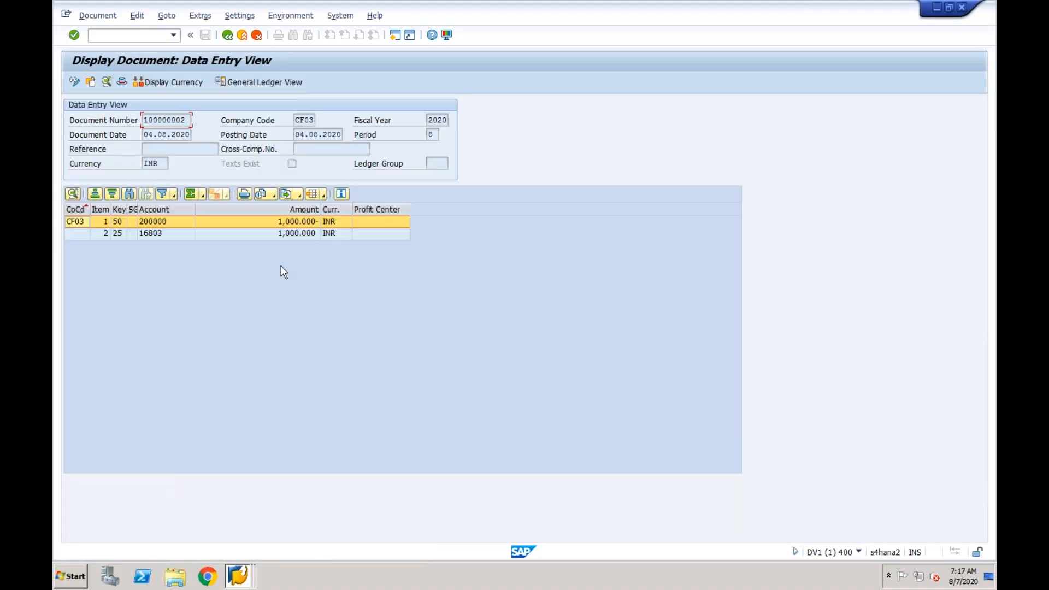
{"action": "left_click", "coordinate": [146, 39]}
{"action": "left_click", "coordinate": [174, 36]}
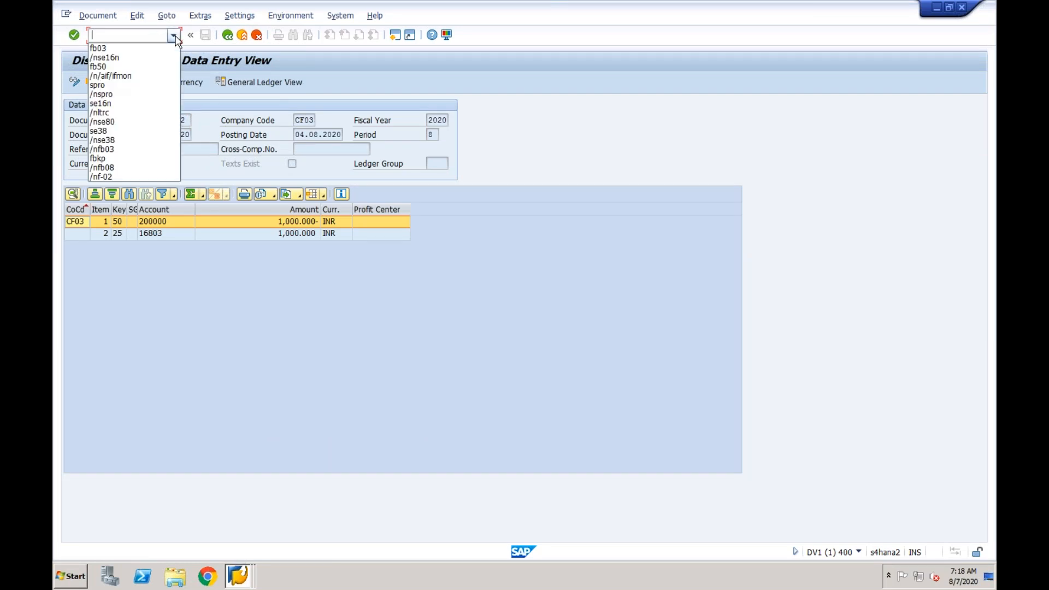
{"action": "left_click", "coordinate": [138, 76]}
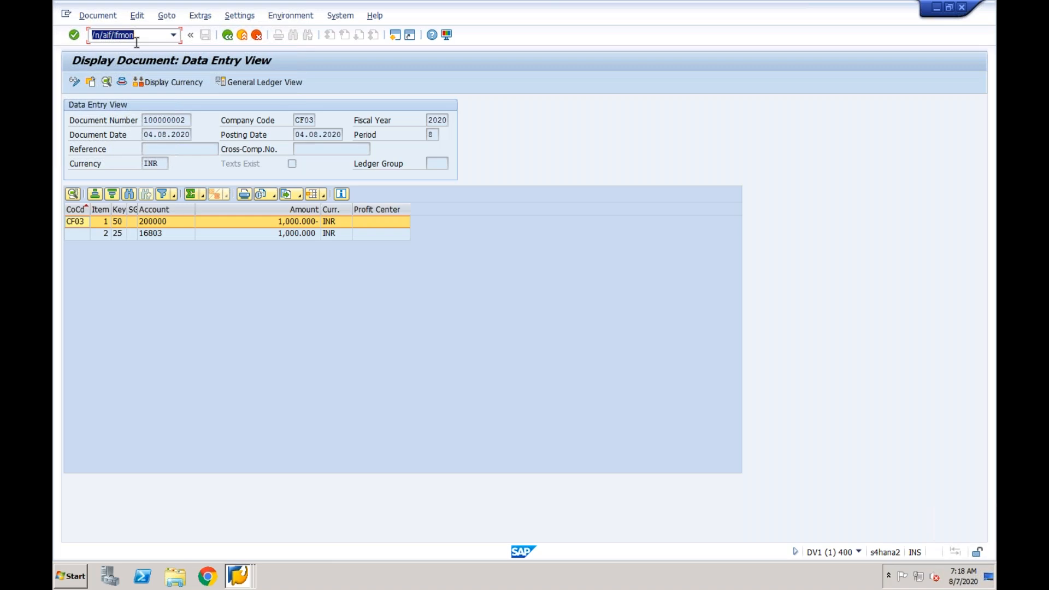
{"action": "key", "text": "Return"}
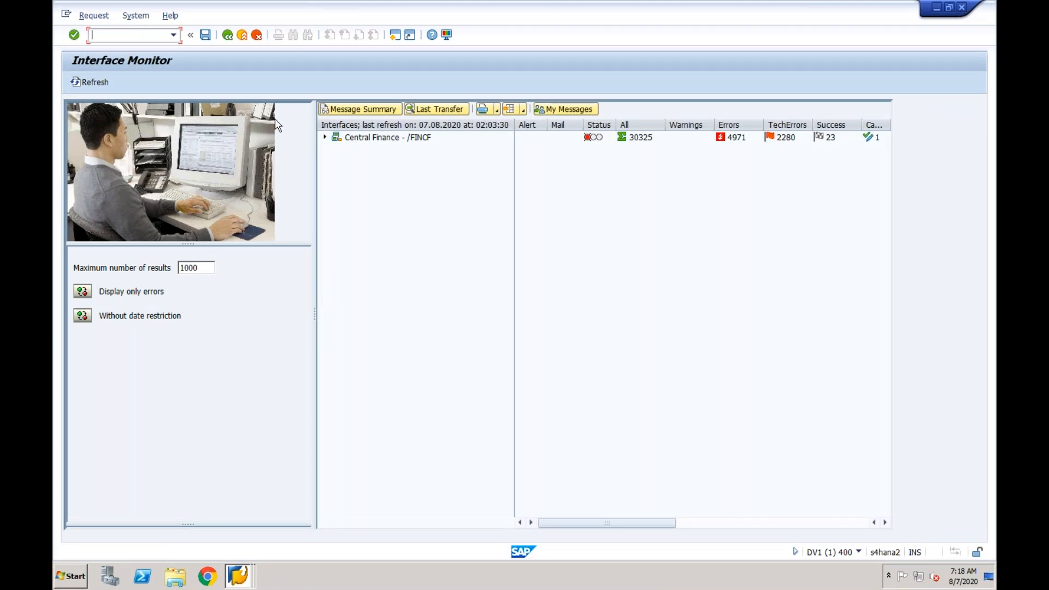
- Expand the Central Finance interfaces, examine the accounting, controlling and cost object entries, and briefly open the AC_DOC/2 messages before returning to the overview
{"action": "left_click", "coordinate": [325, 137]}
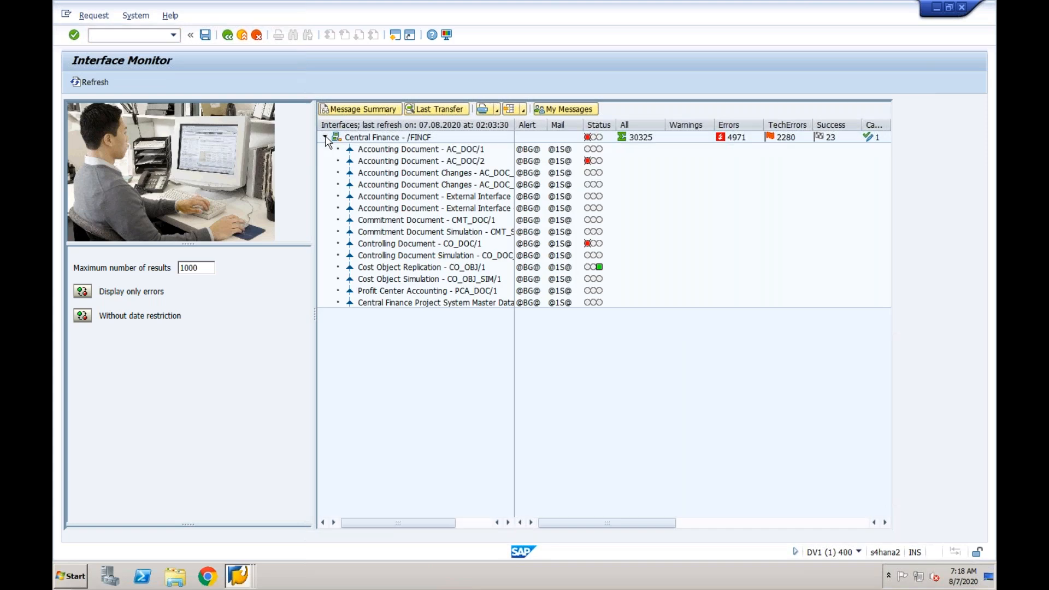
{"action": "left_click", "coordinate": [418, 161]}
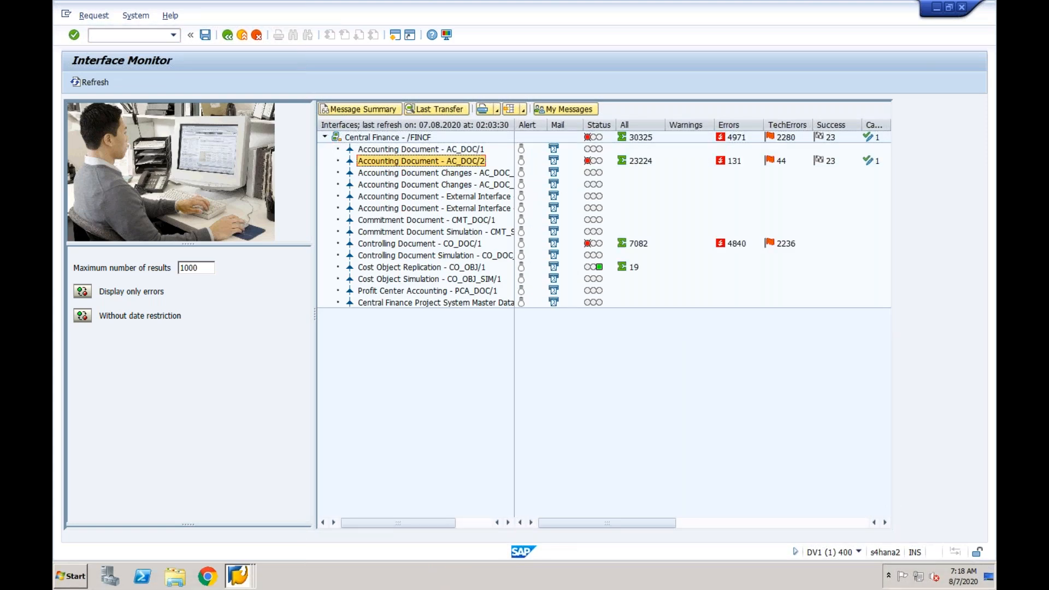
{"action": "left_click", "coordinate": [425, 232]}
{"action": "left_click", "coordinate": [419, 268]}
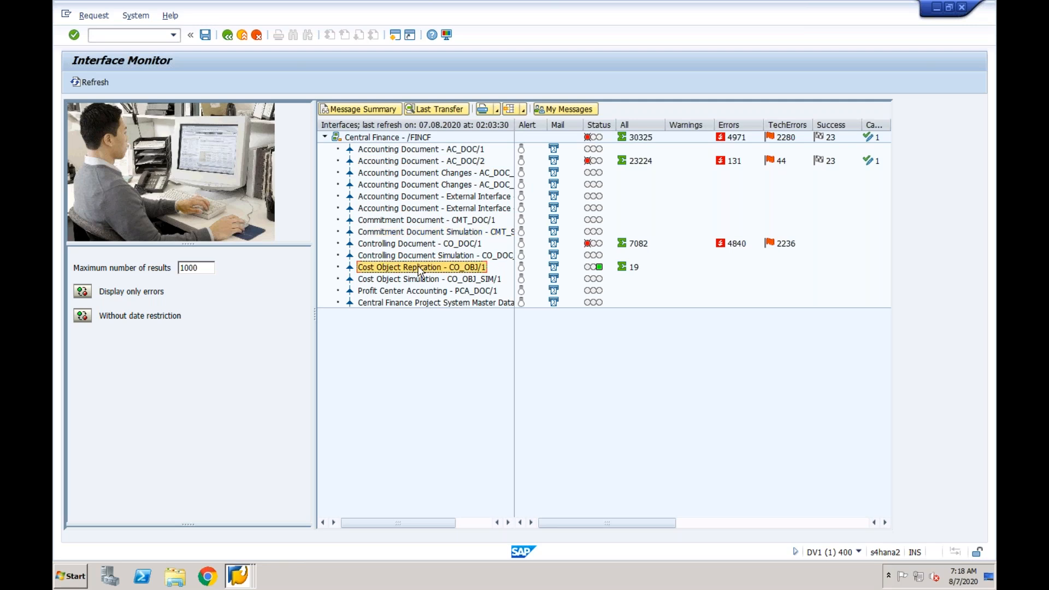
{"action": "left_click", "coordinate": [429, 162]}
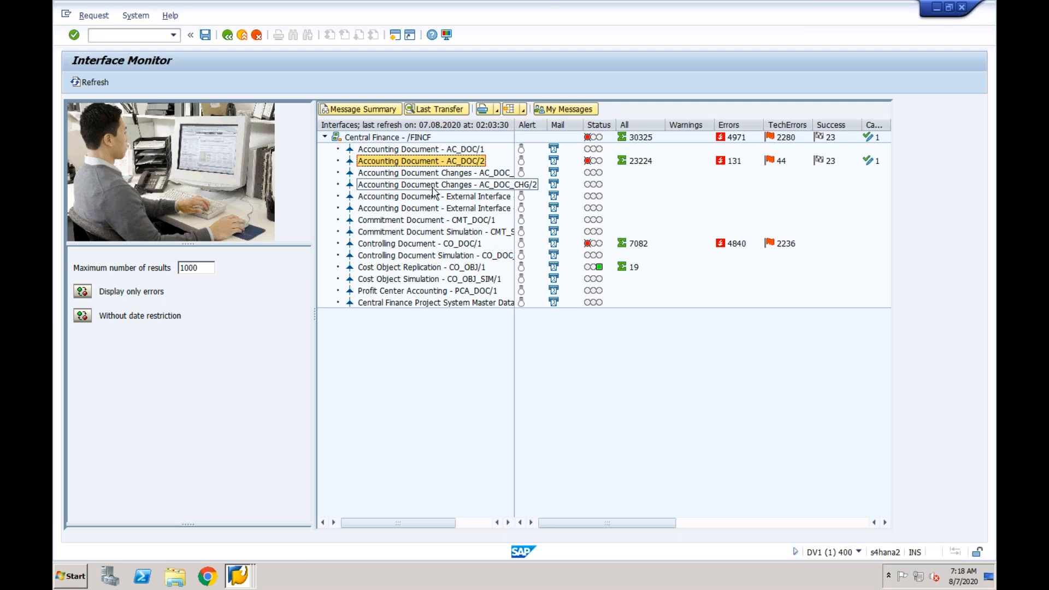
{"action": "left_click", "coordinate": [417, 245]}
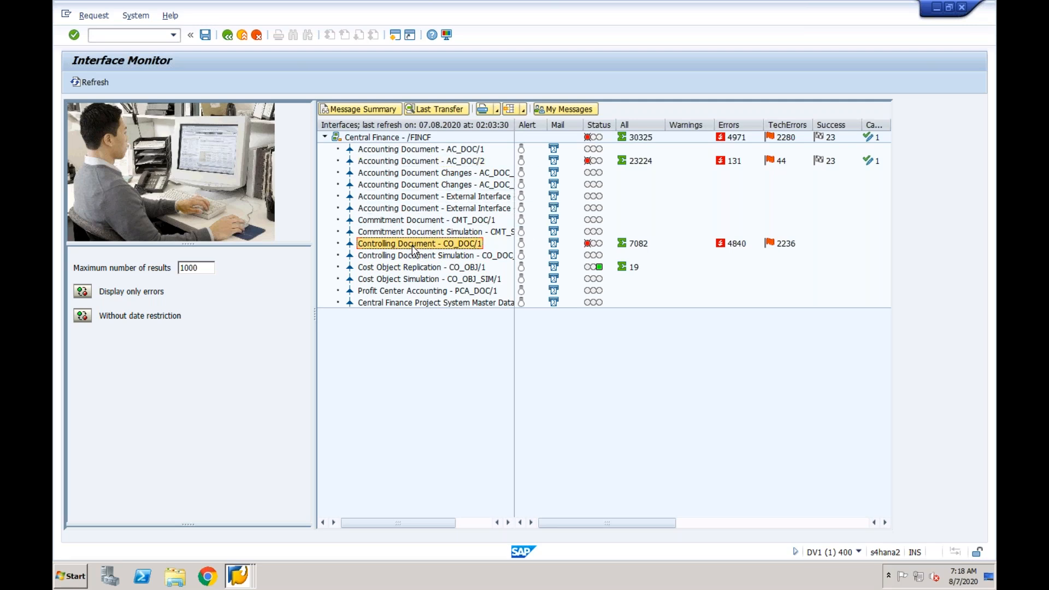
{"action": "left_click", "coordinate": [417, 268]}
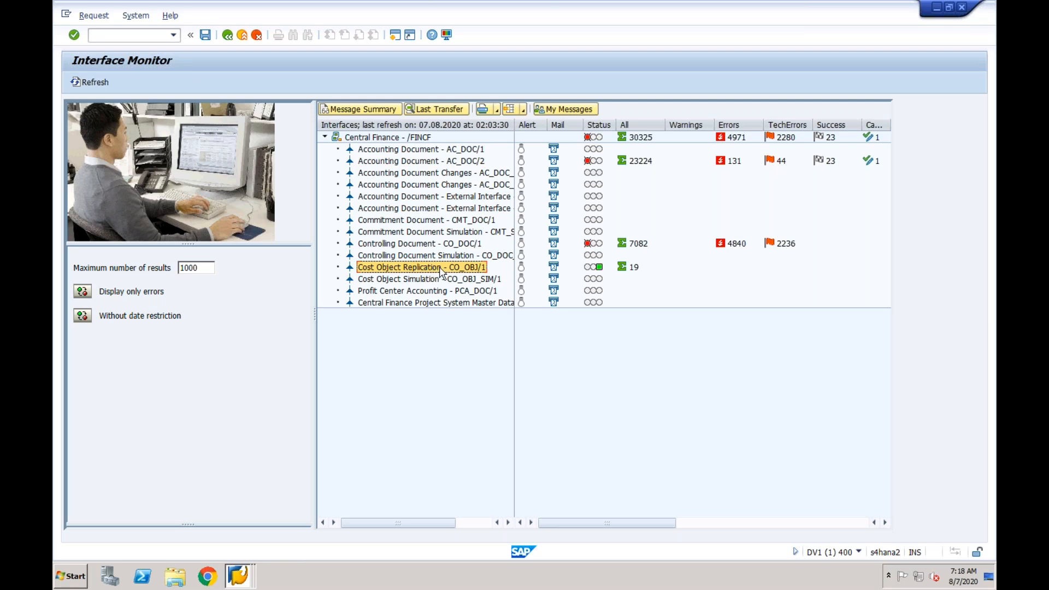
{"action": "left_click", "coordinate": [429, 162]}
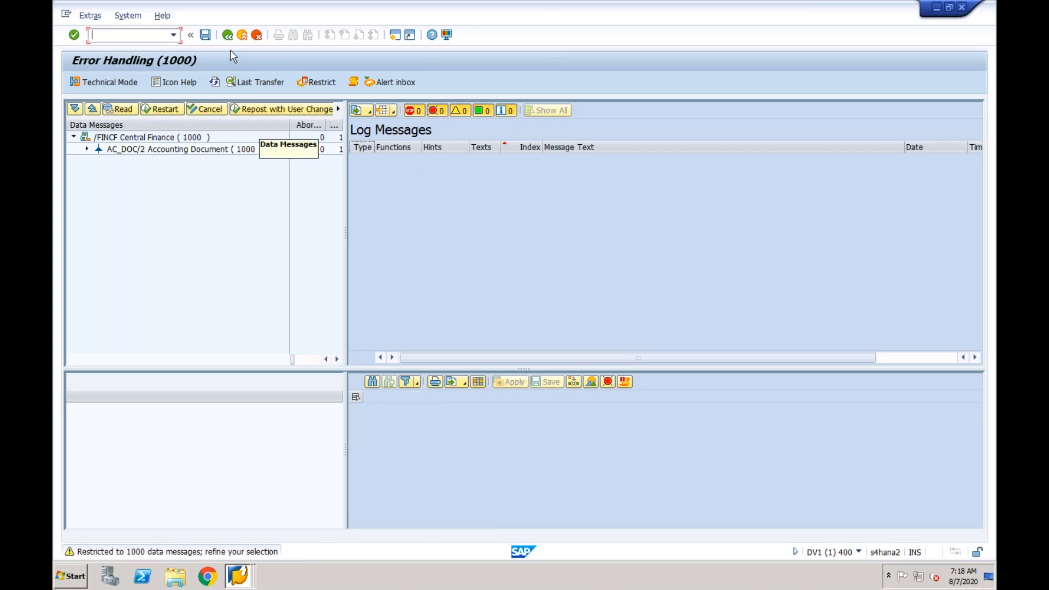
{"action": "left_click", "coordinate": [228, 36]}
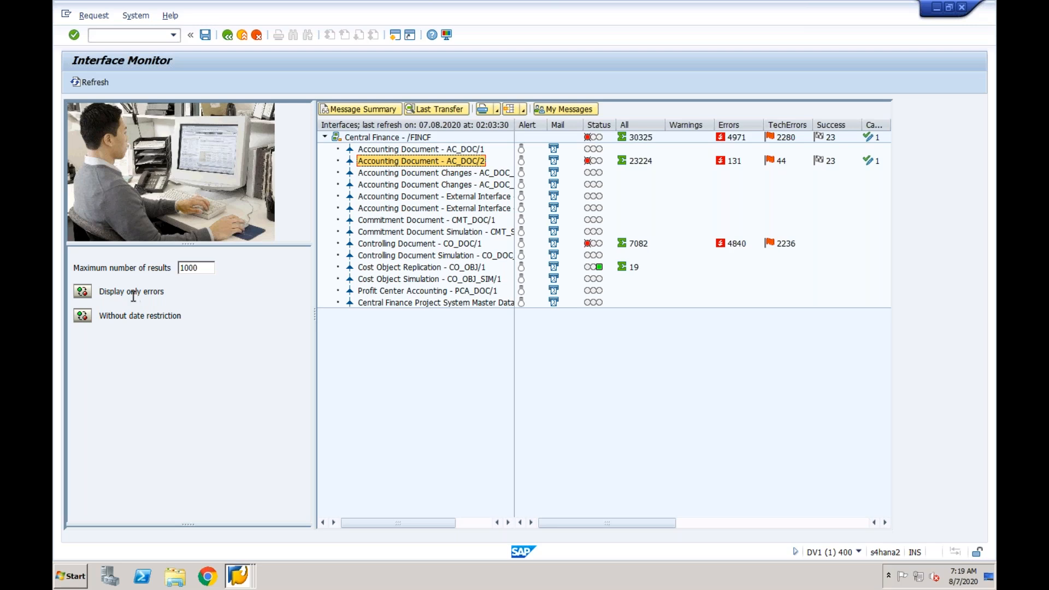
- Set the Interface Monitor to display all messages with a date restriction starting from 07.08.2020
{"action": "left_click", "coordinate": [83, 292]}
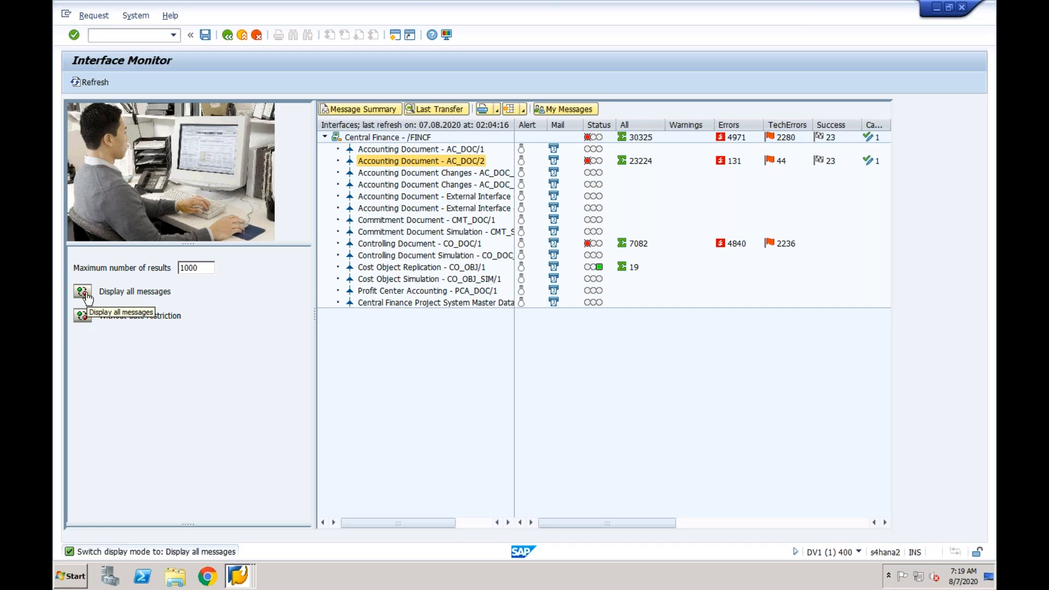
{"action": "left_click", "coordinate": [82, 316]}
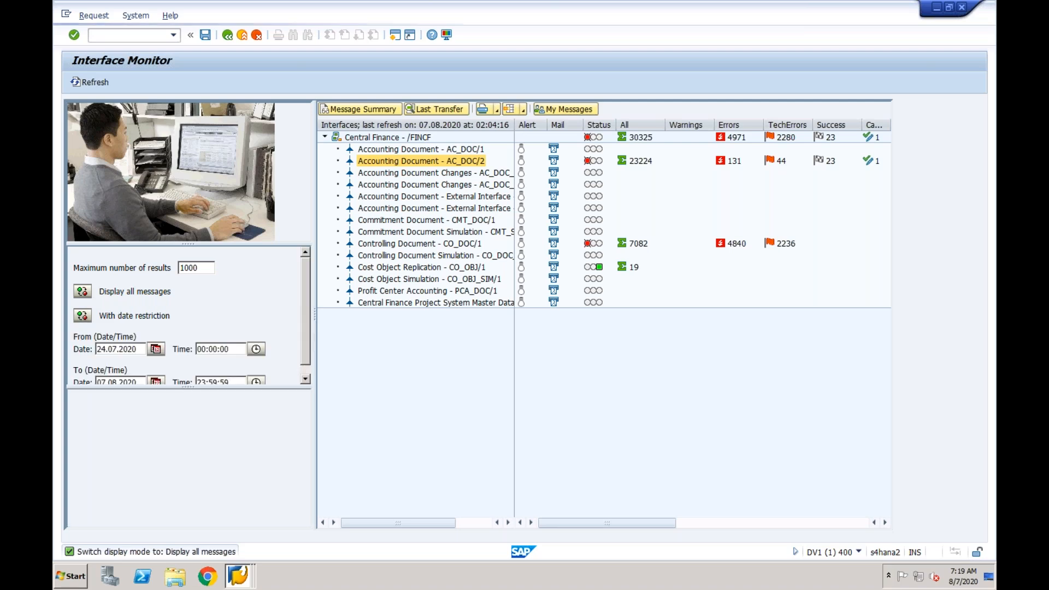
{"action": "left_click", "coordinate": [156, 350]}
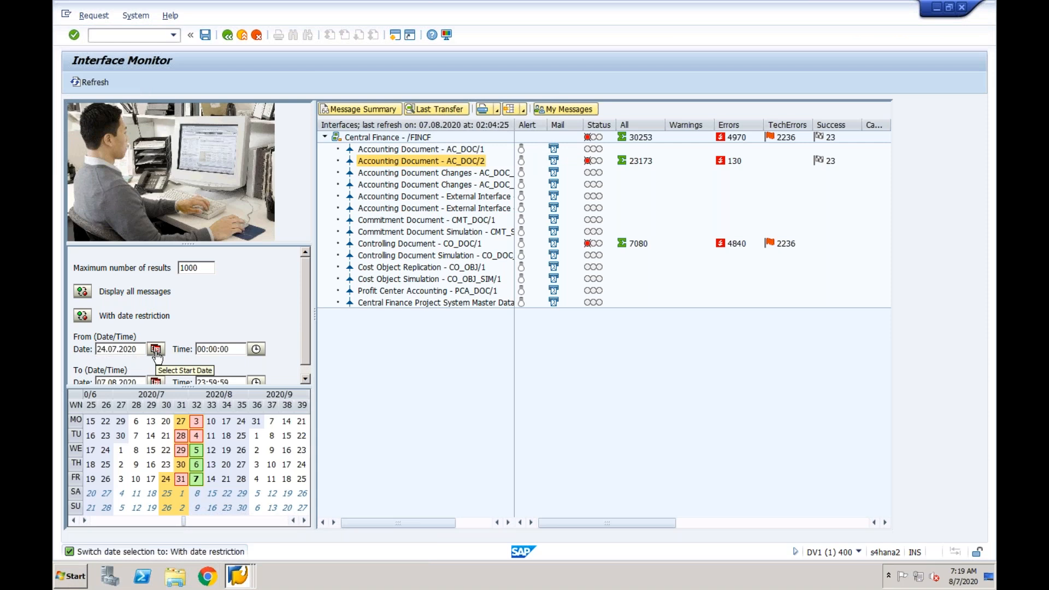
{"action": "left_click", "coordinate": [156, 352]}
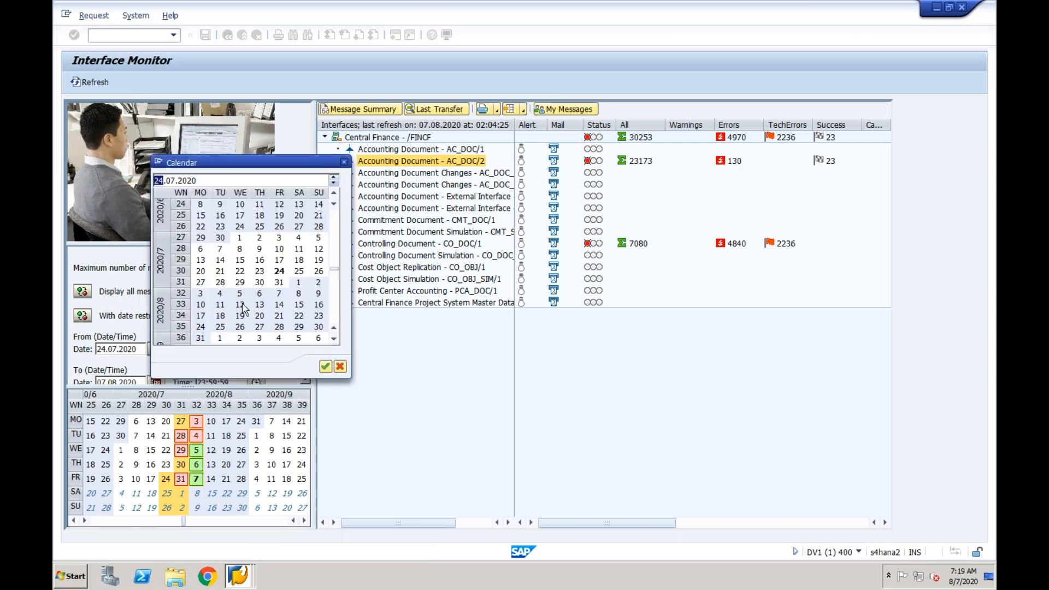
{"action": "double_click", "coordinate": [280, 295]}
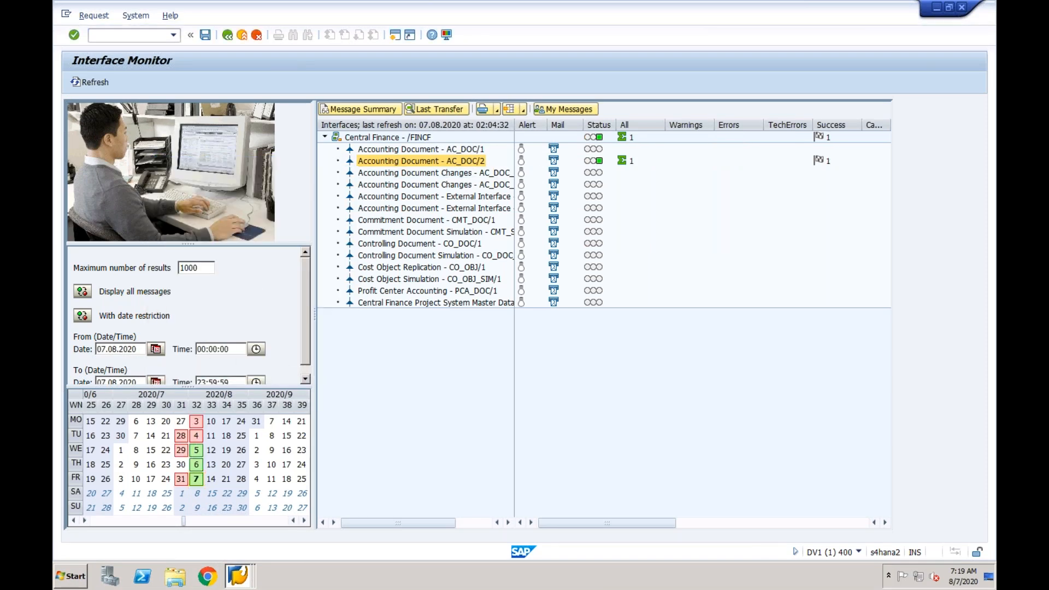
- Open the error handling view for Accounting Document AC_DOC/2 and expand its list of data messages
{"action": "left_click", "coordinate": [462, 165]}
{"action": "double_click", "coordinate": [463, 165]}
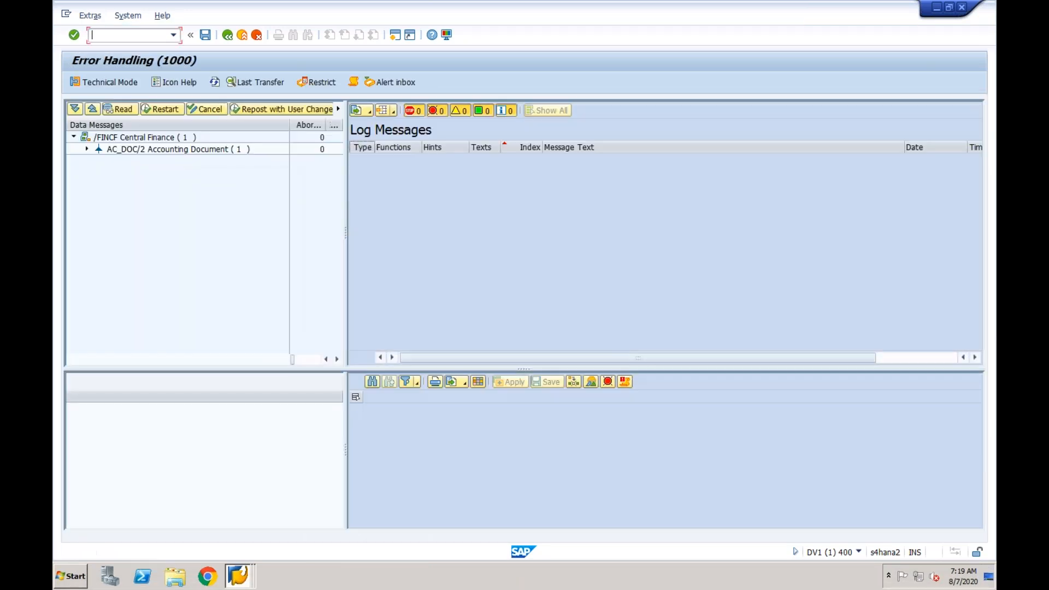
{"action": "left_click", "coordinate": [87, 150]}
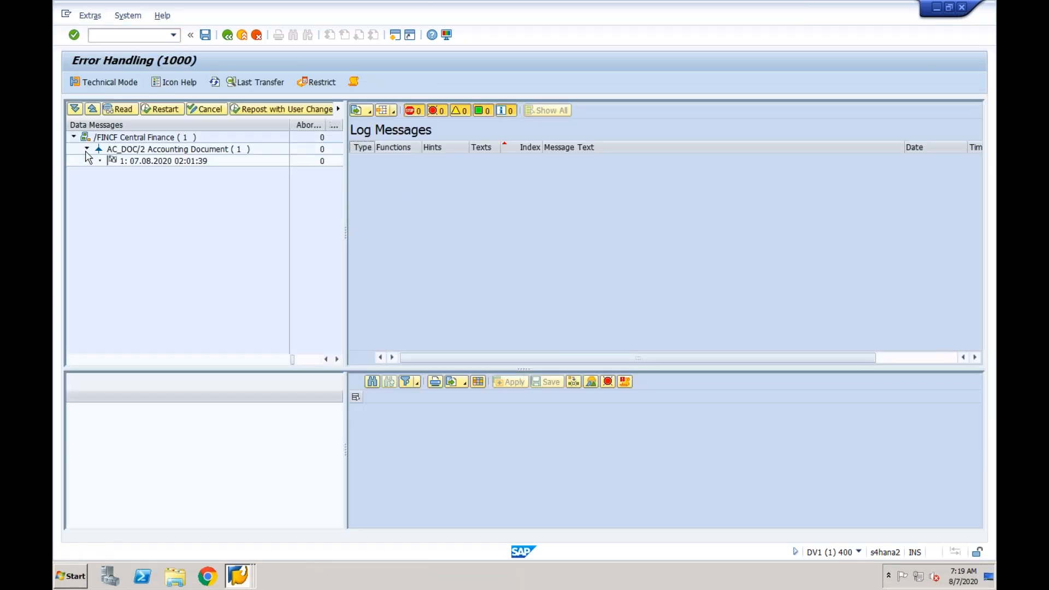
- Select the AC_DOC/2 data message dated 07.08.2020 02:01:39 and open its log messages and data structure
{"action": "mouse_move", "coordinate": [113, 160]}
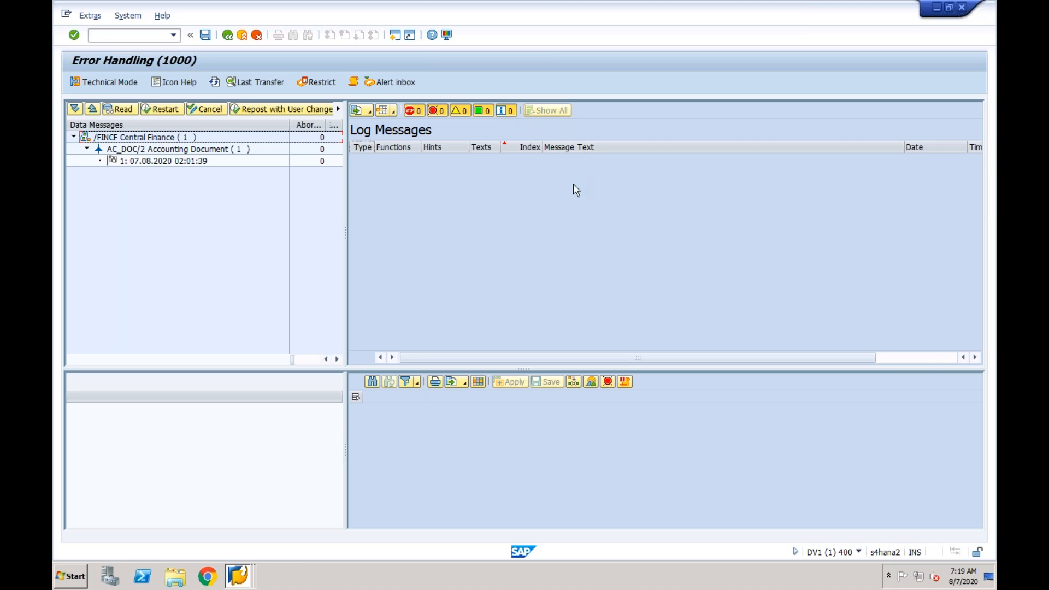
{"action": "left_click", "coordinate": [148, 161]}
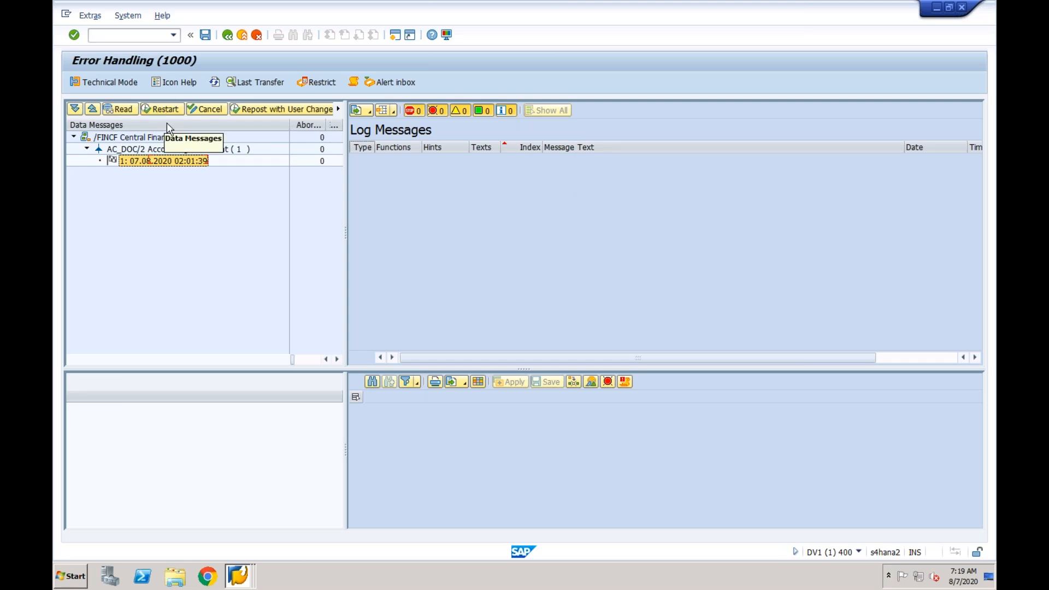
{"action": "double_click", "coordinate": [170, 162]}
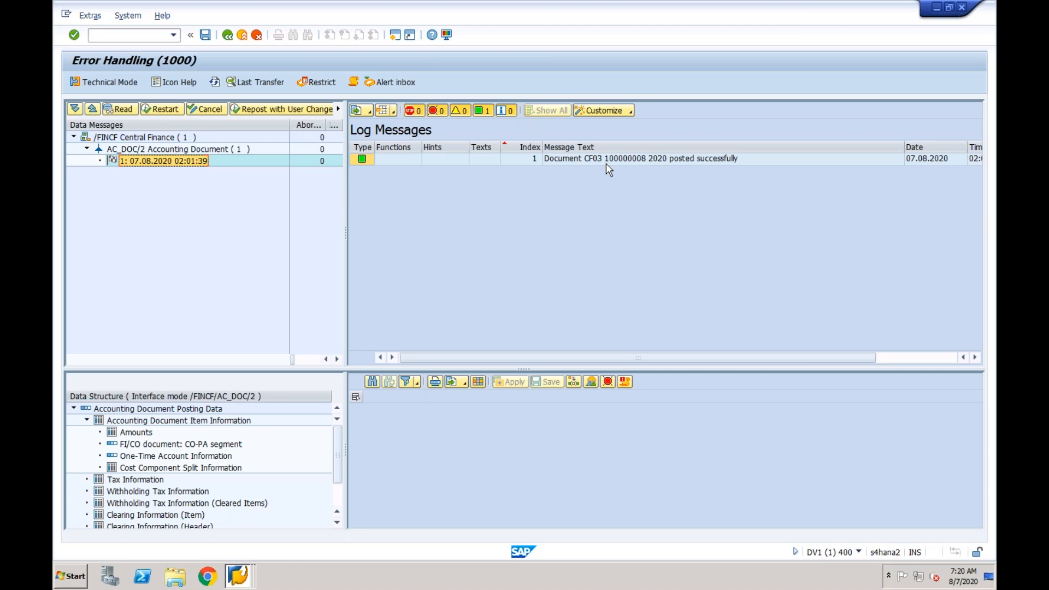
- Display document 100000008 of company code CF03, fiscal year 2020, in the S/4HANA session with transaction FB03
{"action": "left_click", "coordinate": [114, 36]}
{"action": "left_click", "coordinate": [240, 582]}
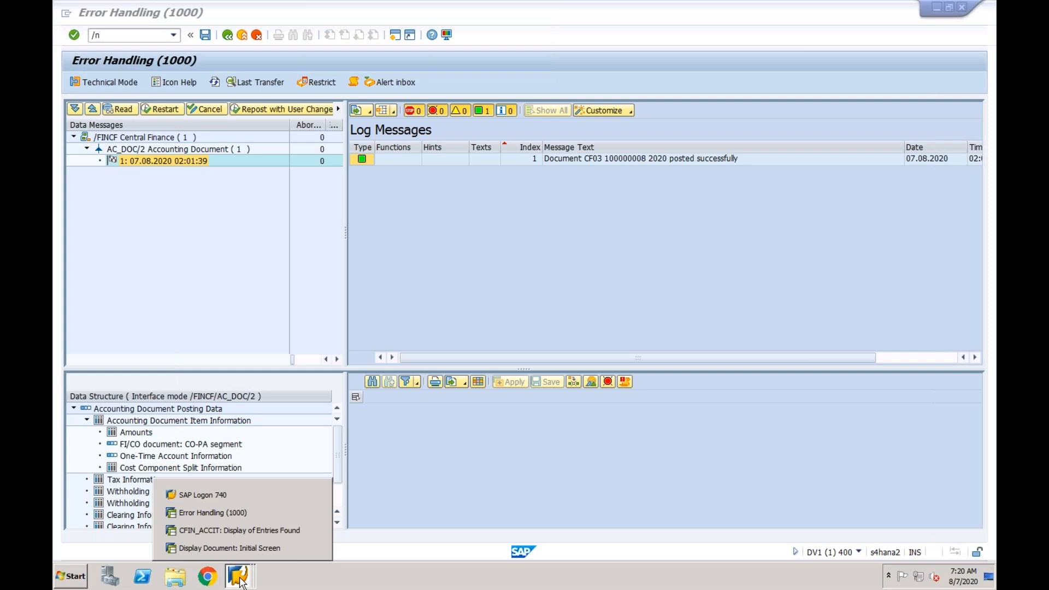
{"action": "left_click", "coordinate": [213, 512]}
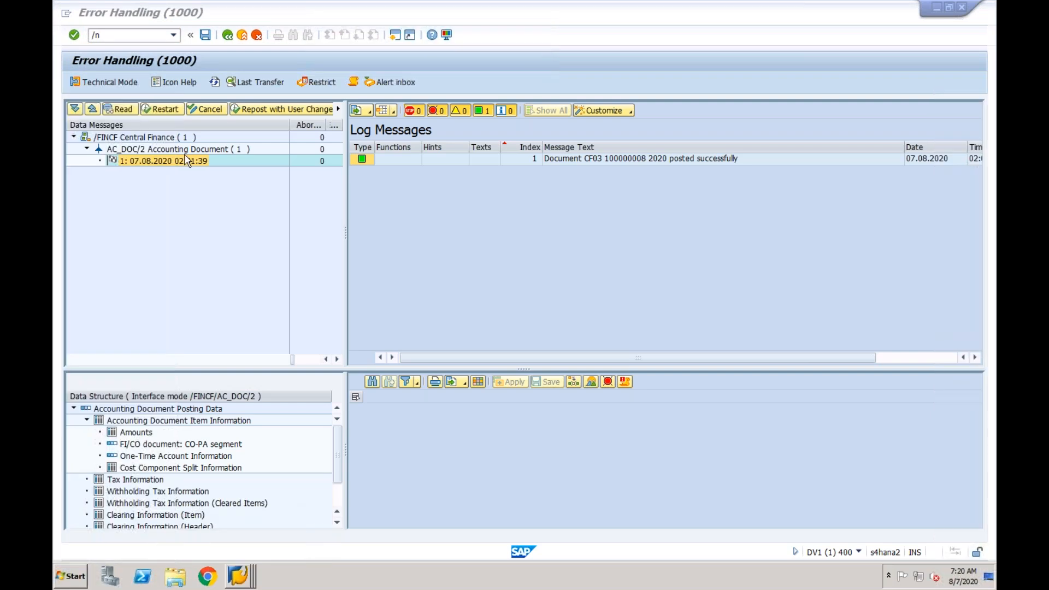
{"action": "left_click", "coordinate": [131, 36]}
{"action": "type", "text": "/nfb03"}
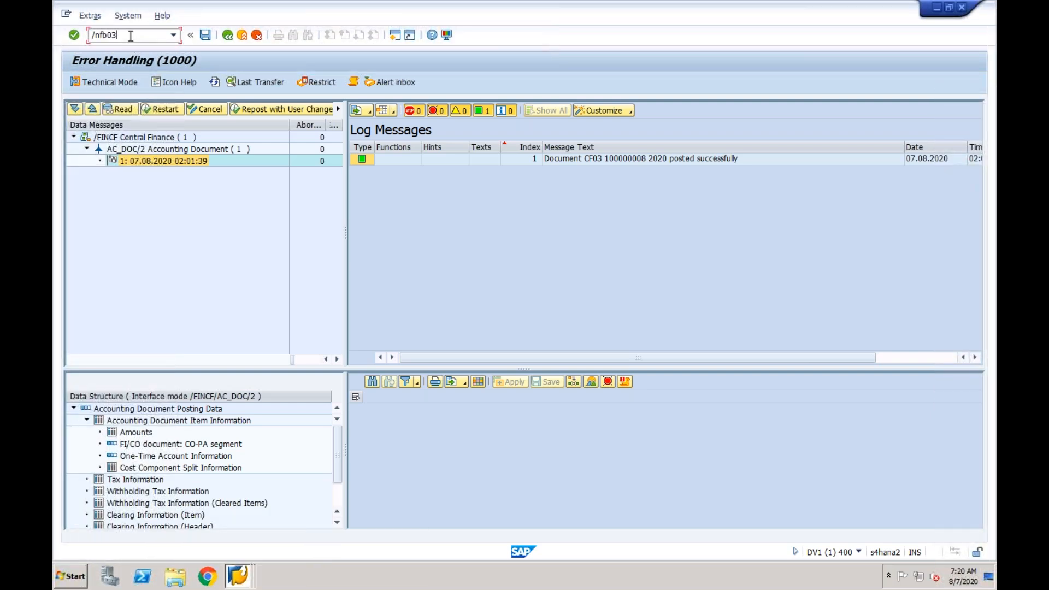
{"action": "key", "text": "Return"}
{"action": "left_click", "coordinate": [225, 134]}
{"action": "key", "text": "BackSpace"}
{"action": "key", "text": "Return"}
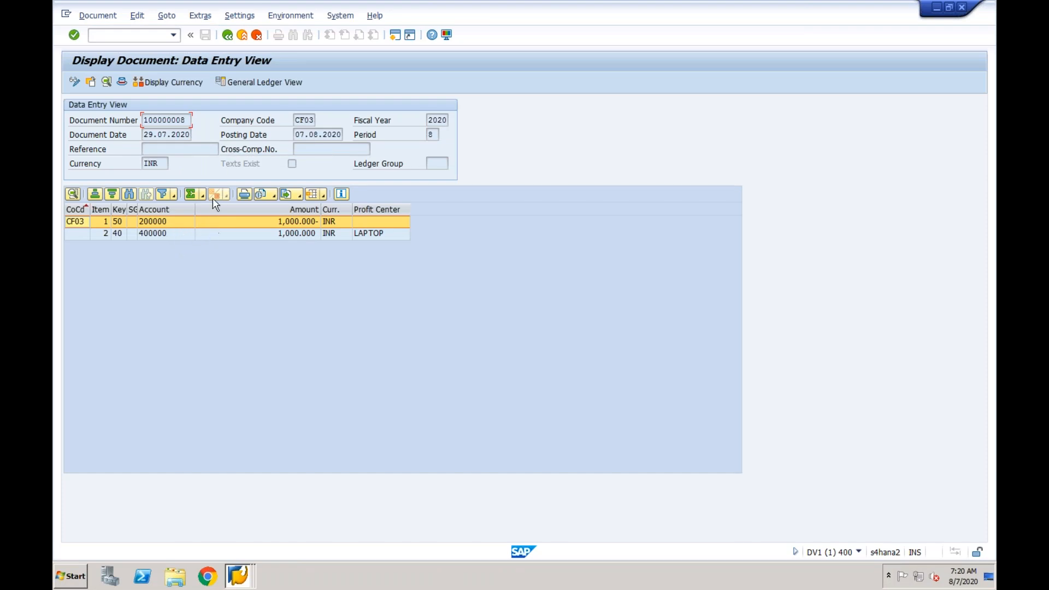
- Examine the source document number in the reference key of the document header, then leave the document display for the SAP Easy Access screen
{"action": "left_click", "coordinate": [122, 82]}
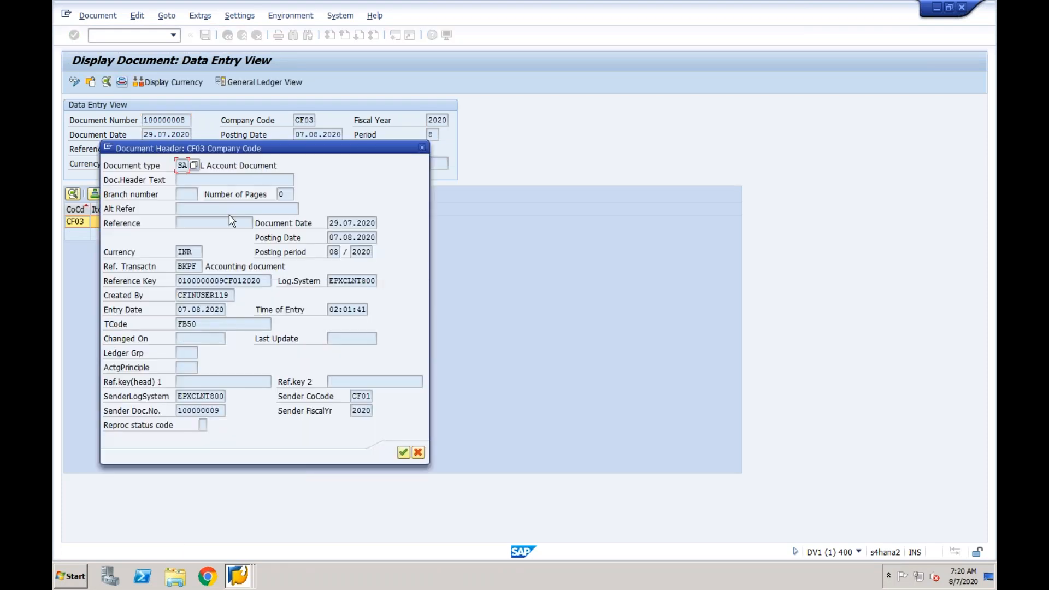
{"action": "left_click_drag", "start_coordinate": [224, 279], "coordinate": [176, 279]}
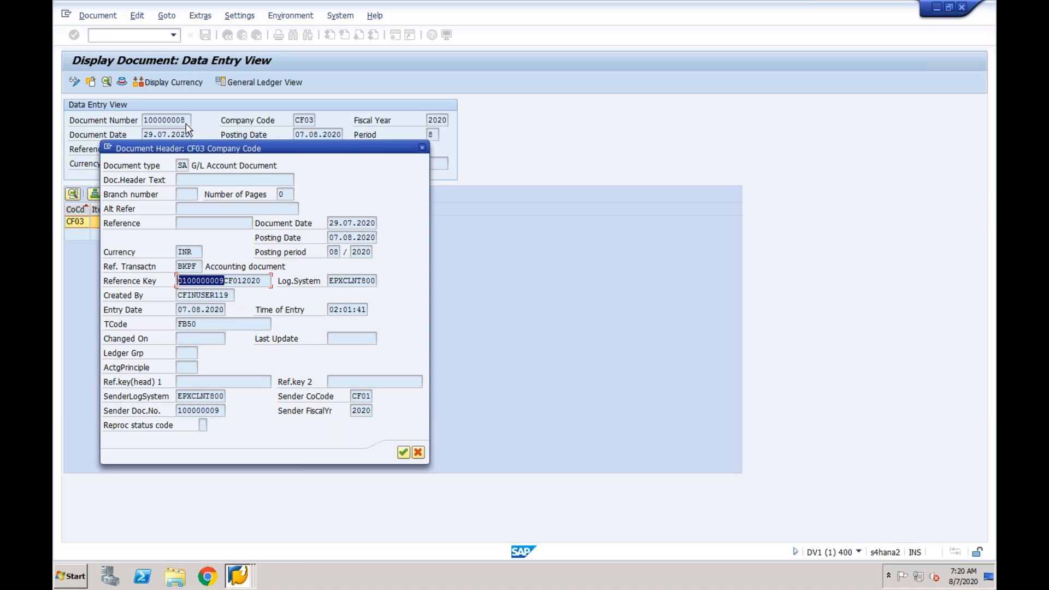
{"action": "left_click", "coordinate": [422, 148]}
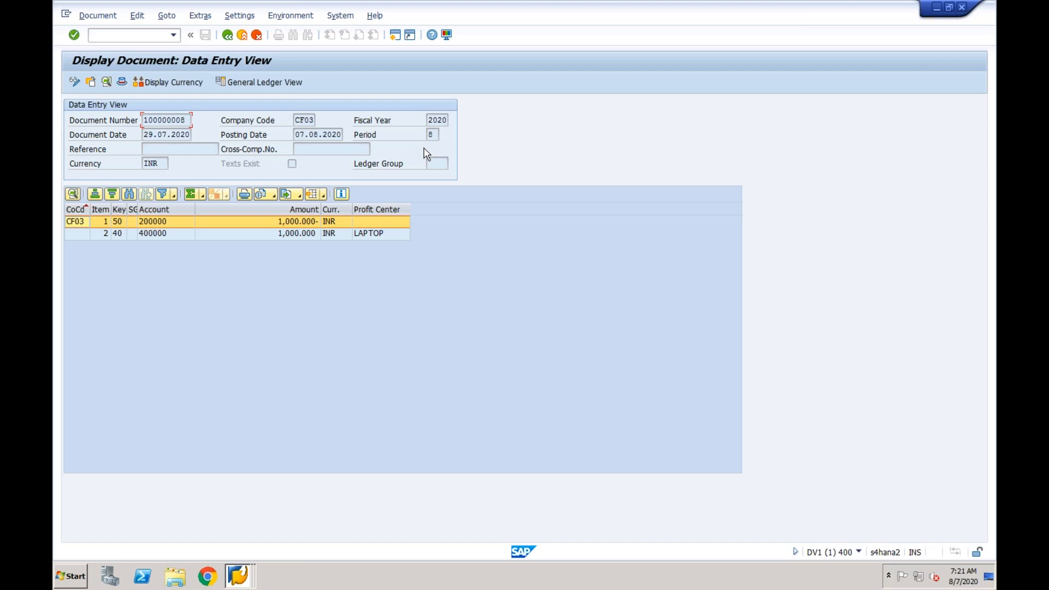
{"action": "left_click", "coordinate": [243, 38]}
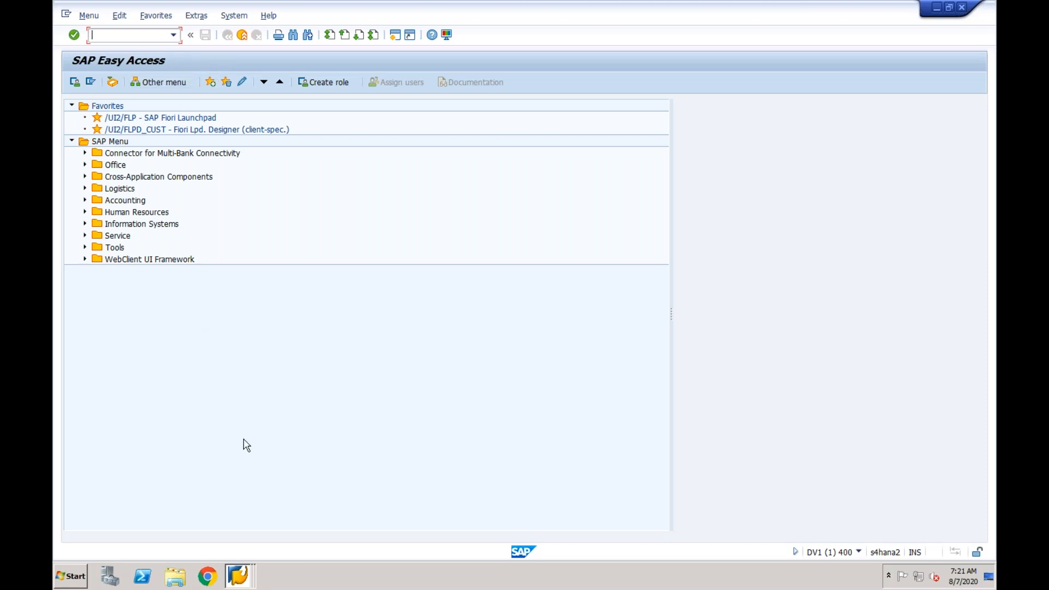
- Switch to the ECC session showing the CFIN_ACCIT entries and open vendor invoice entry with transaction FB60
{"action": "left_click", "coordinate": [238, 576]}
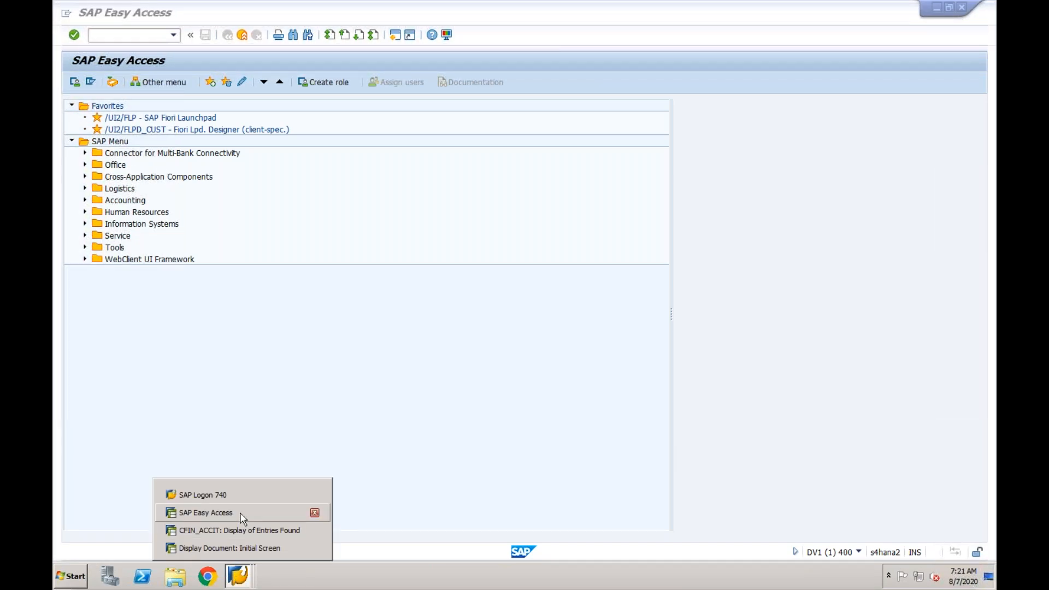
{"action": "left_click", "coordinate": [236, 530]}
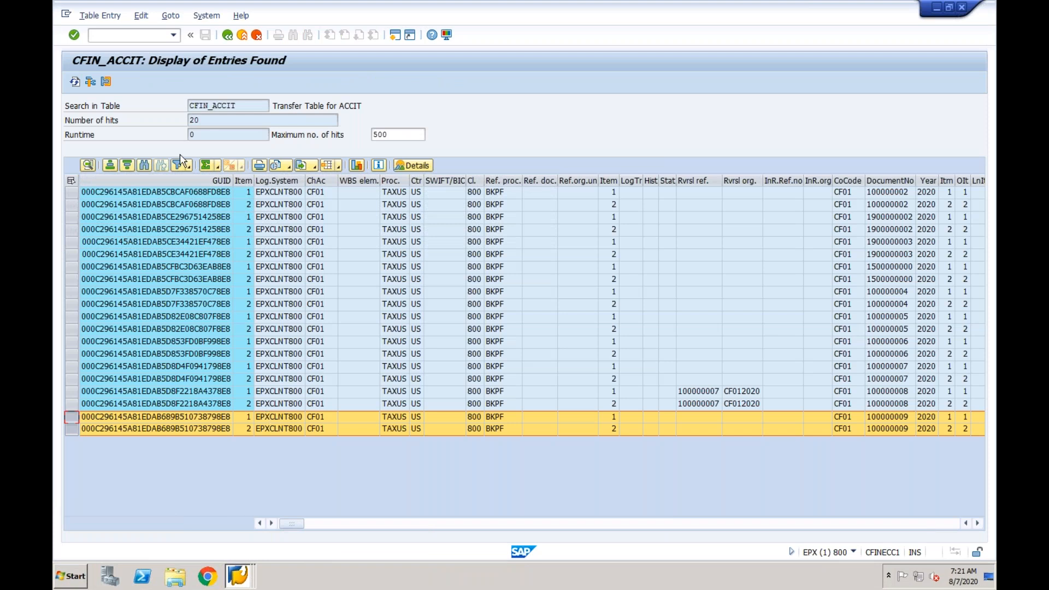
{"action": "type", "text": "/nfb60"}
{"action": "key", "text": "Return"}
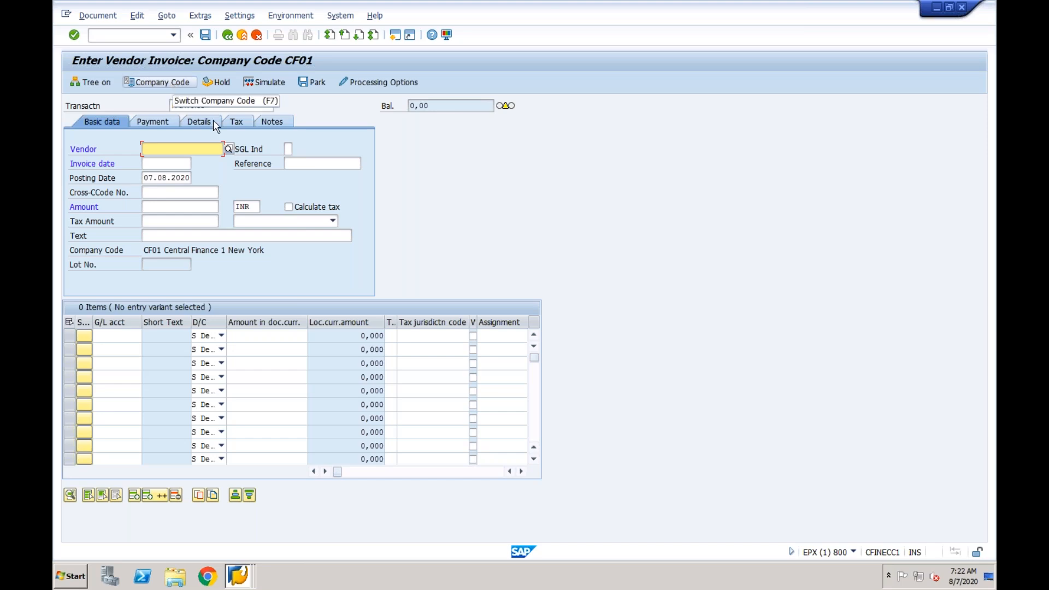
- Look up the vendors of company code CF01 and choose Test Vendor for CF01 for the invoice
{"action": "left_click", "coordinate": [229, 149]}
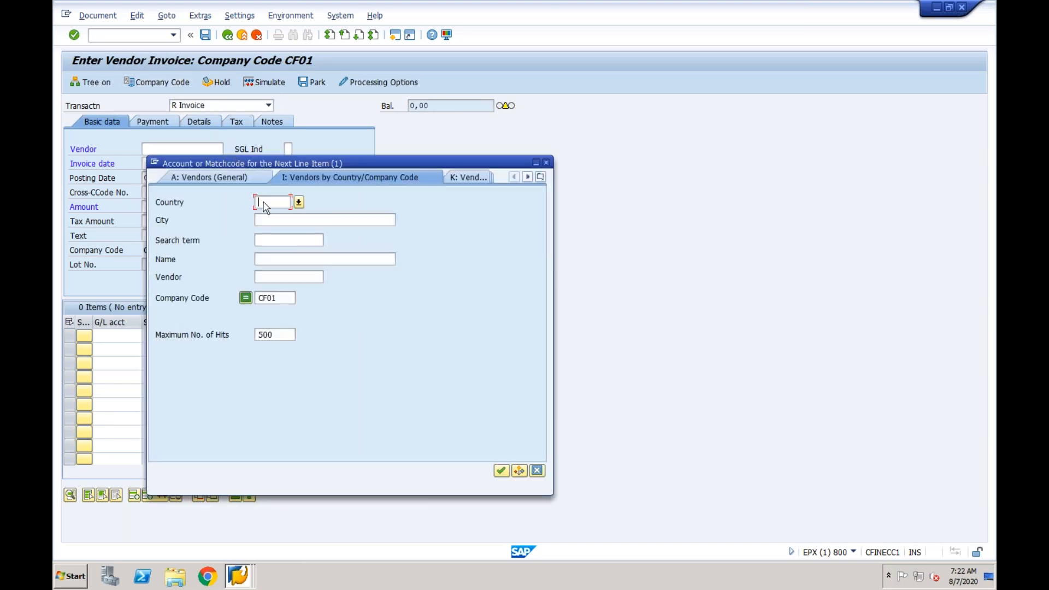
{"action": "left_click", "coordinate": [501, 470]}
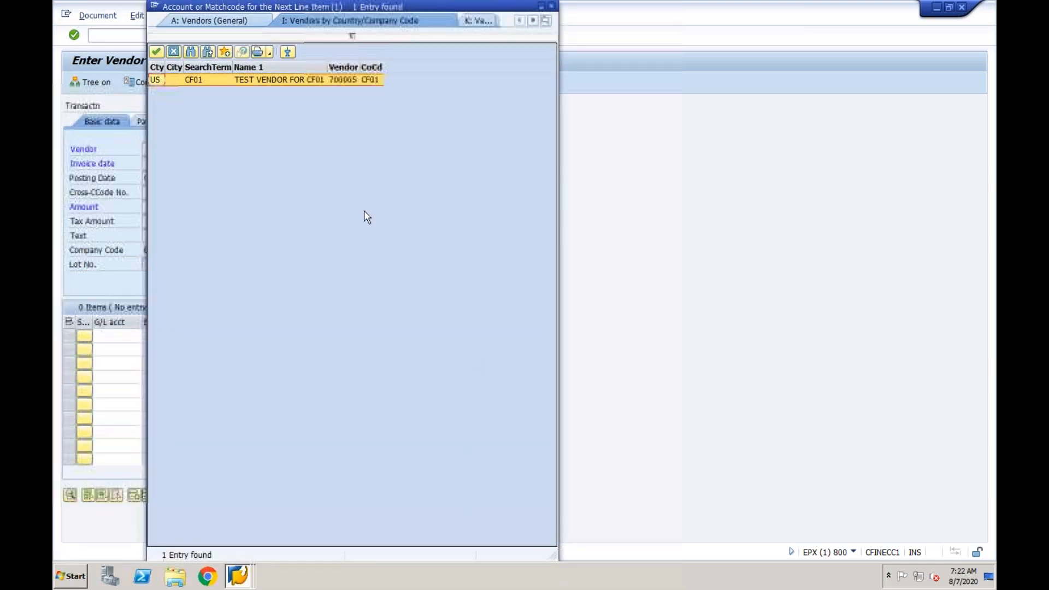
{"action": "double_click", "coordinate": [302, 80]}
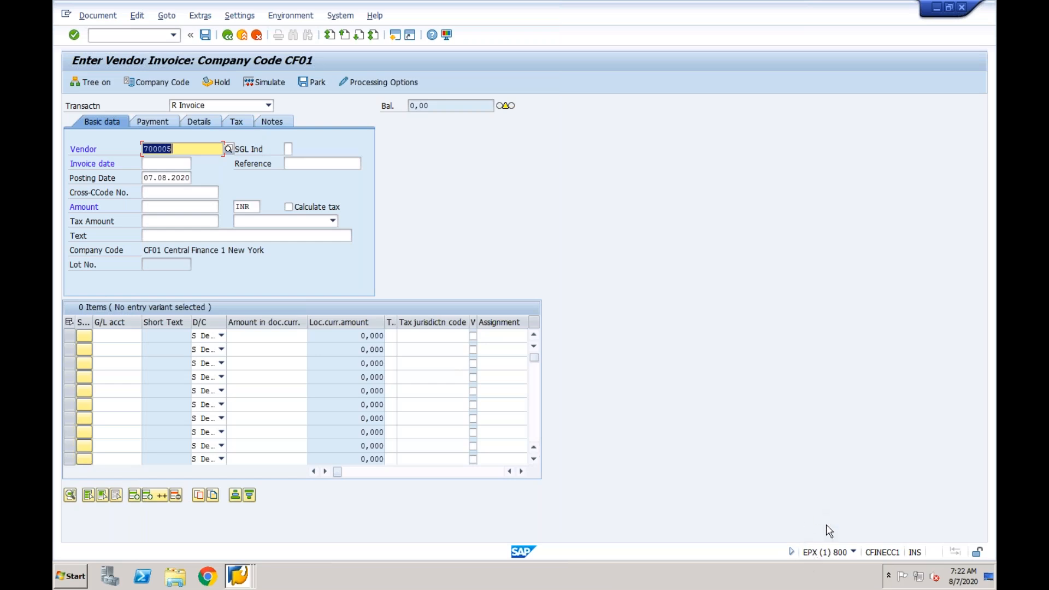
- Fill in the invoice header with invoice date 07.08.2020, reference Test and amount 100000 INR
{"action": "left_click", "coordinate": [171, 162]}
{"action": "type", "text": "07"}
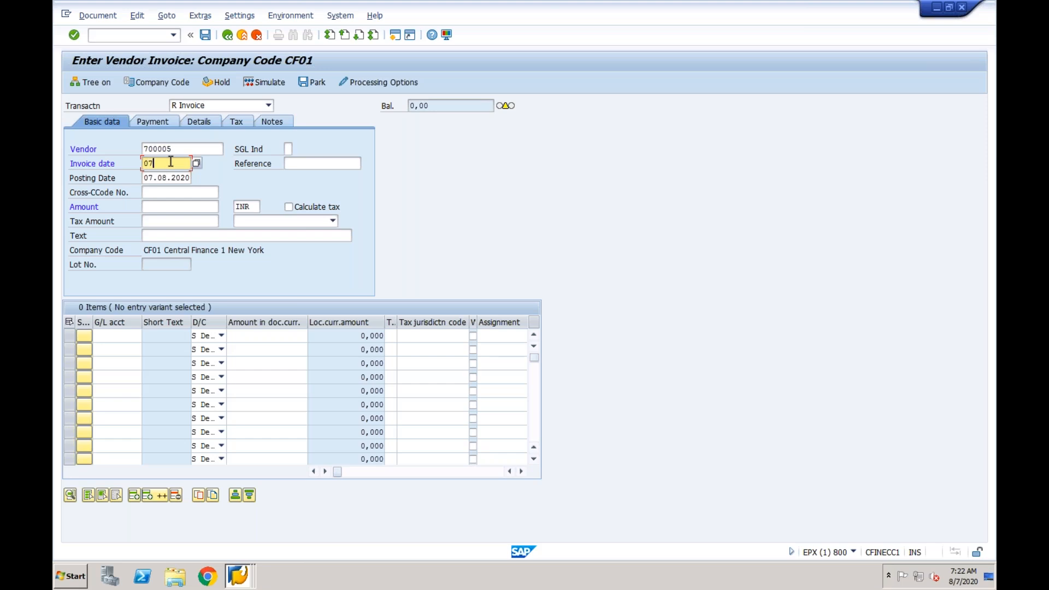
{"action": "type", "text": "082020"}
{"action": "left_click", "coordinate": [301, 164]}
{"action": "type", "text": "Test"}
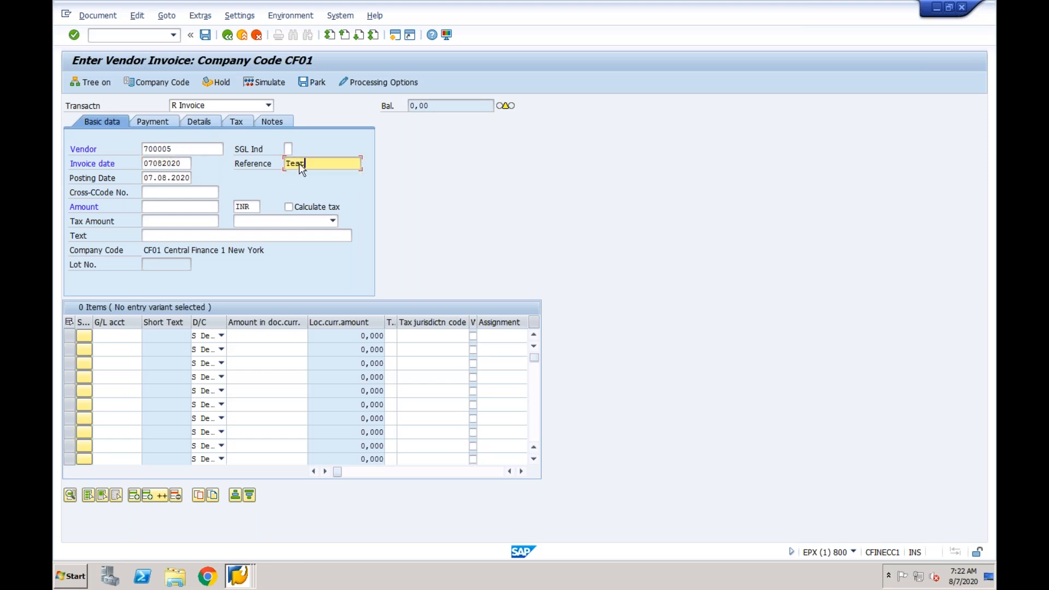
{"action": "left_click", "coordinate": [191, 207]}
{"action": "type", "text": "1"}
{"action": "left_click", "coordinate": [167, 218]}
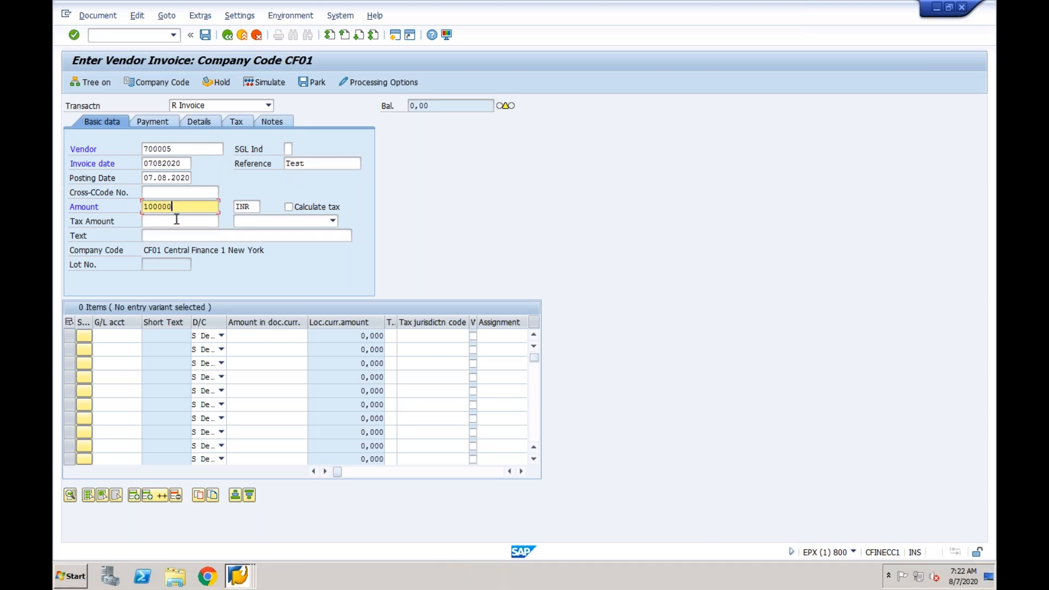
- Enter a debit line item for G/L account 4000 with * as the amount in document currency
{"action": "left_click", "coordinate": [126, 335]}
{"action": "type", "text": "4000"}
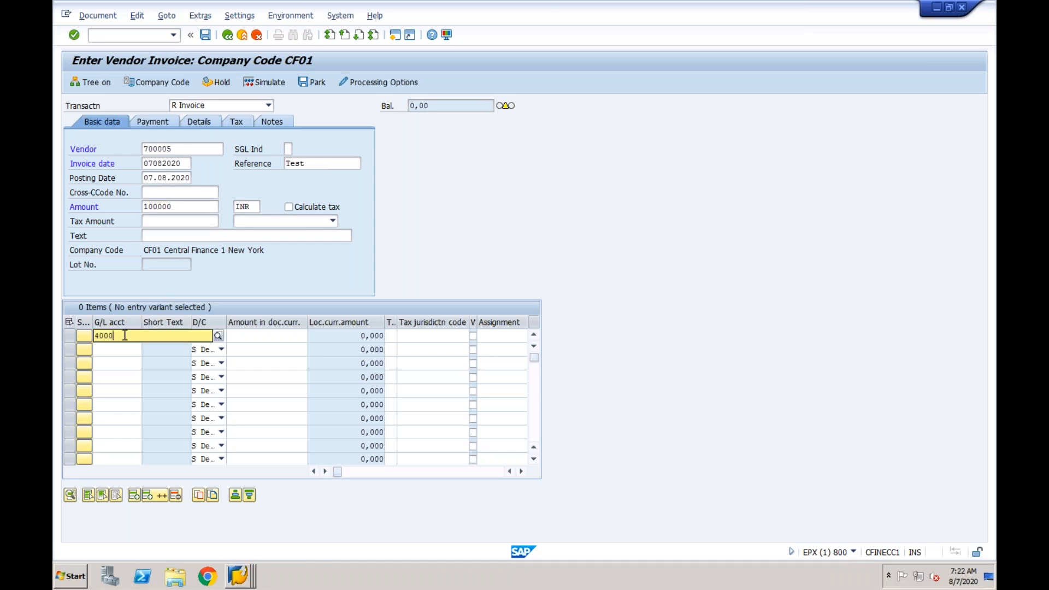
{"action": "key", "text": "Tab"}
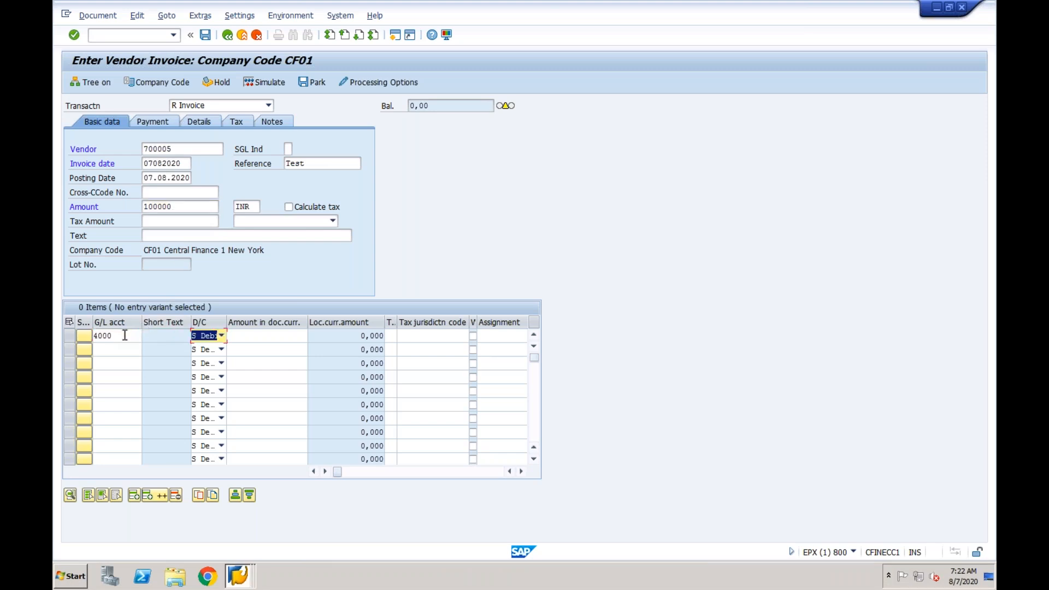
{"action": "left_click", "coordinate": [175, 149]}
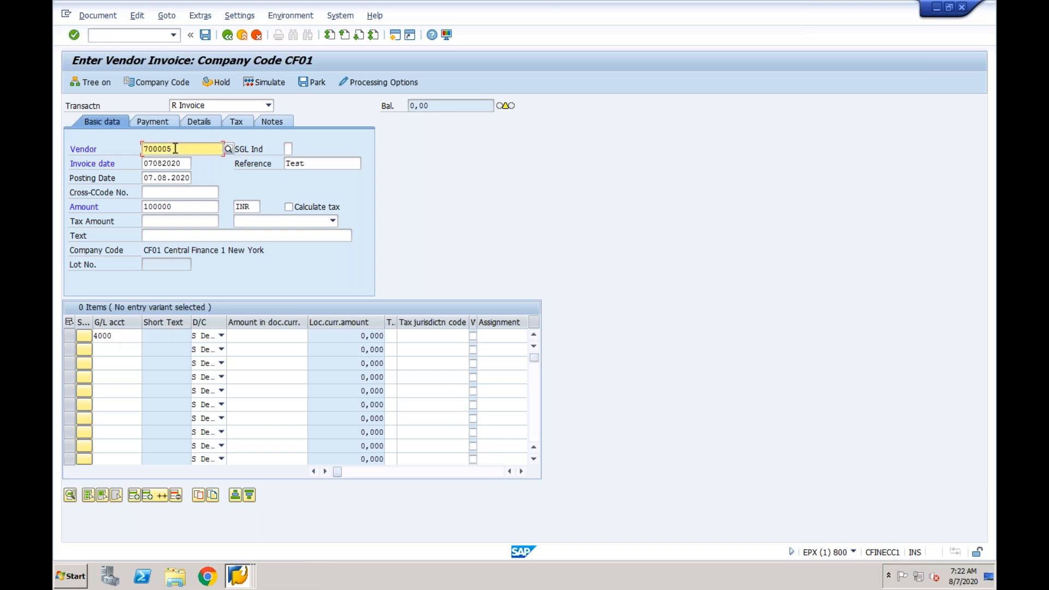
{"action": "double_click", "coordinate": [153, 144]}
{"action": "left_click", "coordinate": [130, 336]}
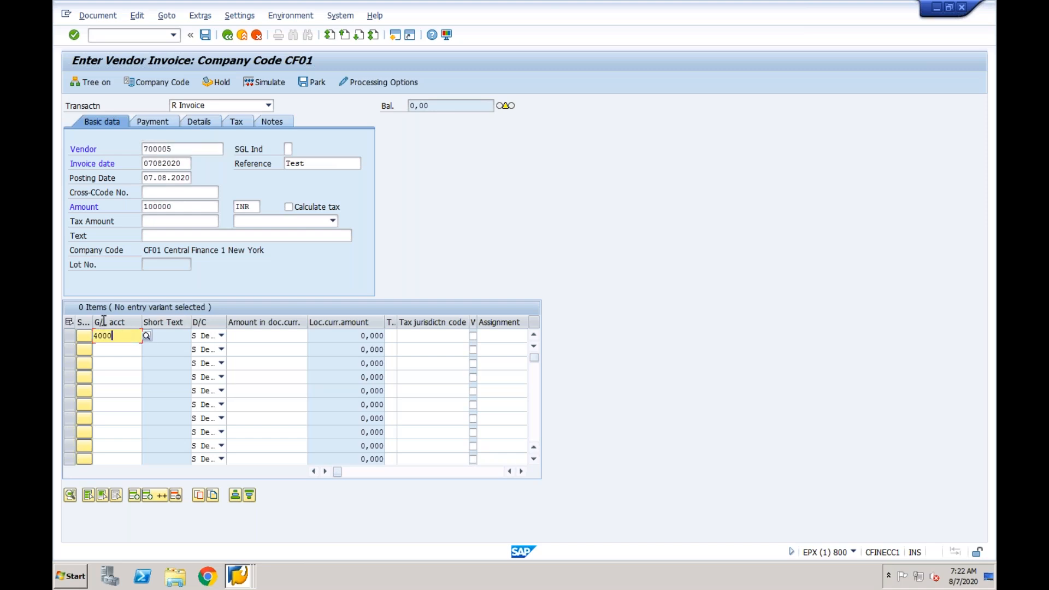
{"action": "left_click", "coordinate": [283, 338]}
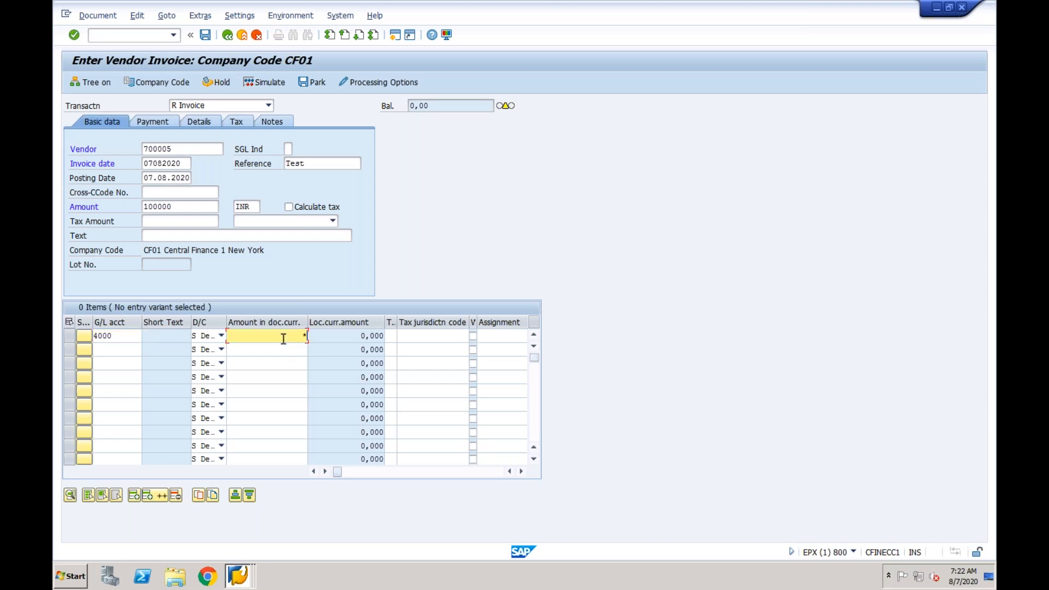
- Assign cost center CF01-1 to the G/L account 4000 line item
{"action": "key", "text": "Tab"}
{"action": "key", "text": "Tab"}
{"action": "key", "text": "Tab"}
{"action": "key", "text": "Tab"}
{"action": "key", "text": "Tab"}
{"action": "key", "text": "Tab"}
{"action": "key", "text": "Tab"}
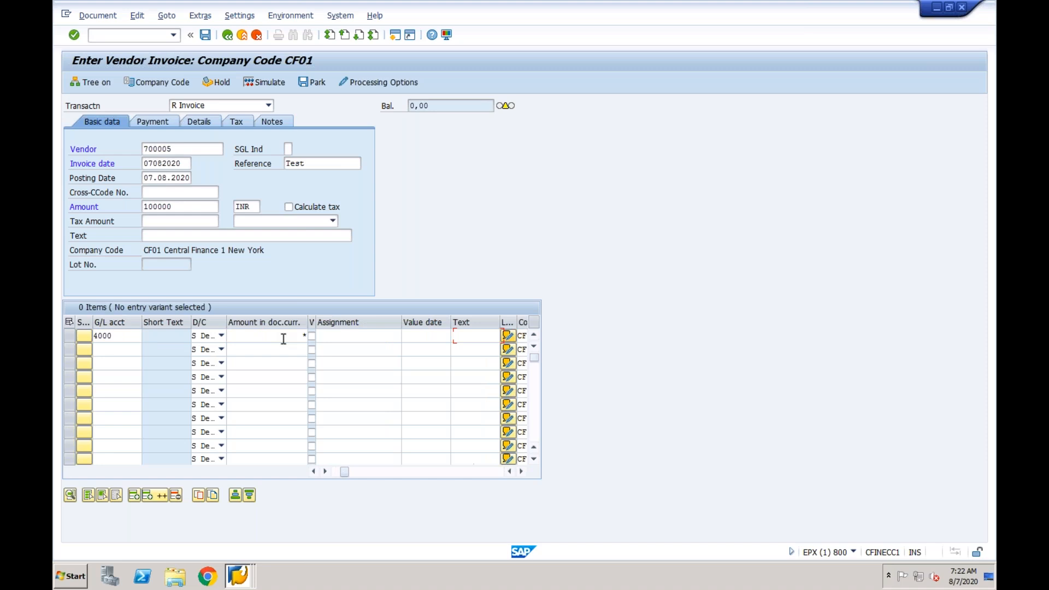
{"action": "key", "text": "Tab"}
{"action": "key", "text": "Tab"}
{"action": "key", "text": "space"}
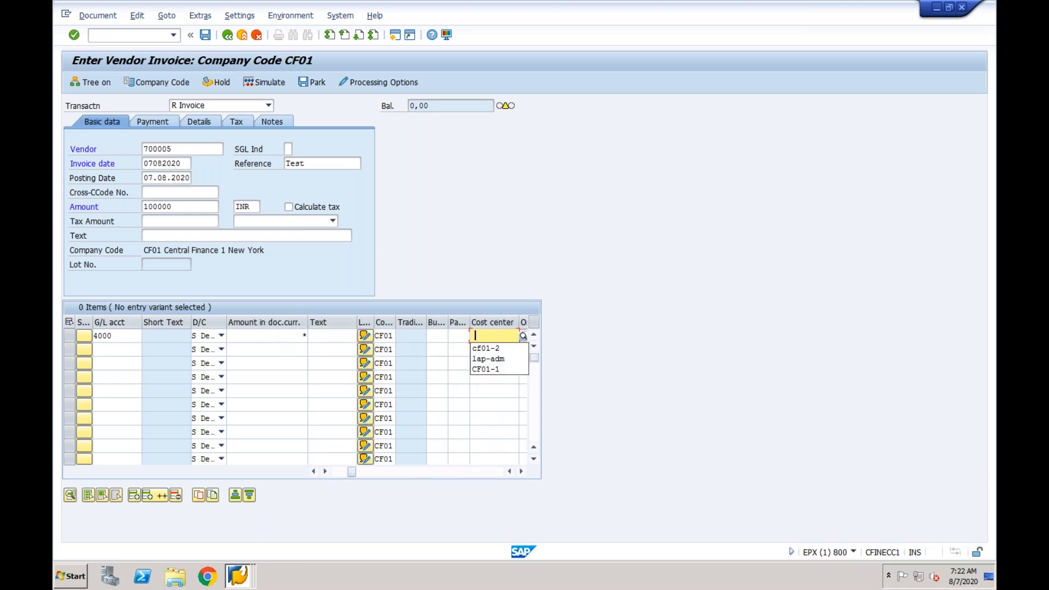
{"action": "key", "text": "Down"}
{"action": "key", "text": "Down"}
{"action": "key", "text": "Down"}
{"action": "key", "text": "Return"}
{"action": "key", "text": "Return"}
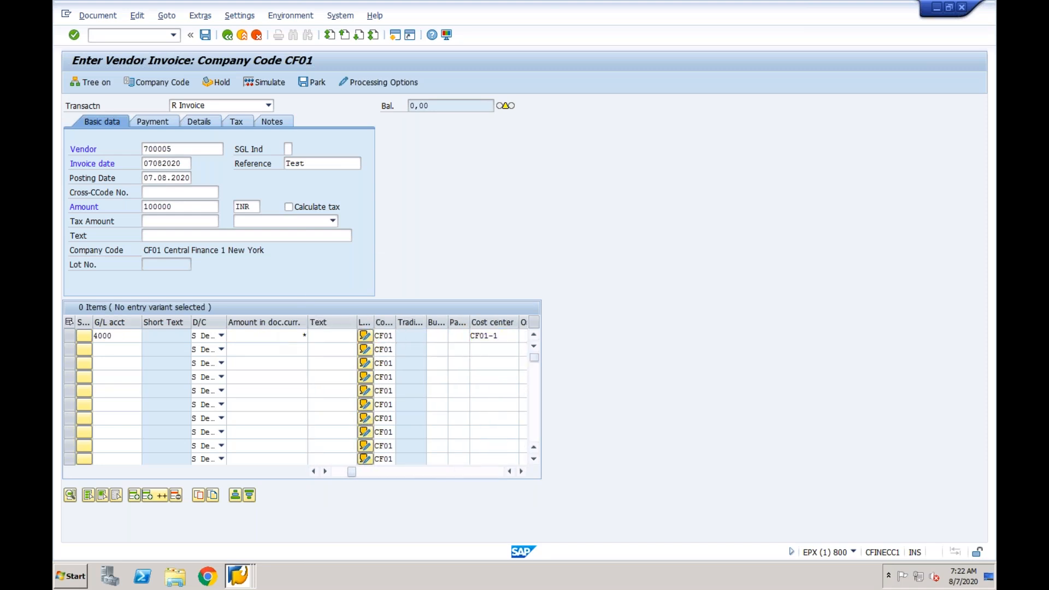
- Check the vendor invoice entries and post the invoice in company code CF01
{"action": "key", "text": "Return"}
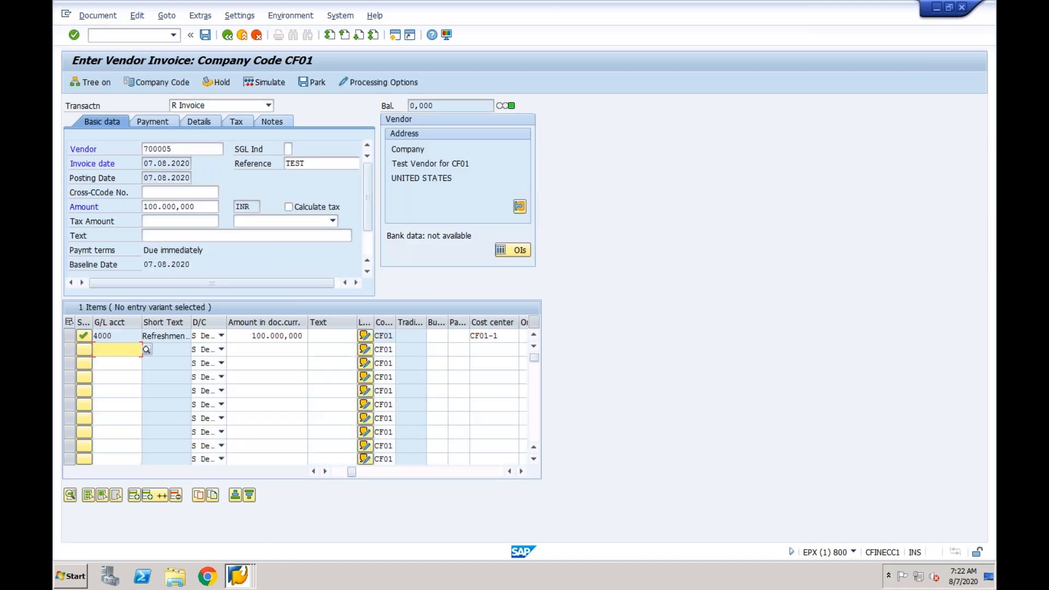
{"action": "left_click", "coordinate": [207, 39]}
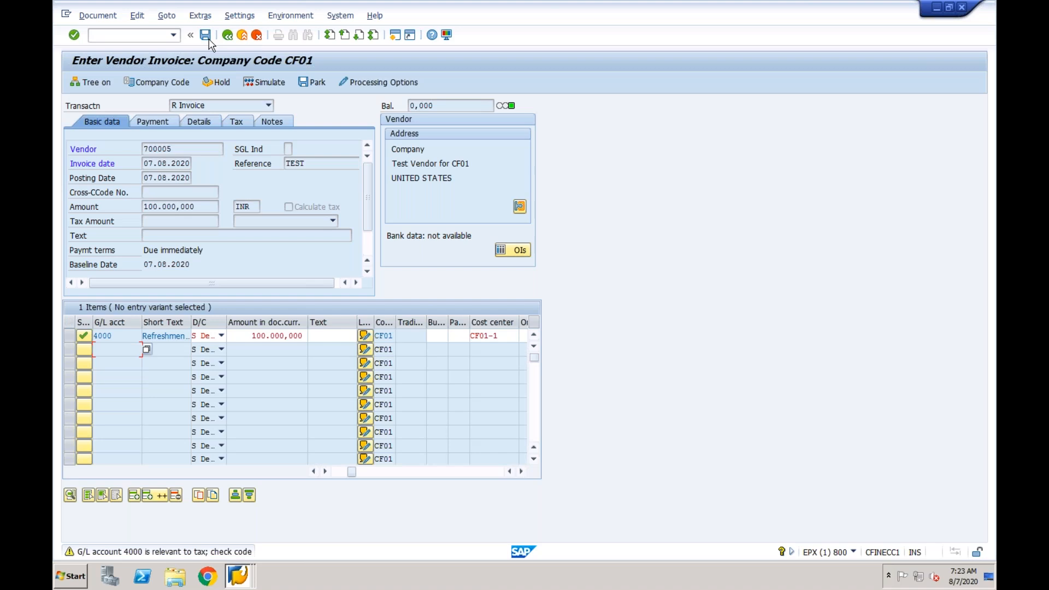
{"action": "left_click", "coordinate": [208, 40]}
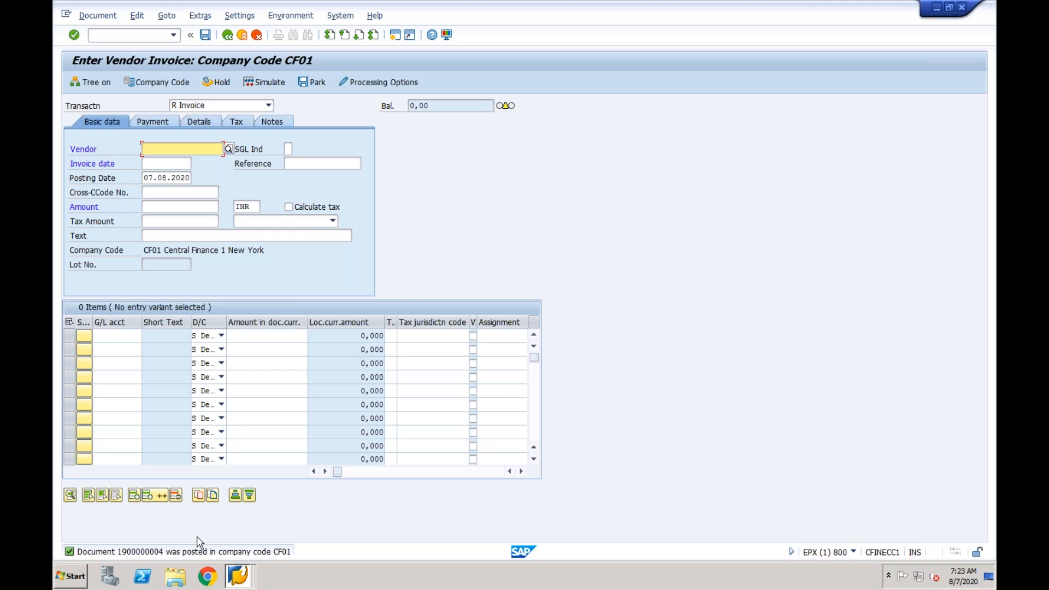
- Open a new session in the ECC system and start transaction SE16N for table CFIN_ACCIT
{"action": "left_click", "coordinate": [237, 575]}
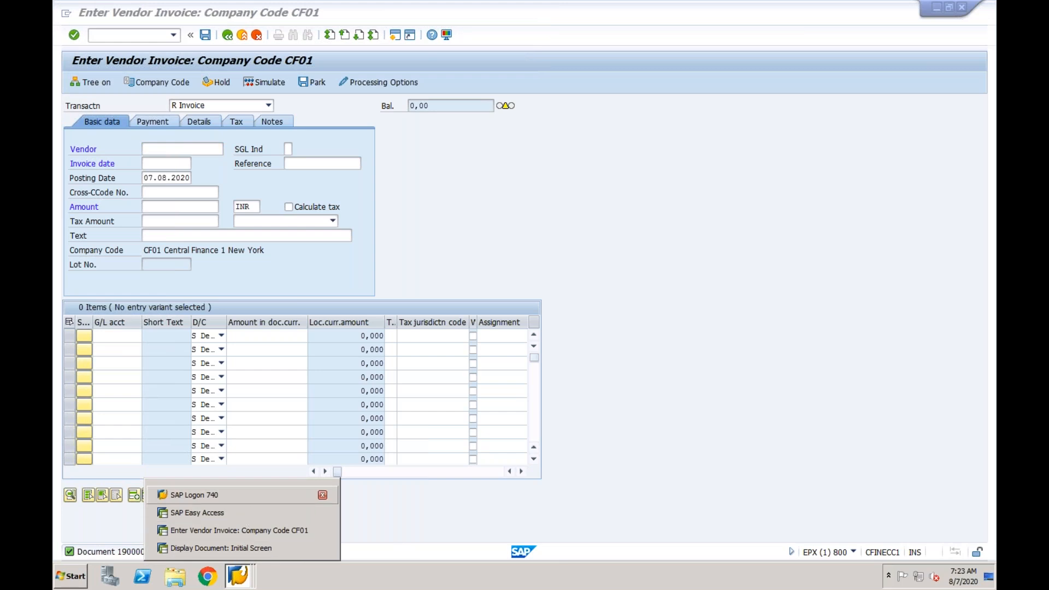
{"action": "left_click", "coordinate": [395, 36]}
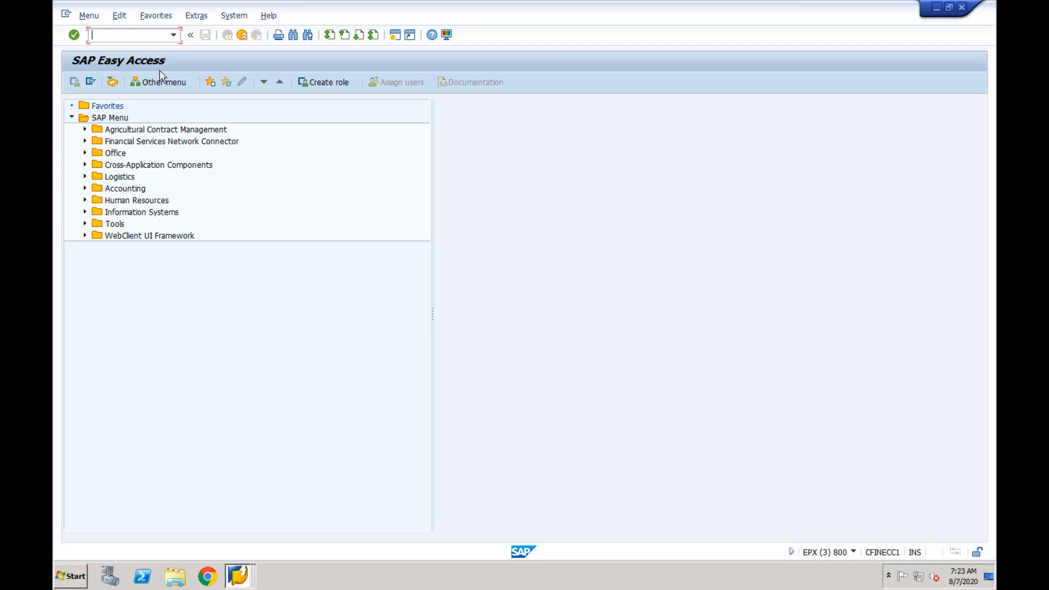
{"action": "type", "text": "se16n"}
{"action": "key", "text": "Return"}
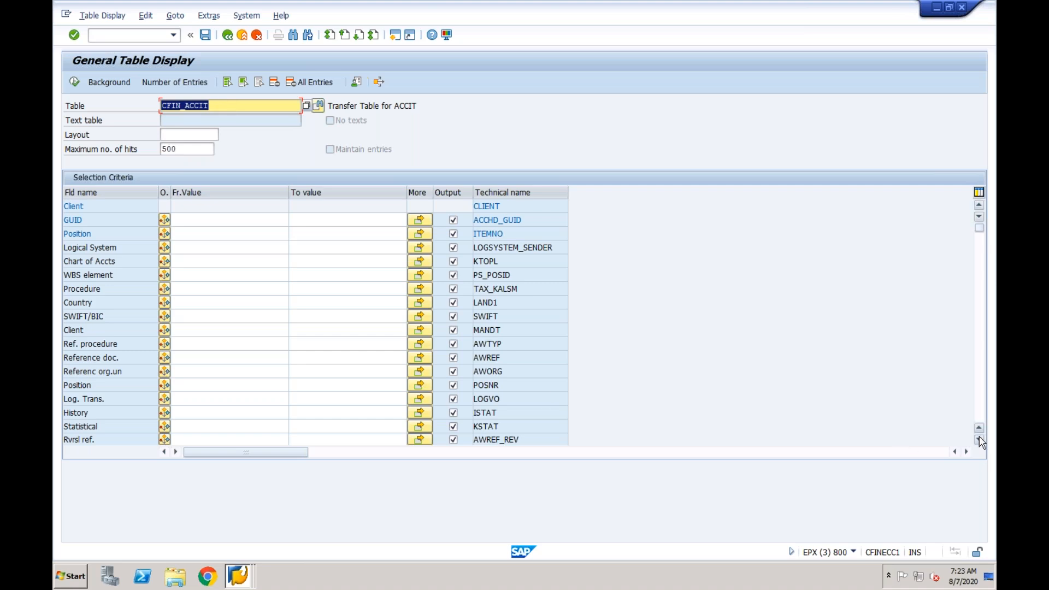
- List the CFIN_ACCIT entries for company code CF01 and highlight both rows of the newly posted vendor invoice
{"action": "scroll", "coordinate": [454, 381], "scroll_direction": "down", "scroll_amount": 3}
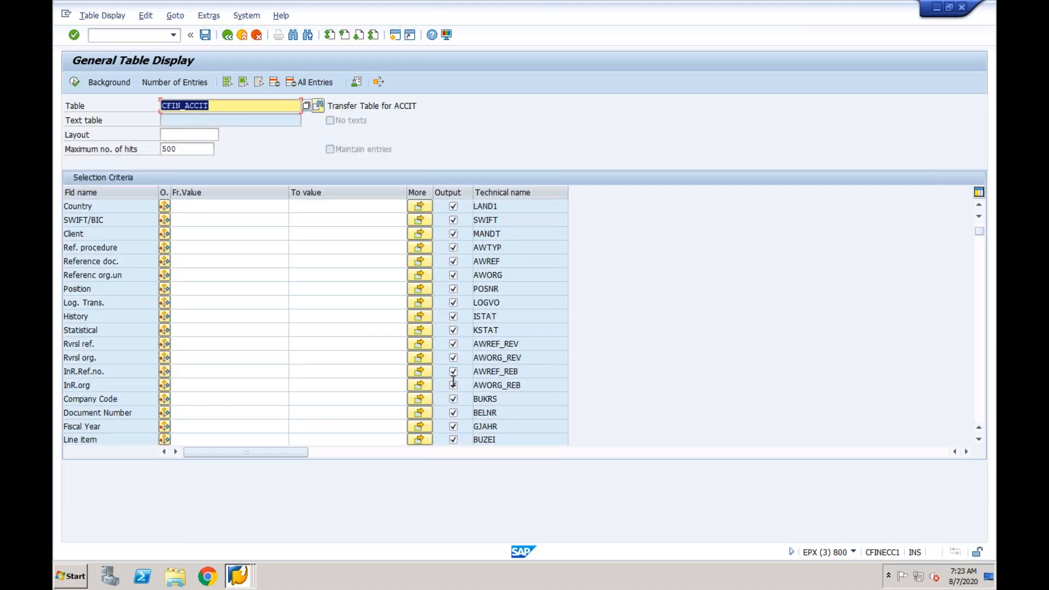
{"action": "left_click", "coordinate": [199, 399]}
{"action": "type", "text": "c"}
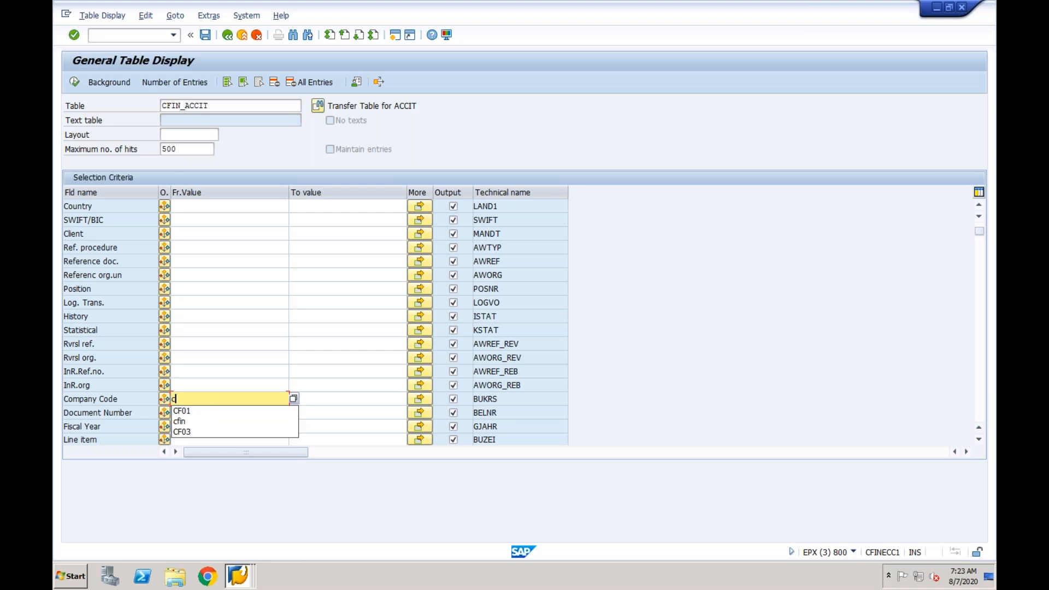
{"action": "type", "text": "f0"}
{"action": "left_click", "coordinate": [198, 411]}
{"action": "left_click", "coordinate": [75, 81]}
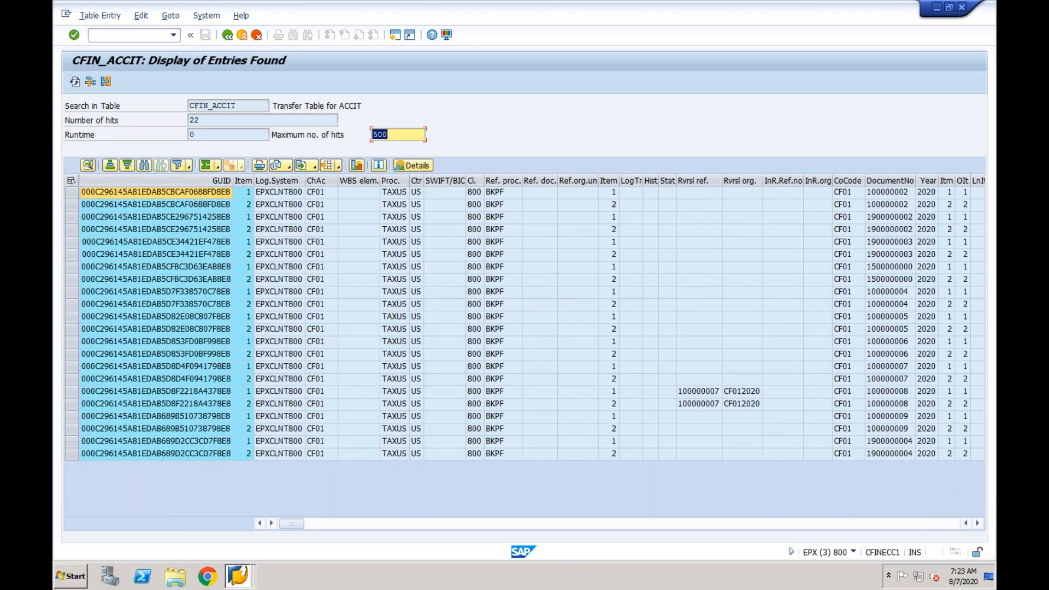
{"action": "left_click_drag", "start_coordinate": [72, 441], "coordinate": [74, 454]}
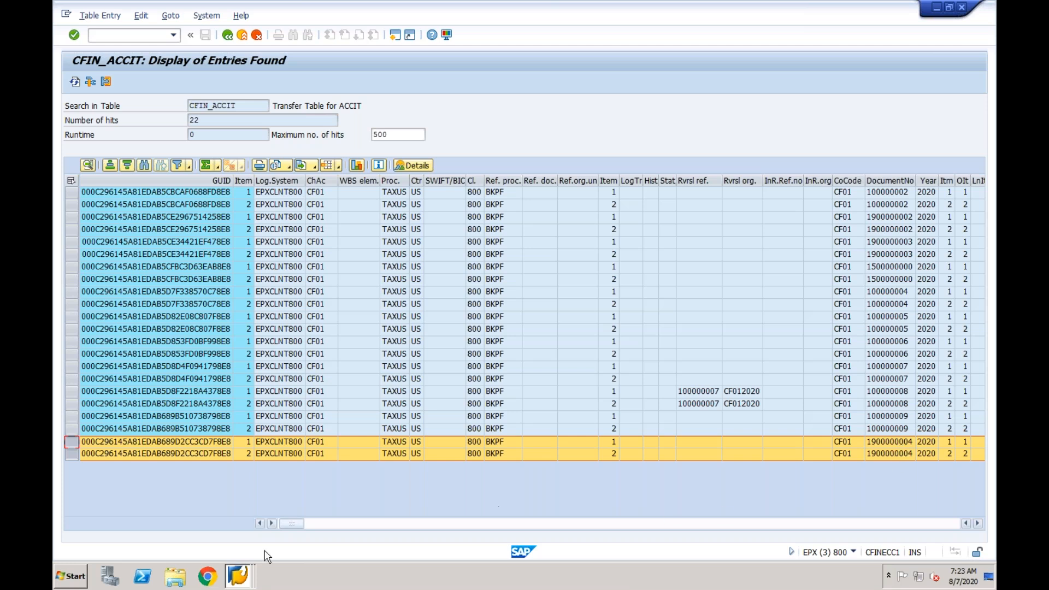
- Display the newly posted vendor invoice of company code CF01 with transaction FB03 in the ECC system
{"action": "left_click", "coordinate": [240, 578]}
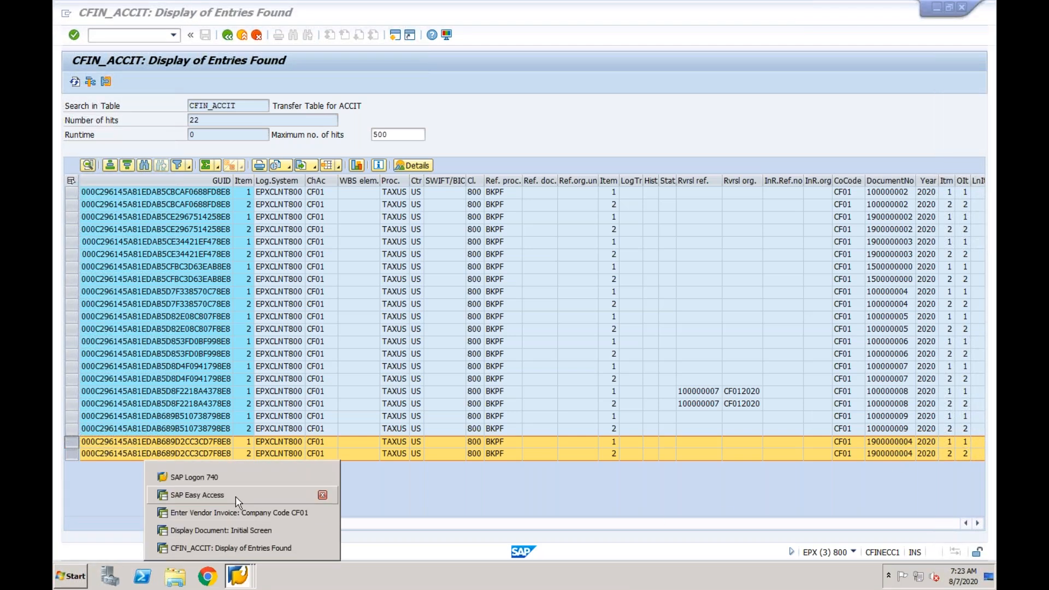
{"action": "left_click", "coordinate": [235, 496]}
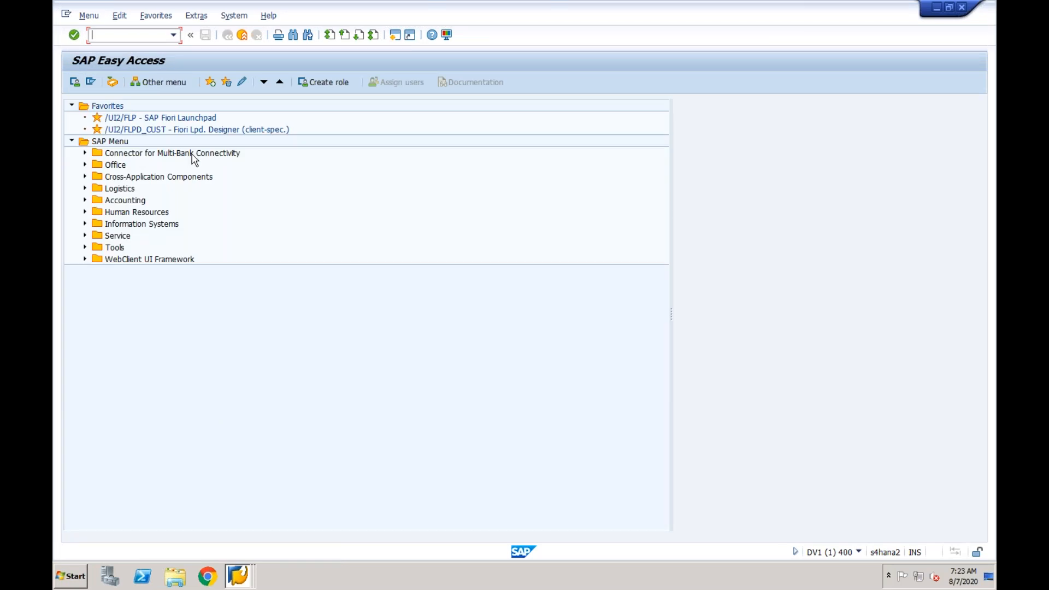
{"action": "mouse_move", "coordinate": [240, 574]}
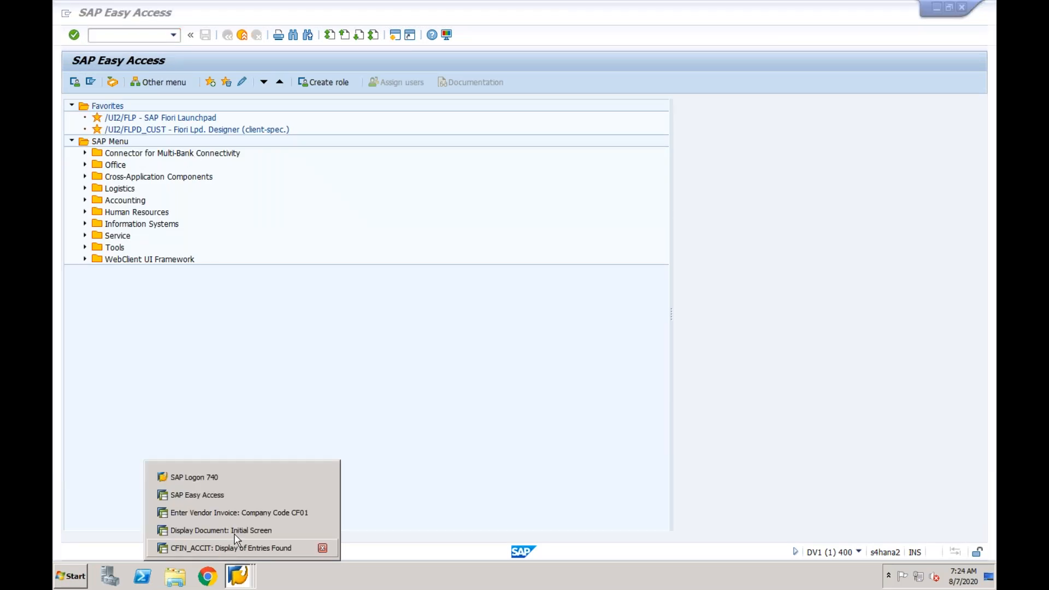
{"action": "left_click", "coordinate": [236, 535]}
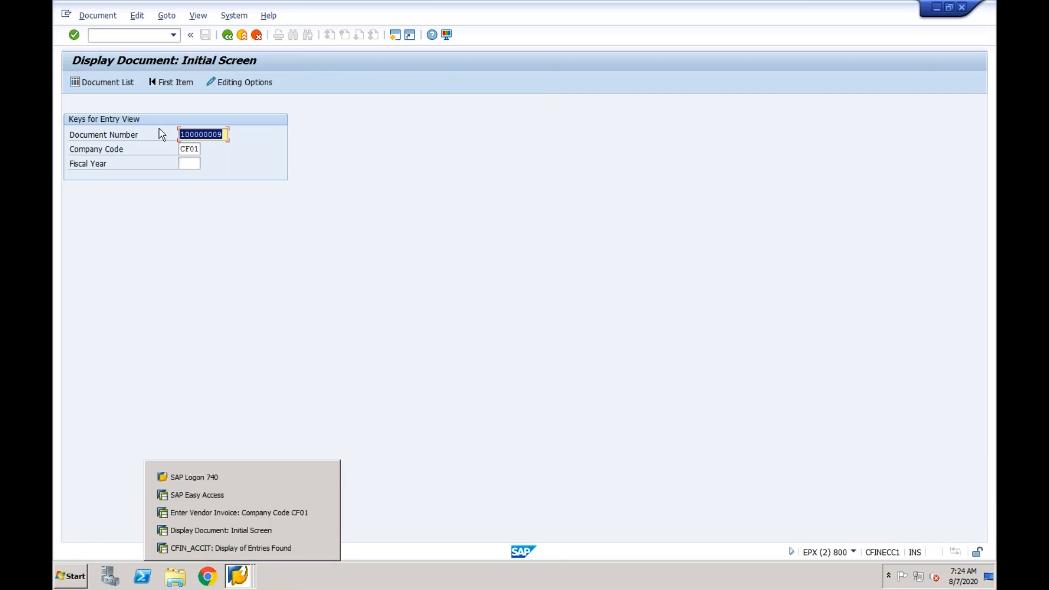
{"action": "left_click", "coordinate": [124, 36]}
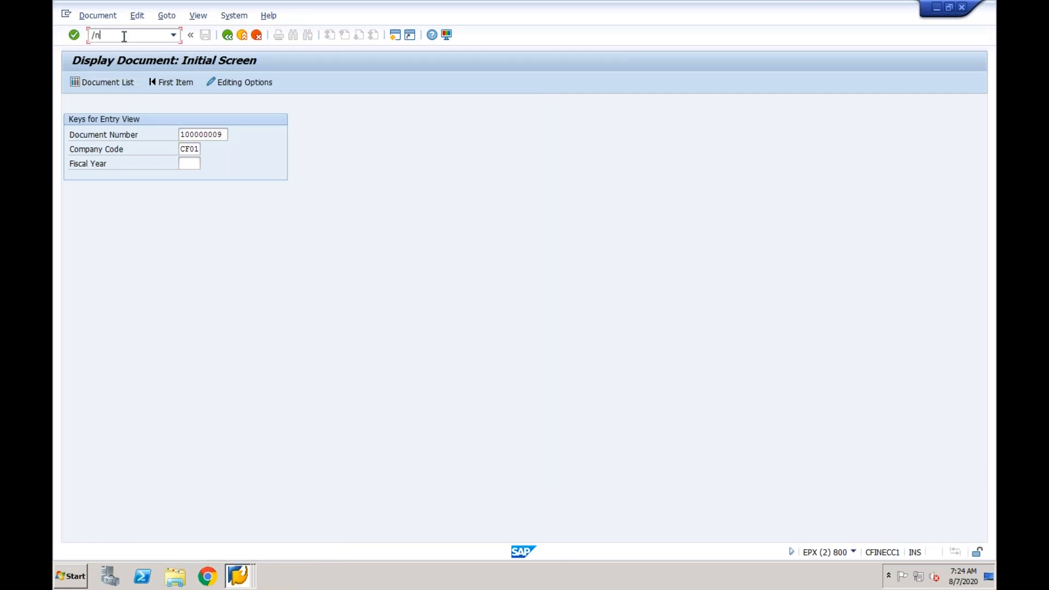
{"action": "type", "text": "/nfb03"}
{"action": "key", "text": "Return"}
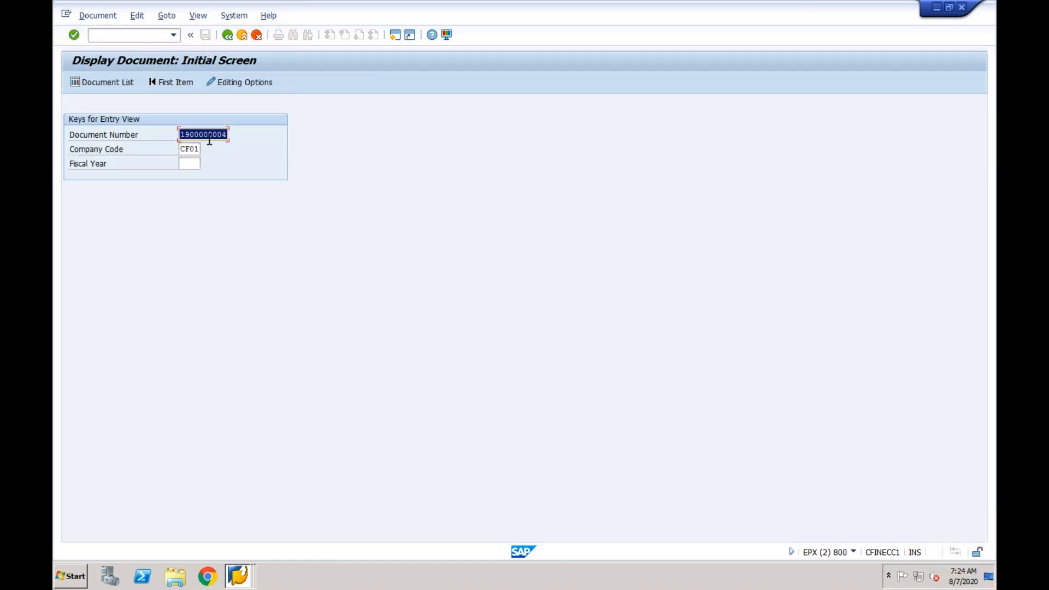
{"action": "key", "text": "Return"}
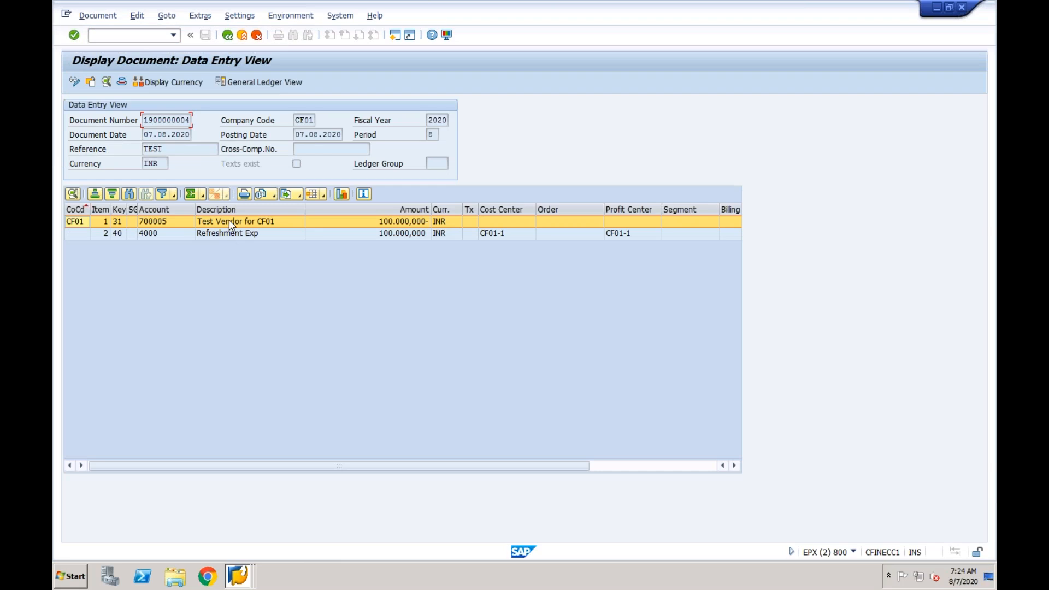
- Examine the invoice's vendor line, expense line and document date, and return to the CFIN_ACCIT entries
{"action": "left_click", "coordinate": [236, 223]}
{"action": "left_click", "coordinate": [234, 237]}
{"action": "left_click", "coordinate": [170, 135]}
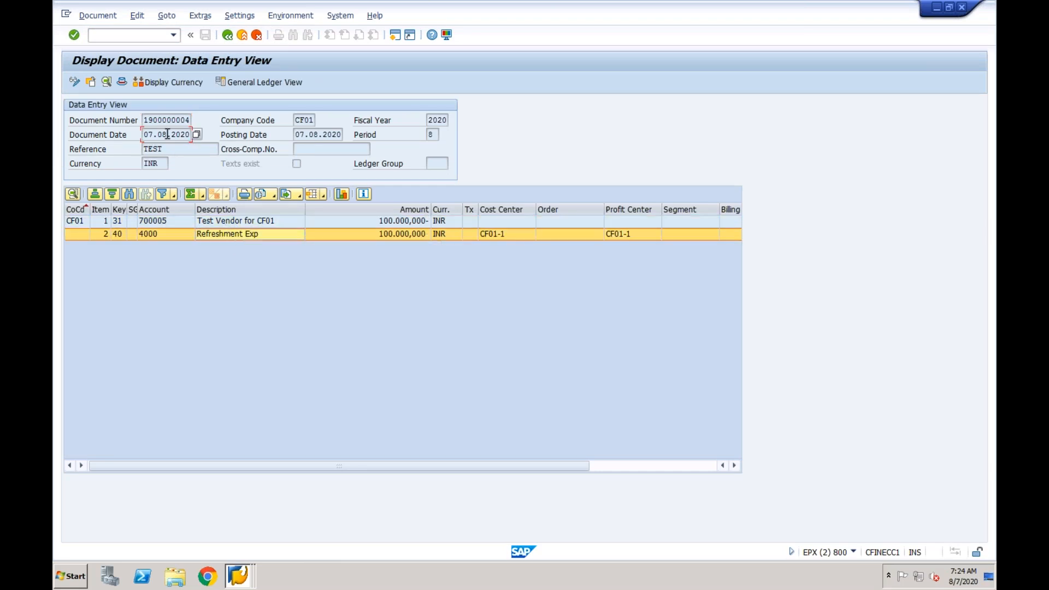
{"action": "left_click", "coordinate": [239, 575]}
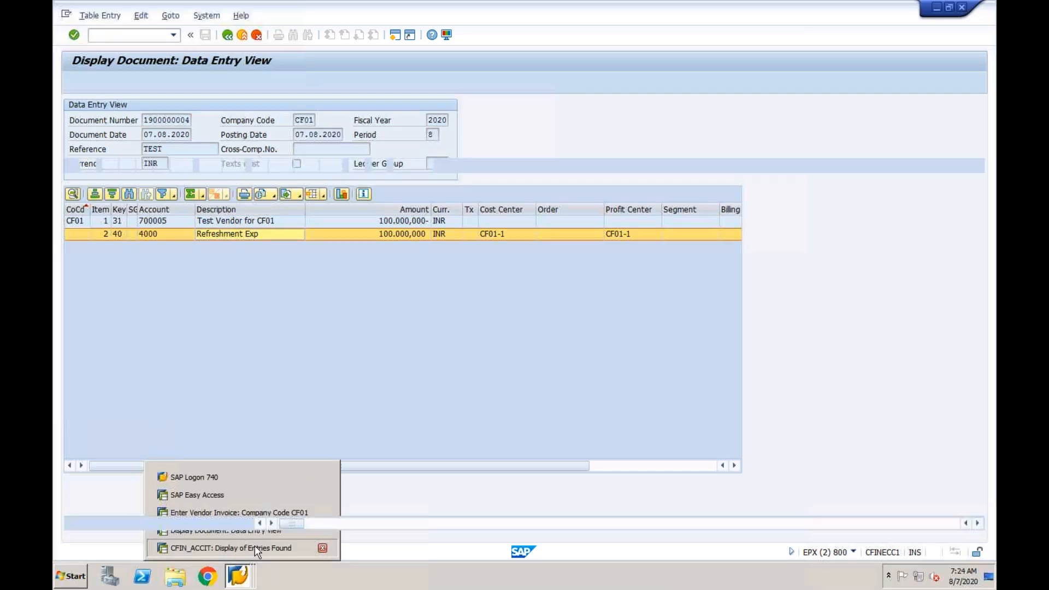
{"action": "left_click", "coordinate": [254, 545]}
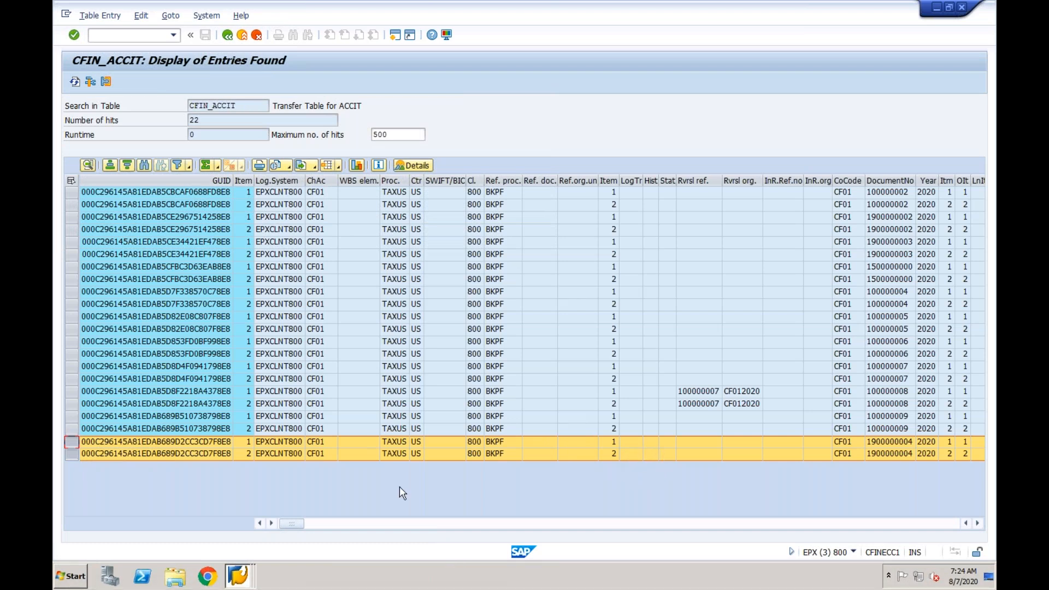
- Switch to the S/4HANA session, start transaction FB03 and open the document list selection
{"action": "left_click", "coordinate": [237, 575]}
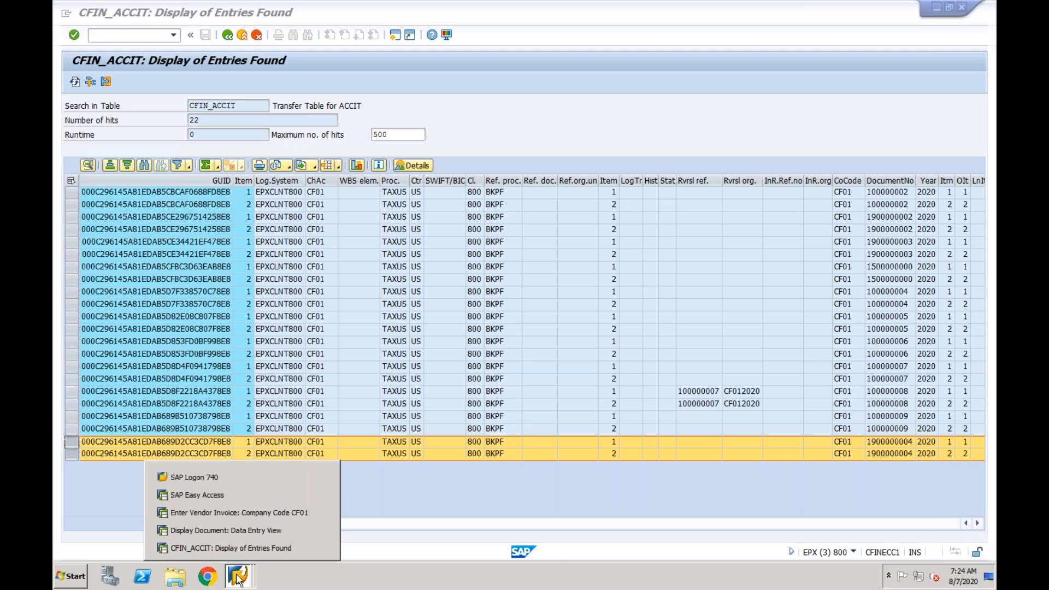
{"action": "left_click", "coordinate": [230, 495]}
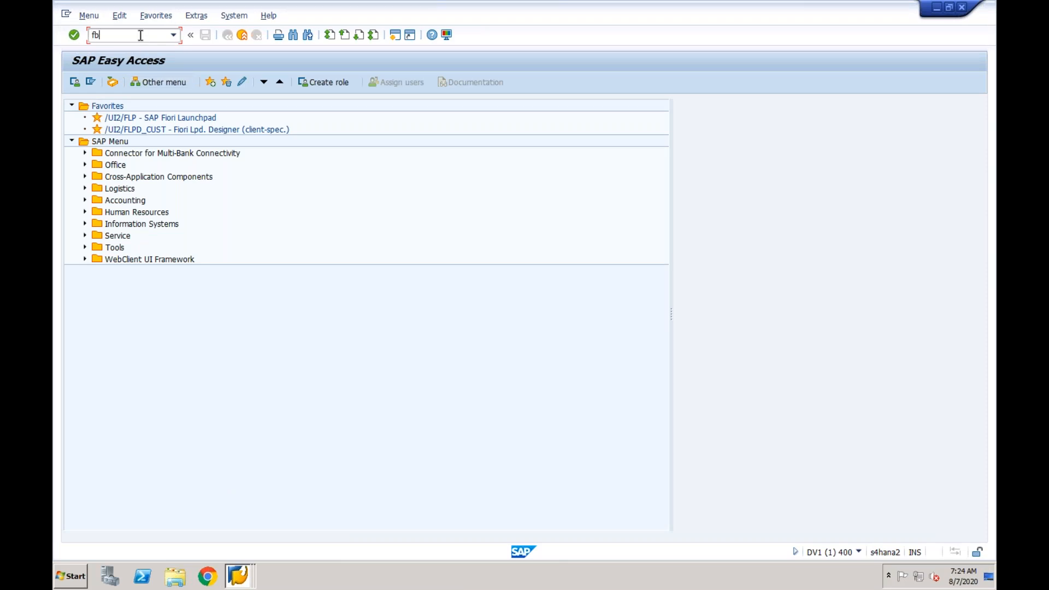
{"action": "key", "text": "Return"}
{"action": "left_click", "coordinate": [107, 83]}
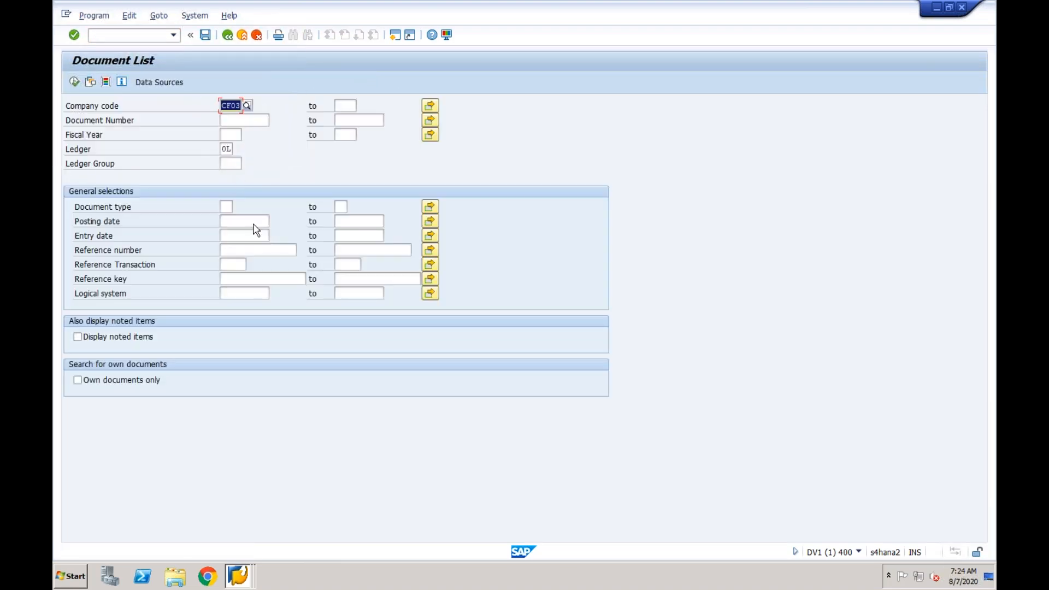
- List the company code CF03 documents in ledger 0L that come from logical system EPXCLNT800
{"action": "left_click", "coordinate": [234, 294]}
{"action": "left_click", "coordinate": [231, 305]}
{"action": "left_click", "coordinate": [235, 107]}
{"action": "left_click", "coordinate": [247, 296]}
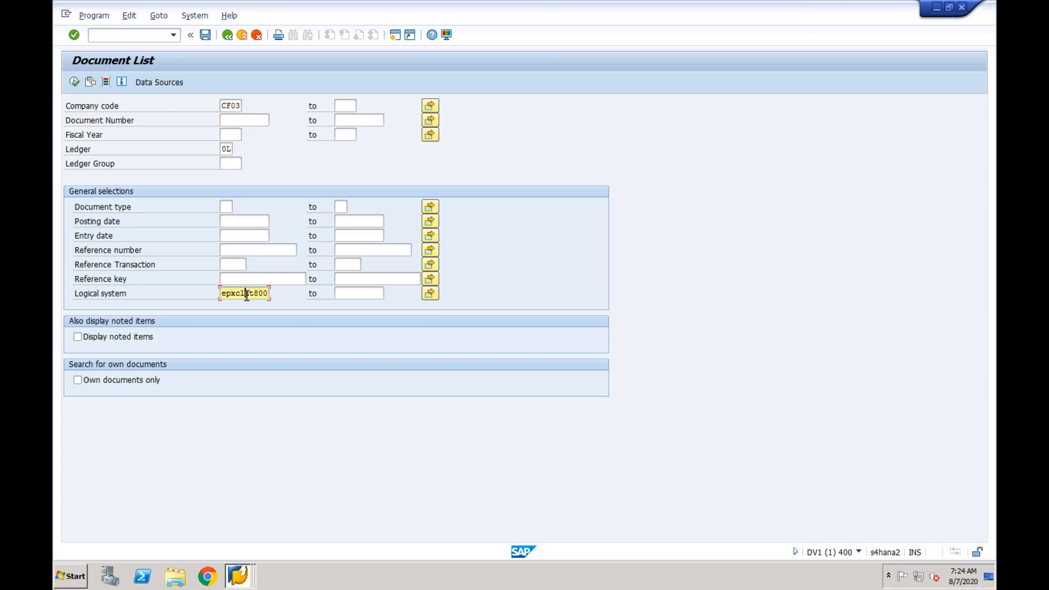
{"action": "left_click", "coordinate": [74, 83]}
{"action": "key", "text": "Return"}
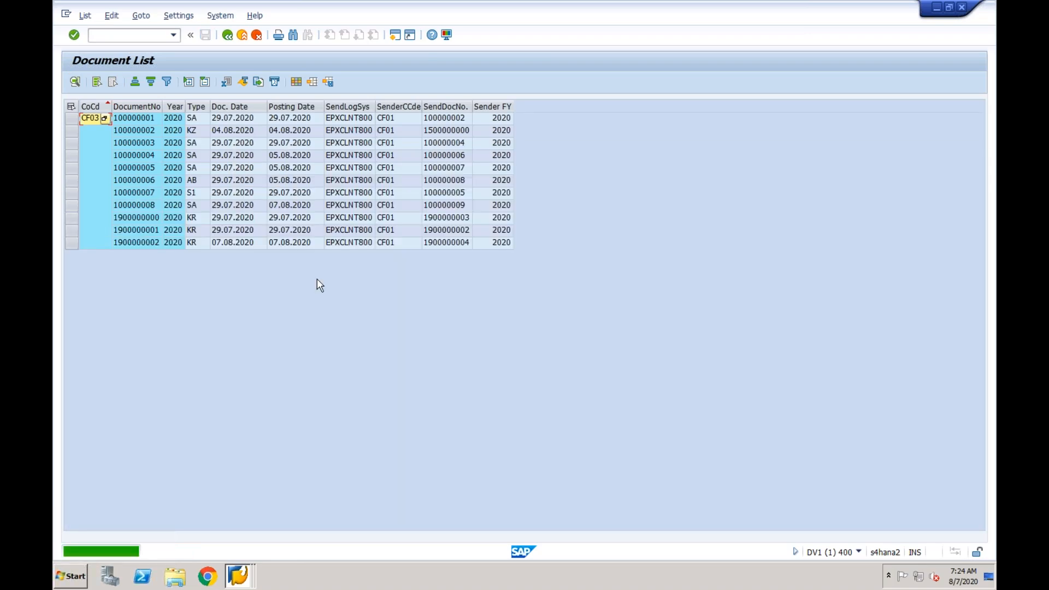
- Open the CF03 document replicated from the new ECC vendor invoice and reduce its window from full screen
{"action": "left_click", "coordinate": [444, 242]}
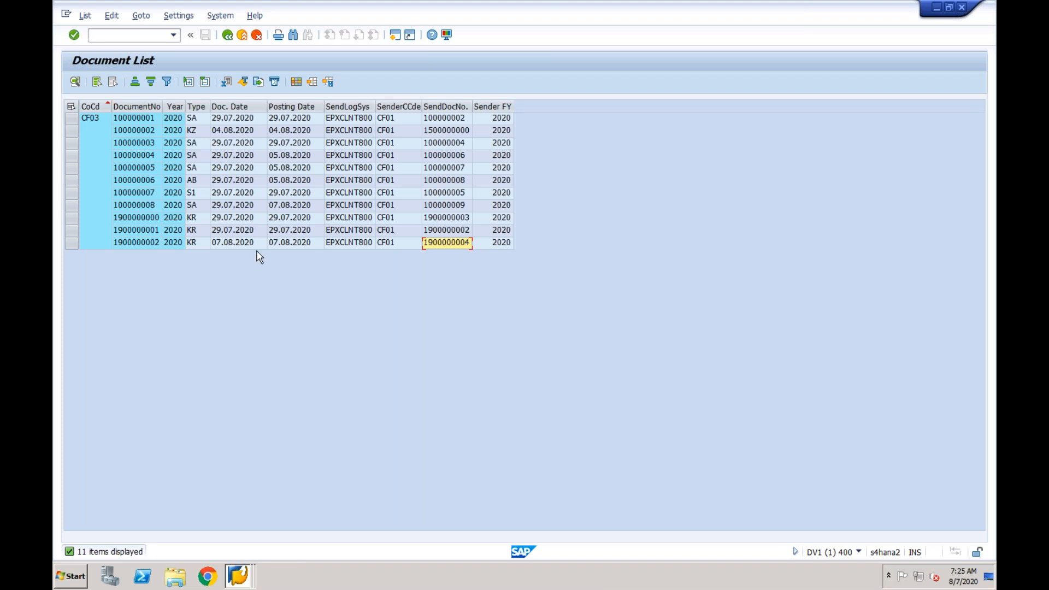
{"action": "double_click", "coordinate": [155, 245]}
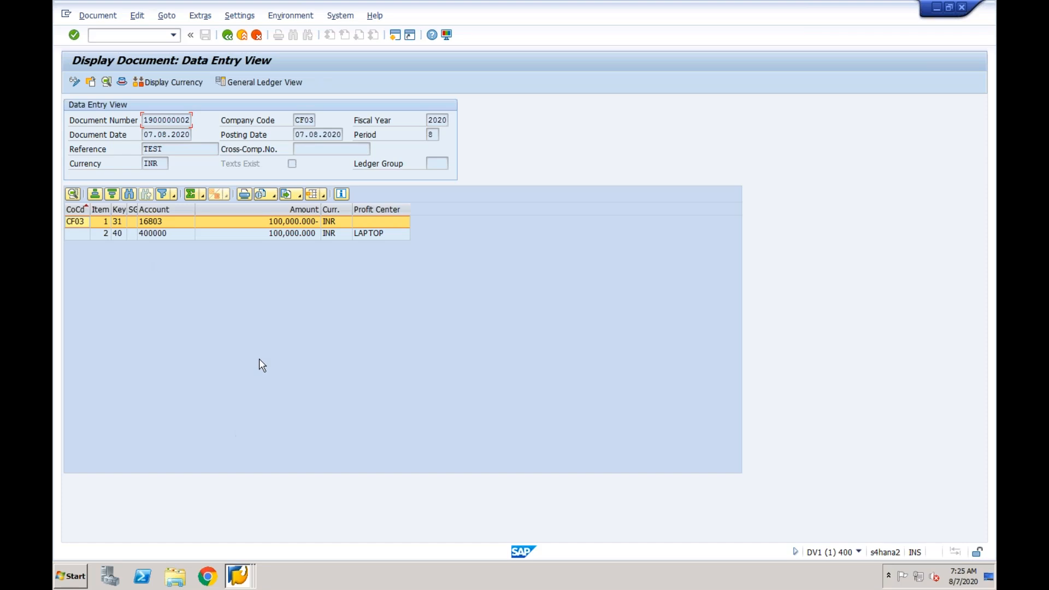
{"action": "double_click", "coordinate": [703, 11]}
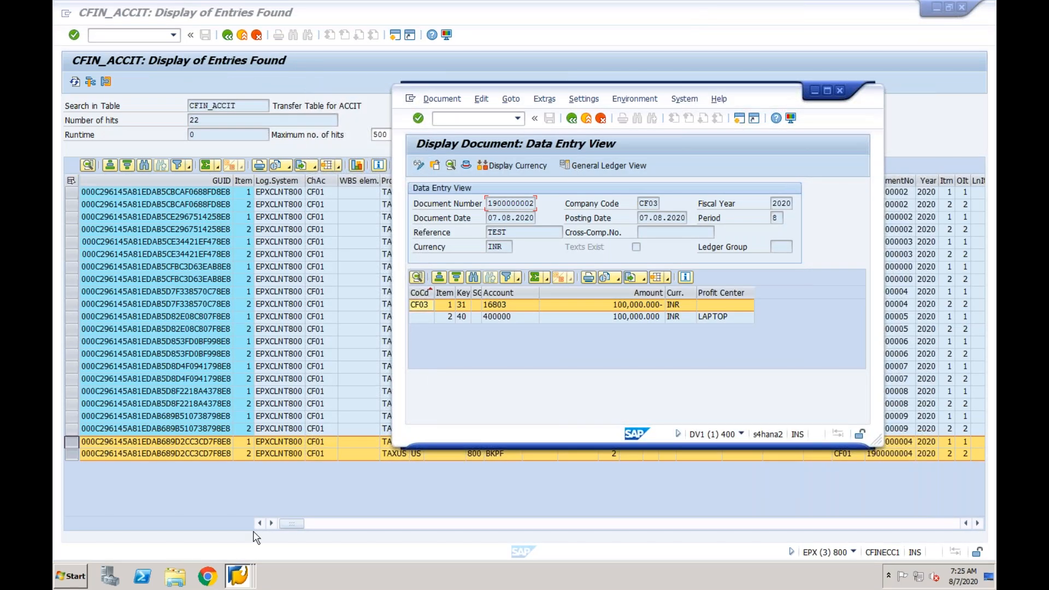
- Bring up the ECC source invoice in a reduced window and arrange it beside the replicated S/4HANA document
{"action": "left_click", "coordinate": [236, 576]}
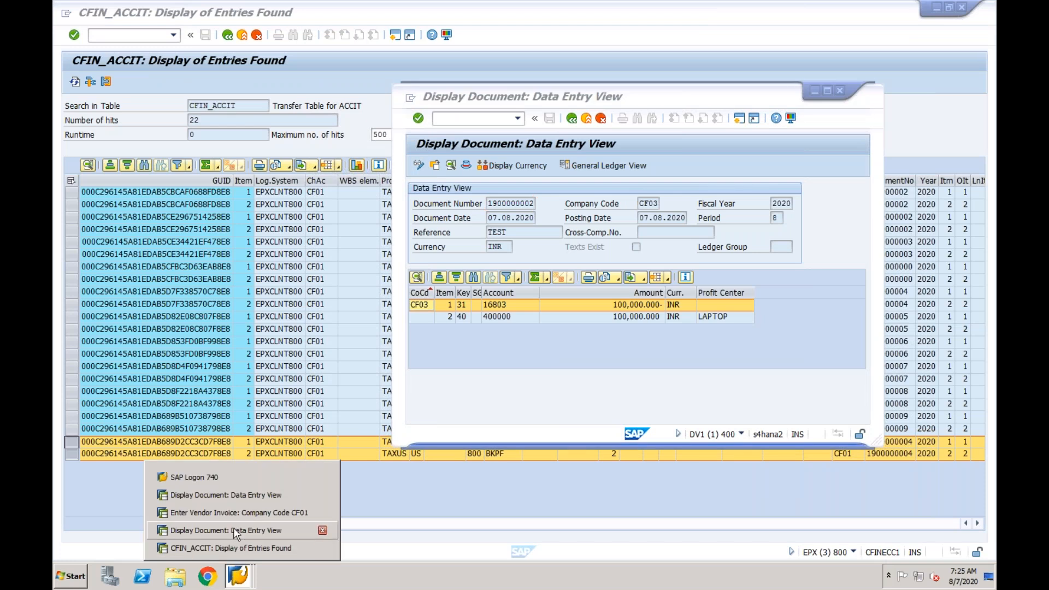
{"action": "left_click", "coordinate": [235, 530]}
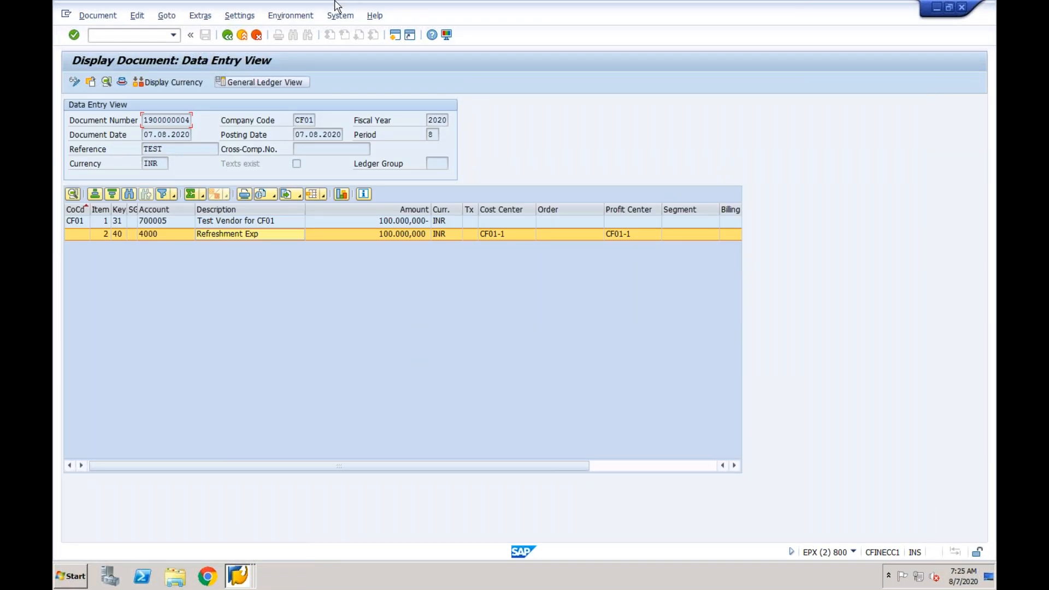
{"action": "double_click", "coordinate": [330, 11]}
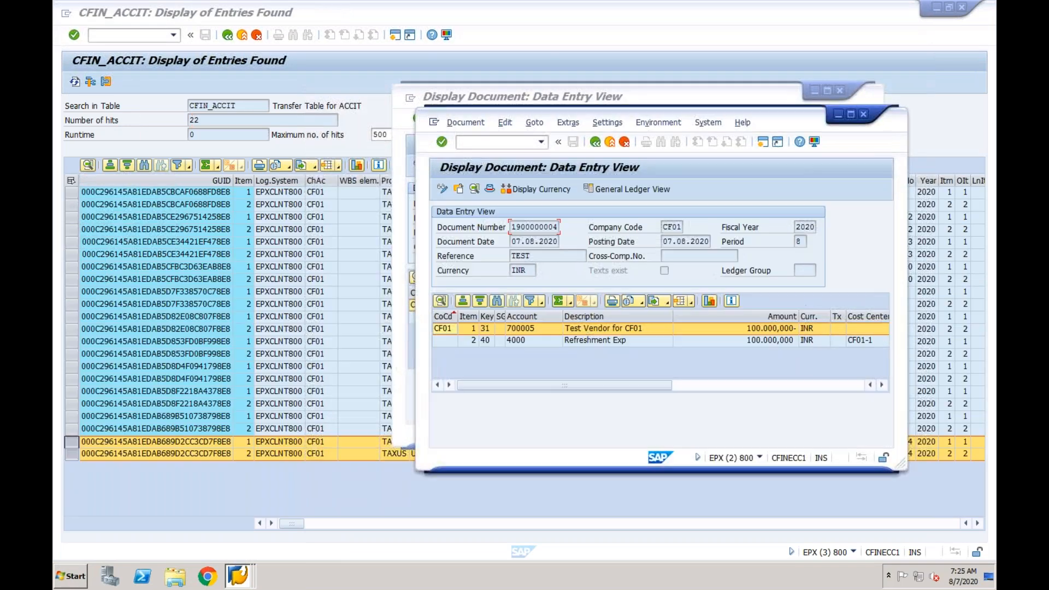
{"action": "left_click", "coordinate": [447, 99]}
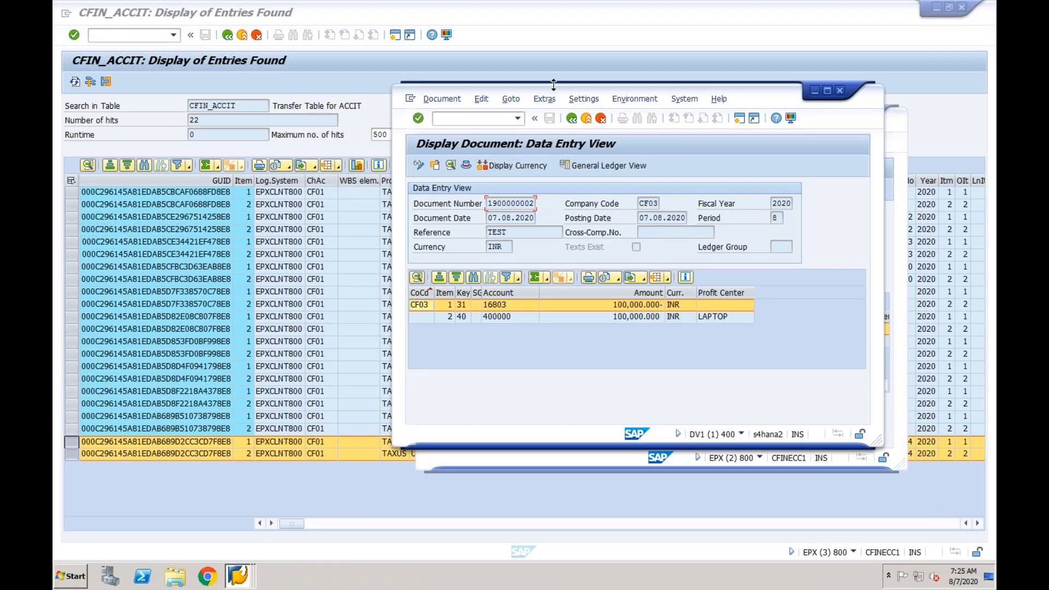
{"action": "left_click_drag", "start_coordinate": [539, 150], "coordinate": [747, 229]}
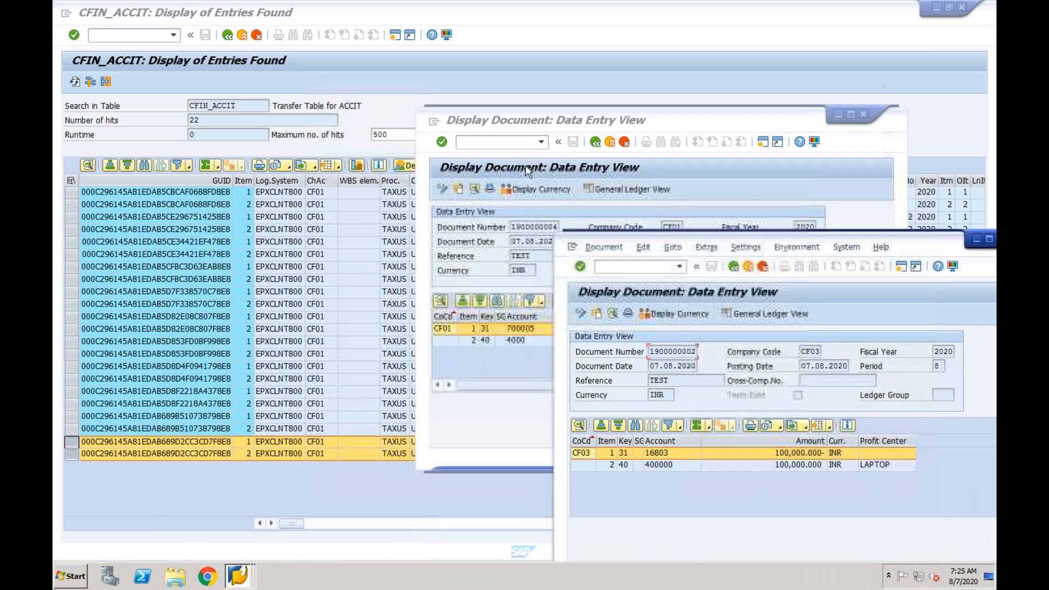
{"action": "left_click", "coordinate": [546, 116]}
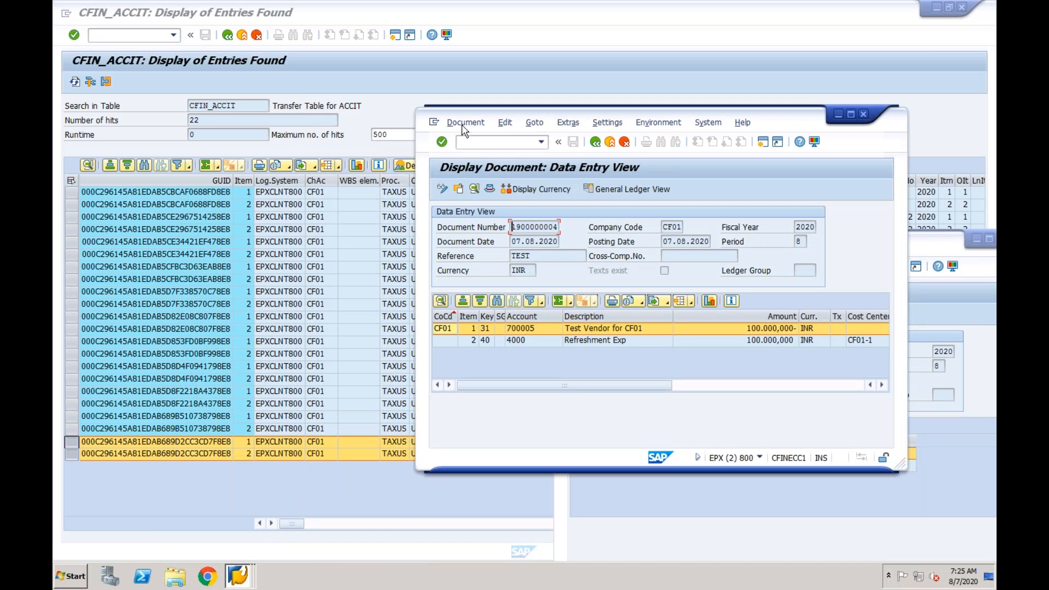
{"action": "left_click_drag", "start_coordinate": [470, 110], "coordinate": [237, 120]}
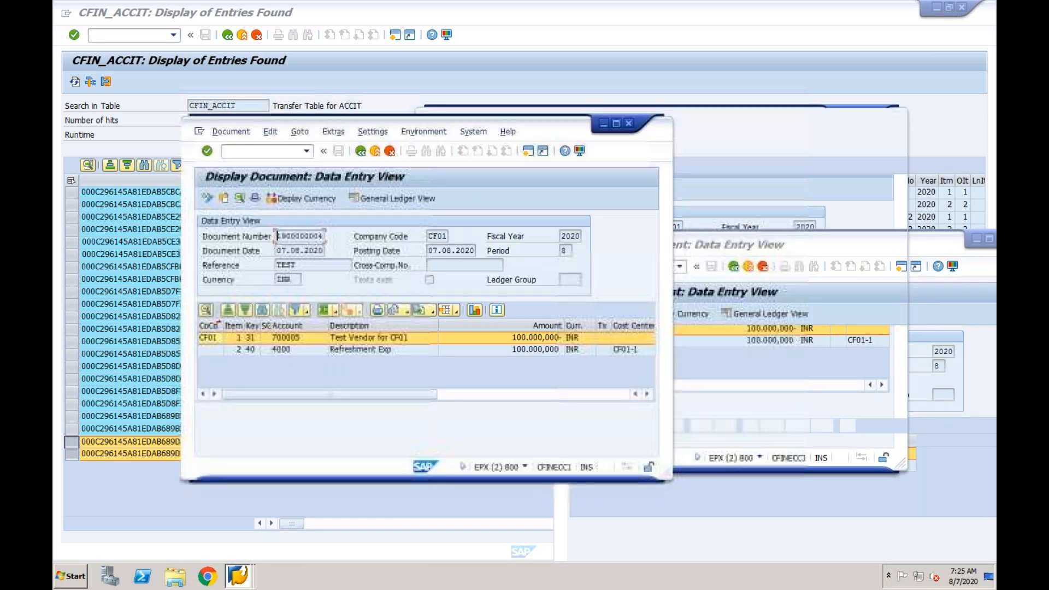
- Compare the vendor and expense line items of the CF01 source invoice with those of the CF03 document
{"action": "left_click", "coordinate": [702, 249]}
{"action": "key", "text": "Left"}
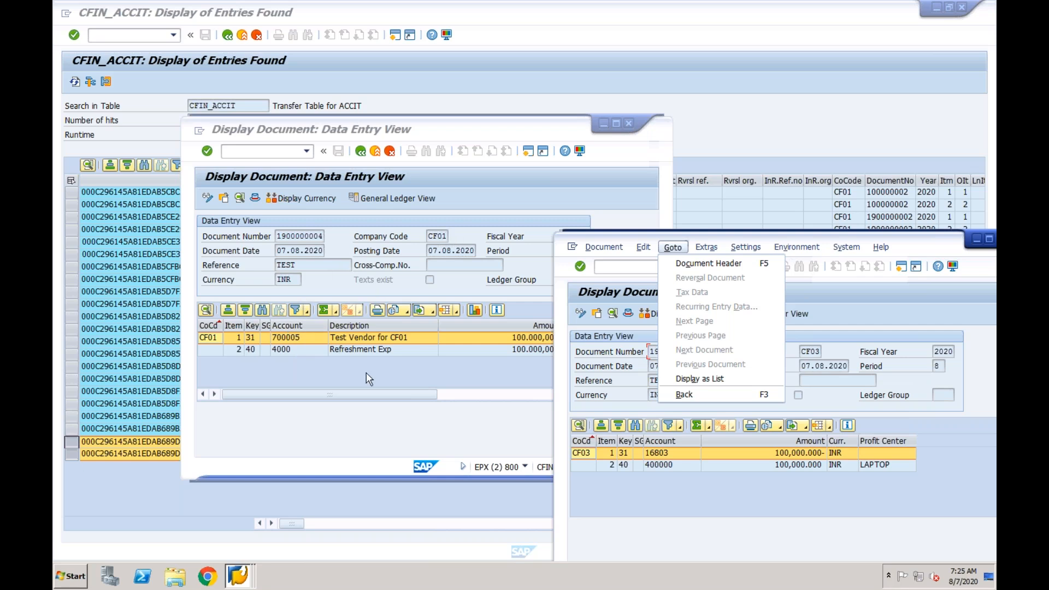
{"action": "left_click", "coordinate": [328, 380]}
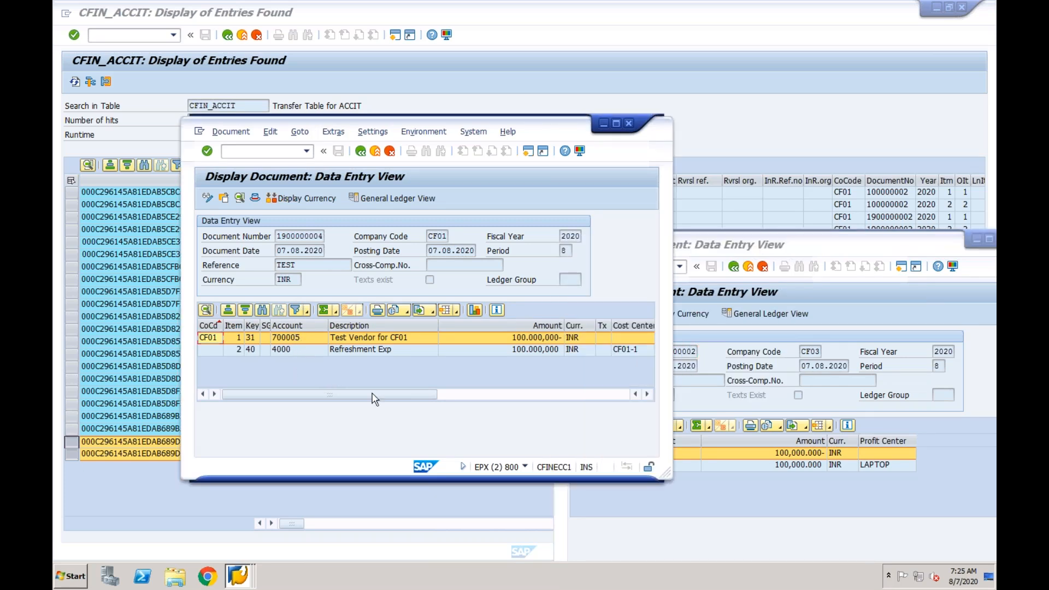
{"action": "left_click", "coordinate": [662, 496]}
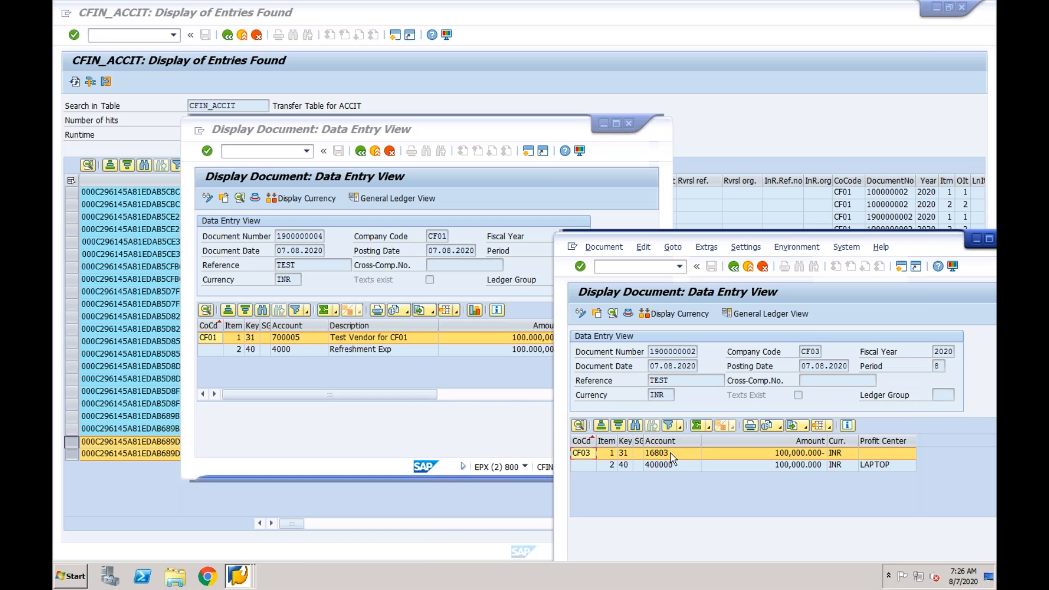
{"action": "left_click", "coordinate": [396, 40]}
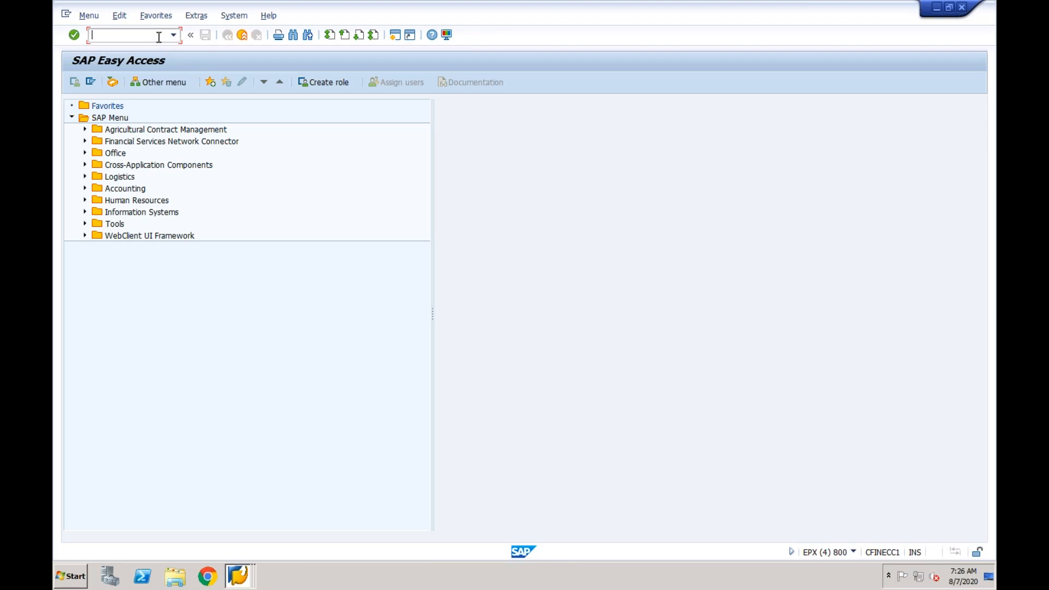
{"action": "type", "text": "ro"}
{"action": "key", "text": "Return"}
{"action": "left_click", "coordinate": [136, 87]}
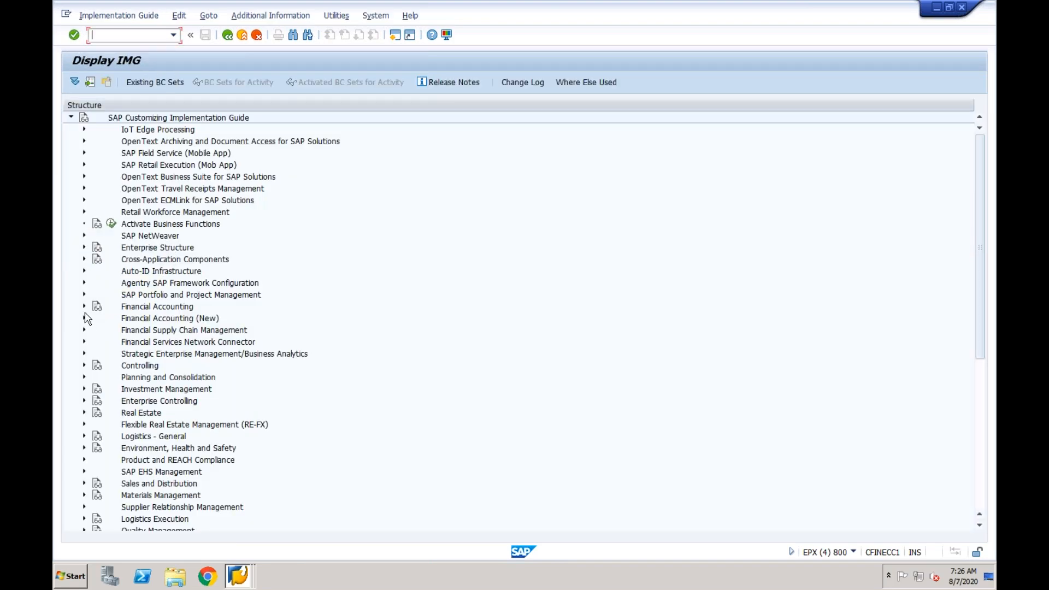
{"action": "left_click", "coordinate": [243, 578]}
{"action": "left_click", "coordinate": [254, 476]}
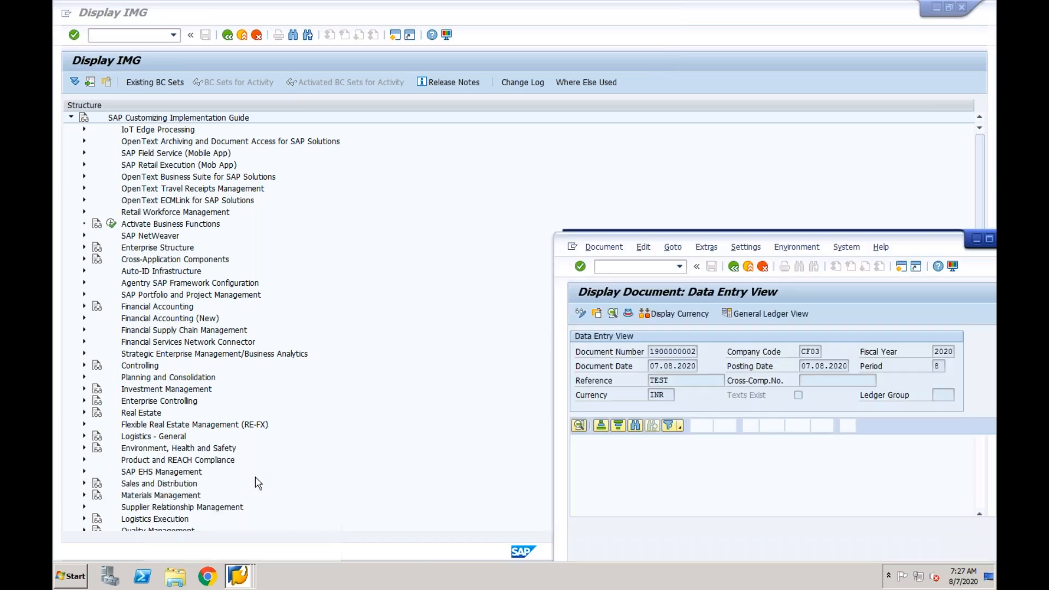
{"action": "left_click", "coordinate": [395, 36]}
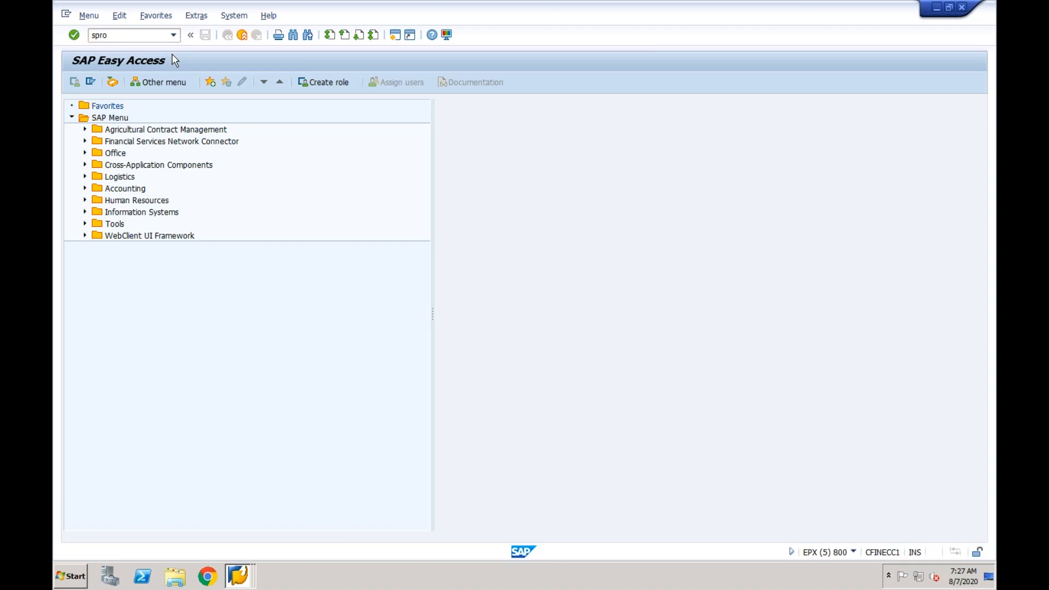
{"action": "key", "text": "Return"}
{"action": "left_click", "coordinate": [139, 87]}
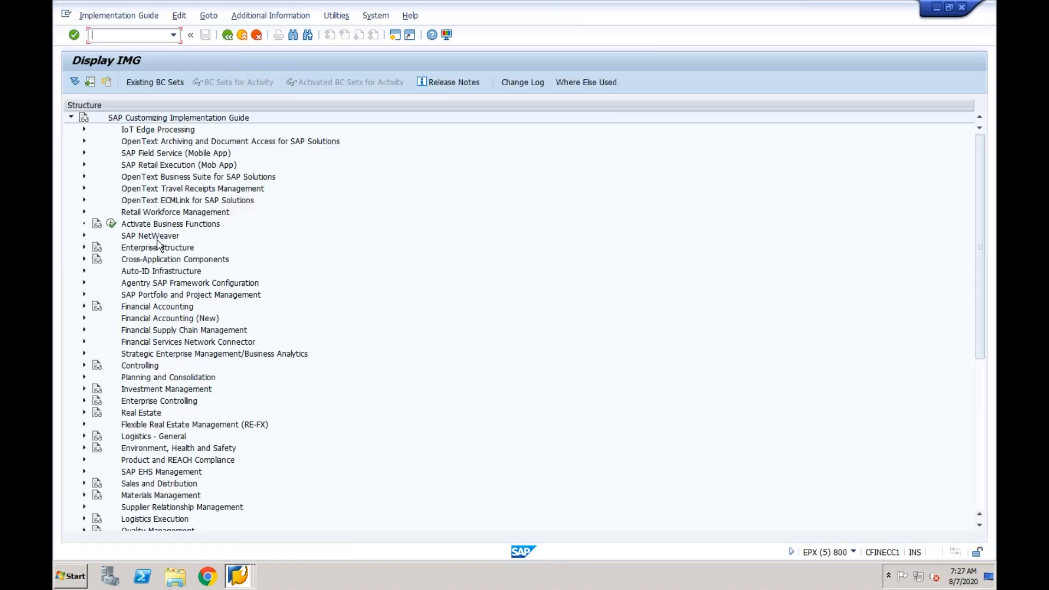
{"action": "left_click", "coordinate": [85, 306]}
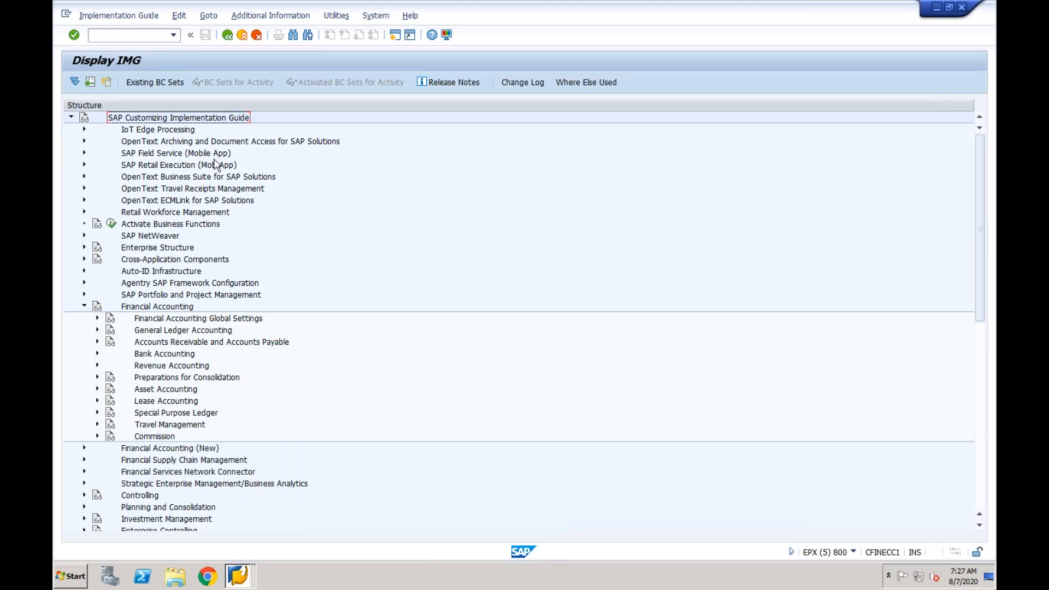
- Switch to the S/4HANA window showing the replicated CF03 document and enlarge it to full screen
{"action": "left_click", "coordinate": [244, 579]}
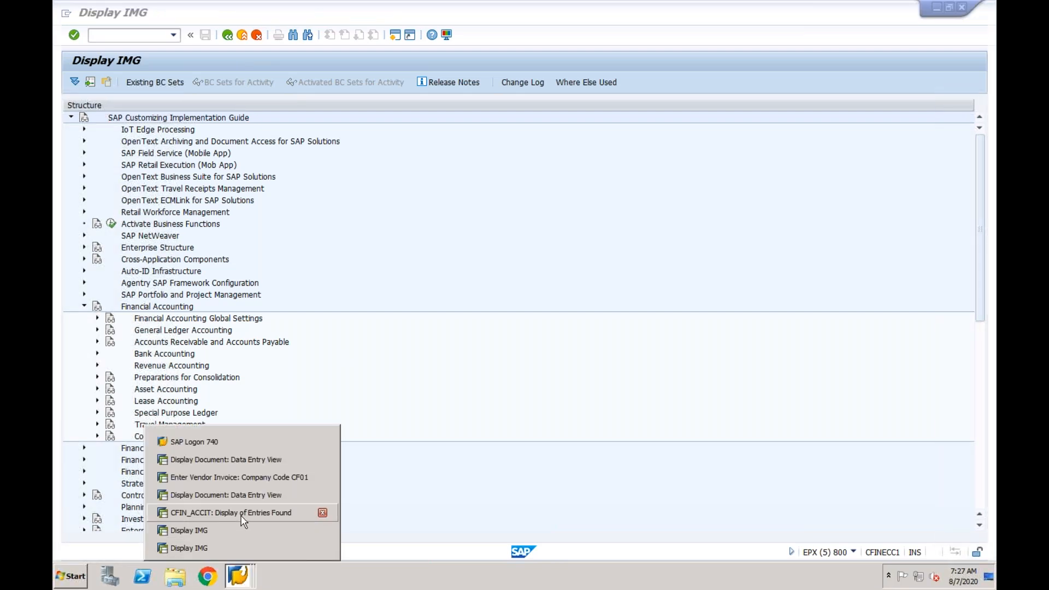
{"action": "left_click", "coordinate": [242, 496]}
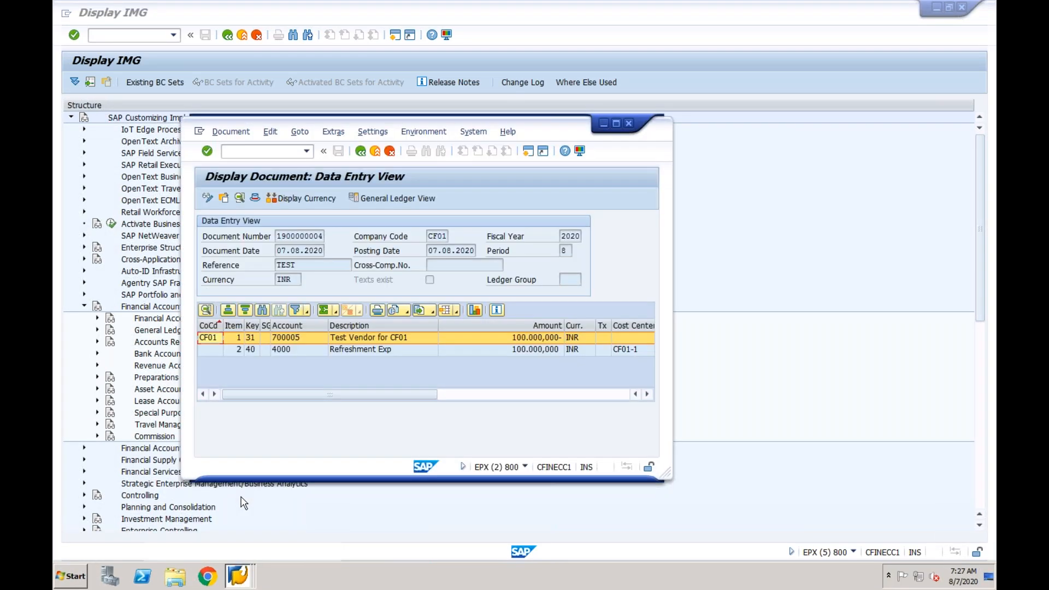
{"action": "left_click", "coordinate": [246, 575]}
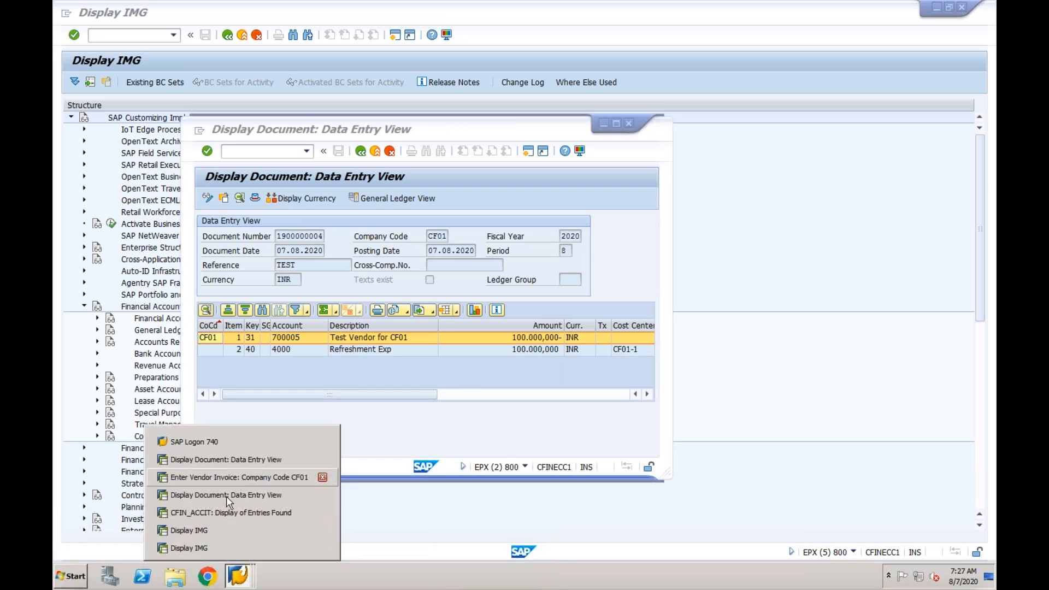
{"action": "left_click", "coordinate": [215, 531]}
{"action": "left_click", "coordinate": [236, 573]}
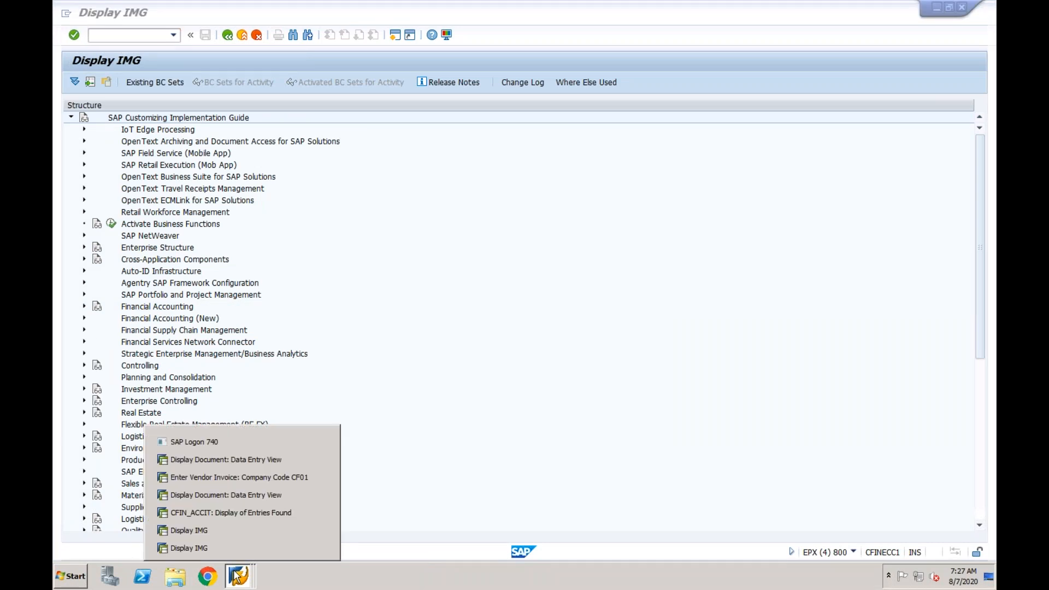
{"action": "left_click", "coordinate": [226, 462]}
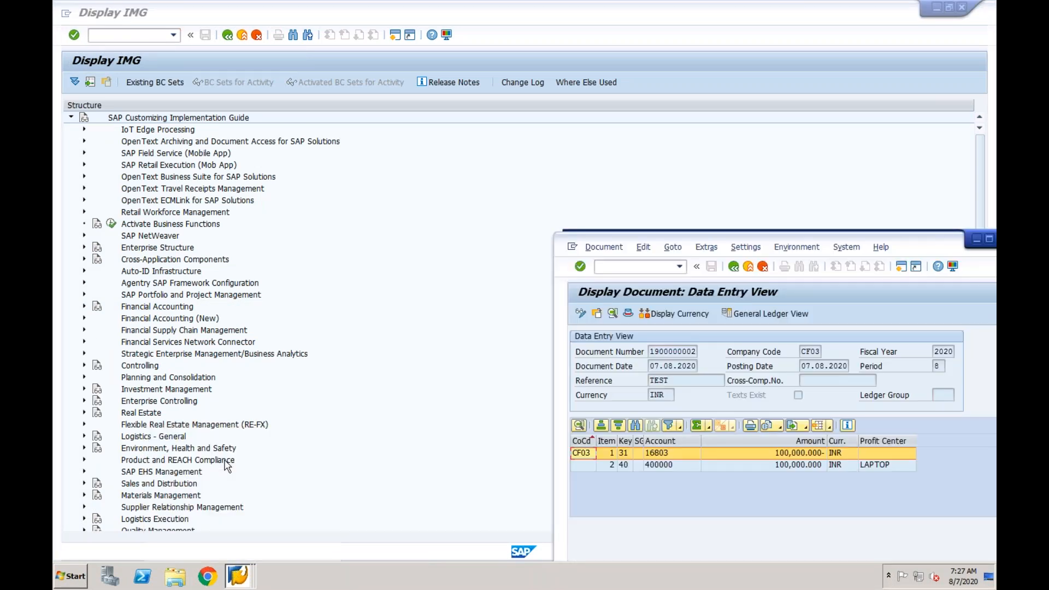
{"action": "double_click", "coordinate": [678, 234]}
- Open the SAP Reference IMG with transaction SPRO in a new S/4HANA session
{"action": "left_click", "coordinate": [395, 35]}
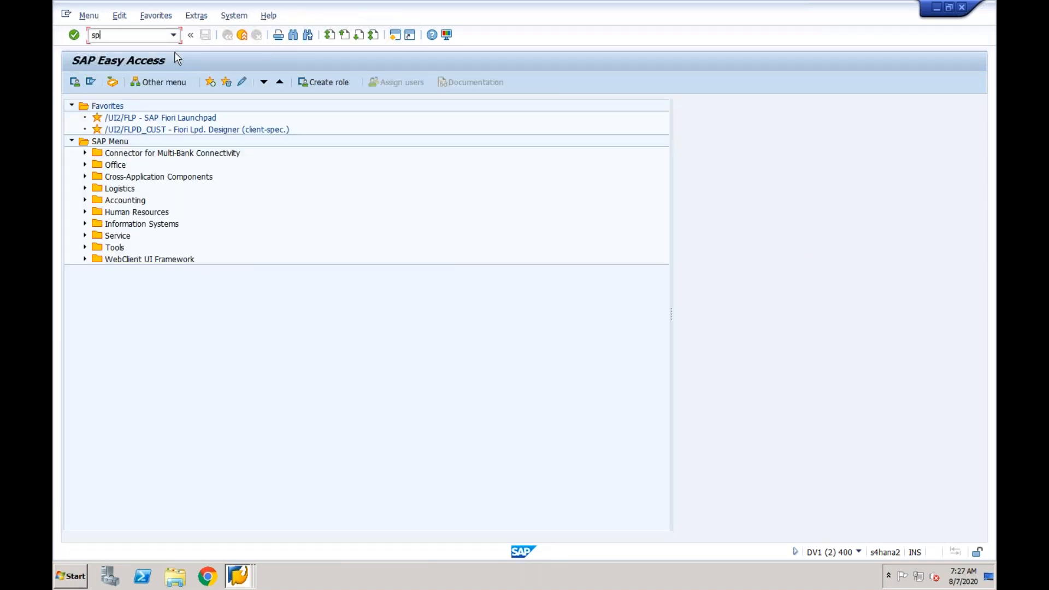
{"action": "key", "text": "Return"}
{"action": "left_click", "coordinate": [129, 82]}
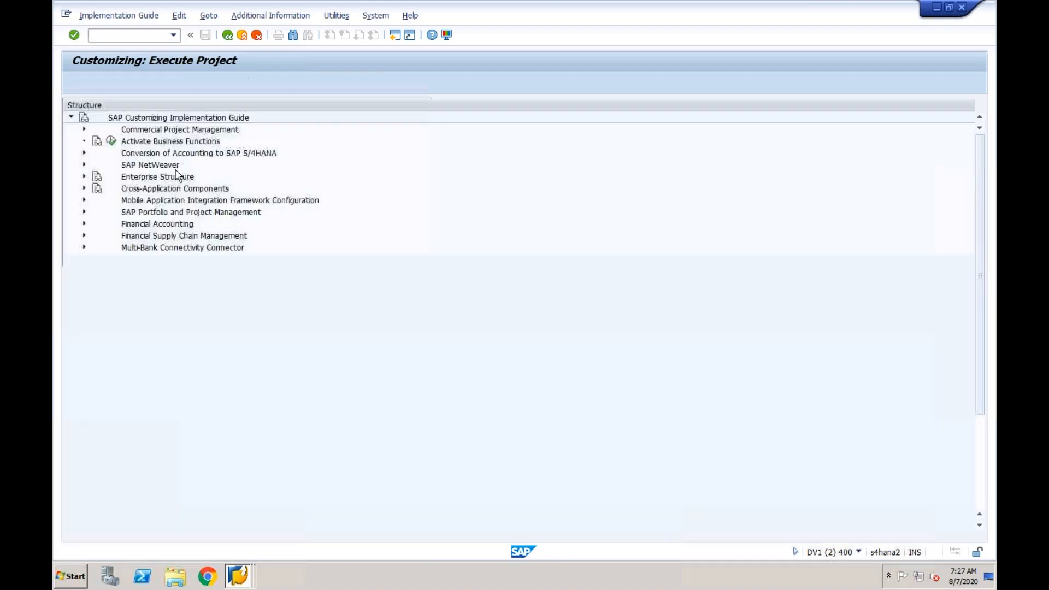
- Launch Create and Edit Key Mapping from the Mapping node of Central Finance: Target System Settings and maximize its browser window
{"action": "left_click", "coordinate": [84, 223]}
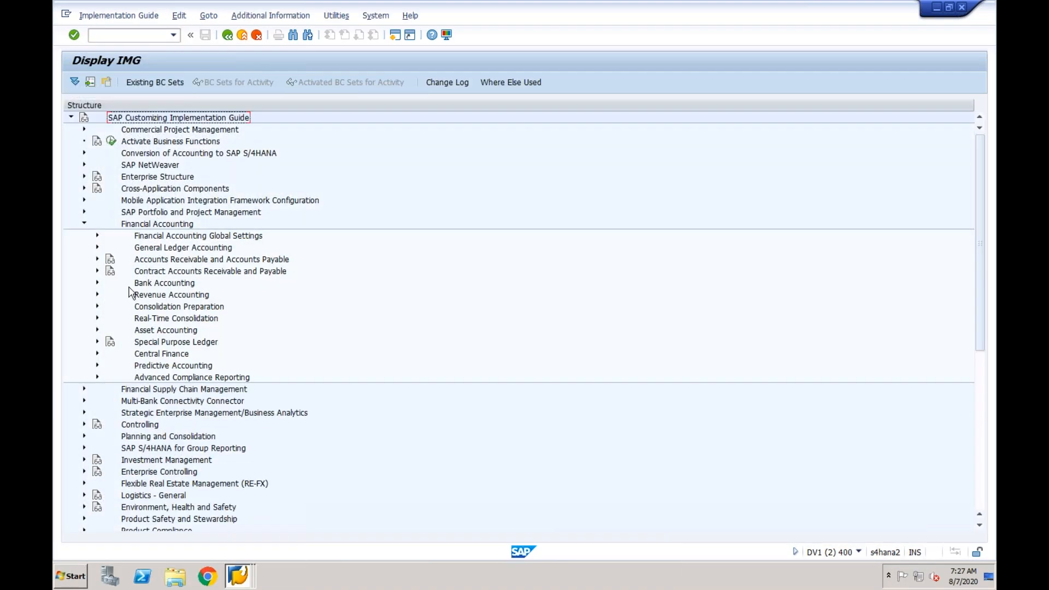
{"action": "left_click", "coordinate": [97, 353]}
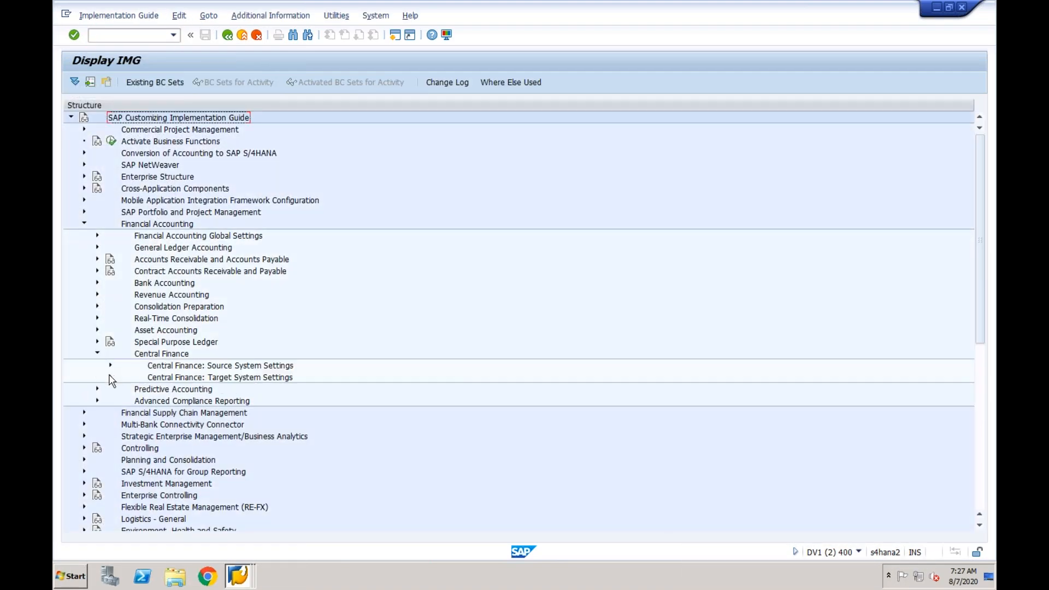
{"action": "left_click", "coordinate": [111, 378]}
{"action": "left_click", "coordinate": [123, 413]}
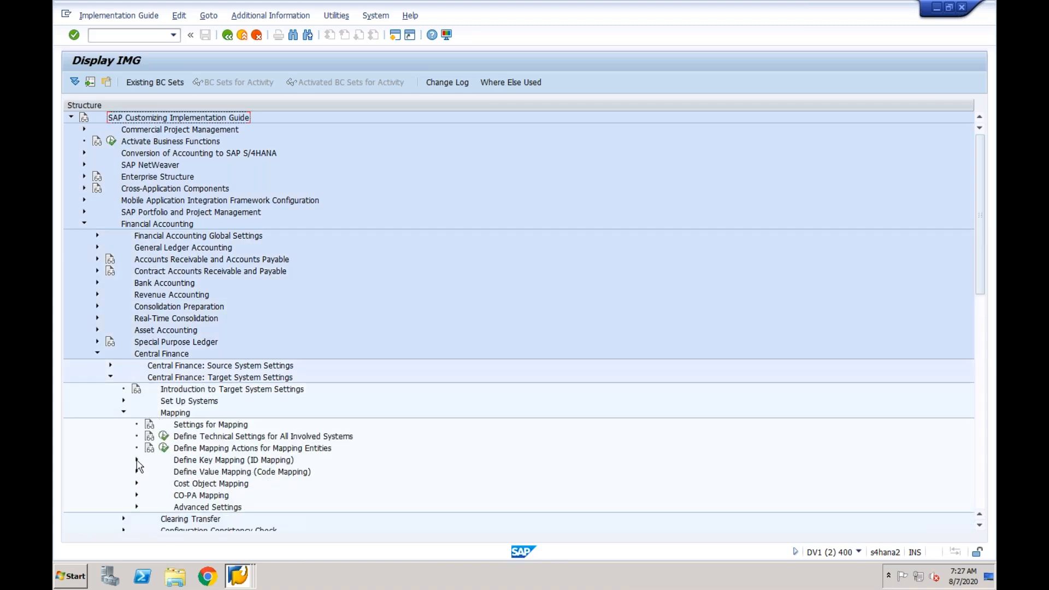
{"action": "left_click", "coordinate": [137, 460]}
{"action": "left_click", "coordinate": [176, 483]}
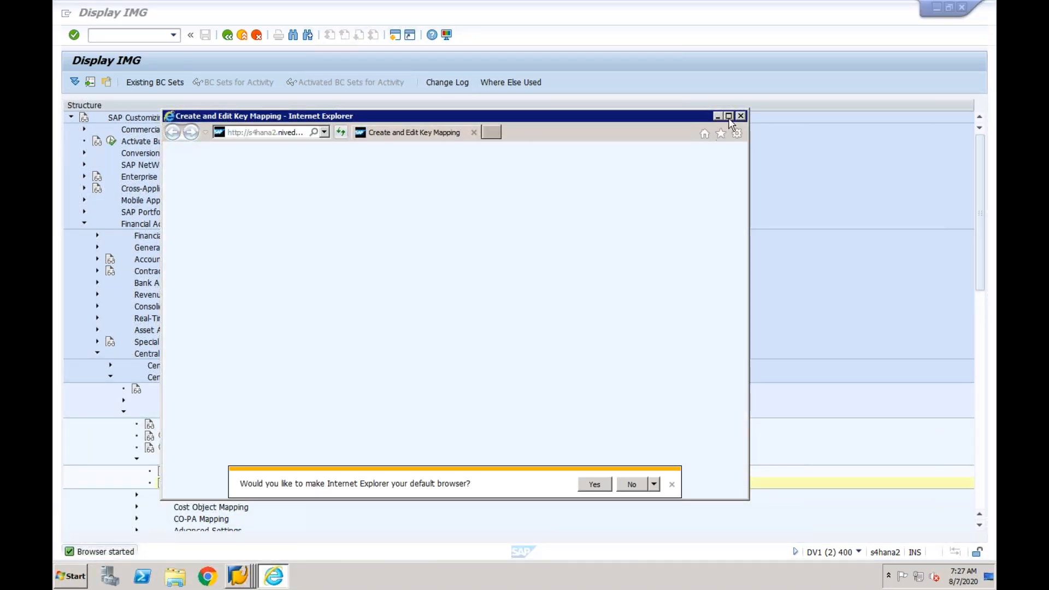
{"action": "left_click", "coordinate": [729, 116]}
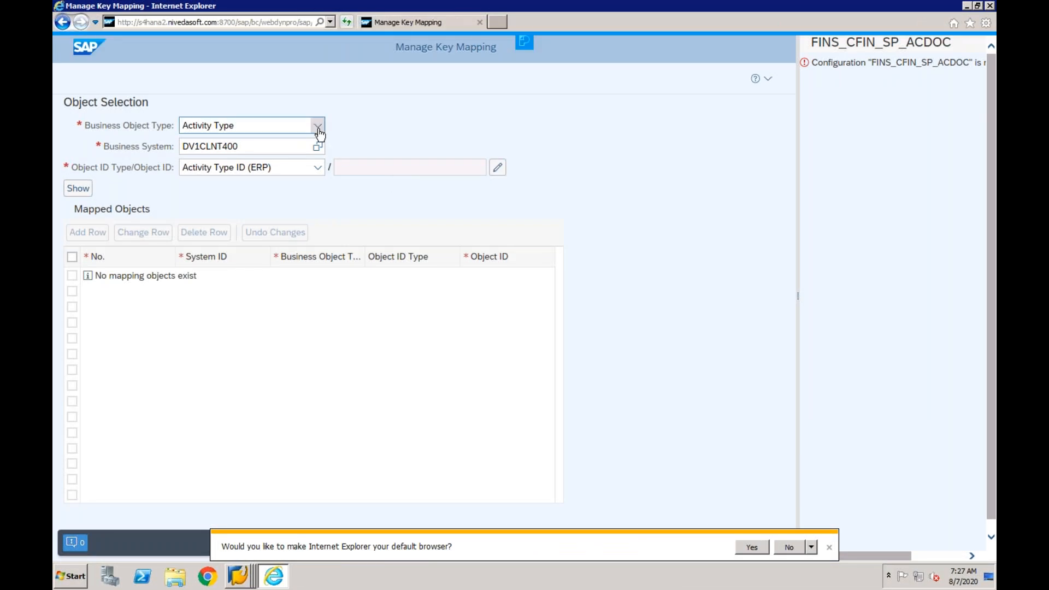
- Set the key mapping's business object type to Supplier
{"action": "left_click", "coordinate": [318, 127]}
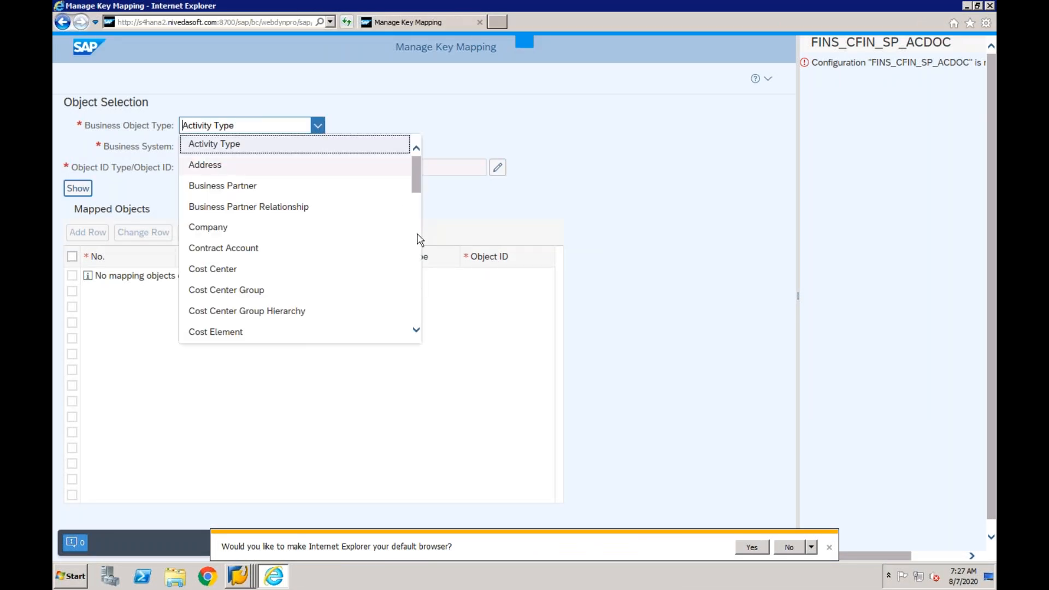
{"action": "scroll", "coordinate": [416, 238], "scroll_direction": "down", "scroll_amount": 3}
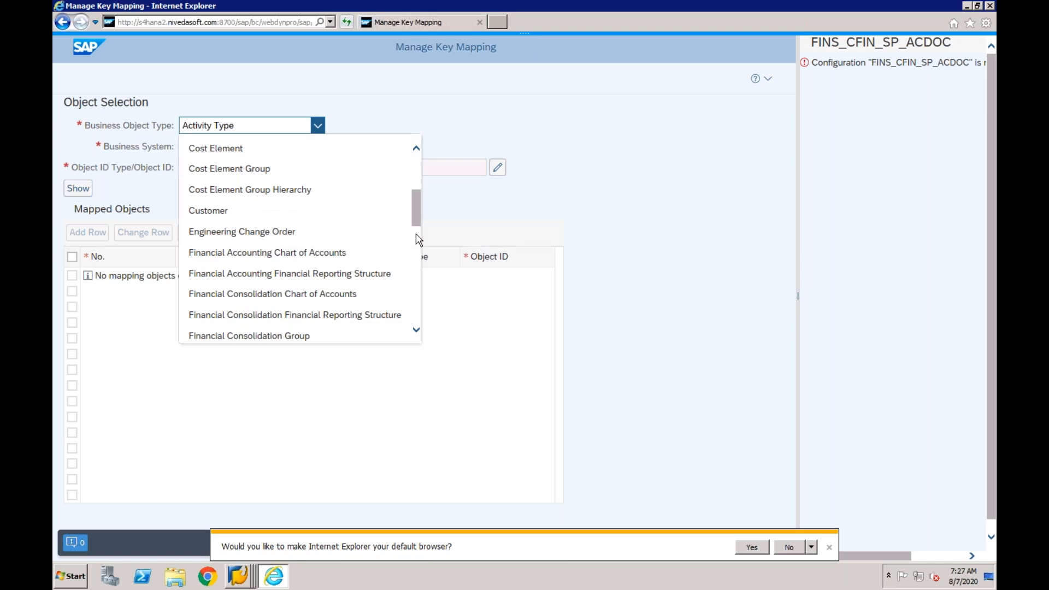
{"action": "scroll", "coordinate": [416, 248], "scroll_direction": "down", "scroll_amount": 3}
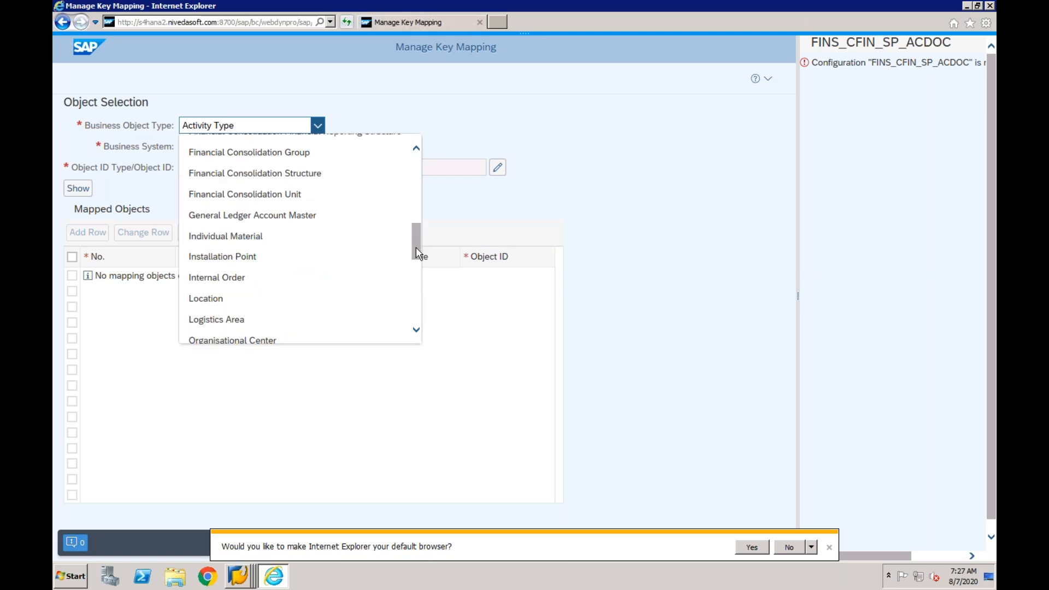
{"action": "scroll", "coordinate": [417, 265], "scroll_direction": "down", "scroll_amount": 3}
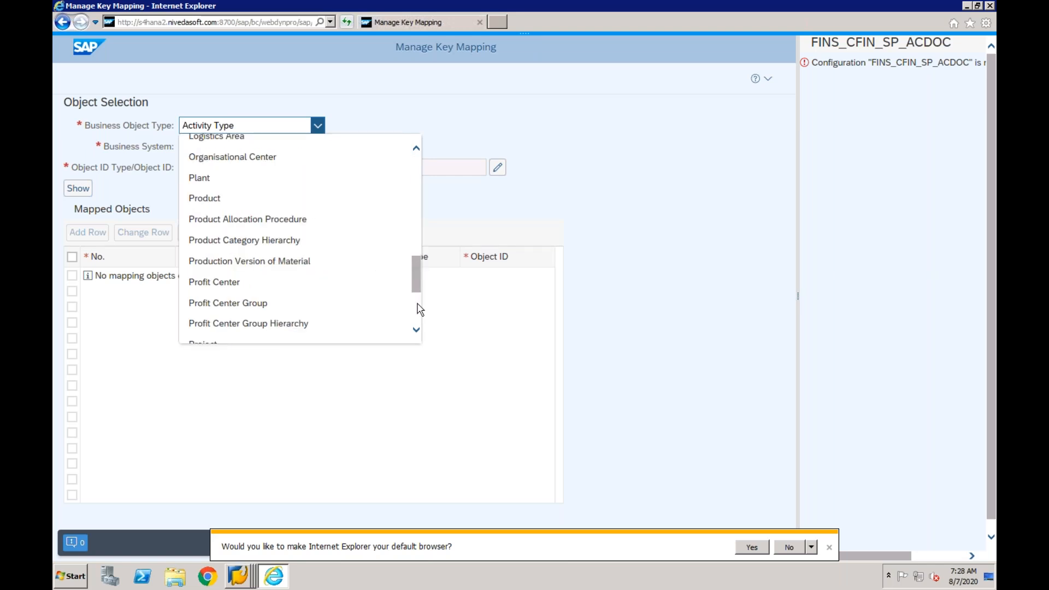
{"action": "scroll", "coordinate": [419, 309], "scroll_direction": "down", "scroll_amount": 3}
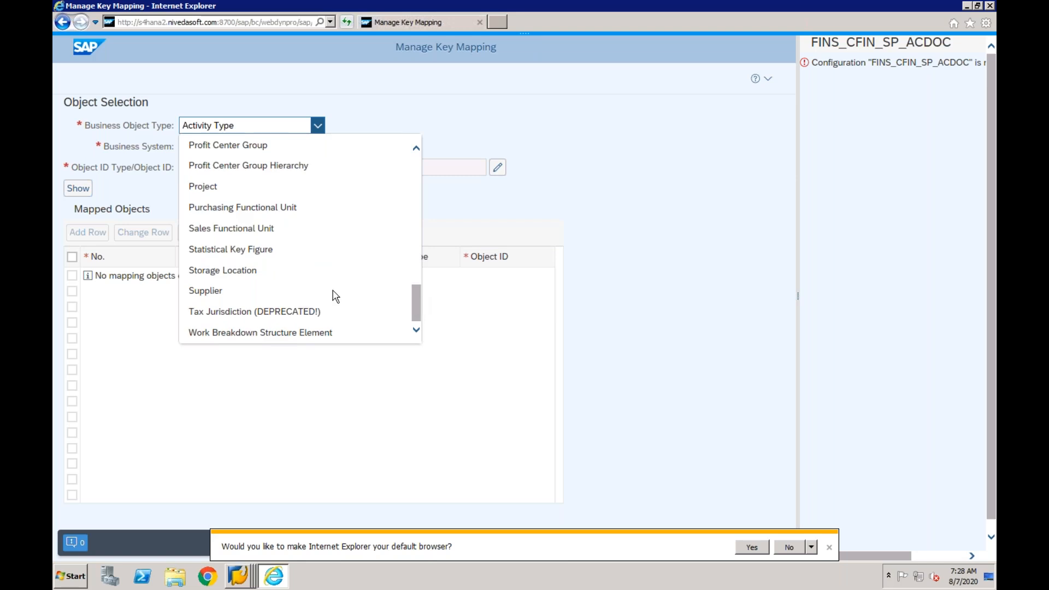
{"action": "left_click", "coordinate": [226, 298]}
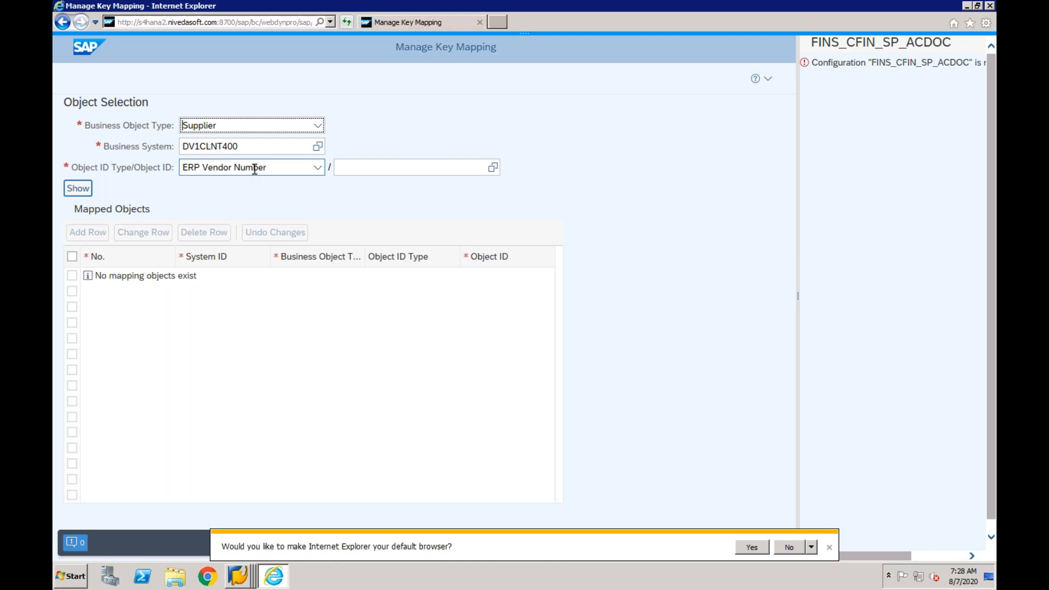
- Set the business system for the supplier mapping to EPXCLNT800, with ERP Vendor Number as the object ID type
{"action": "left_click", "coordinate": [449, 169]}
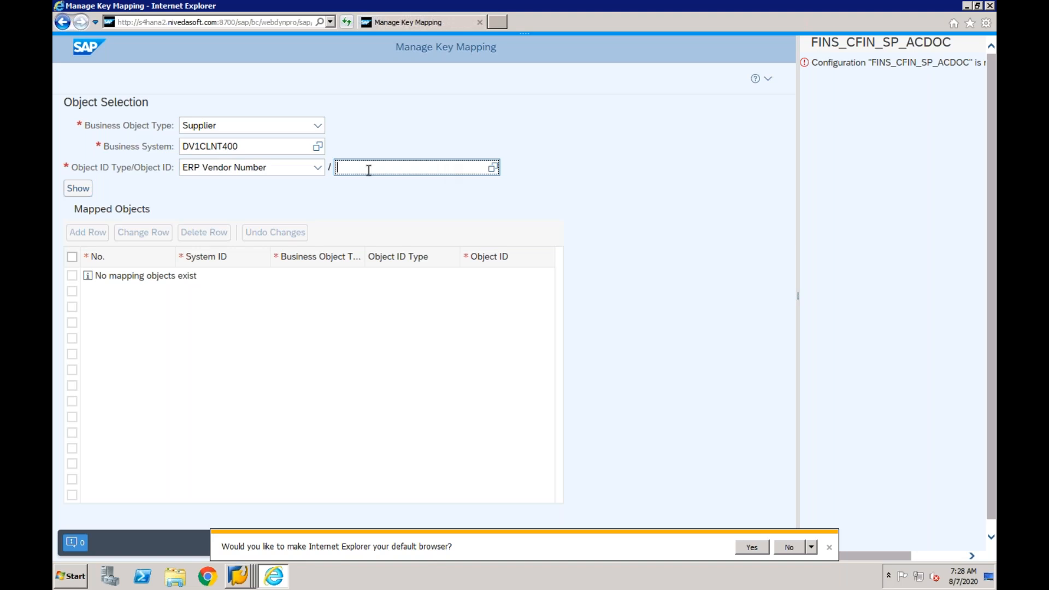
{"action": "left_click", "coordinate": [316, 147]}
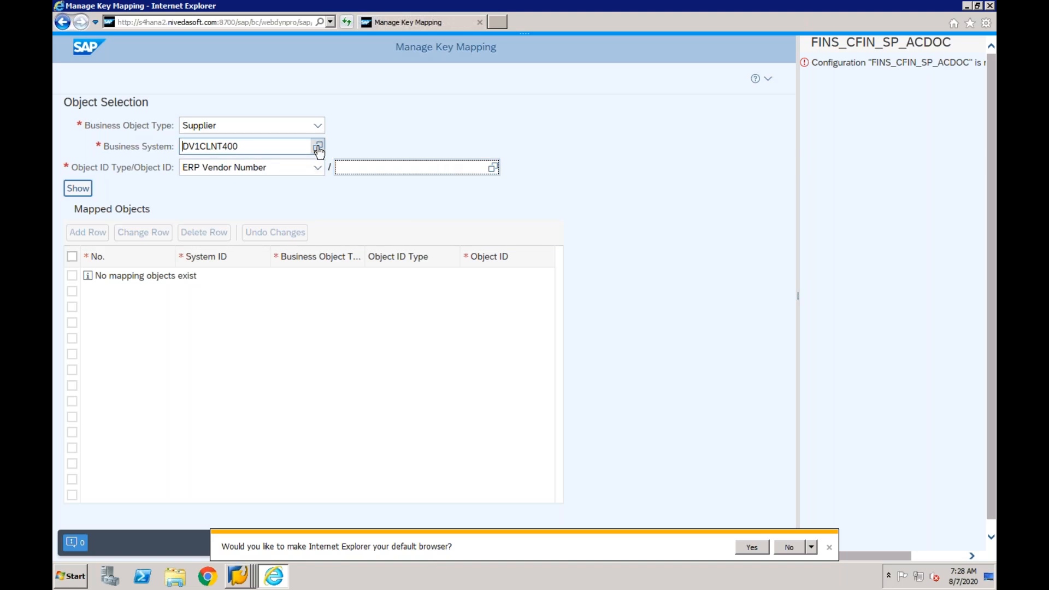
{"action": "left_click", "coordinate": [318, 148]}
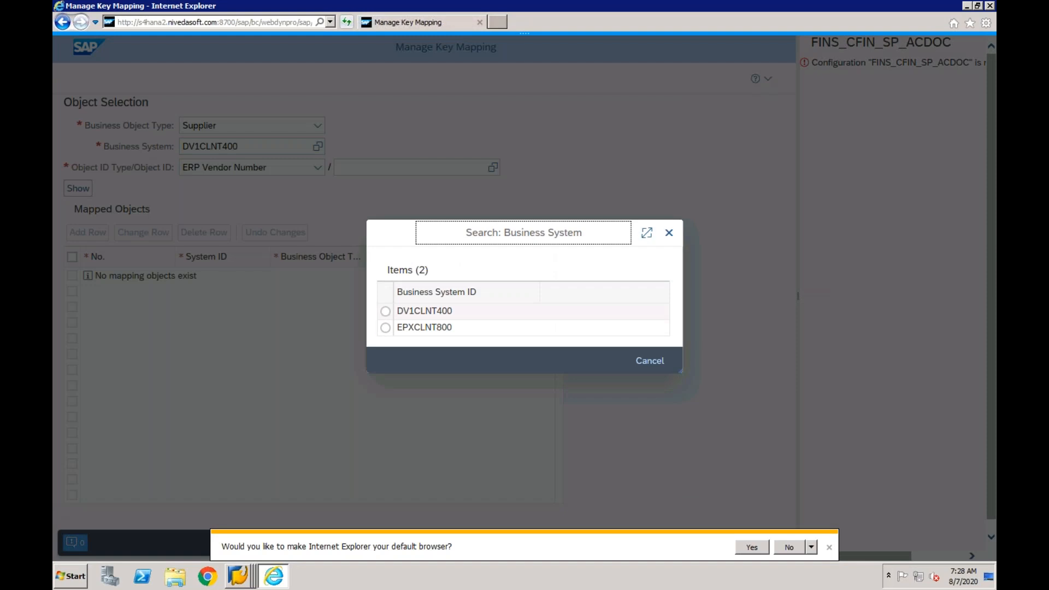
{"action": "left_click", "coordinate": [386, 329]}
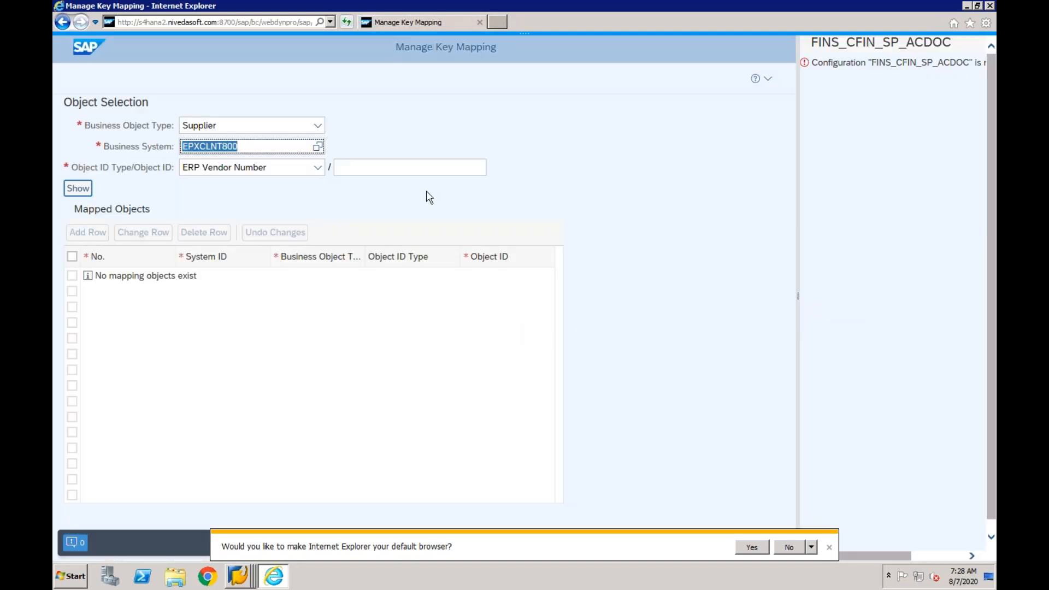
{"action": "left_click", "coordinate": [401, 167]}
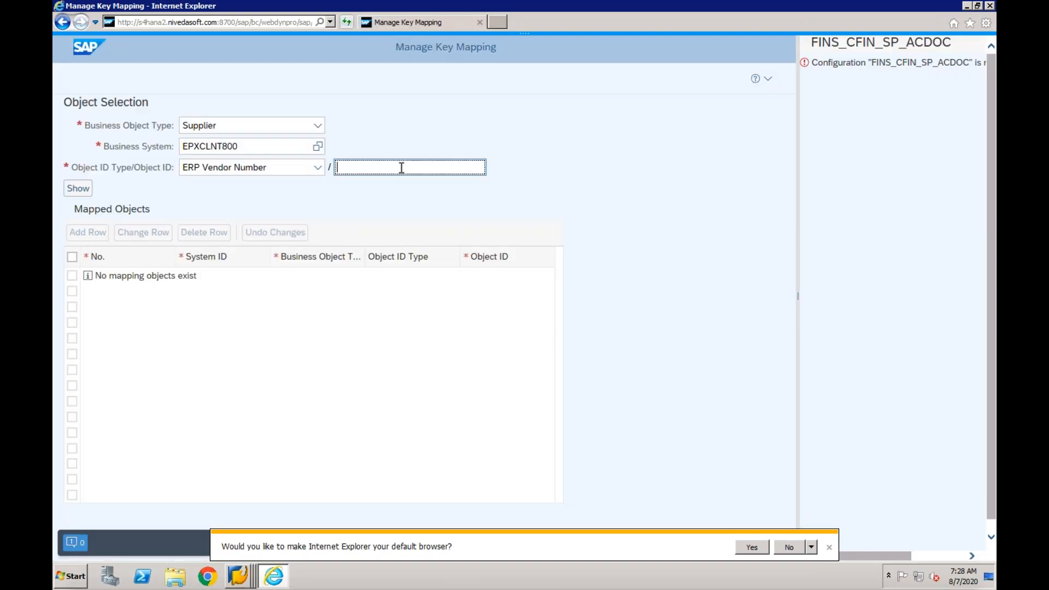
- Look up the vendor account in the CF01 source invoice and return to the key mapping page
{"action": "right_click", "coordinate": [242, 576]}
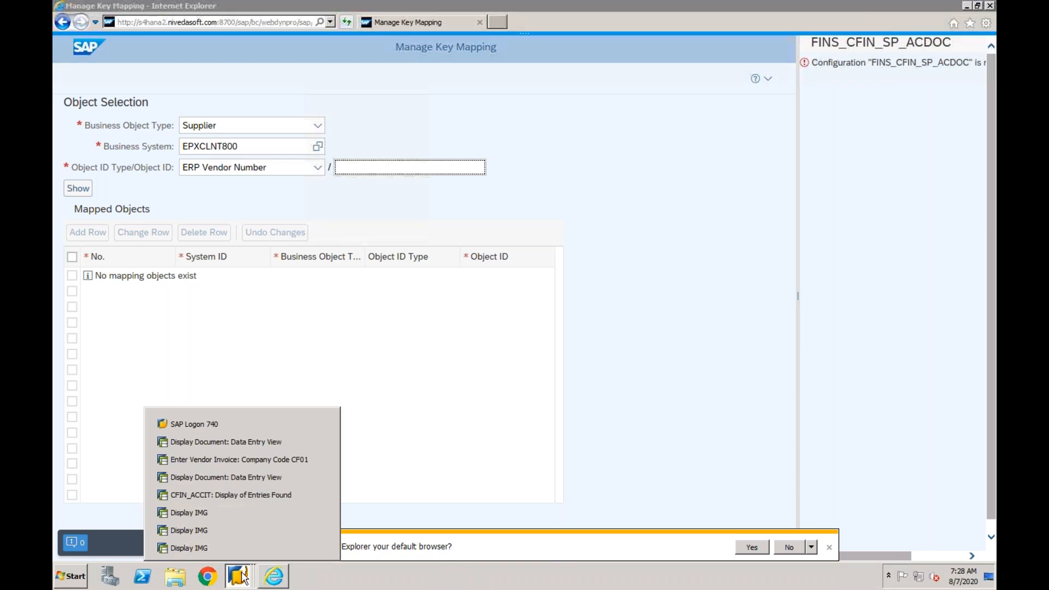
{"action": "left_click", "coordinate": [243, 475]}
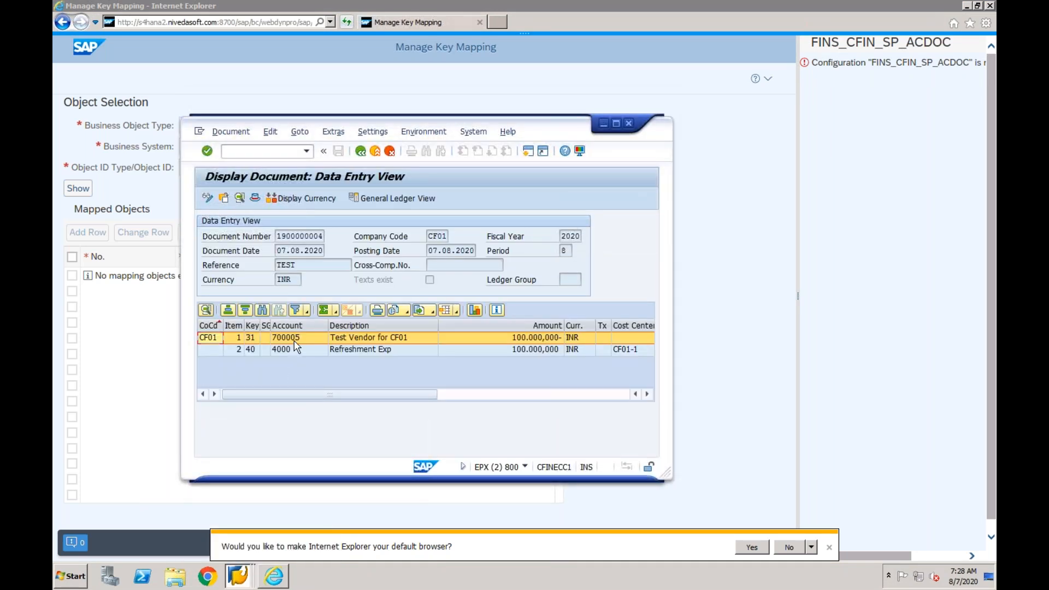
{"action": "left_click", "coordinate": [603, 123]}
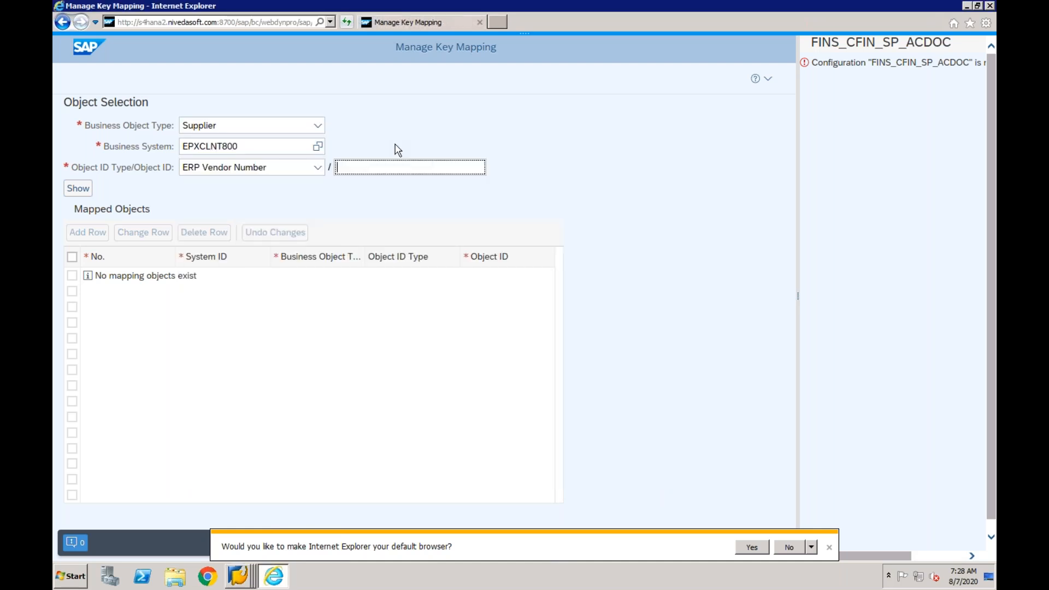
- Show the mapped objects for the source invoice's vendor number and select the DV1CLNT400 row
{"action": "left_click", "coordinate": [354, 167]}
{"action": "type", "text": "7"}
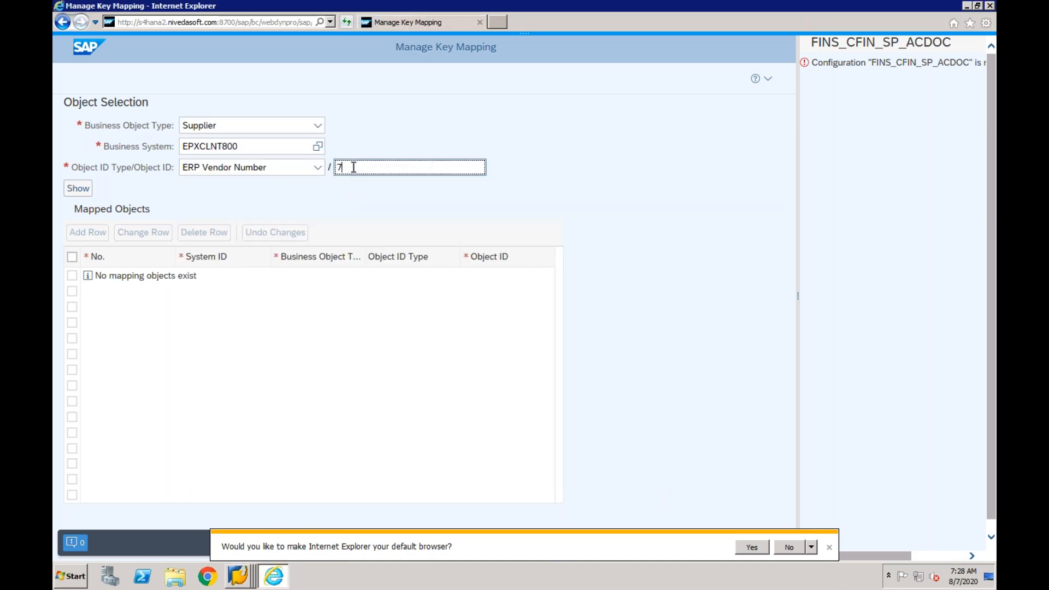
{"action": "type", "text": "00005"}
{"action": "left_click", "coordinate": [77, 188]}
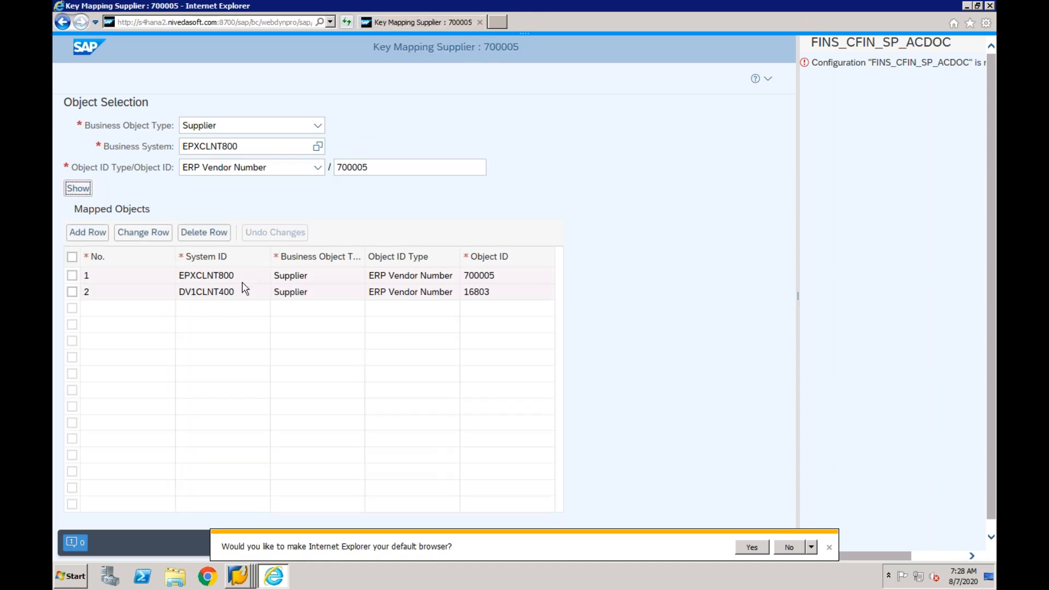
{"action": "left_click", "coordinate": [496, 299]}
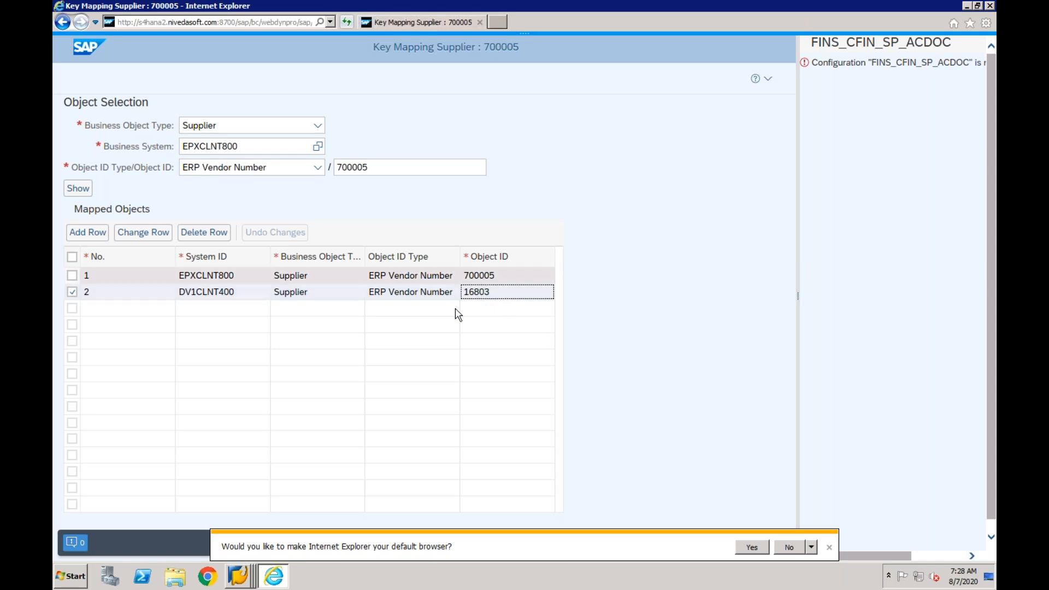
- Switch to the ECC session with the CF01 vendor invoice and open vendor creation there
{"action": "left_click", "coordinate": [240, 583]}
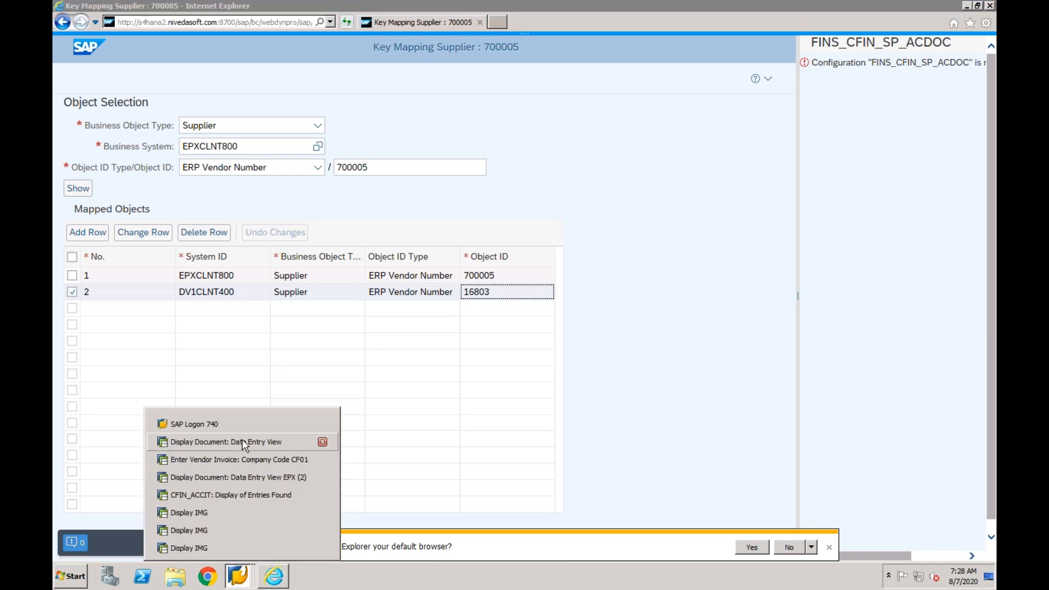
{"action": "left_click", "coordinate": [235, 460]}
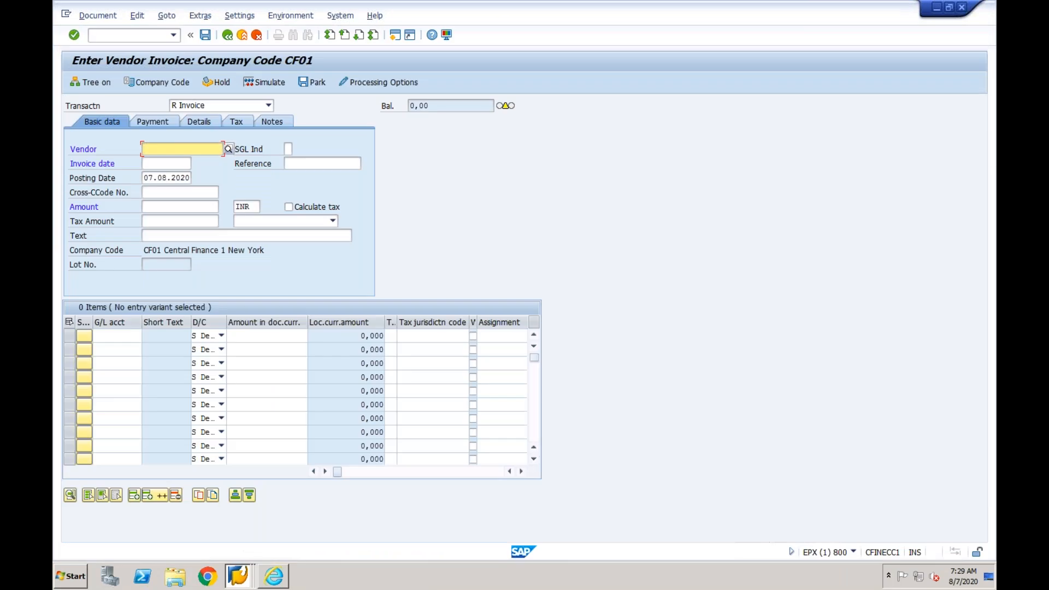
{"action": "left_click", "coordinate": [139, 36]}
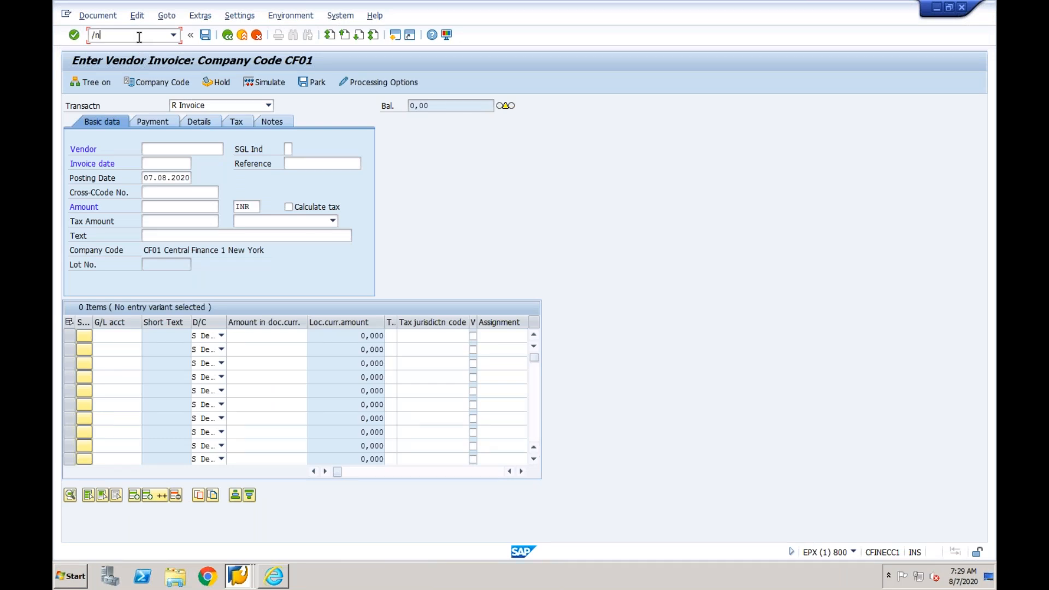
{"action": "key", "text": "Return"}
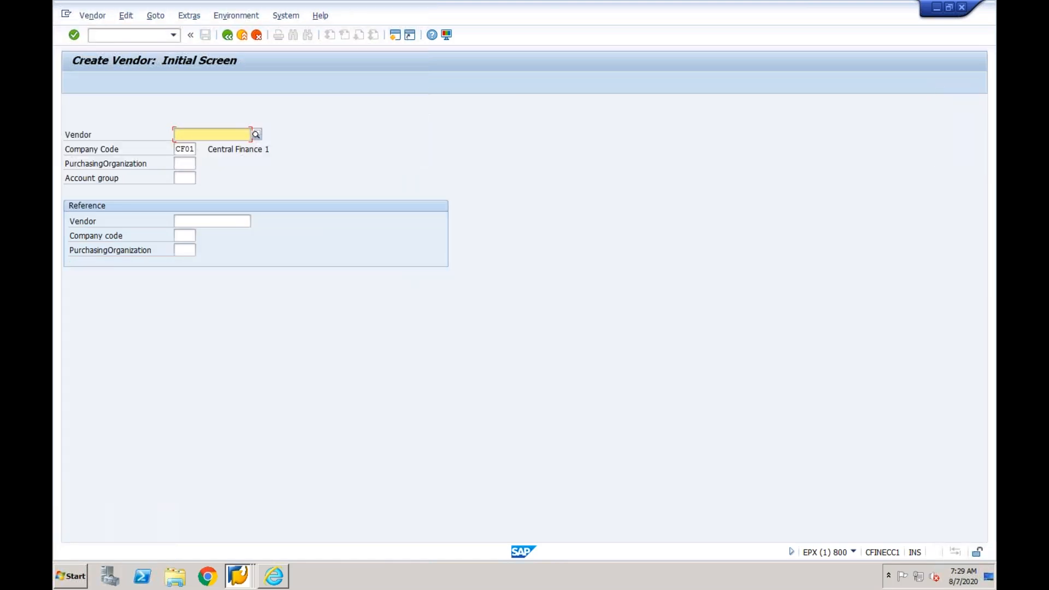
- Try to create a vendor in company code CF01 with account group 0001 and a manually assigned vendor number
{"action": "left_click", "coordinate": [188, 178]}
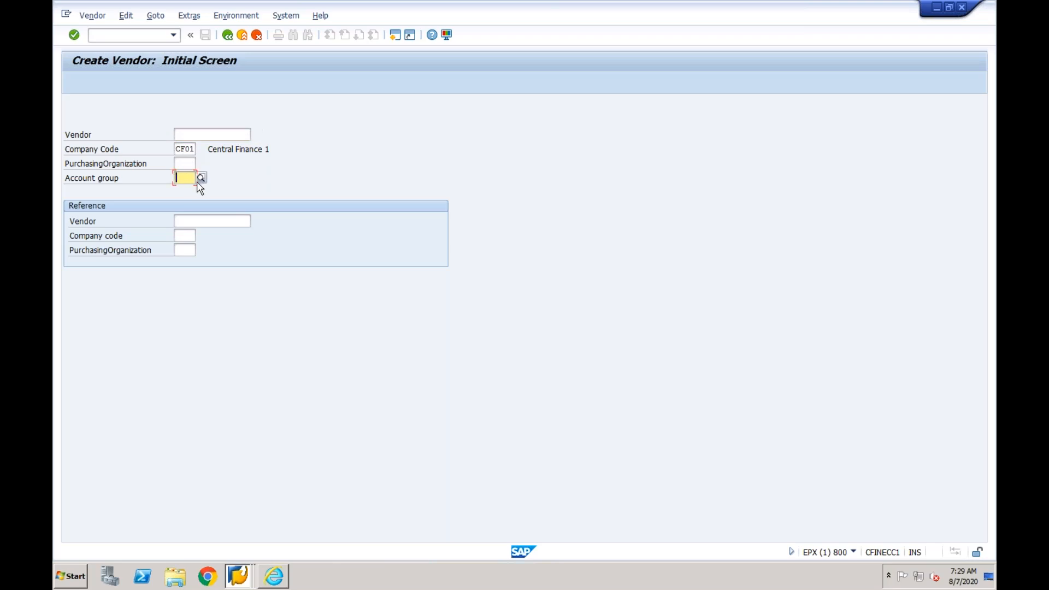
{"action": "left_click", "coordinate": [188, 190]}
{"action": "key", "text": "Return"}
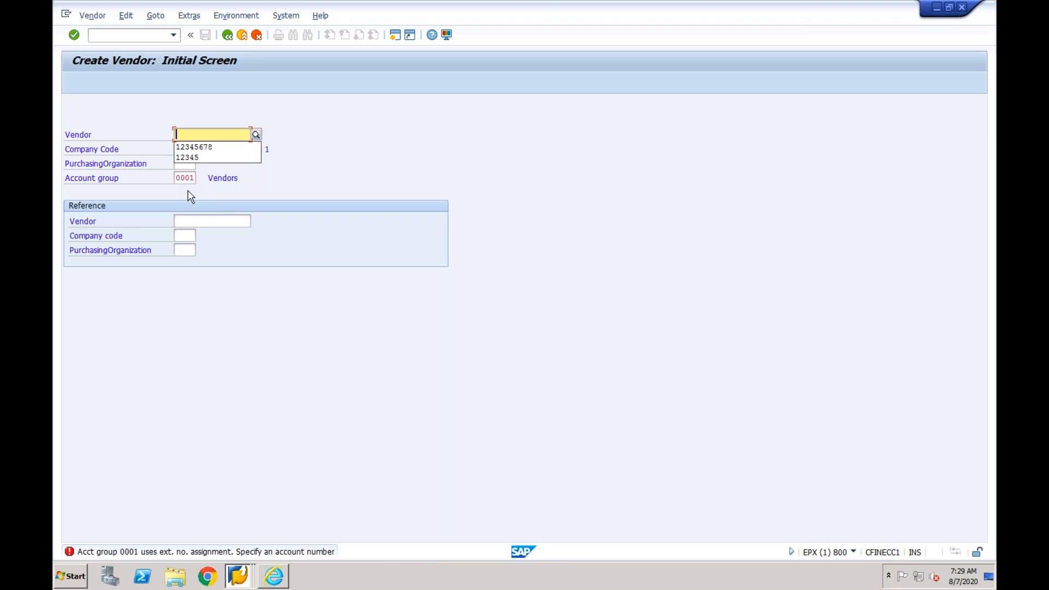
{"action": "left_click", "coordinate": [195, 133]}
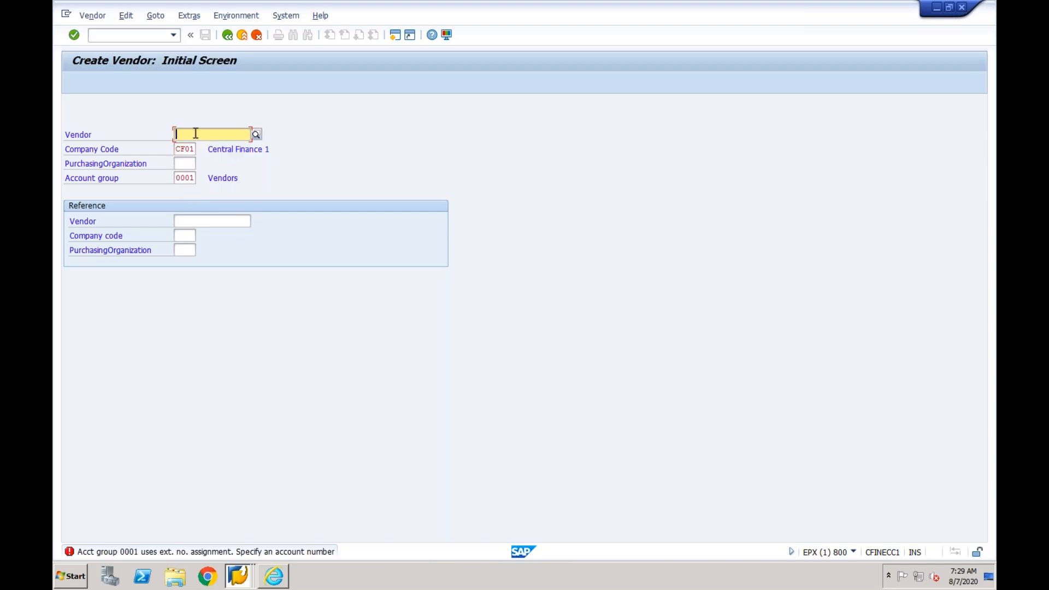
{"action": "type", "text": "7000"}
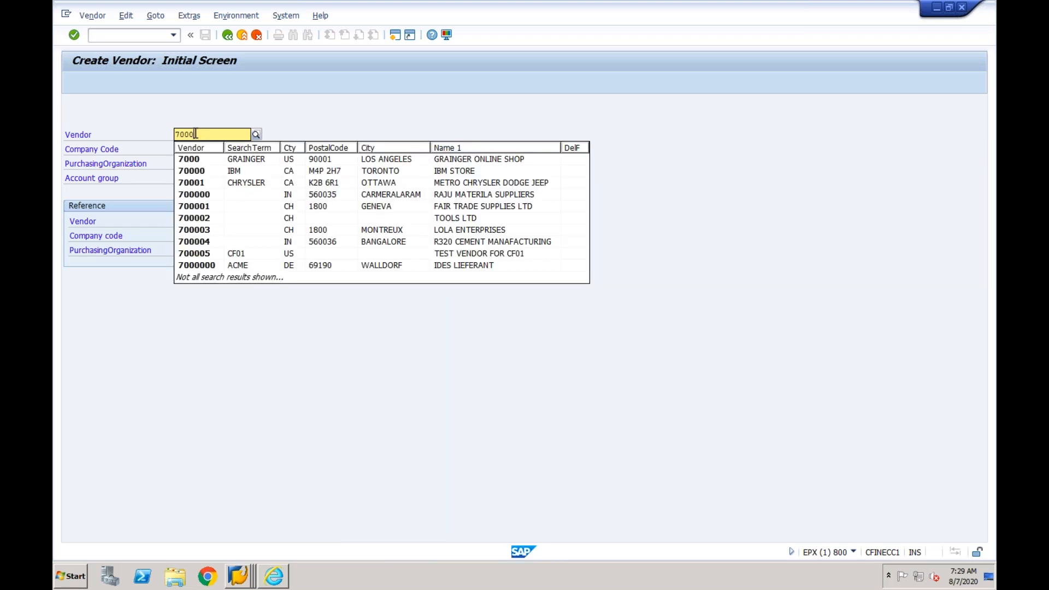
{"action": "type", "text": "07"}
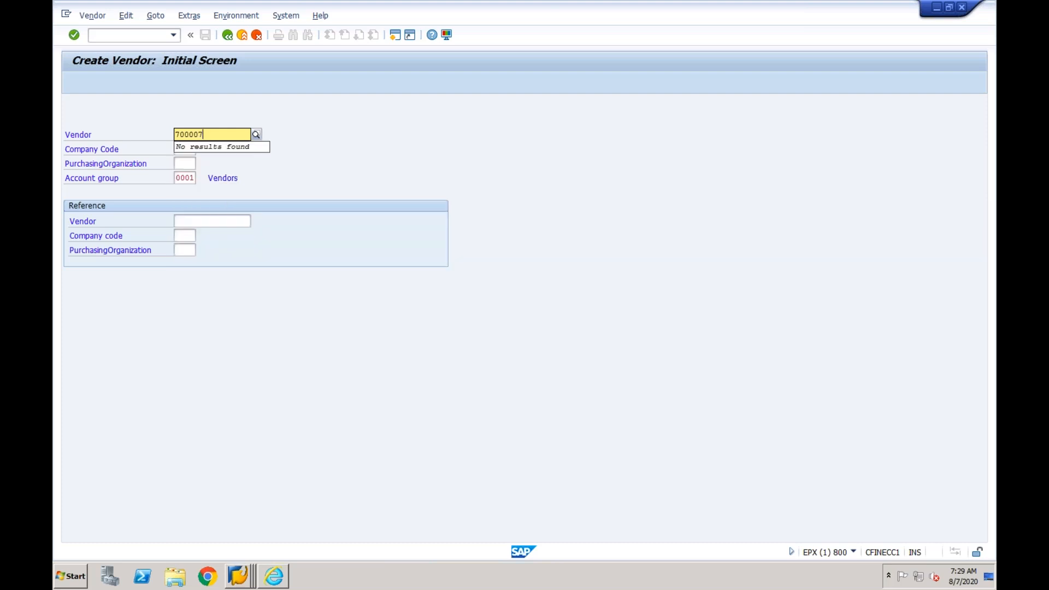
{"action": "key", "text": "Return"}
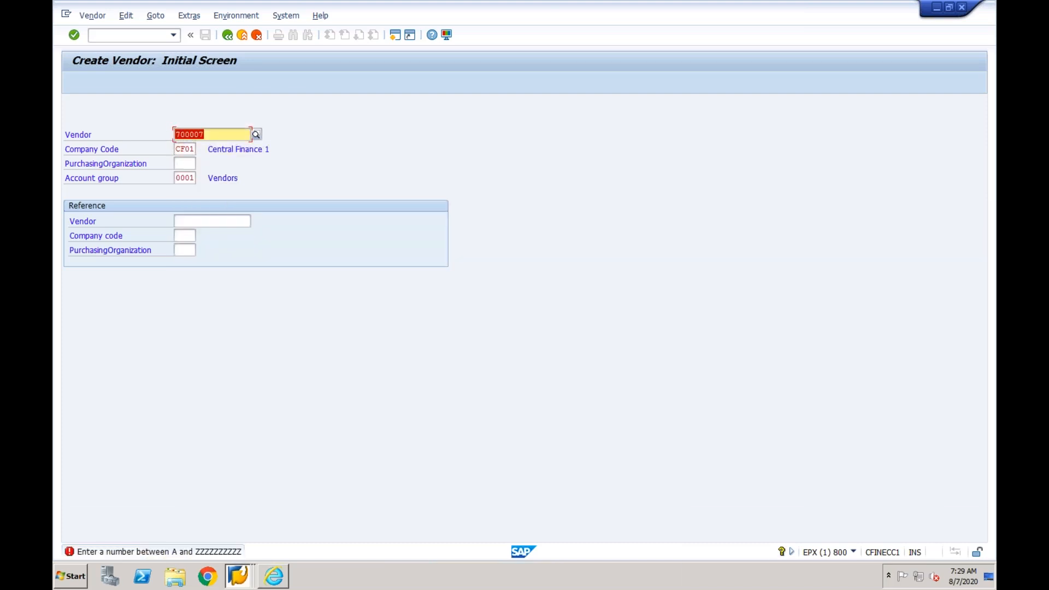
{"action": "left_click", "coordinate": [196, 178]}
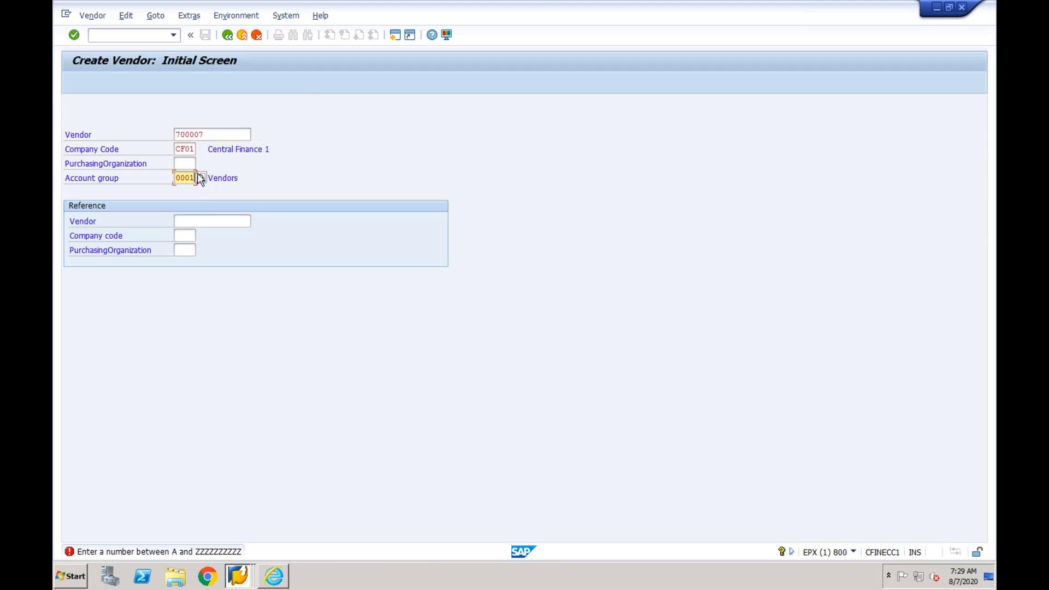
- Open the vendor master table LFA1 in the General Table Display transaction SE16N
{"action": "left_click", "coordinate": [153, 36]}
{"action": "type", "text": "/nse16n"}
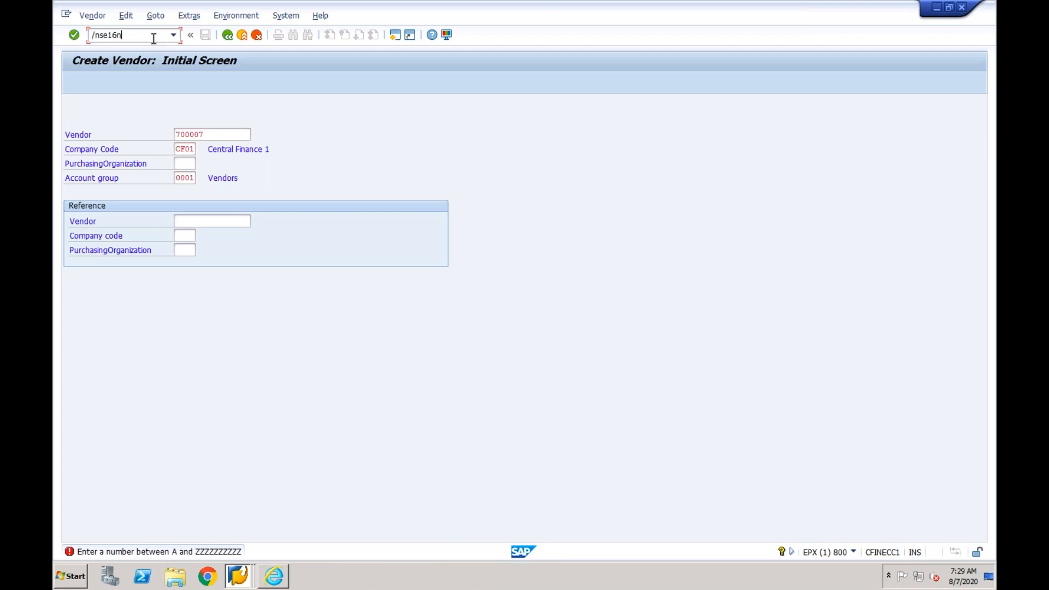
{"action": "key", "text": "Return"}
{"action": "type", "text": "lfa1"}
{"action": "key", "text": "Return"}
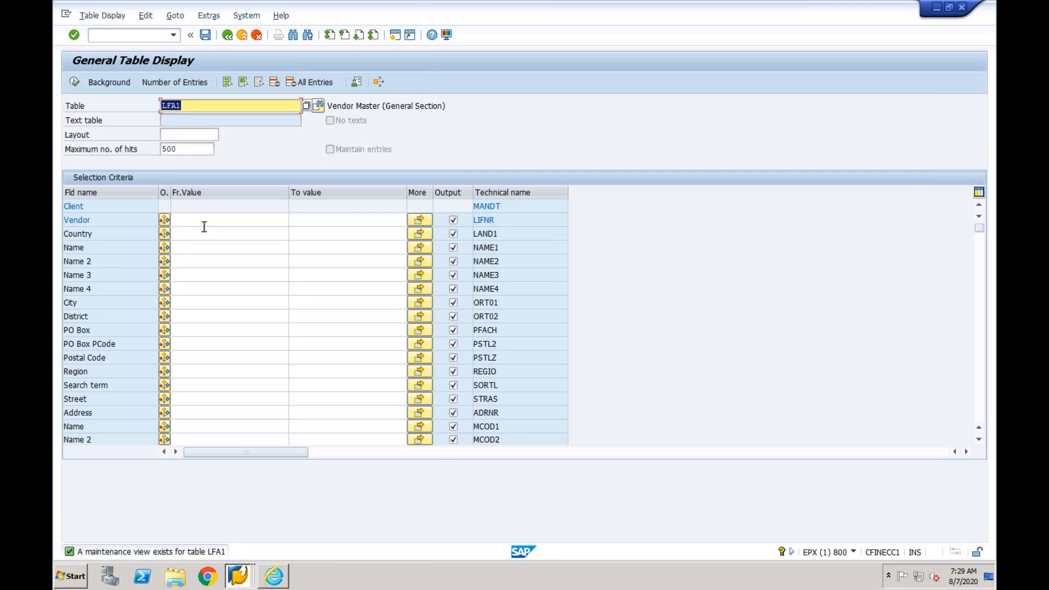
- Display the LFA1 entry of the existing CF01 test vendor and look up its account group
{"action": "left_click", "coordinate": [198, 221]}
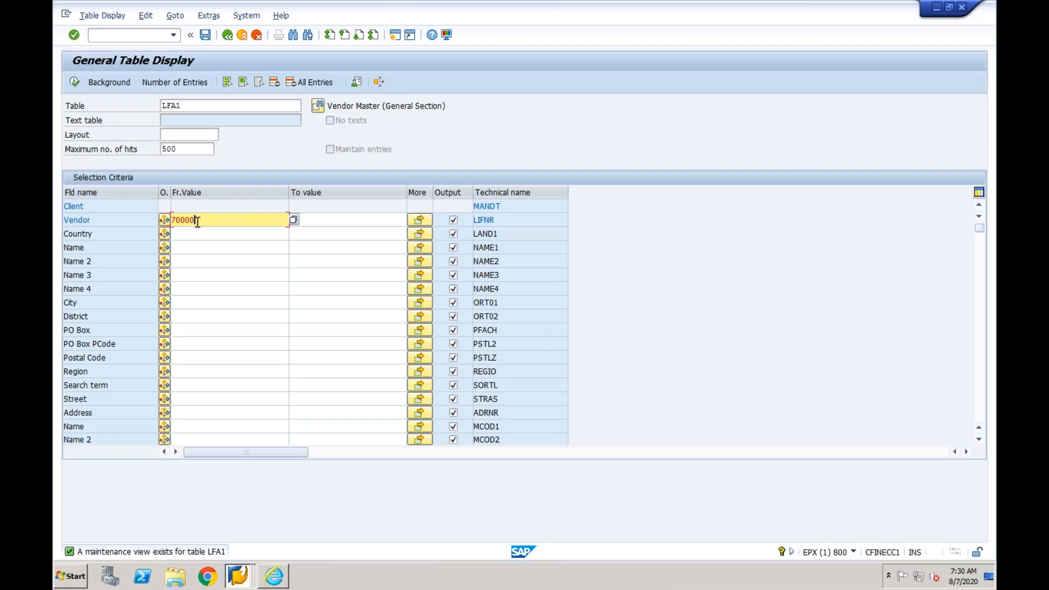
{"action": "type", "text": "700005"}
{"action": "left_click", "coordinate": [73, 82]}
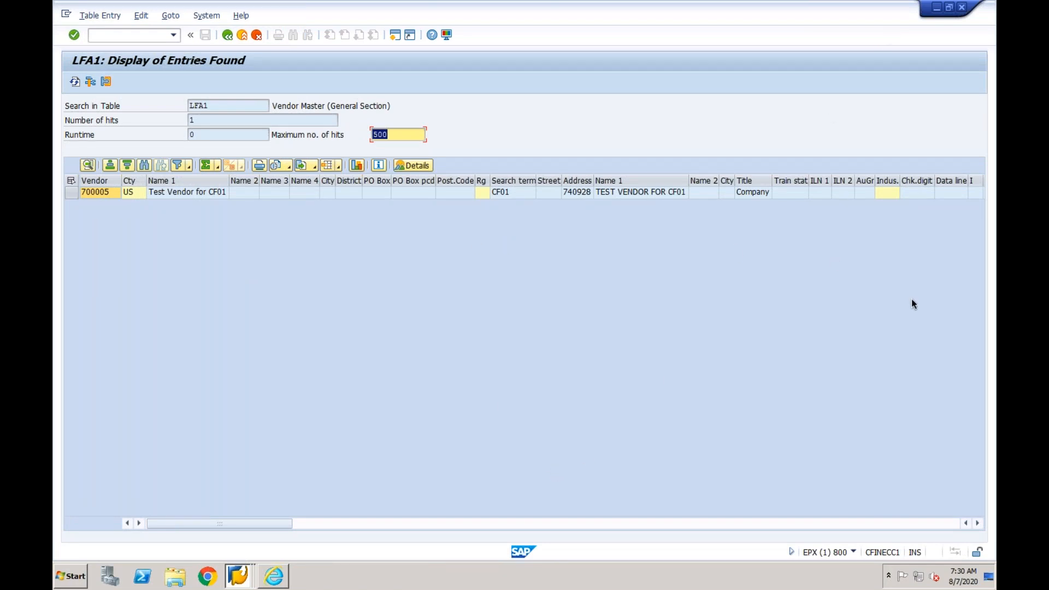
{"action": "left_click", "coordinate": [490, 524]}
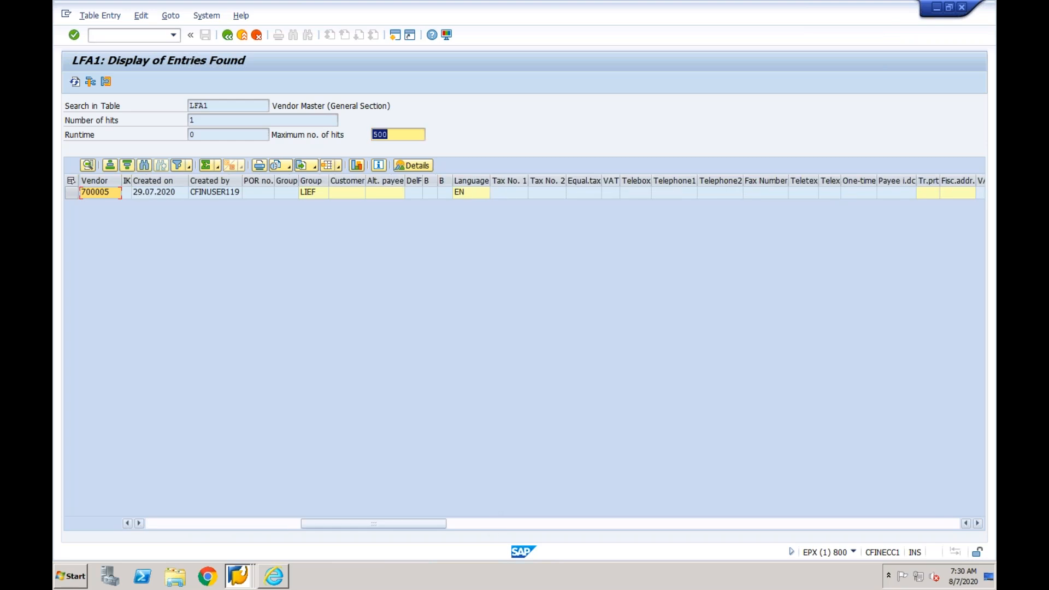
{"action": "left_click", "coordinate": [309, 193]}
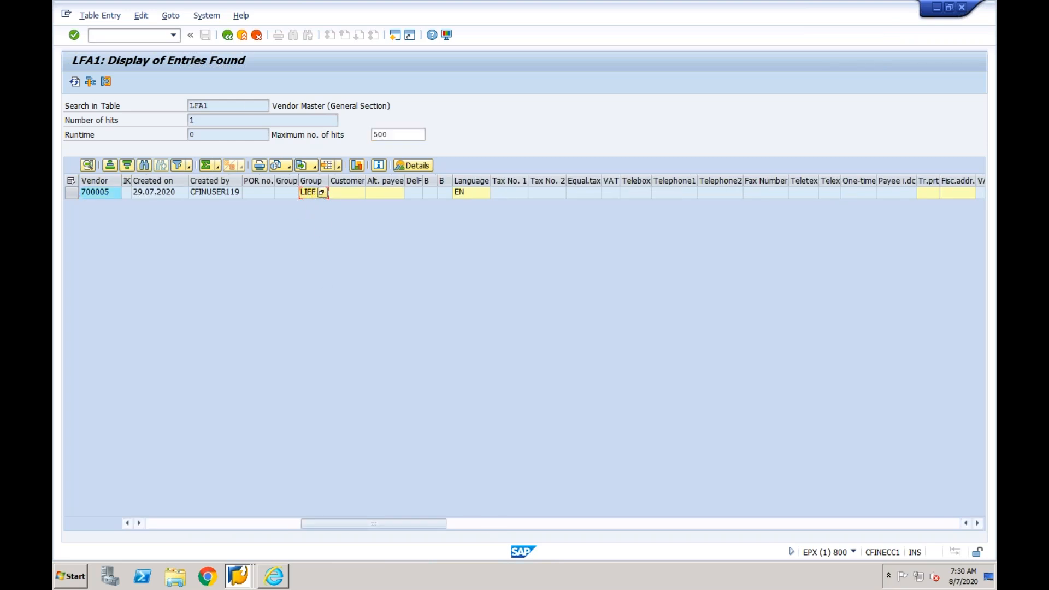
- Start creating a vendor again in company code CF01, using account group LIEF
{"action": "left_click", "coordinate": [146, 36]}
{"action": "key", "text": "Return"}
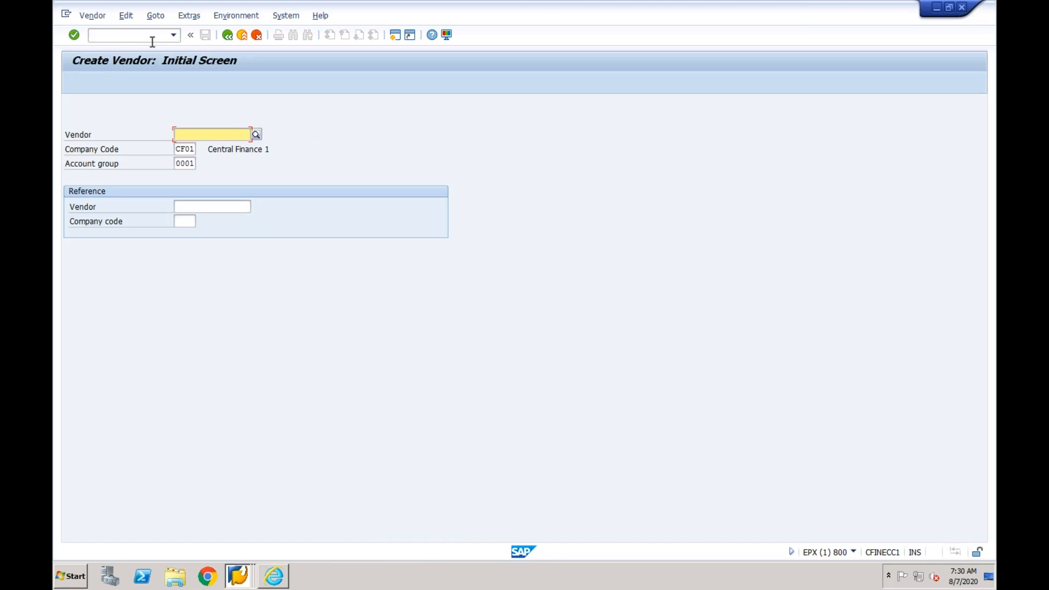
{"action": "double_click", "coordinate": [177, 163]}
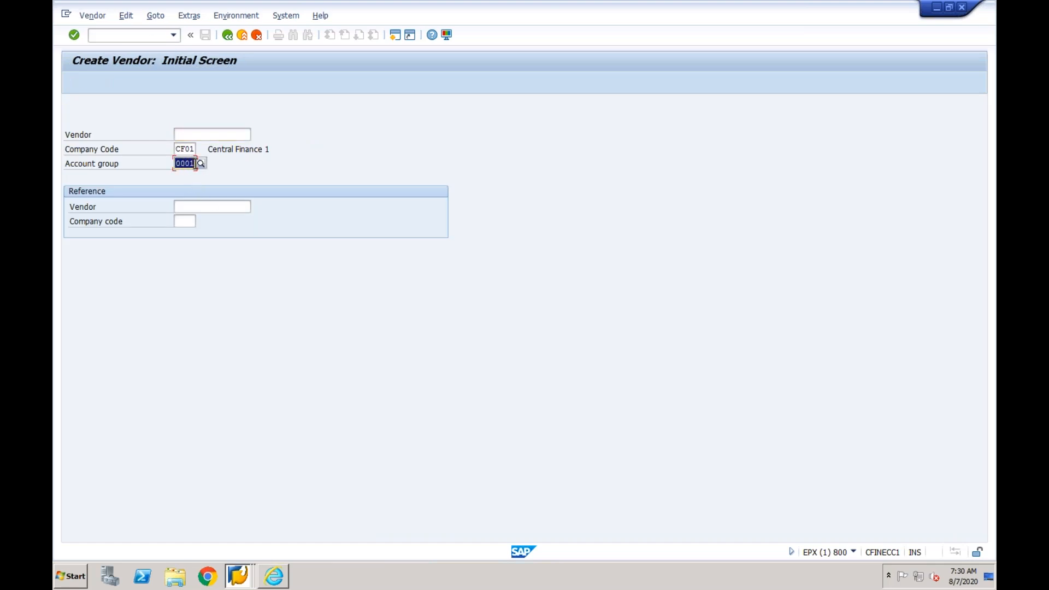
{"action": "type", "text": "1ief"}
{"action": "key", "text": "Return"}
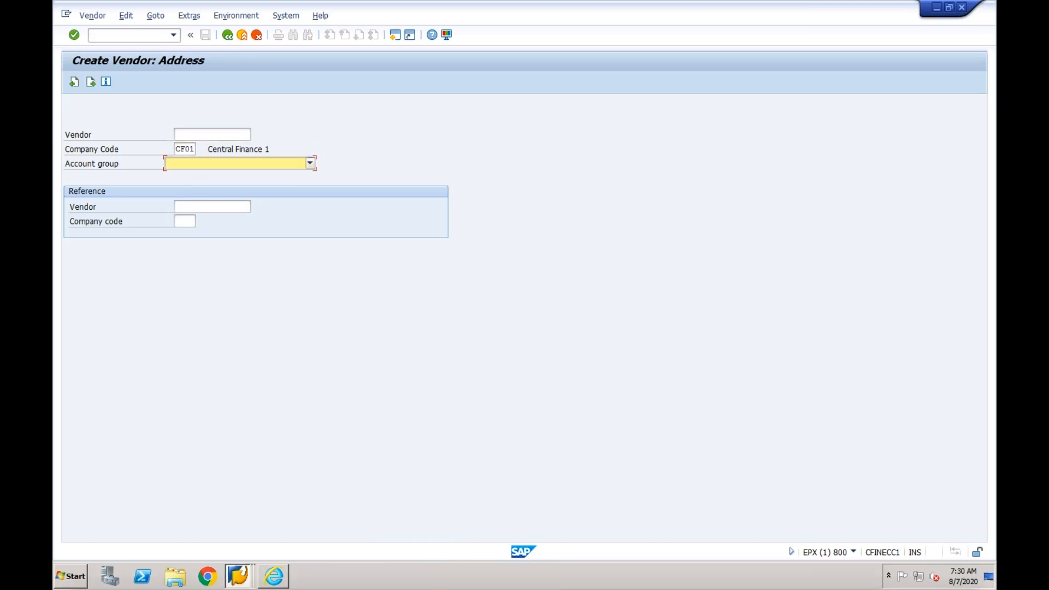
- Name the new vendor "Test Vendor for CF01-2"
{"action": "left_click", "coordinate": [192, 175]}
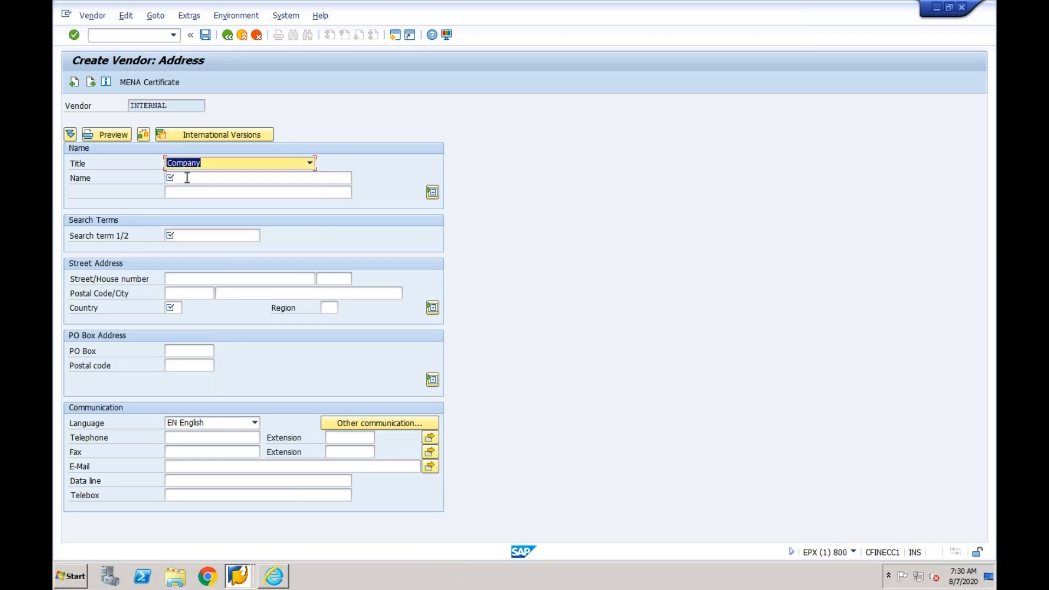
{"action": "left_click", "coordinate": [191, 178]}
{"action": "type", "text": "Test Vendor for CF01"}
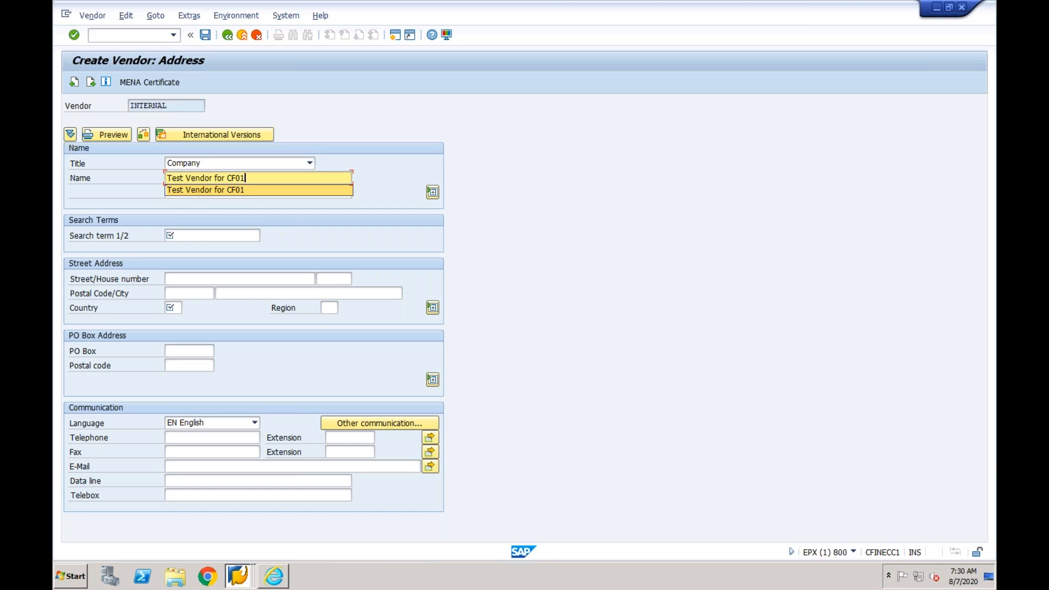
{"action": "key", "text": "Return"}
{"action": "type", "text": "-2"}
- Set the new vendor's search term to CF01, fill in the country and confirm the address data
{"action": "left_click", "coordinate": [180, 236]}
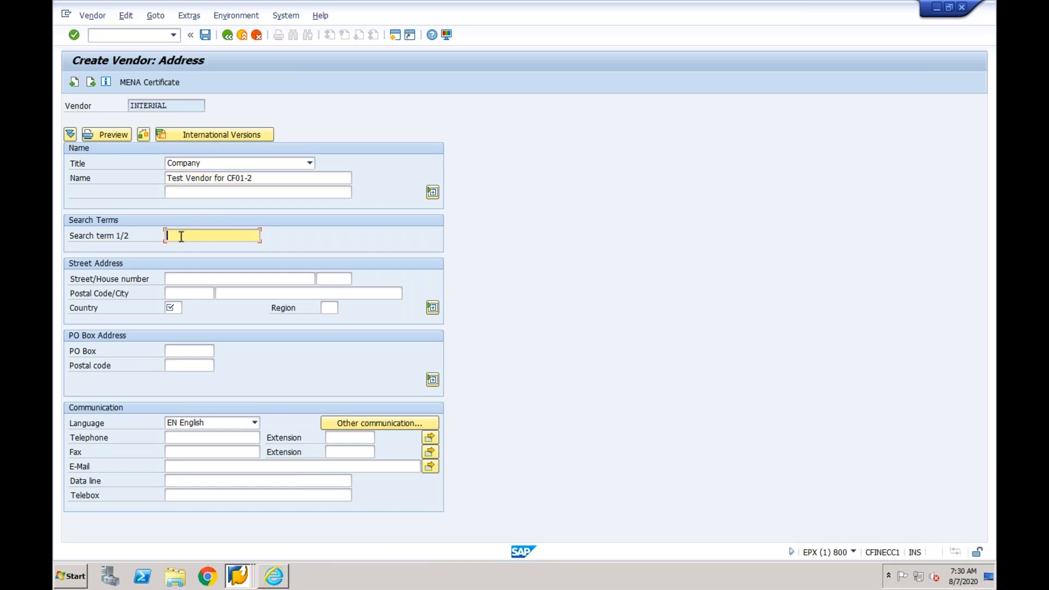
{"action": "key", "text": "BackSpace"}
{"action": "left_click", "coordinate": [182, 251]}
{"action": "left_click", "coordinate": [173, 308]}
{"action": "type", "text": "I"}
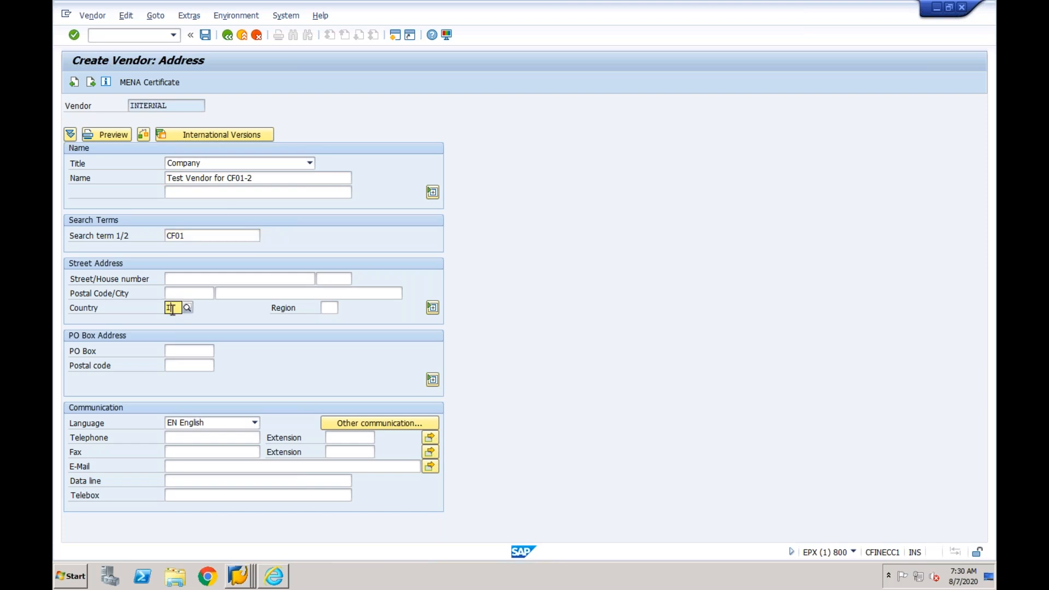
{"action": "key", "text": "Return"}
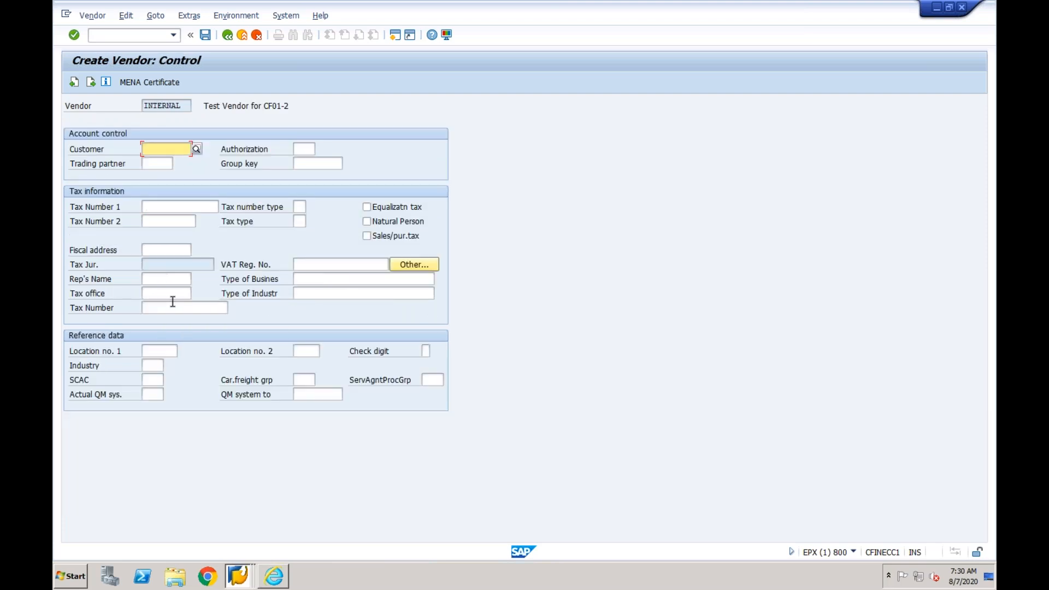
- Proceed to the accounting information, assign reconciliation account 1000 and cash management group A1, and save the new vendor
{"action": "key", "text": "Return"}
{"action": "key", "text": "Return"}
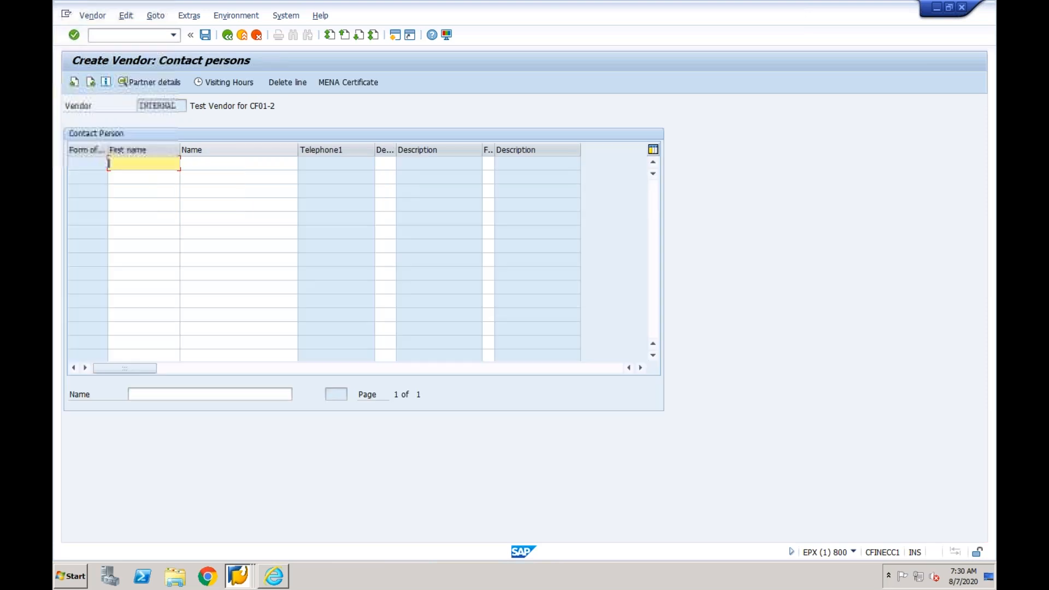
{"action": "key", "text": "Return"}
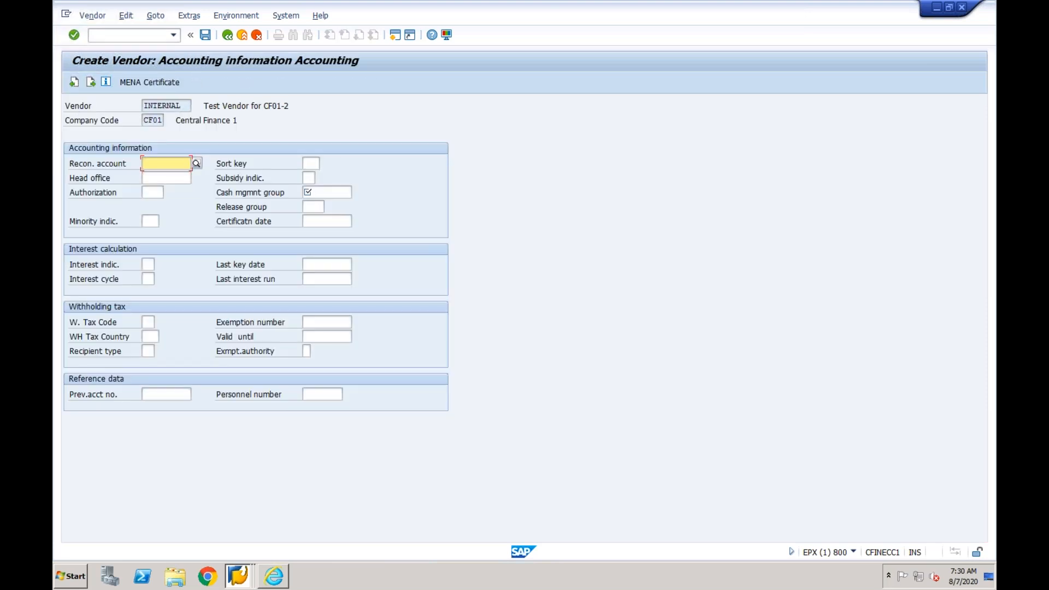
{"action": "left_click", "coordinate": [196, 163]}
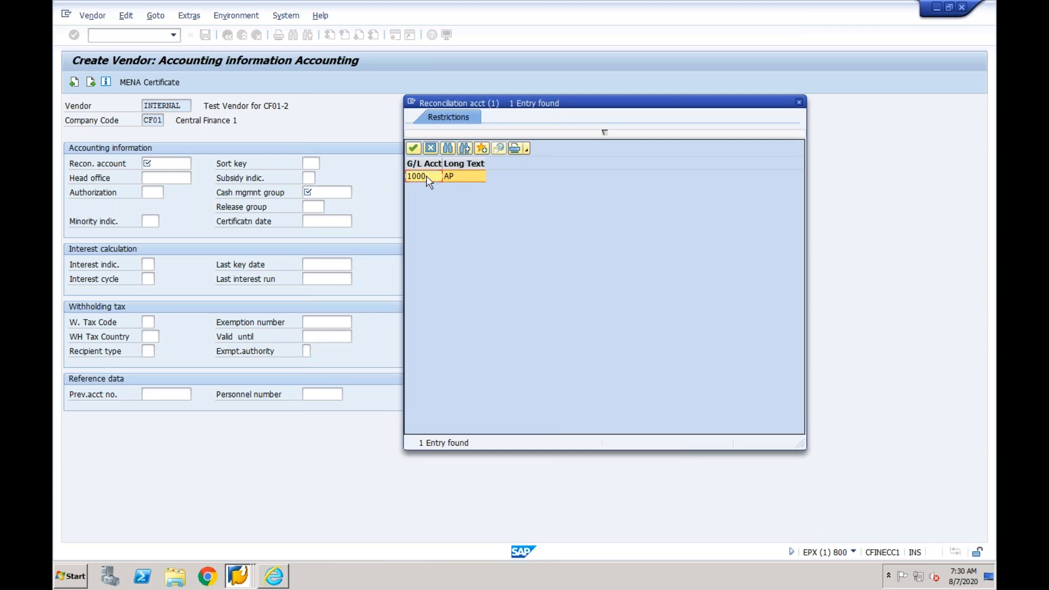
{"action": "double_click", "coordinate": [426, 176]}
{"action": "left_click", "coordinate": [317, 192]}
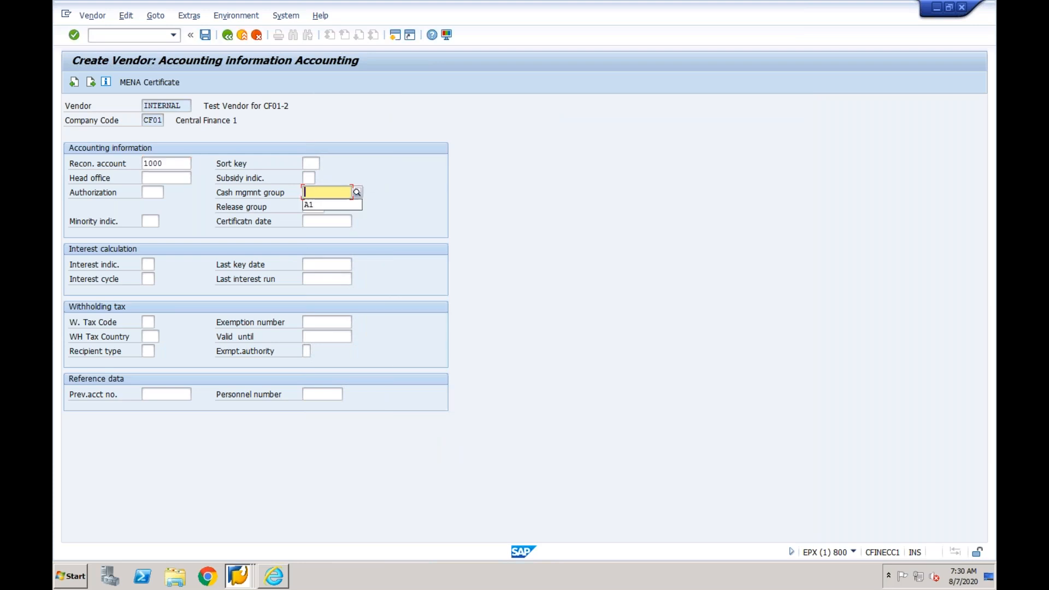
{"action": "left_click", "coordinate": [308, 207]}
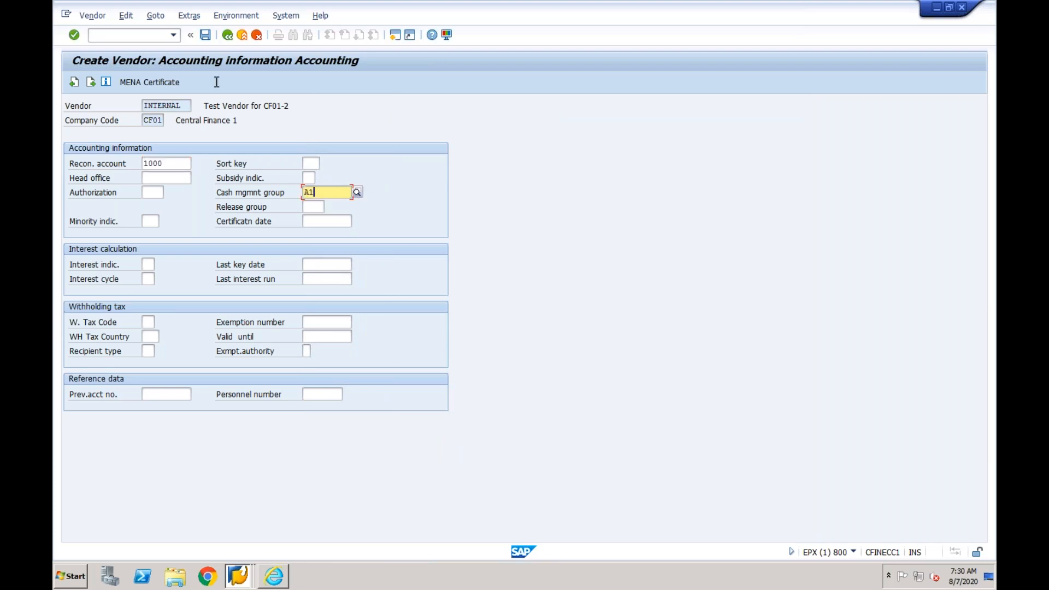
{"action": "left_click", "coordinate": [205, 36]}
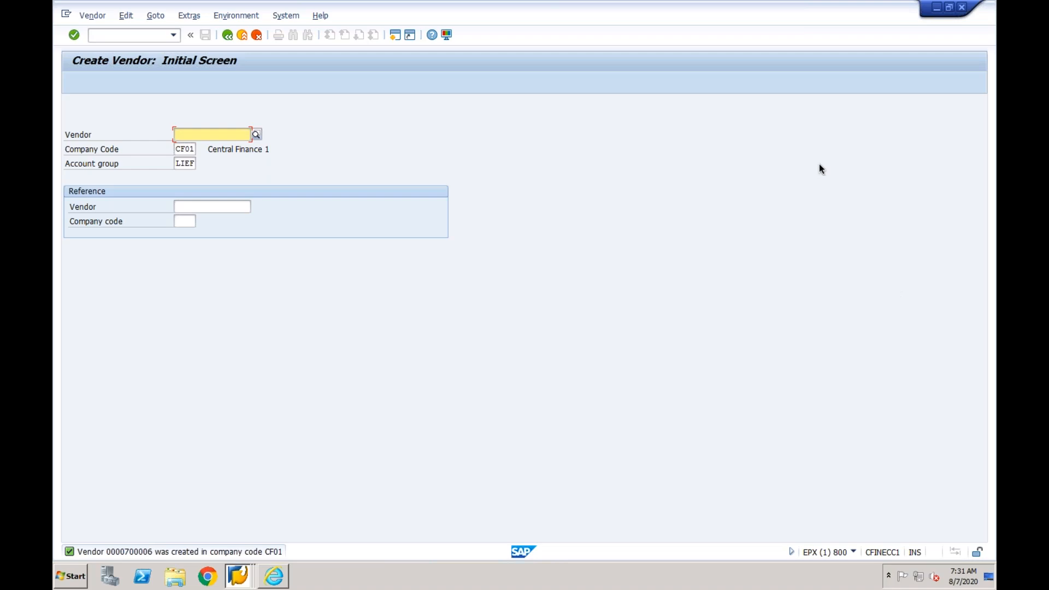
- Open vendor invoice entry for company code CF01 and enter the newly created vendor's number
{"action": "left_click", "coordinate": [146, 36]}
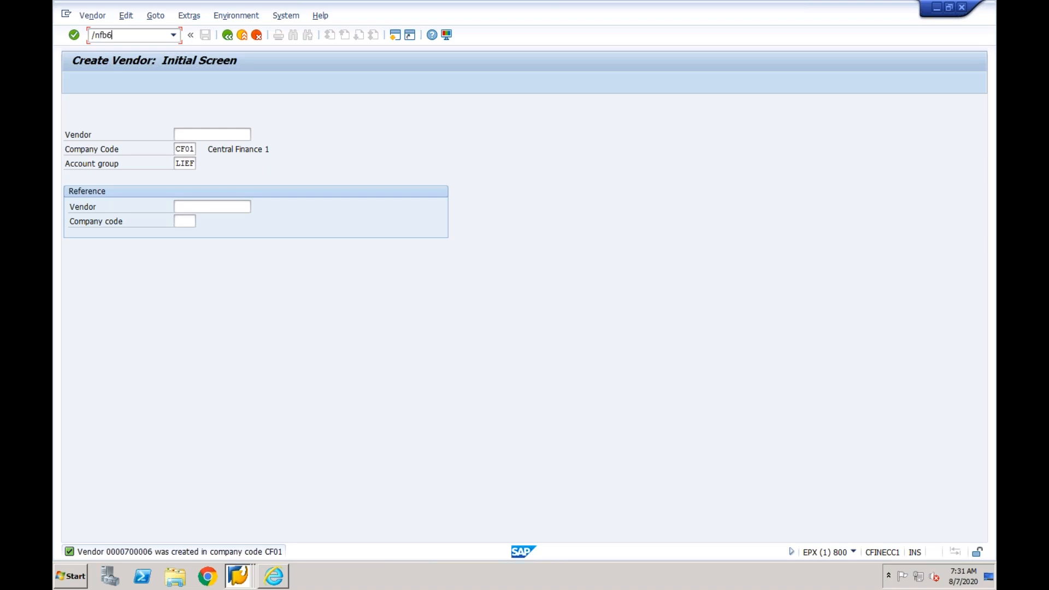
{"action": "key", "text": "Return"}
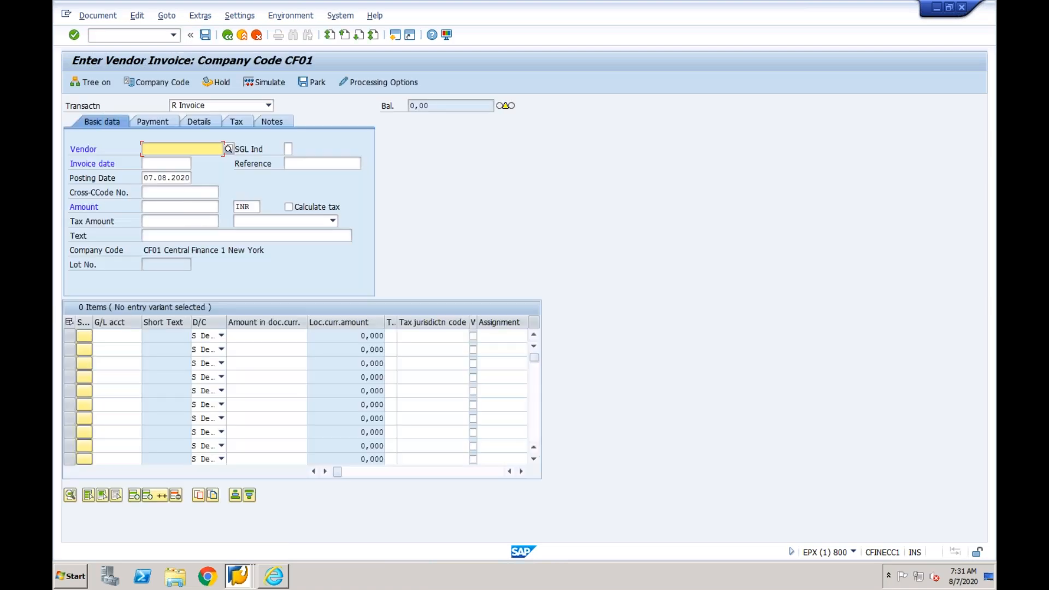
{"action": "type", "text": "7"}
{"action": "key", "text": "Down"}
{"action": "key", "text": "Return"}
{"action": "key", "text": "BackSpace"}
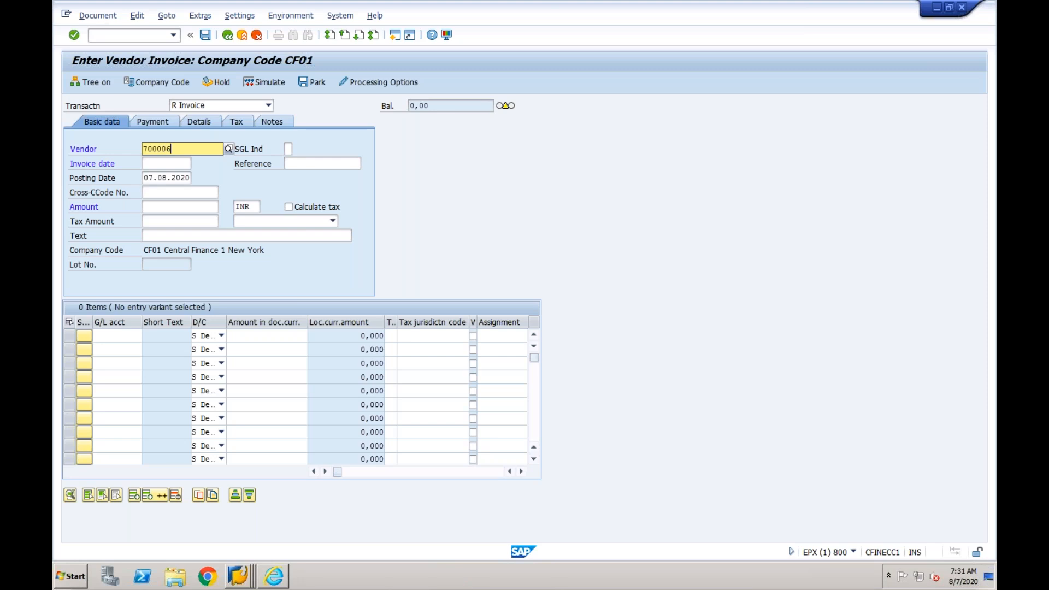
{"action": "type", "text": "6"}
{"action": "left_click", "coordinate": [191, 179]}
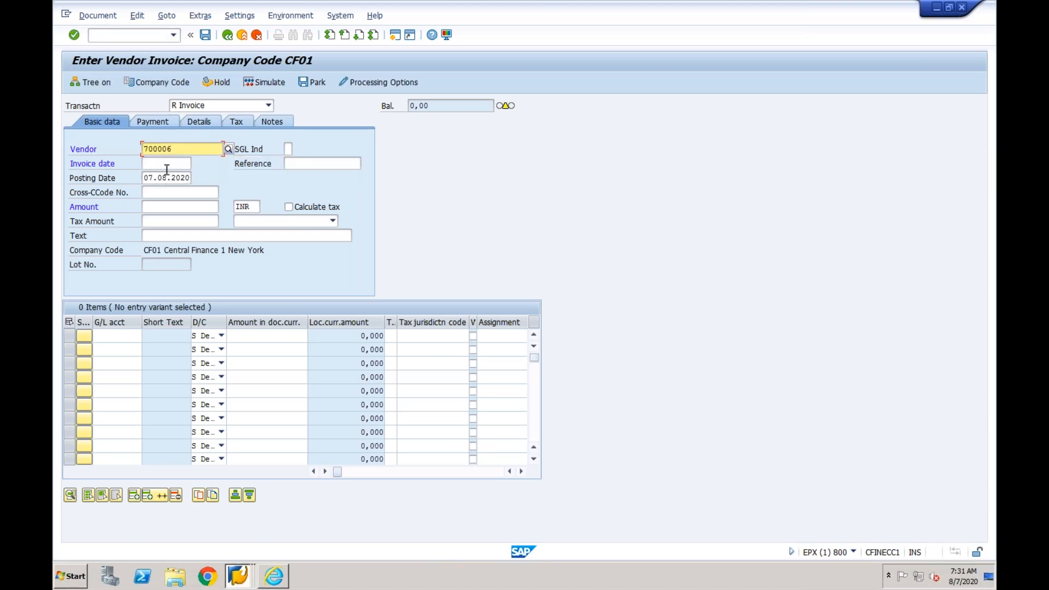
- Set the vendor invoice's invoice date to 07.08.2020 and its reference to Test
{"action": "left_click", "coordinate": [164, 164]}
{"action": "type", "text": "07082020"}
{"action": "key", "text": "Return"}
{"action": "left_click", "coordinate": [293, 162]}
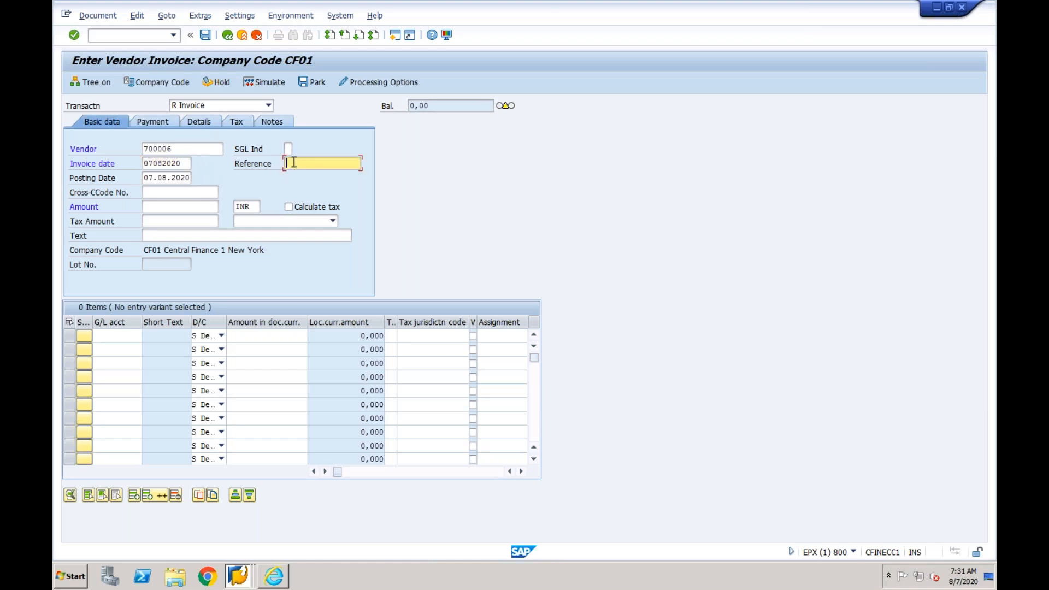
{"action": "type", "text": "Test"}
- Set the invoice amount to 1000 INR
{"action": "left_click", "coordinate": [171, 235]}
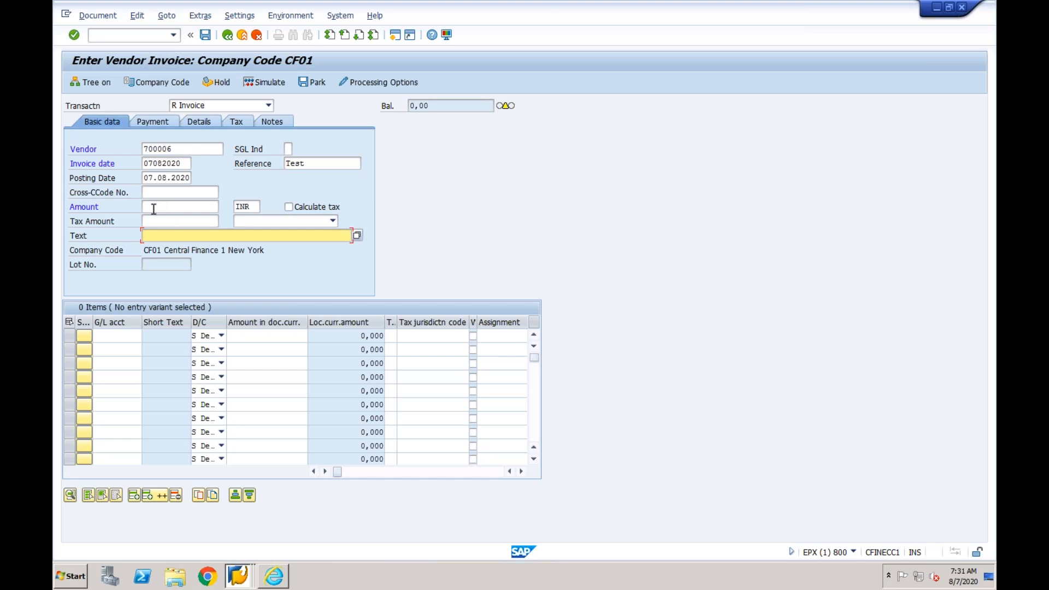
{"action": "left_click", "coordinate": [160, 207]}
{"action": "key", "text": "Down"}
{"action": "key", "text": "Down"}
{"action": "key", "text": "Return"}
- Fill the first line item with G/L account 4000 and the amount placeholder * to take over the invoice amount
{"action": "left_click", "coordinate": [119, 336]}
{"action": "type", "text": "4000"}
{"action": "key", "text": "Tab"}
{"action": "key", "text": "Tab"}
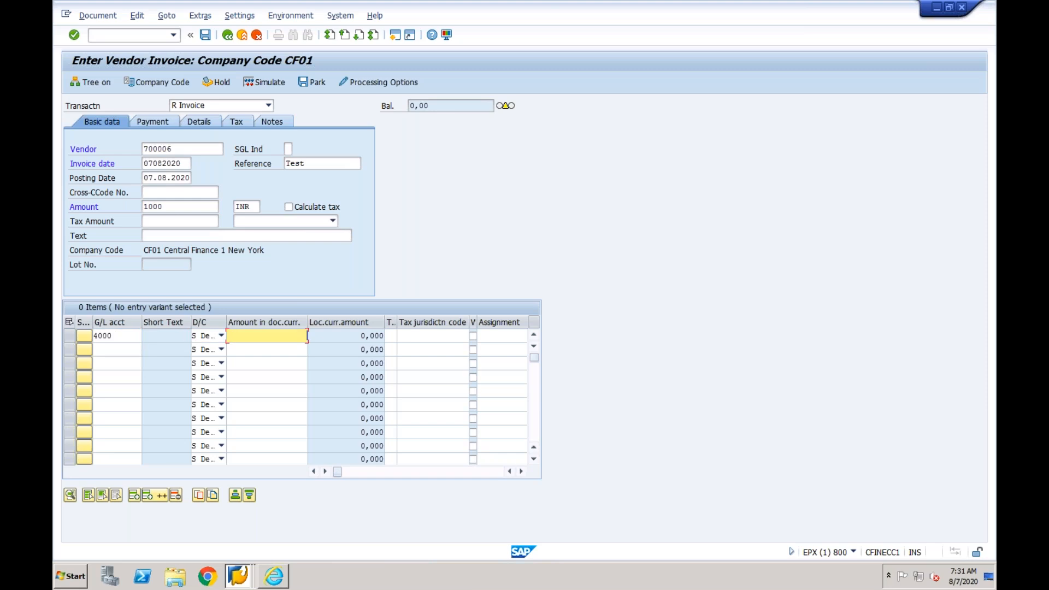
{"action": "type", "text": "*"}
- Assign cost center CF01-1 to the line item, validate the entries and post the vendor invoice
{"action": "key", "text": "Tab"}
{"action": "key", "text": "Tab"}
{"action": "key", "text": "Tab"}
{"action": "key", "text": "Tab"}
{"action": "key", "text": "Tab"}
{"action": "key", "text": "Tab"}
{"action": "key", "text": "Tab"}
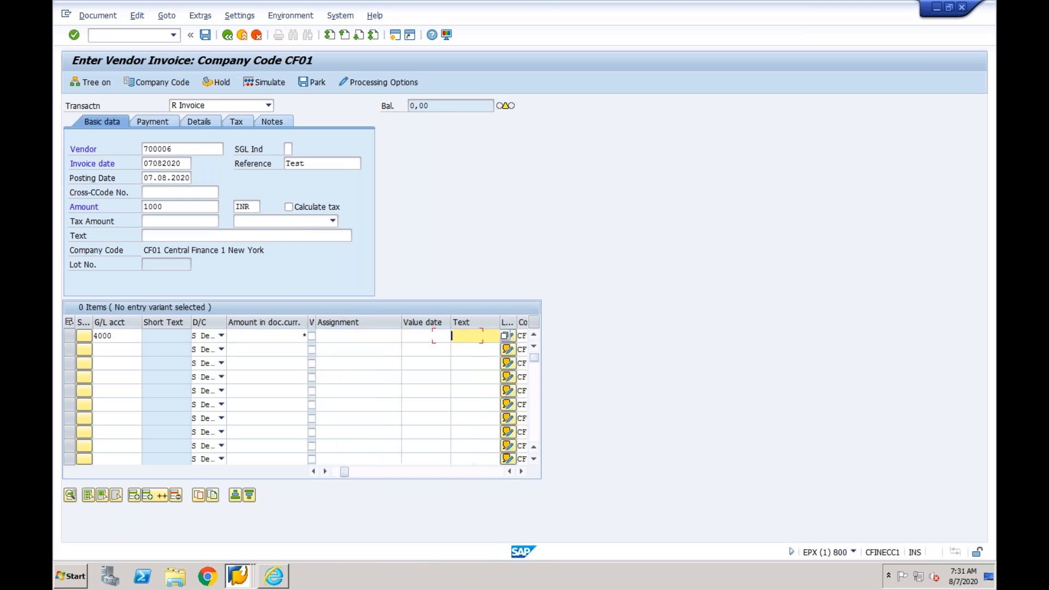
{"action": "key", "text": "Tab"}
{"action": "key", "text": "Tab"}
{"action": "type", "text": "CF01-1"}
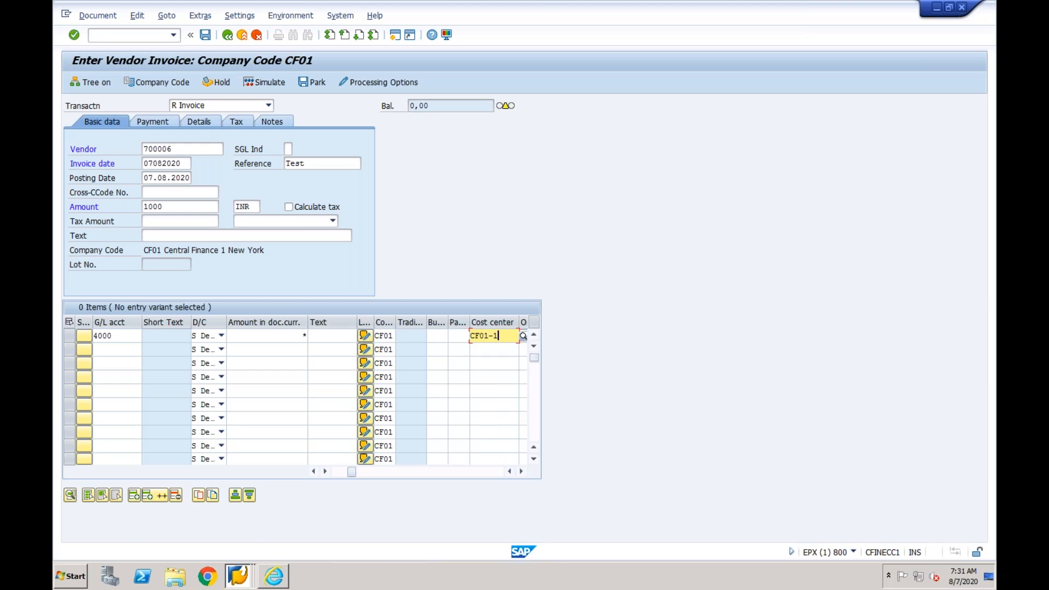
{"action": "key", "text": "Return"}
{"action": "key", "text": "Return"}
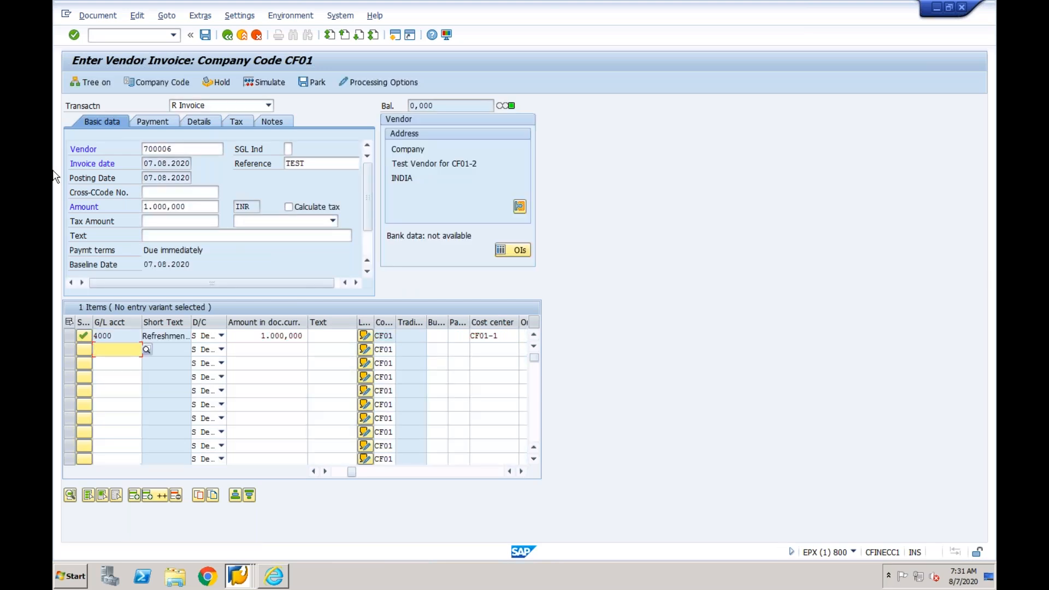
{"action": "left_click", "coordinate": [205, 35]}
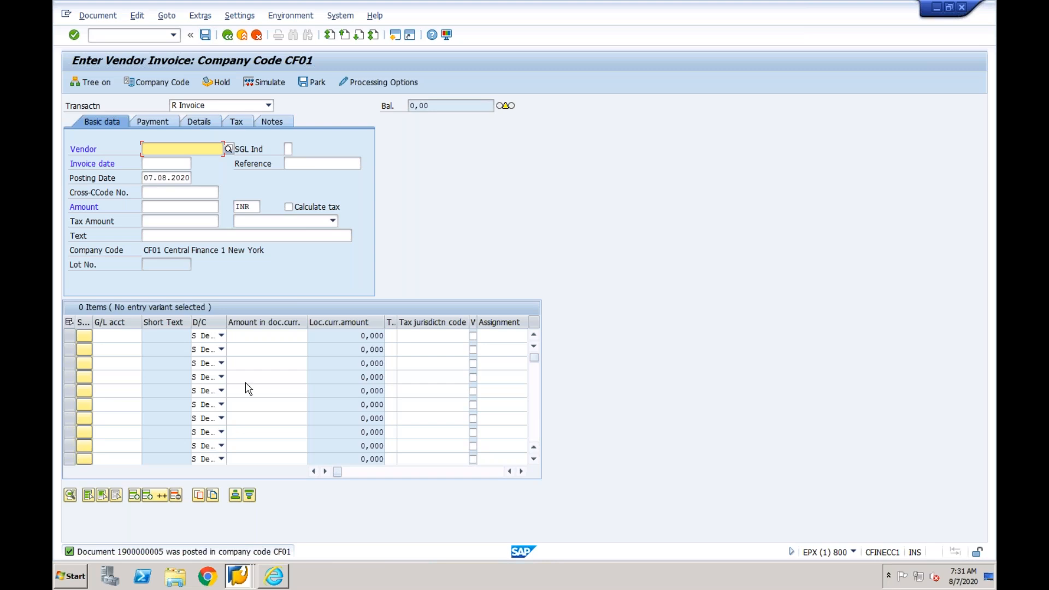
- Switch to the CFIN_ACCIT table display, refresh the entries and check for the newly posted invoice's document number
{"action": "right_click", "coordinate": [237, 588]}
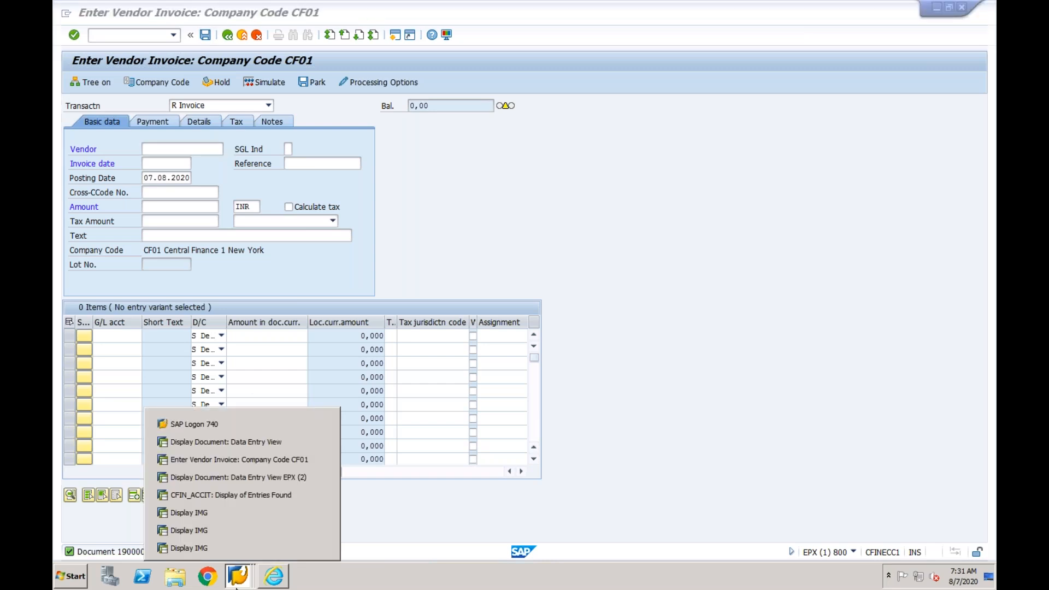
{"action": "left_click", "coordinate": [248, 475]}
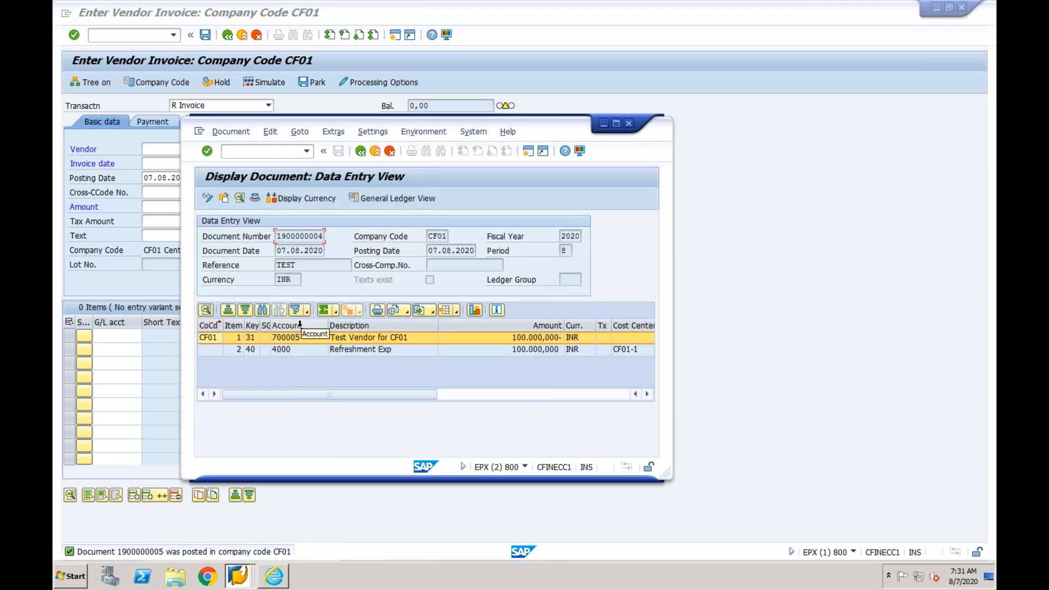
{"action": "left_click", "coordinate": [244, 579]}
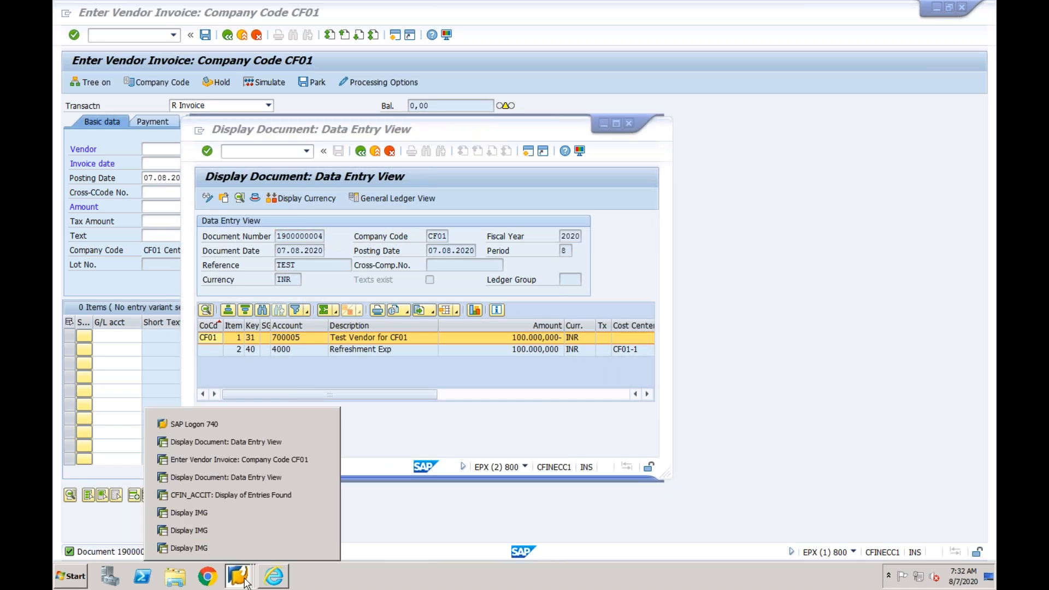
{"action": "left_click", "coordinate": [235, 495]}
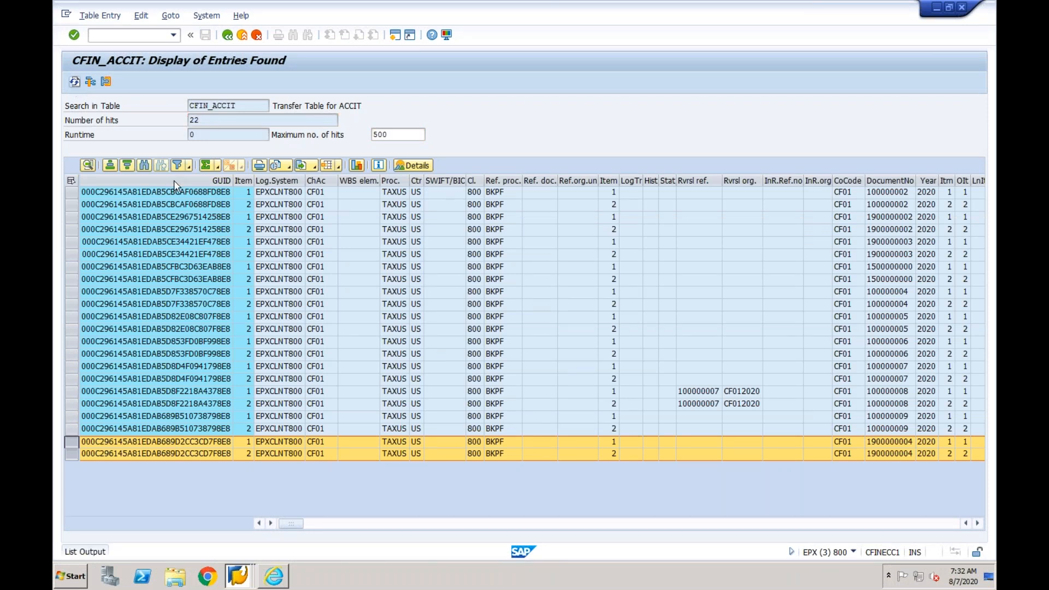
{"action": "left_click", "coordinate": [75, 81]}
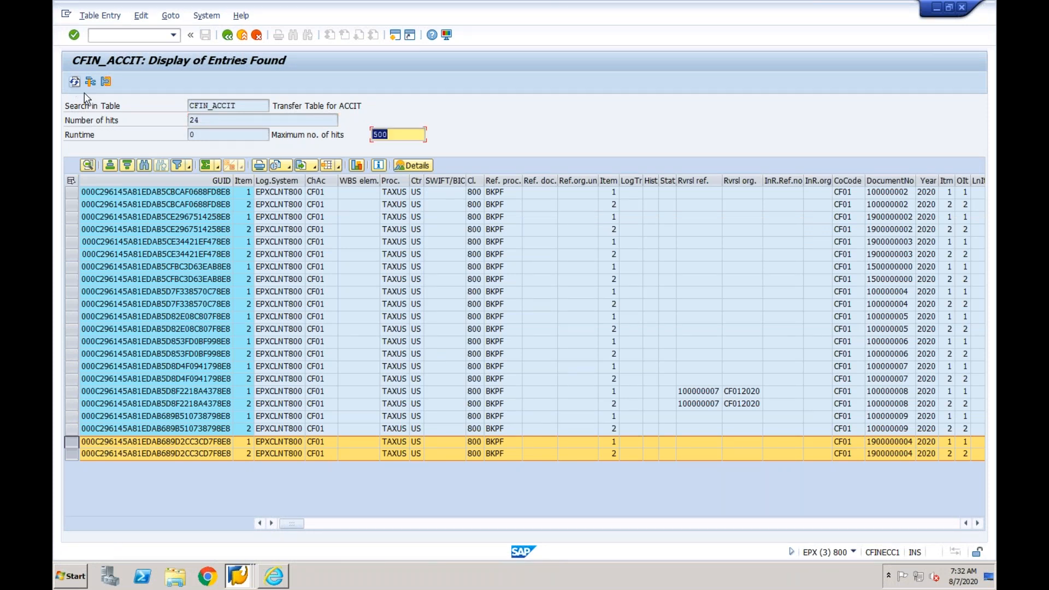
{"action": "left_click", "coordinate": [202, 120]}
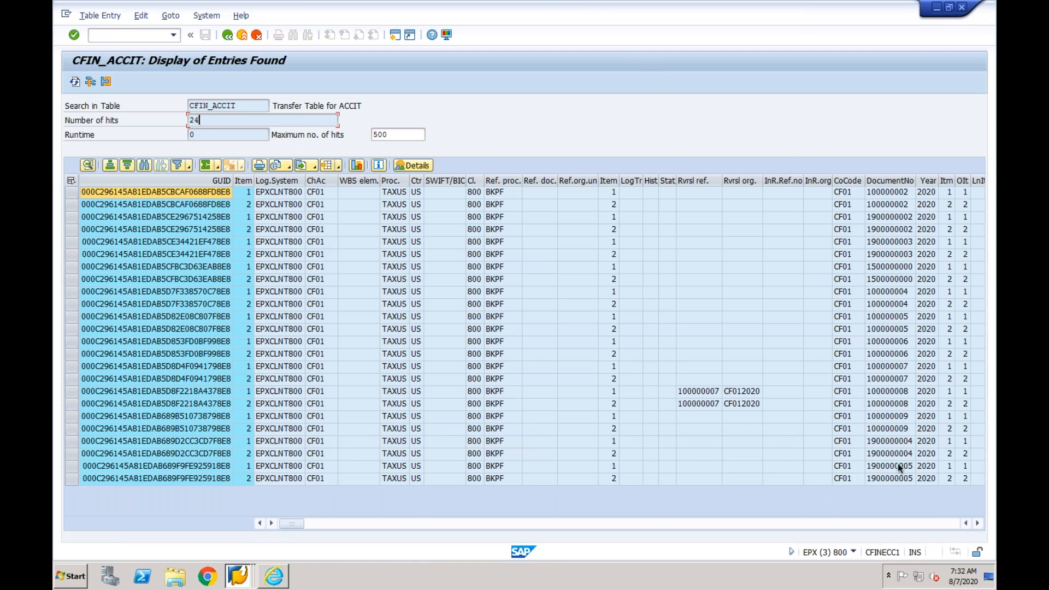
{"action": "left_click", "coordinate": [896, 478]}
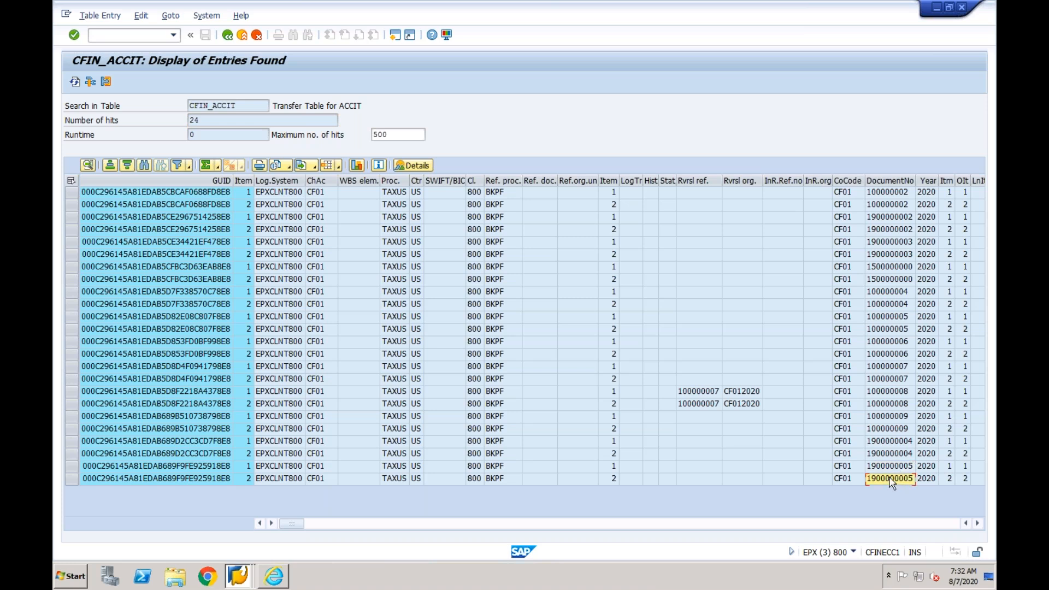
- In the S/4HANA session, rerun the document list for company code CF03 and logical system EPXCLNT800 and check the sender document numbers
{"action": "left_click", "coordinate": [239, 574]}
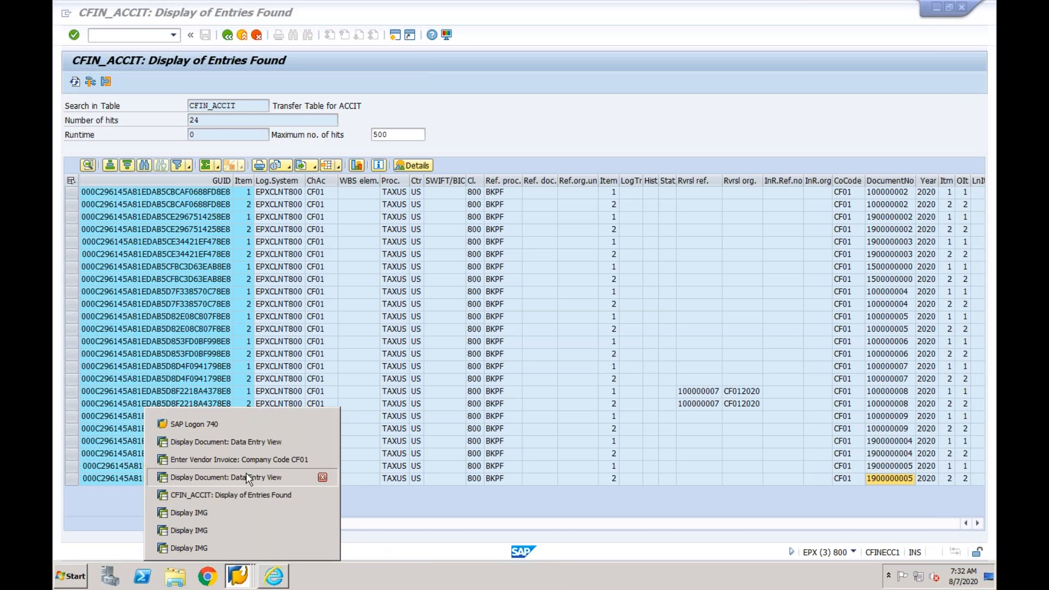
{"action": "left_click", "coordinate": [245, 475]}
{"action": "left_click", "coordinate": [239, 574]}
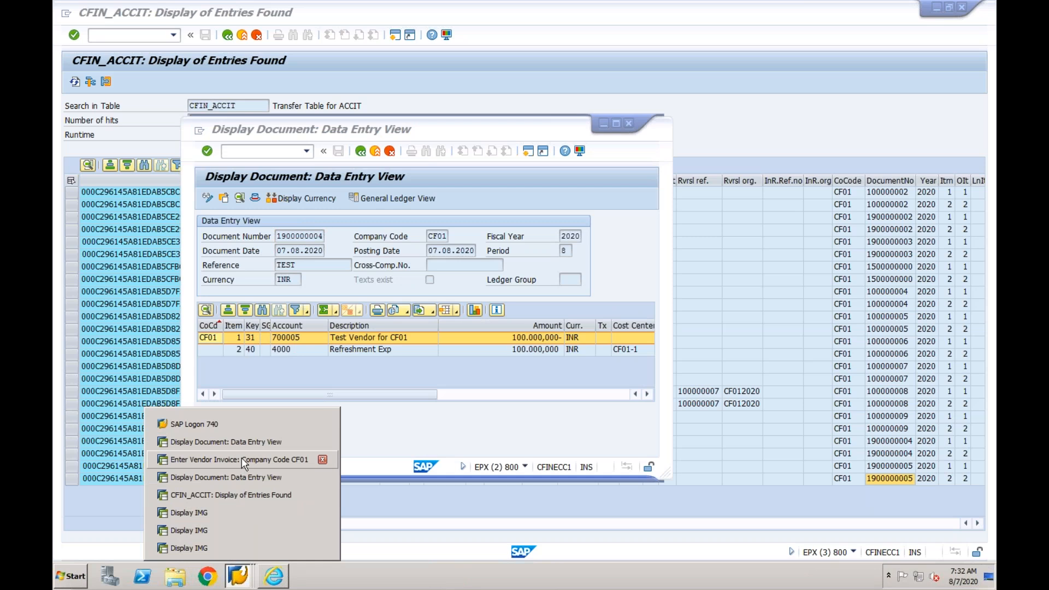
{"action": "left_click", "coordinate": [246, 441]}
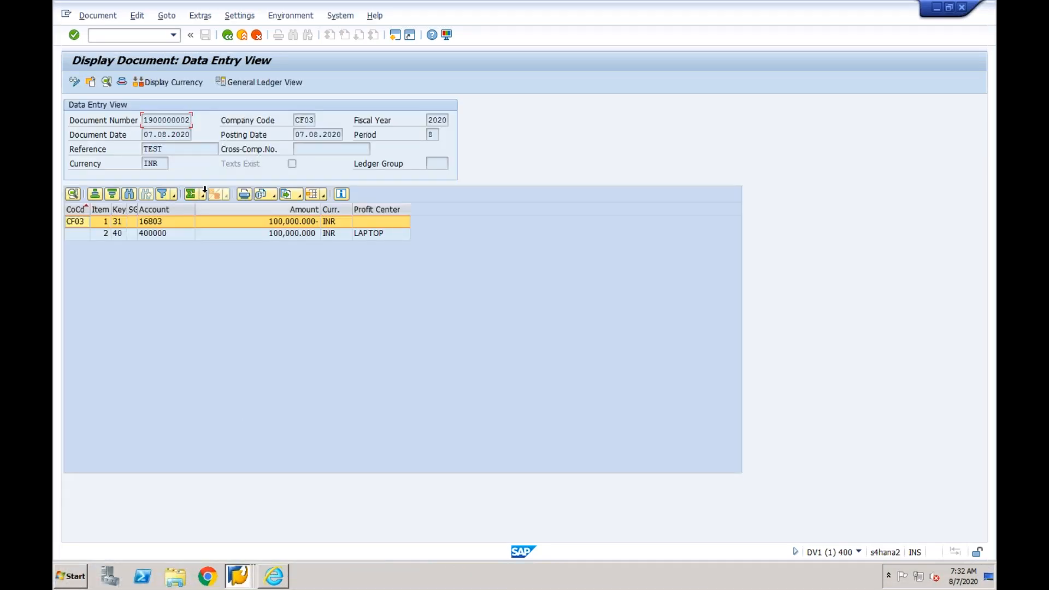
{"action": "left_click", "coordinate": [227, 36]}
{"action": "left_click", "coordinate": [228, 36]}
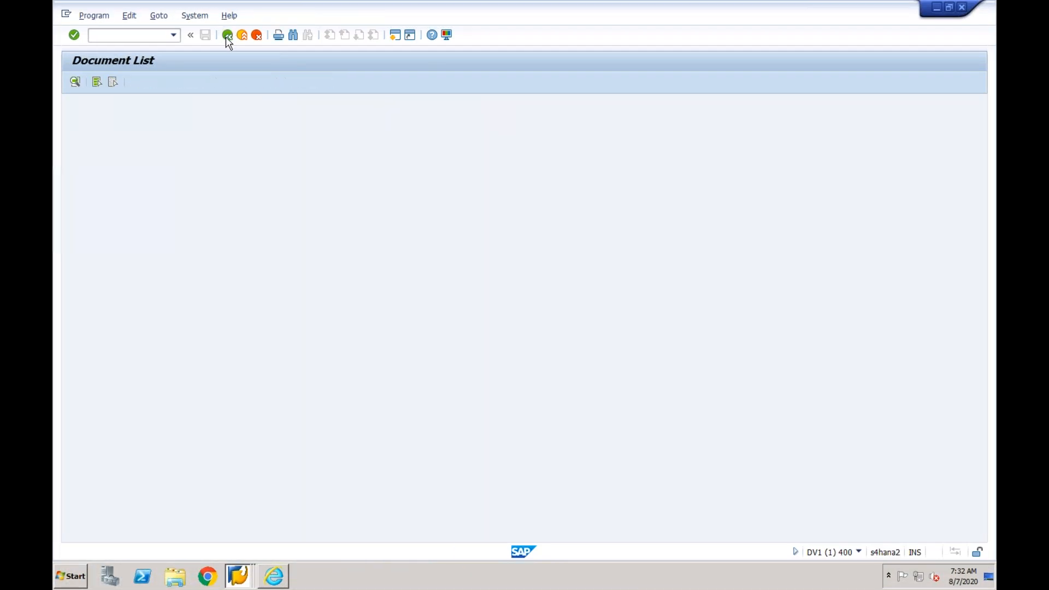
{"action": "left_click", "coordinate": [252, 293]}
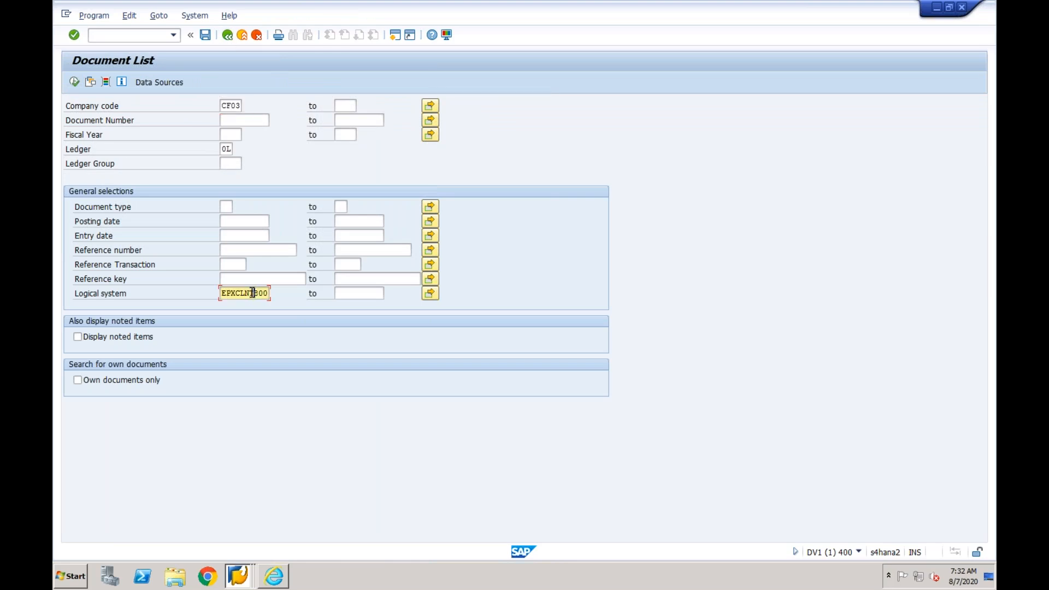
{"action": "left_click", "coordinate": [75, 83]}
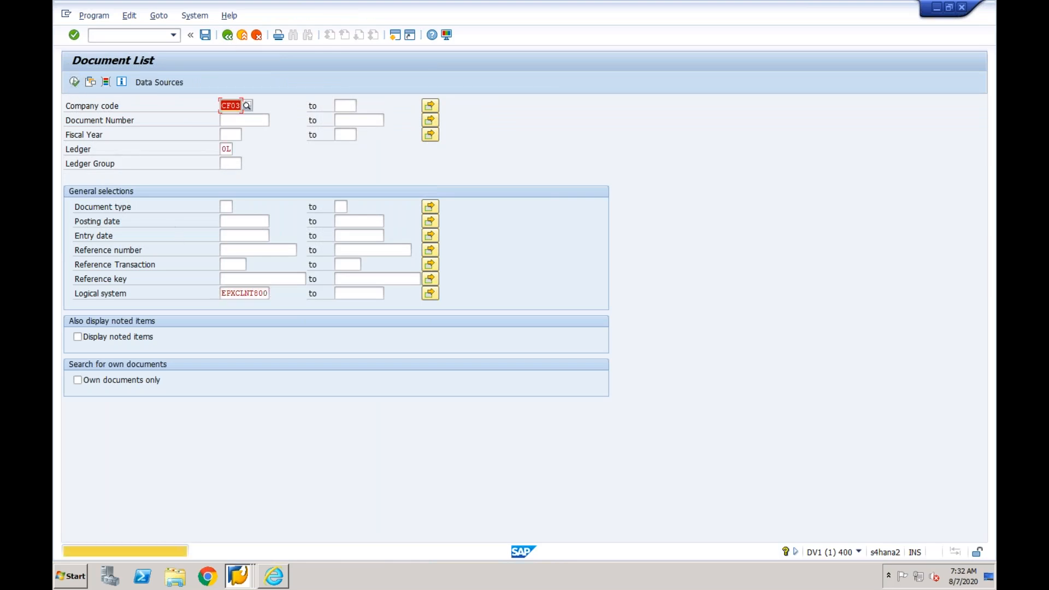
{"action": "key", "text": "Return"}
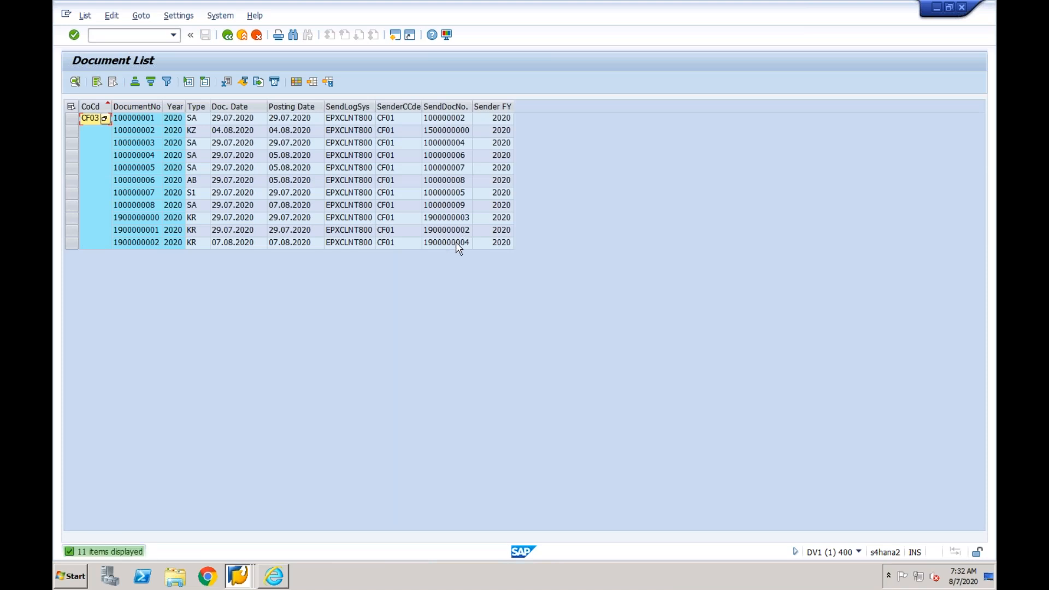
{"action": "left_click", "coordinate": [452, 243]}
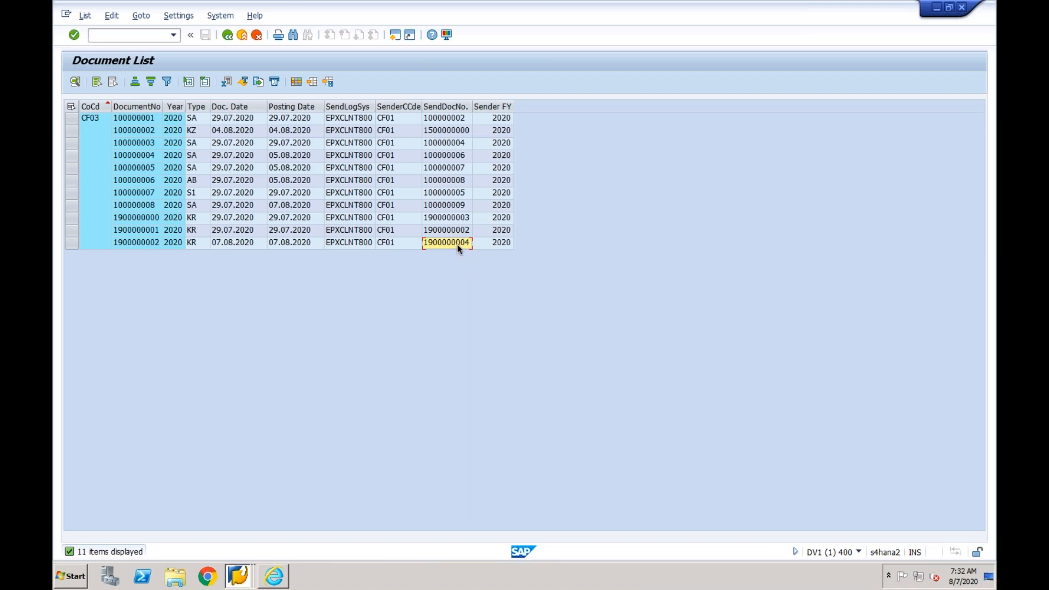
- Open the Interface Monitor in another S/4HANA session and expand the Central Finance /FINCF interfaces
{"action": "left_click", "coordinate": [239, 574]}
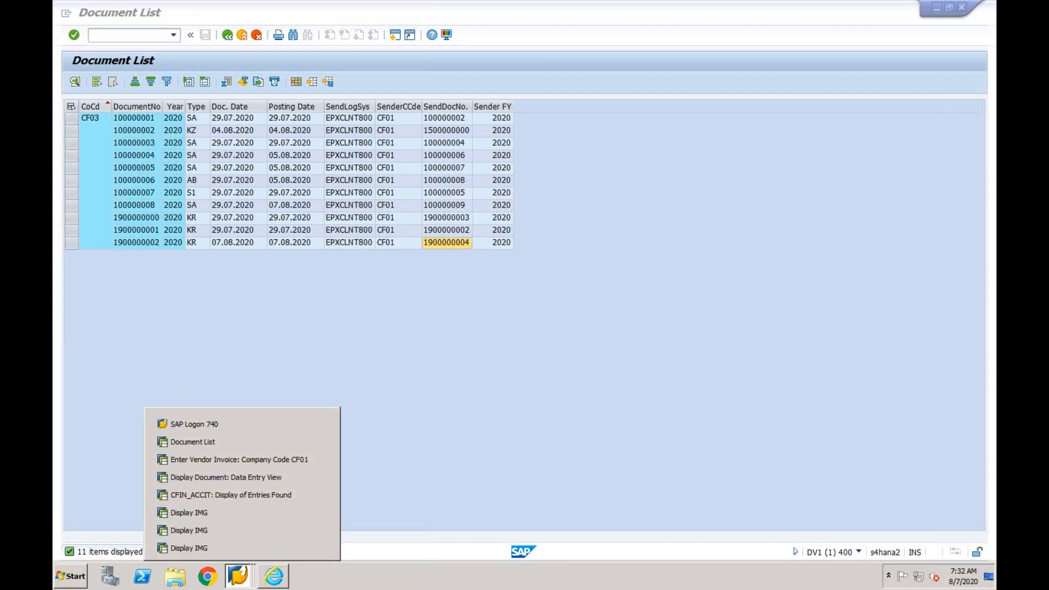
{"action": "left_click", "coordinate": [293, 295]}
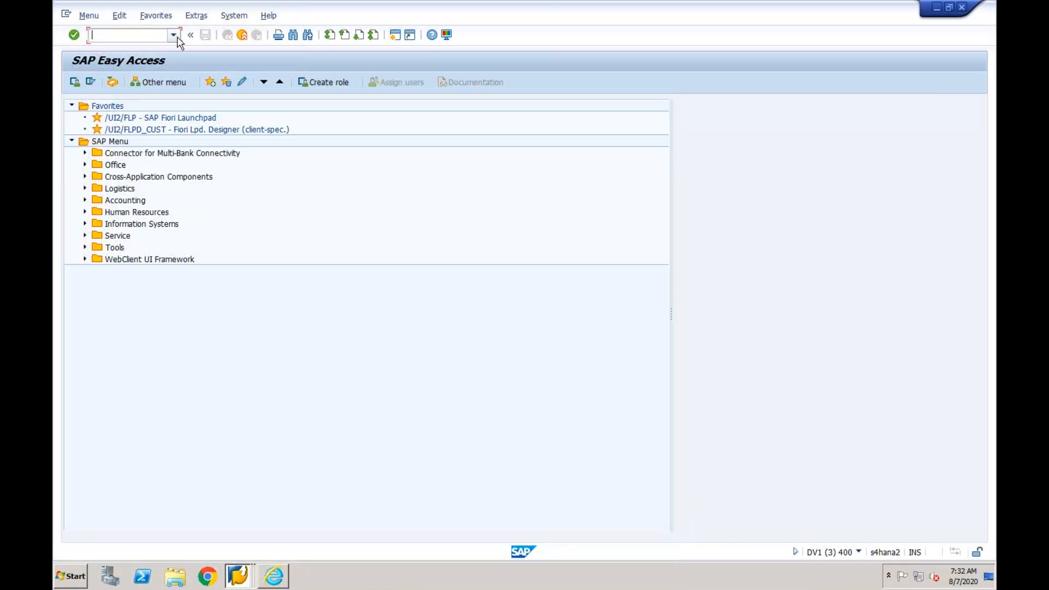
{"action": "left_click", "coordinate": [173, 35]}
{"action": "left_click", "coordinate": [143, 123]}
{"action": "key", "text": "Return"}
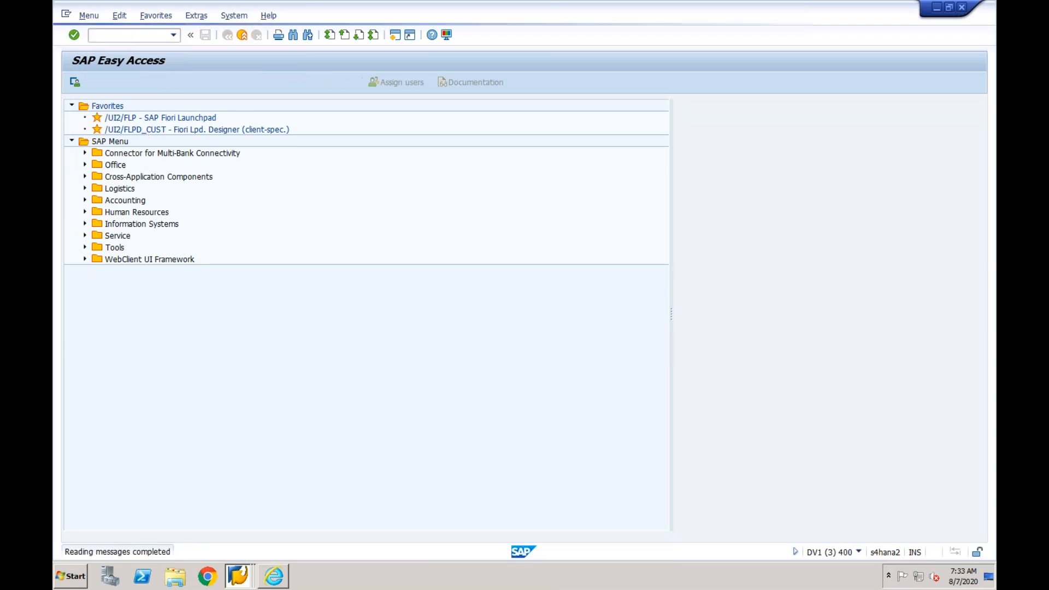
{"action": "left_click", "coordinate": [324, 138]}
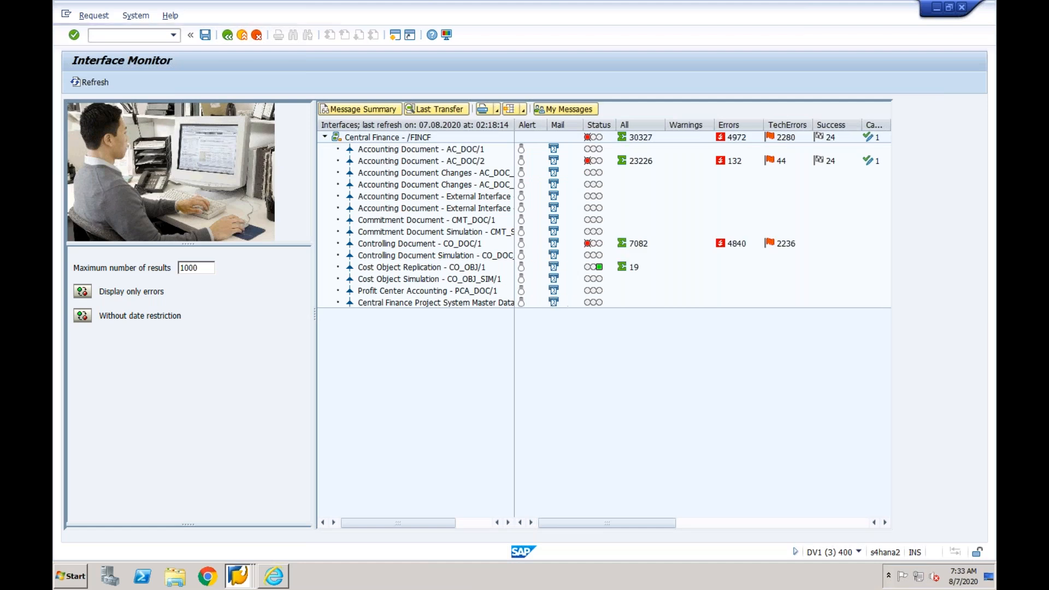
- Look through the Accounting Document AC_DOC/2 messages in Error Handling, then return to the Interface Monitor
{"action": "double_click", "coordinate": [420, 161]}
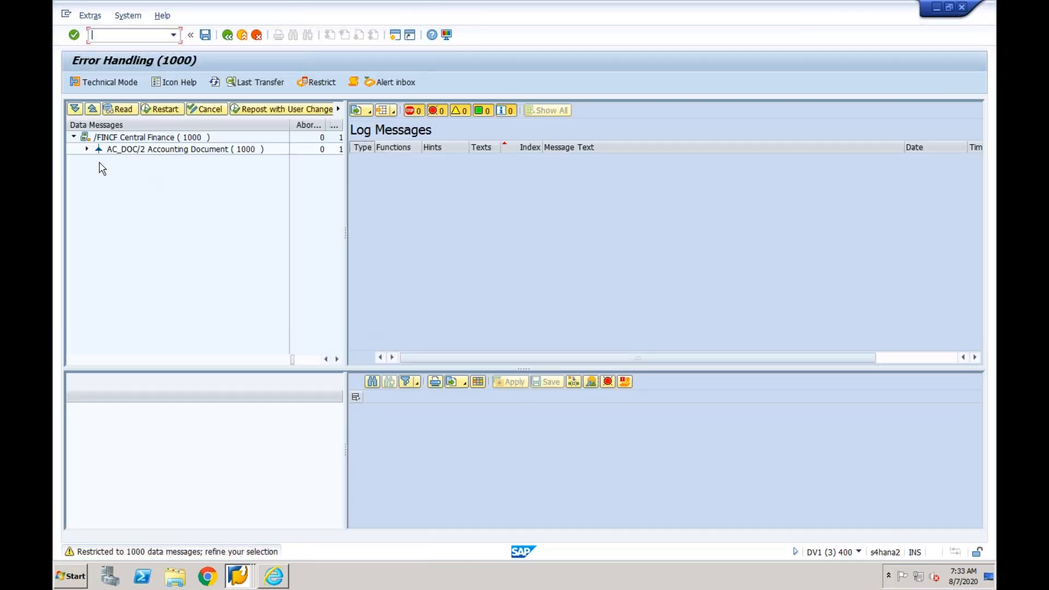
{"action": "left_click", "coordinate": [87, 150]}
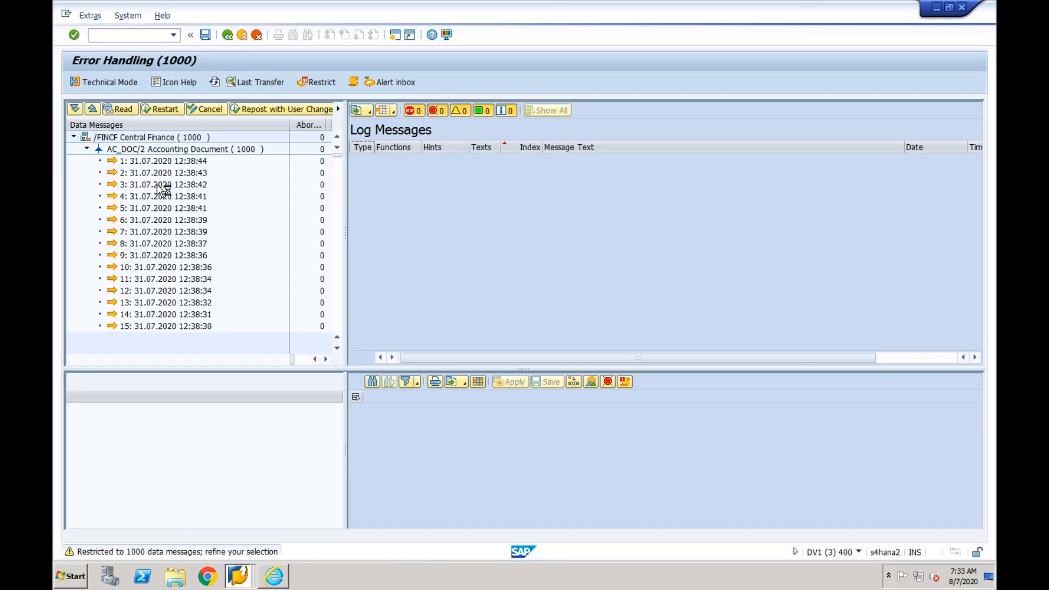
{"action": "left_click", "coordinate": [163, 162]}
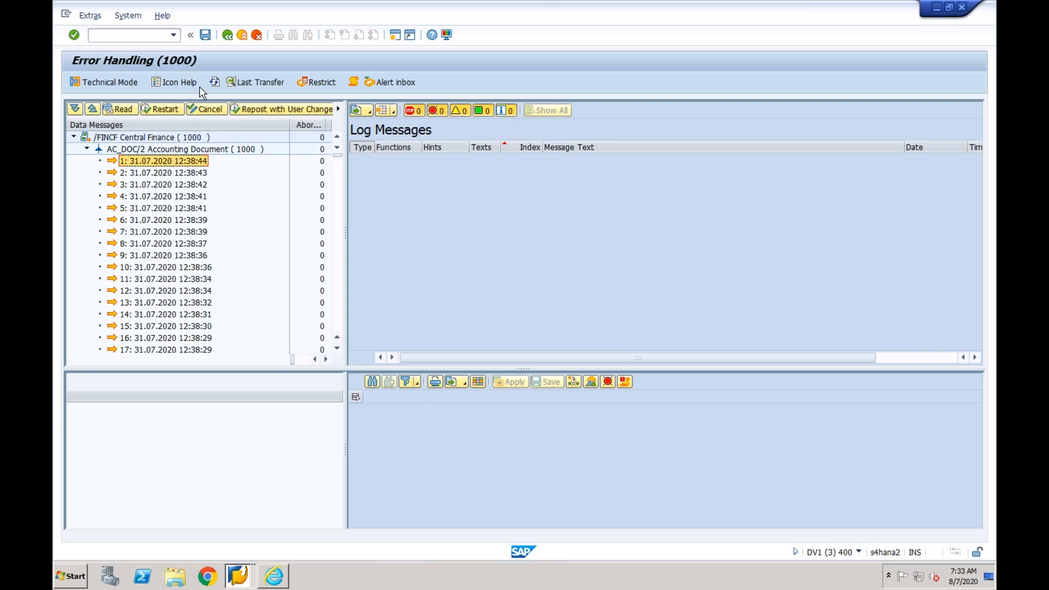
{"action": "left_click", "coordinate": [227, 36]}
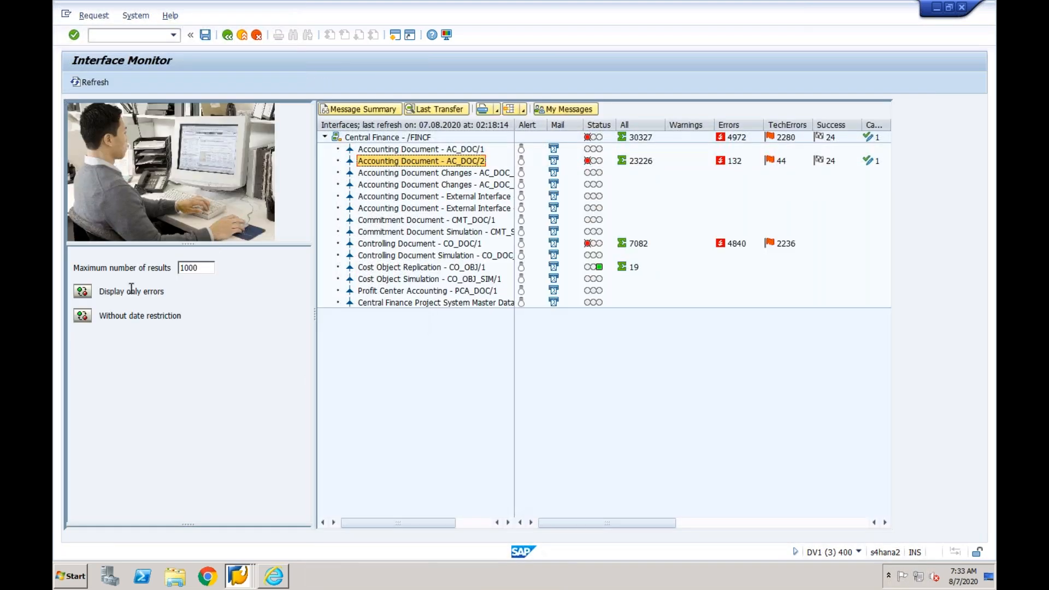
- Restrict the monitor to messages from 07.08.2020, refresh it and open the Accounting Document AC_DOC/2 messages
{"action": "left_click", "coordinate": [83, 317]}
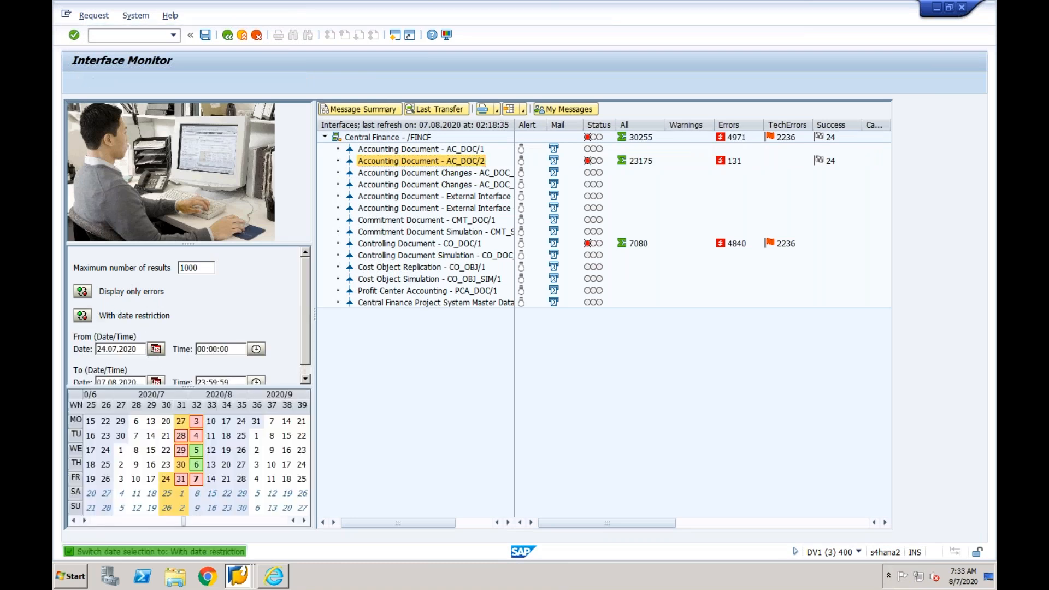
{"action": "left_click", "coordinate": [156, 349]}
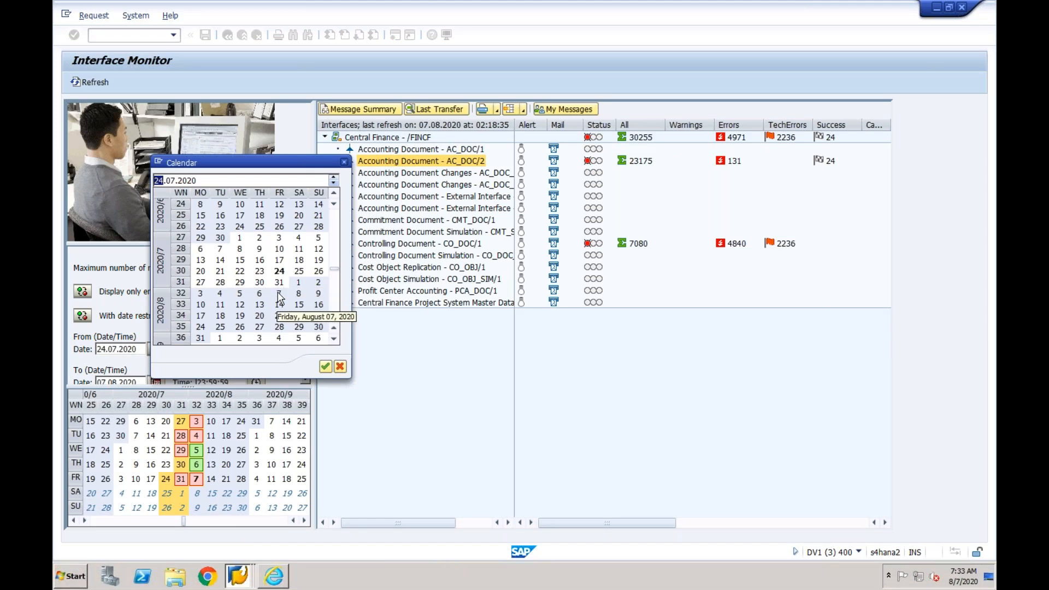
{"action": "double_click", "coordinate": [280, 296]}
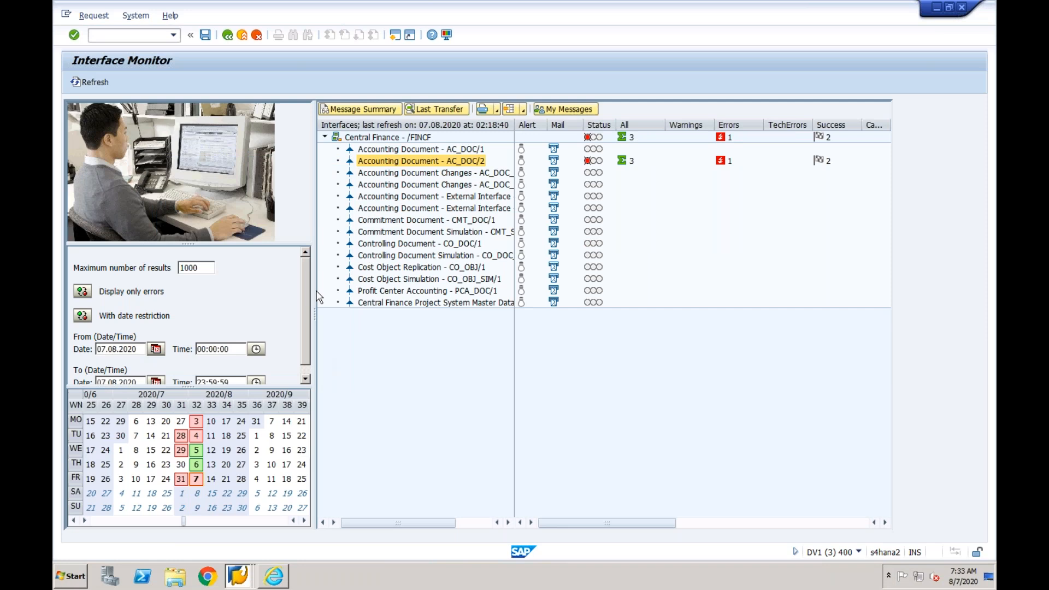
{"action": "left_click", "coordinate": [96, 83]}
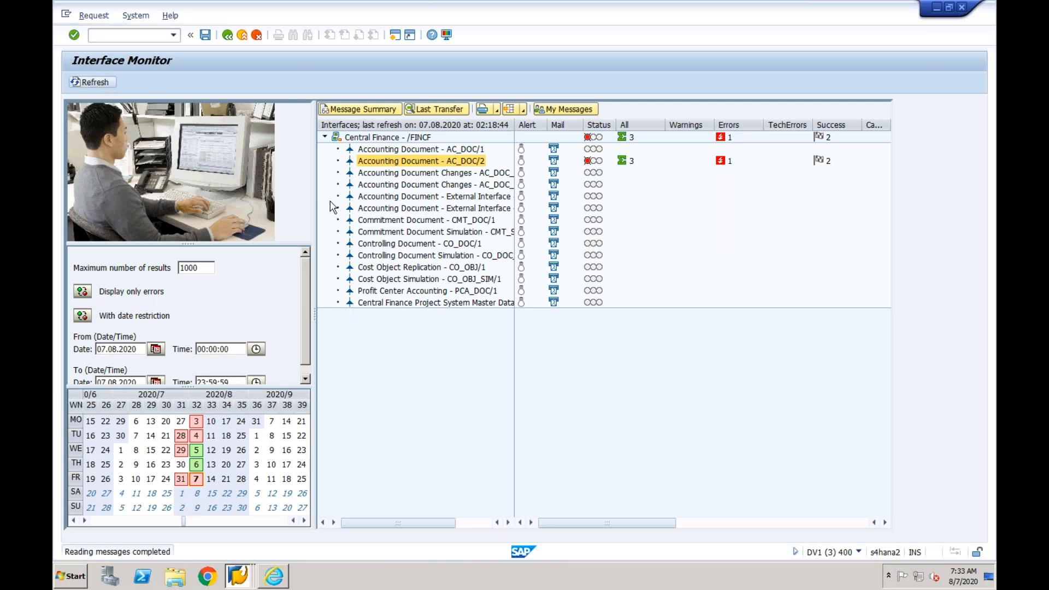
{"action": "double_click", "coordinate": [361, 164]}
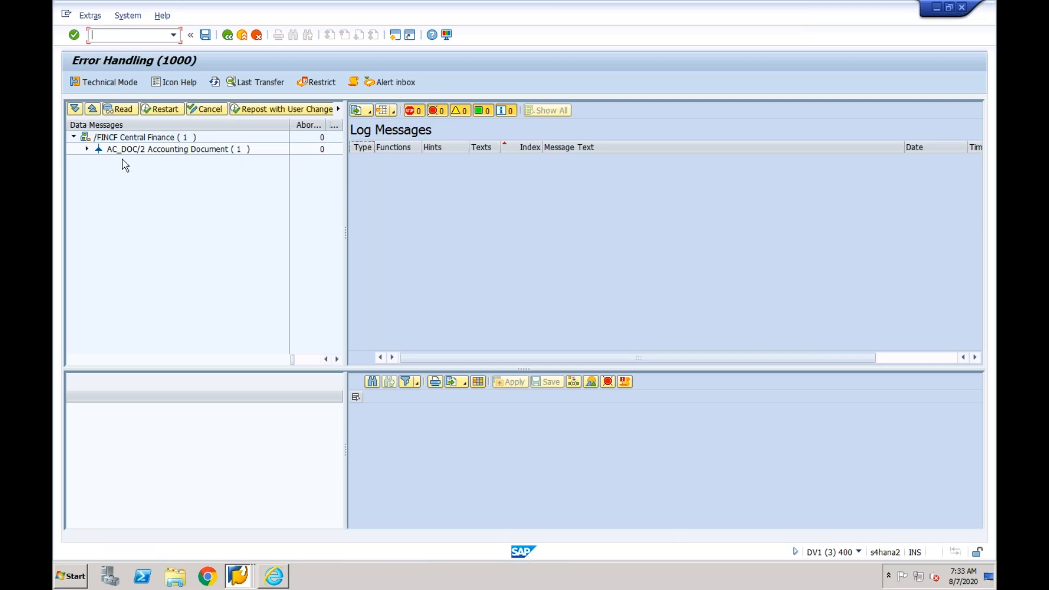
- Expand the AC_DOC/2 Accounting Document messages, check the 07.08.2020 02:17:04 entry, and return to the Interface Monitor
{"action": "left_click", "coordinate": [86, 149]}
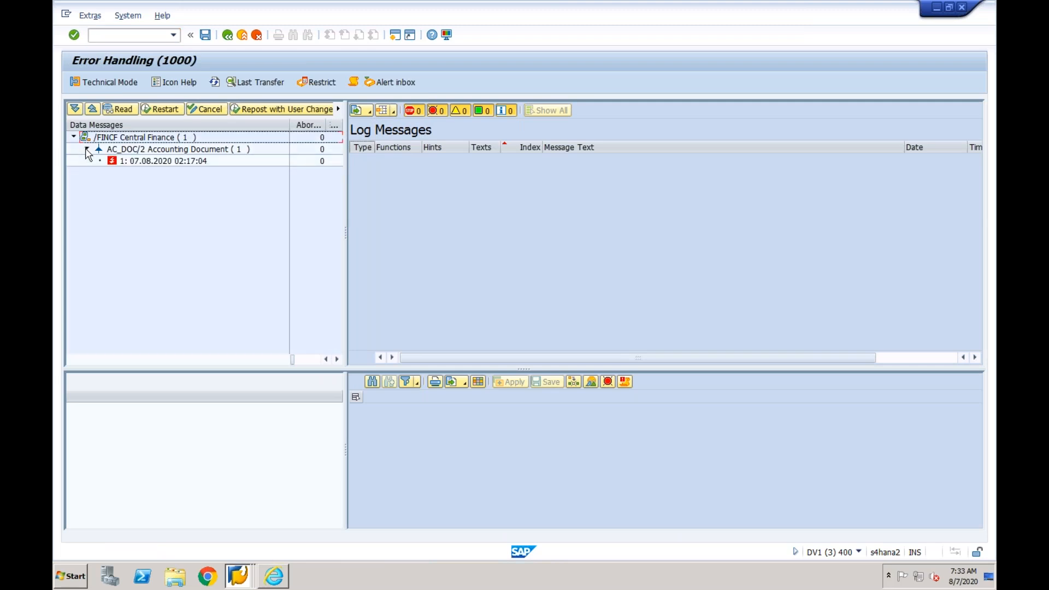
{"action": "left_click", "coordinate": [134, 161]}
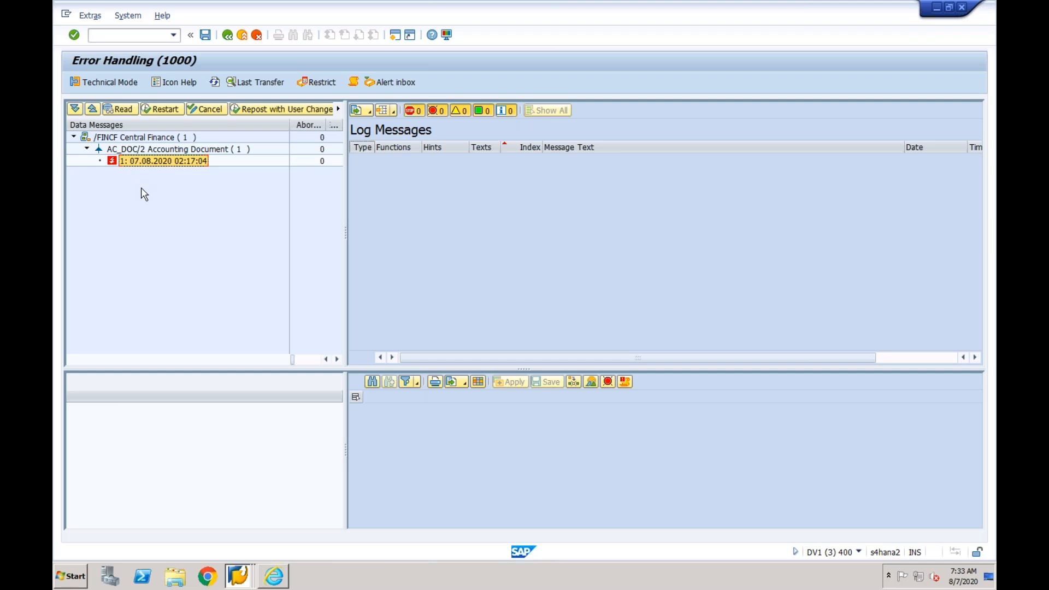
{"action": "left_click", "coordinate": [227, 35]}
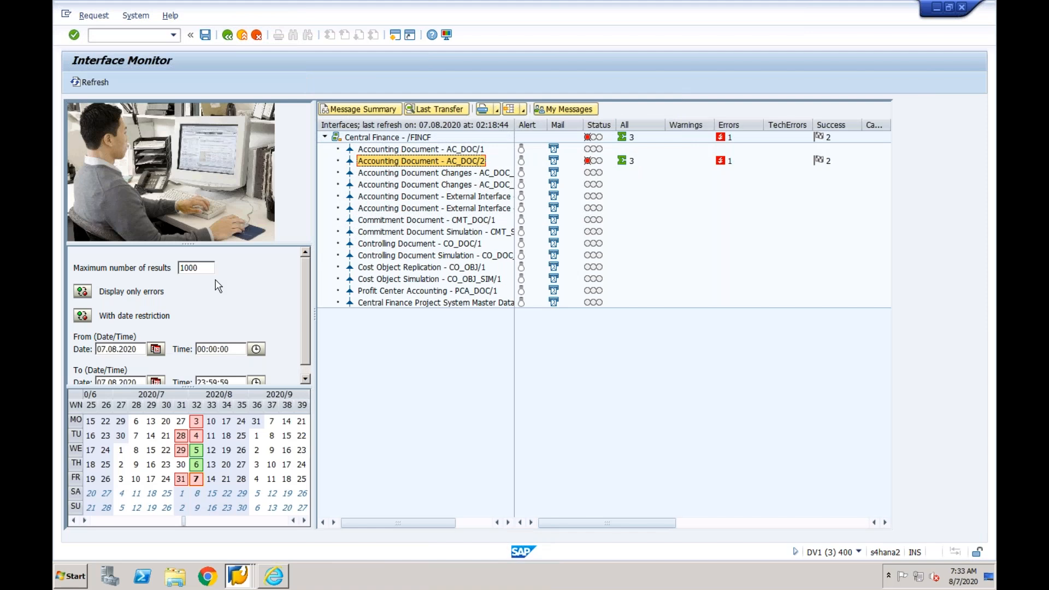
- Switch the Interface Monitor to display all messages, then open Accounting Document AC_DOC/2 and expand its message list
{"action": "left_click", "coordinate": [83, 292]}
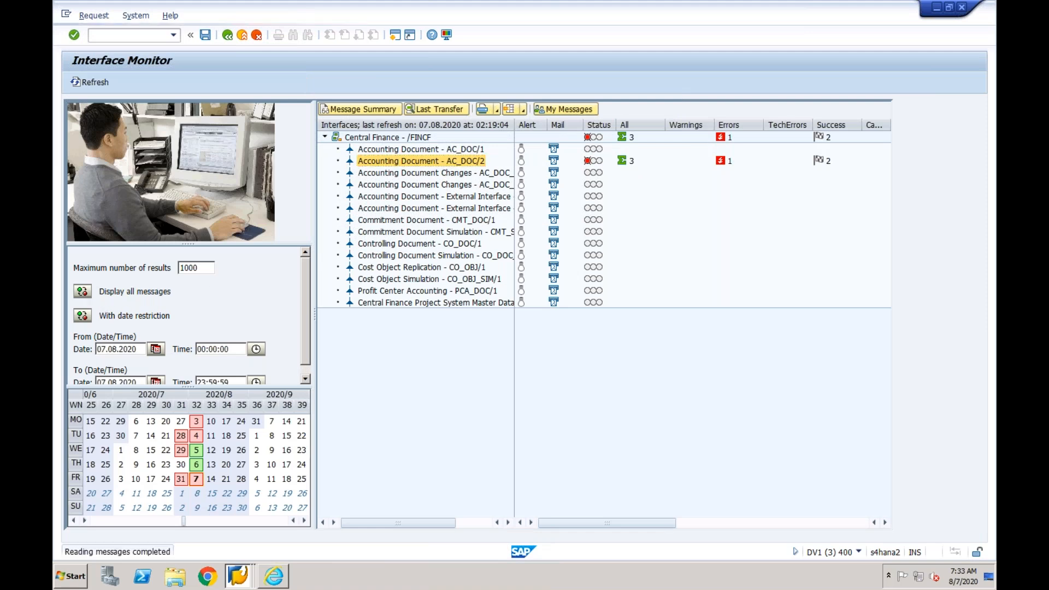
{"action": "double_click", "coordinate": [386, 161]}
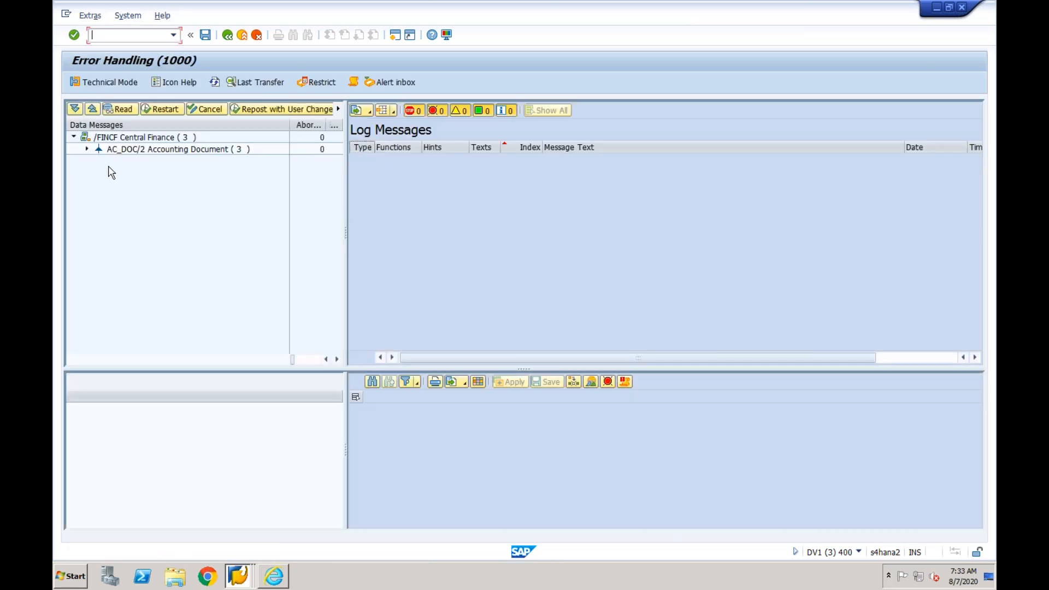
{"action": "left_click", "coordinate": [87, 149]}
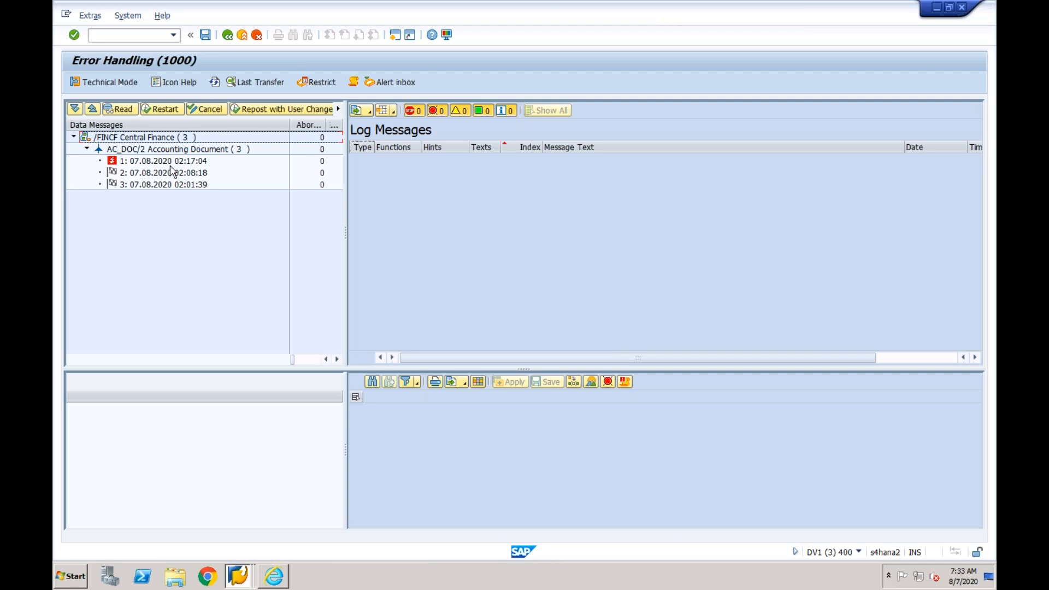
- Look through the three AC_DOC/2 messages of 07.08.2020 and display the log of the 02:17:04 one
{"action": "left_click", "coordinate": [183, 162]}
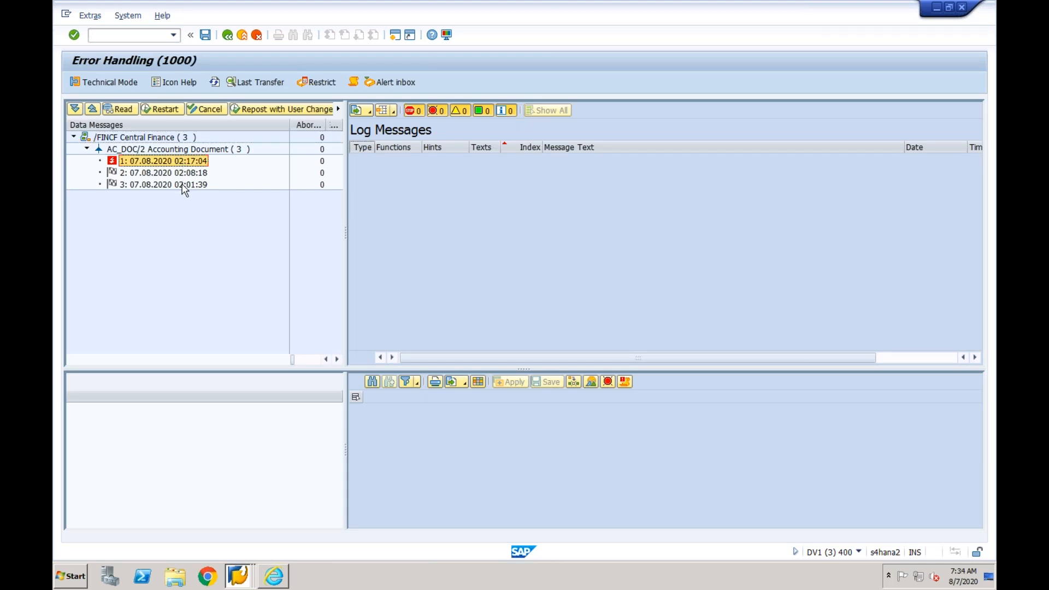
{"action": "left_click", "coordinate": [183, 186]}
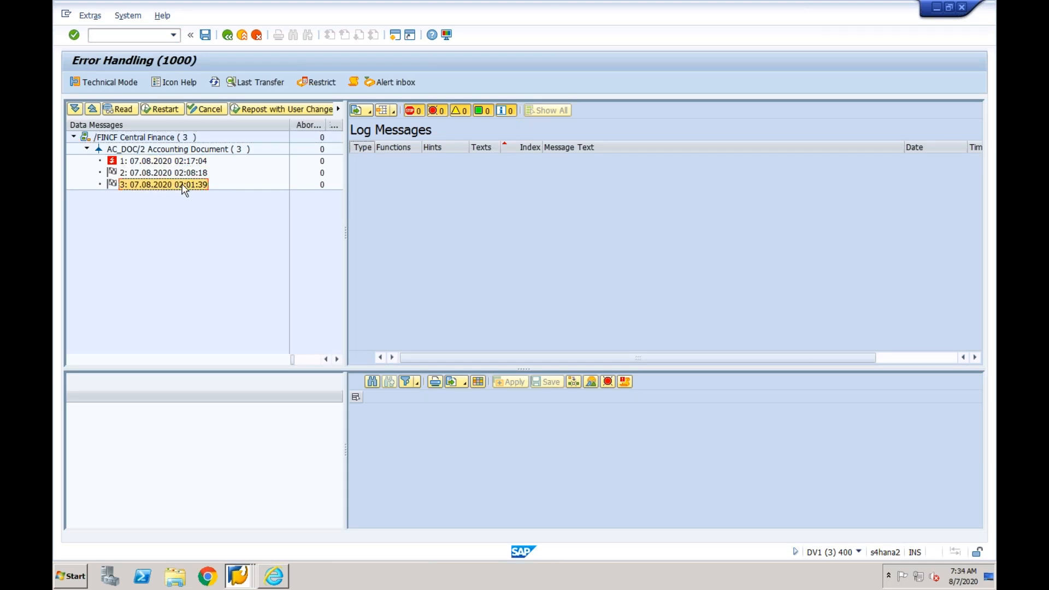
{"action": "left_click", "coordinate": [185, 176]}
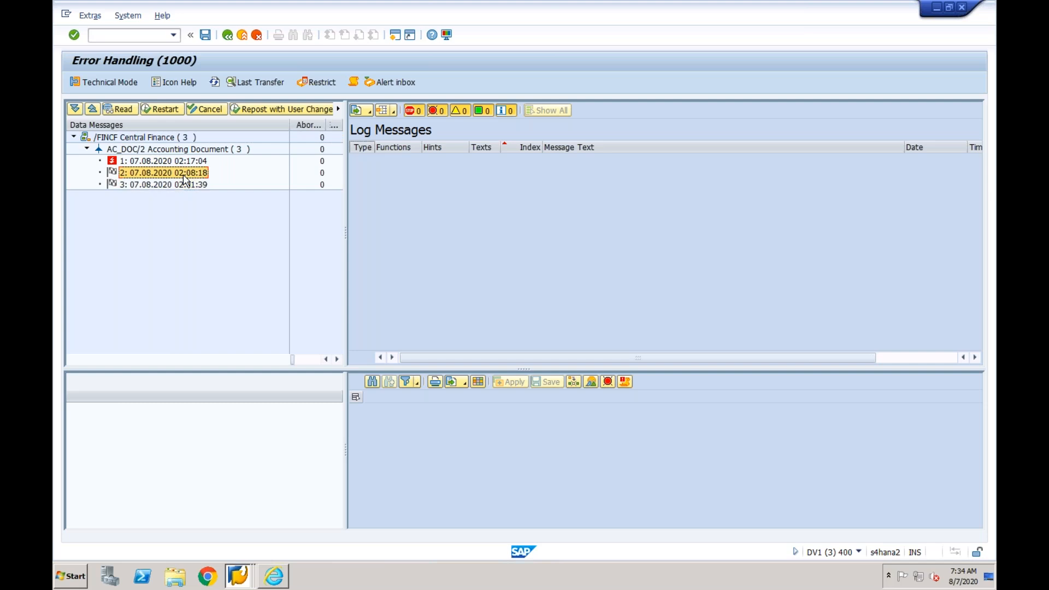
{"action": "left_click", "coordinate": [183, 164]}
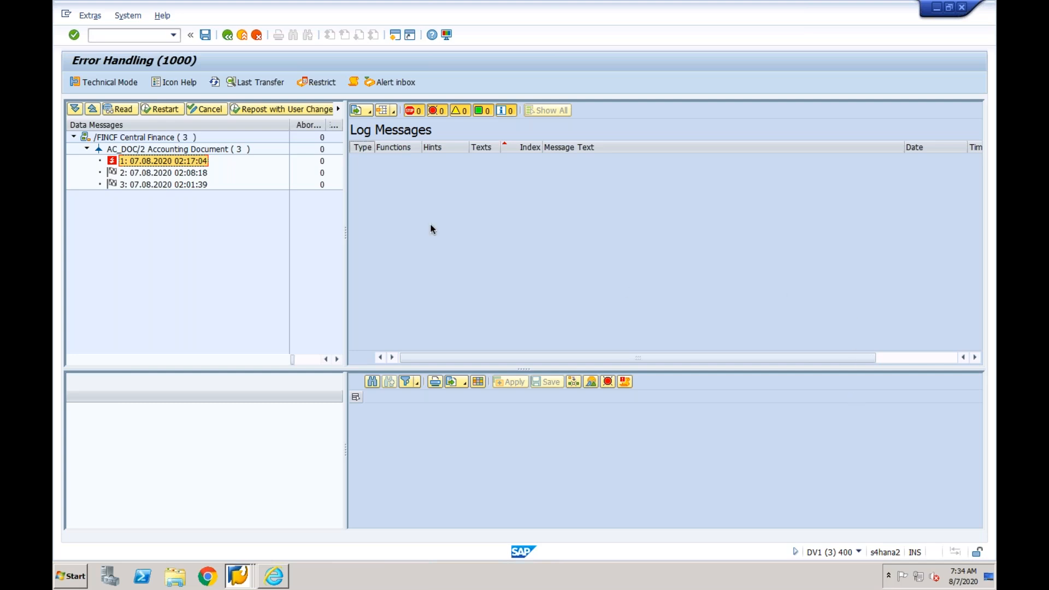
{"action": "double_click", "coordinate": [198, 162]}
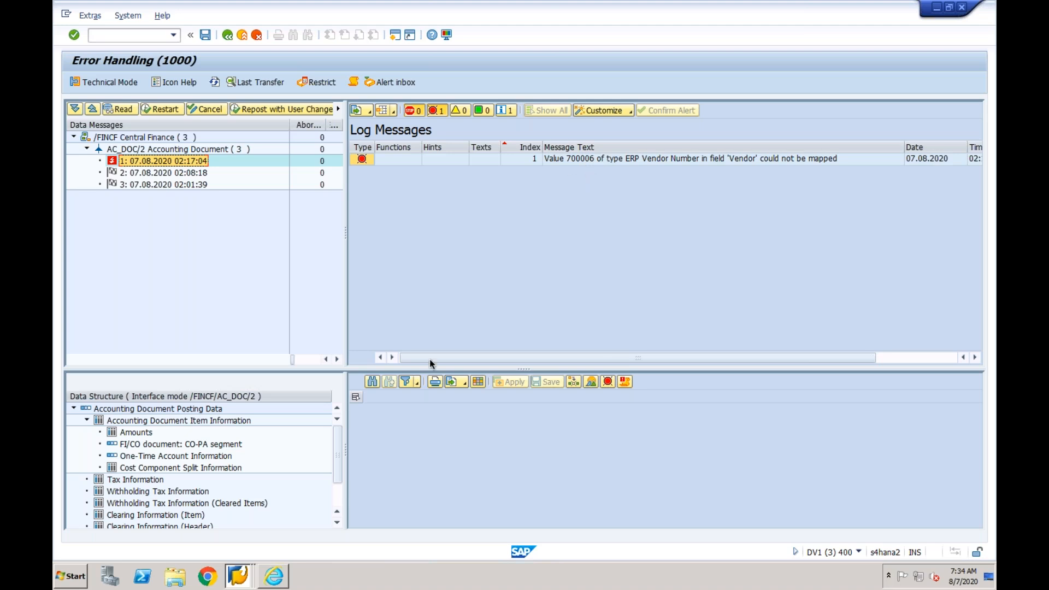
- Switch to the Key Mapping page in Internet Explorer and show the EPXCLNT800 supplier mapping for the unmapped vendor number from the error log
{"action": "left_click", "coordinate": [274, 577]}
{"action": "left_click", "coordinate": [384, 167]}
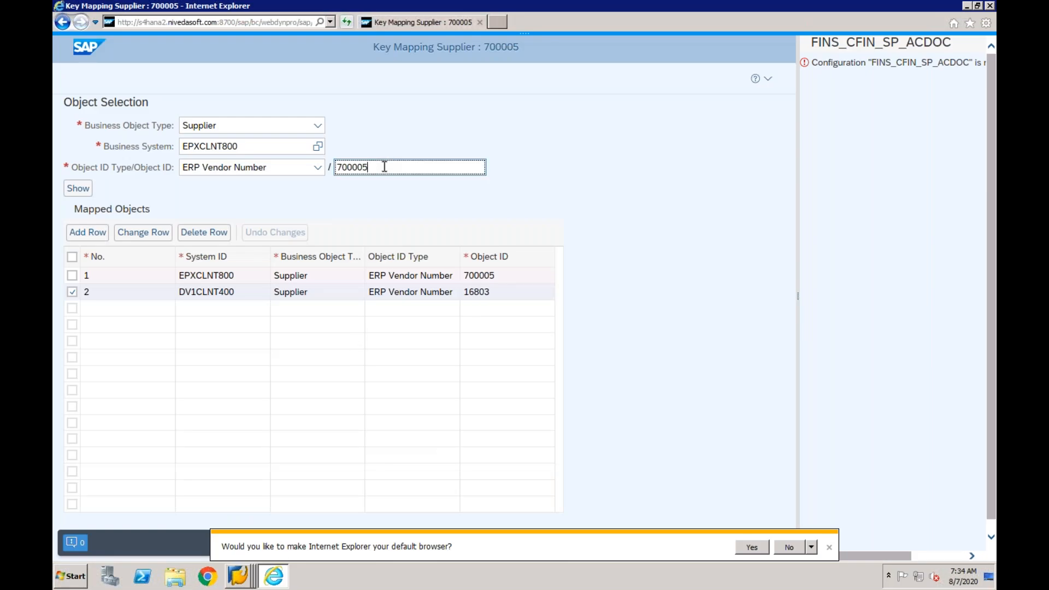
{"action": "key", "text": "BackSpace"}
{"action": "type", "text": "6"}
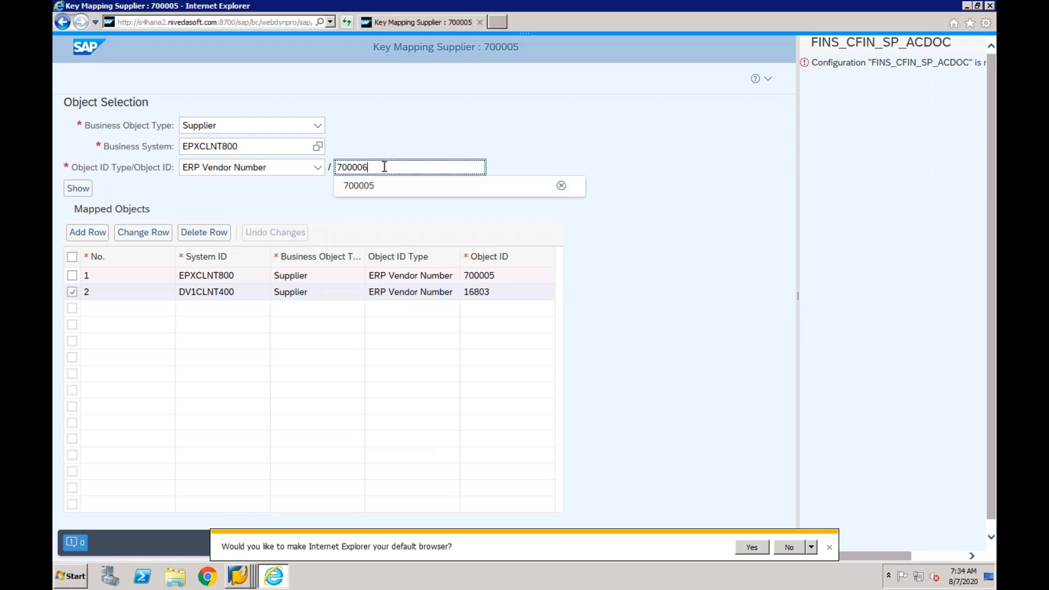
{"action": "left_click", "coordinate": [76, 189]}
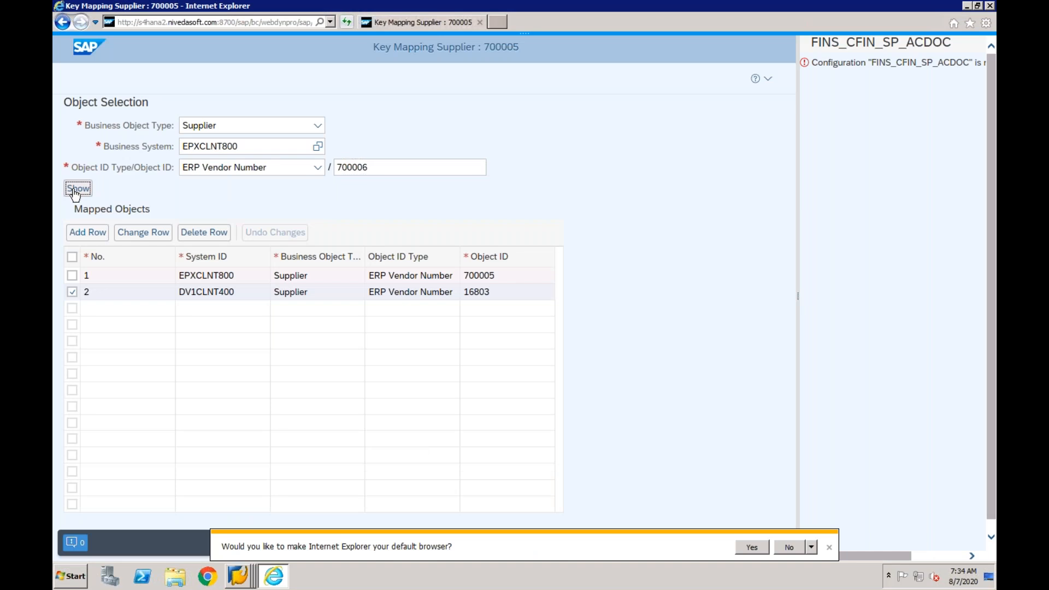
- Add a row to the supplier's mapped objects and set its system ID to DV1CLNT400
{"action": "left_click", "coordinate": [83, 235]}
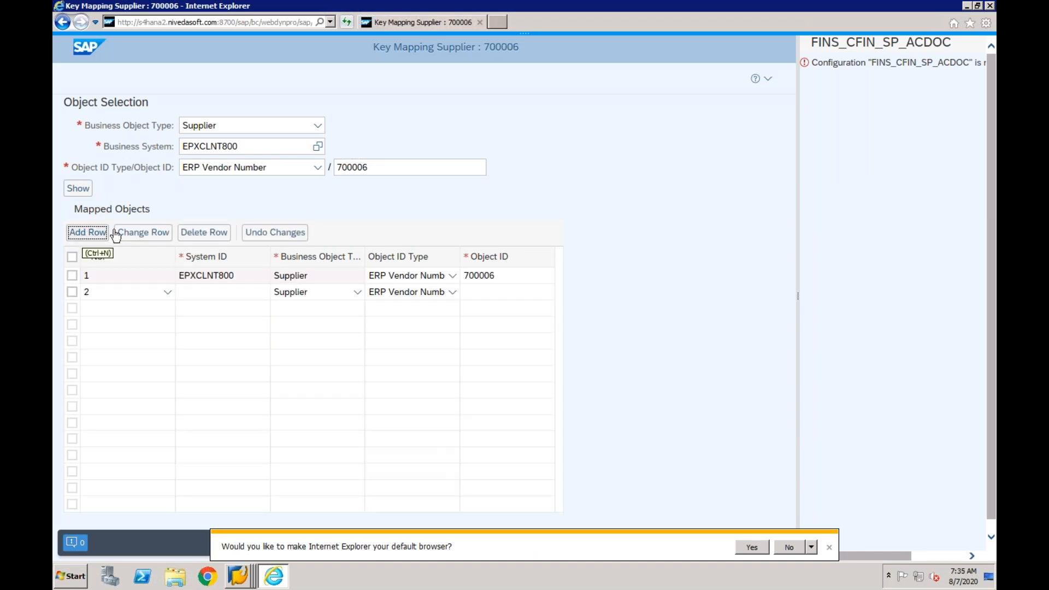
{"action": "left_click", "coordinate": [208, 293]}
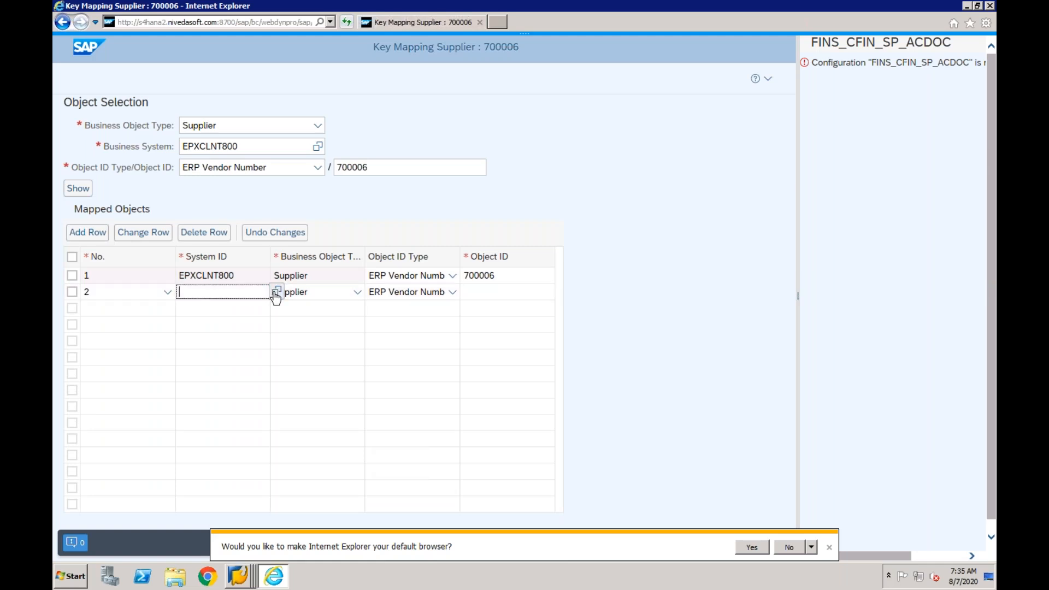
{"action": "left_click", "coordinate": [276, 293]}
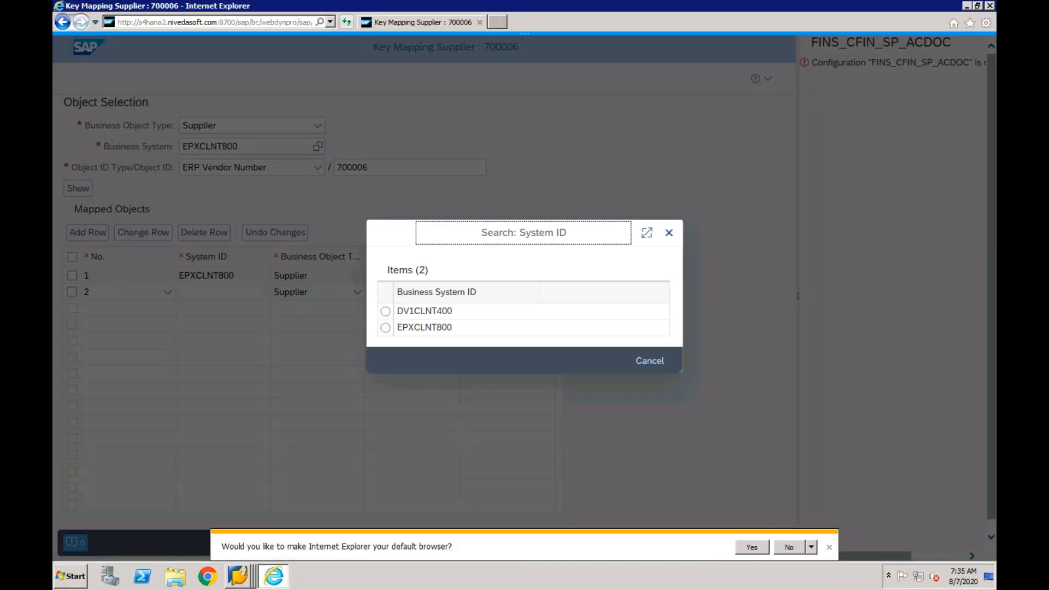
{"action": "left_click", "coordinate": [386, 311]}
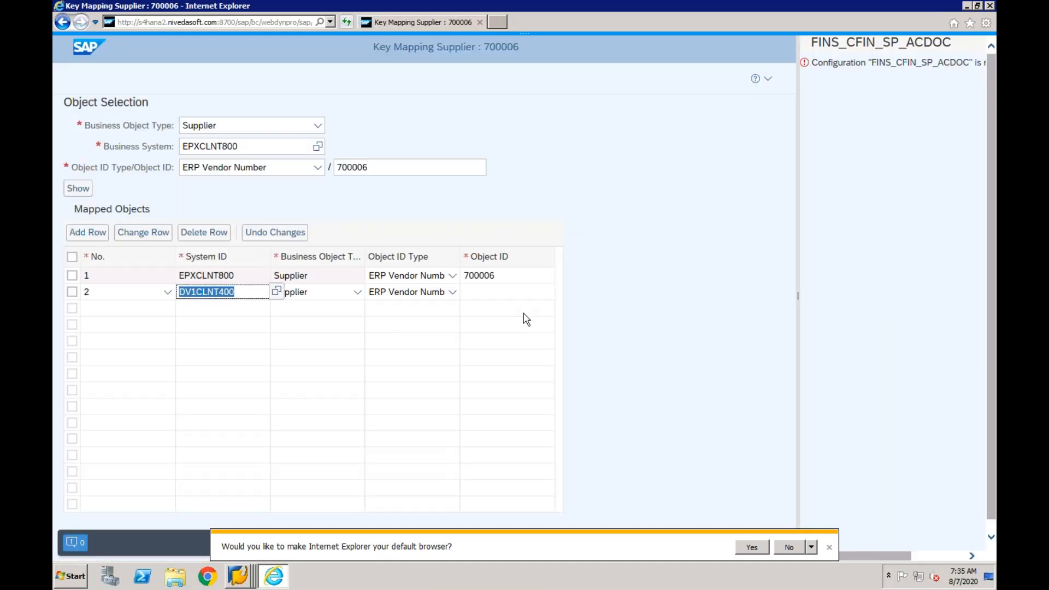
{"action": "left_click", "coordinate": [483, 295]}
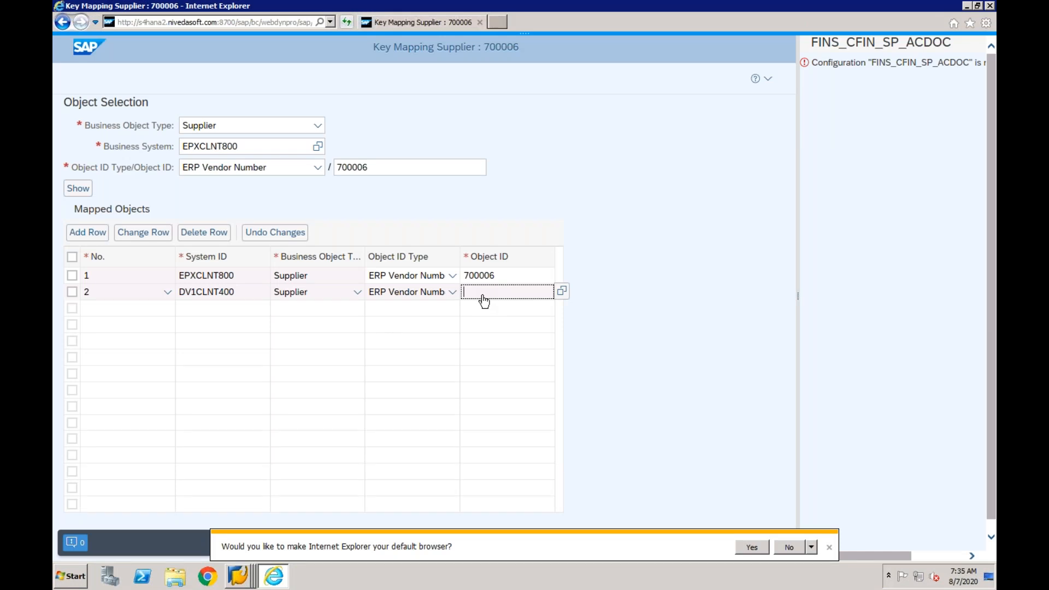
{"action": "left_click", "coordinate": [419, 169]}
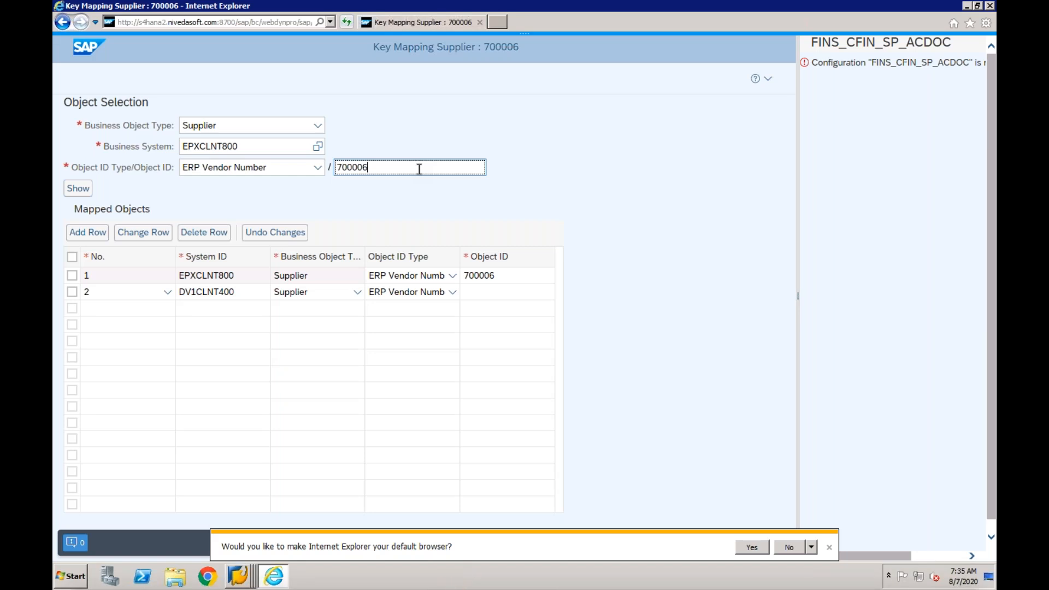
{"action": "left_click", "coordinate": [503, 294]}
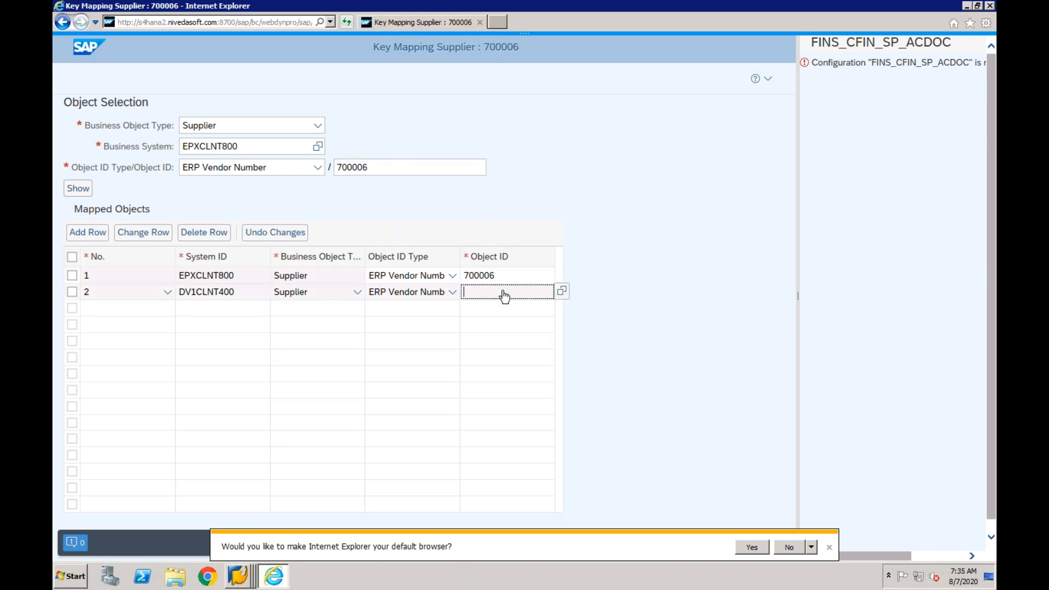
{"action": "left_click", "coordinate": [562, 293]}
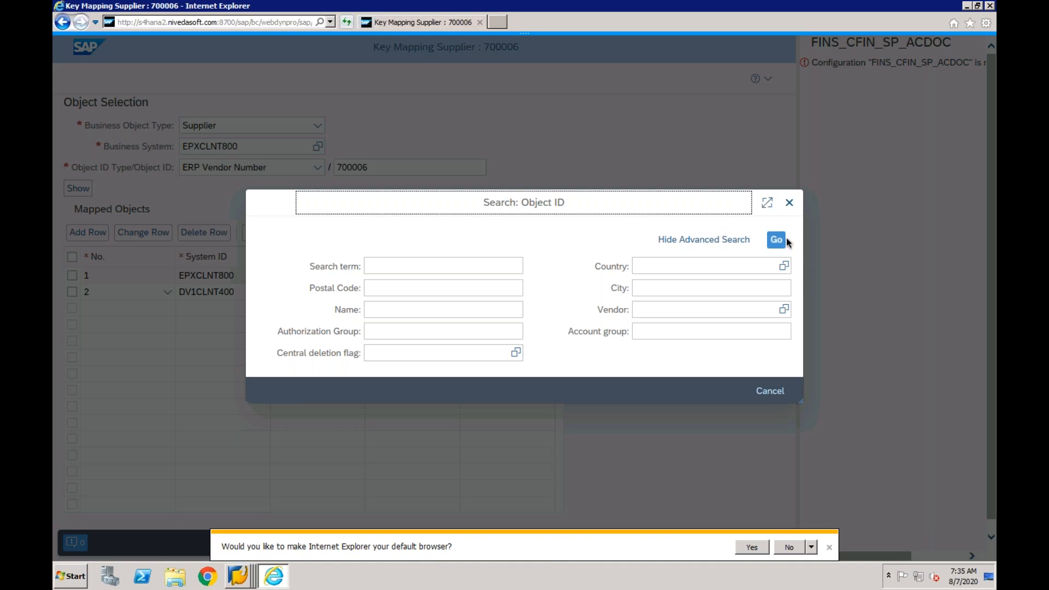
{"action": "left_click", "coordinate": [788, 205]}
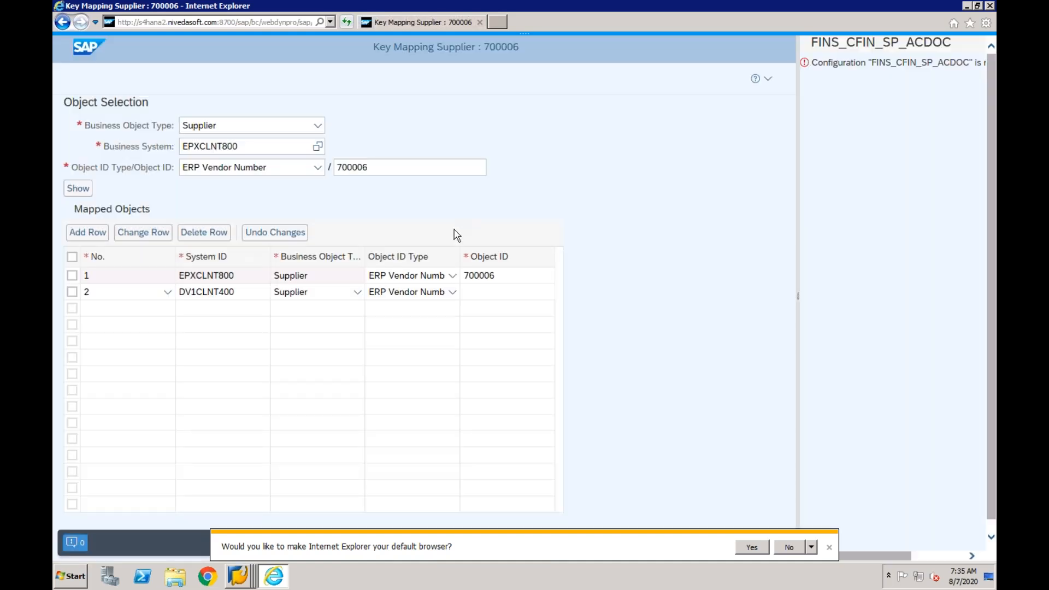
- Switch to SAP GUI's Document List and open the latest CF03 vendor invoice of 07.08.2020 to look up its vendor account
{"action": "right_click", "coordinate": [247, 571]}
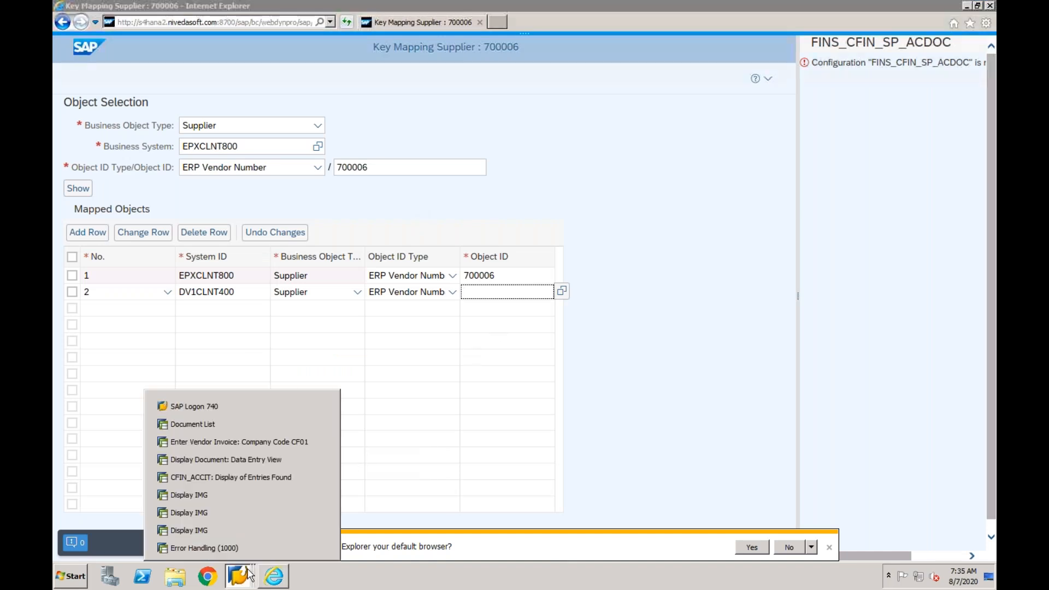
{"action": "left_click", "coordinate": [257, 424]}
{"action": "double_click", "coordinate": [336, 243]}
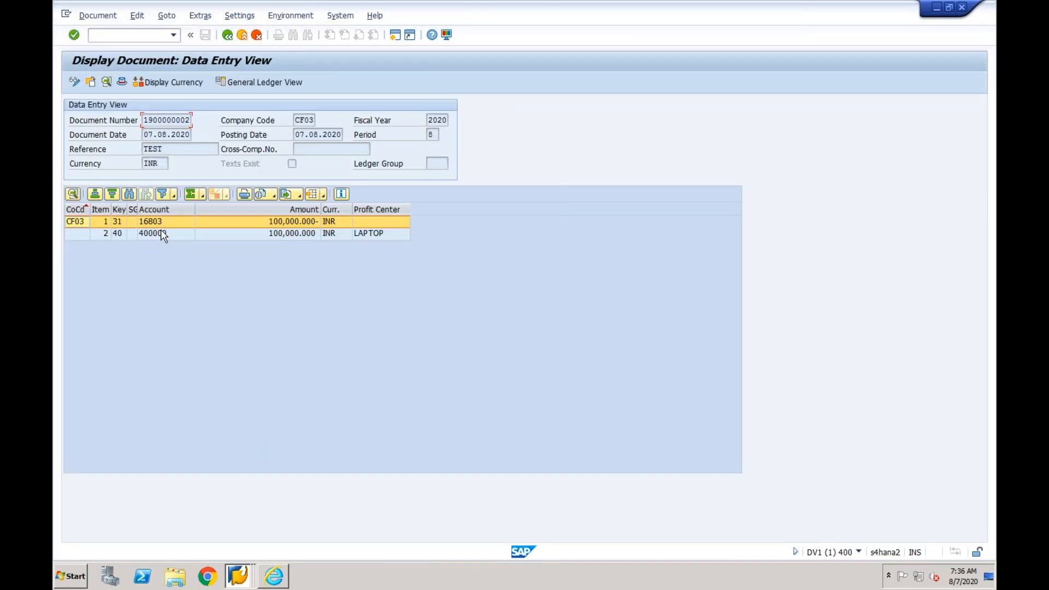
- Back on the Key Mapping page, enter the CF03 invoice's vendor account as the DV1CLNT400 row's object ID and save the mapping
{"action": "left_click", "coordinate": [273, 576]}
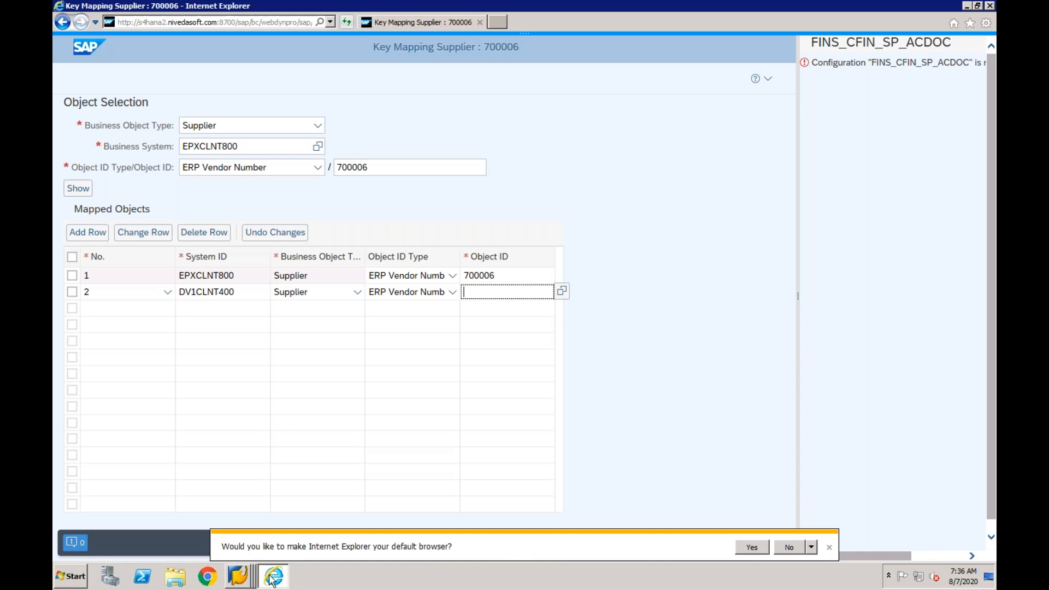
{"action": "type", "text": "16"}
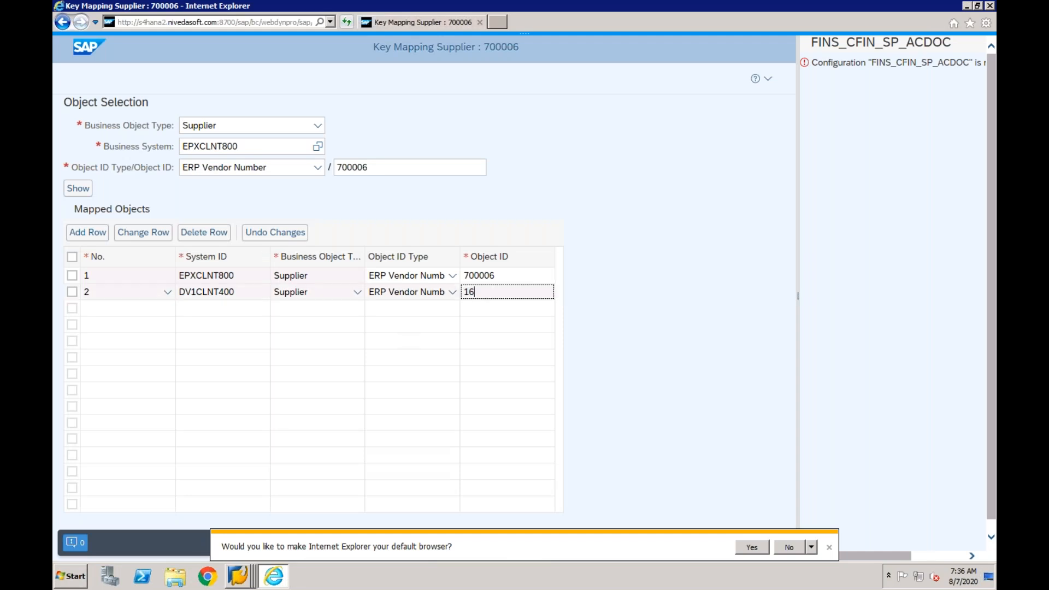
{"action": "type", "text": "803"}
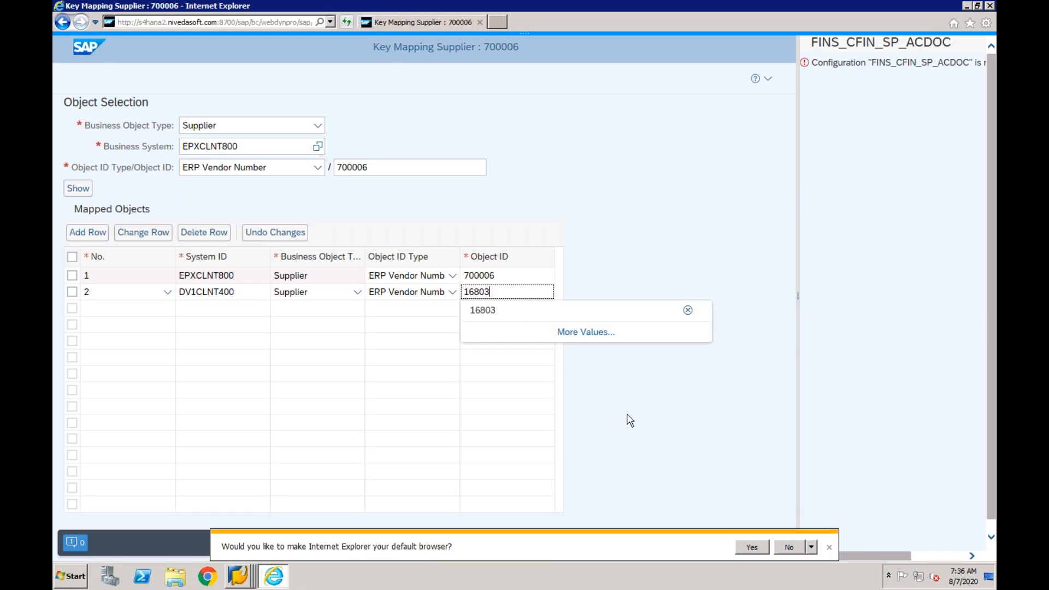
{"action": "left_click", "coordinate": [829, 546]}
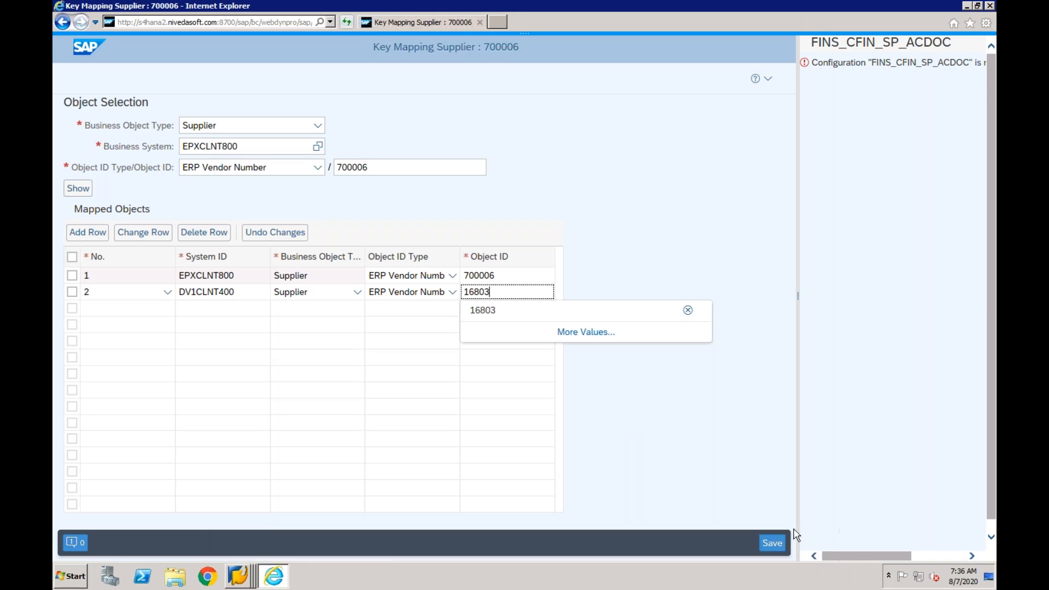
{"action": "left_click", "coordinate": [770, 542]}
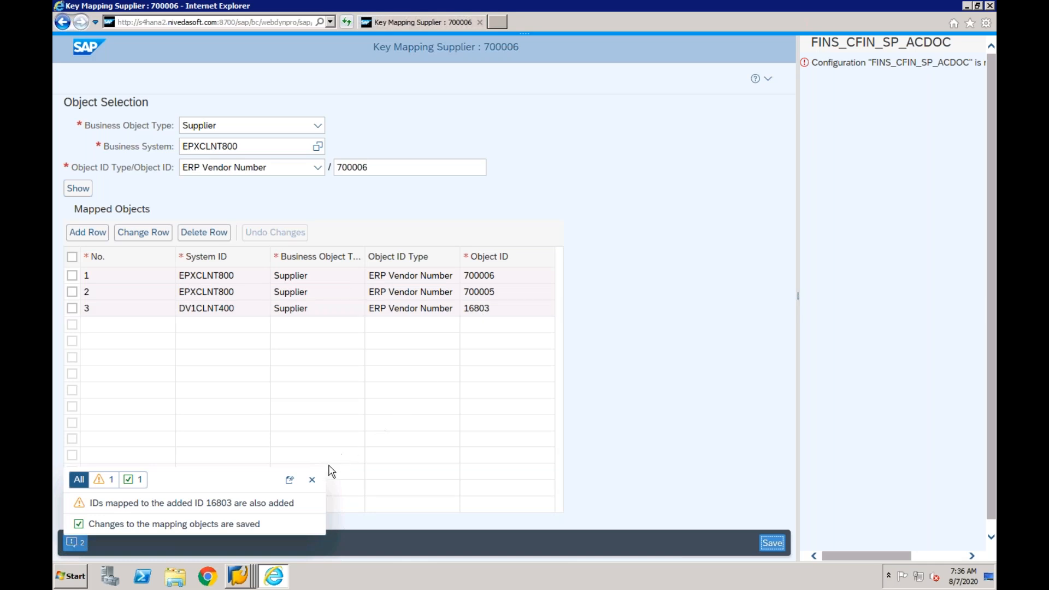
{"action": "left_click", "coordinate": [312, 479]}
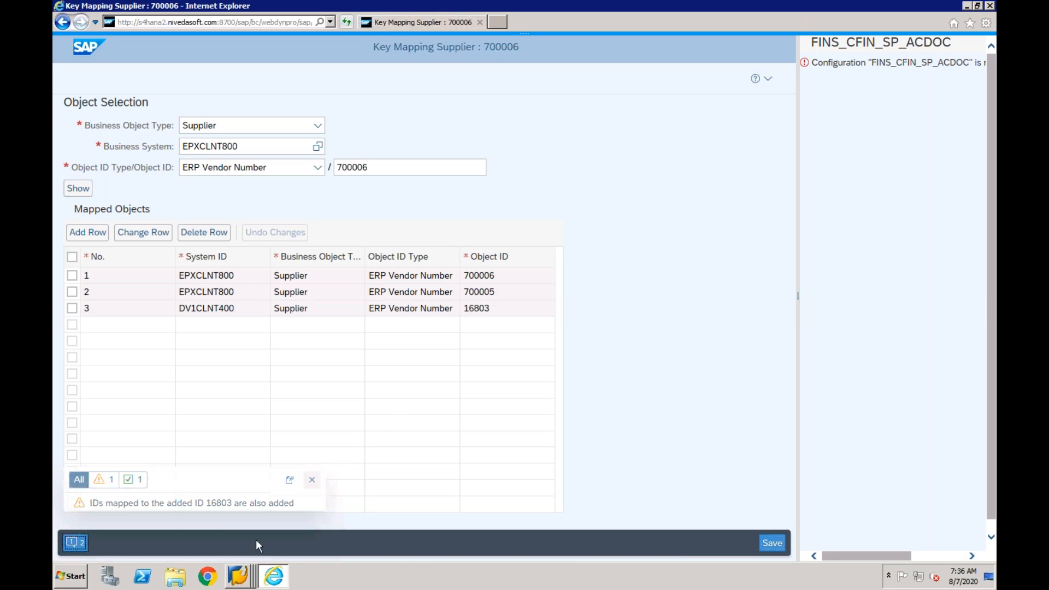
- Switch to the SAP Error Handling session and restart the AC_DOC/2 message of 07.08.2020 02:17:04
{"action": "left_click", "coordinate": [237, 575]}
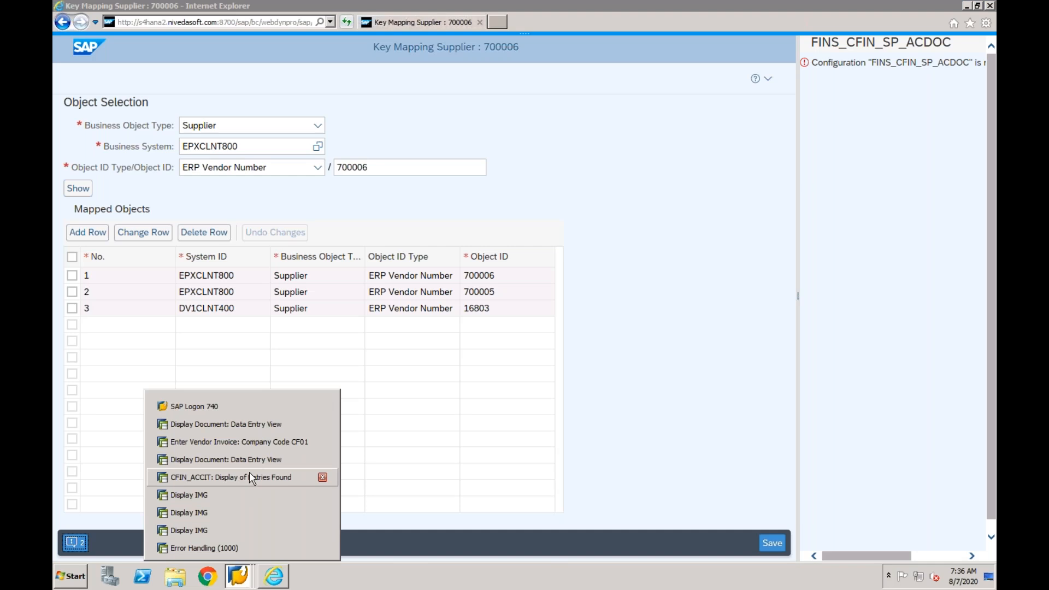
{"action": "left_click", "coordinate": [234, 546]}
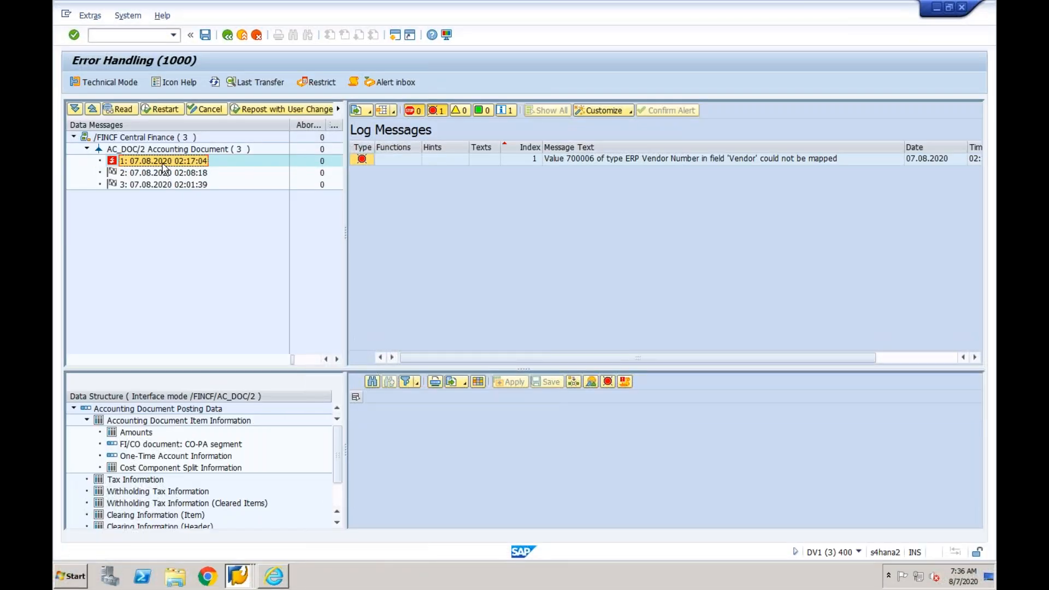
{"action": "left_click", "coordinate": [163, 109]}
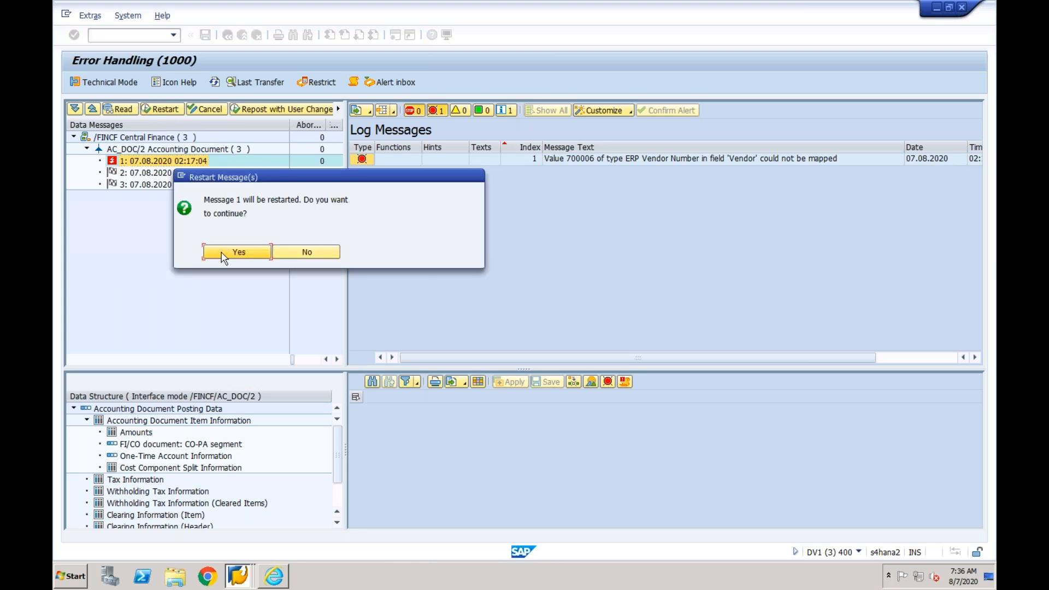
{"action": "left_click", "coordinate": [222, 256]}
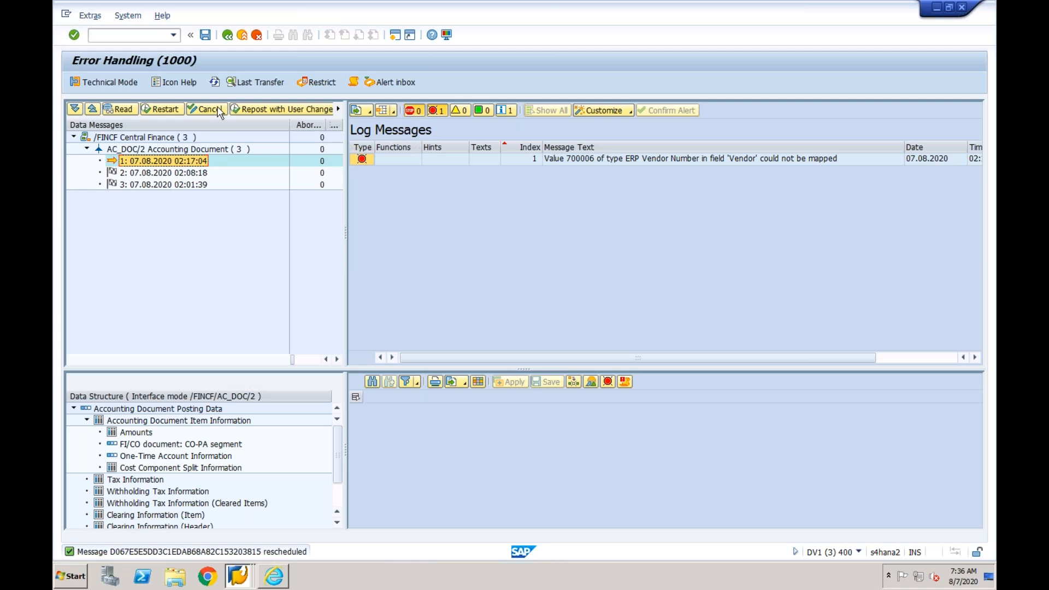
- Refresh the data messages, expand AC_DOC/2 Accounting Document and display the log of the 07.08.2020 02:17:04 message
{"action": "left_click", "coordinate": [214, 82]}
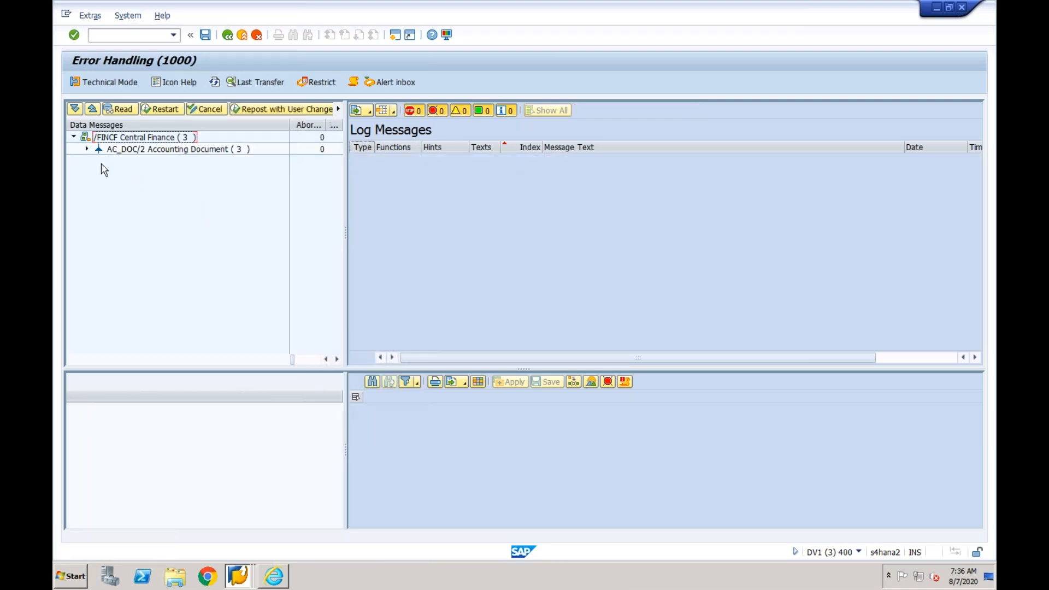
{"action": "left_click", "coordinate": [86, 150]}
{"action": "left_click", "coordinate": [116, 162]}
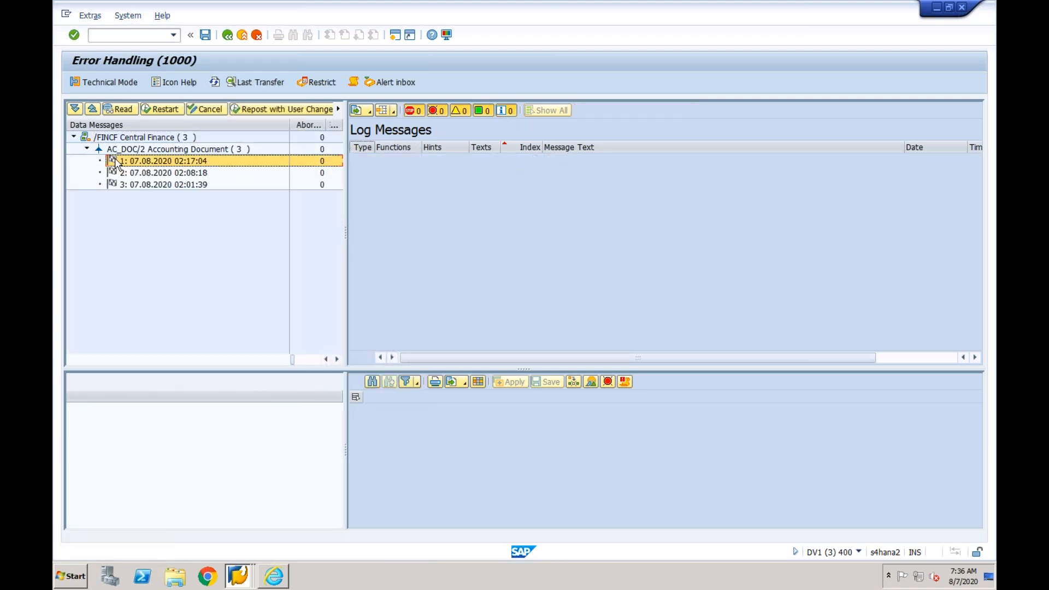
{"action": "double_click", "coordinate": [116, 162]}
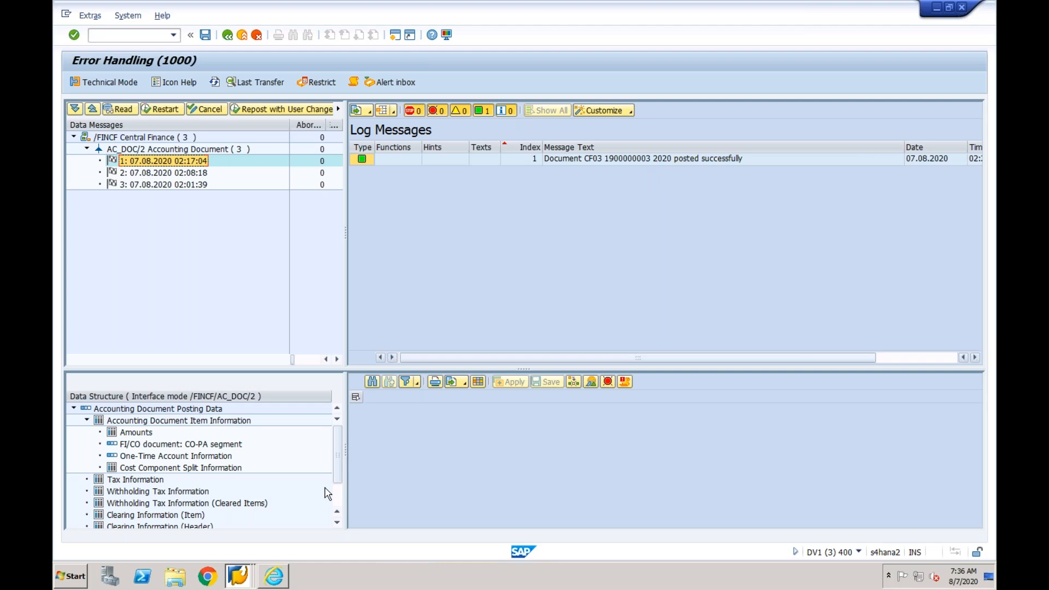
- Go back to the Document List selection from the displayed invoice and rerun it for company code CF03 and logical system EPXCLNT800
{"action": "mouse_move", "coordinate": [239, 575]}
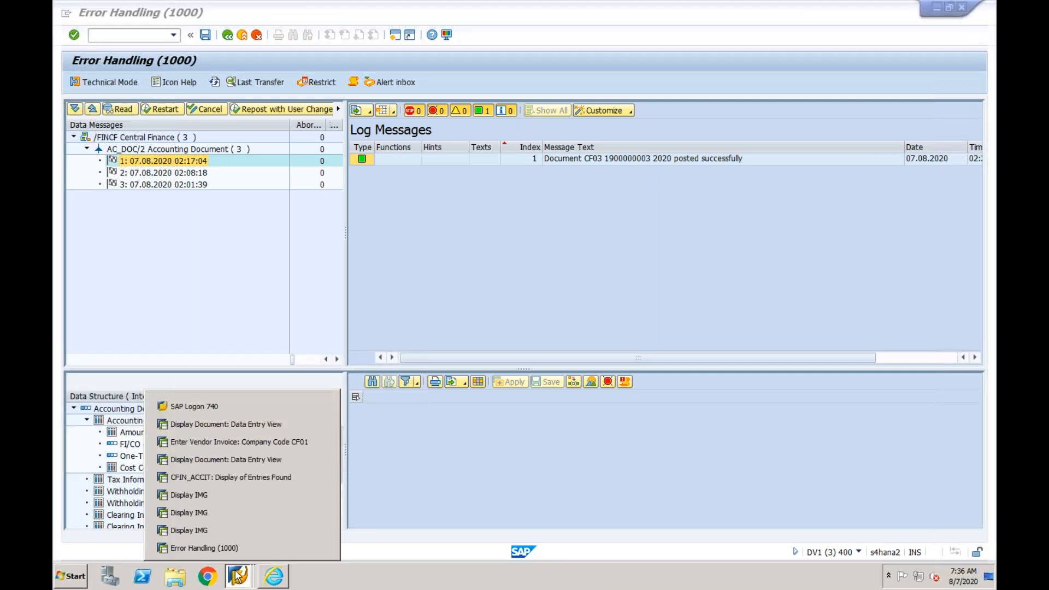
{"action": "left_click", "coordinate": [249, 420]}
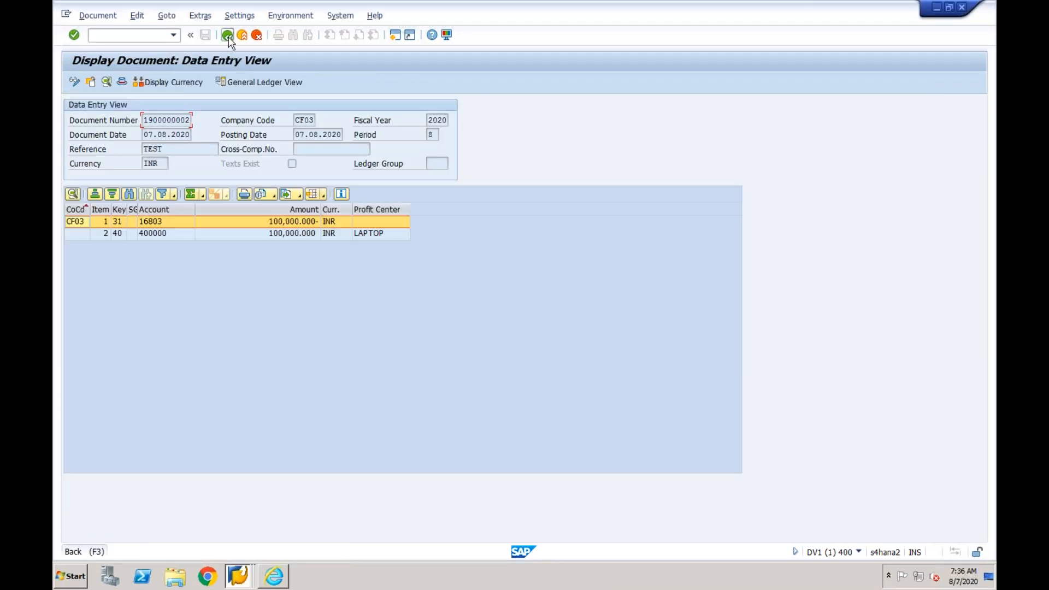
{"action": "left_click", "coordinate": [228, 36]}
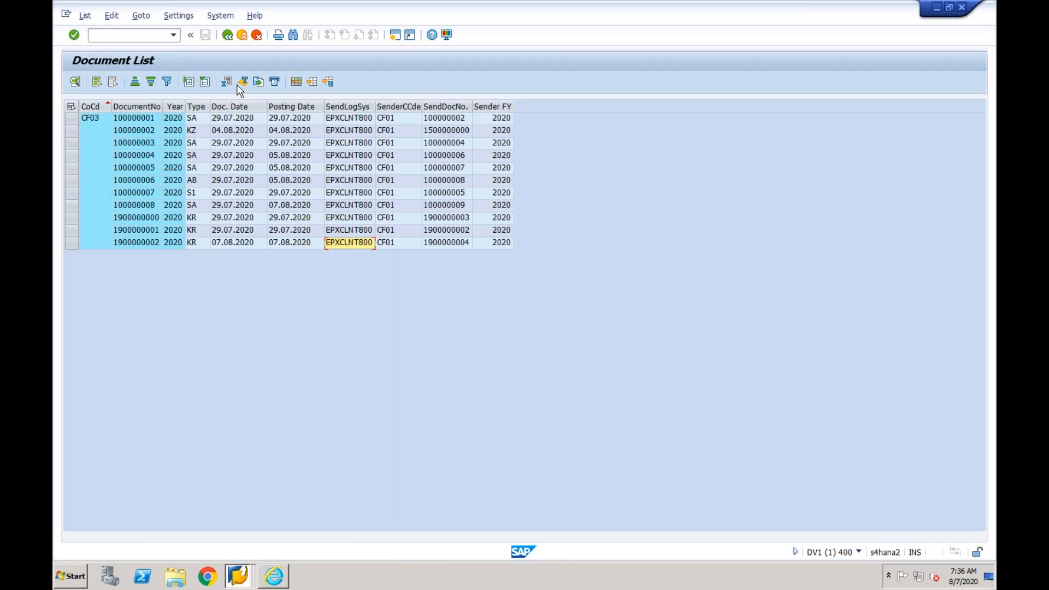
{"action": "left_click", "coordinate": [225, 40]}
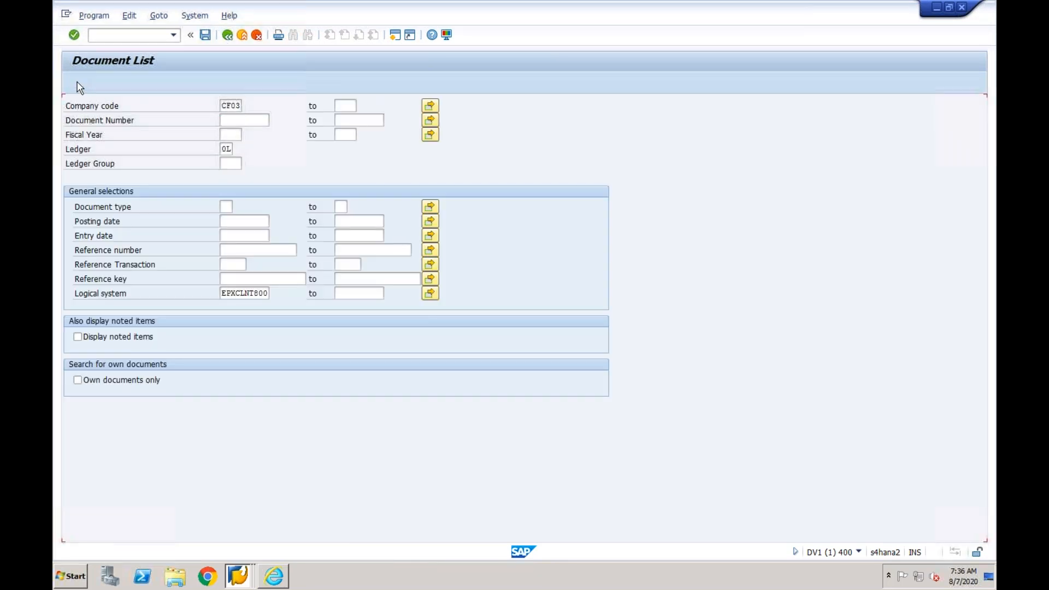
{"action": "key", "text": "F8"}
{"action": "key", "text": "Return"}
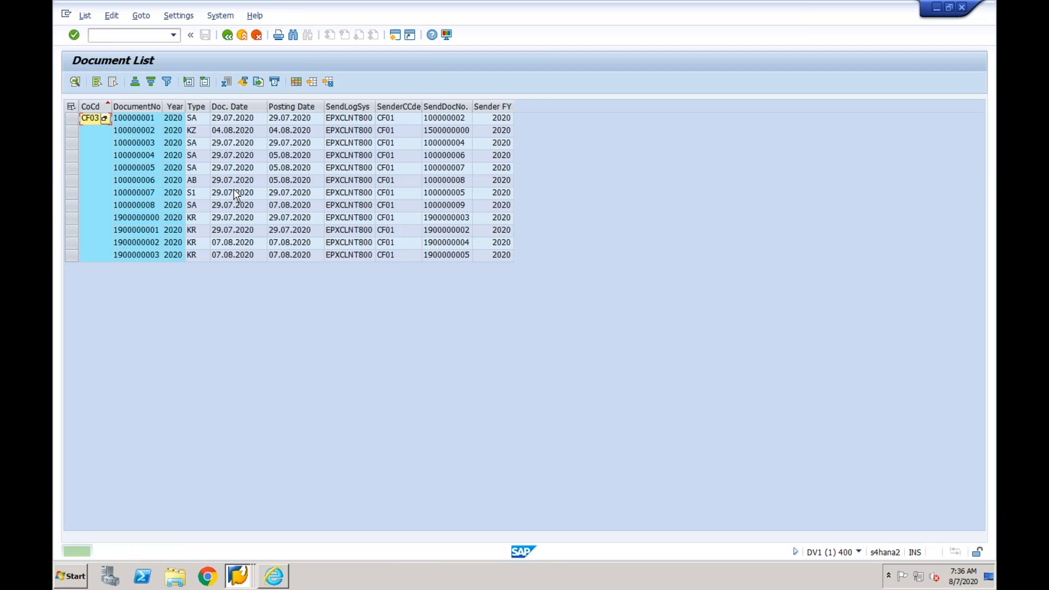
- Compare the document and sender document numbers of the newest CF03 entry, and open that document's data entry view
{"action": "left_click", "coordinate": [452, 256]}
{"action": "left_click", "coordinate": [144, 256]}
{"action": "left_click", "coordinate": [446, 257]}
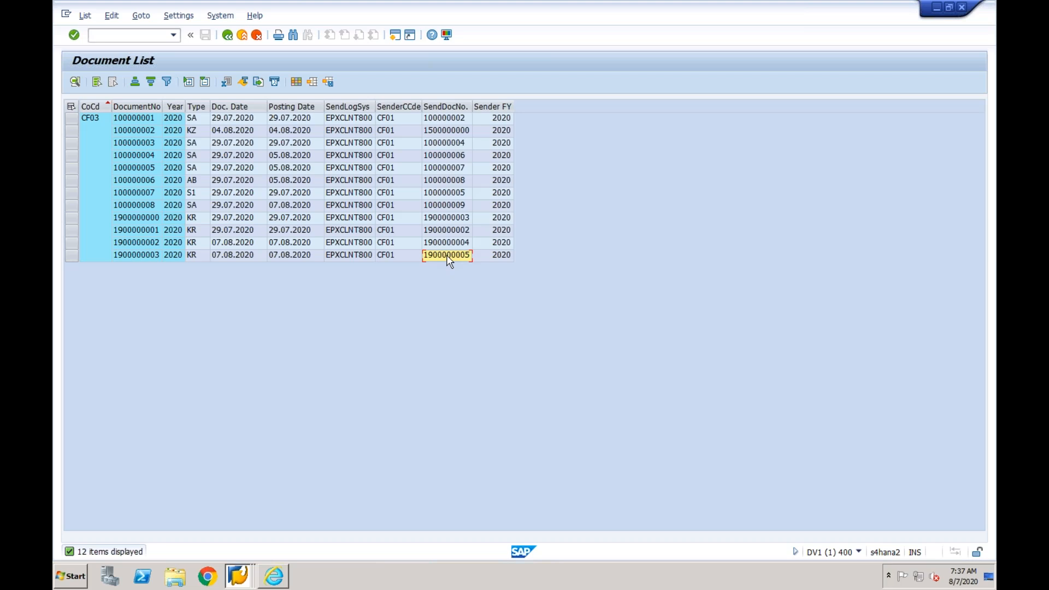
{"action": "left_click", "coordinate": [153, 257]}
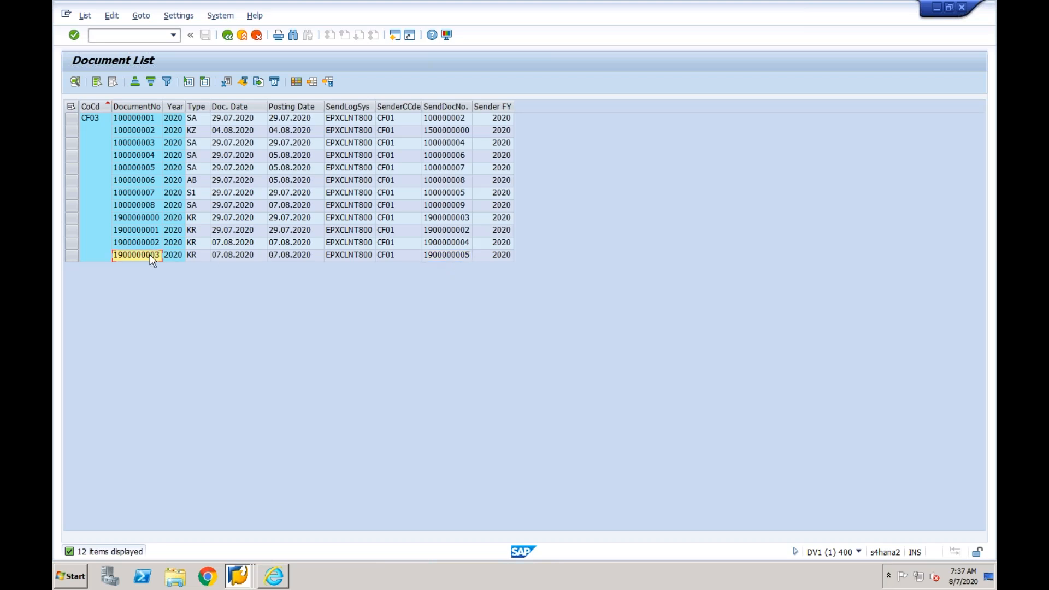
{"action": "double_click", "coordinate": [152, 256]}
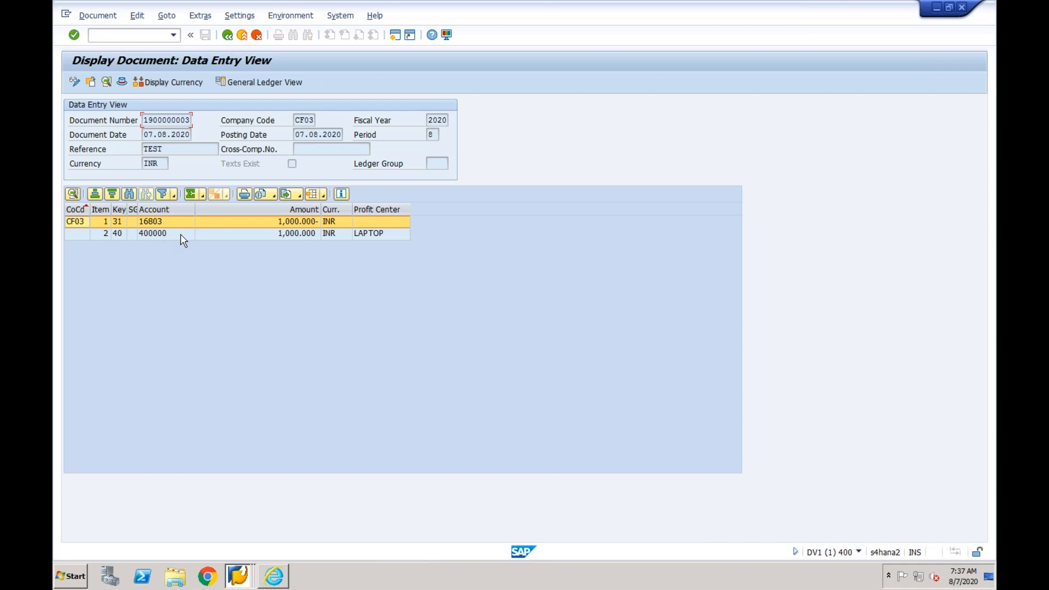
- Display the CF03 vendor invoice's document header and check its reference key and sender document details
{"action": "left_click", "coordinate": [122, 82]}
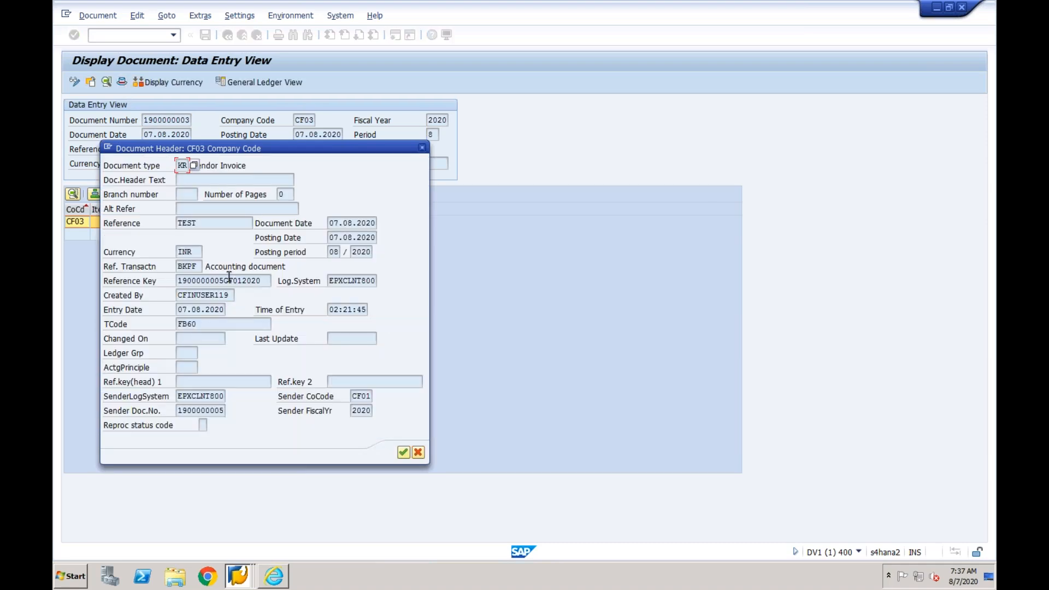
{"action": "mouse_move", "coordinate": [224, 278]}
{"action": "left_mouse_down"}
{"action": "mouse_move", "coordinate": [178, 280]}
{"action": "mouse_move", "coordinate": [241, 282]}
{"action": "left_mouse_up"}
{"action": "left_click", "coordinate": [421, 149]}
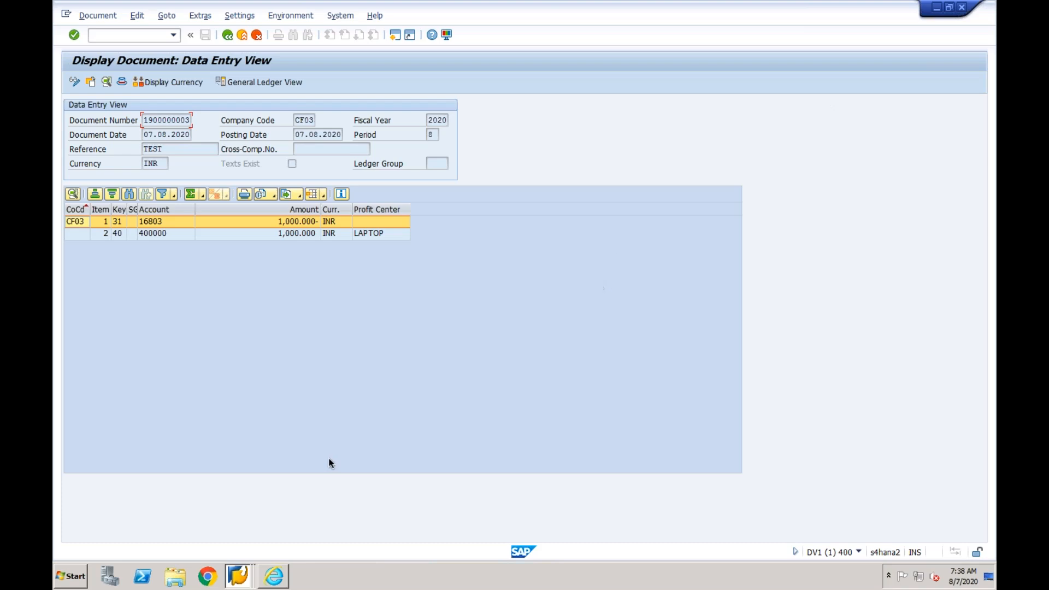
- Switch to the DV1 session displaying the CF03 document and start transaction SE80 with /nse80
{"action": "left_click", "coordinate": [238, 575]}
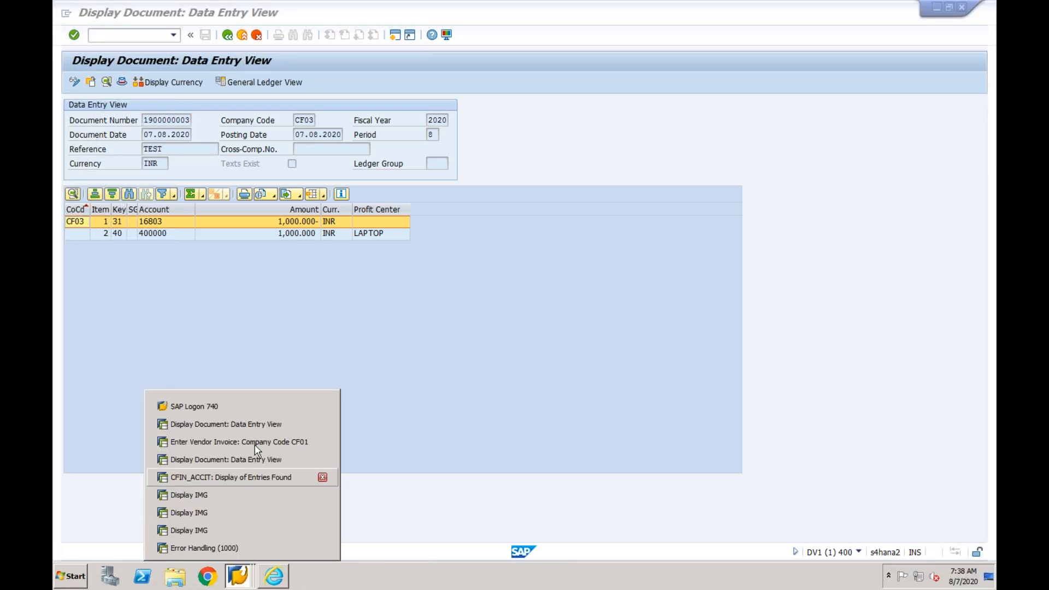
{"action": "left_click", "coordinate": [260, 424]}
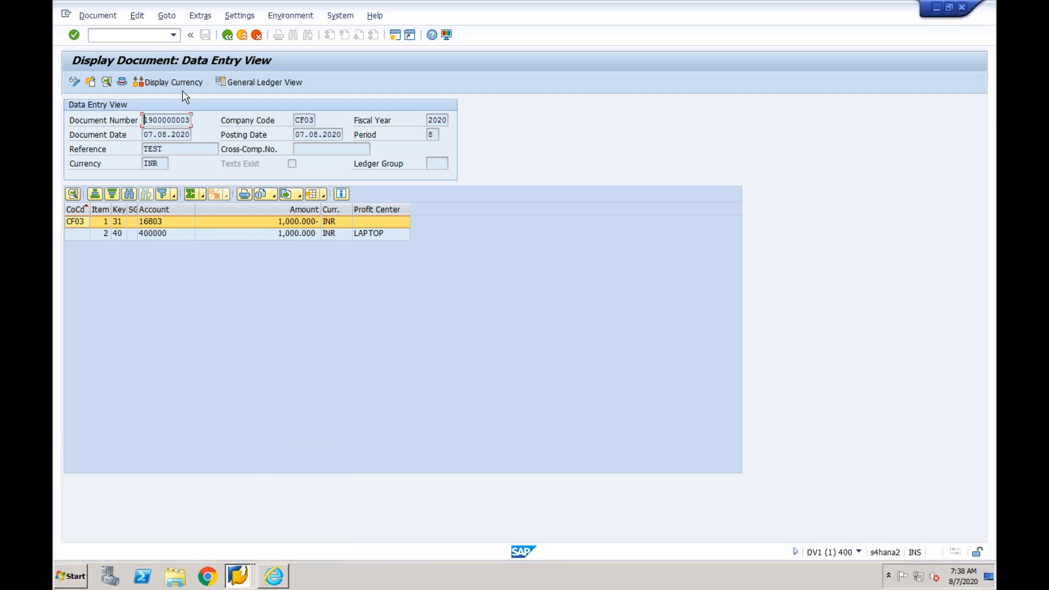
{"action": "left_click", "coordinate": [162, 35]}
{"action": "type", "text": "/nse80"}
{"action": "key", "text": "Return"}
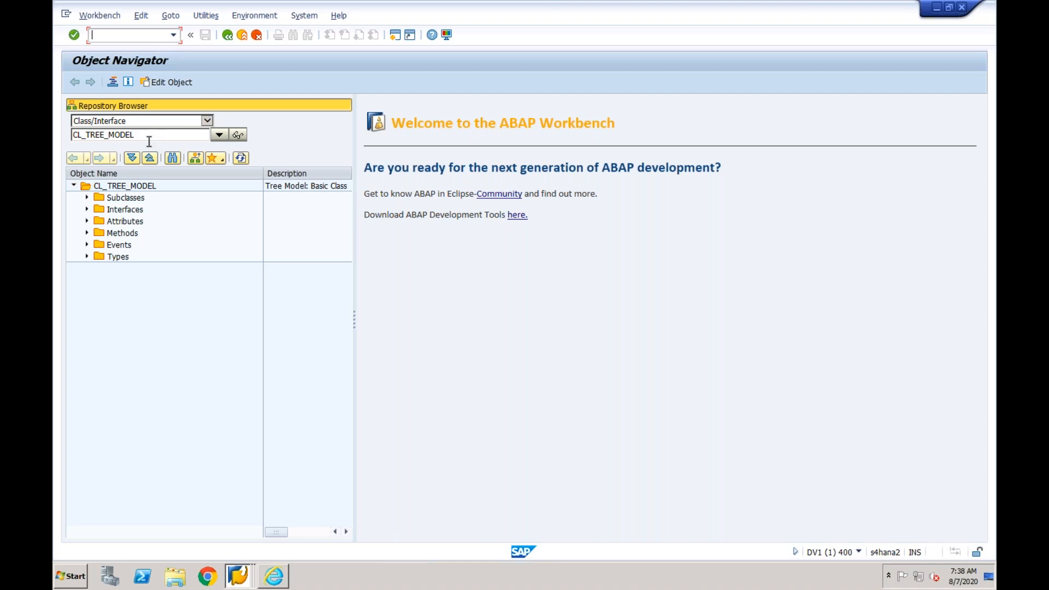
- Switch to the EPX session displaying the CF01 document, maximize it and start transaction SE80 with /nse80
{"action": "right_click", "coordinate": [245, 577]}
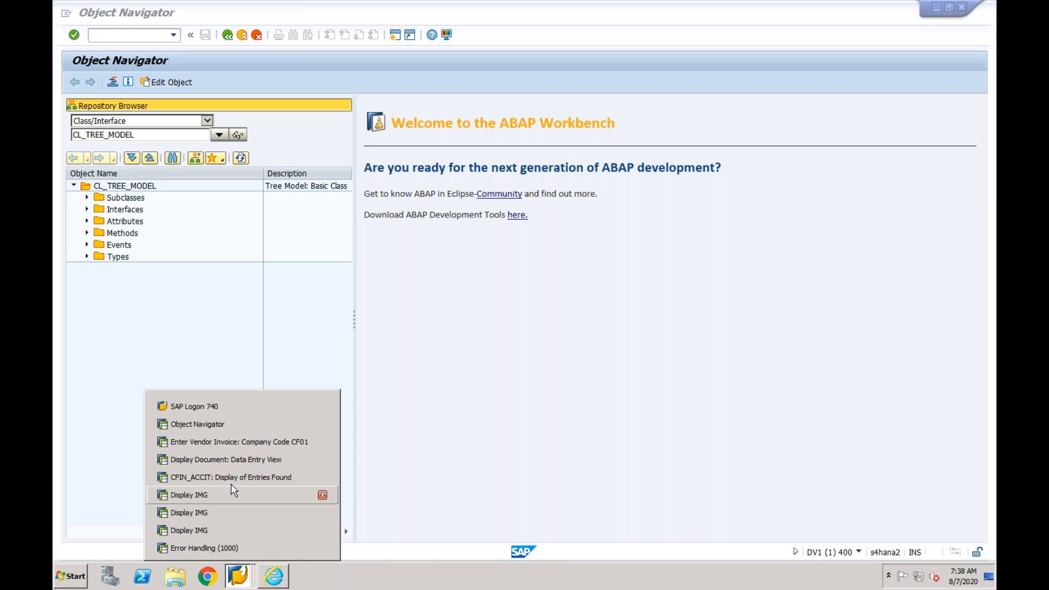
{"action": "left_click", "coordinate": [238, 459]}
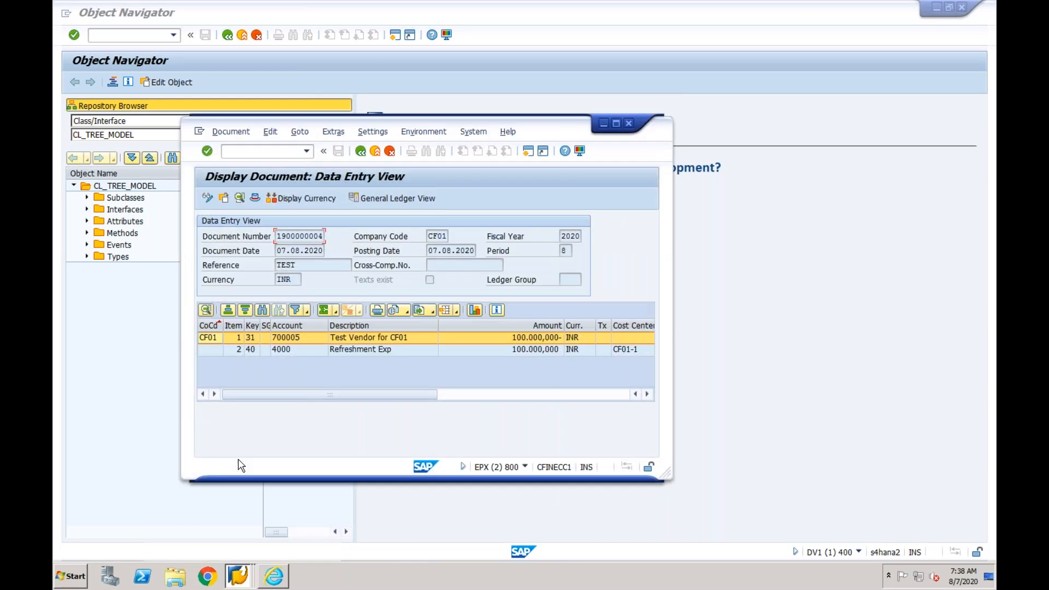
{"action": "left_click", "coordinate": [616, 123]}
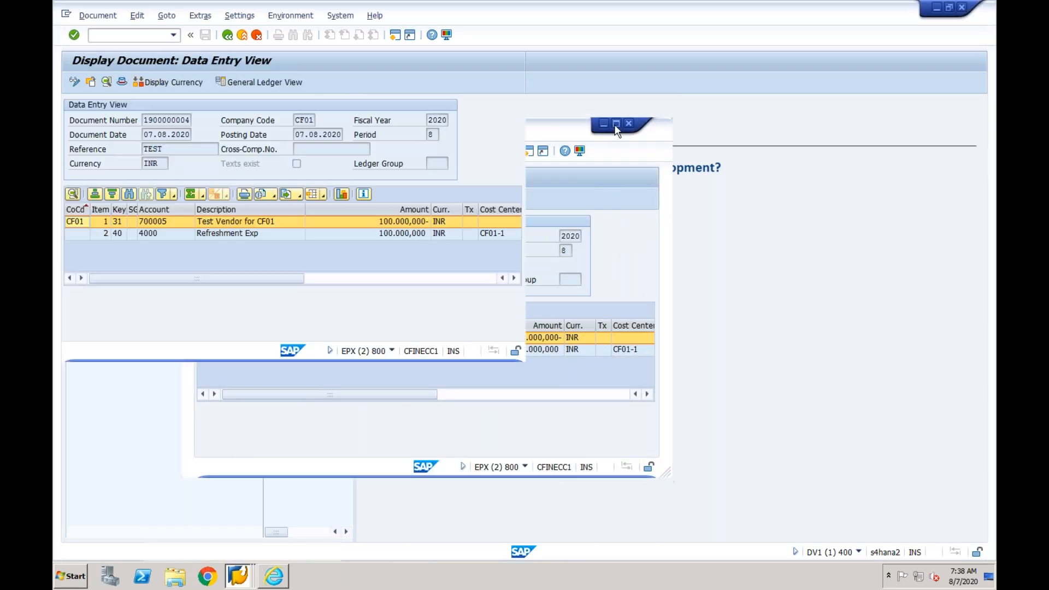
{"action": "left_click", "coordinate": [173, 35]}
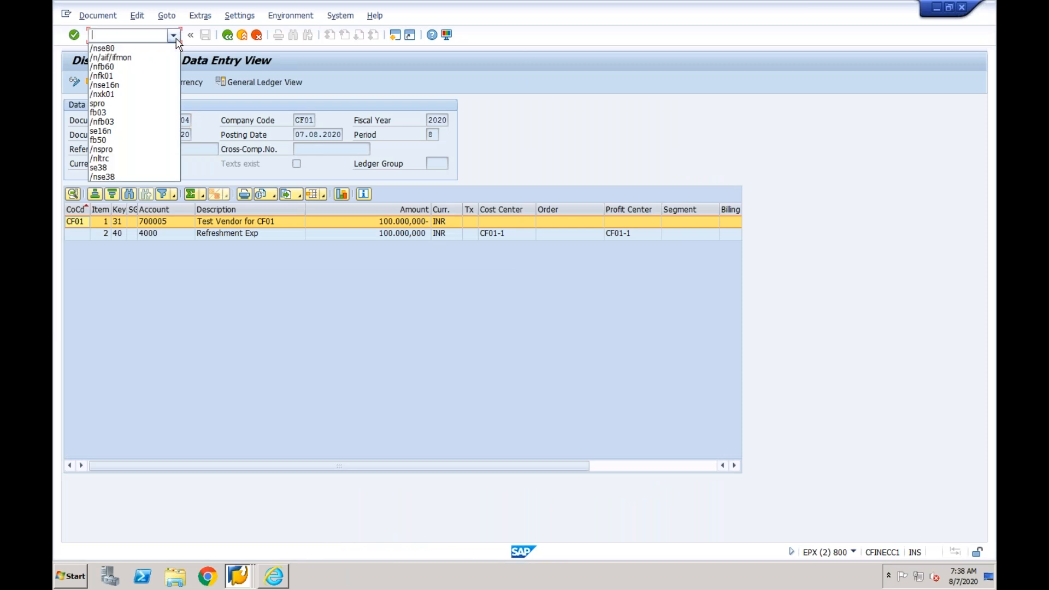
{"action": "left_click", "coordinate": [140, 54]}
{"action": "key", "text": "Return"}
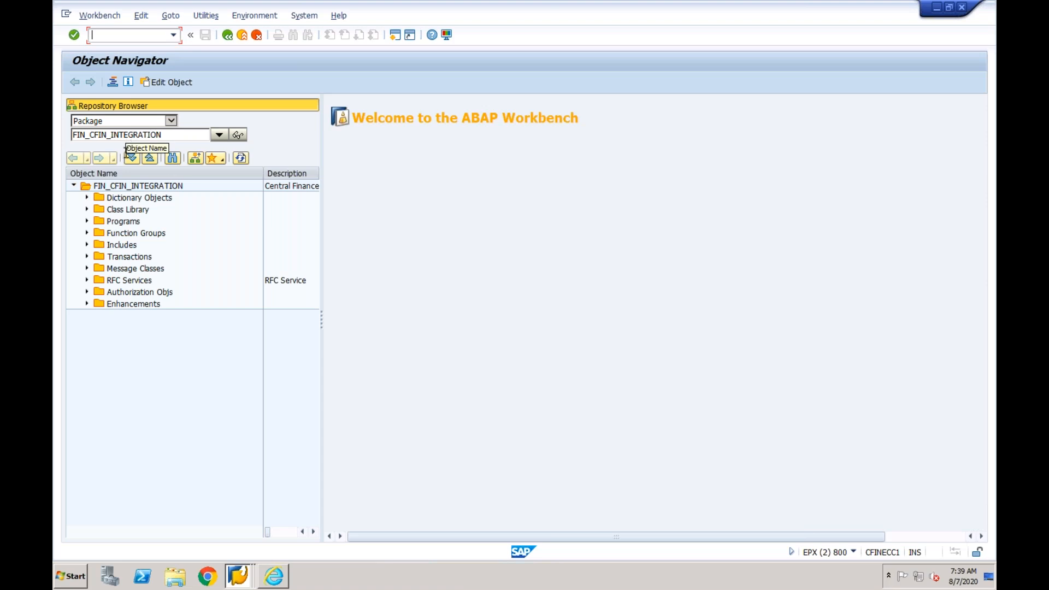
- Expand the dictionary objects of package FIN_CFIN_INTEGRATION and list its database tables
{"action": "left_click", "coordinate": [88, 199]}
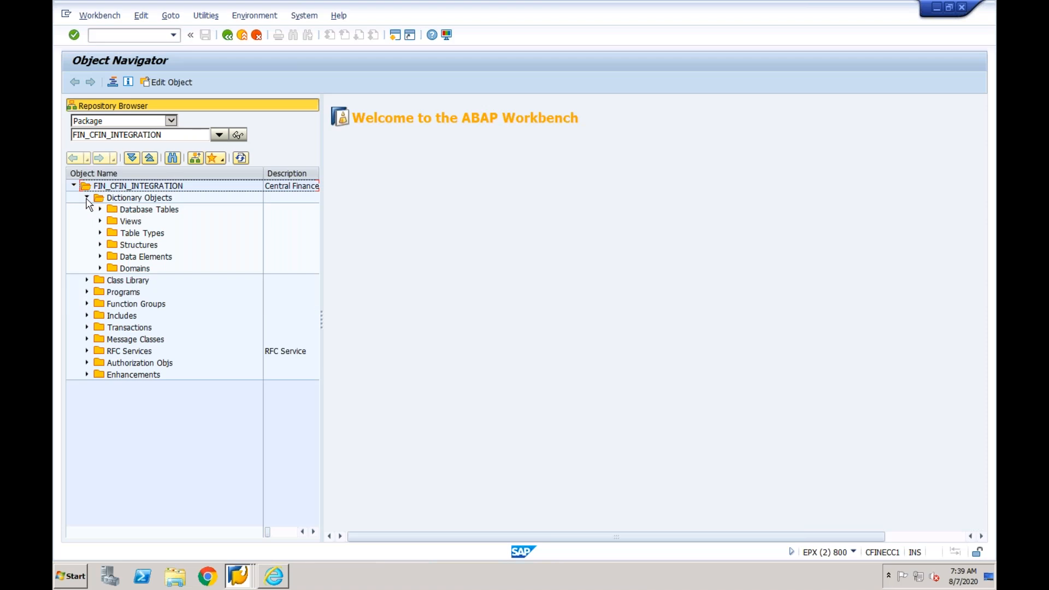
{"action": "left_click", "coordinate": [123, 210]}
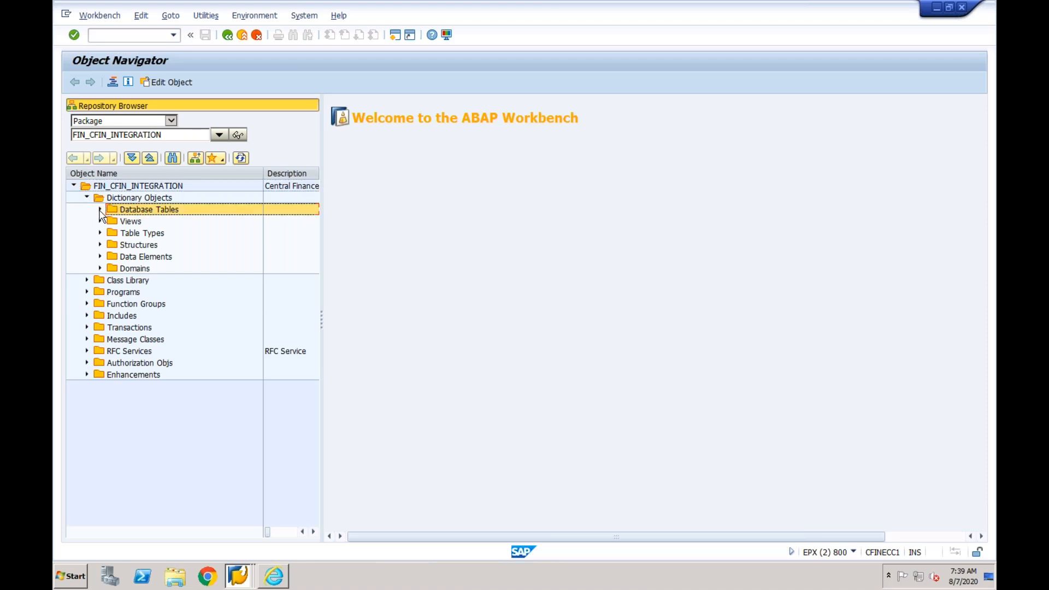
{"action": "left_click", "coordinate": [100, 210]}
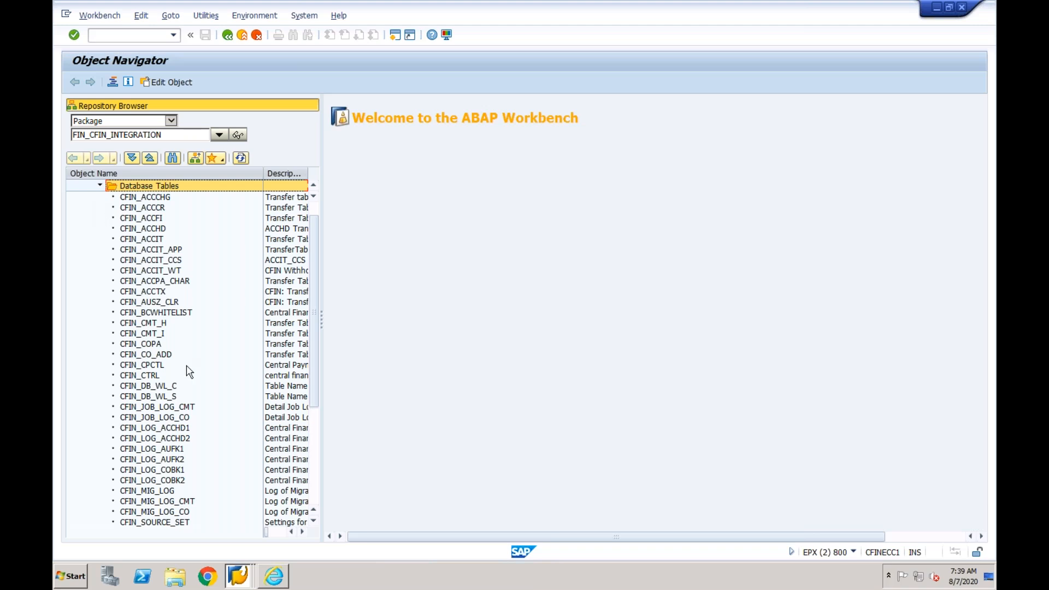
- Review the log table pairs CFIN_LOG_ACCHD1/2, CFIN_LOG_AUFK1/2 and CFIN_LOG_COBK1/2 in the package
{"action": "left_click", "coordinate": [155, 431]}
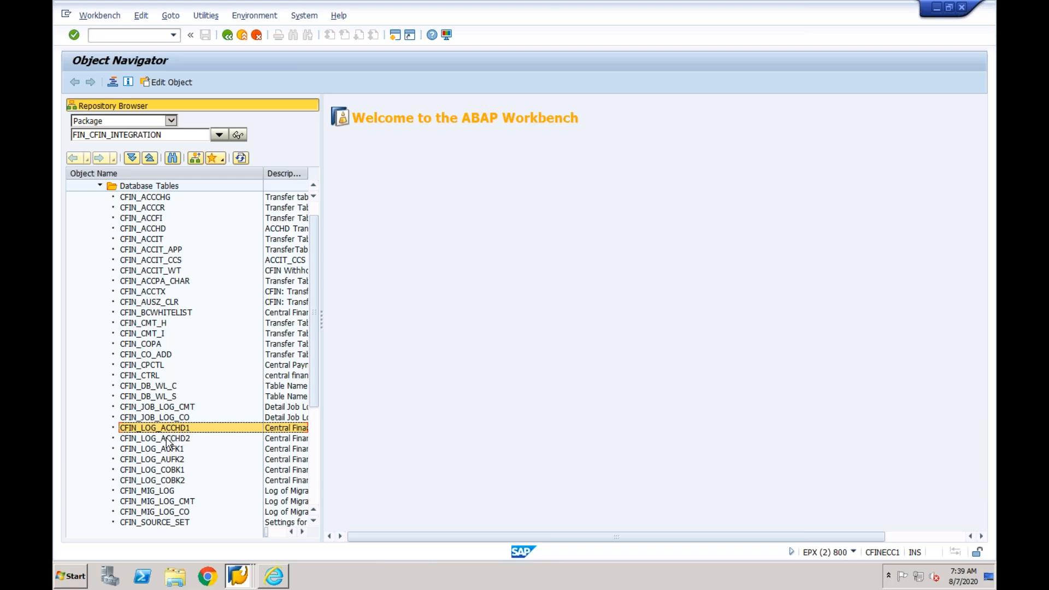
{"action": "left_click", "coordinate": [167, 439]}
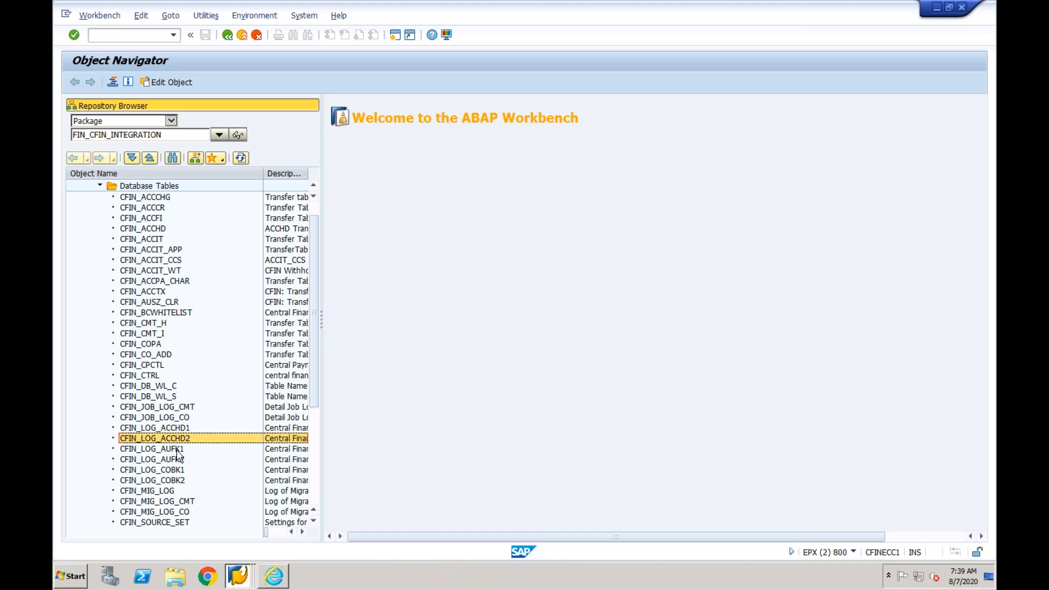
{"action": "left_click", "coordinate": [179, 450]}
{"action": "left_click", "coordinate": [174, 460]}
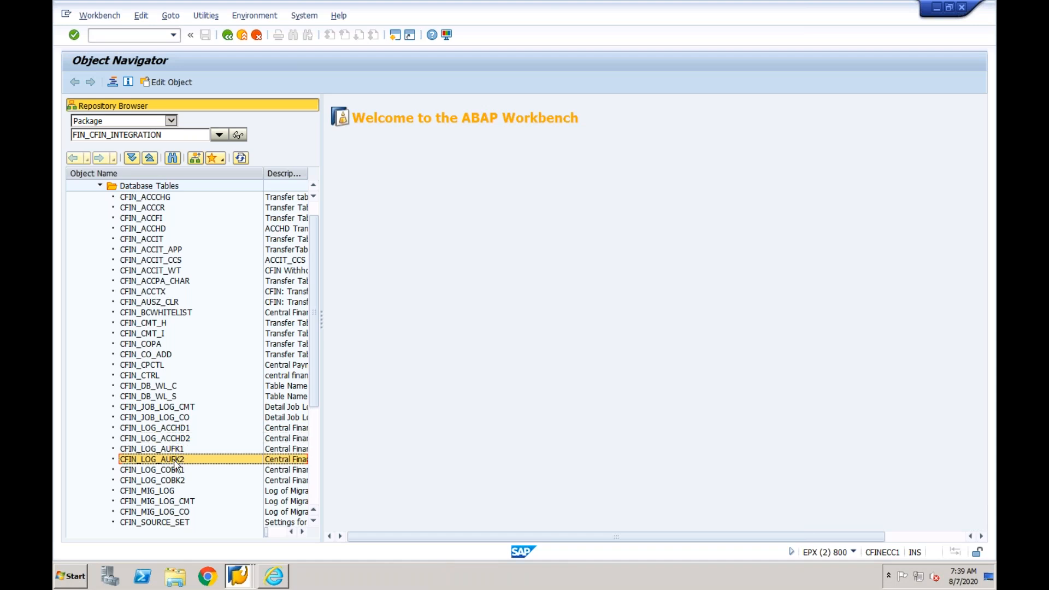
{"action": "left_click", "coordinate": [173, 470]}
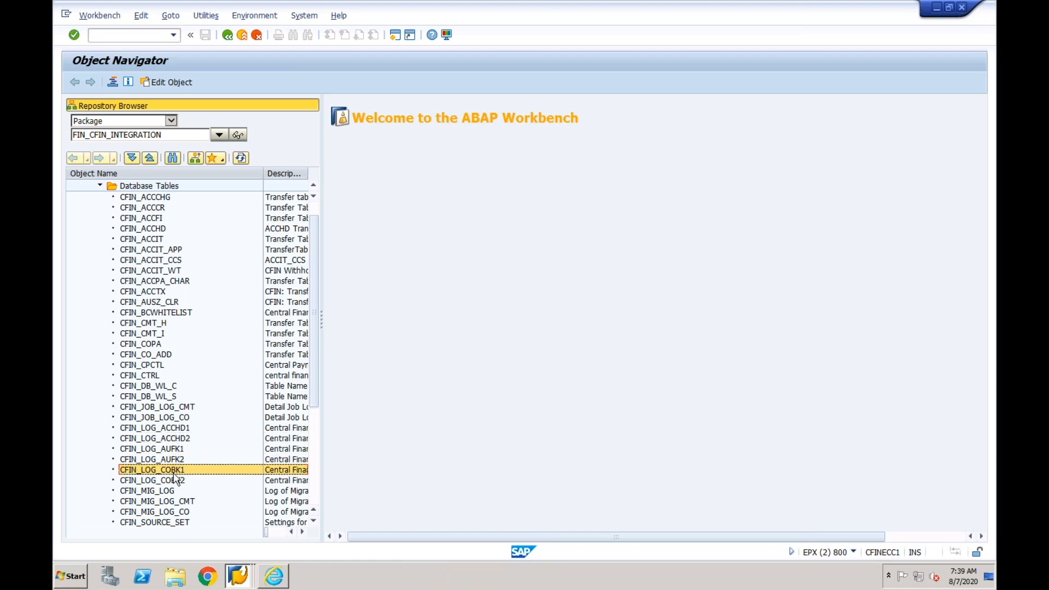
{"action": "left_click", "coordinate": [173, 481]}
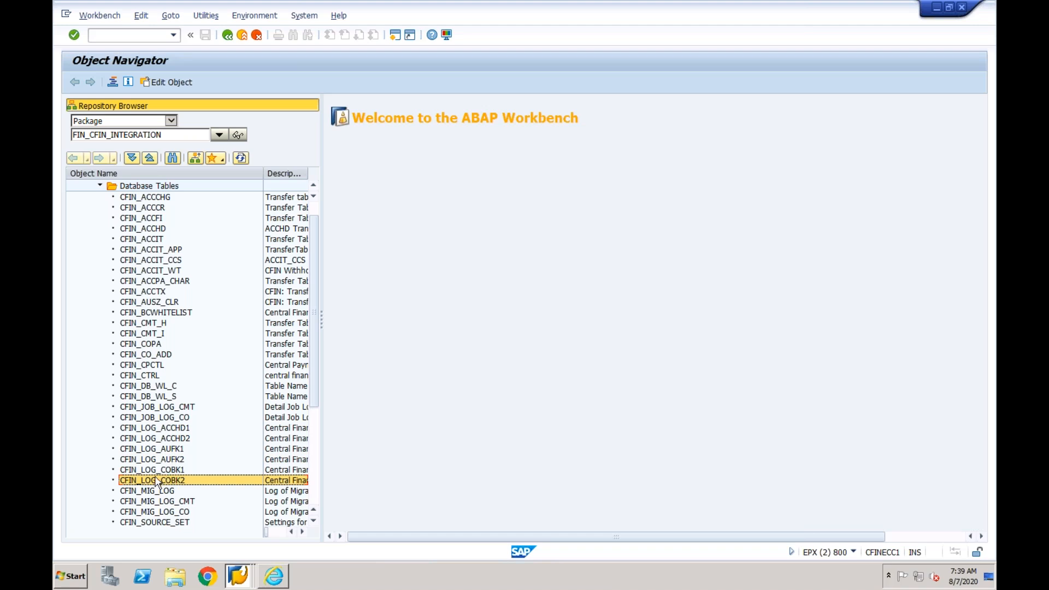
{"action": "left_click", "coordinate": [147, 430]}
{"action": "left_click", "coordinate": [149, 440]}
{"action": "left_click", "coordinate": [149, 450]}
{"action": "left_click", "coordinate": [148, 462]}
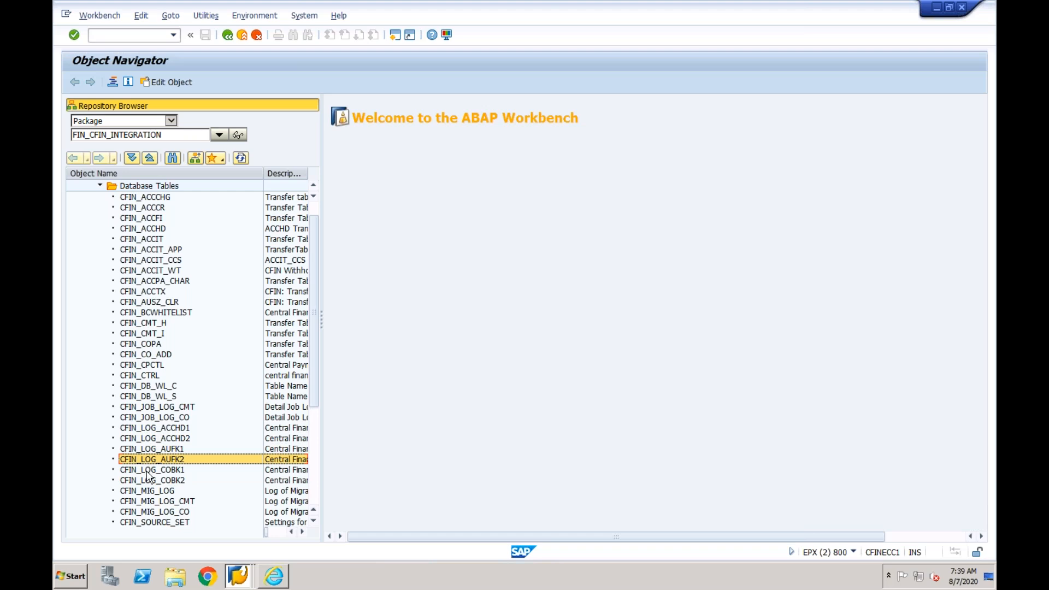
{"action": "left_click", "coordinate": [149, 471]}
{"action": "left_click", "coordinate": [148, 482]}
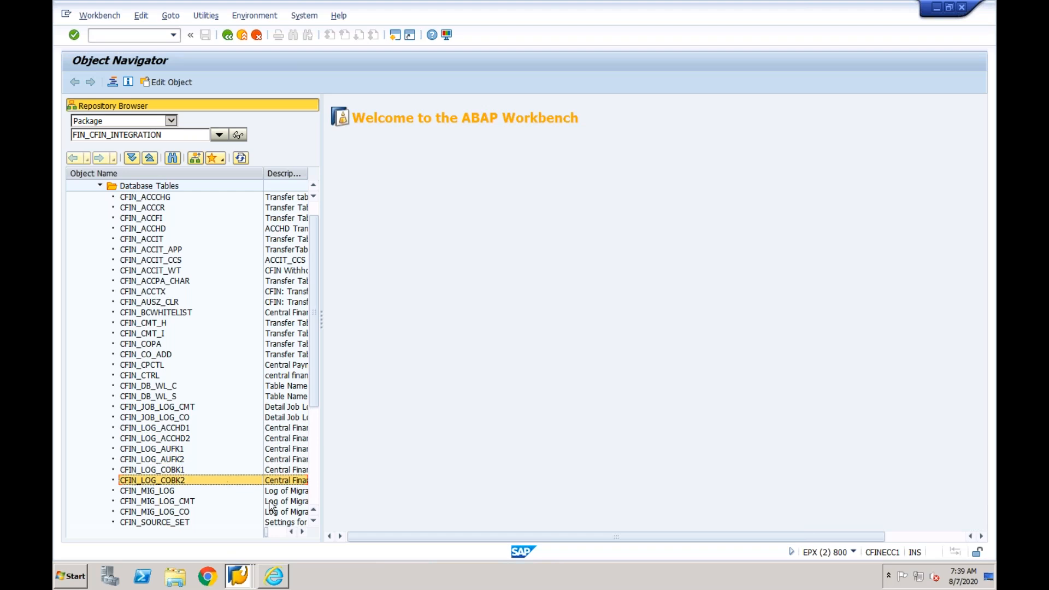
- Switch to the Error Handling session, go back to the Interface Monitor and review interfaces AC_DOC/2, CO_DOC/1 and CO_OBJ/1
{"action": "left_click", "coordinate": [241, 563]}
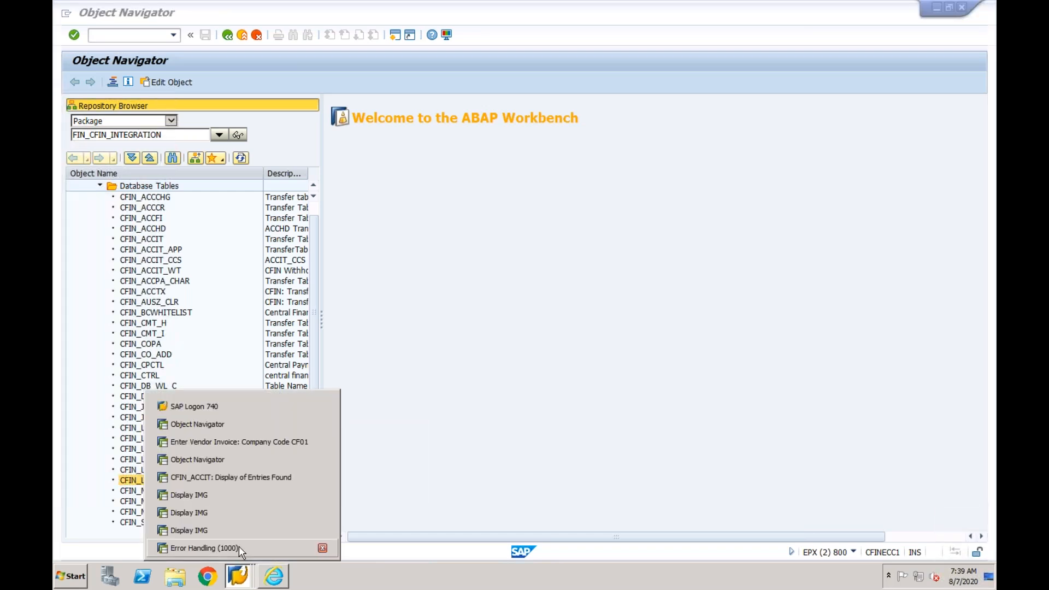
{"action": "left_click", "coordinate": [239, 546]}
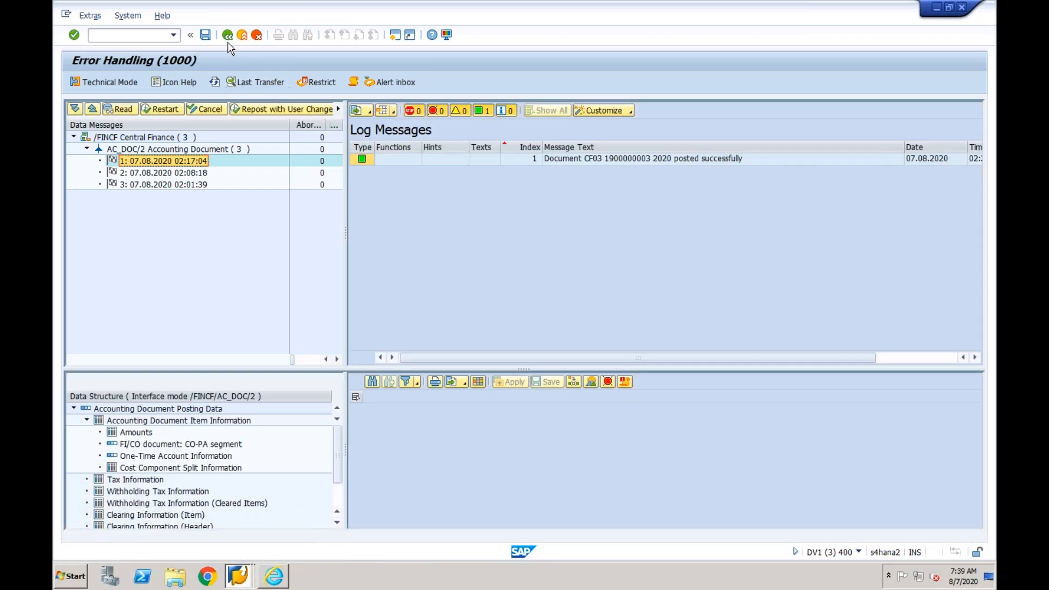
{"action": "left_click", "coordinate": [228, 37]}
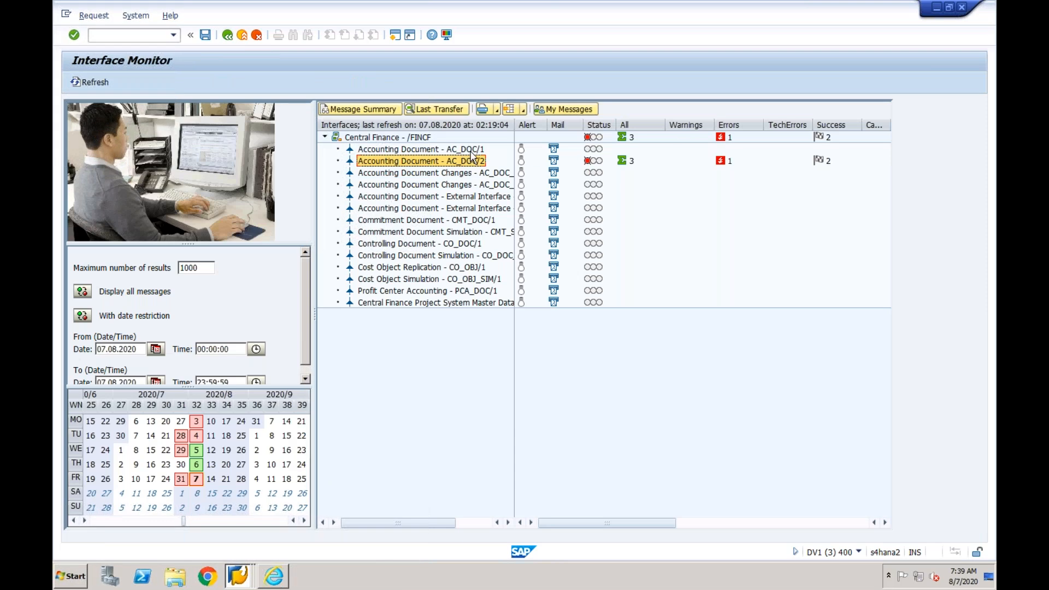
{"action": "left_click", "coordinate": [477, 150]}
{"action": "left_click", "coordinate": [477, 161]}
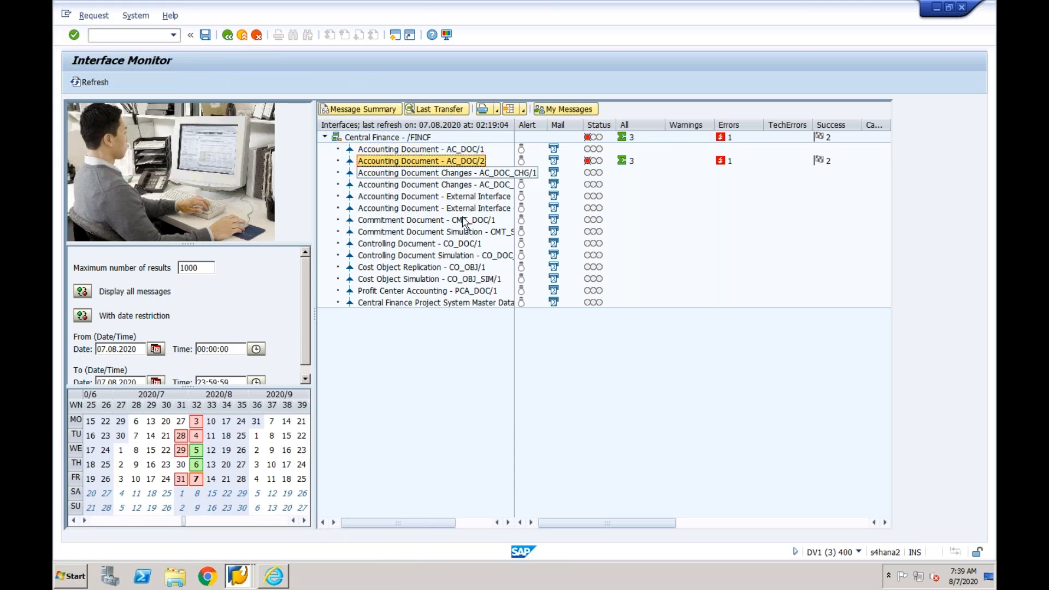
{"action": "left_click", "coordinate": [449, 244]}
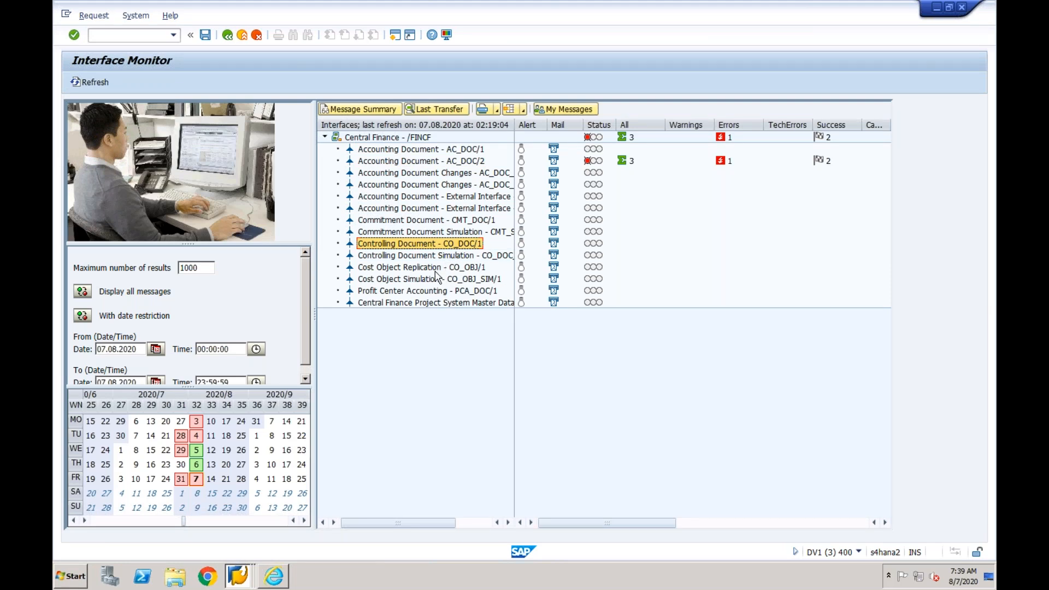
{"action": "left_click", "coordinate": [437, 269]}
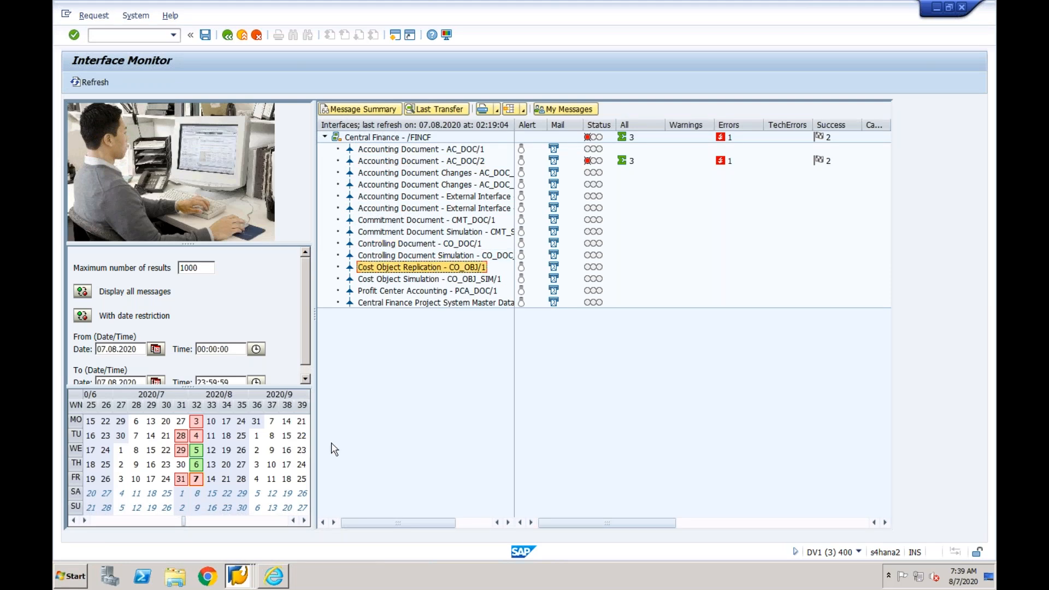
- Return to the EPX Object Navigator session, and start Excel 2013 with a new blank workbook
{"action": "left_click", "coordinate": [248, 582]}
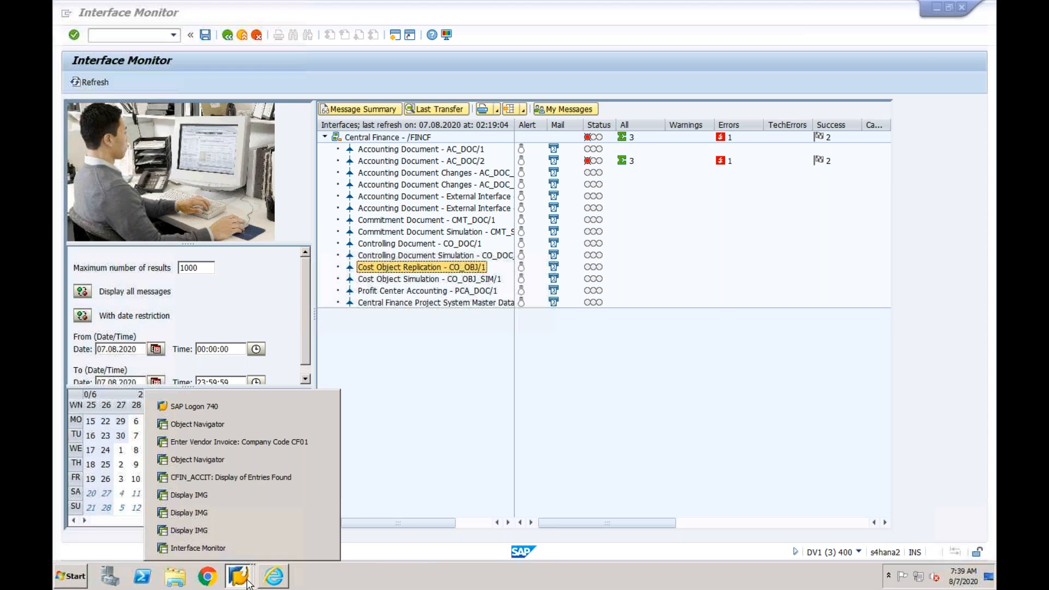
{"action": "left_click", "coordinate": [235, 457]}
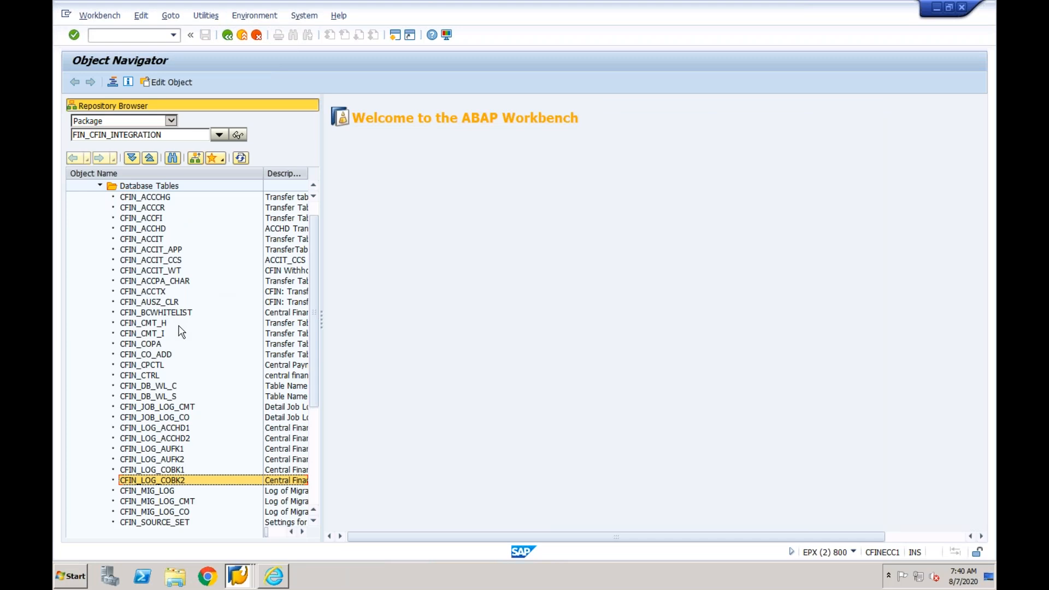
{"action": "left_click", "coordinate": [70, 574]}
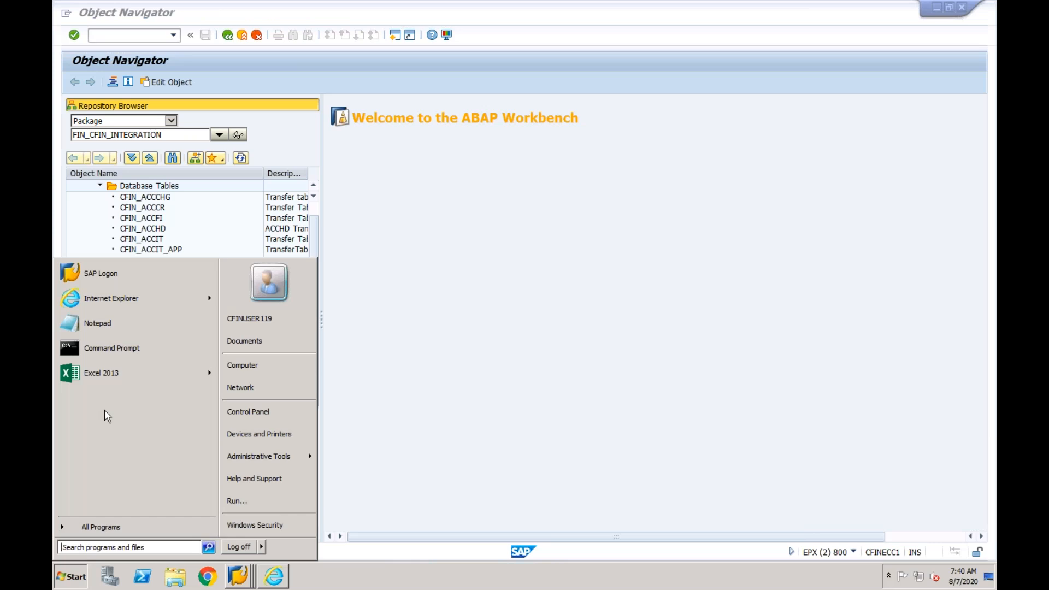
{"action": "left_click", "coordinate": [103, 374]}
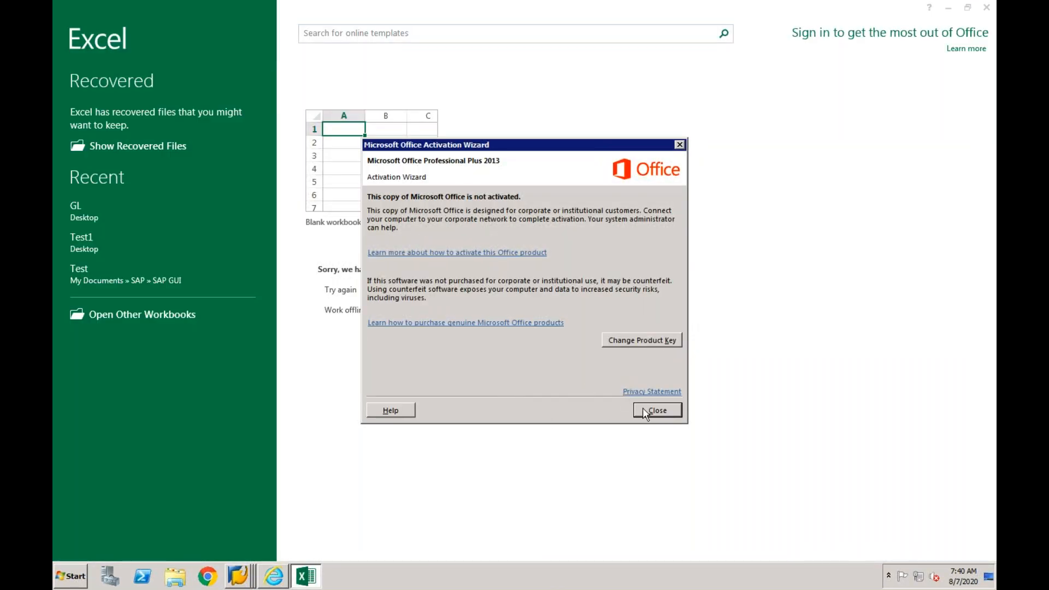
{"action": "left_click", "coordinate": [644, 411]}
{"action": "left_click", "coordinate": [377, 170]}
{"action": "left_click", "coordinate": [377, 169]}
{"action": "left_click", "coordinate": [195, 534]}
{"action": "left_click", "coordinate": [369, 204]}
- Enter the heading "Transfer Table" in cell F3 and widen column F to fit it
{"action": "left_click", "coordinate": [301, 184]}
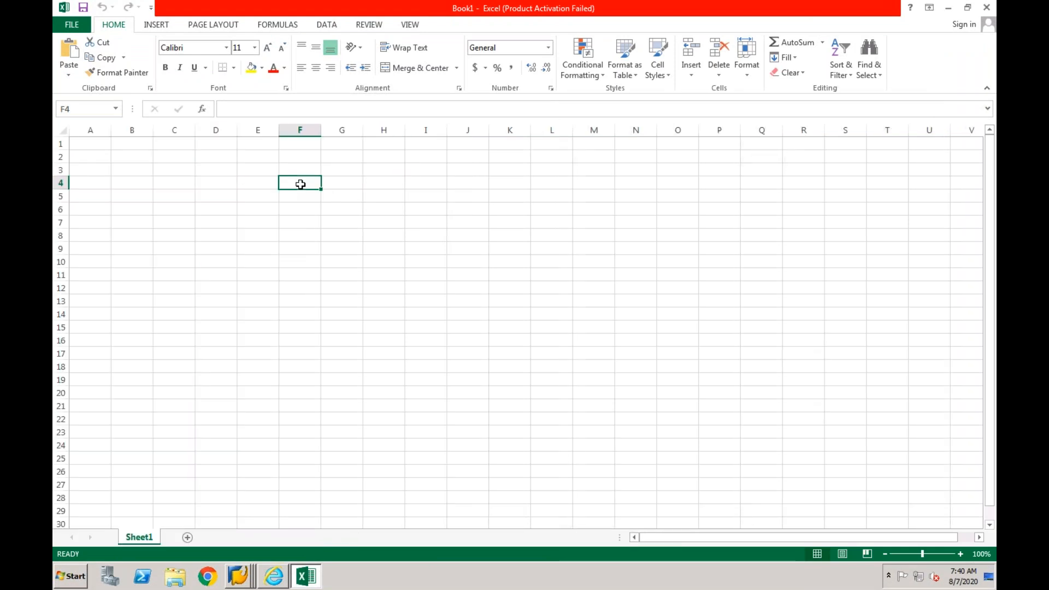
{"action": "left_click", "coordinate": [300, 171]}
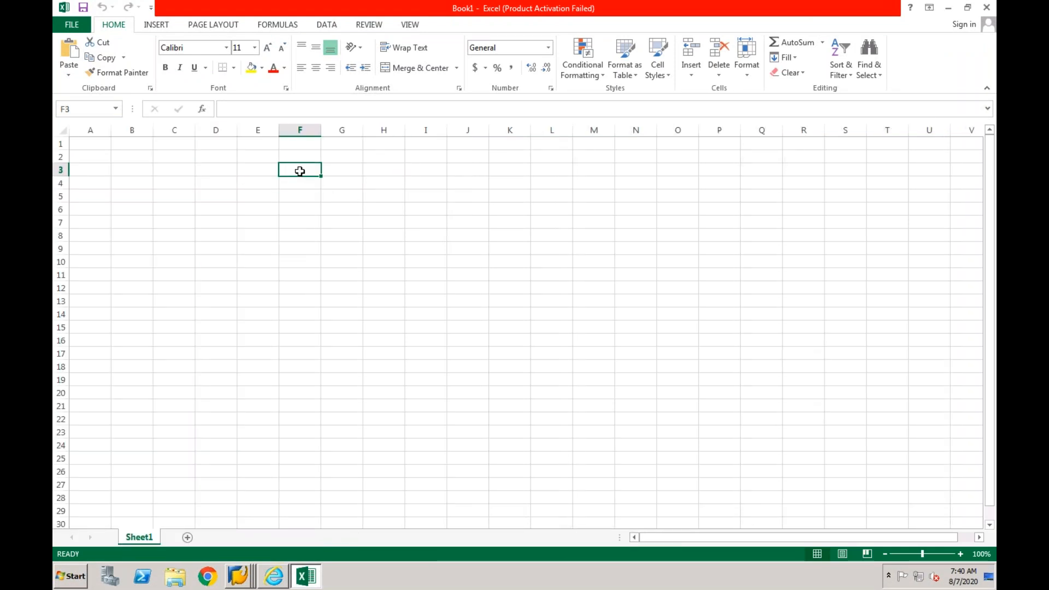
{"action": "type", "text": "Transfer"}
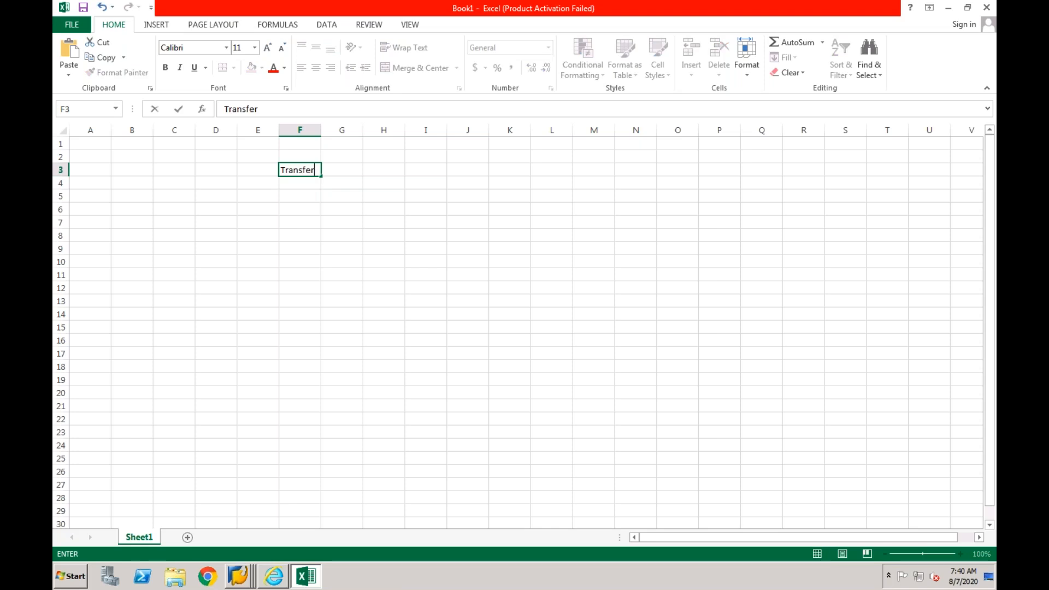
{"action": "type", "text": " Table"}
{"action": "key", "text": "Return"}
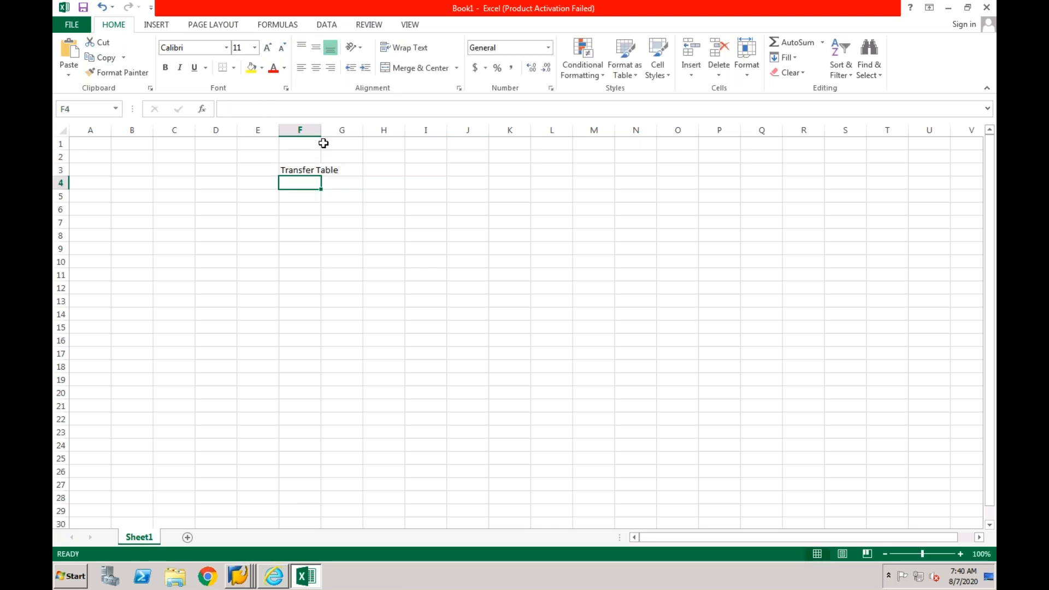
{"action": "left_click_drag", "start_coordinate": [320, 131], "coordinate": [342, 131]}
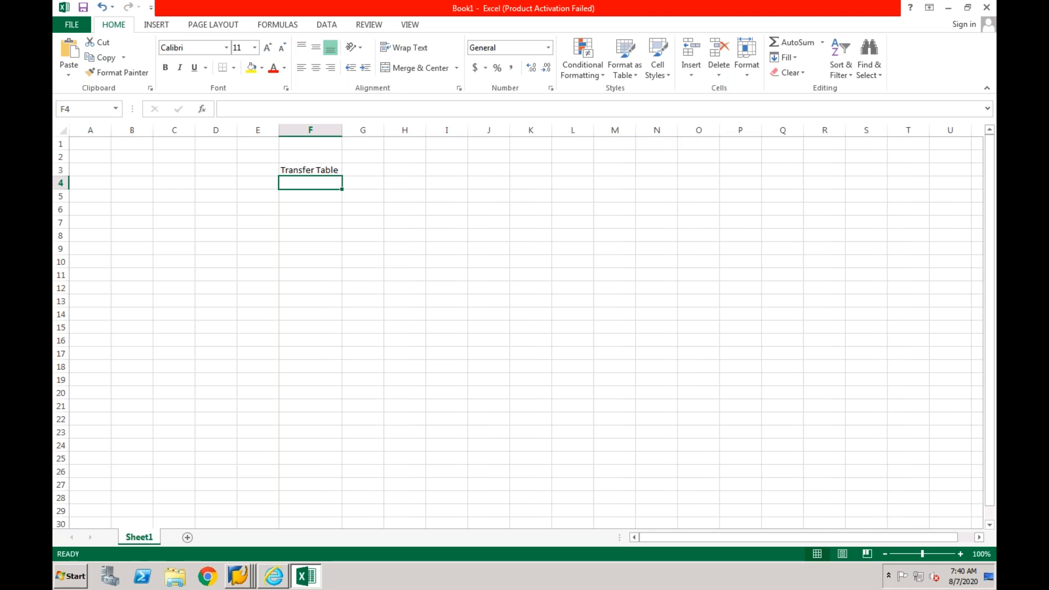
- Enter the heading "Logging Table" in cell G3, beside the Transfer Table heading
{"action": "key", "text": "Down"}
{"action": "left_click", "coordinate": [321, 184]}
{"action": "left_click", "coordinate": [367, 172]}
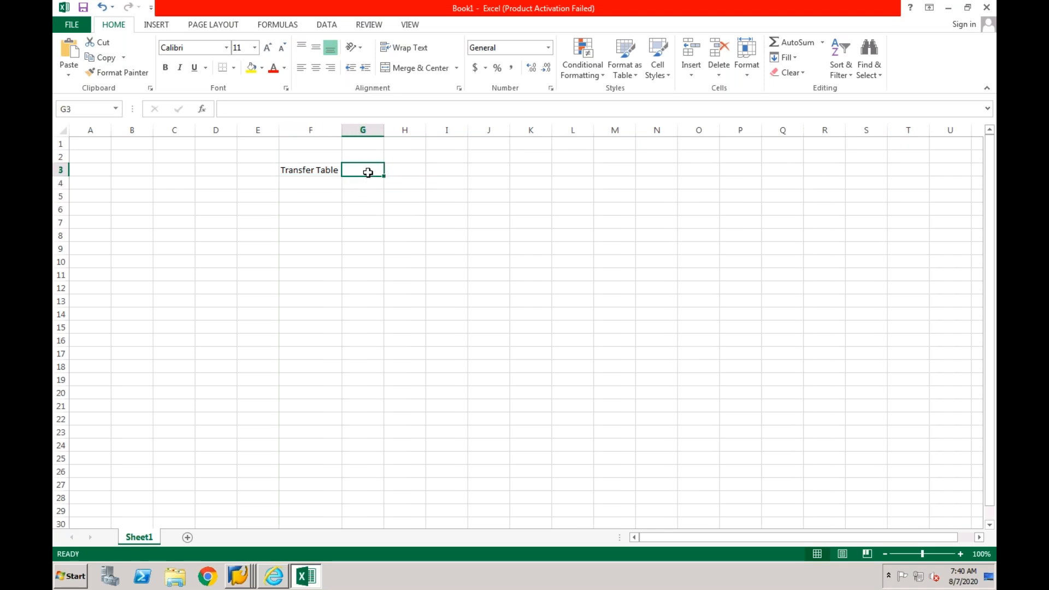
{"action": "type", "text": "Logging Table"}
{"action": "key", "text": "Return"}
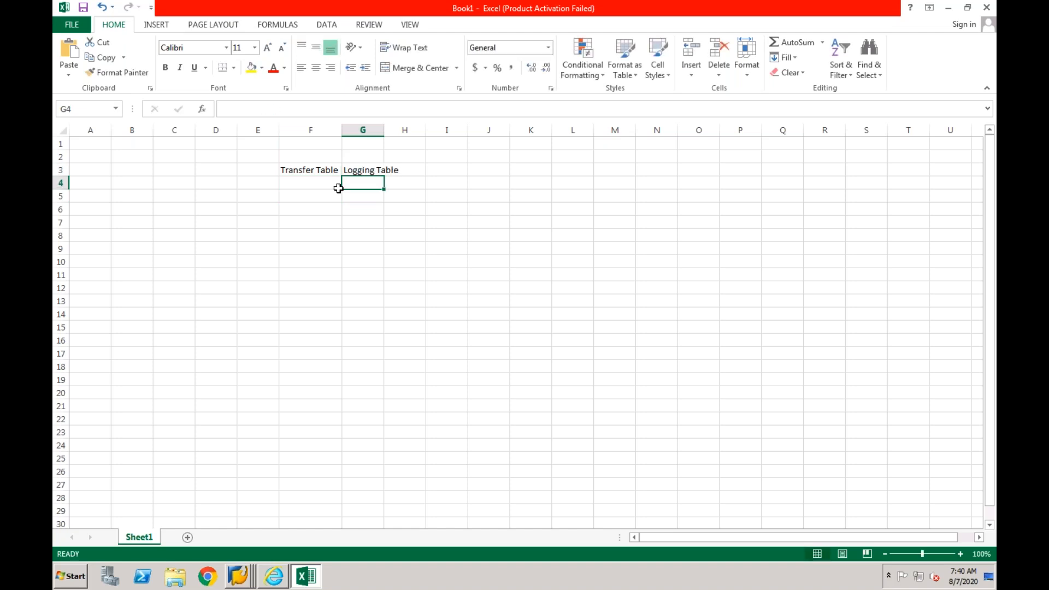
- List the transfer tables CFIN_ACCHD in cell F4 and CFIN_ACCIT in cell F5
{"action": "left_click", "coordinate": [318, 184]}
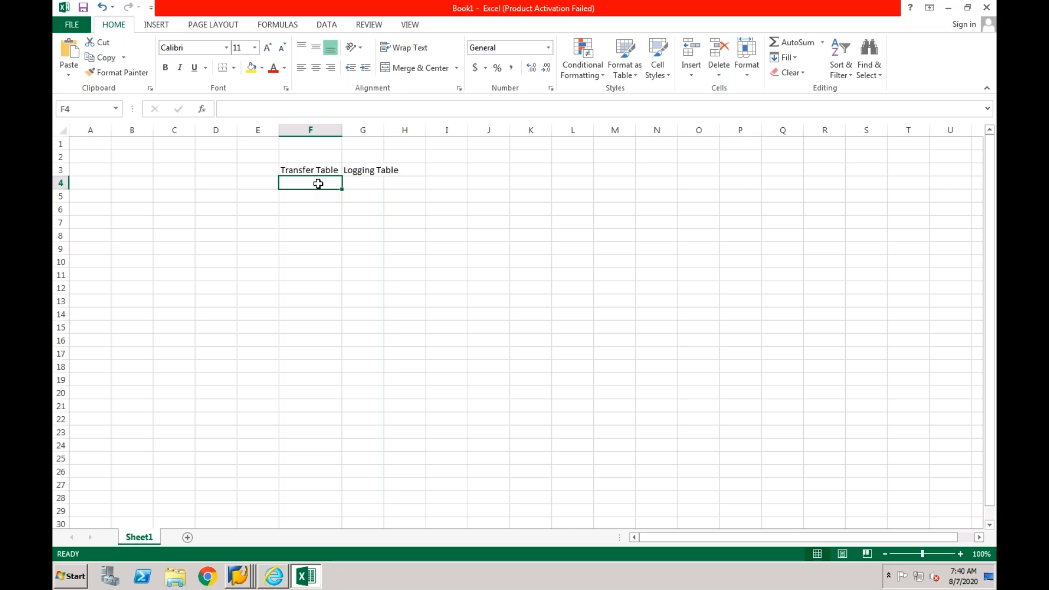
{"action": "type", "text": "CFIN_A"}
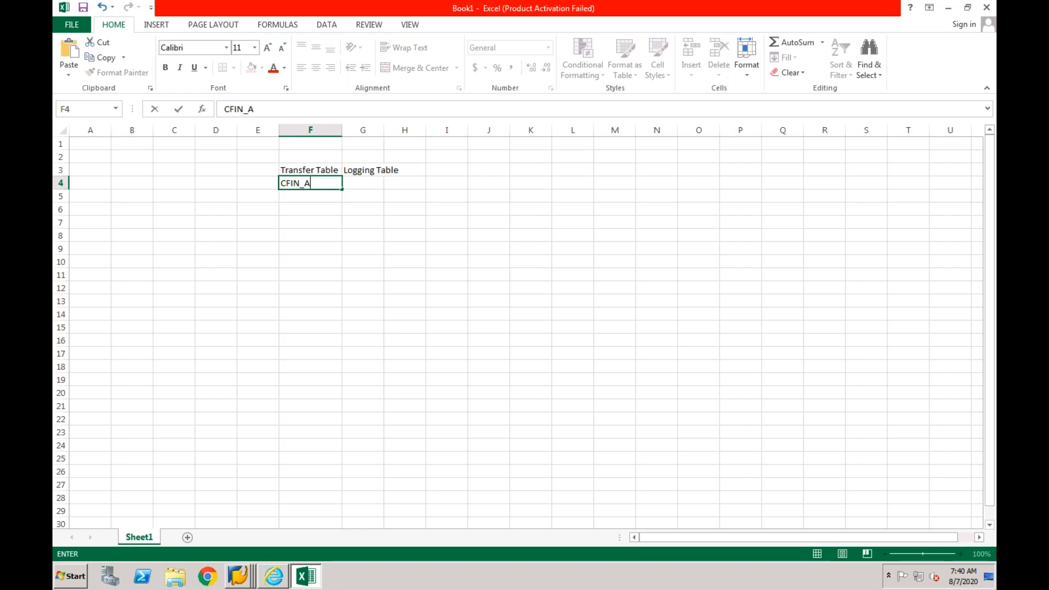
{"action": "type", "text": "CCHD"}
{"action": "key", "text": "Return"}
{"action": "type", "text": "CFIN_A"}
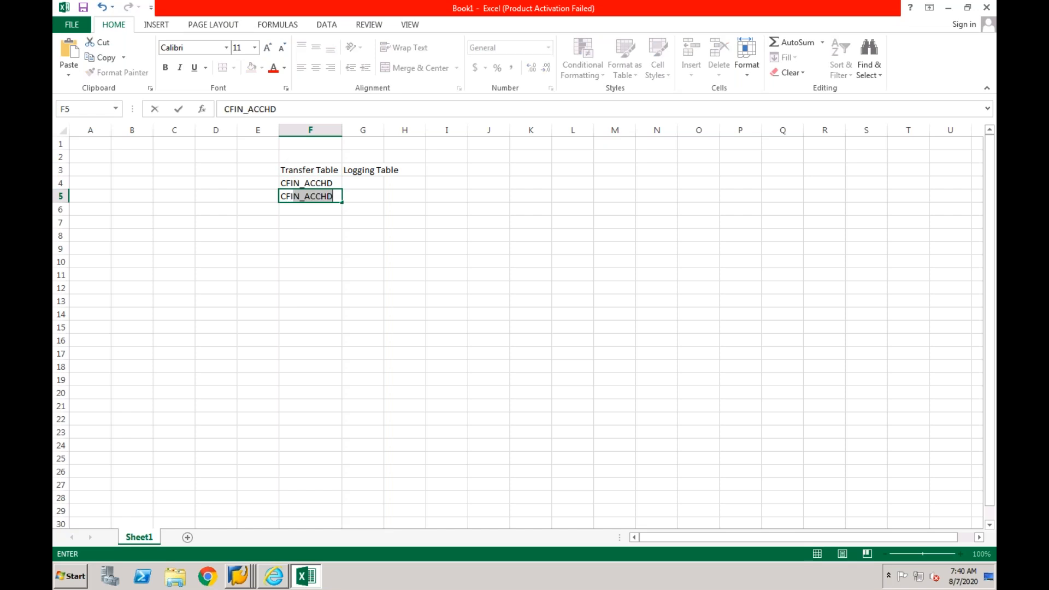
{"action": "type", "text": "CC"}
{"action": "key", "text": "Return"}
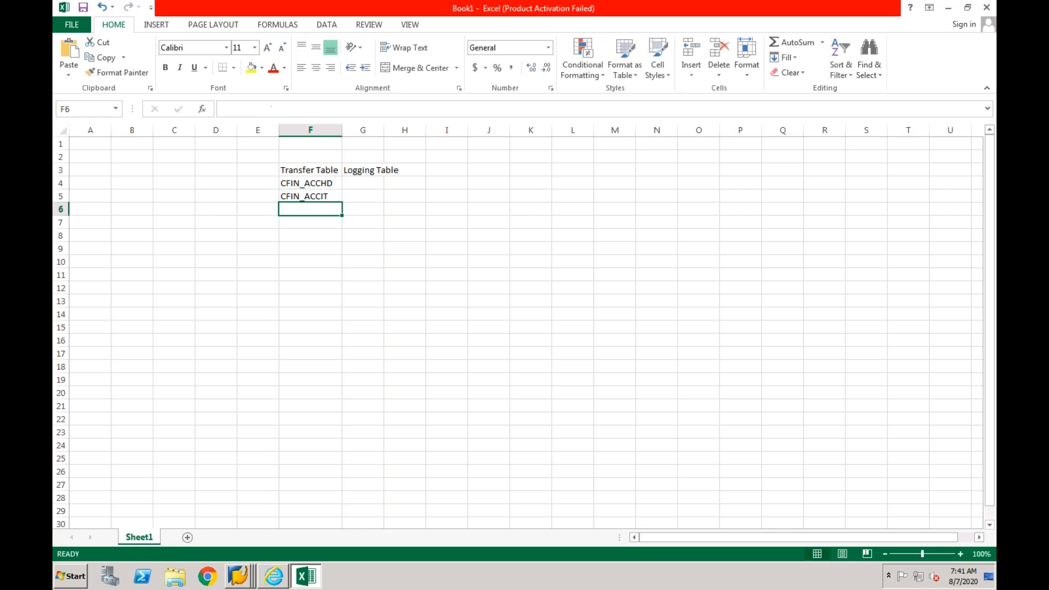
- Widen column G to fit the Logging Table heading
{"action": "left_click", "coordinate": [327, 185]}
{"action": "left_click", "coordinate": [325, 195]}
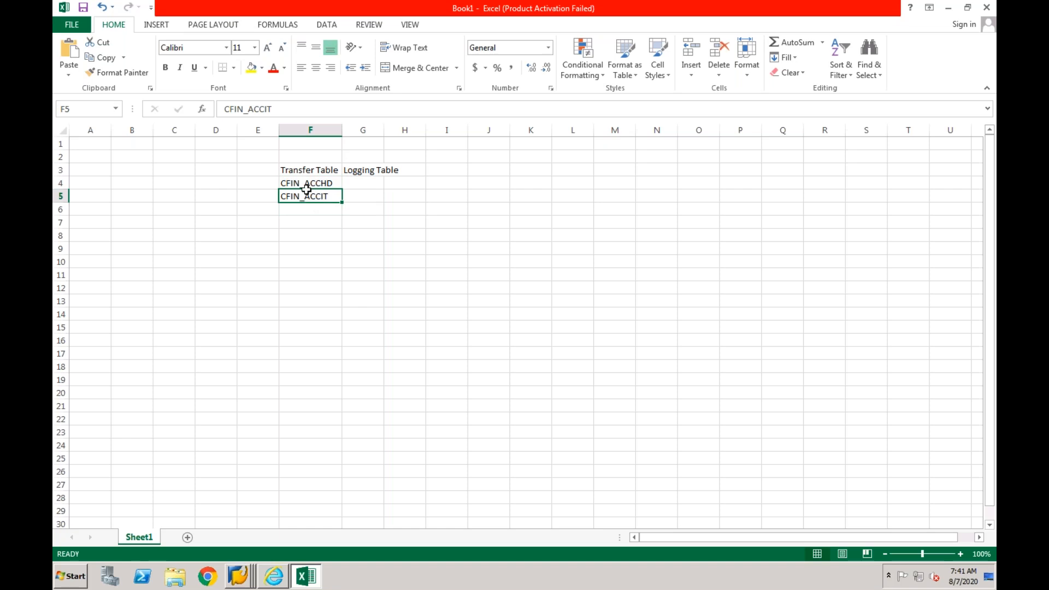
{"action": "double_click", "coordinate": [384, 130]}
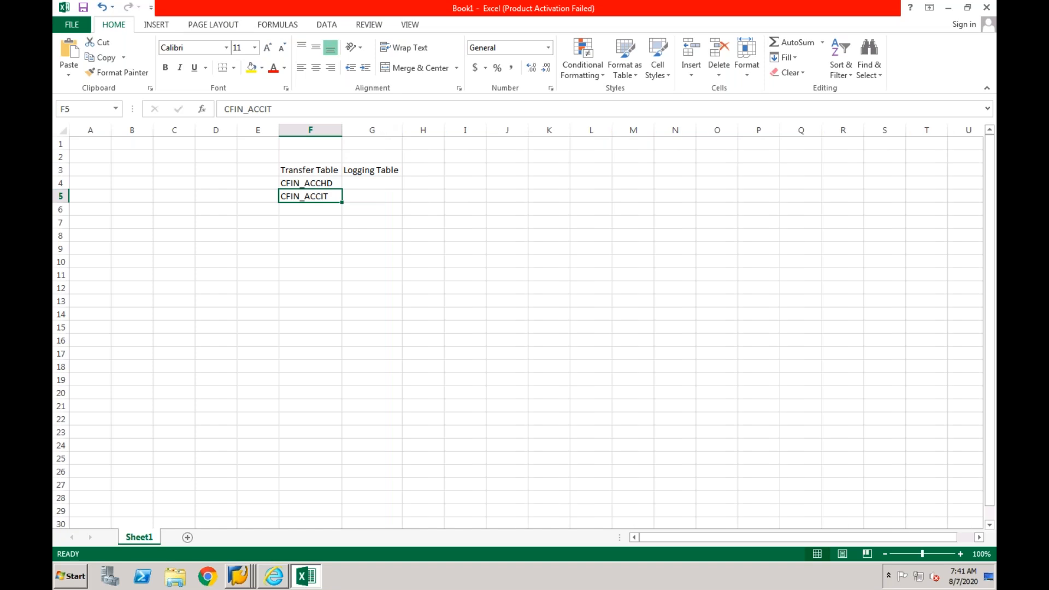
{"action": "left_click", "coordinate": [351, 185]}
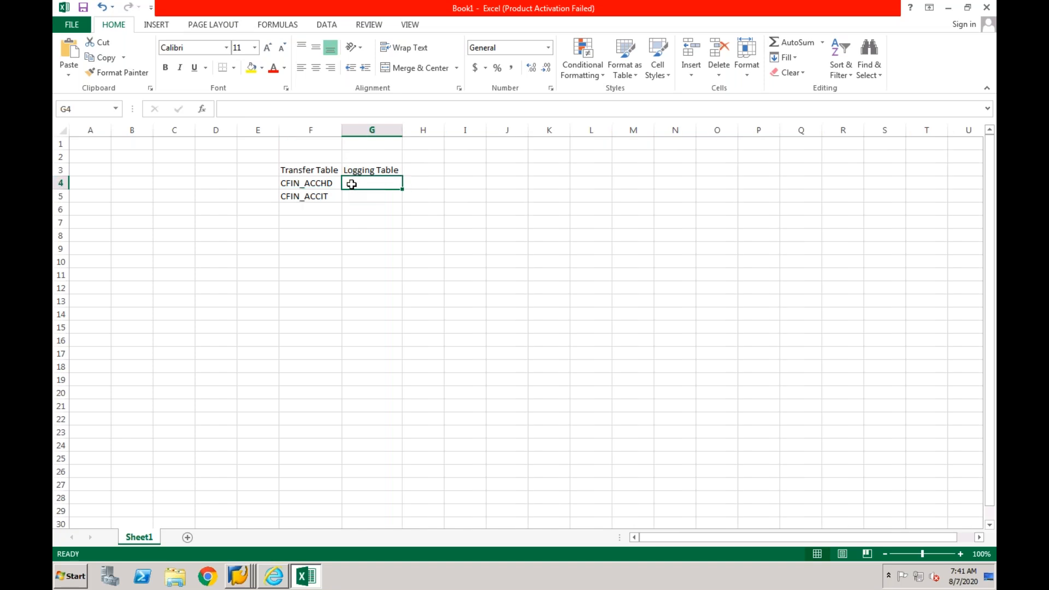
- Enter the note "Triggering Event -As sson as document is posted in source system" in cell F9
{"action": "left_click", "coordinate": [301, 247]}
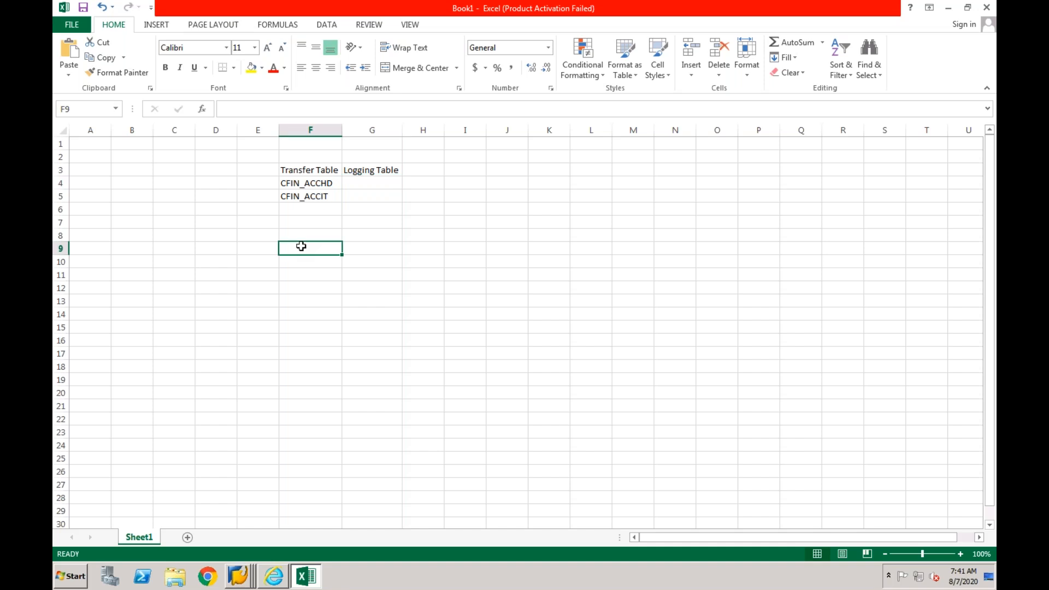
{"action": "type", "text": "Trigge"}
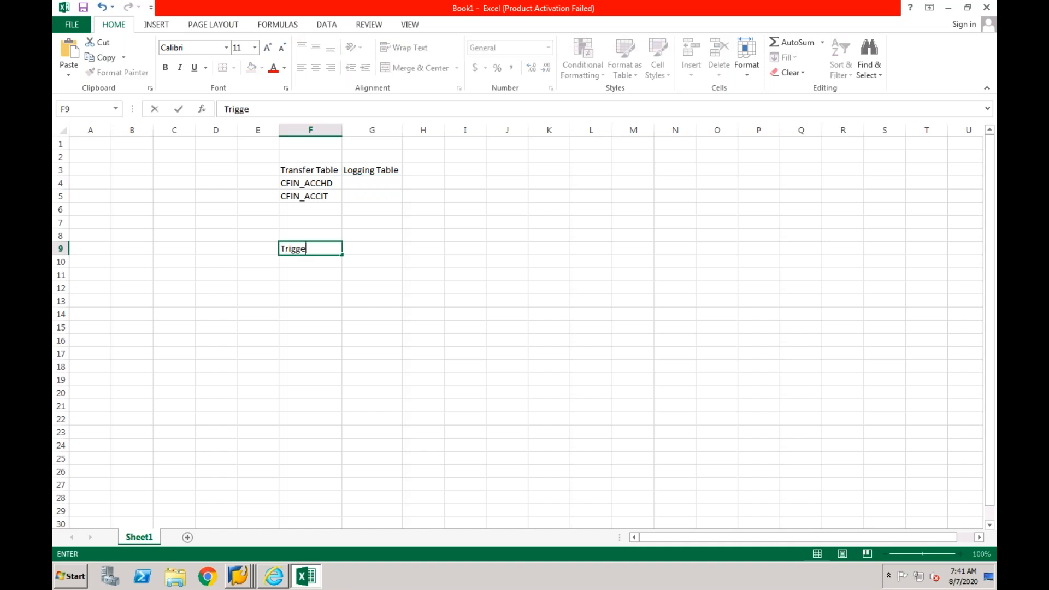
{"action": "type", "text": "ring Event -"}
{"action": "type", "text": "Inita"}
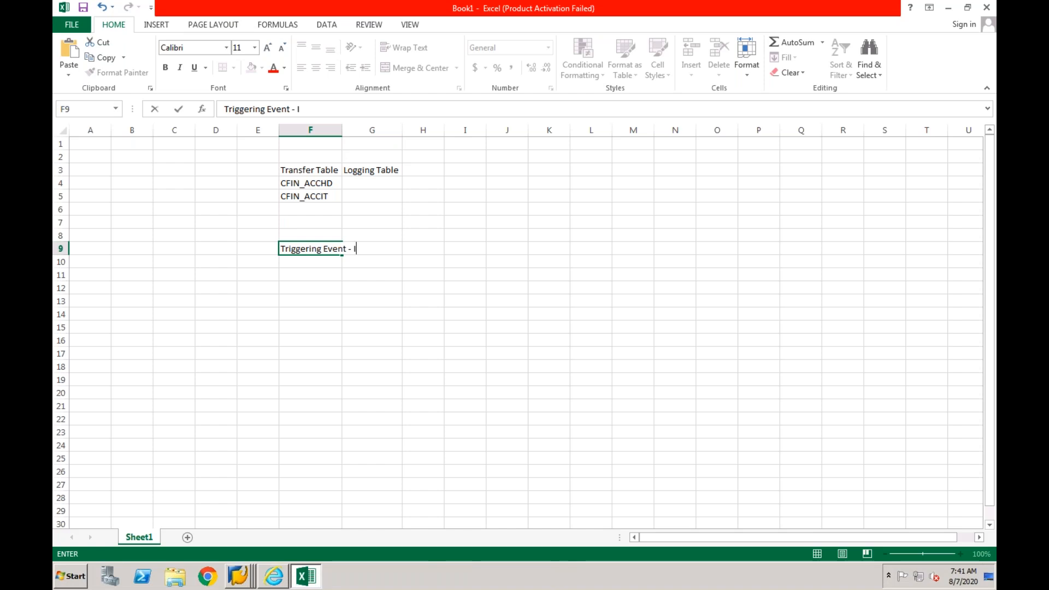
{"action": "key", "text": "BackSpace"}
{"action": "key", "text": "BackSpace"}
{"action": "key", "text": "BackSpace"}
{"action": "key", "text": "BackSpace"}
{"action": "type", "text": "As sson as doc"}
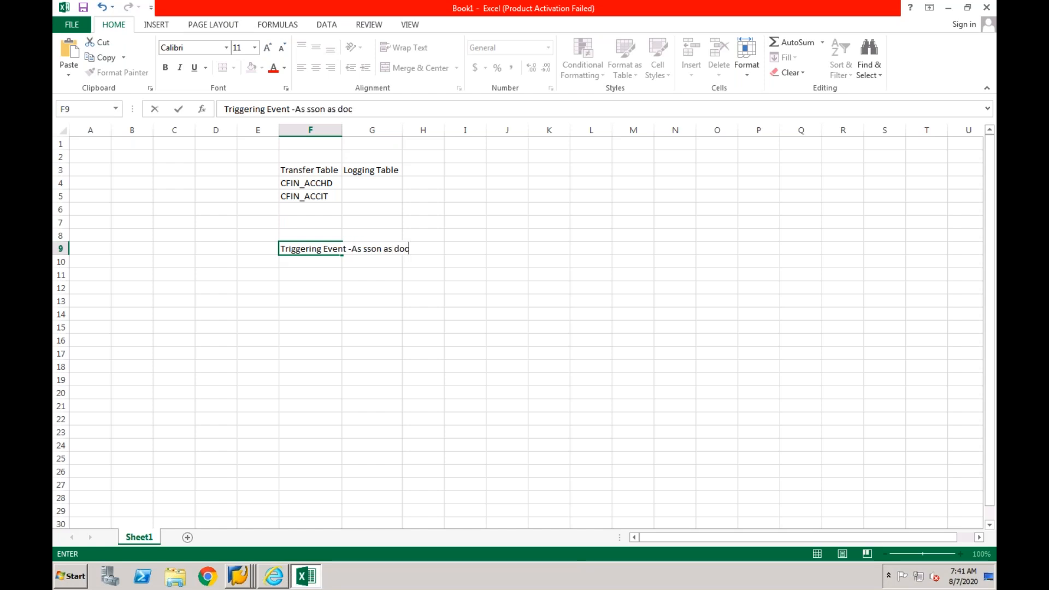
{"action": "type", "text": "ument is posted in source s"}
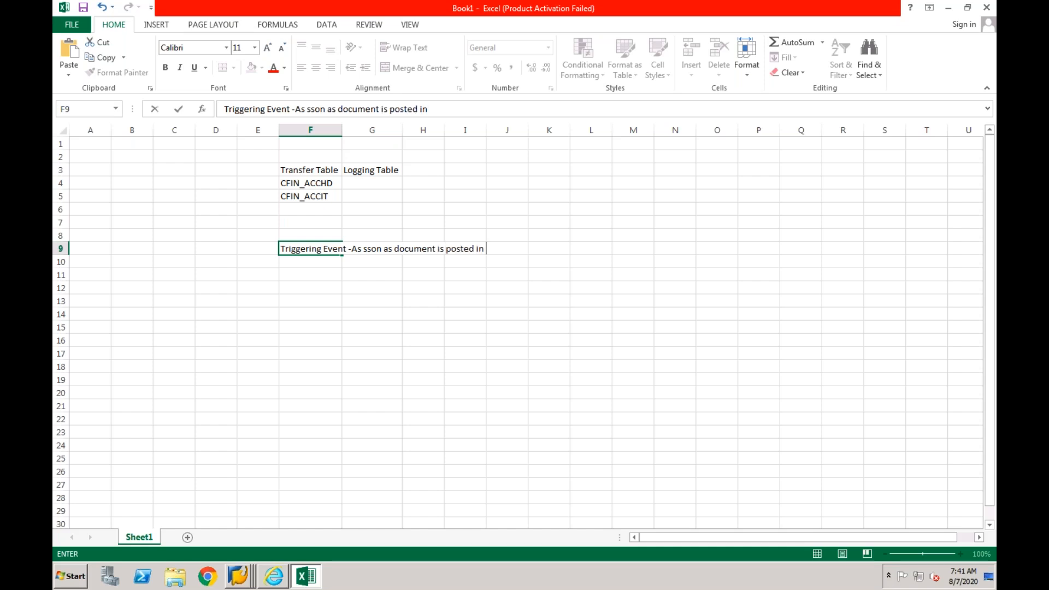
{"action": "type", "text": "yste"}
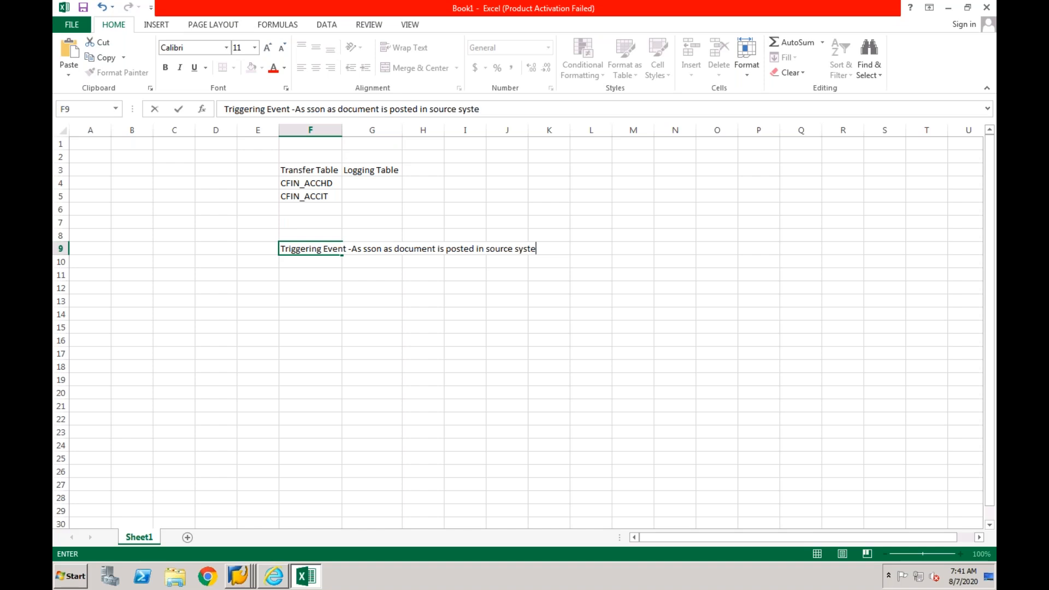
{"action": "type", "text": "m"}
{"action": "left_click", "coordinate": [302, 276]}
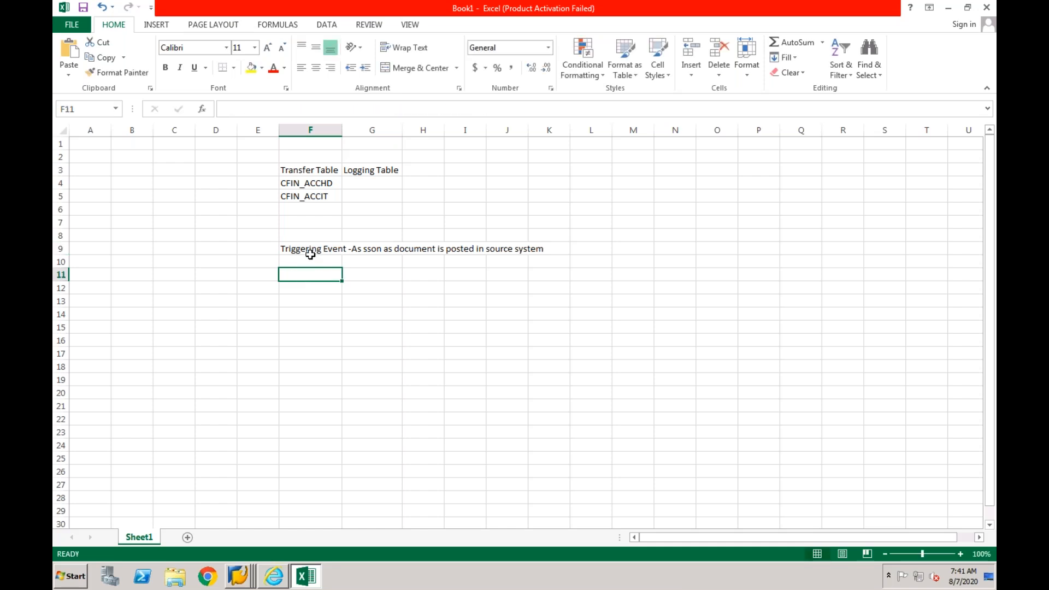
{"action": "left_click", "coordinate": [311, 252]}
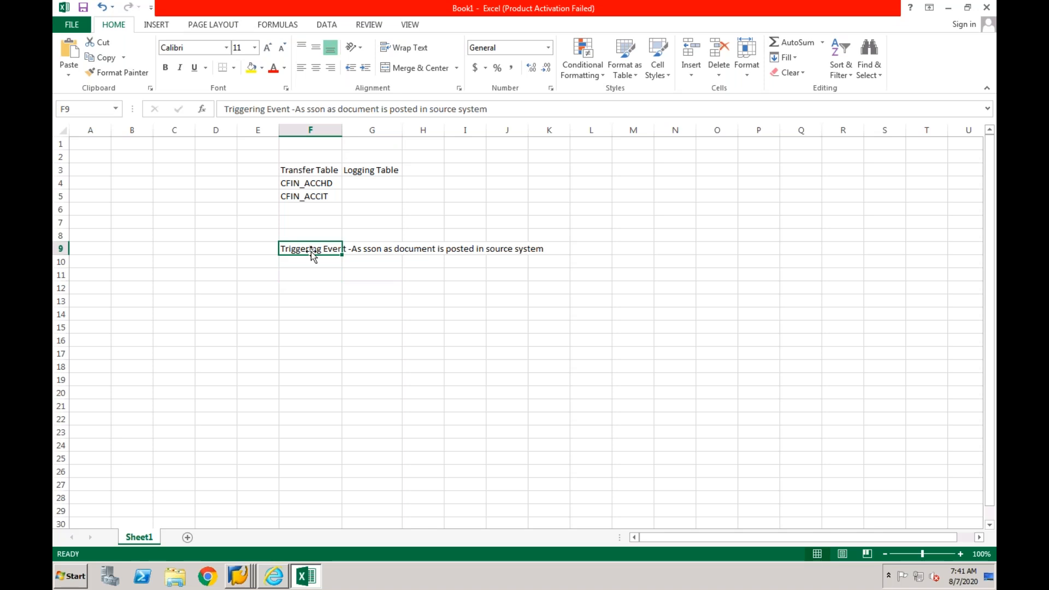
{"action": "left_click", "coordinate": [270, 185]}
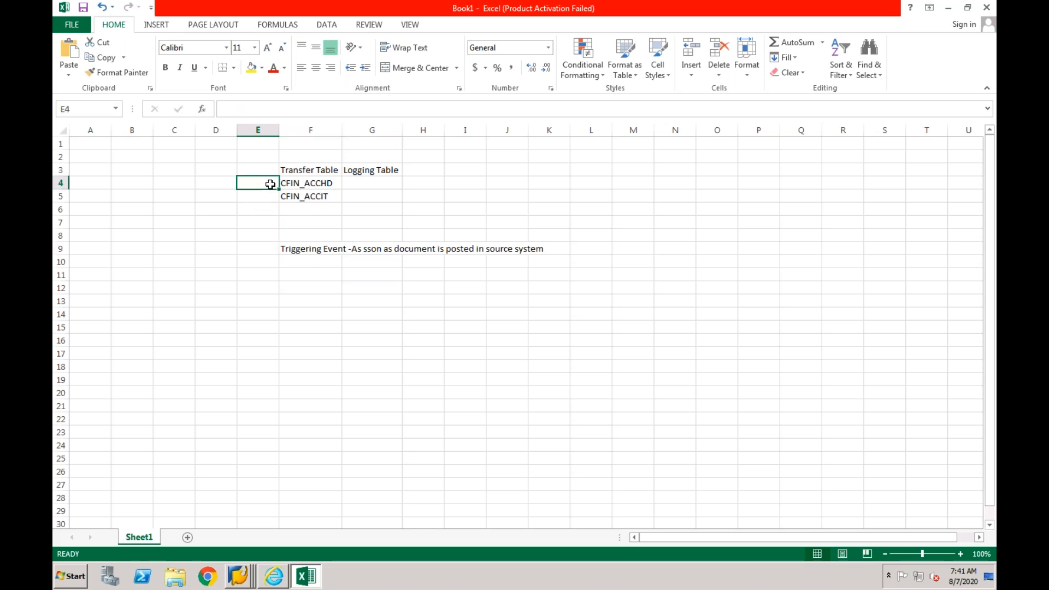
{"action": "left_click", "coordinate": [370, 183]}
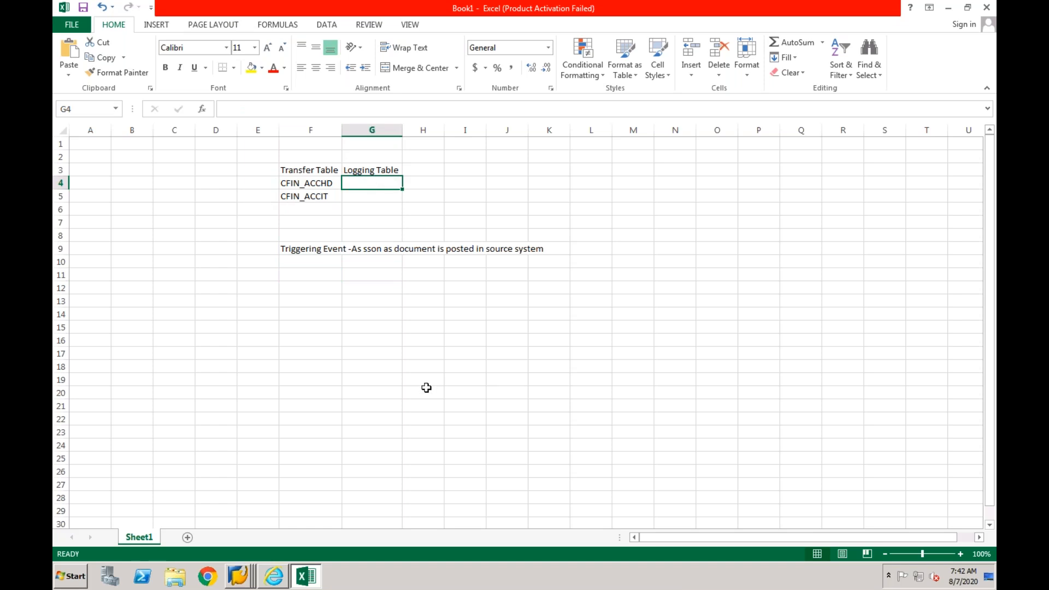
{"action": "left_click", "coordinate": [241, 192]}
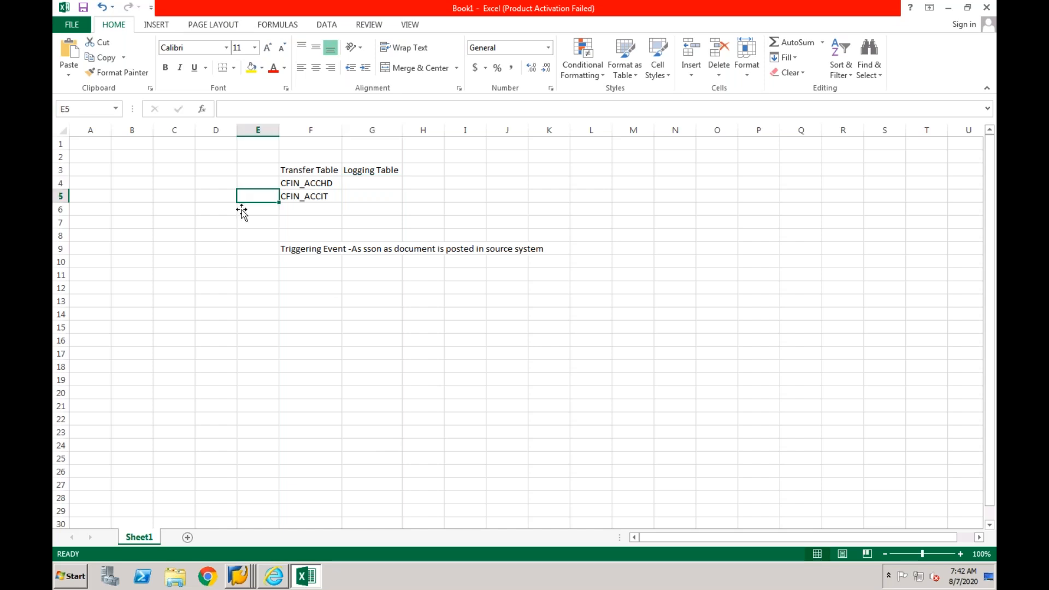
- Check the CFIN_ACCIT entries in the SAP session, then return to Excel and paste the copied document number into cell G4
{"action": "left_click", "coordinate": [243, 578]}
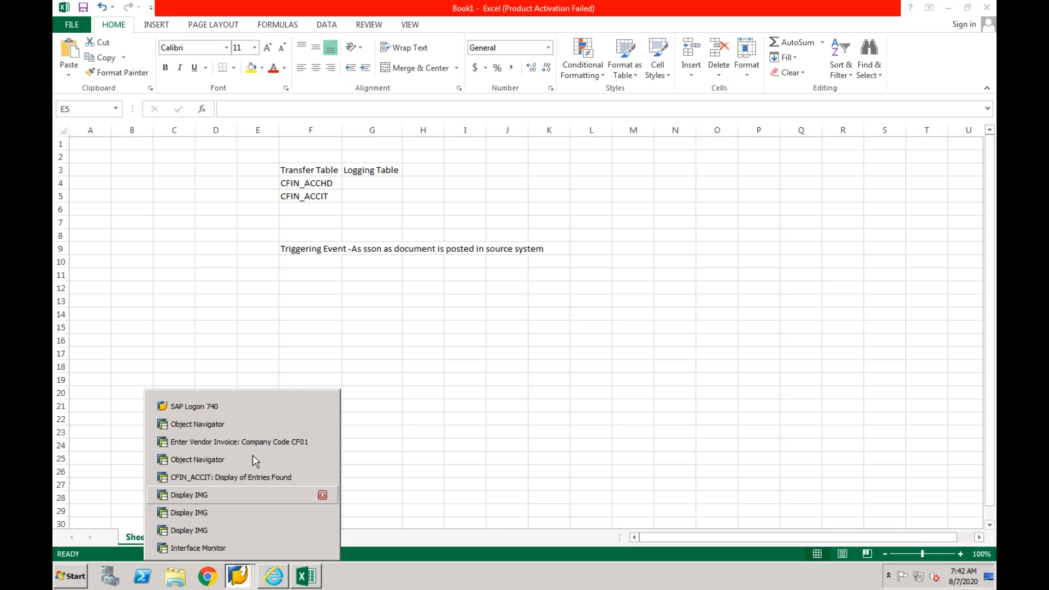
{"action": "left_click", "coordinate": [249, 478]}
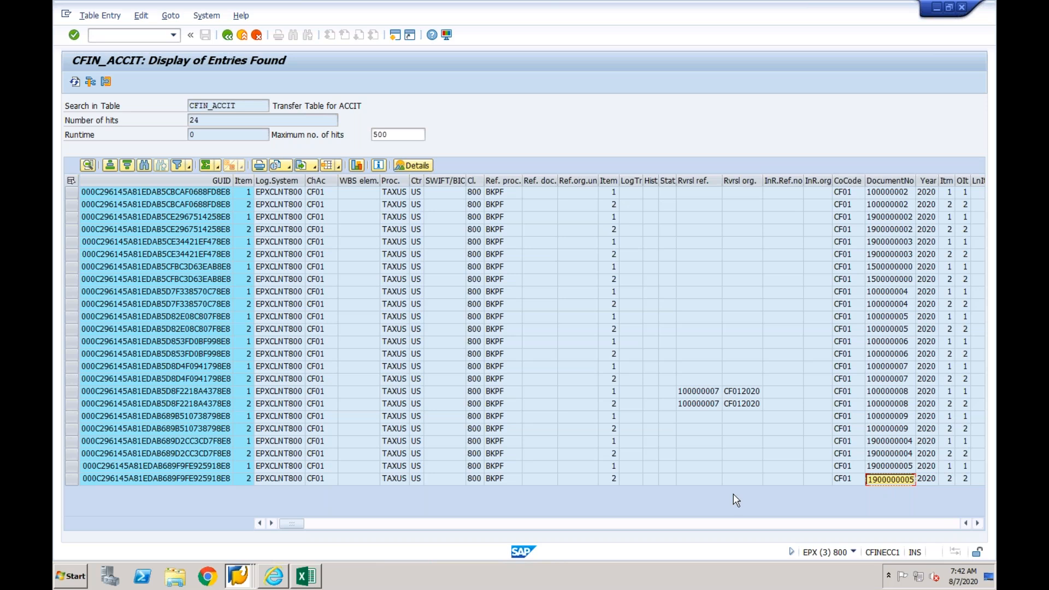
{"action": "left_click", "coordinate": [303, 577]}
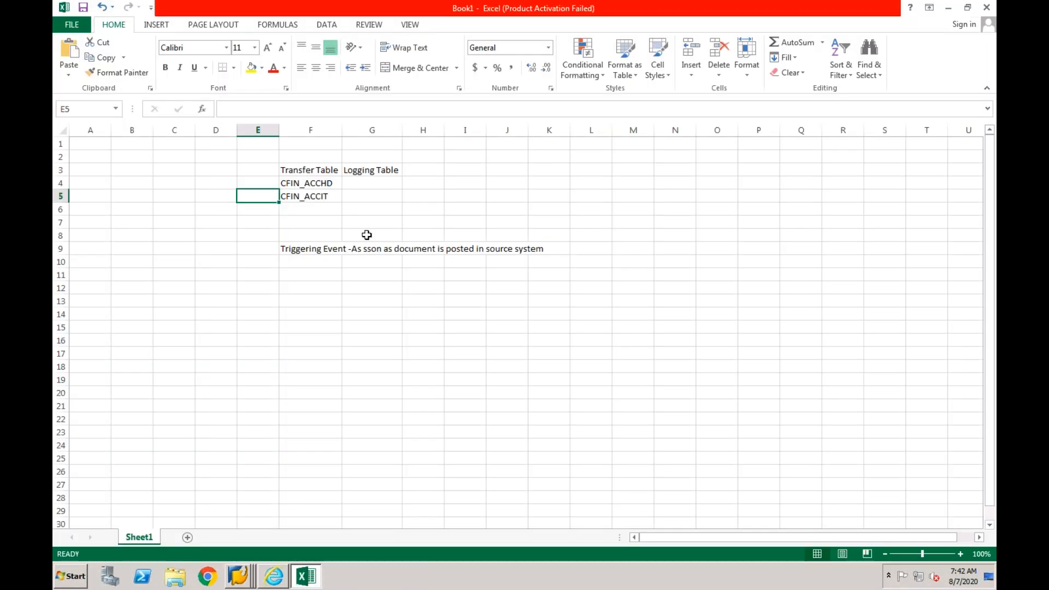
{"action": "left_click", "coordinate": [374, 184]}
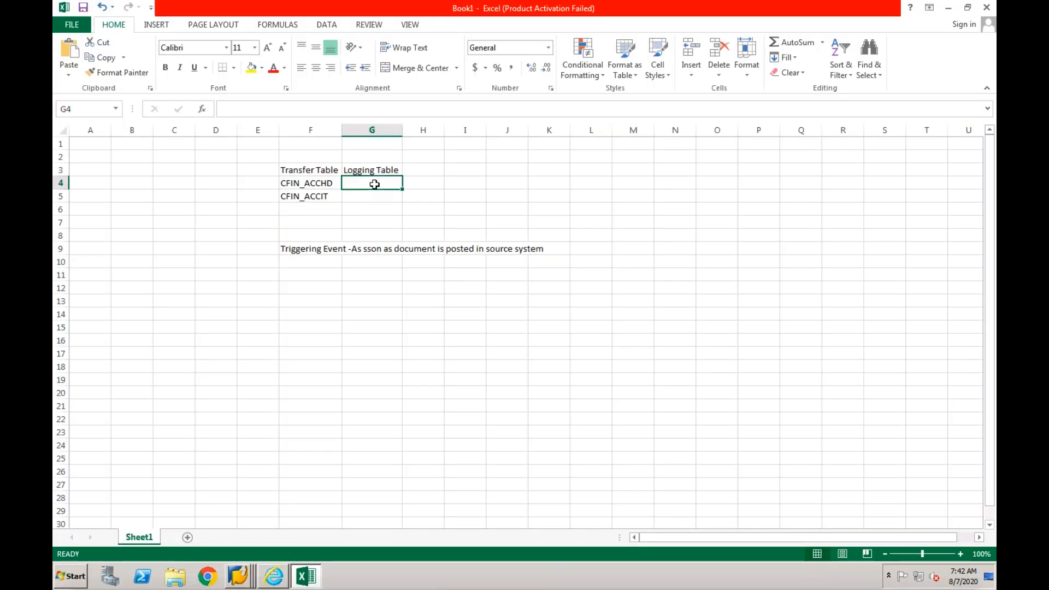
{"action": "key", "text": "ctrl+v"}
{"action": "left_click", "coordinate": [376, 202]}
{"action": "left_click", "coordinate": [377, 183]}
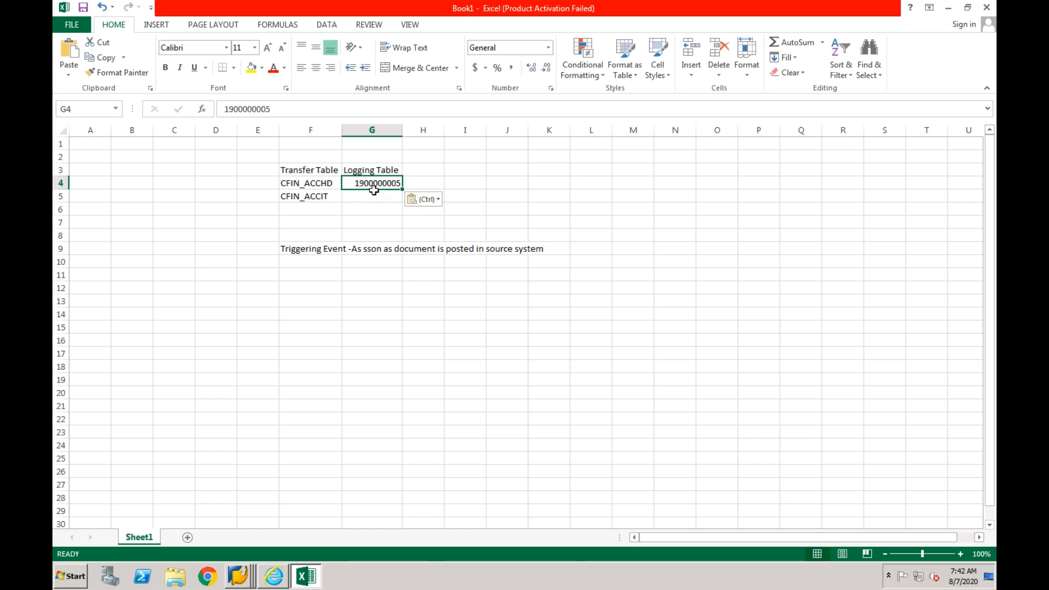
{"action": "left_click", "coordinate": [374, 176]}
- Switch to the EPX Object Navigator session in SAP and select the logging table CFIN_LOG_ACCHD2 in package FIN_CFIN_INTEGRATION
{"action": "left_click", "coordinate": [242, 573]}
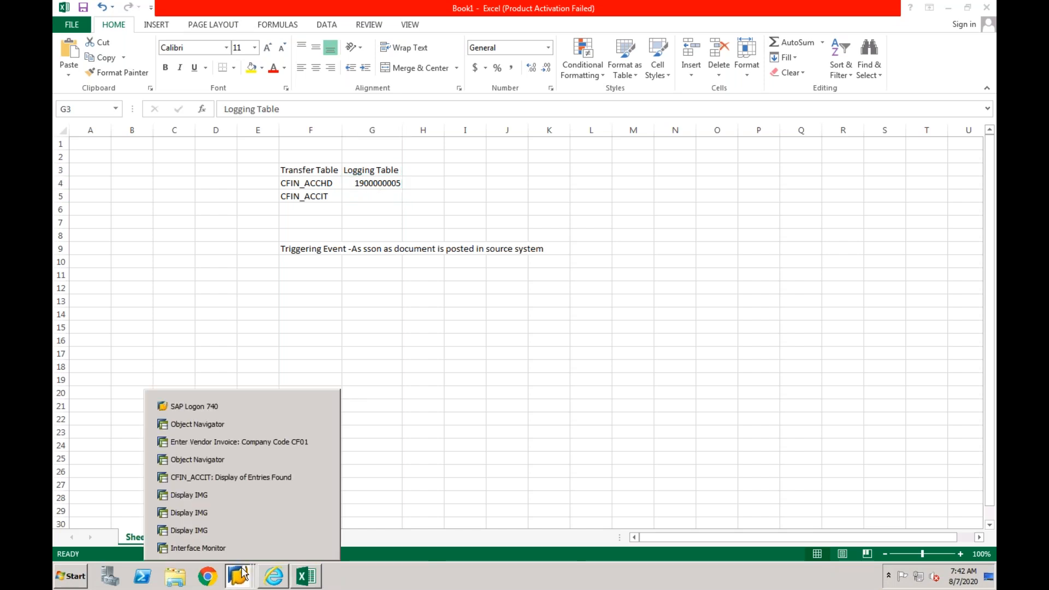
{"action": "left_click", "coordinate": [251, 463]}
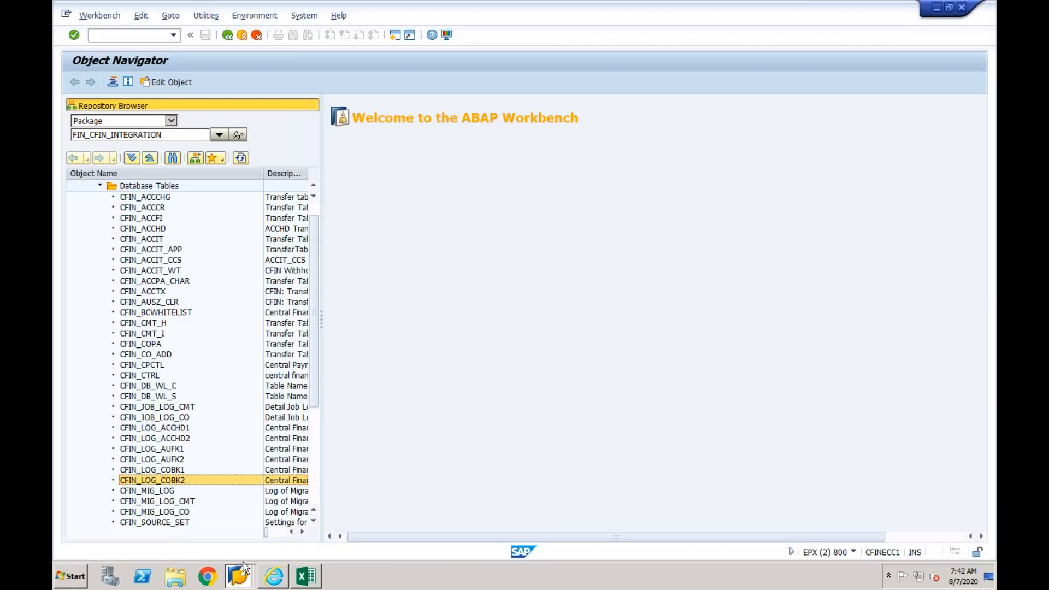
{"action": "left_click", "coordinate": [238, 574]}
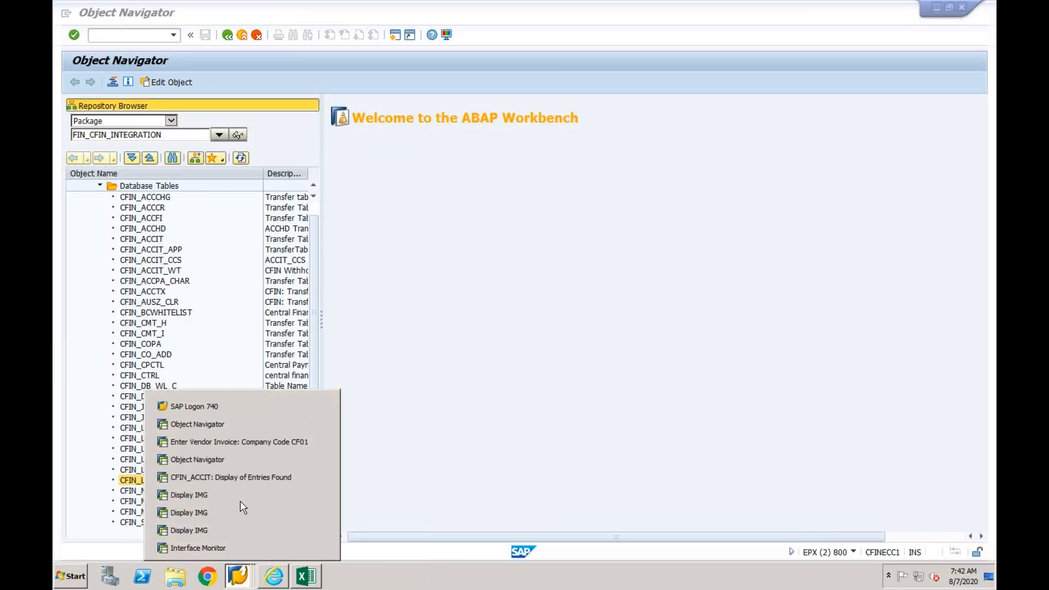
{"action": "left_click", "coordinate": [243, 459]}
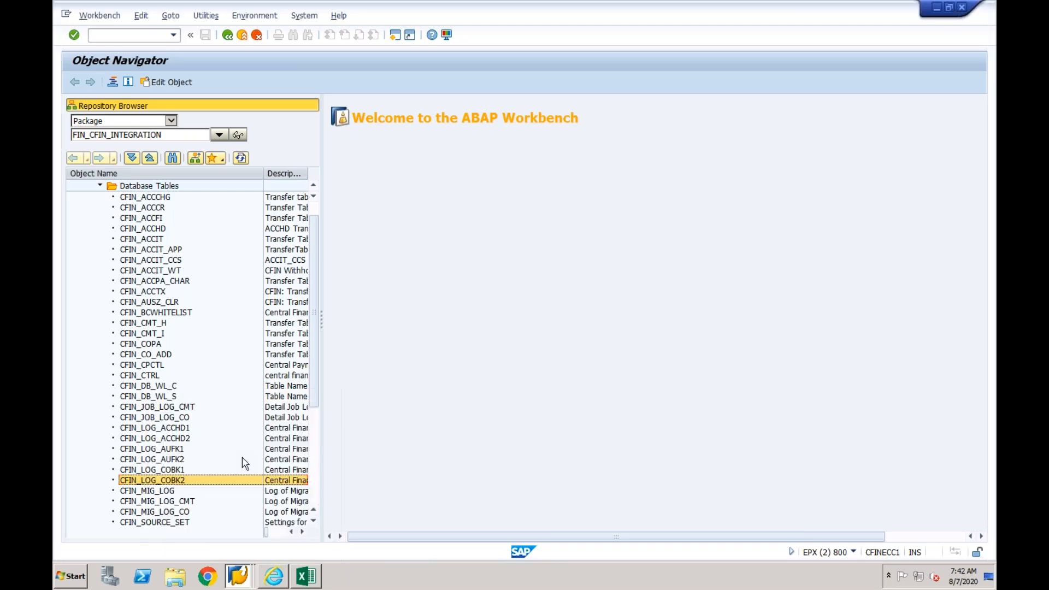
{"action": "left_click", "coordinate": [175, 439]}
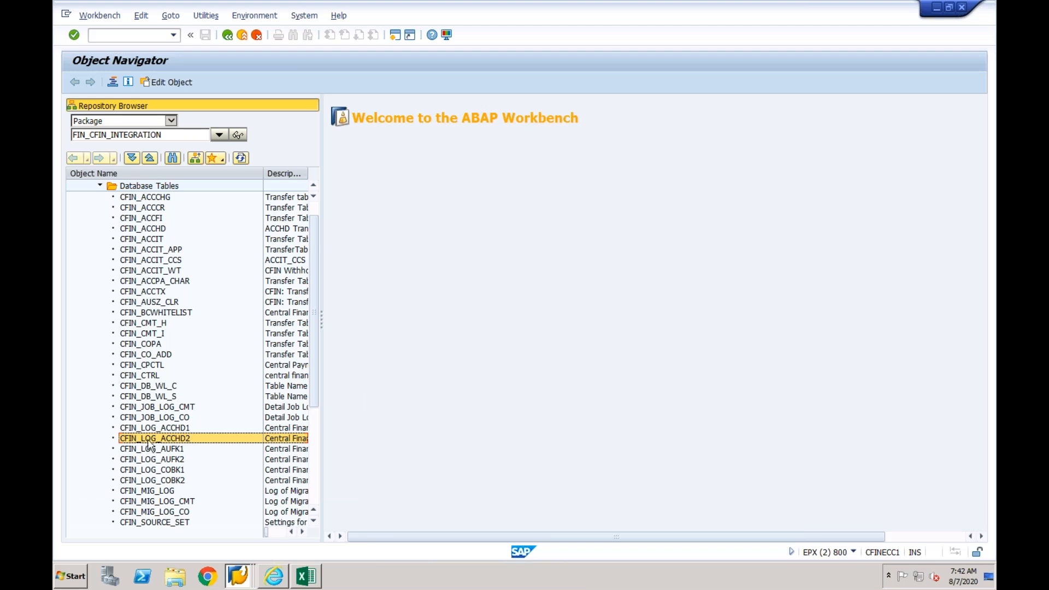
- In the CFIN_ACCIT display session, return to the General Table Display selection and load table CFIN_LOG_ACCHD2
{"action": "left_click", "coordinate": [242, 580]}
{"action": "left_click", "coordinate": [245, 477]}
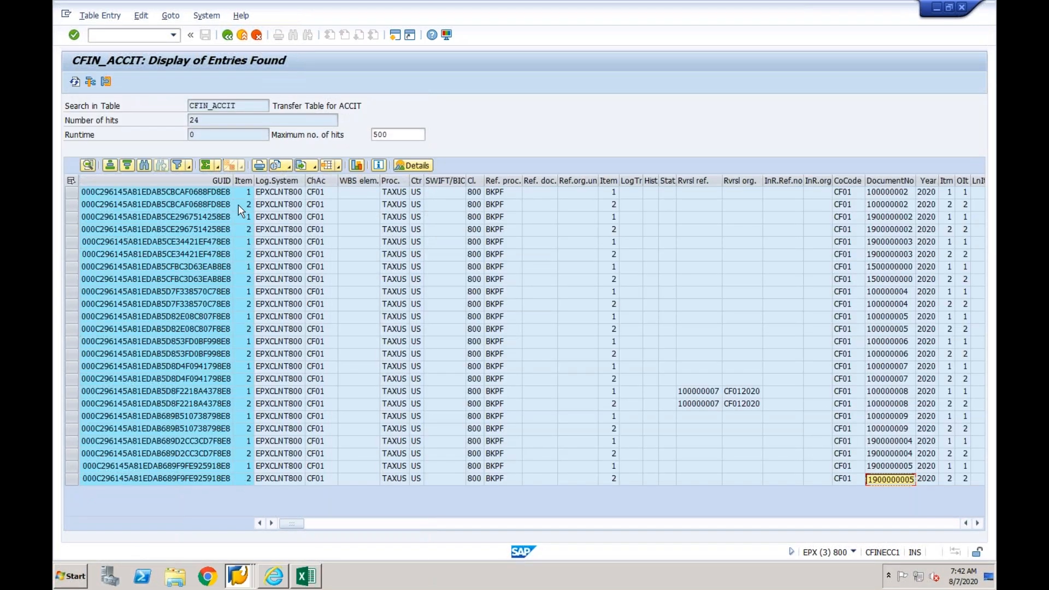
{"action": "left_click", "coordinate": [228, 35]}
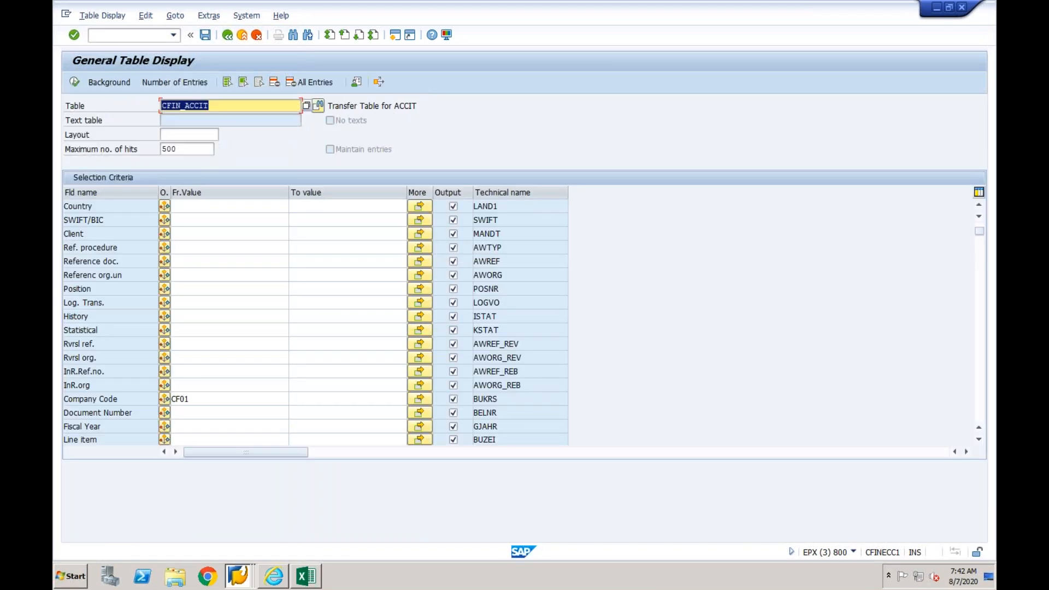
{"action": "key", "text": "End"}
{"action": "key", "text": "BackSpace"}
{"action": "key", "text": "BackSpace"}
{"action": "key", "text": "BackSpace"}
{"action": "key", "text": "BackSpace"}
{"action": "key", "text": "BackSpace"}
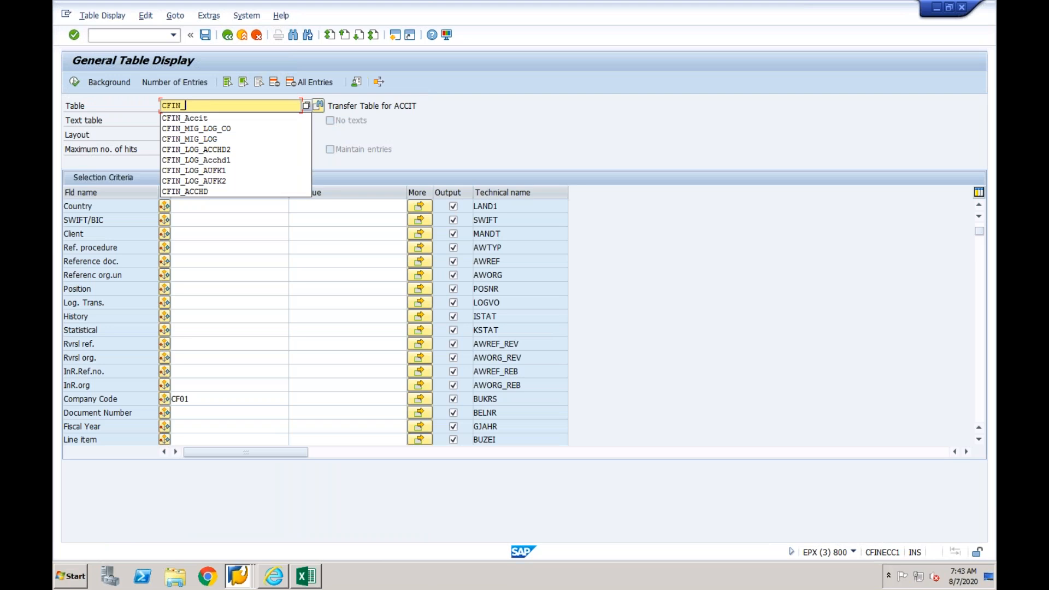
{"action": "type", "text": "log"}
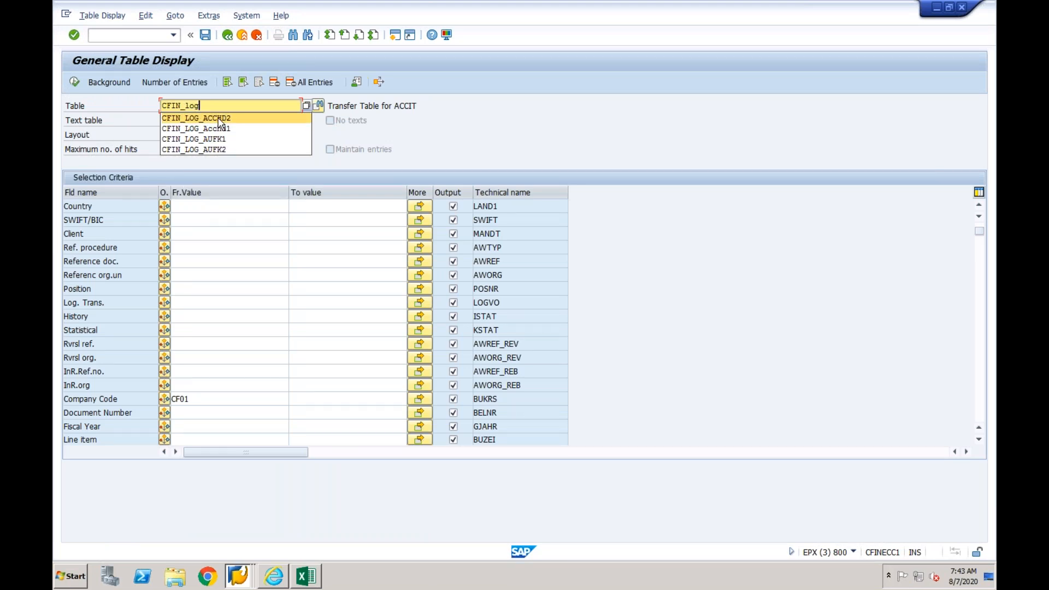
{"action": "left_click", "coordinate": [219, 120]}
{"action": "key", "text": "Return"}
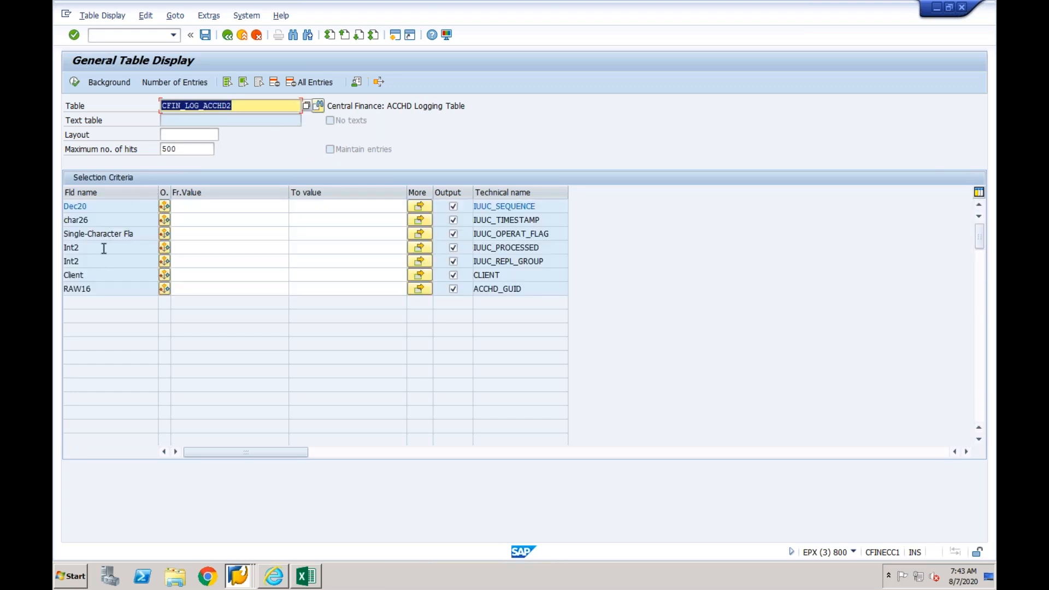
- Run the General Table Display for logging table CFIN_LOG_ACCHD2 to check its entries
{"action": "left_click", "coordinate": [76, 85]}
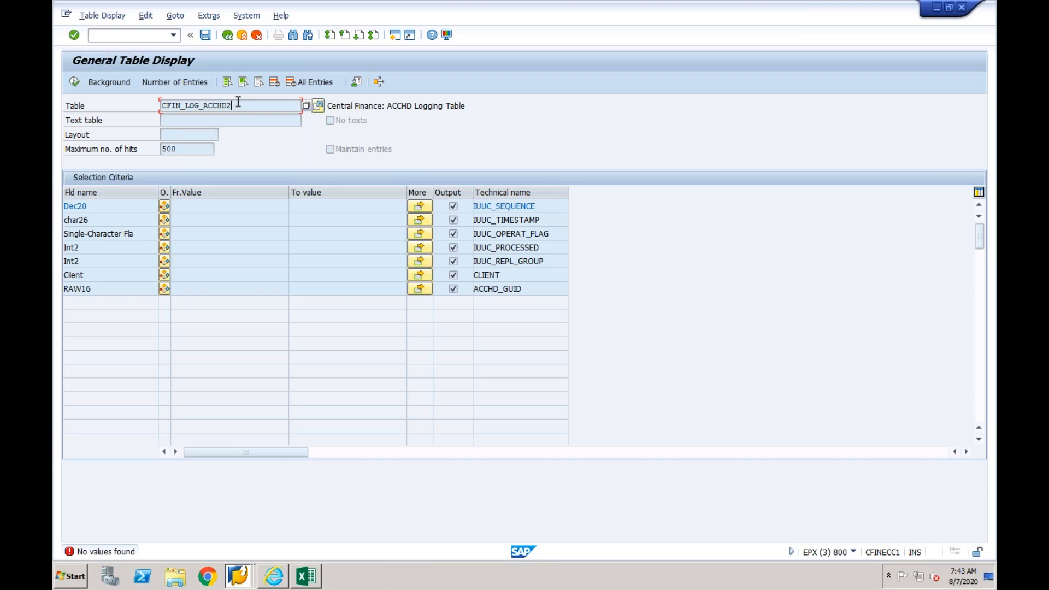
{"action": "left_click", "coordinate": [206, 217]}
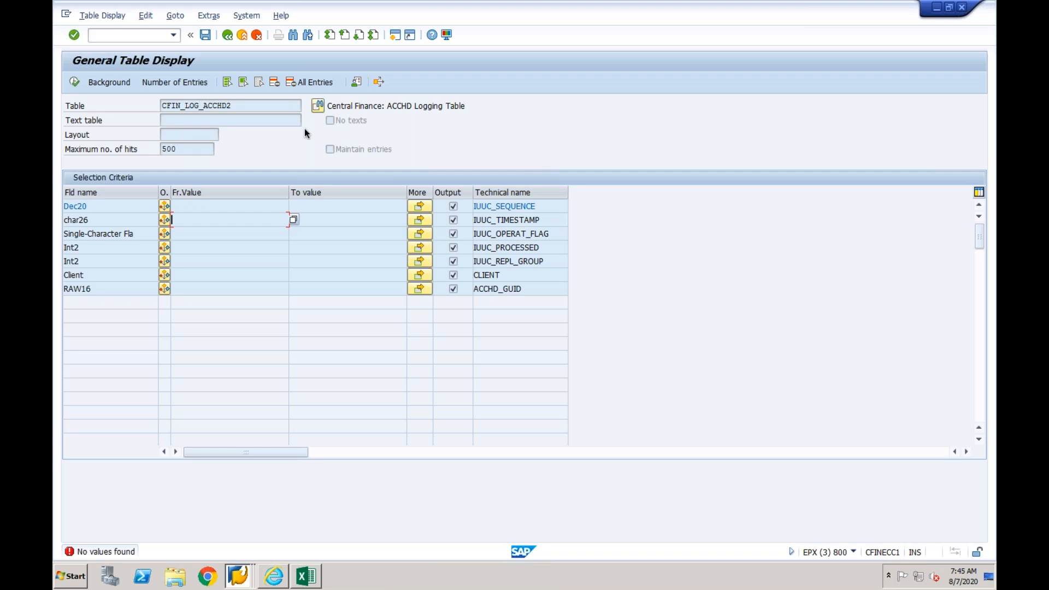
- Open transaction LTRC for configuration SLT_CFIN and check the current action of tables AUFK, CFIN_ACCHD and COBK
{"action": "left_click", "coordinate": [136, 37]}
{"action": "type", "text": "/nltrd"}
{"action": "key", "text": "Return"}
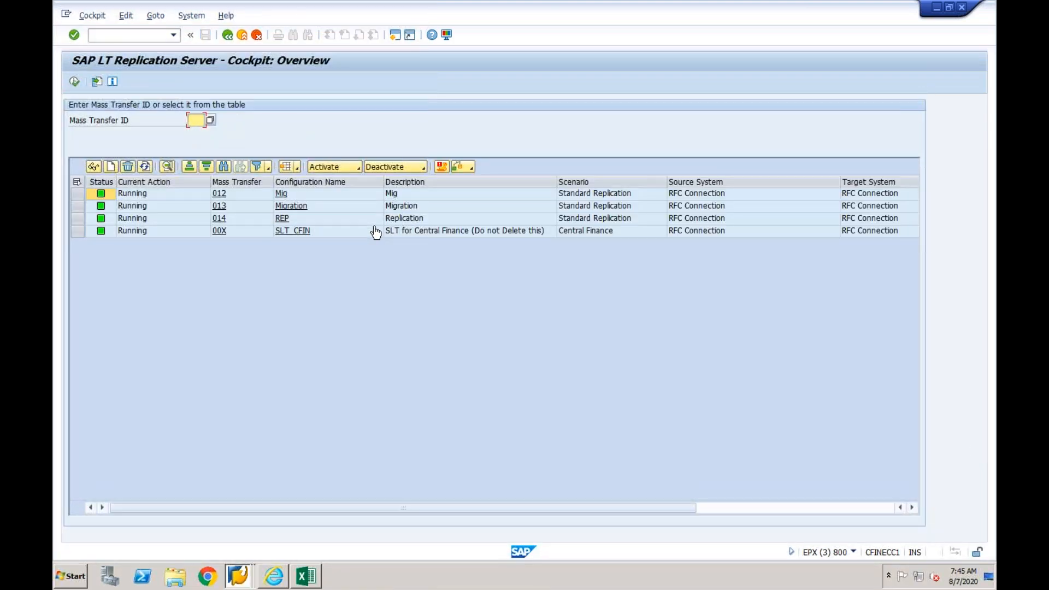
{"action": "left_click", "coordinate": [304, 232]}
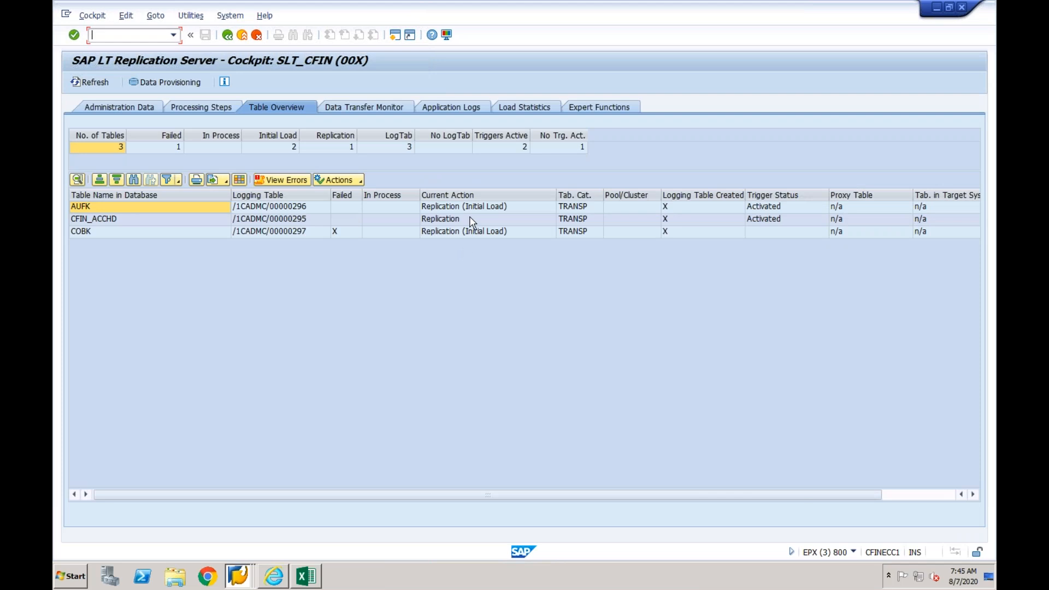
{"action": "left_click", "coordinate": [474, 209]}
{"action": "left_click", "coordinate": [453, 219]}
{"action": "left_click", "coordinate": [460, 233]}
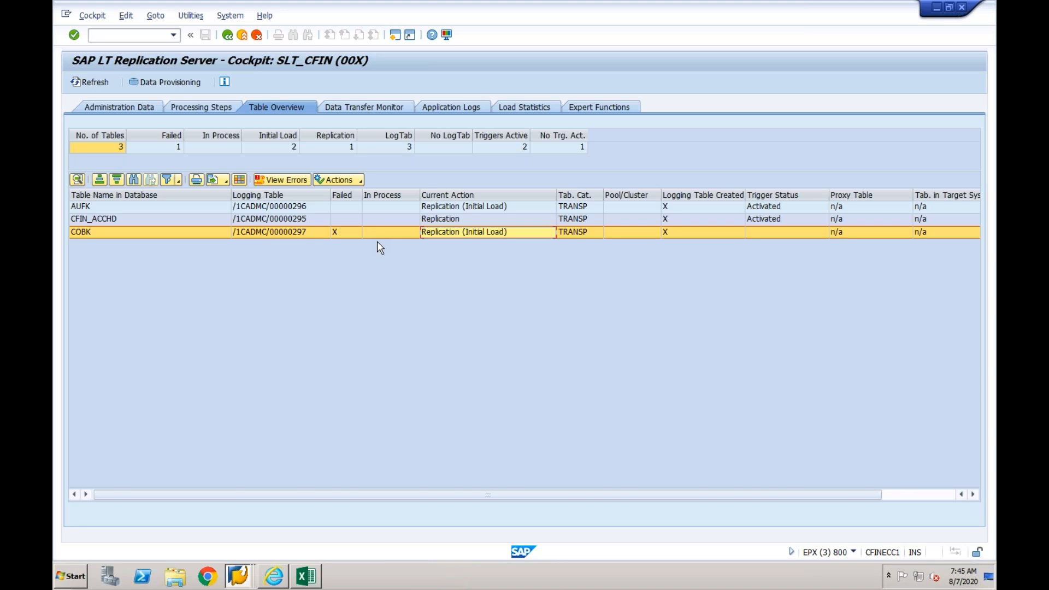
- Review the error messages for table AUFK in the SLT_CFIN data transfer monitor, then close them
{"action": "left_click", "coordinate": [441, 109]}
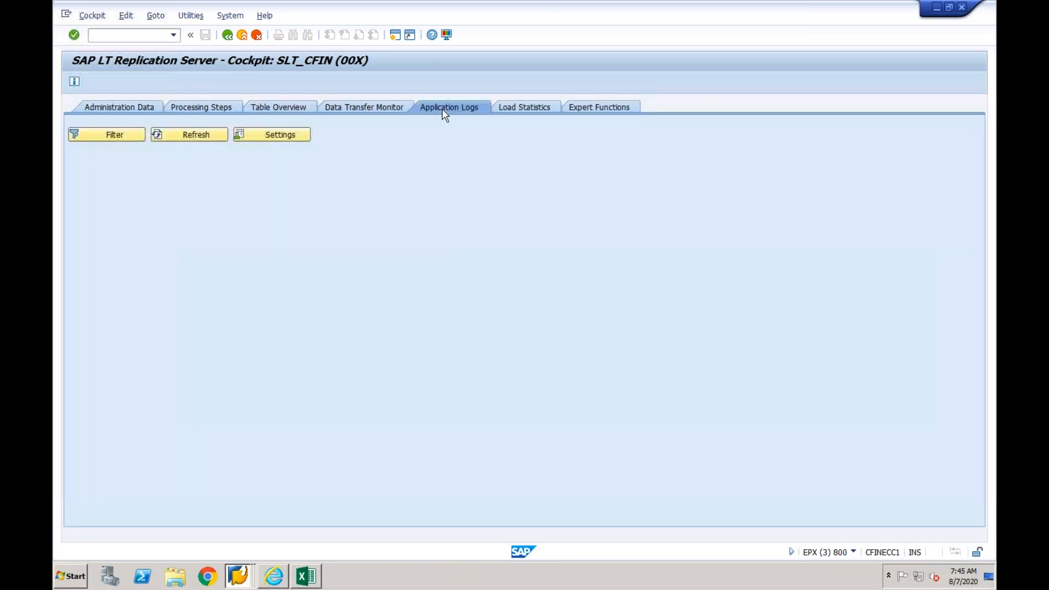
{"action": "left_click", "coordinate": [374, 109]}
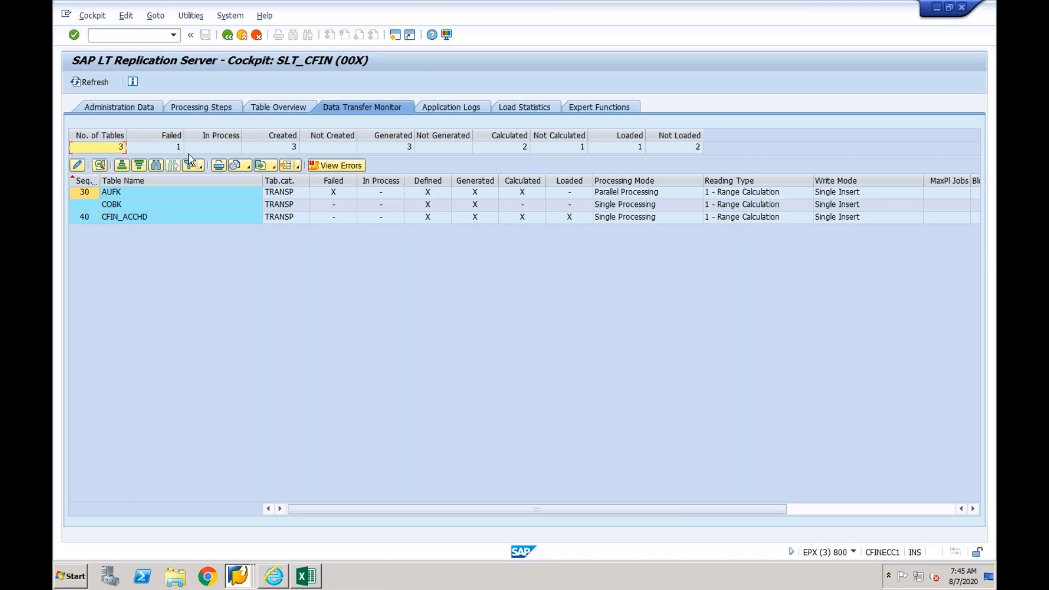
{"action": "left_click", "coordinate": [137, 195]}
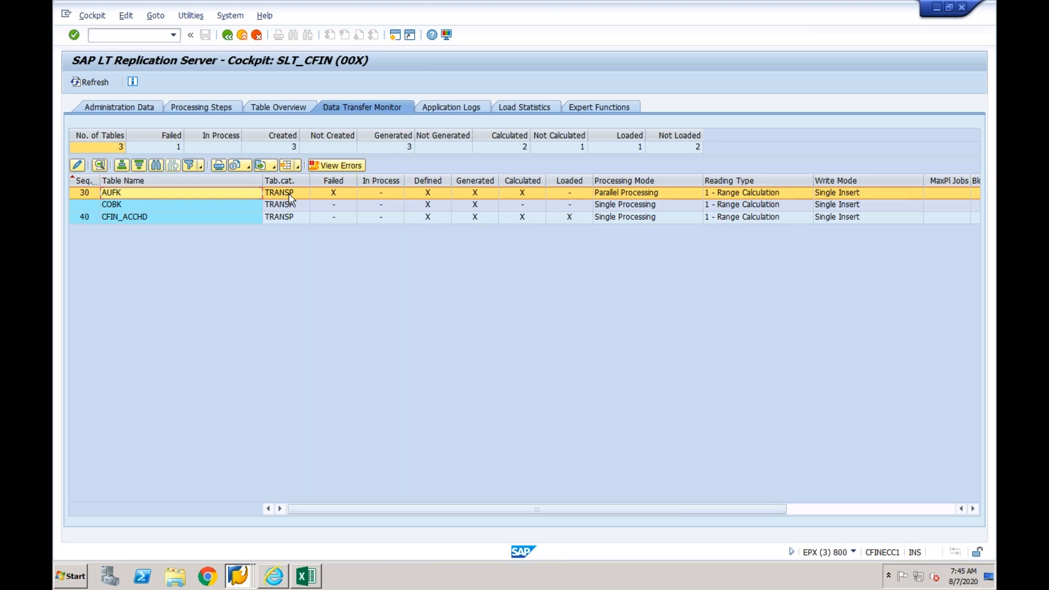
{"action": "left_click", "coordinate": [336, 164]}
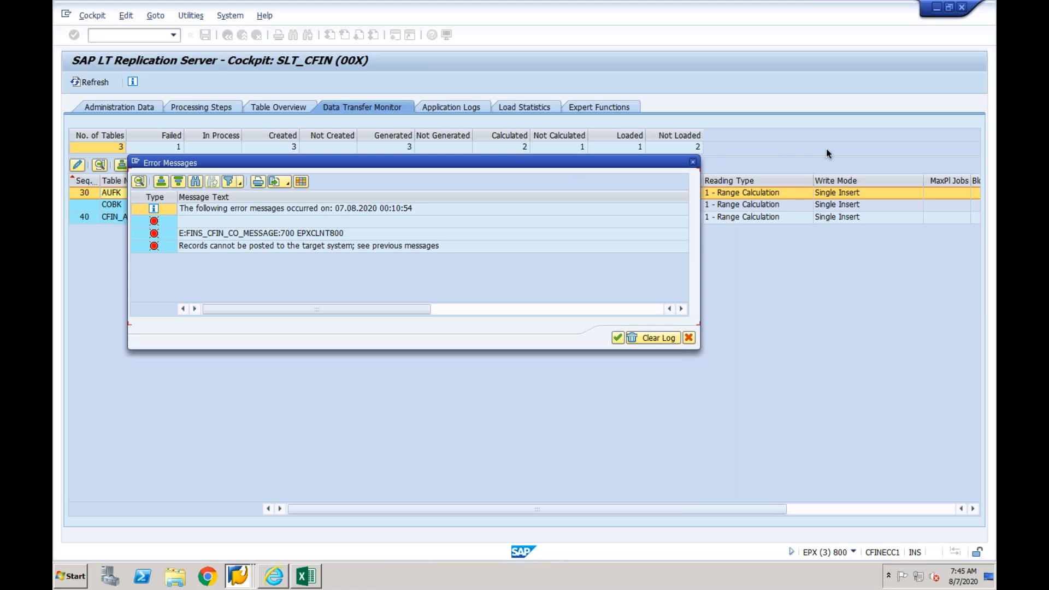
{"action": "left_click", "coordinate": [694, 165]}
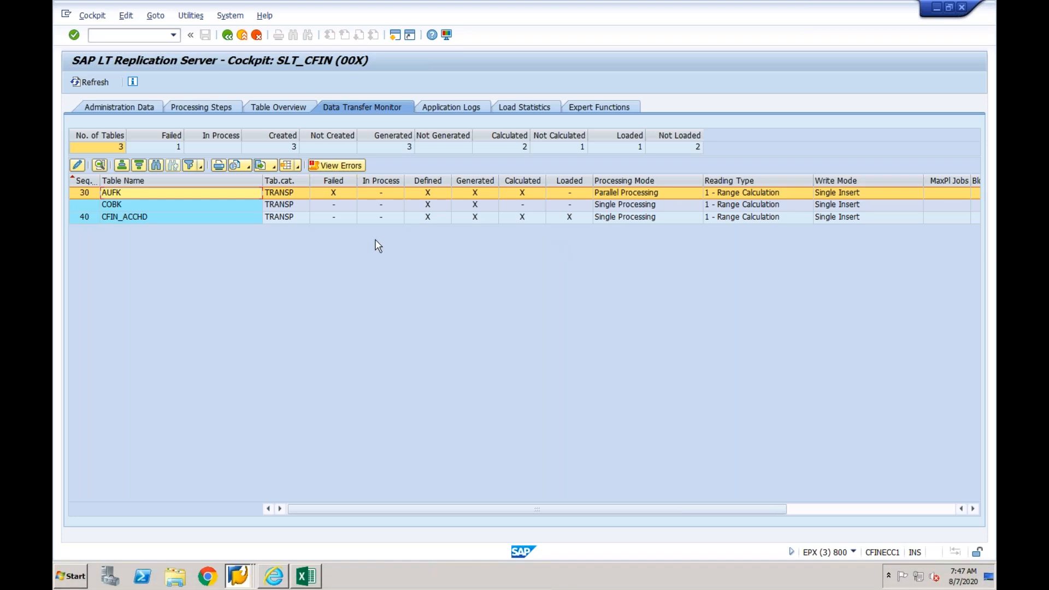
- Leave the replication cockpit and open transaction SE16N for the General Table Display
{"action": "left_click", "coordinate": [227, 35]}
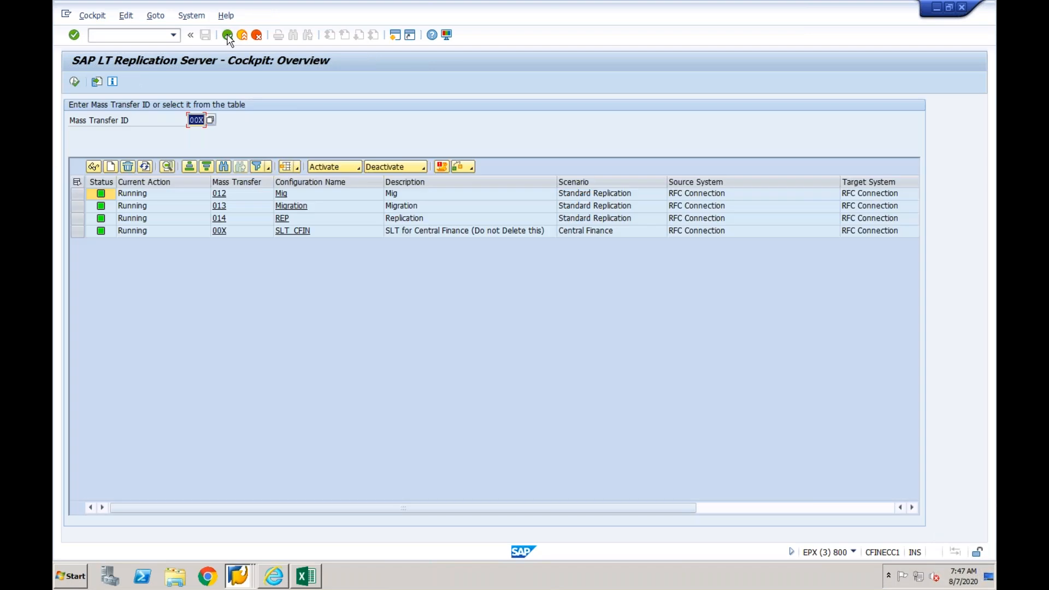
{"action": "left_click", "coordinate": [227, 35]}
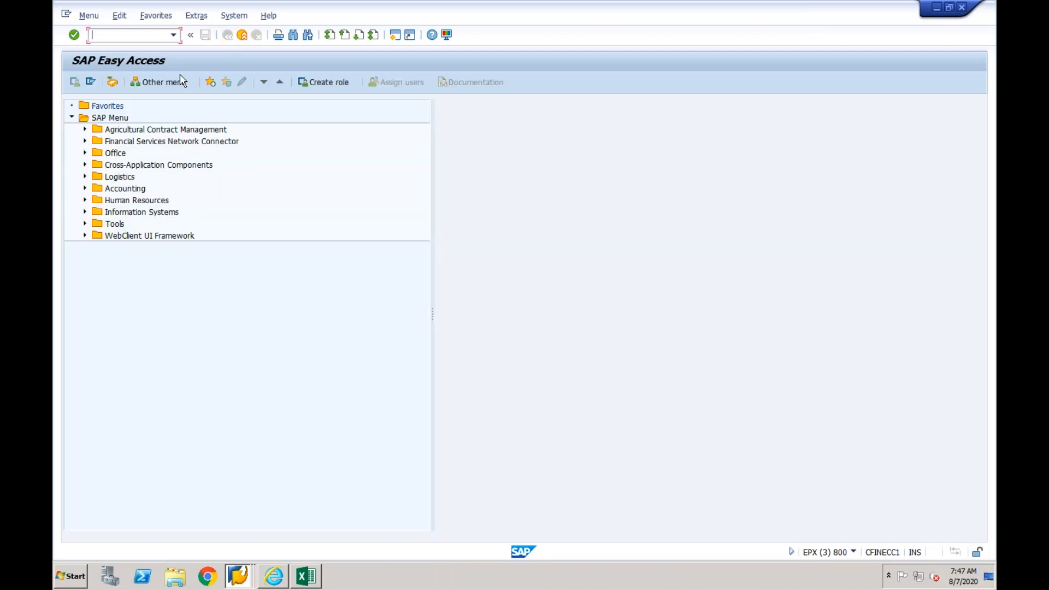
{"action": "left_click", "coordinate": [174, 36]}
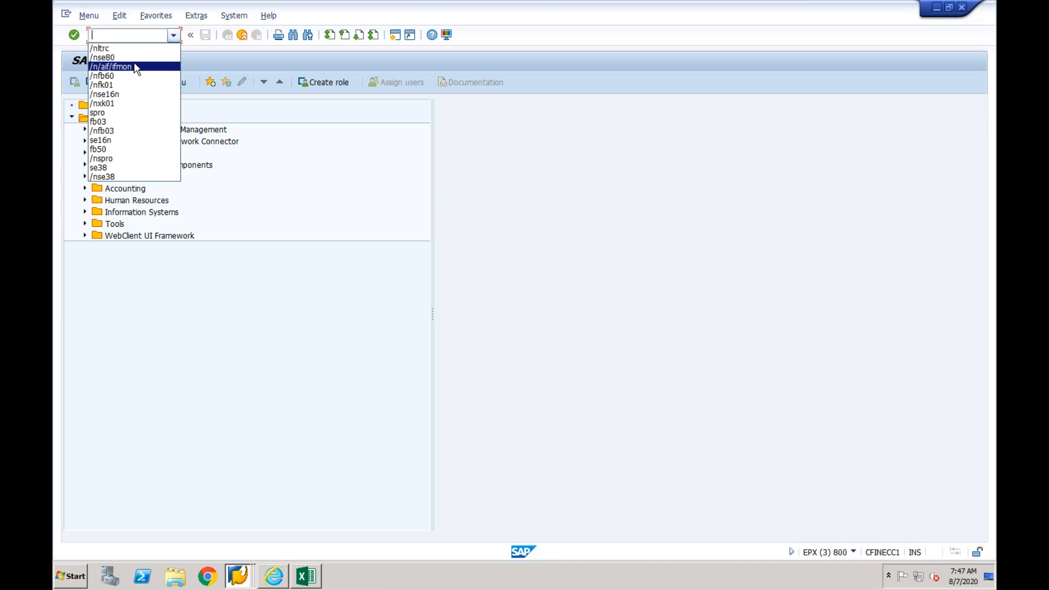
{"action": "left_click", "coordinate": [123, 93]}
{"action": "key", "text": "Return"}
{"action": "key", "text": "End"}
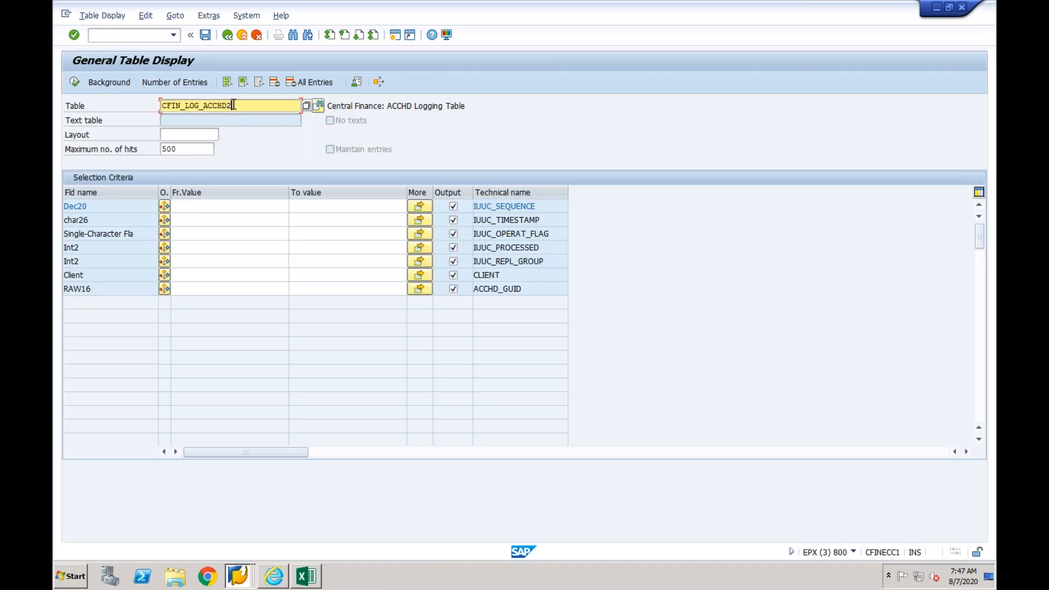
- Load logging table CFIN_LOG_AUFK1 in General Table Display and check it for entries
{"action": "key", "text": "BackSpace"}
{"action": "key", "text": "BackSpace"}
{"action": "key", "text": "BackSpace"}
{"action": "key", "text": "BackSpace"}
{"action": "key", "text": "BackSpace"}
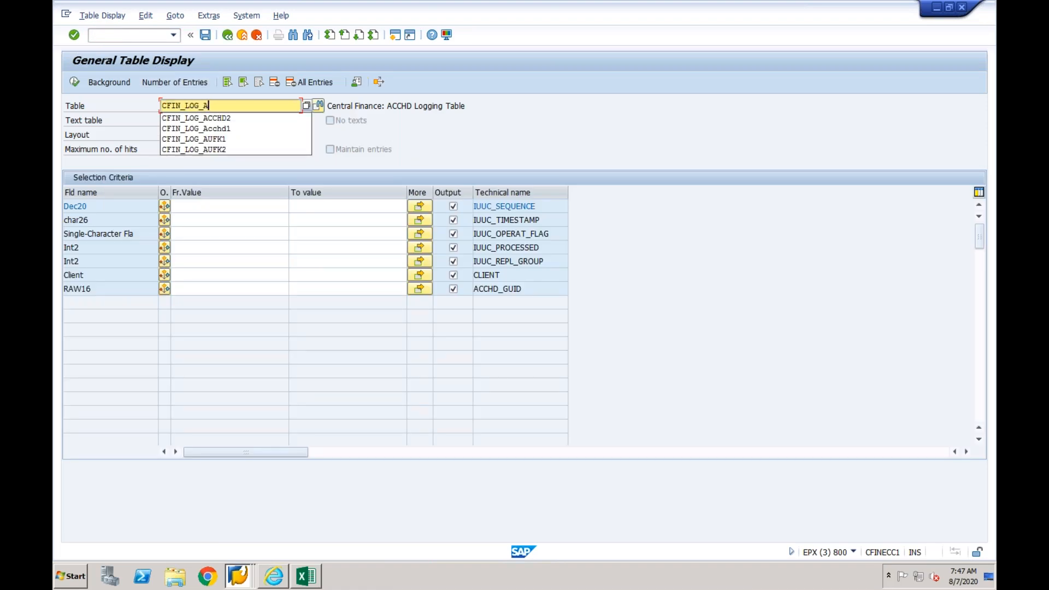
{"action": "left_click", "coordinate": [225, 140]}
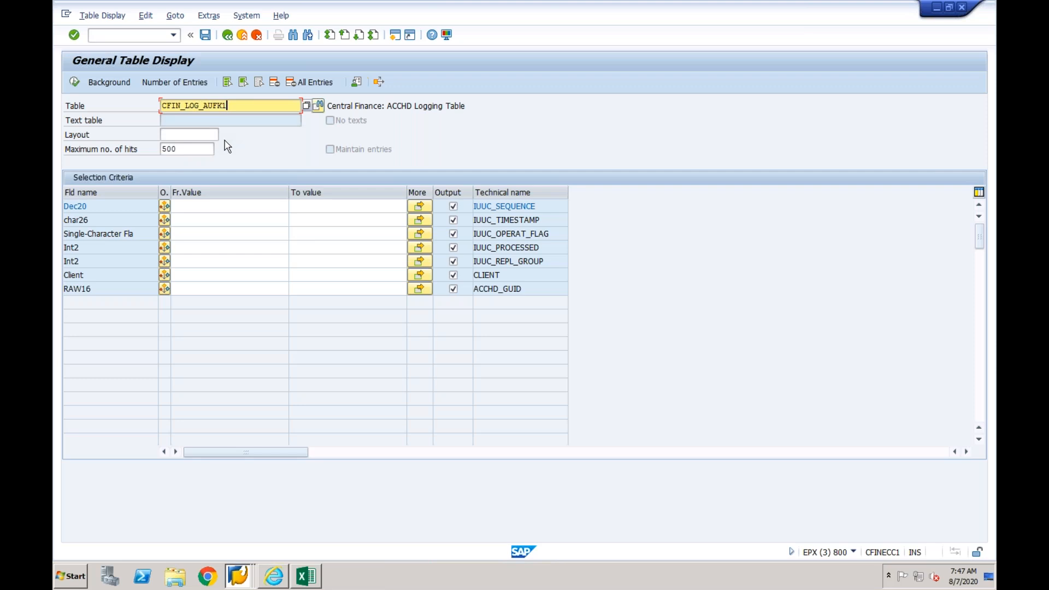
{"action": "key", "text": "Return"}
{"action": "left_click", "coordinate": [75, 82]}
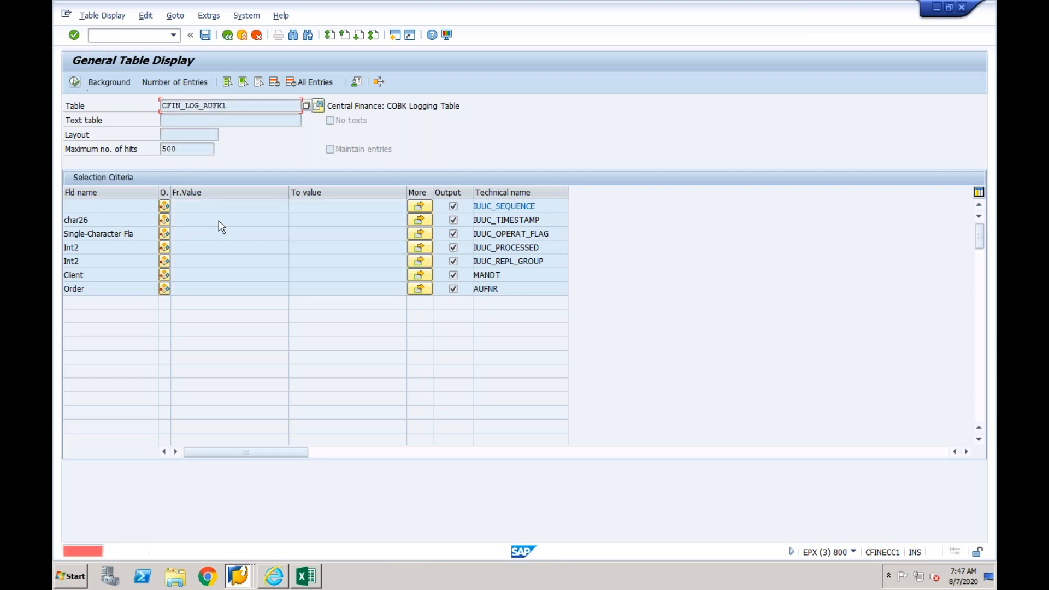
- Change the table to CFIN_LOG_AUFK2 and check it for entries, keeping that table selected
{"action": "left_click", "coordinate": [241, 104]}
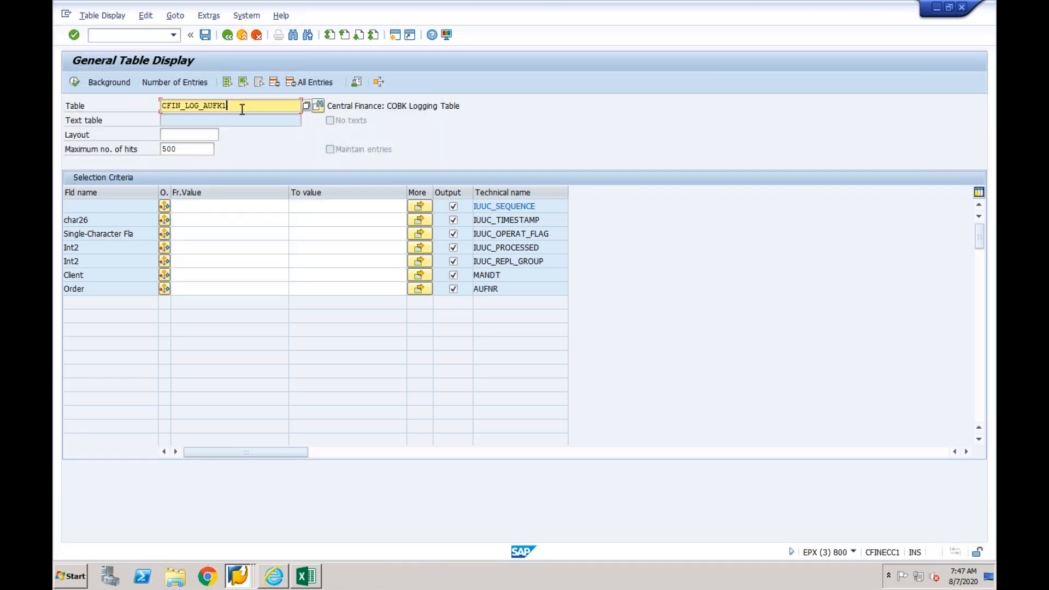
{"action": "key", "text": "BackSpace"}
{"action": "type", "text": "2"}
{"action": "key", "text": "Return"}
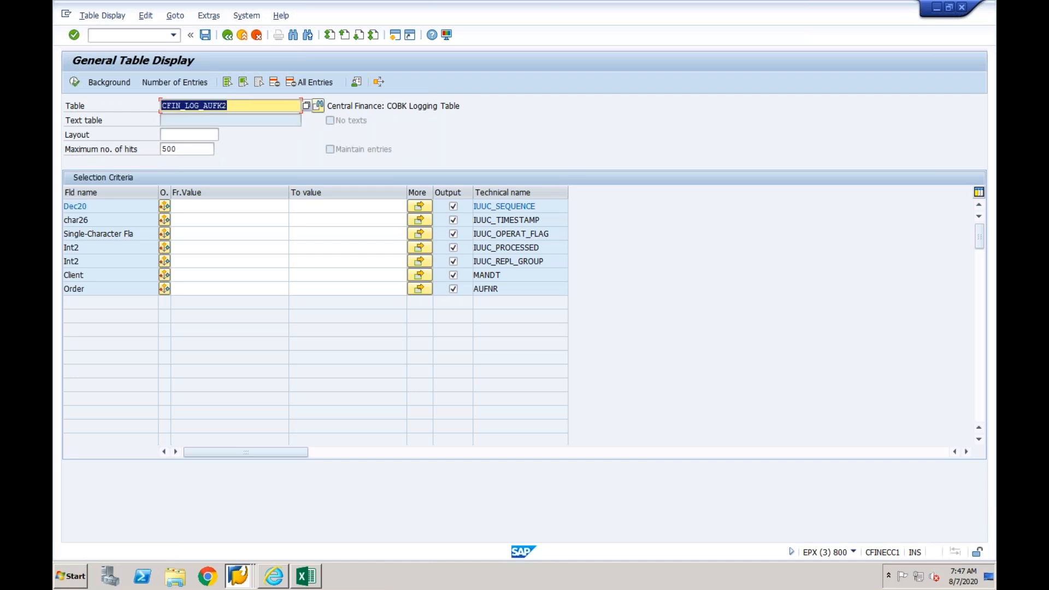
{"action": "left_click", "coordinate": [76, 84]}
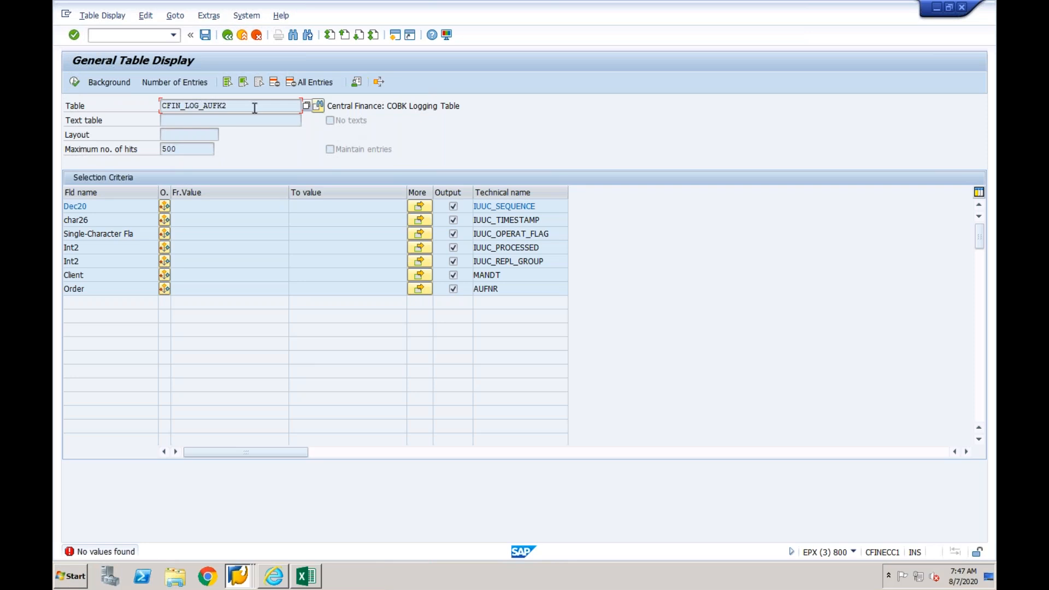
{"action": "key", "text": "Return"}
{"action": "left_click", "coordinate": [308, 104]}
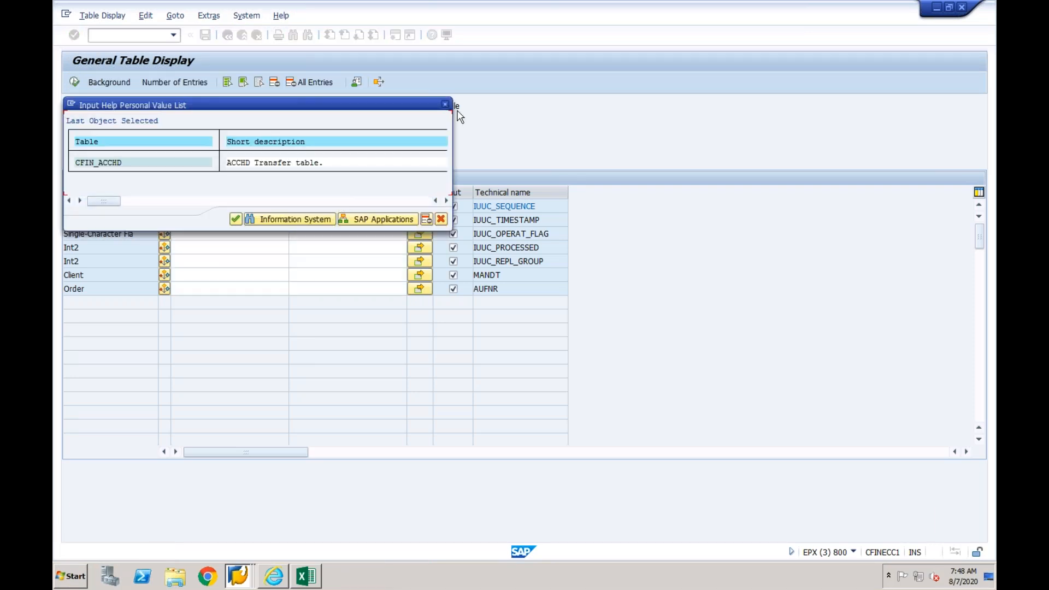
{"action": "left_click", "coordinate": [446, 104]}
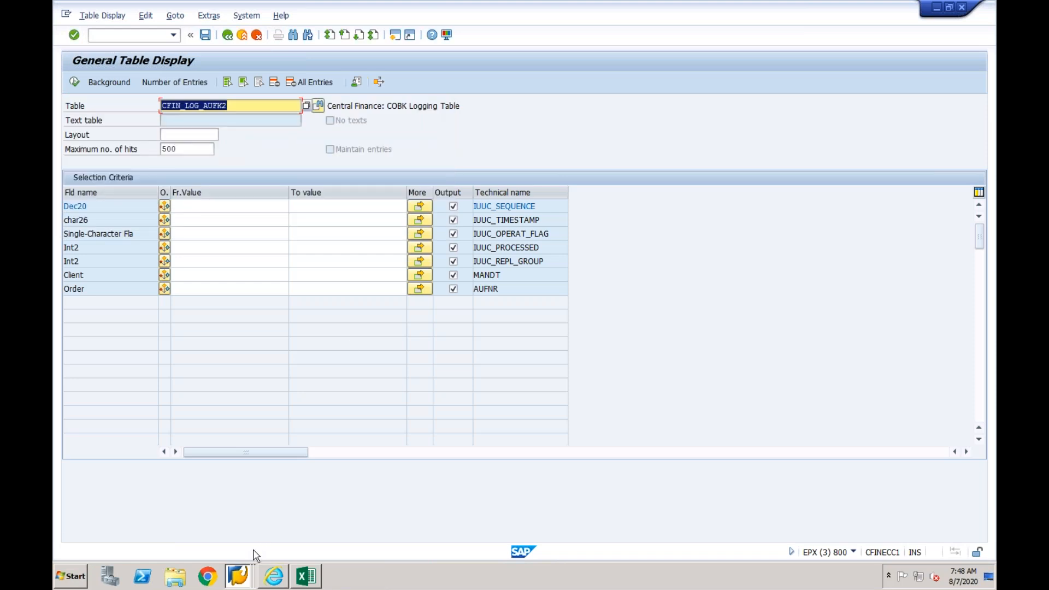
- Check logging tables CFIN_LOG_AUFK1 and CFIN_LOG_AUFK2 in the Object Navigator session, then return to the General Table Display session
{"action": "left_click", "coordinate": [240, 576]}
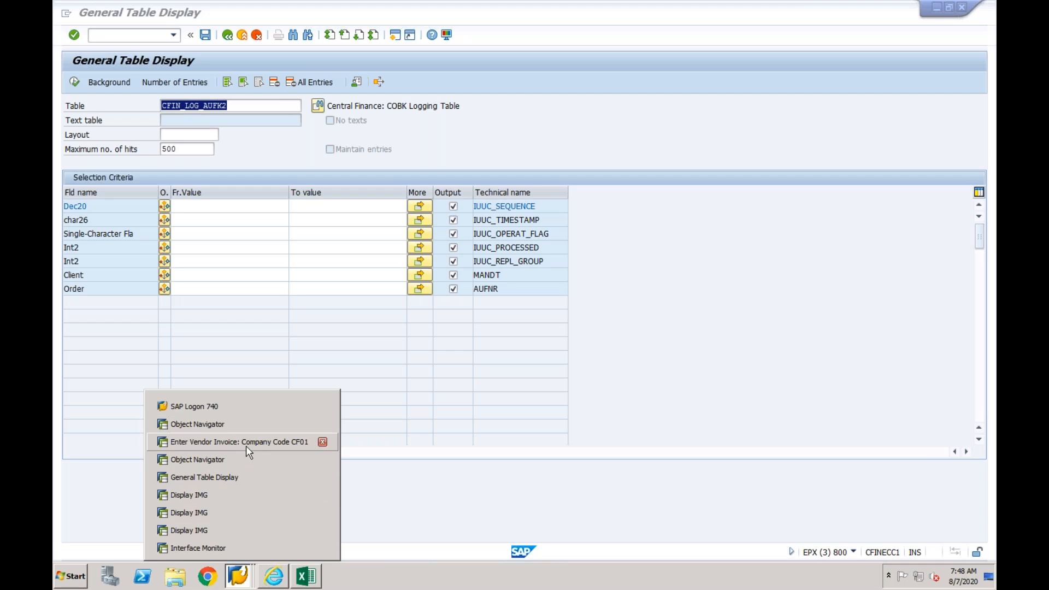
{"action": "left_click", "coordinate": [234, 458]}
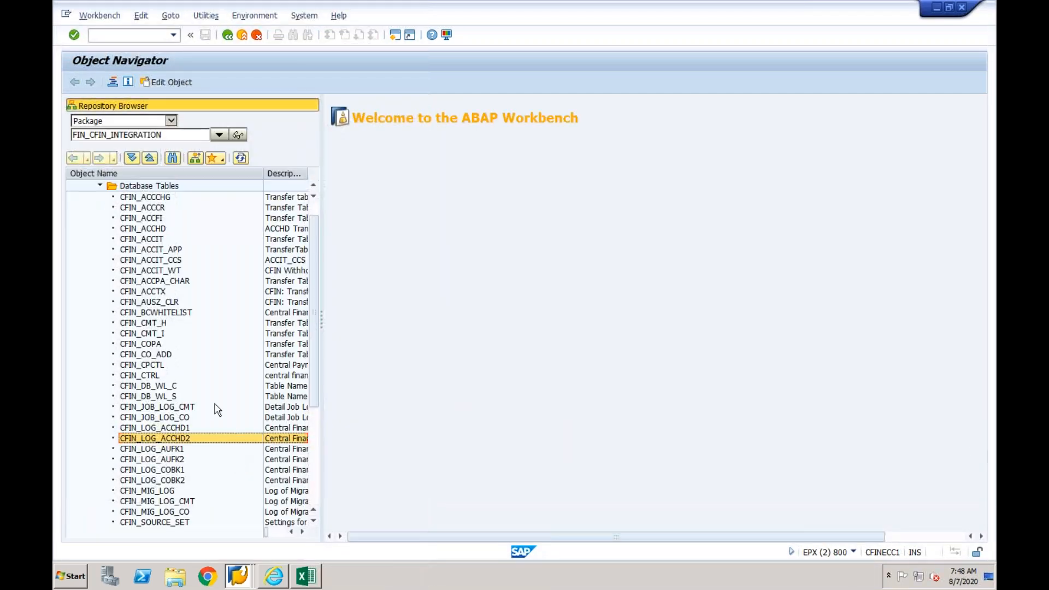
{"action": "left_click", "coordinate": [180, 449]}
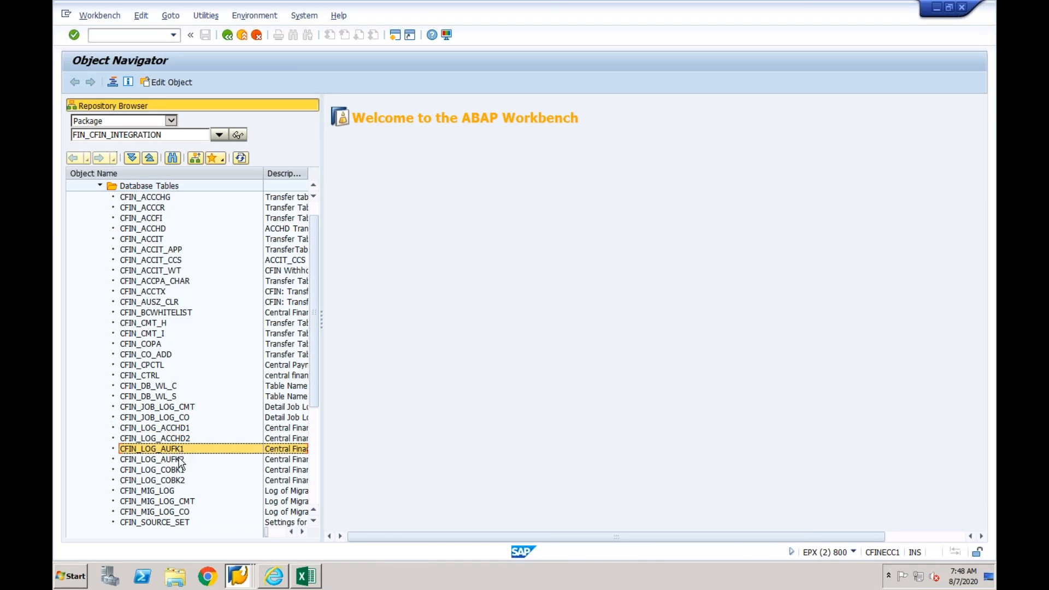
{"action": "left_click", "coordinate": [181, 461]}
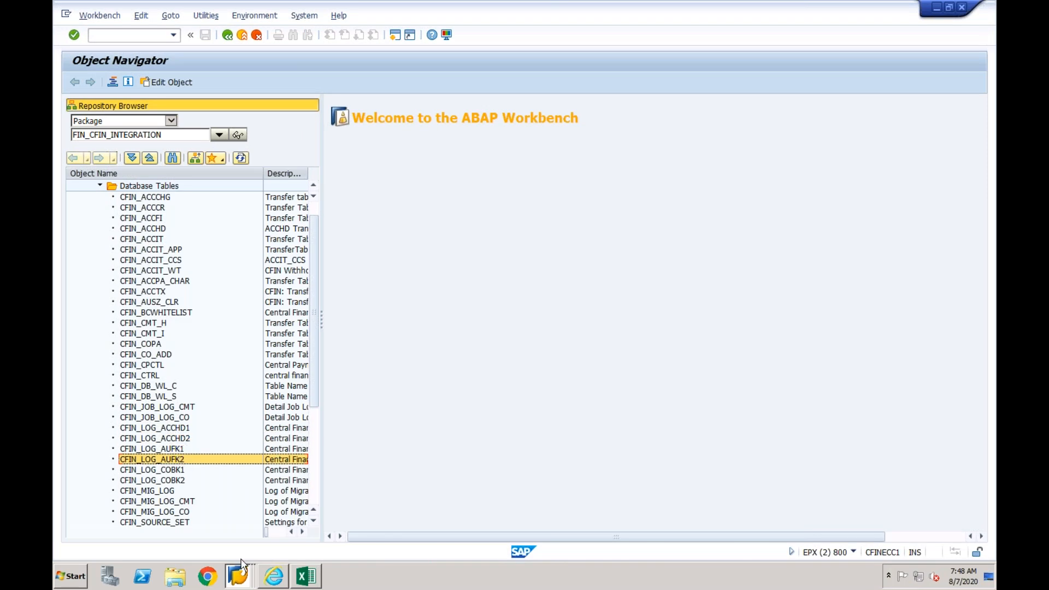
{"action": "left_click", "coordinate": [238, 575]}
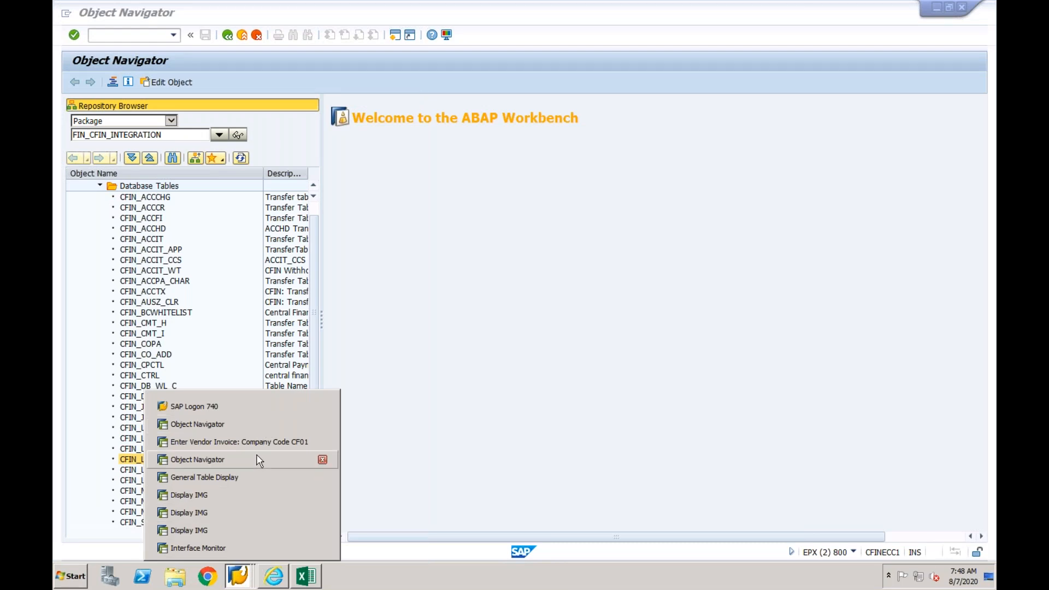
{"action": "left_click", "coordinate": [238, 478]}
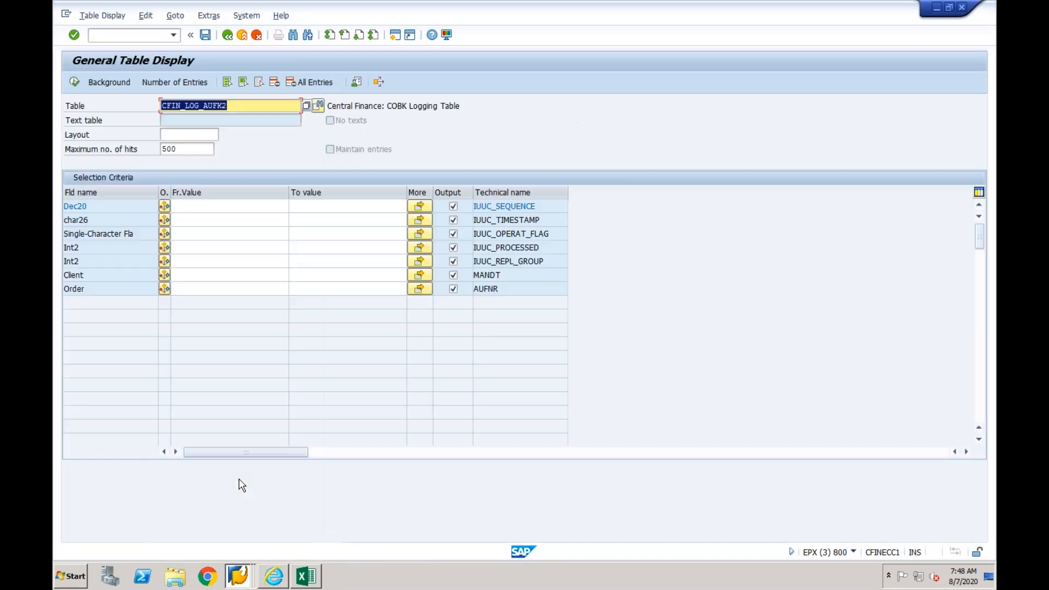
- Examine the logging table description and the order field AUFNR in the selection criteria of CFIN_LOG_AUFK2
{"action": "left_click", "coordinate": [239, 106]}
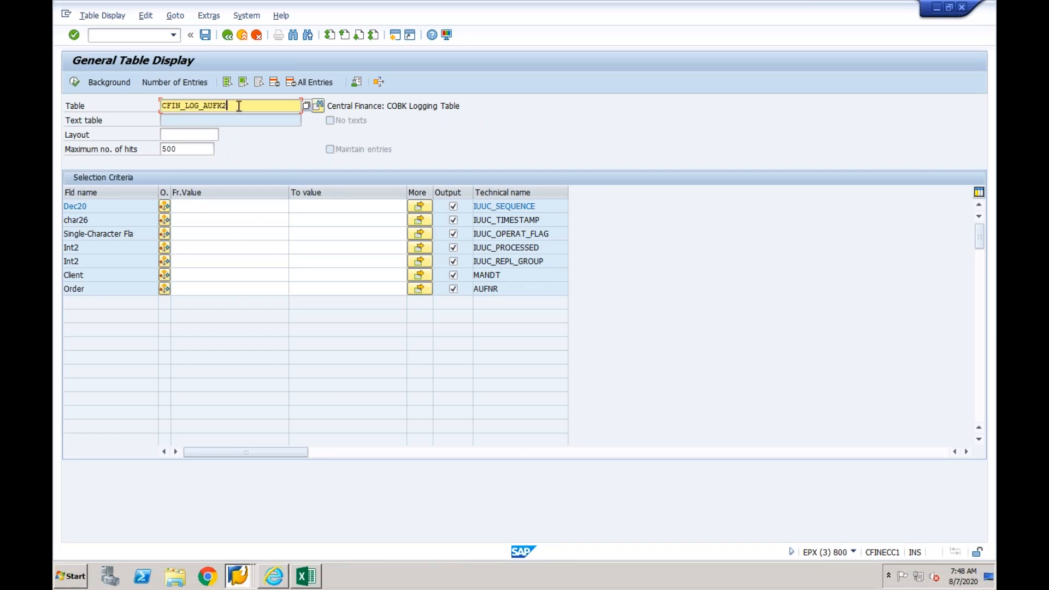
{"action": "left_click", "coordinate": [200, 105]}
{"action": "left_click_drag", "start_coordinate": [409, 105], "coordinate": [431, 107]}
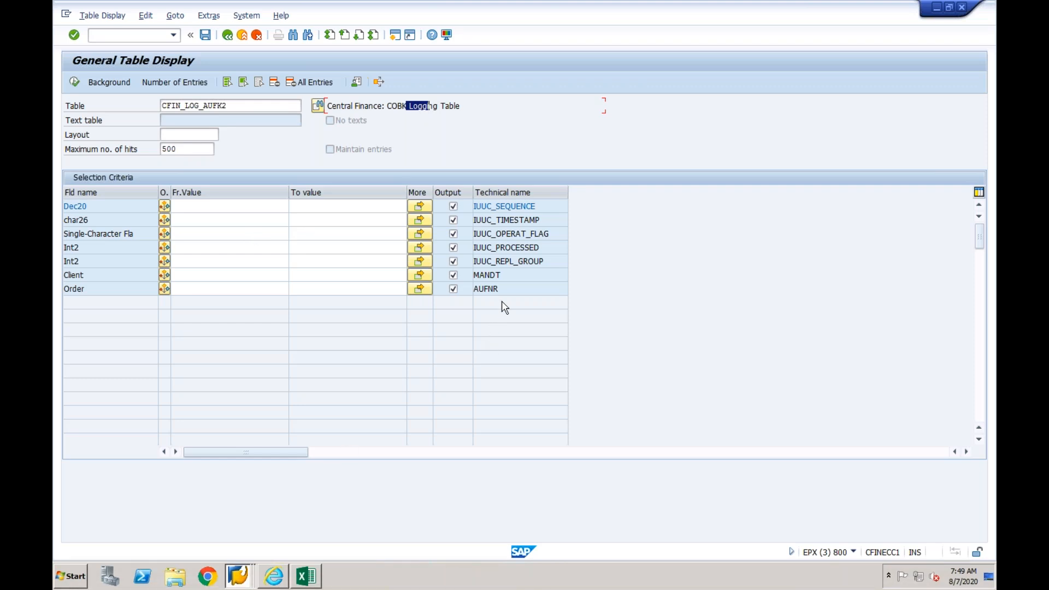
{"action": "left_click_drag", "start_coordinate": [498, 288], "coordinate": [475, 290]}
{"action": "left_click", "coordinate": [504, 290]}
{"action": "left_click_drag", "start_coordinate": [499, 288], "coordinate": [473, 288]}
{"action": "left_click", "coordinate": [503, 289]}
{"action": "left_click_drag", "start_coordinate": [507, 288], "coordinate": [475, 290]}
{"action": "left_click", "coordinate": [375, 287]}
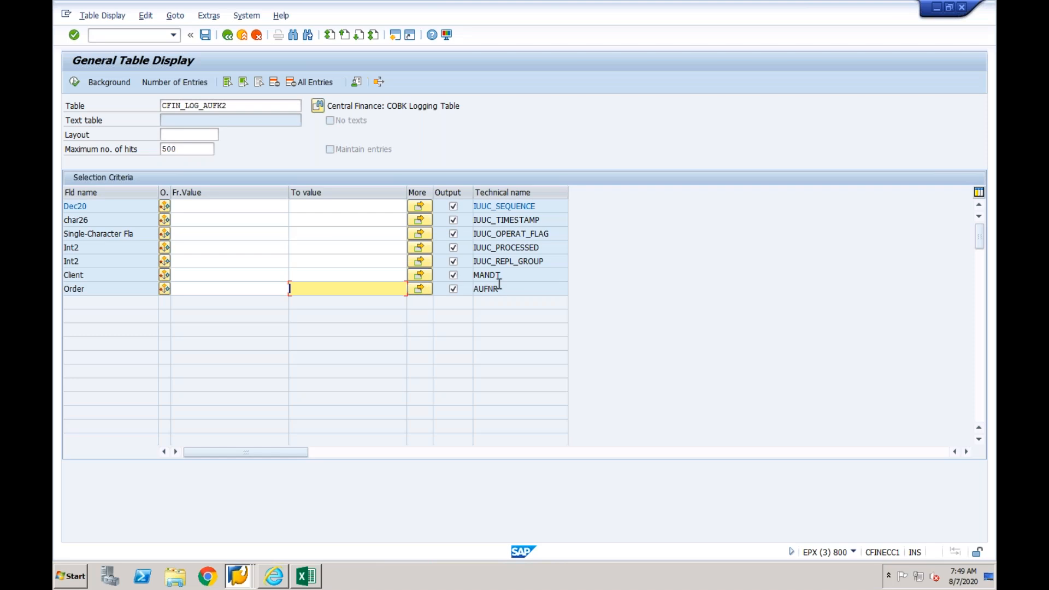
{"action": "left_click_drag", "start_coordinate": [498, 288], "coordinate": [474, 287]}
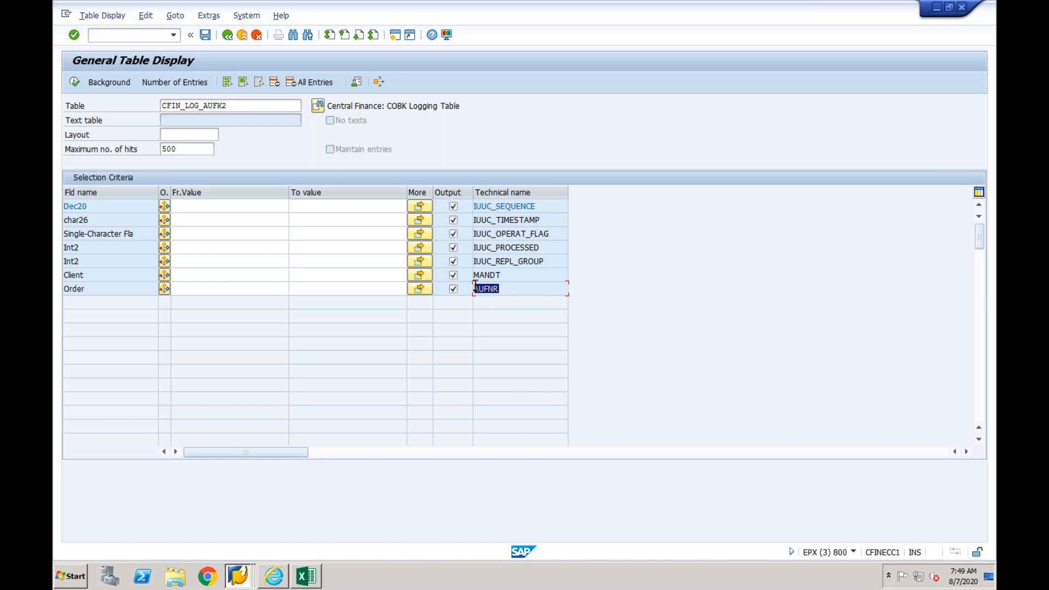
{"action": "left_click", "coordinate": [361, 287]}
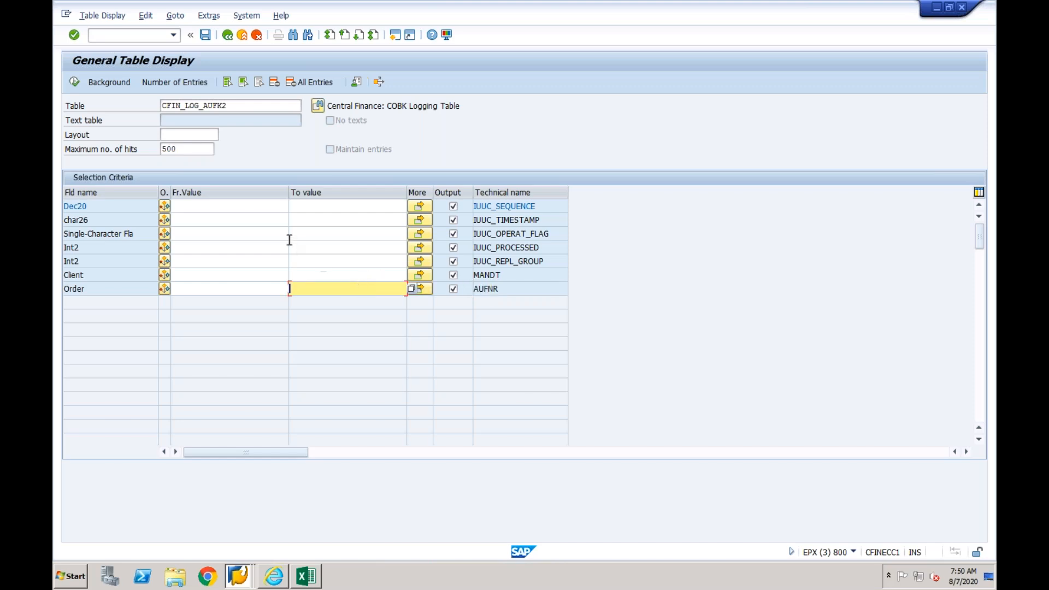
{"action": "left_click", "coordinate": [235, 221]}
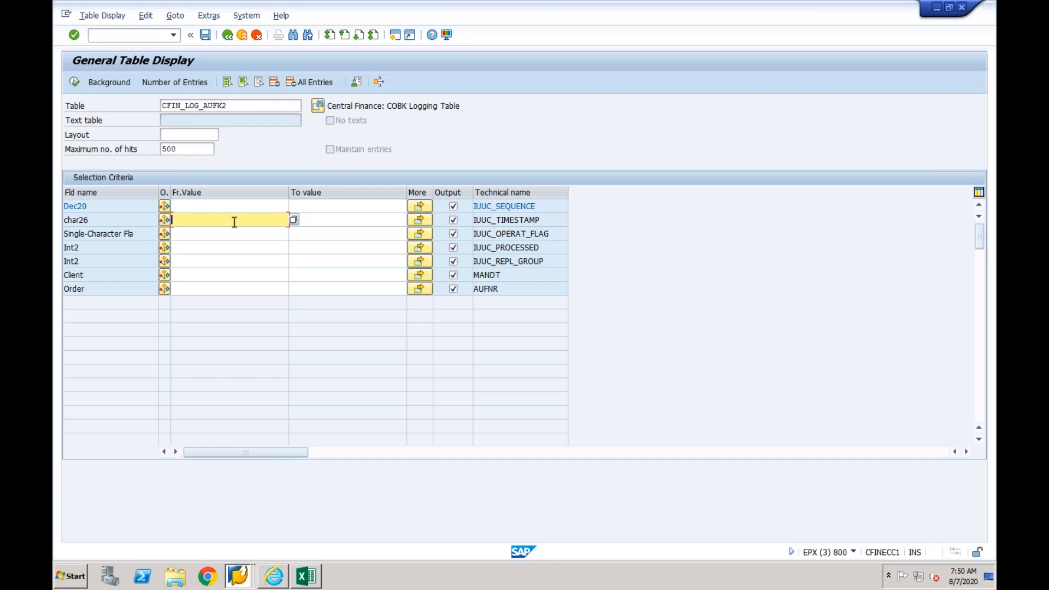
{"action": "left_click", "coordinate": [426, 107]}
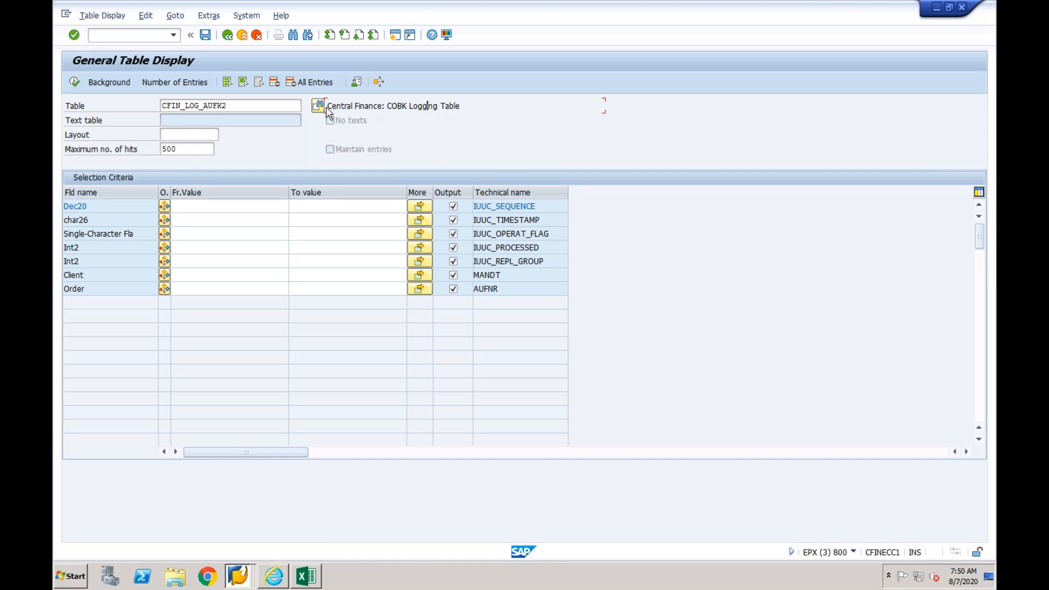
- Leave the General Table Display and start customer invoice entry with transaction FB70 in the vendor invoice session
{"action": "left_click", "coordinate": [243, 36]}
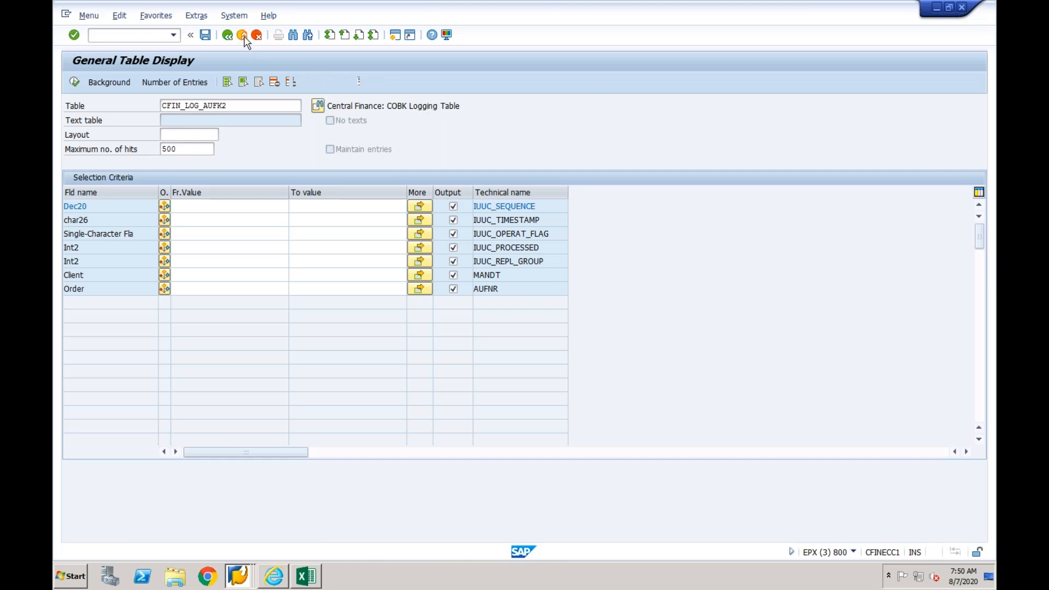
{"action": "left_click", "coordinate": [243, 36]}
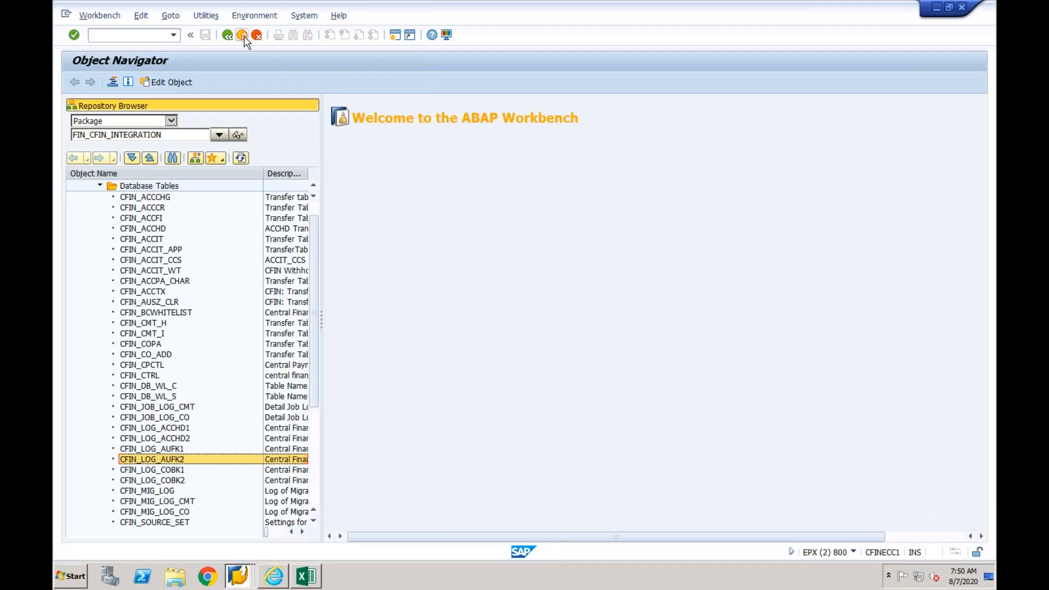
{"action": "left_click", "coordinate": [249, 583]}
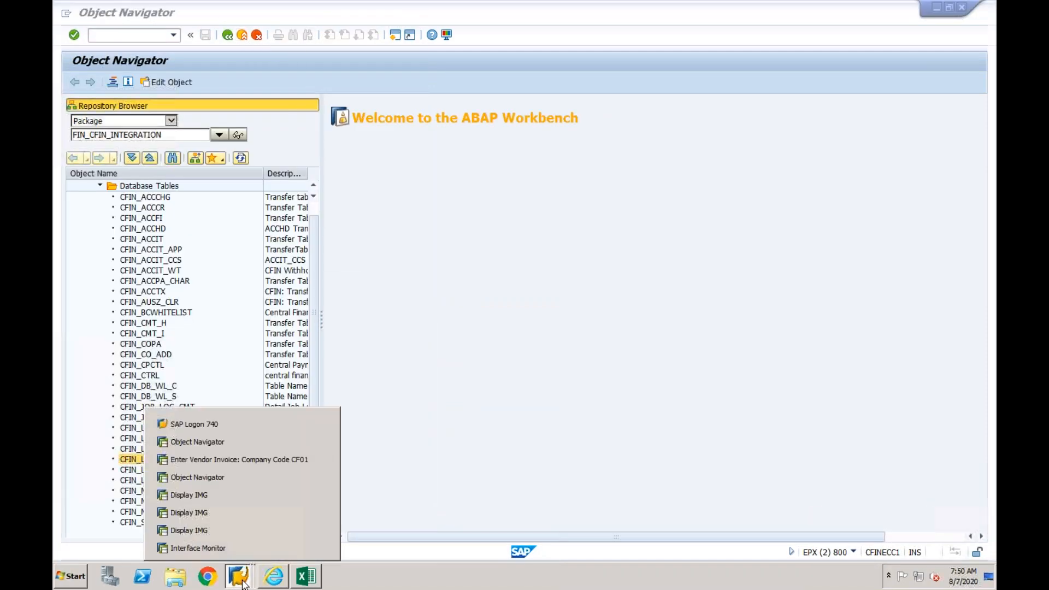
{"action": "left_click", "coordinate": [247, 460]}
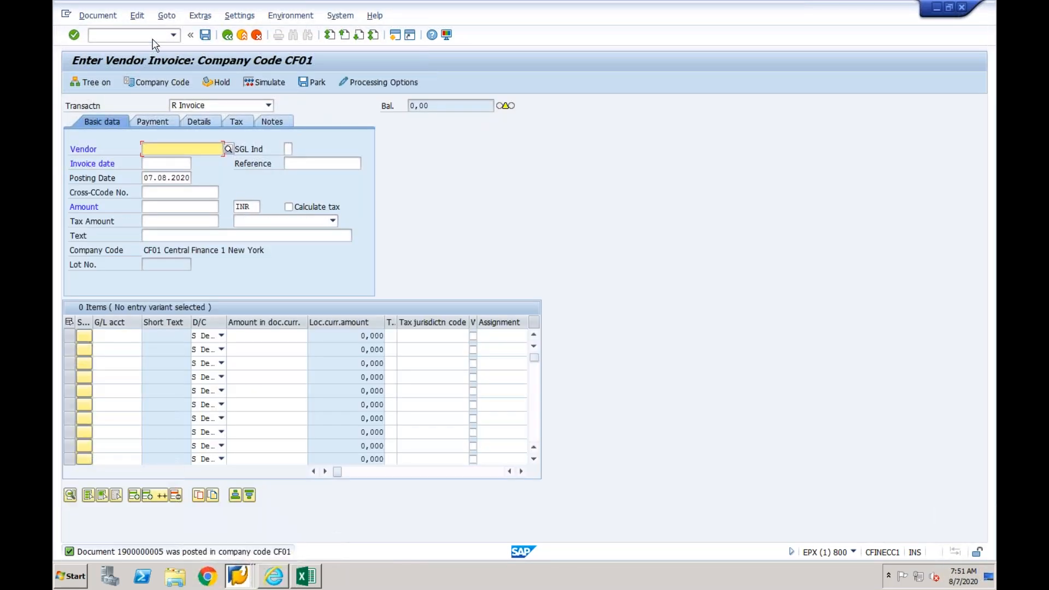
{"action": "left_click", "coordinate": [154, 37]}
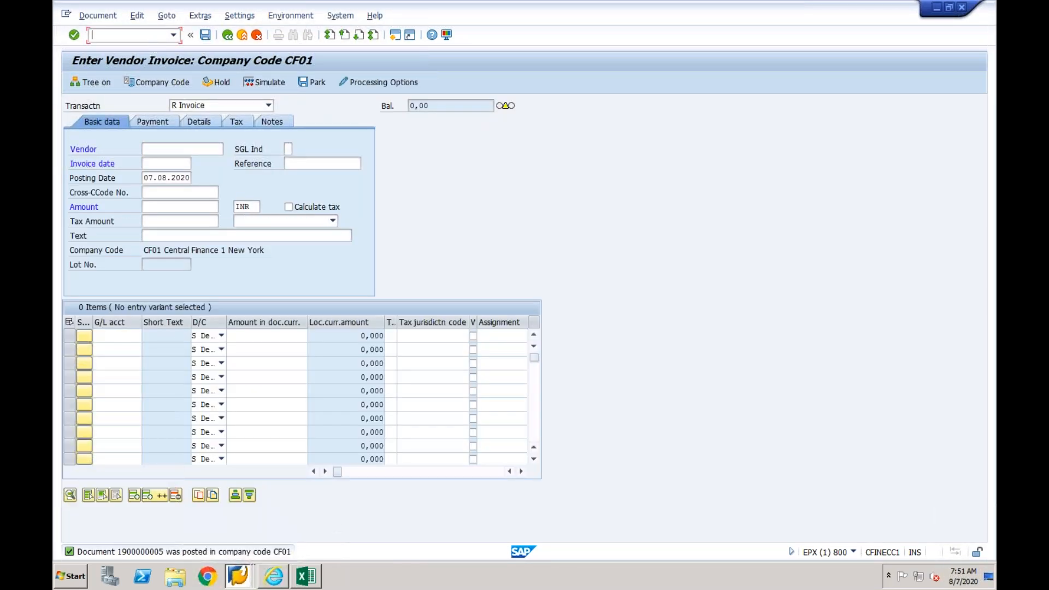
{"action": "type", "text": "/nfb70"}
{"action": "key", "text": "Return"}
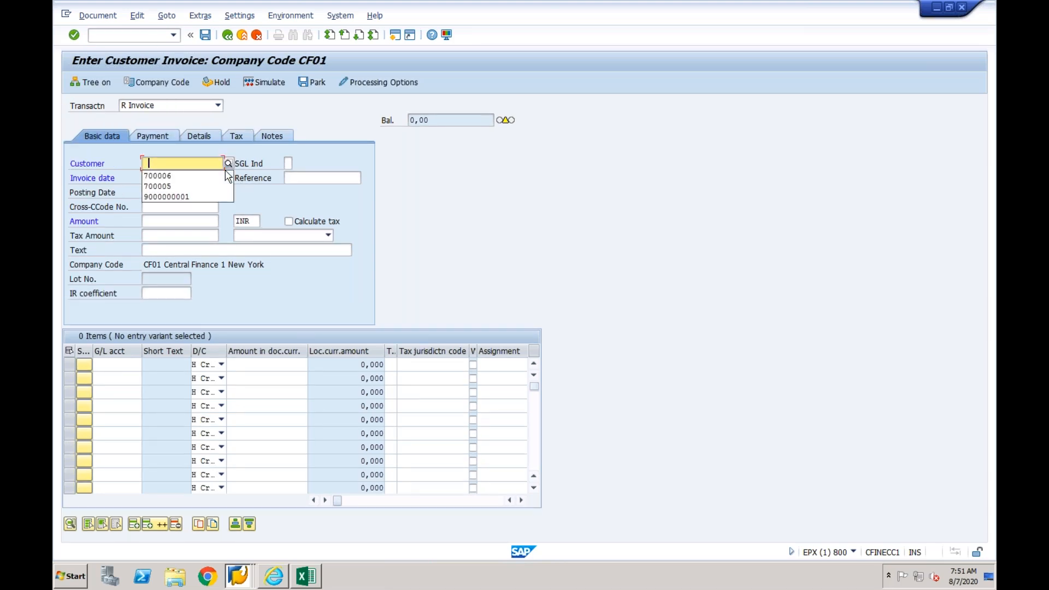
- Enter the third remembered customer number, invoice date 07.08.2020 and amount 1000 INR in the customer invoice header
{"action": "key", "text": "Down"}
{"action": "key", "text": "Down"}
{"action": "key", "text": "Down"}
{"action": "key", "text": "Return"}
{"action": "left_click", "coordinate": [172, 176]}
{"action": "type", "text": "07082020"}
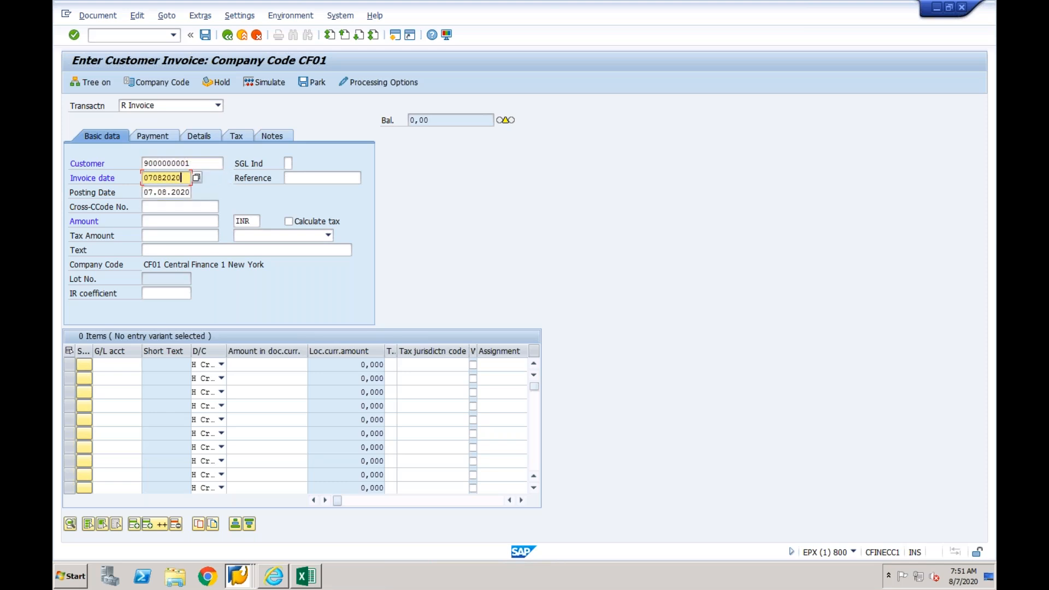
{"action": "left_click", "coordinate": [162, 226]}
{"action": "type", "text": "1000"}
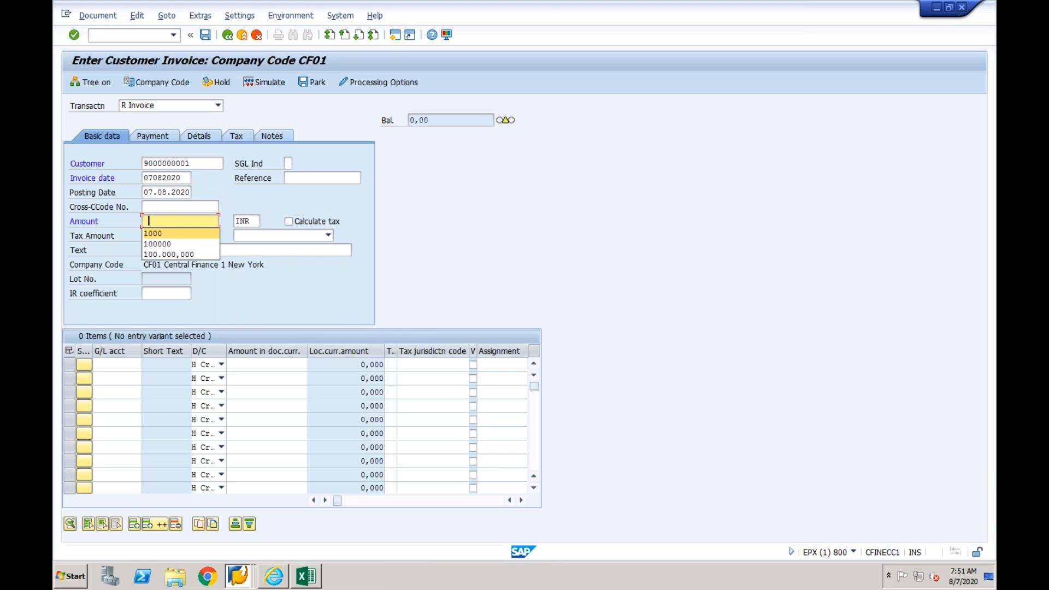
- Enter G/L account 4000 as a credit item with amount 1000 in the first invoice line
{"action": "left_click", "coordinate": [106, 364]}
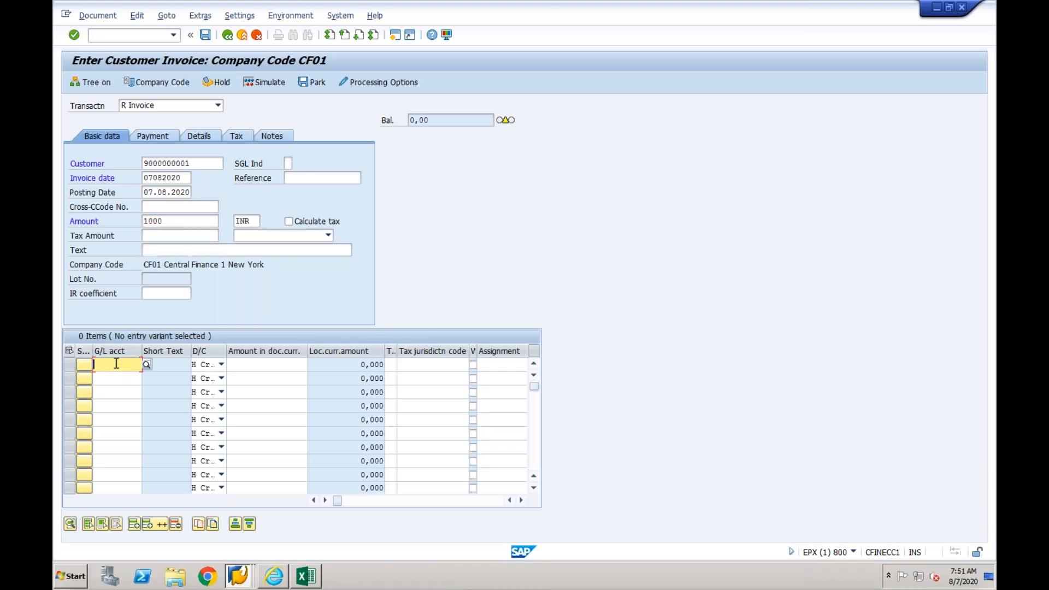
{"action": "key", "text": "Down"}
{"action": "key", "text": "Return"}
{"action": "key", "text": "Tab"}
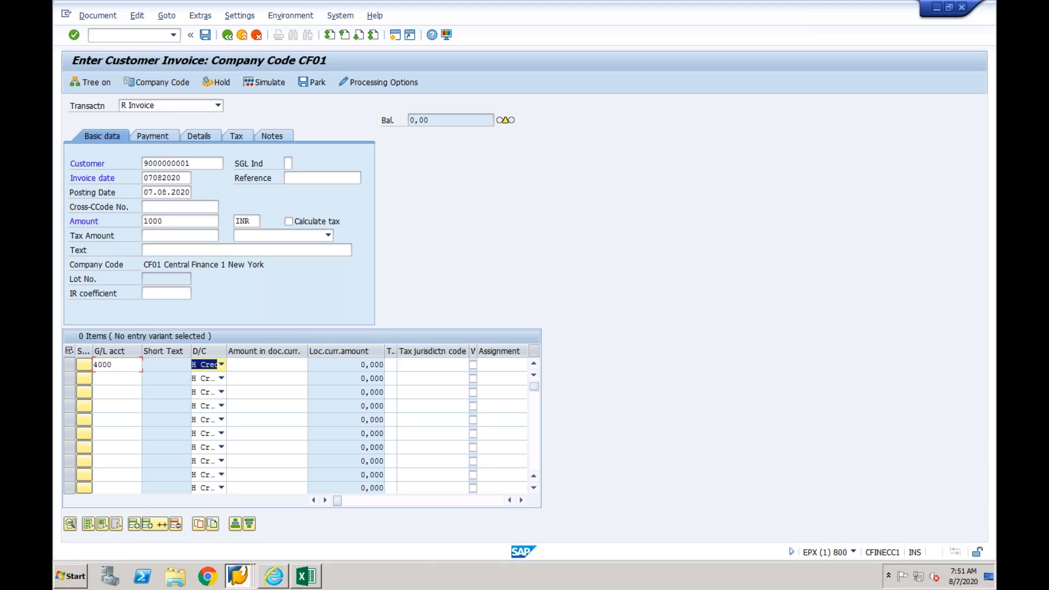
{"action": "key", "text": "Tab"}
{"action": "type", "text": "1000"}
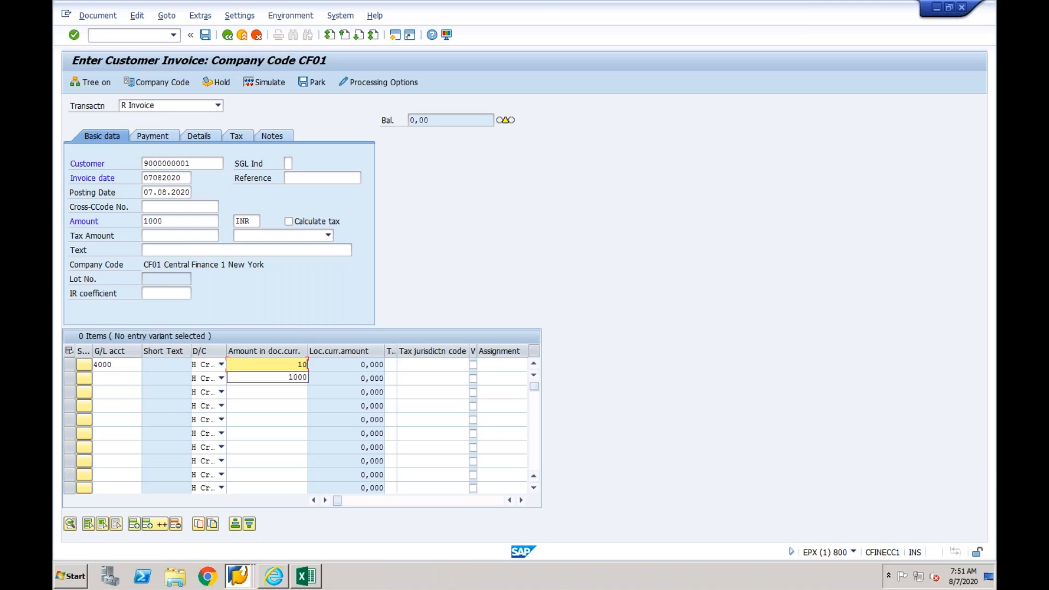
- Assign cost center CF01-1 to the G/L item and post the customer invoice
{"action": "key", "text": "Tab"}
{"action": "key", "text": "Tab"}
{"action": "key", "text": "Tab"}
{"action": "key", "text": "Tab"}
{"action": "key", "text": "Tab"}
{"action": "key", "text": "Tab"}
{"action": "key", "text": "Tab"}
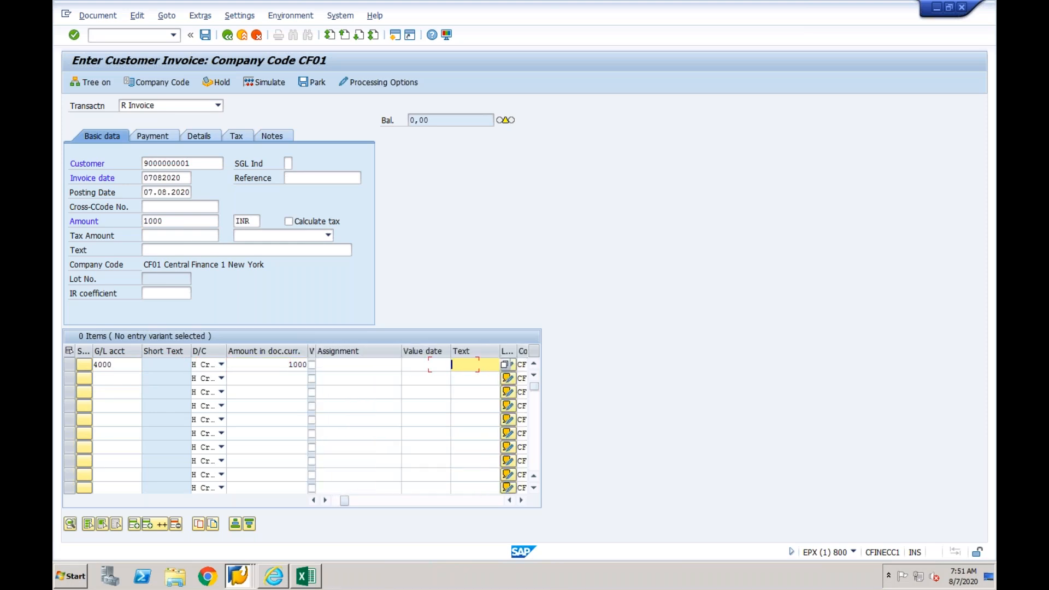
{"action": "key", "text": "Tab"}
{"action": "key", "text": "Tab"}
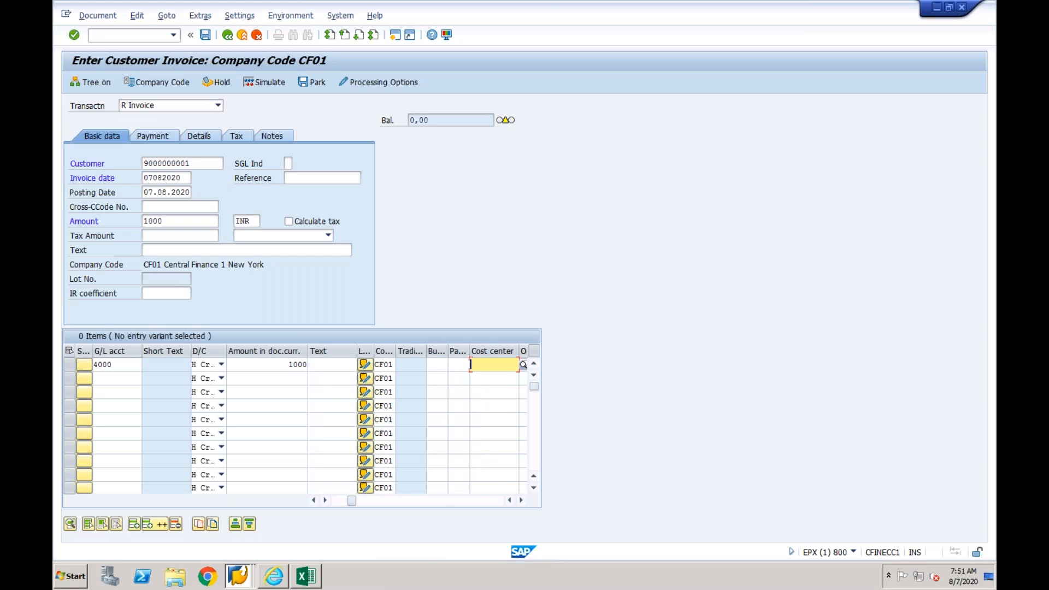
{"action": "type", "text": "c"}
{"action": "key", "text": "Down"}
{"action": "key", "text": "Return"}
{"action": "key", "text": "Return"}
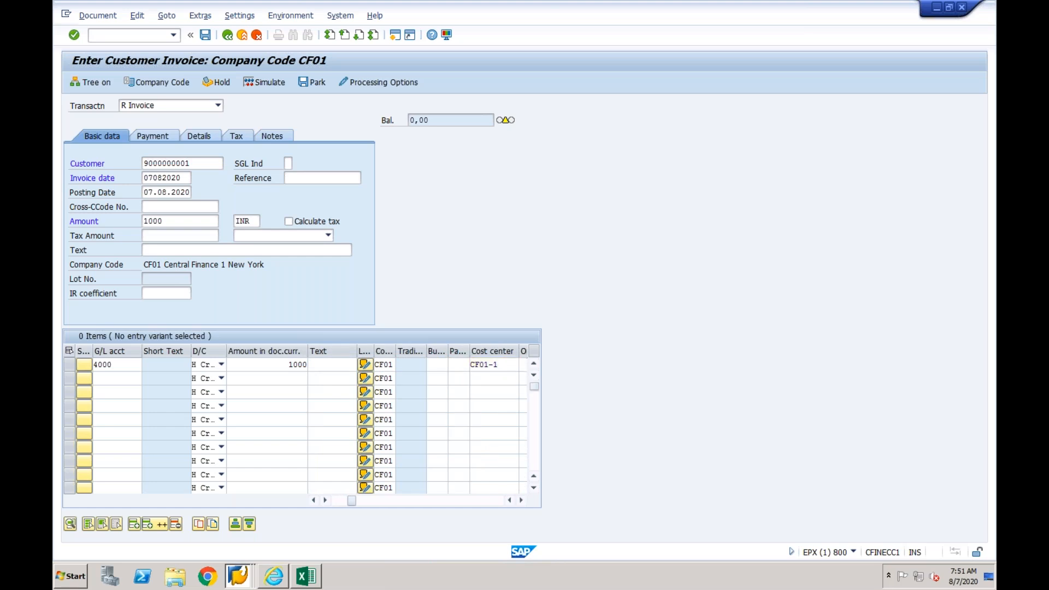
{"action": "key", "text": "Return"}
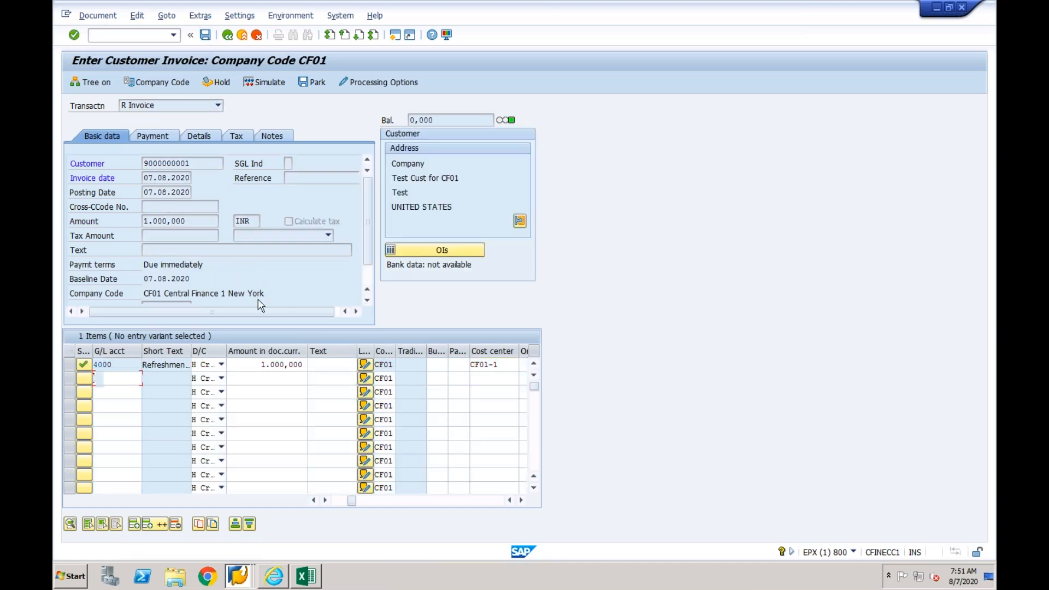
{"action": "left_click", "coordinate": [205, 35]}
{"action": "key", "text": "Return"}
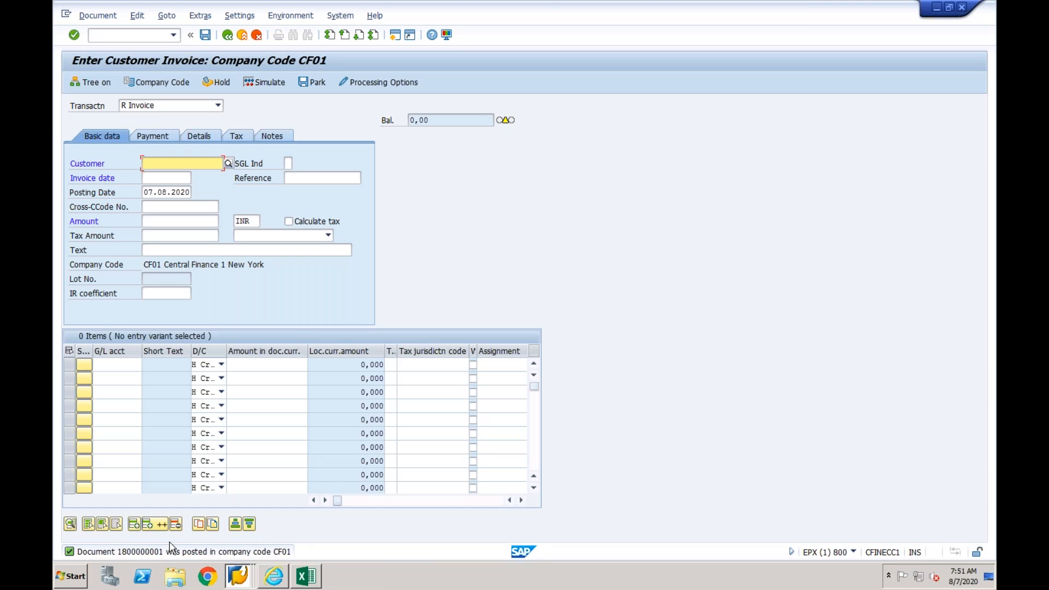
- Switch to the Central Finance Interface Monitor session and start transaction FB03 in a new session
{"action": "left_click", "coordinate": [240, 580]}
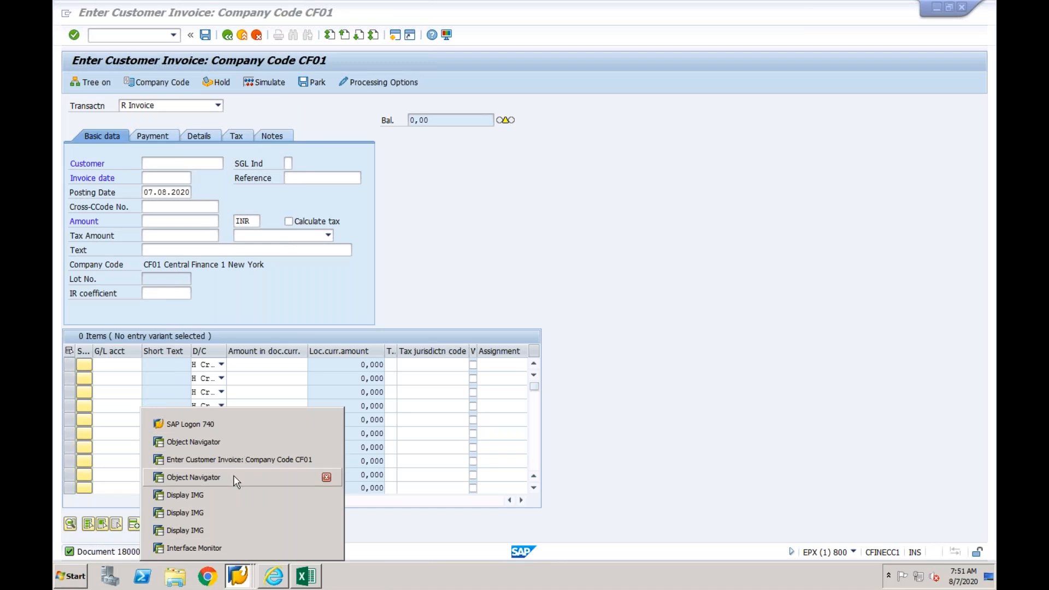
{"action": "left_click", "coordinate": [215, 548]}
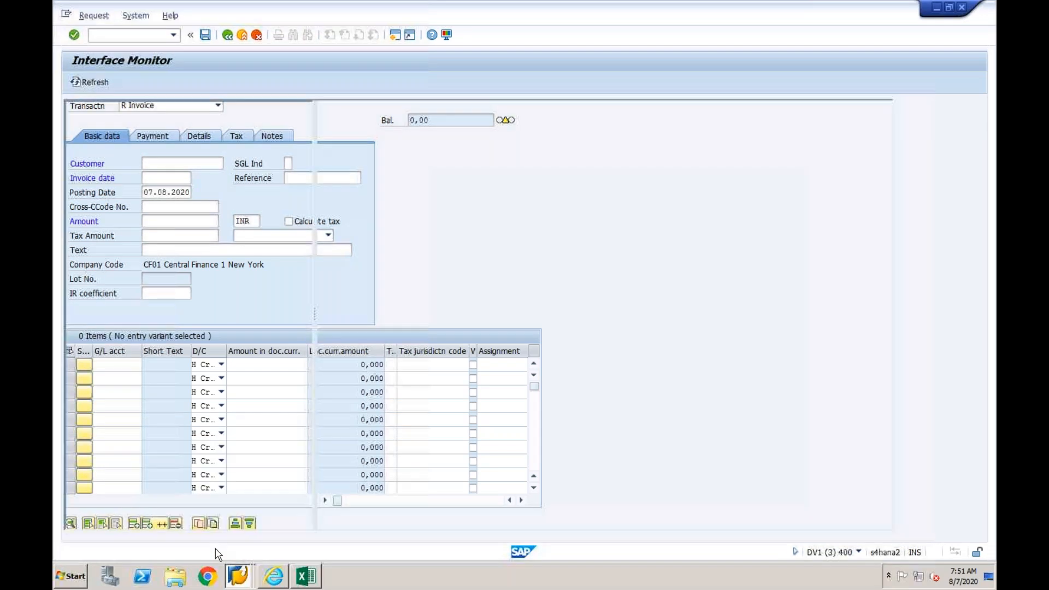
{"action": "left_click", "coordinate": [395, 35]}
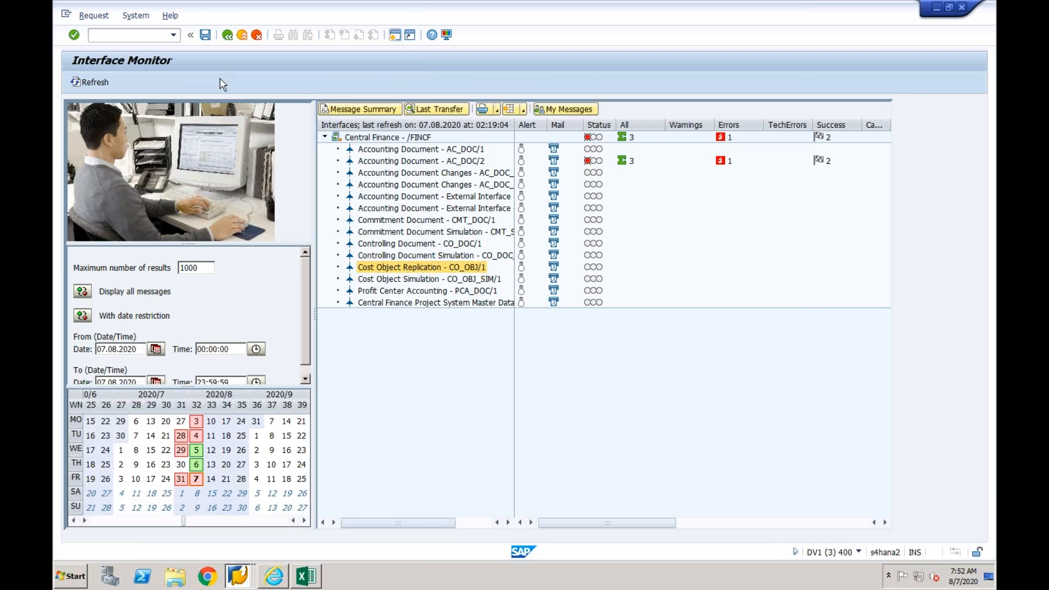
{"action": "type", "text": "fb03"}
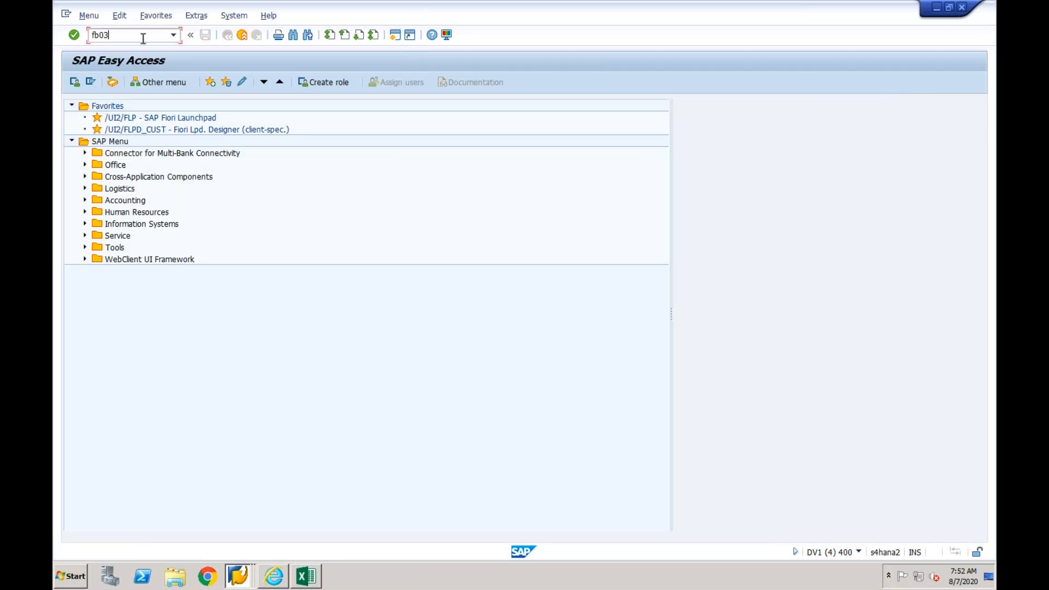
{"action": "key", "text": "Return"}
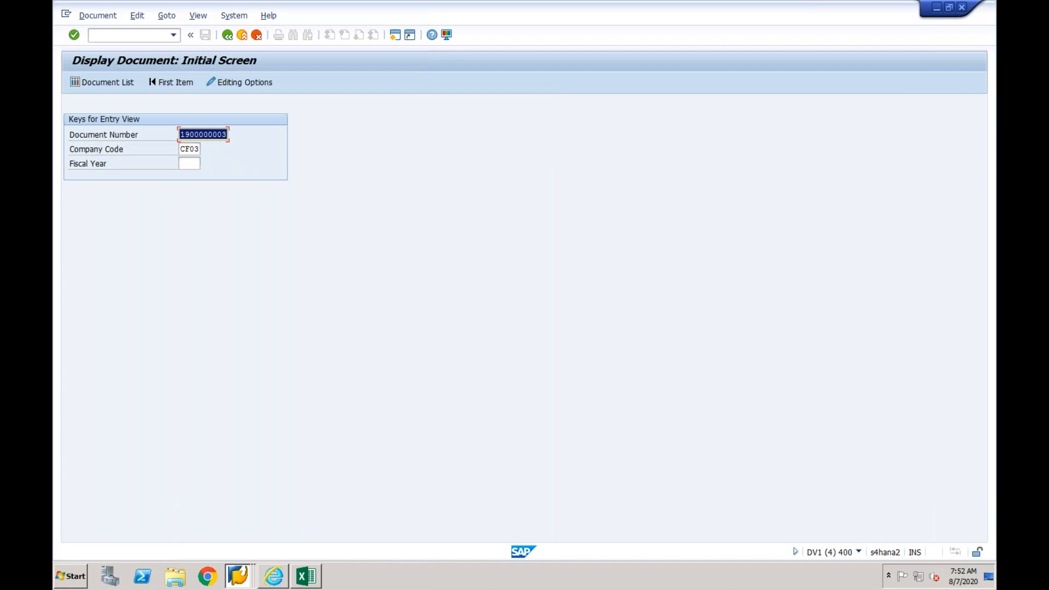
- List the company code CF03 documents from logical system epxclnt800 and check the sender document numbers for the new invoice
{"action": "left_click", "coordinate": [108, 83]}
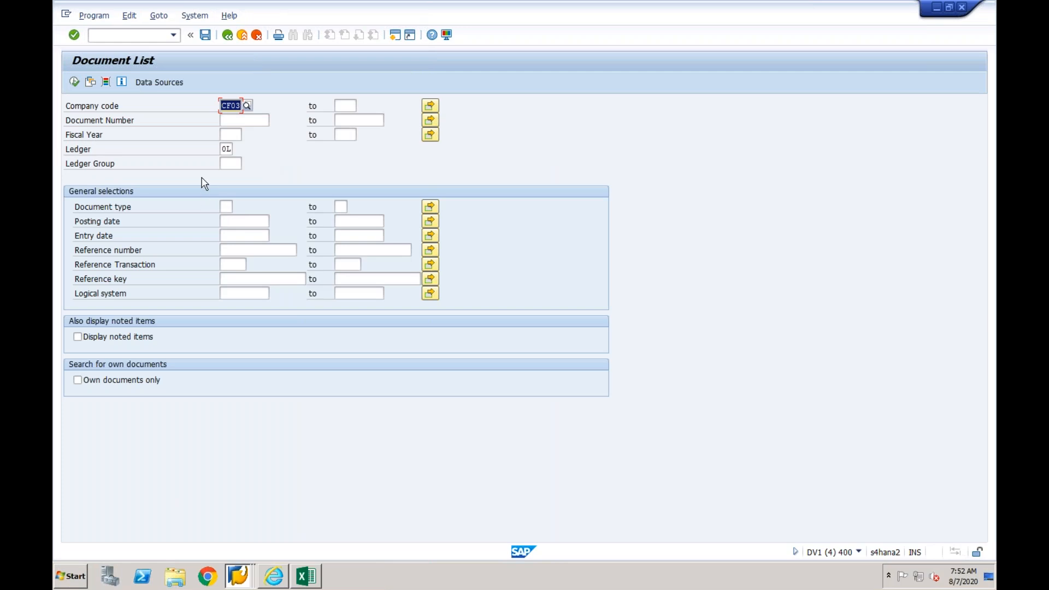
{"action": "left_click", "coordinate": [239, 295]}
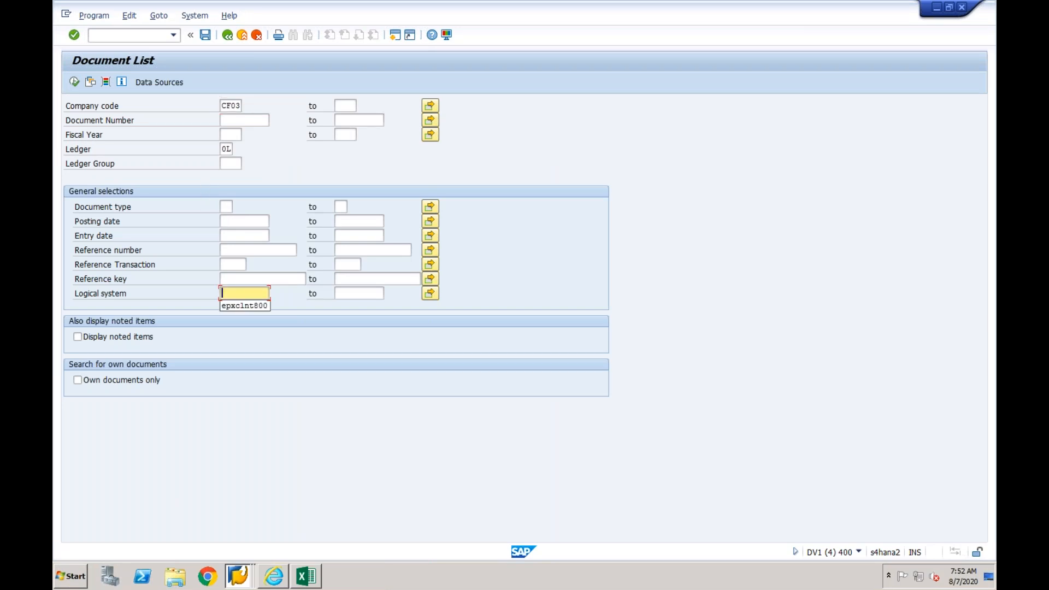
{"action": "left_click", "coordinate": [239, 306]}
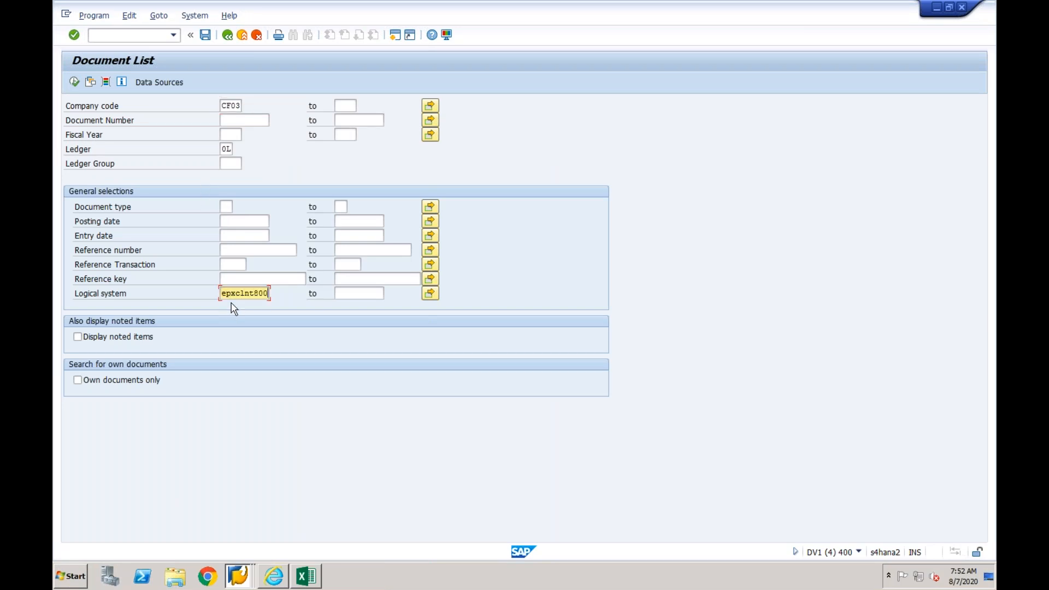
{"action": "left_click", "coordinate": [74, 82]}
{"action": "key", "text": "Return"}
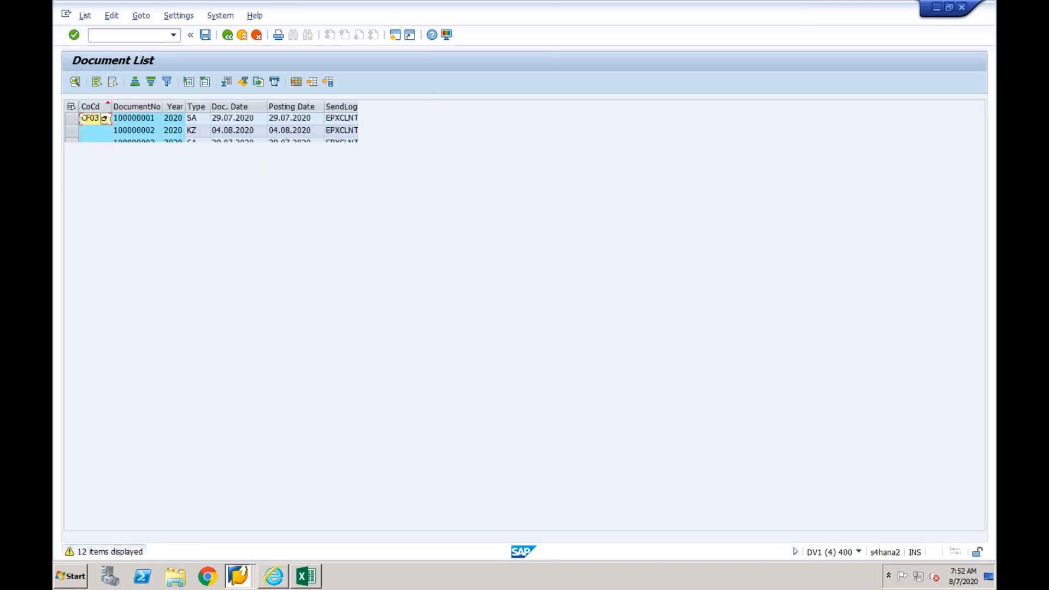
{"action": "left_click", "coordinate": [441, 255]}
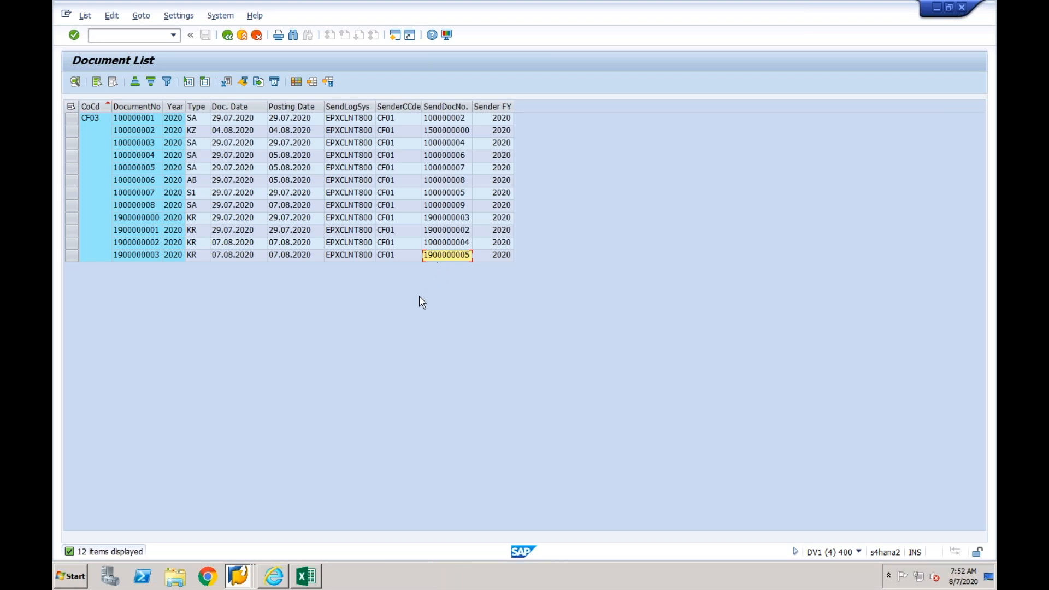
- Refresh the Interface Monitor and open the messages of the Accounting Document interface AC_DOC/2
{"action": "left_click", "coordinate": [239, 573]}
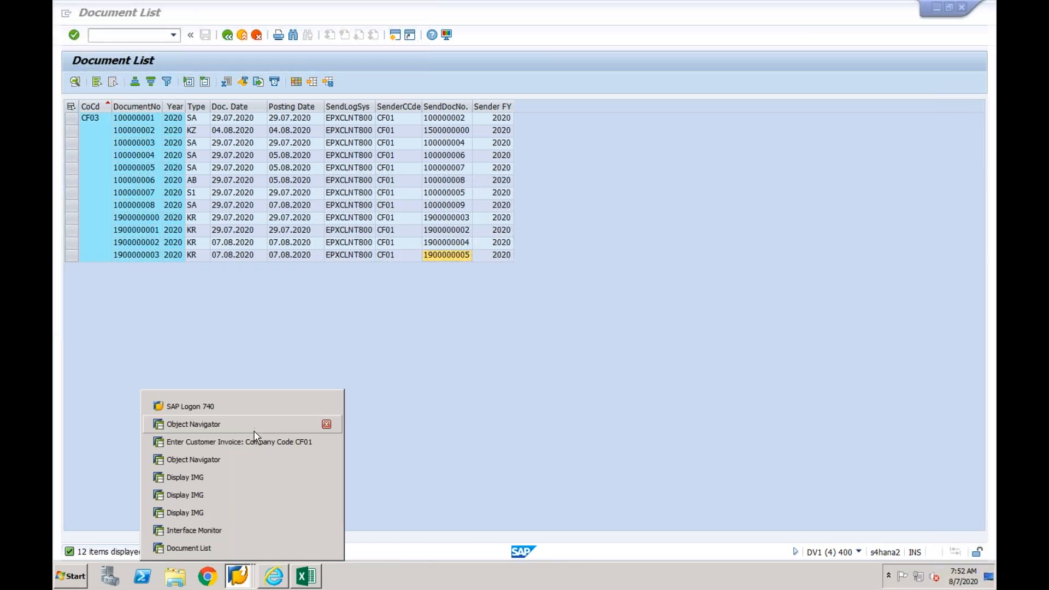
{"action": "left_click", "coordinate": [232, 533]}
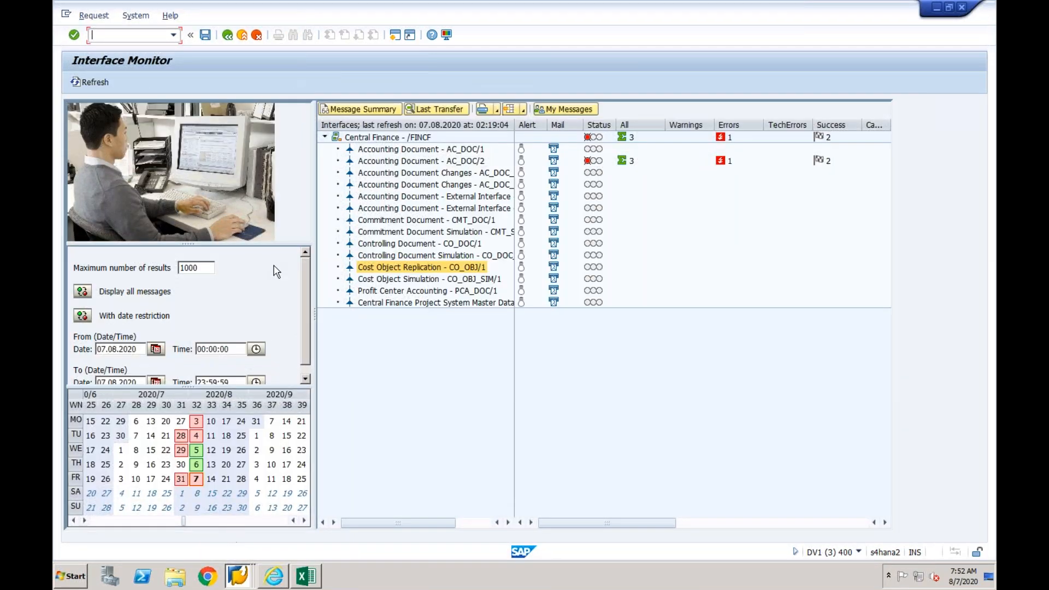
{"action": "left_click", "coordinate": [90, 82]}
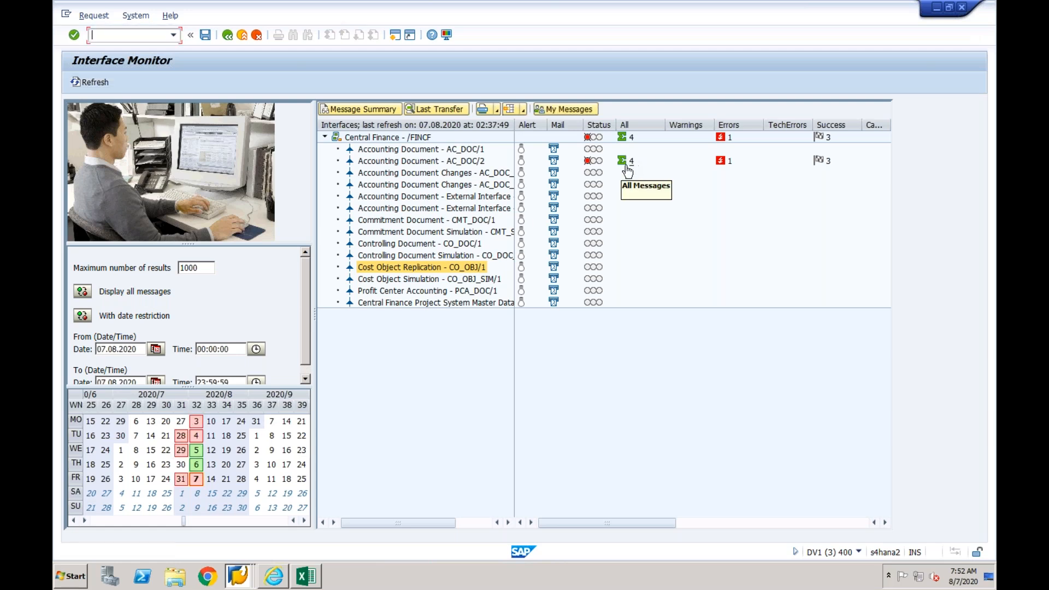
{"action": "double_click", "coordinate": [414, 162]}
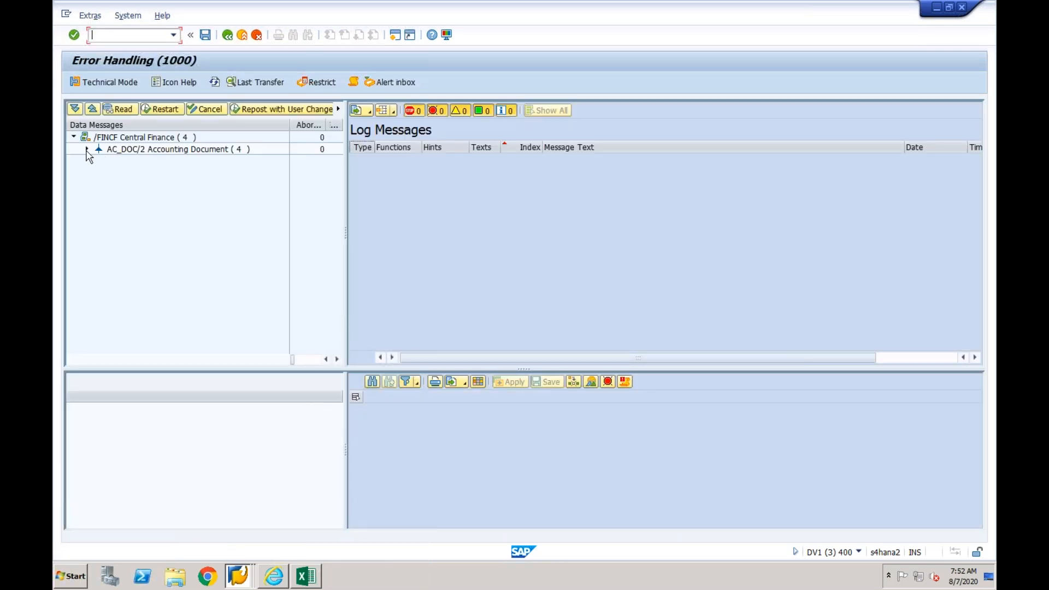
- Open the newest error message under AC_DOC/2 and examine the G/L account and customer fields of the affected item
{"action": "left_click", "coordinate": [86, 149]}
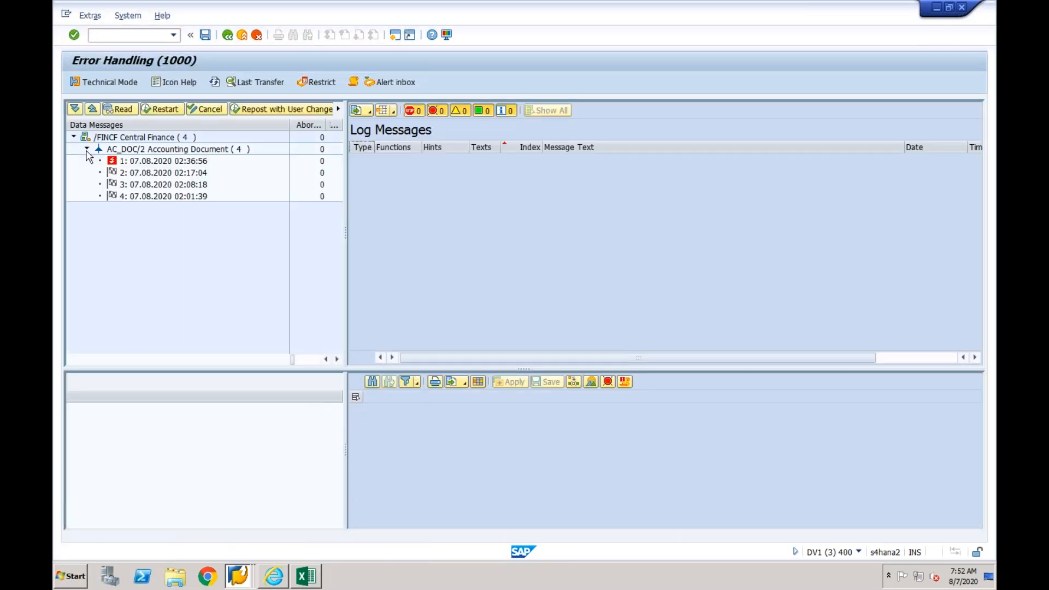
{"action": "left_click", "coordinate": [134, 164]}
{"action": "double_click", "coordinate": [141, 167]}
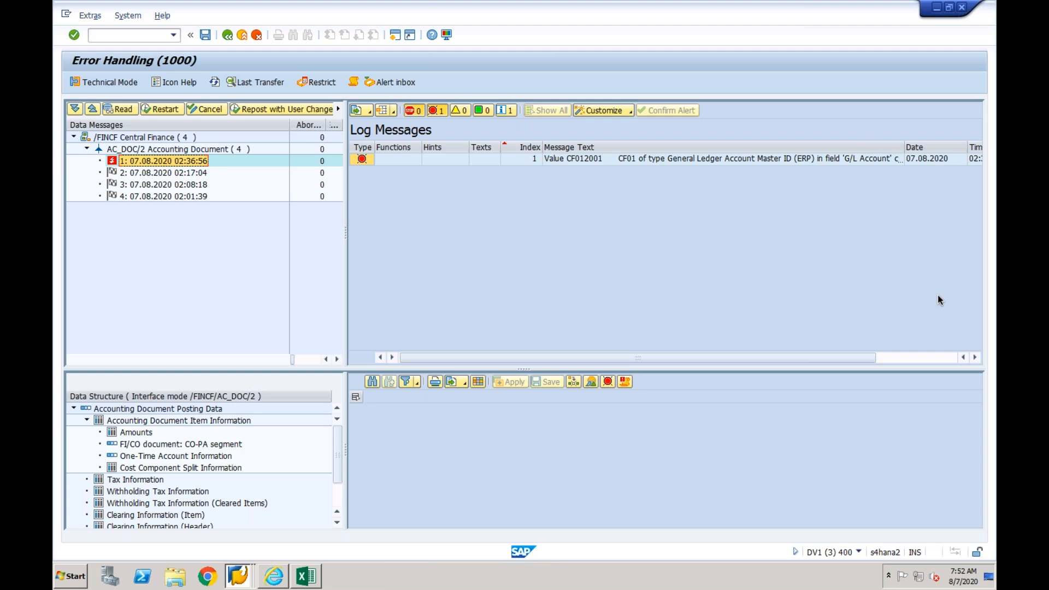
{"action": "left_click", "coordinate": [752, 158]}
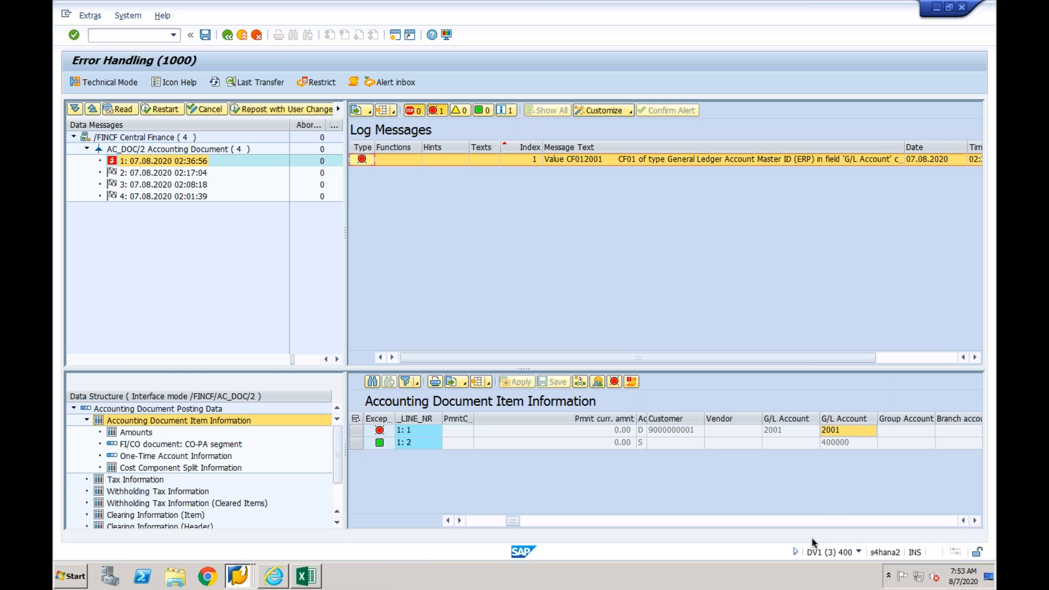
{"action": "left_click", "coordinate": [792, 431]}
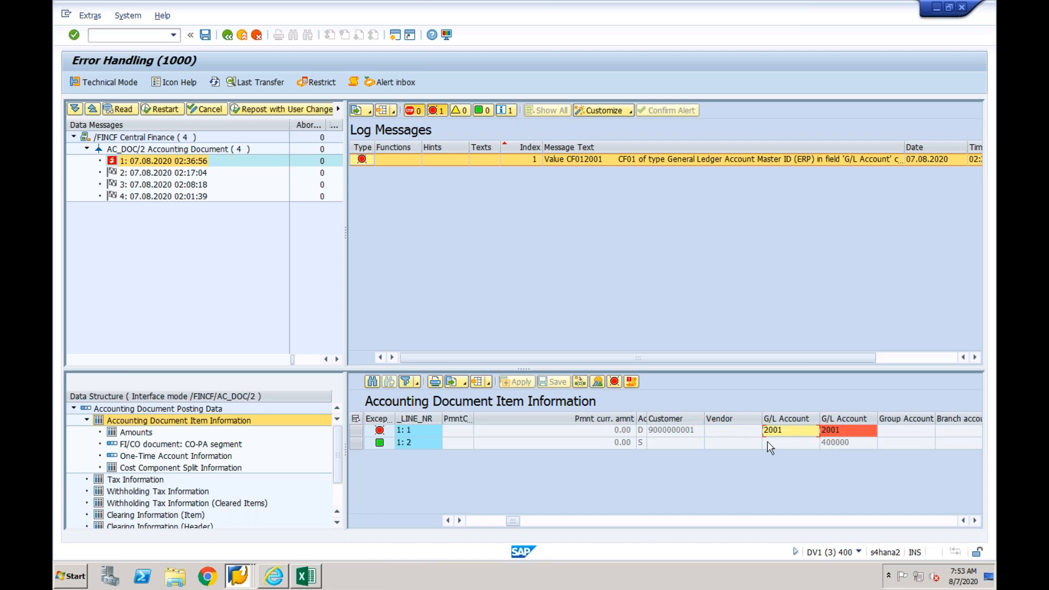
{"action": "left_click", "coordinate": [695, 432]}
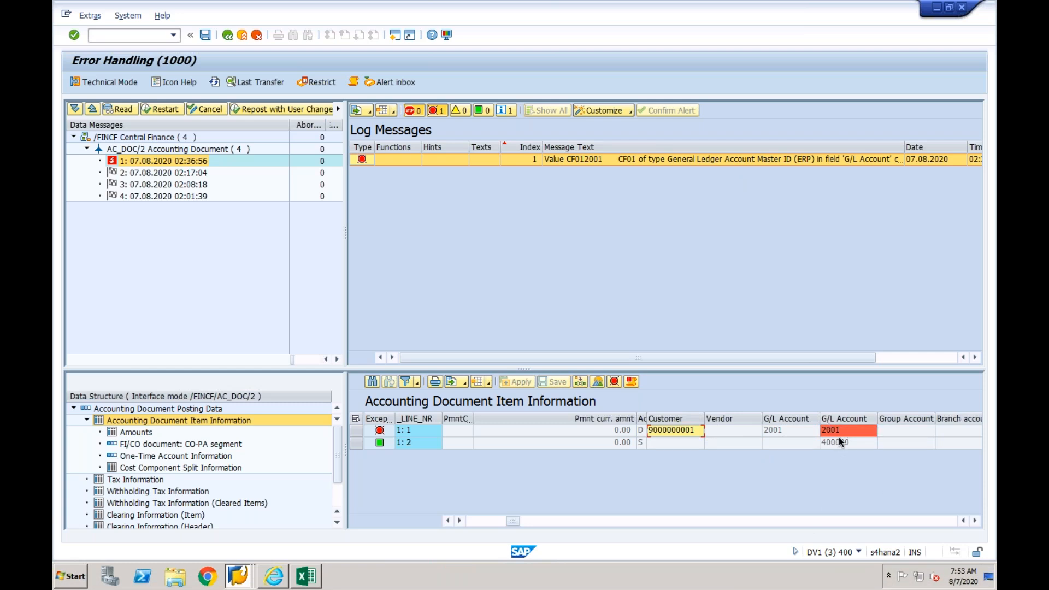
- Open an additional session from the Error Handling screen and start business partner maintenance with transaction BP
{"action": "left_click", "coordinate": [685, 435]}
{"action": "left_click", "coordinate": [238, 579]}
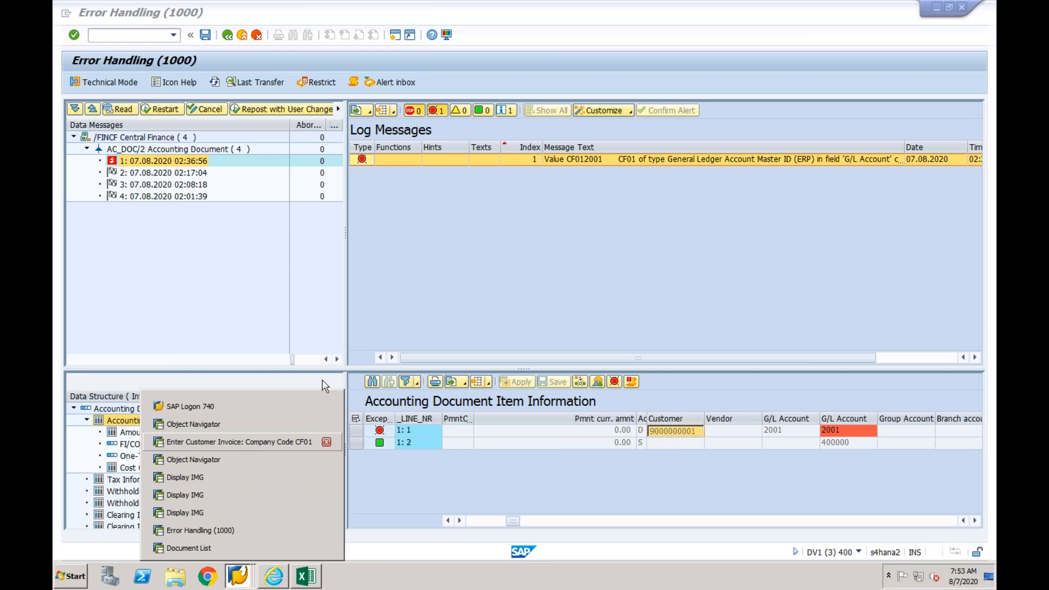
{"action": "left_click", "coordinate": [395, 36]}
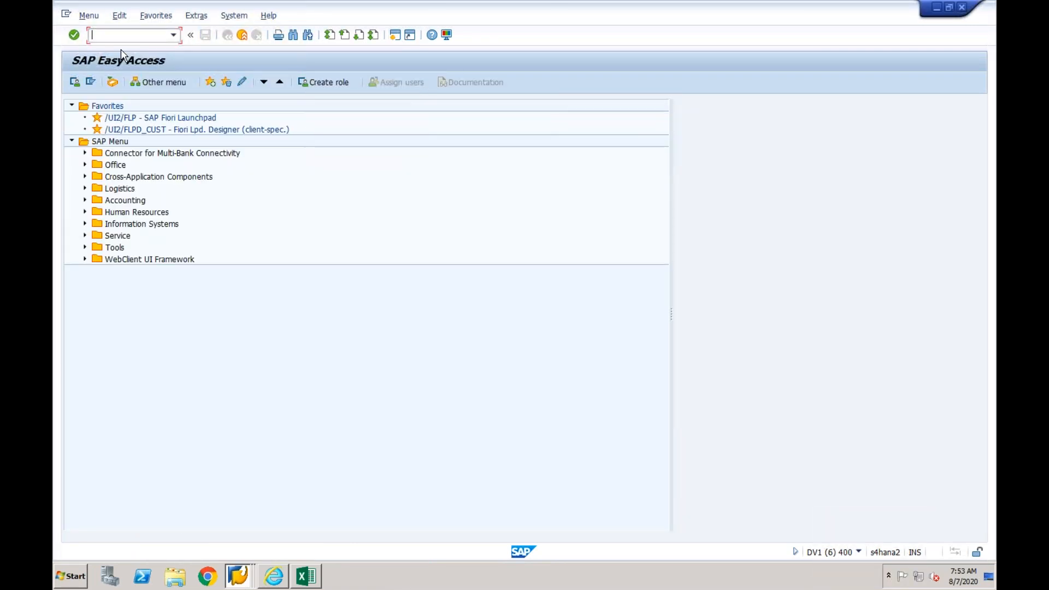
{"action": "type", "text": "bp"}
{"action": "key", "text": "Return"}
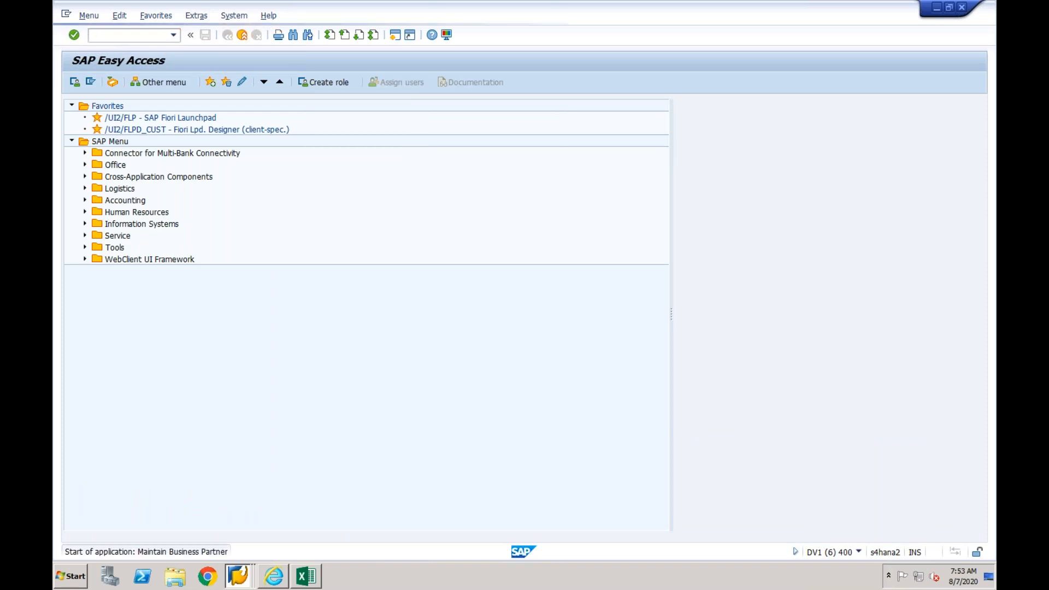
- Start creating an organization with grouping CFIN CFINBP and the role FLCU00 Customer (Fin.Accounting)
{"action": "left_click", "coordinate": [167, 83]}
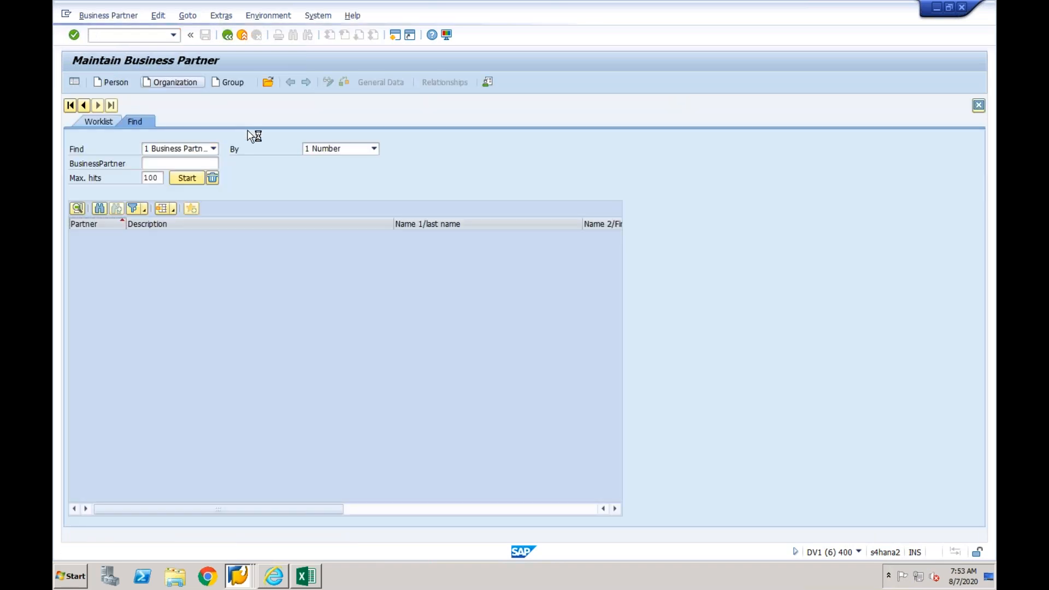
{"action": "left_click", "coordinate": [396, 106]}
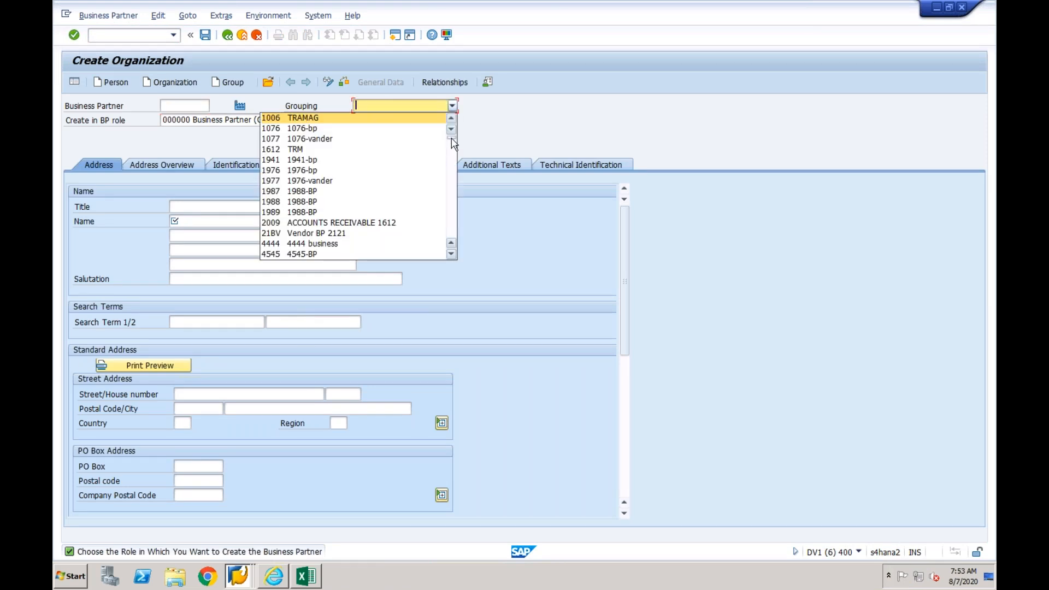
{"action": "left_click_drag", "start_coordinate": [453, 143], "coordinate": [456, 189]}
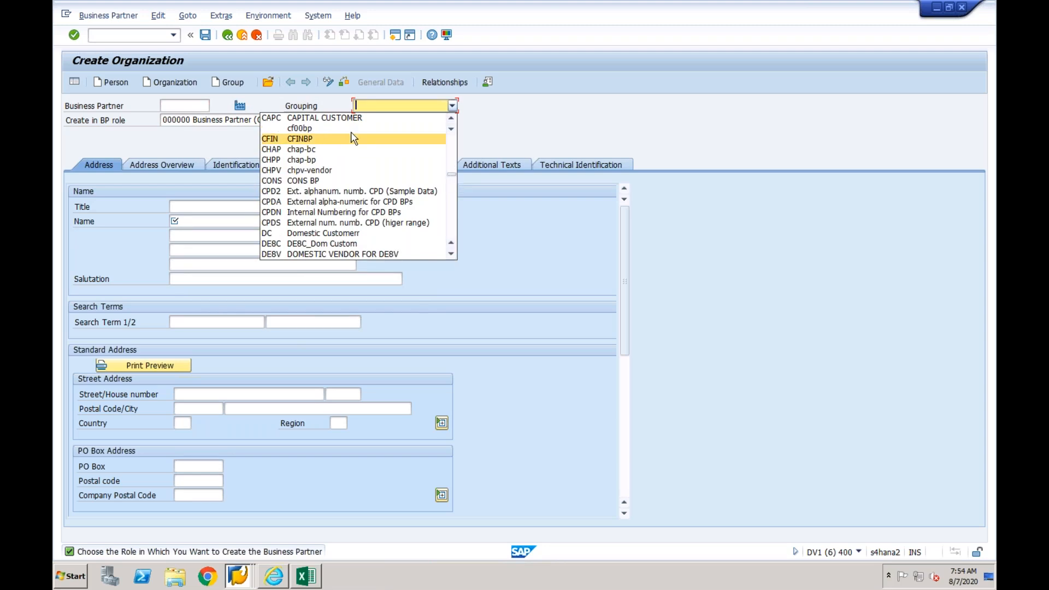
{"action": "left_click", "coordinate": [313, 139]}
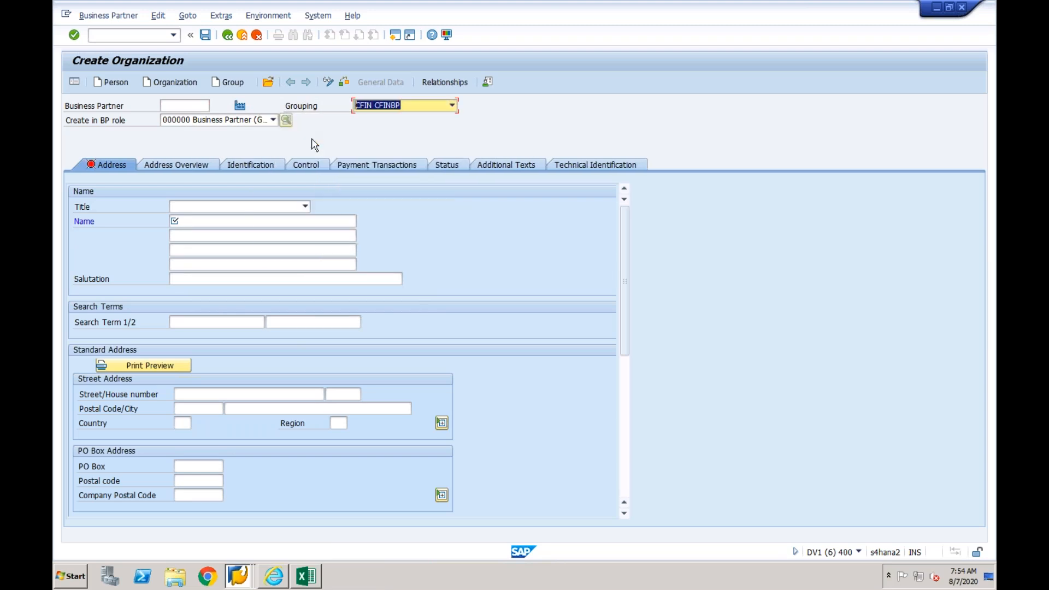
{"action": "left_click", "coordinate": [273, 121]}
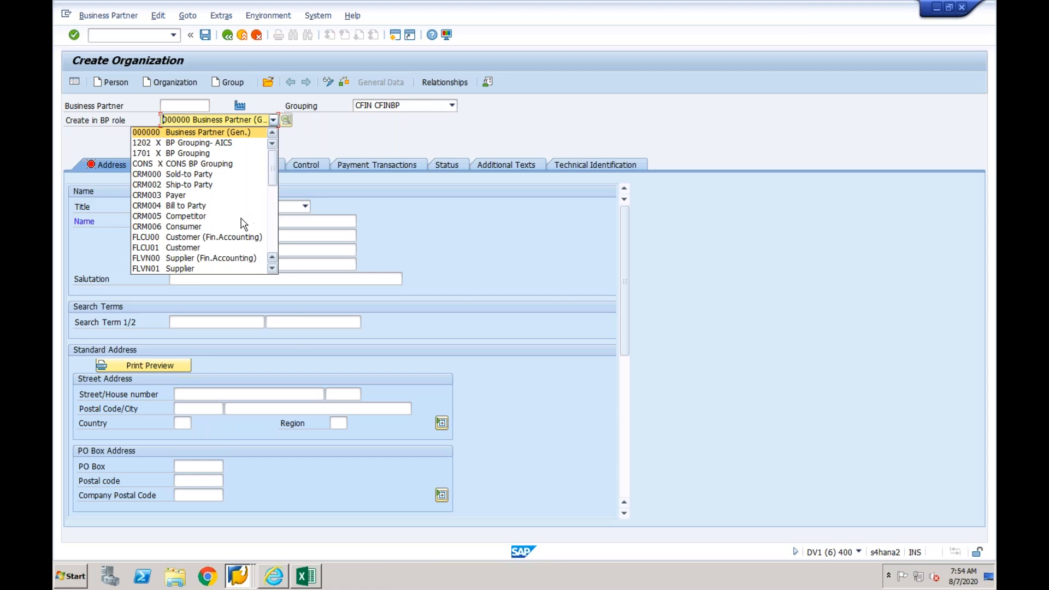
{"action": "left_click", "coordinate": [226, 238]}
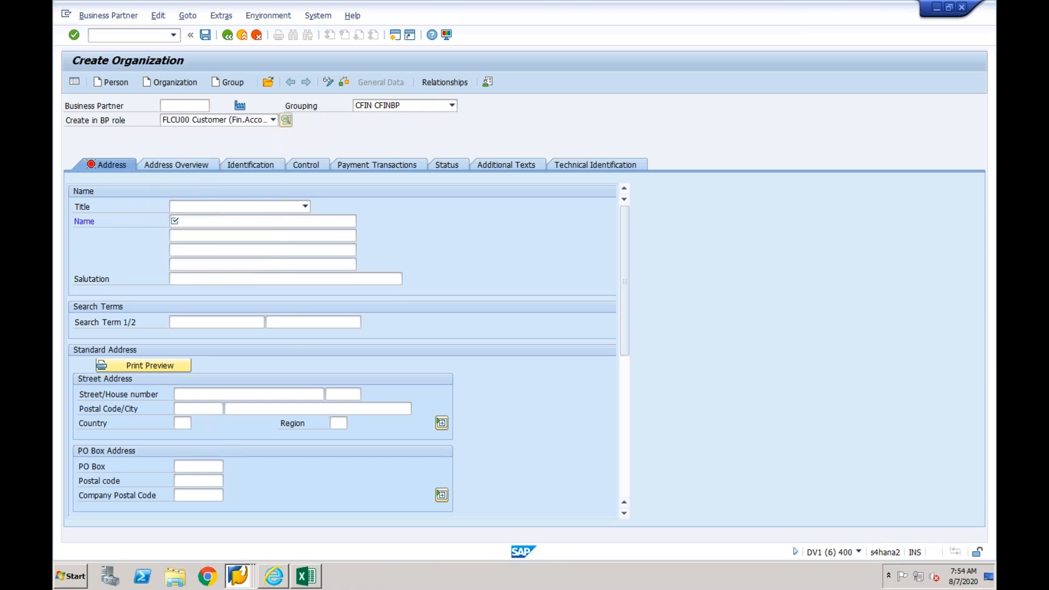
{"action": "left_click", "coordinate": [447, 396]}
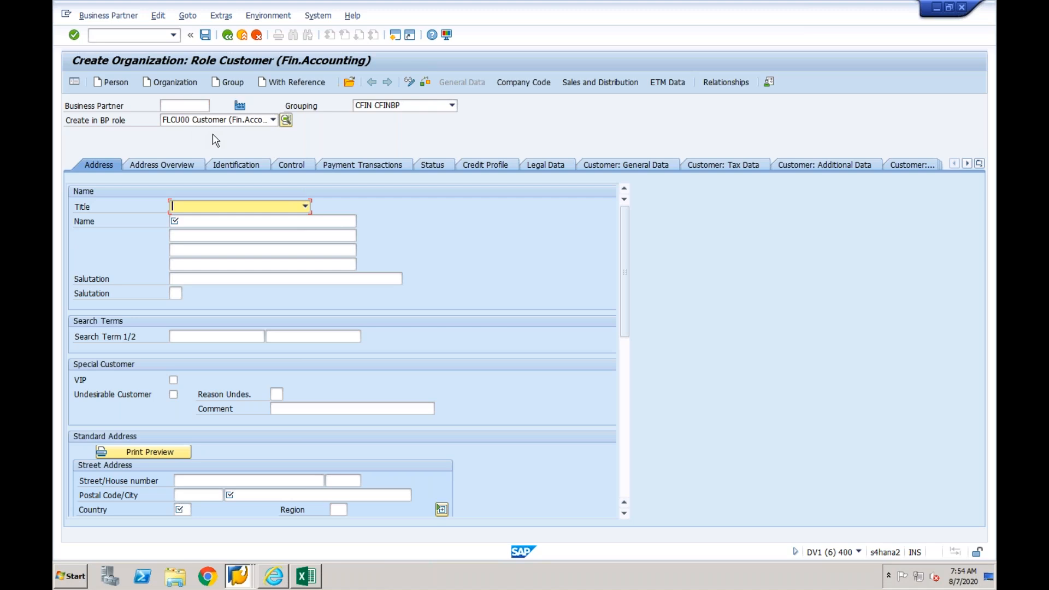
- Run transaction FB03 and list the company code CF03 documents to check which sender documents have been replicated
{"action": "left_click", "coordinate": [149, 36]}
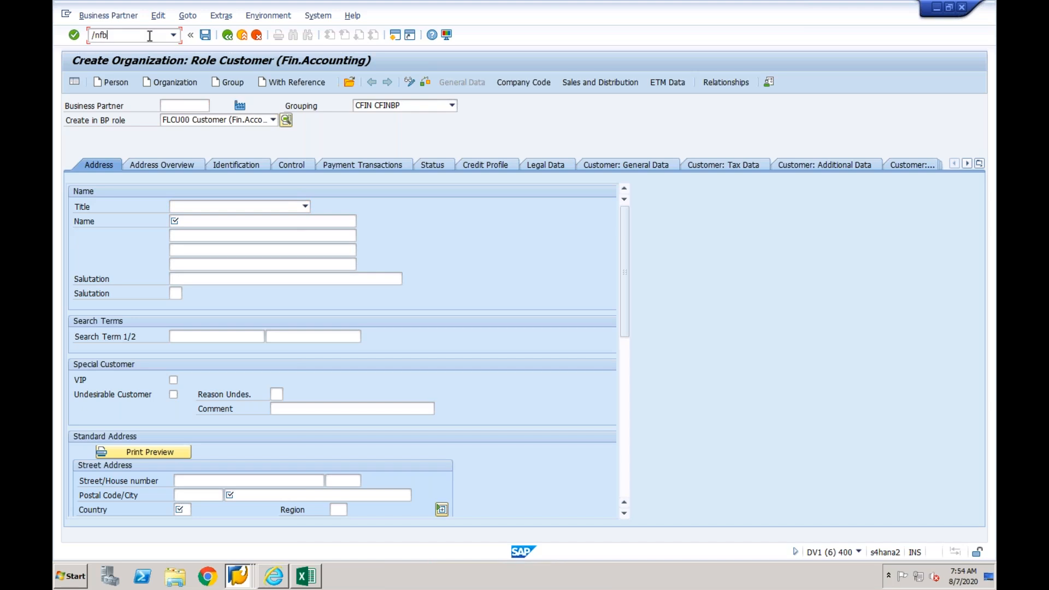
{"action": "type", "text": "/nfb03"}
{"action": "key", "text": "Return"}
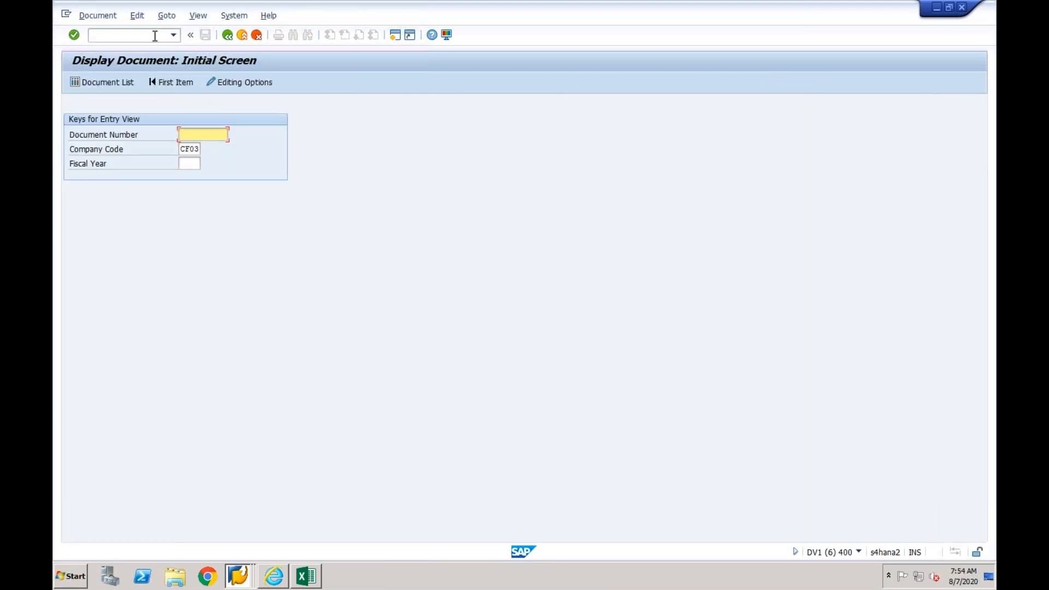
{"action": "left_click", "coordinate": [116, 82]}
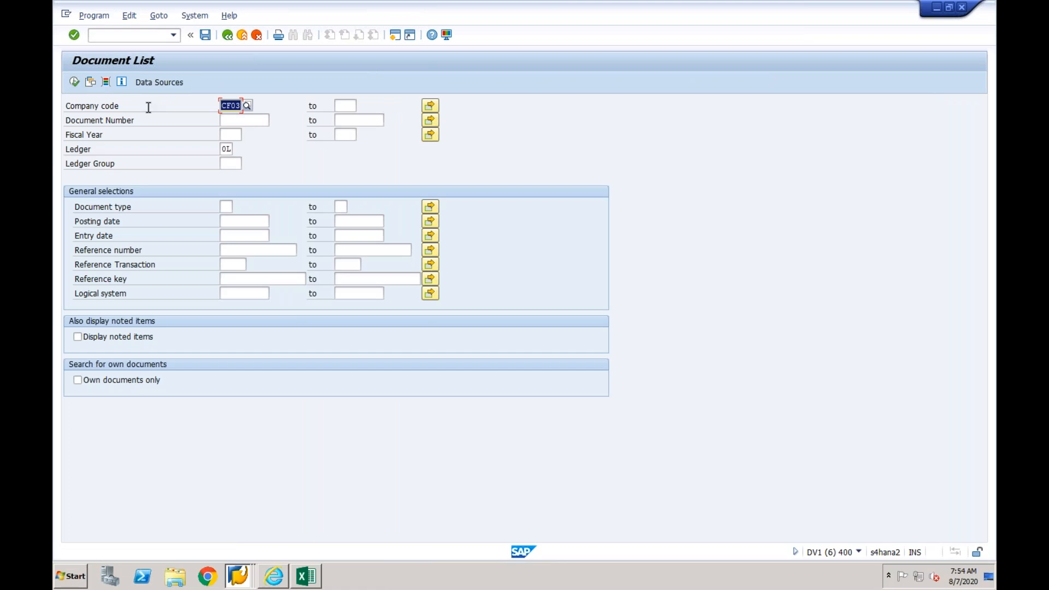
{"action": "left_click", "coordinate": [74, 83]}
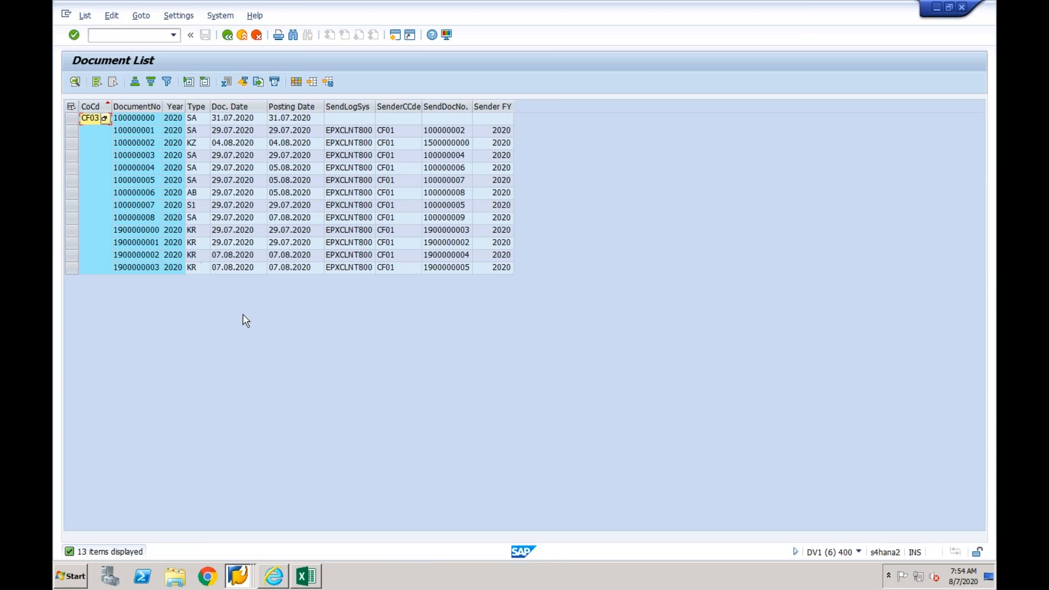
{"action": "right_click", "coordinate": [240, 579]}
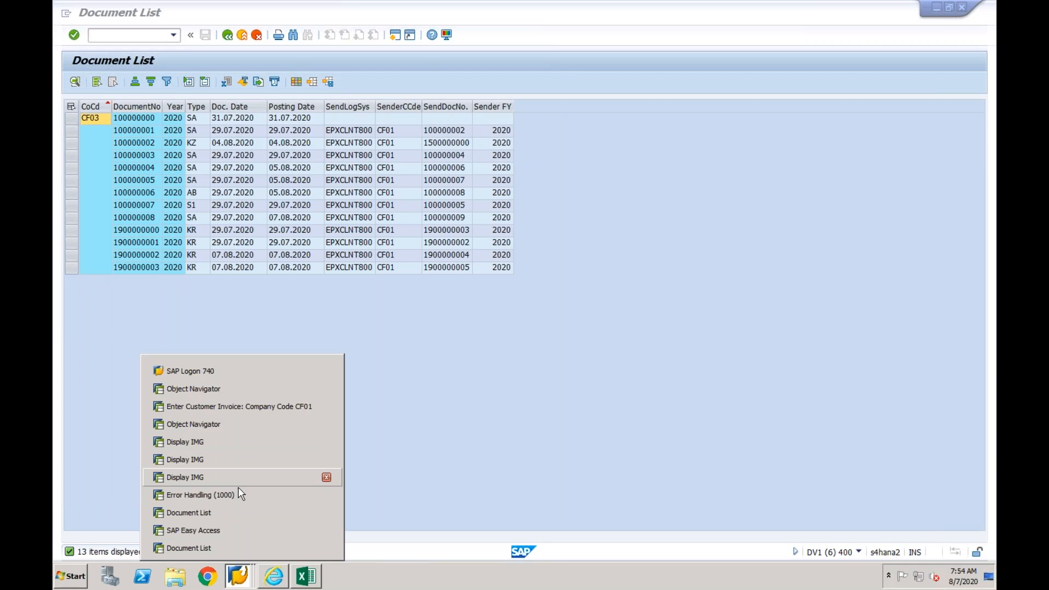
{"action": "left_click", "coordinate": [223, 544]}
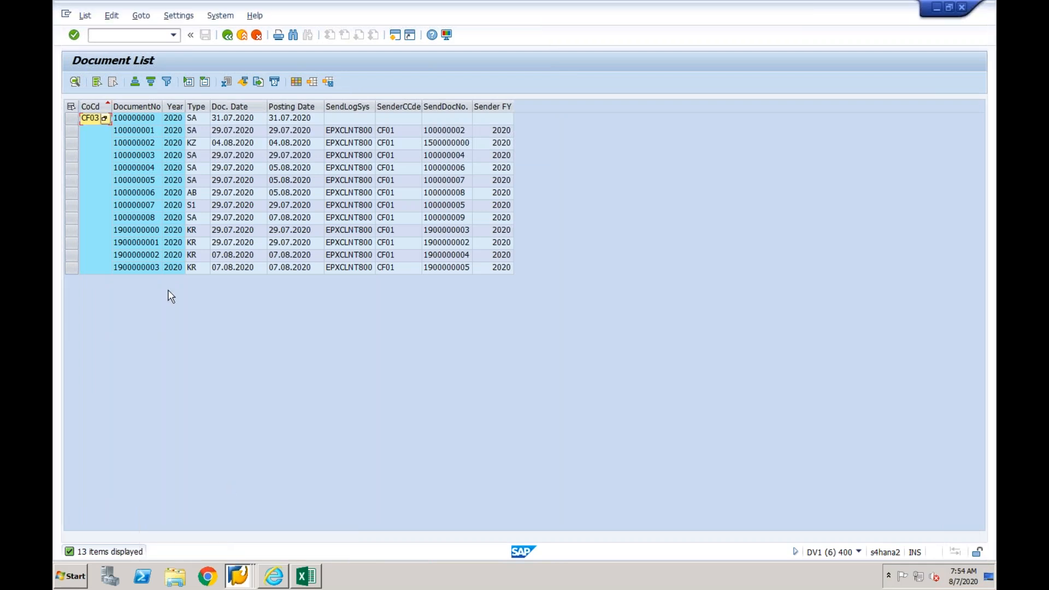
- Return to business partner maintenance and start a new organization in the role FLCU00 Customer (Fin.Accounting)
{"action": "left_click", "coordinate": [139, 34]}
{"action": "key", "text": "Return"}
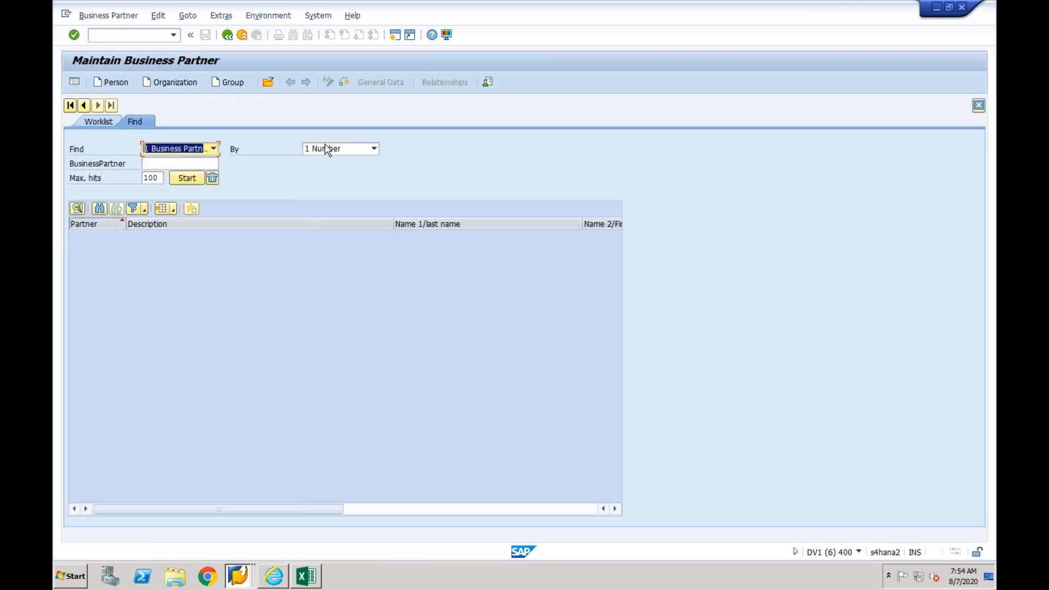
{"action": "key", "text": "shift+F5"}
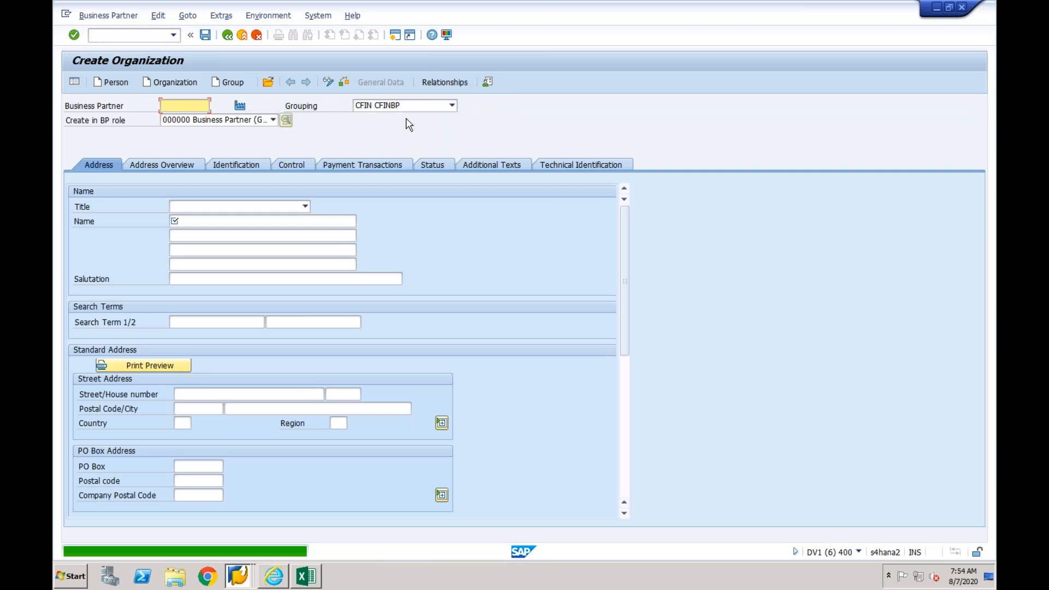
{"action": "left_click", "coordinate": [271, 120]}
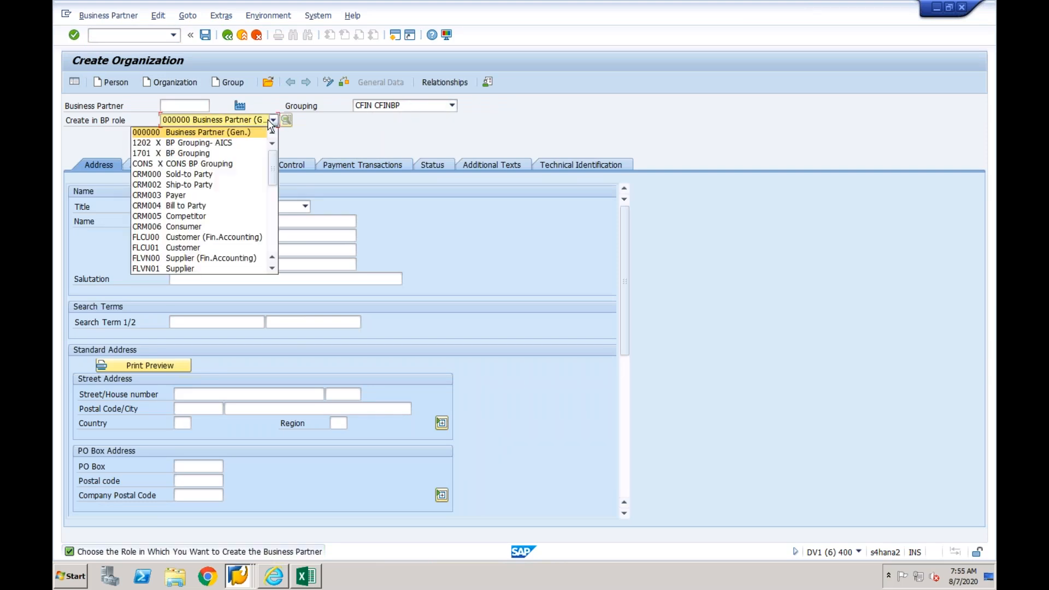
{"action": "left_click", "coordinate": [213, 239]}
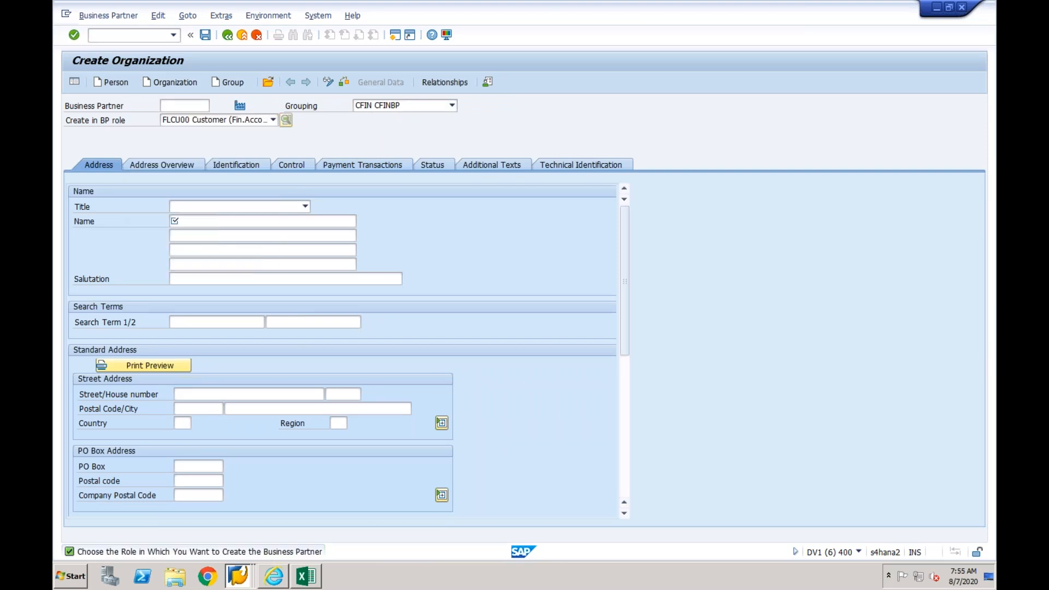
{"action": "left_click", "coordinate": [440, 396]}
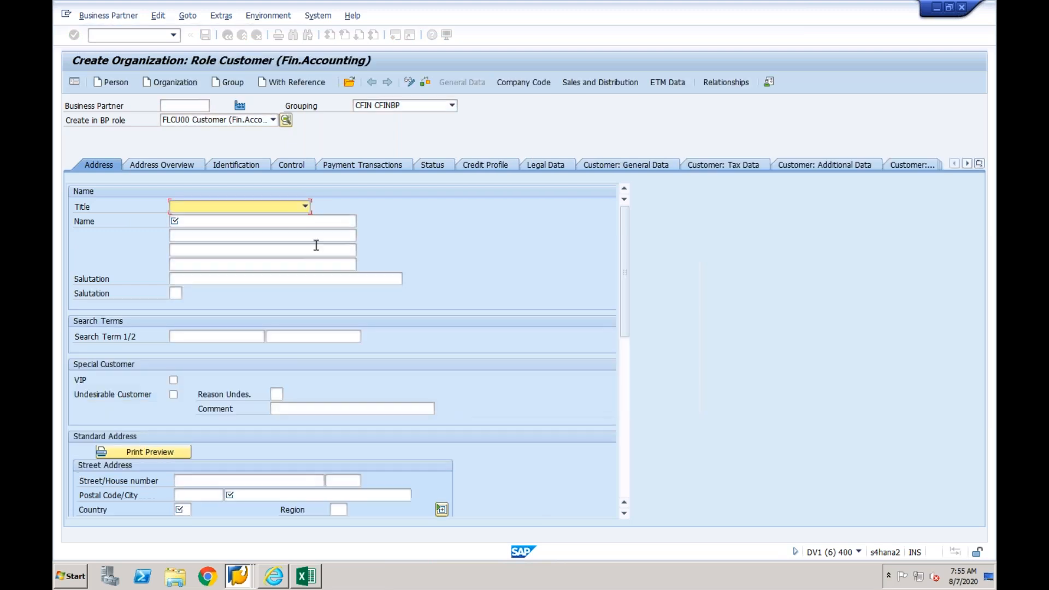
- Give the organization the title 0003 Company, the name Test Cust for CF03 and the search term CF03
{"action": "left_click", "coordinate": [303, 206]}
{"action": "left_click", "coordinate": [251, 218]}
{"action": "left_click", "coordinate": [220, 220]}
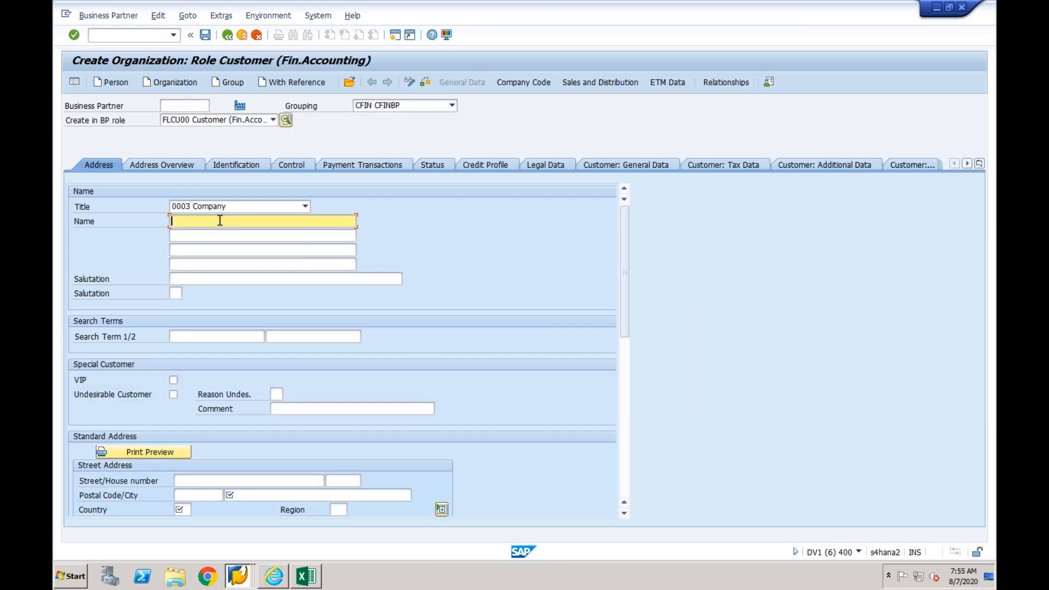
{"action": "type", "text": "Test Cus"}
{"action": "left_click", "coordinate": [210, 336]}
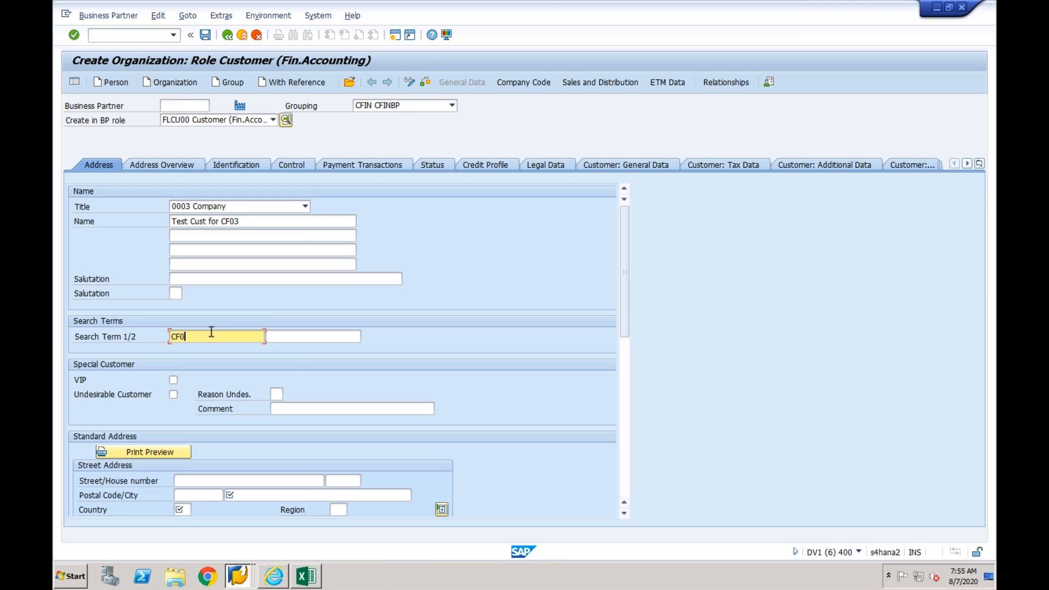
- Set the organization's city to Mumbai, country to IN and communication language to English
{"action": "left_click", "coordinate": [251, 497]}
{"action": "type", "text": "Mumbai"}
{"action": "key", "text": "Tab"}
{"action": "type", "text": "IN"}
{"action": "key", "text": "Tab"}
{"action": "left_click", "coordinate": [625, 408]}
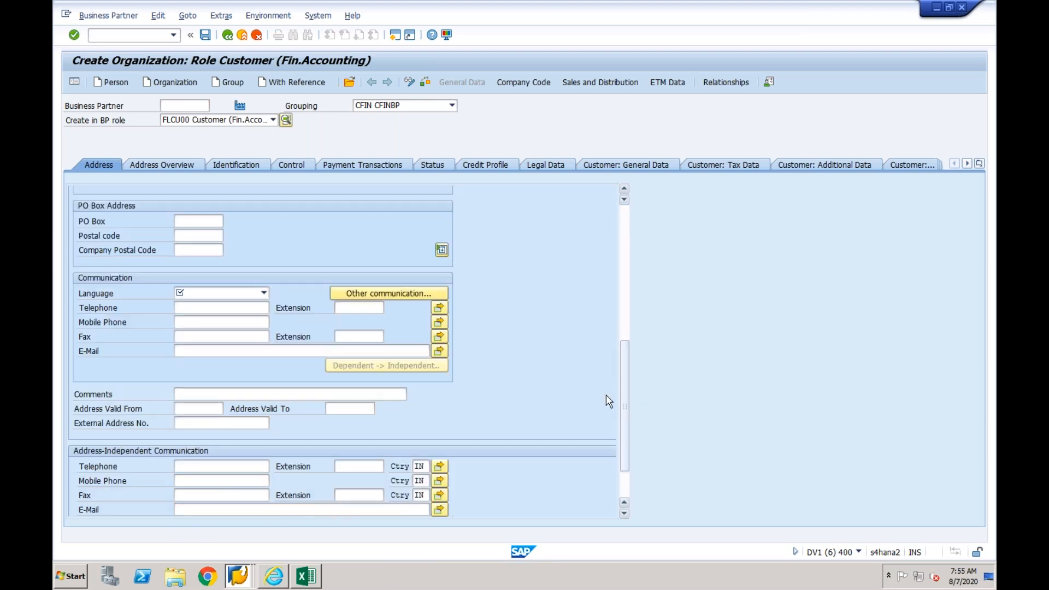
{"action": "left_click", "coordinate": [194, 293]}
{"action": "key", "text": "e"}
{"action": "key", "text": "n"}
{"action": "key", "text": "Return"}
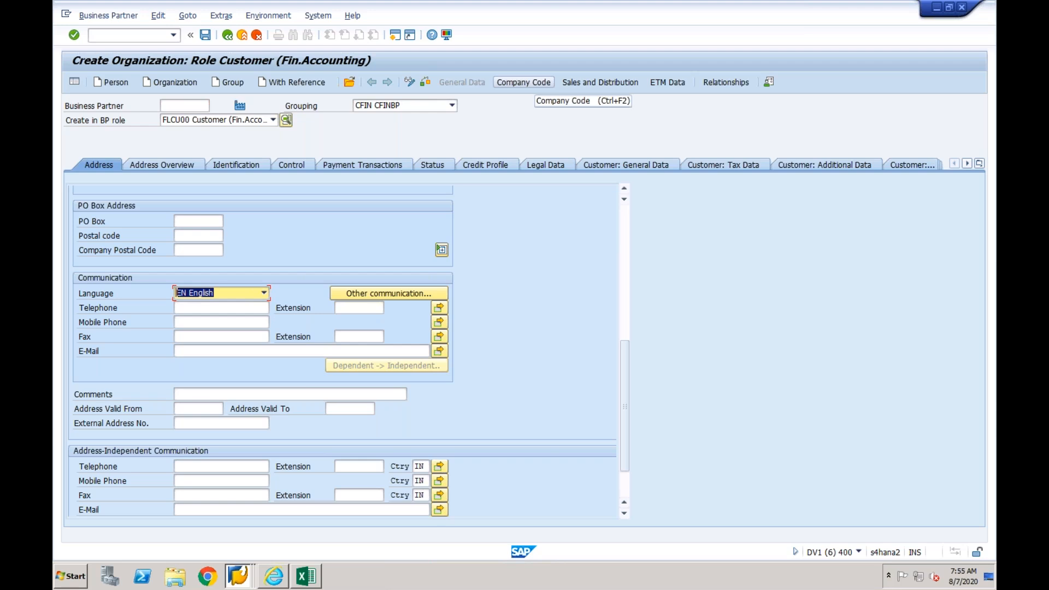
- Add company code CF03 to the customer's company code data and look up the available reconciliation accounts
{"action": "left_click", "coordinate": [517, 83]}
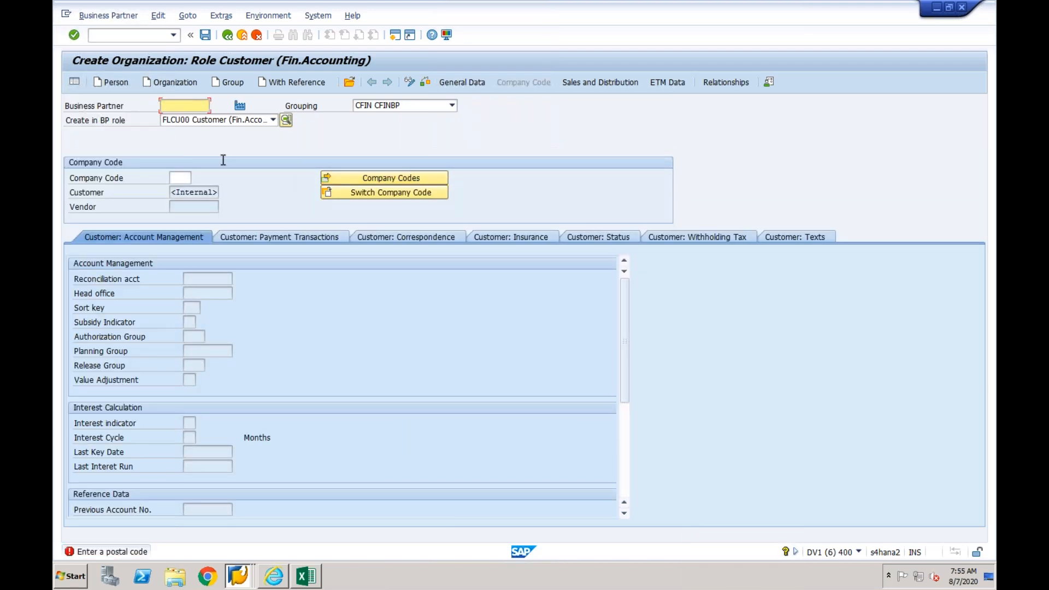
{"action": "left_click", "coordinate": [186, 178]}
{"action": "type", "text": "CF03"}
{"action": "key", "text": "Return"}
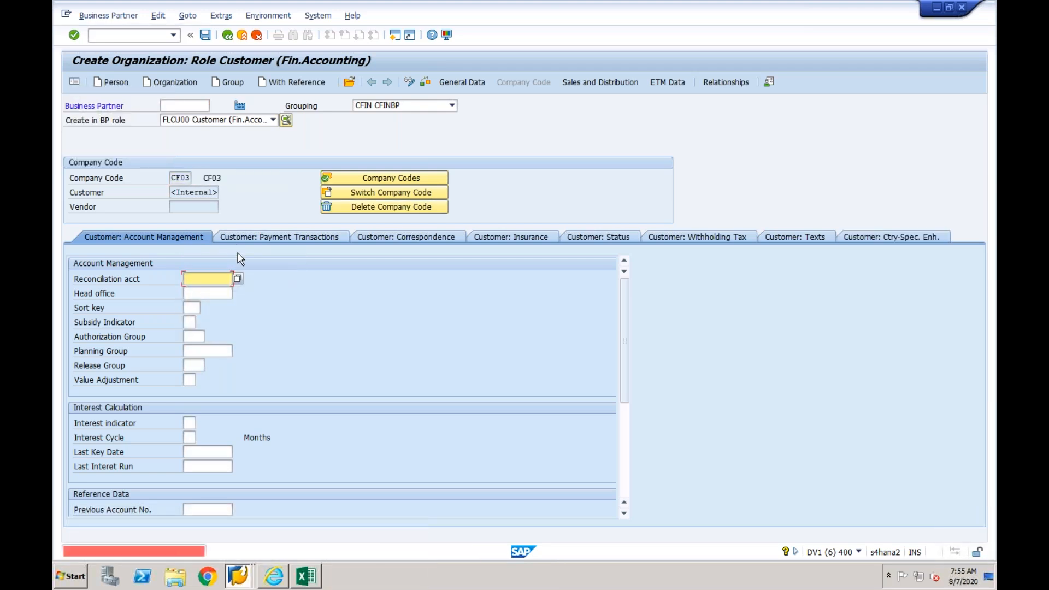
{"action": "left_click", "coordinate": [239, 278]}
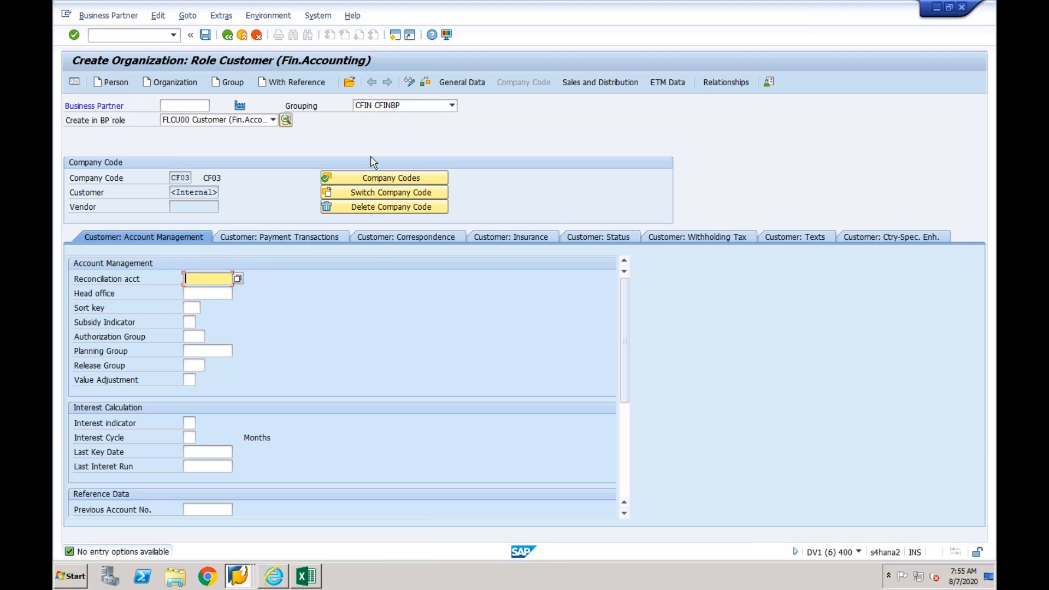
- Switch to the idle SAP Easy Access session and start G/L account maintenance with transaction FS00
{"action": "left_click", "coordinate": [395, 35]}
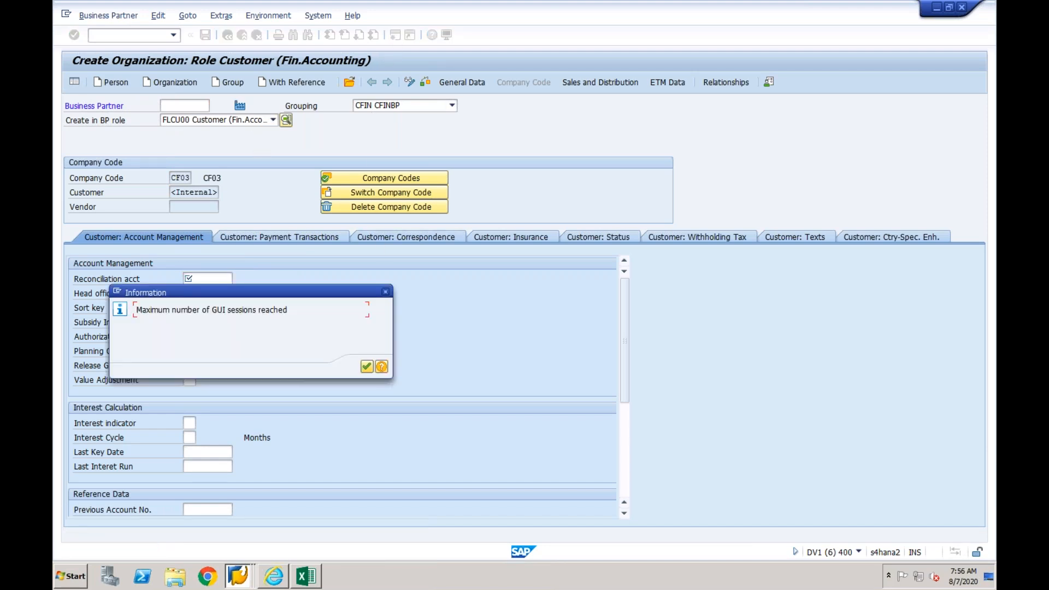
{"action": "key", "text": "Return"}
{"action": "left_click", "coordinate": [238, 575]}
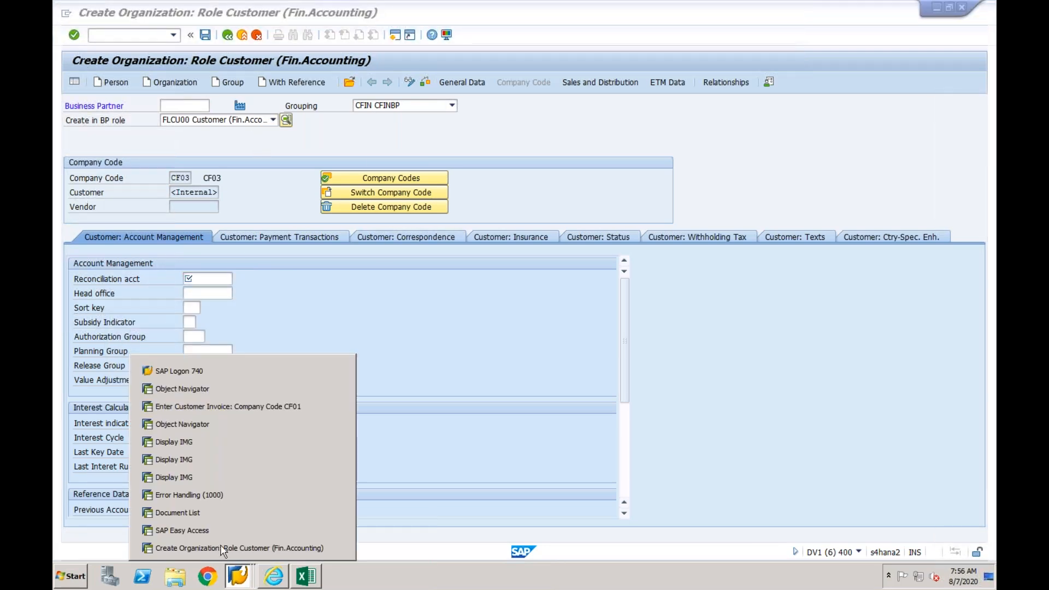
{"action": "left_click", "coordinate": [216, 529]}
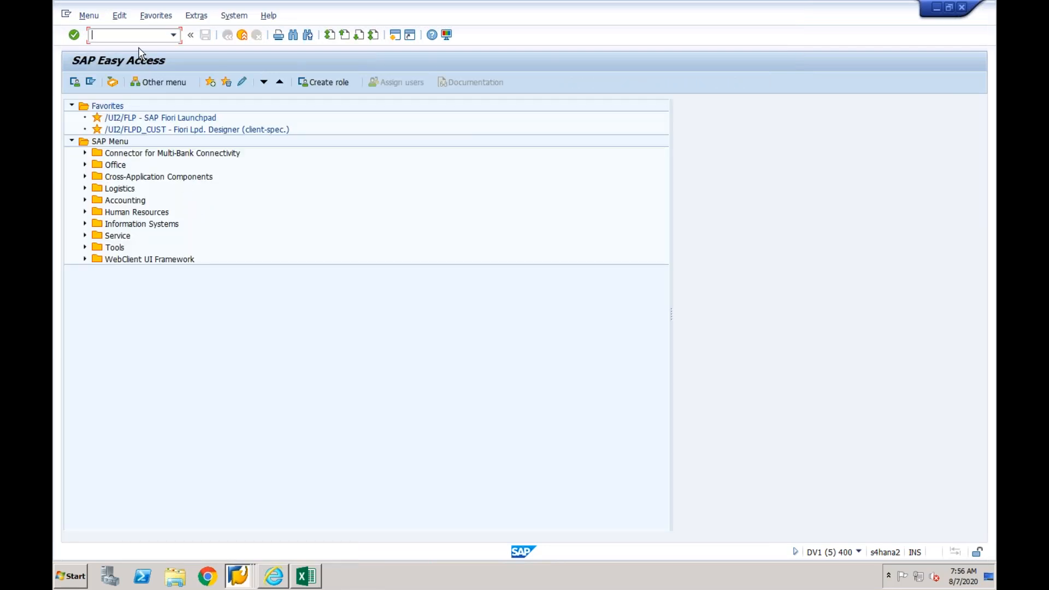
{"action": "type", "text": "fs00"}
{"action": "key", "text": "Return"}
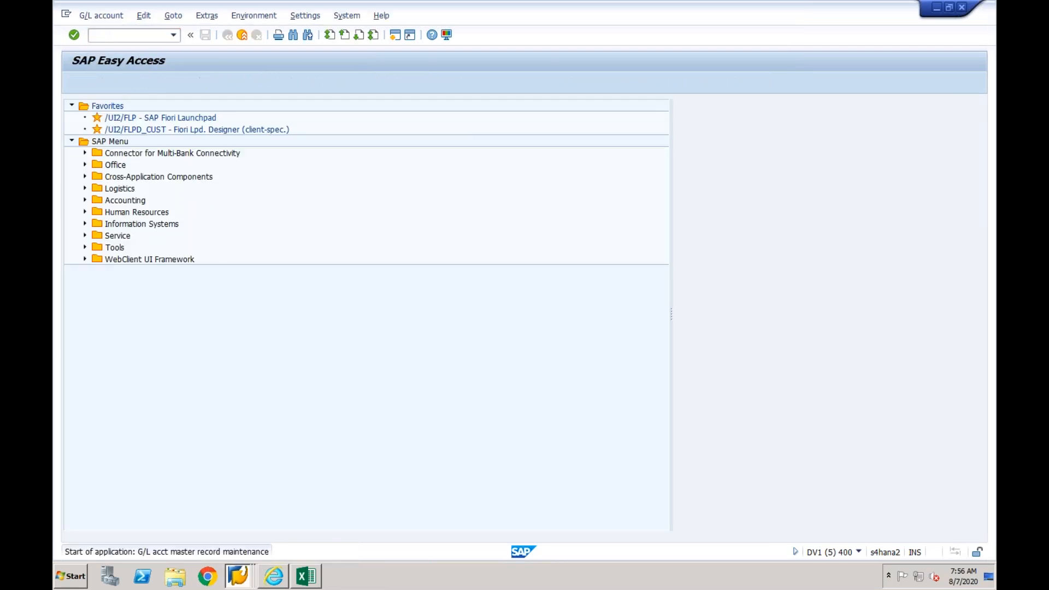
{"action": "left_click", "coordinate": [73, 134]}
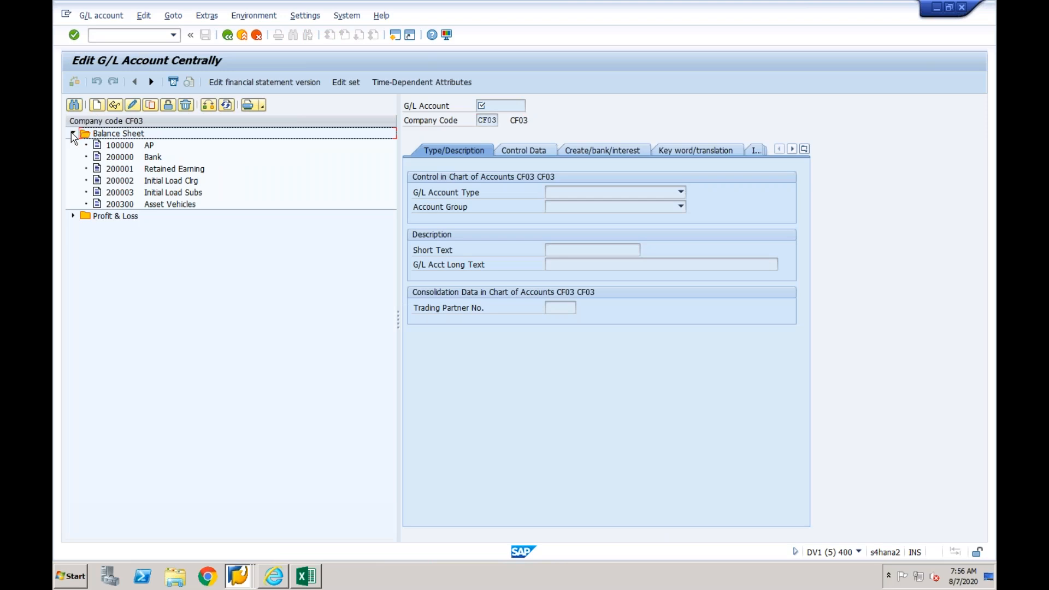
{"action": "left_click", "coordinate": [130, 159]}
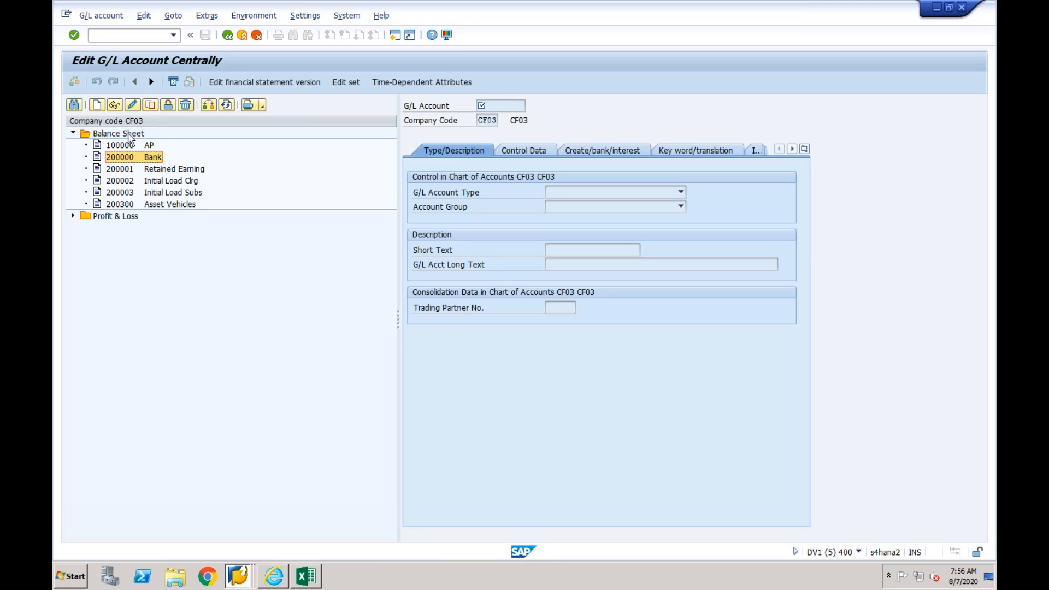
{"action": "left_click", "coordinate": [97, 105]}
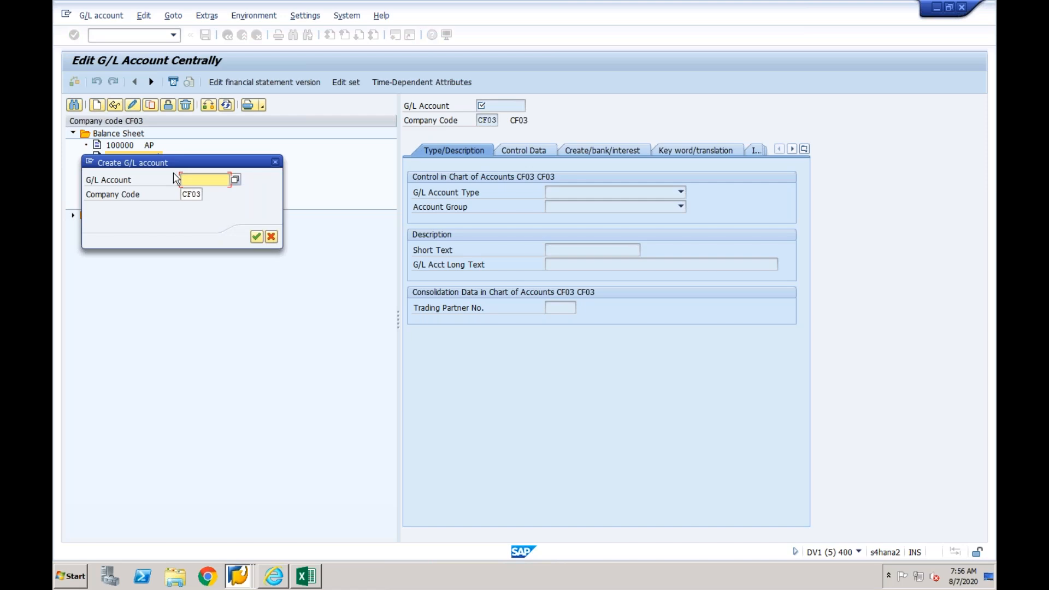
{"action": "type", "text": "2000"}
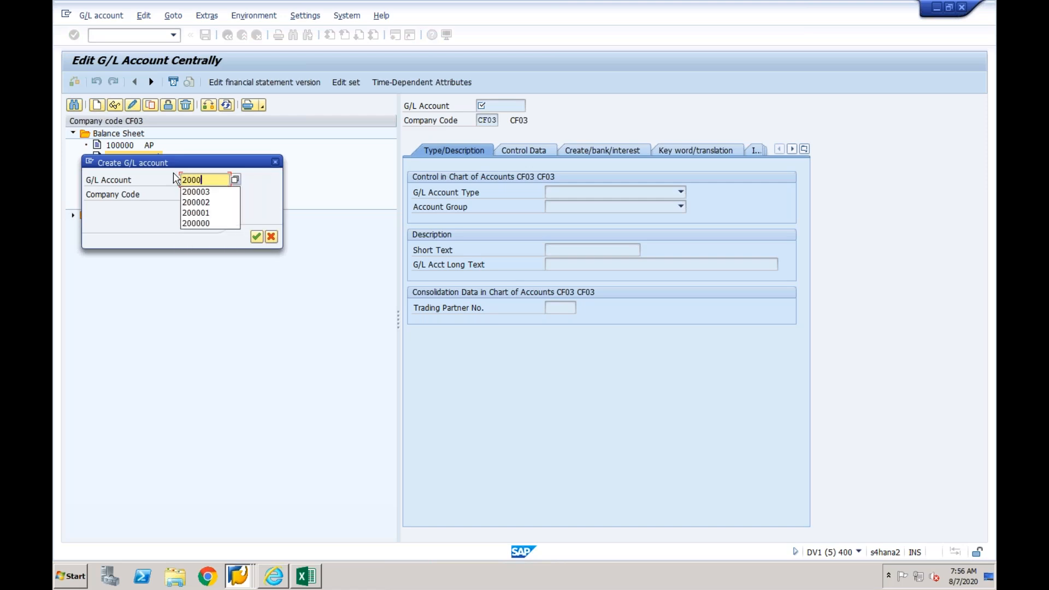
{"action": "type", "text": "01"}
{"action": "left_click", "coordinate": [258, 239]}
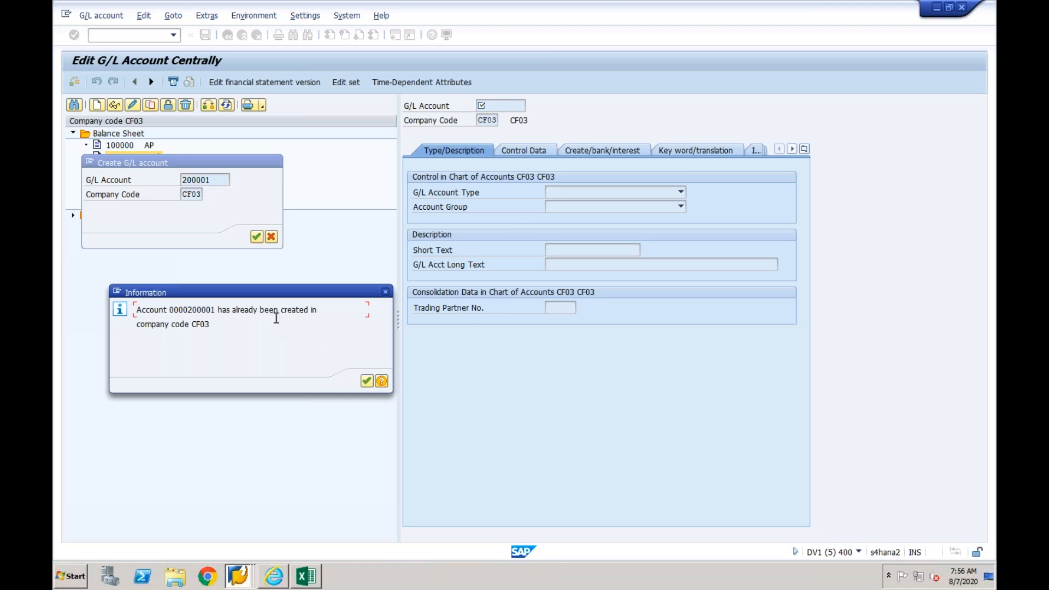
{"action": "left_click", "coordinate": [366, 380]}
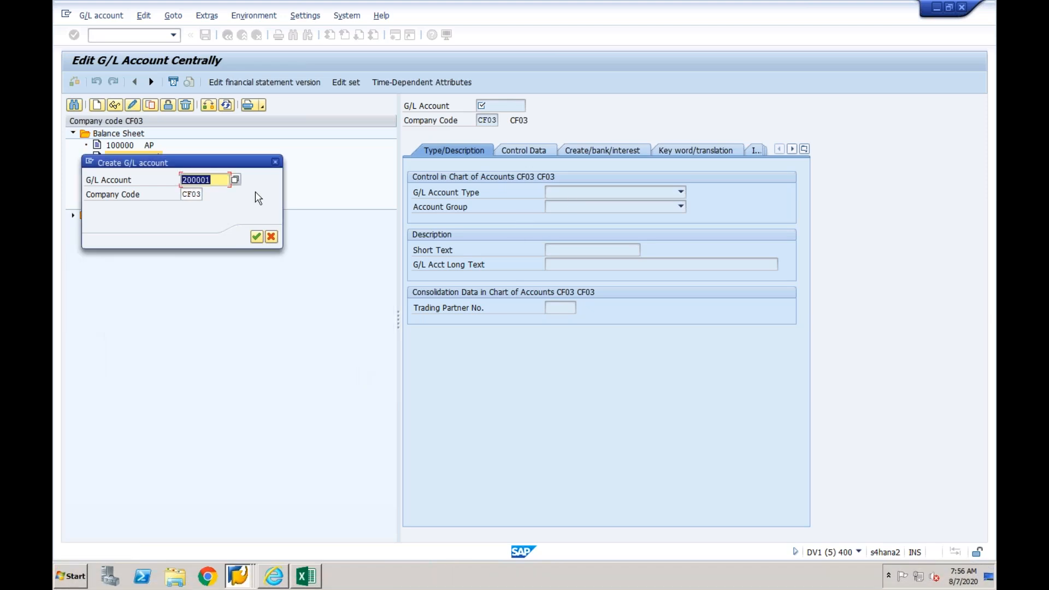
{"action": "left_click", "coordinate": [275, 162]}
- Start creating G/L account 200004 in company code CF03
{"action": "left_click", "coordinate": [127, 171]}
{"action": "left_click", "coordinate": [129, 181]}
{"action": "left_click", "coordinate": [129, 192]}
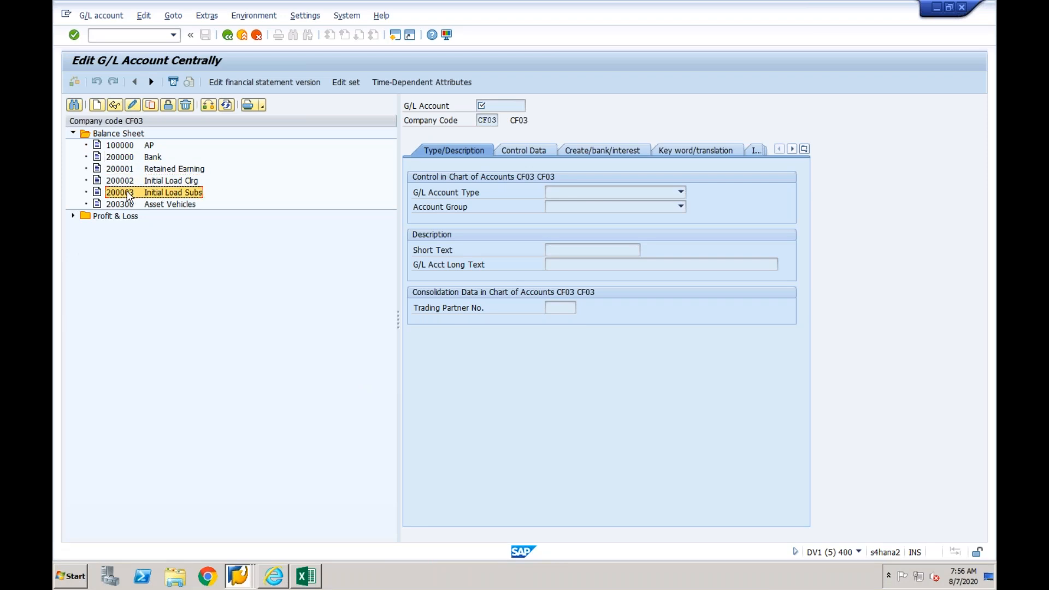
{"action": "left_click", "coordinate": [98, 106]}
{"action": "left_click", "coordinate": [198, 182]}
{"action": "type", "text": "200001"}
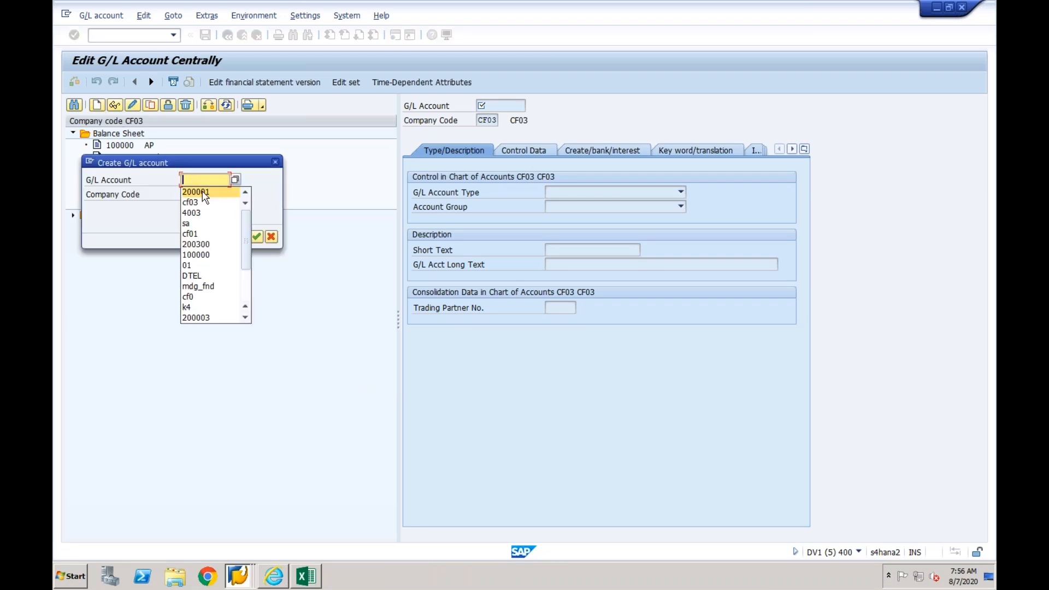
{"action": "key", "text": "BackSpace"}
{"action": "type", "text": "4"}
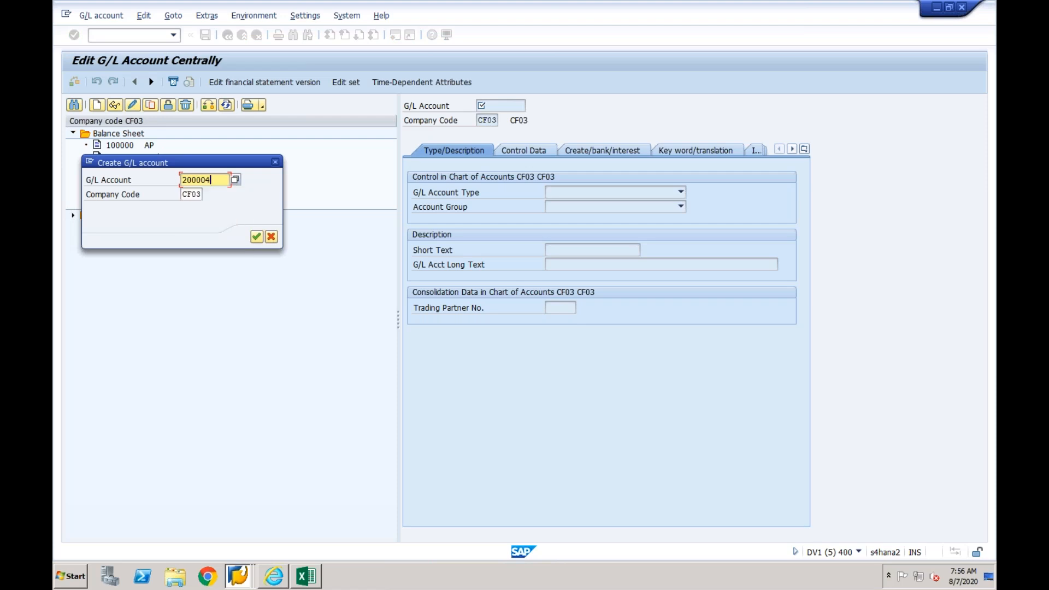
{"action": "left_click", "coordinate": [256, 236]}
- Classify the new G/L account as a Balance Sheet Account in account group BS Balance Sheet with short text AR
{"action": "left_click", "coordinate": [562, 193]}
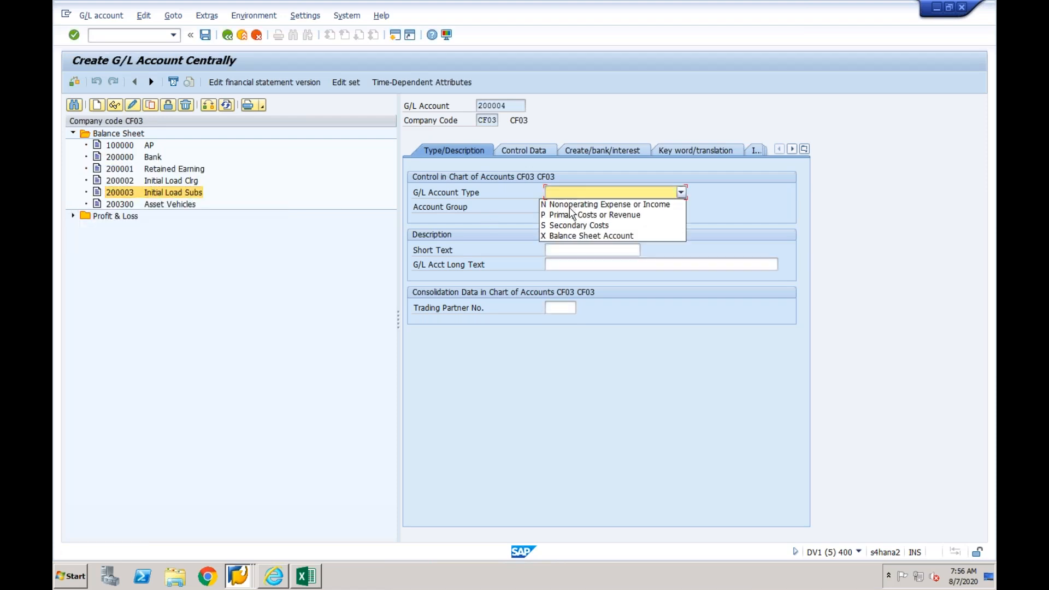
{"action": "left_click", "coordinate": [572, 237]}
{"action": "left_click", "coordinate": [570, 207]}
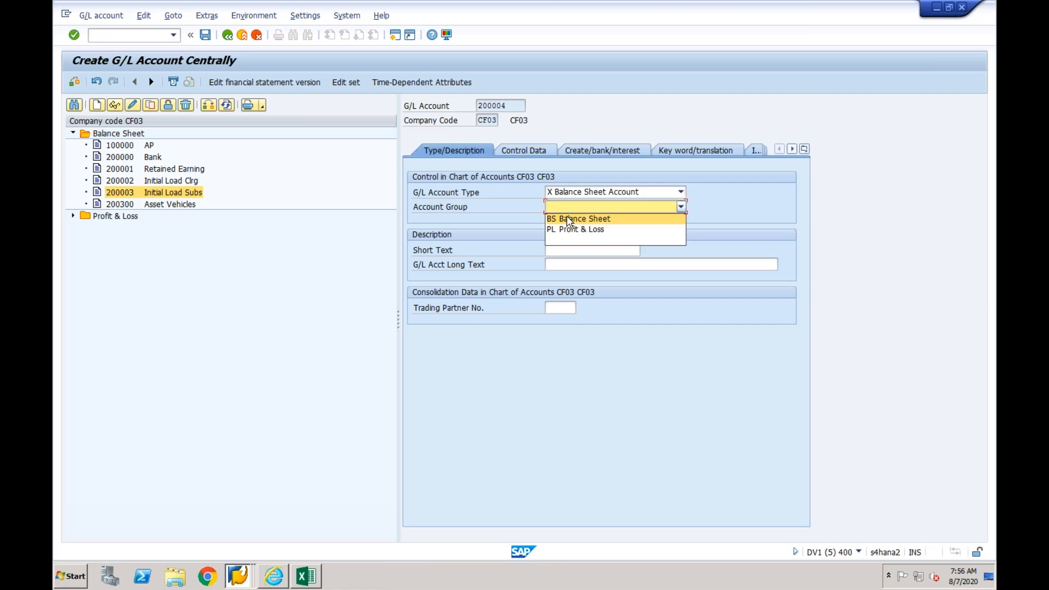
{"action": "left_click", "coordinate": [569, 217]}
{"action": "left_click", "coordinate": [552, 249]}
{"action": "type", "text": "AR"}
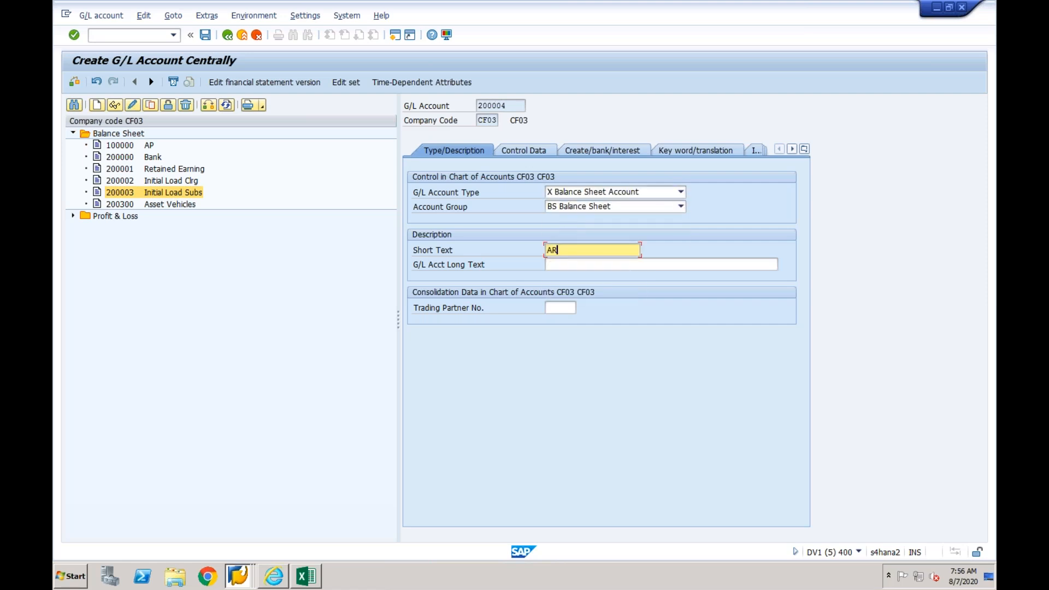
- Make the G/L account a reconciliation account for the Customers account type
{"action": "left_click", "coordinate": [536, 152]}
{"action": "left_click", "coordinate": [579, 280]}
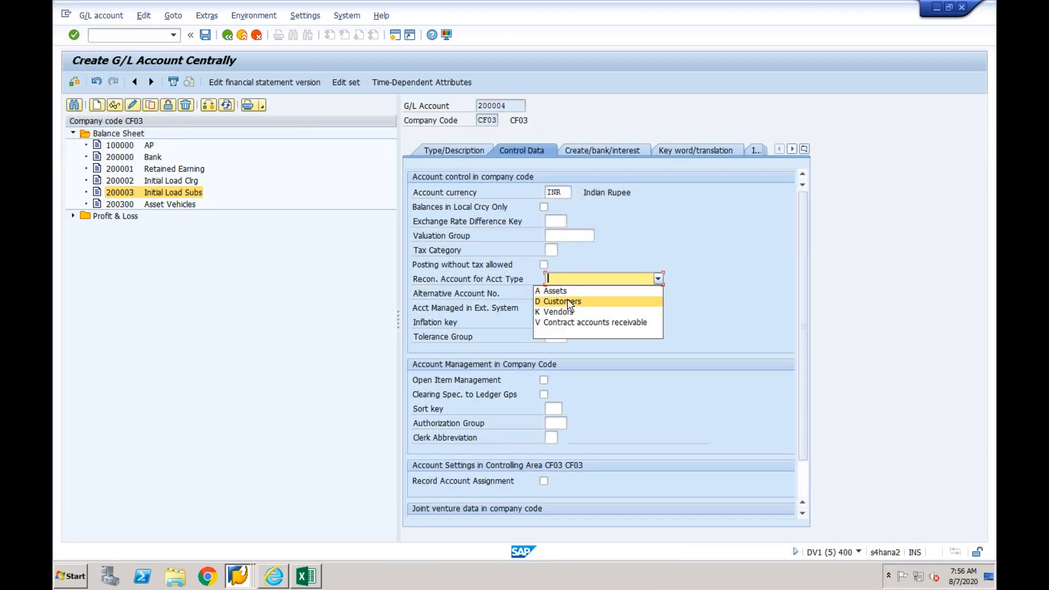
{"action": "left_click", "coordinate": [573, 300]}
- Set the G/L account's field status group to YB67 and save the account
{"action": "left_click", "coordinate": [597, 153]}
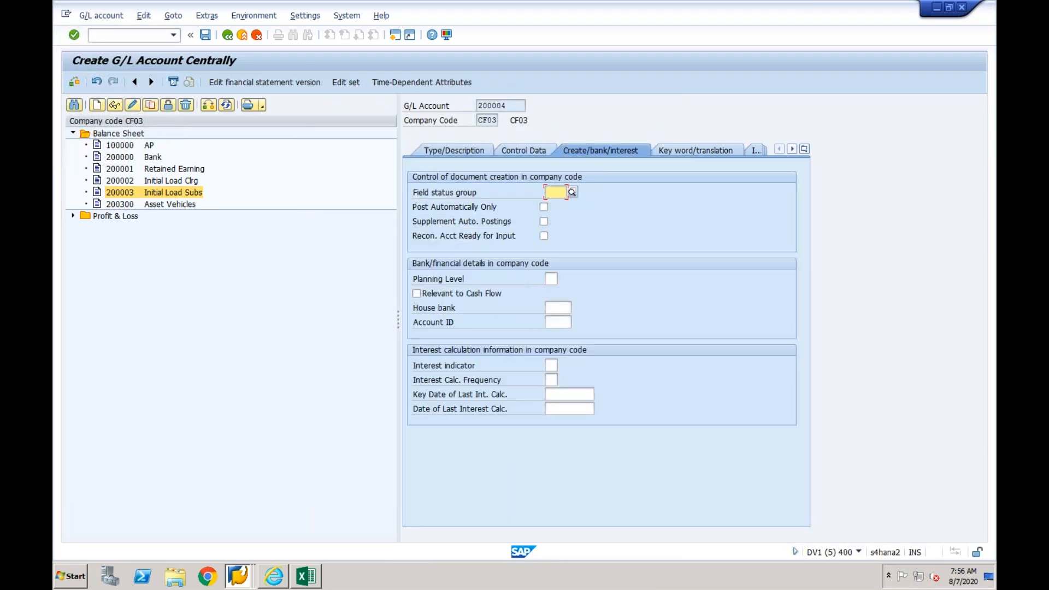
{"action": "type", "text": "G067"}
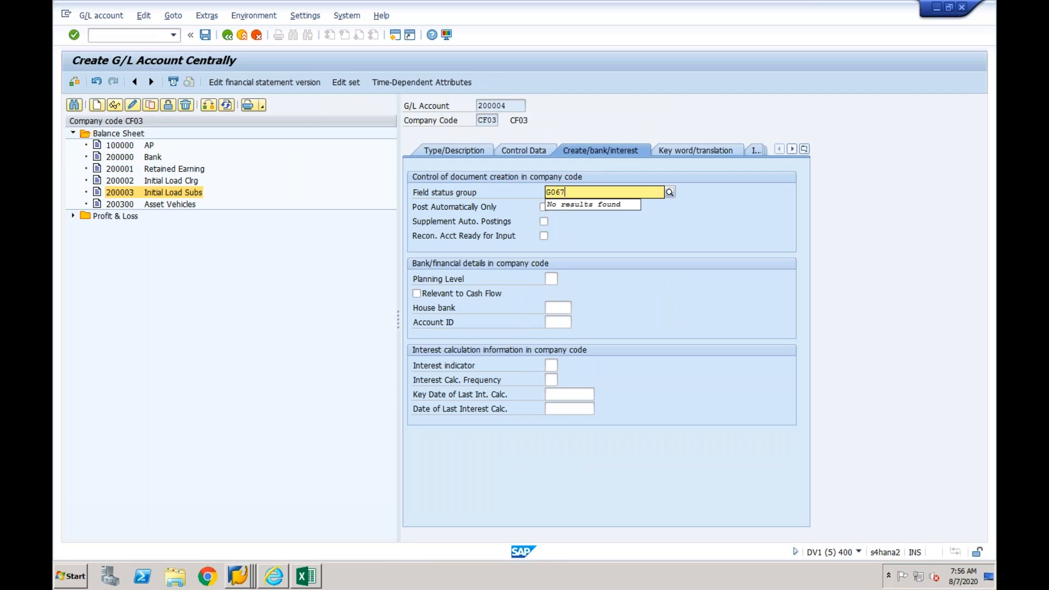
{"action": "key", "text": "Return"}
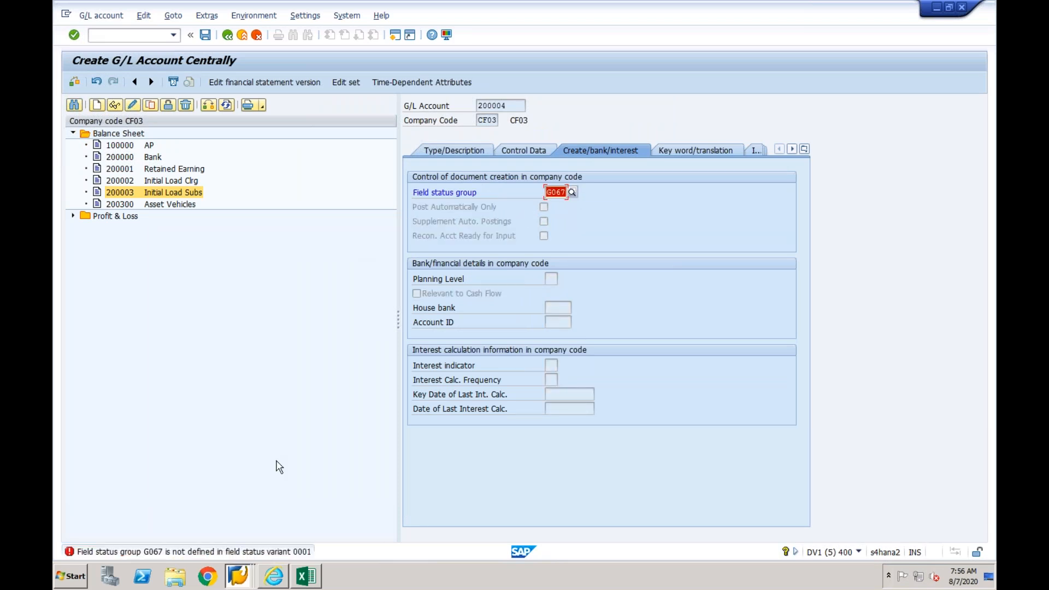
{"action": "left_click", "coordinate": [556, 194]}
{"action": "key", "text": "BackSpace"}
{"action": "key", "text": "BackSpace"}
{"action": "type", "text": "YB"}
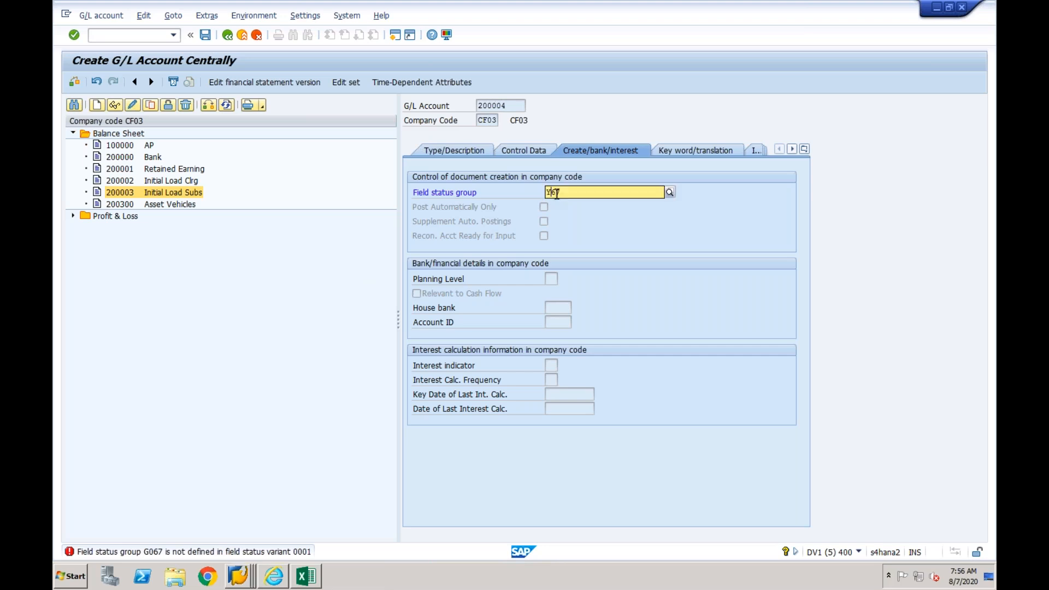
{"action": "key", "text": "Return"}
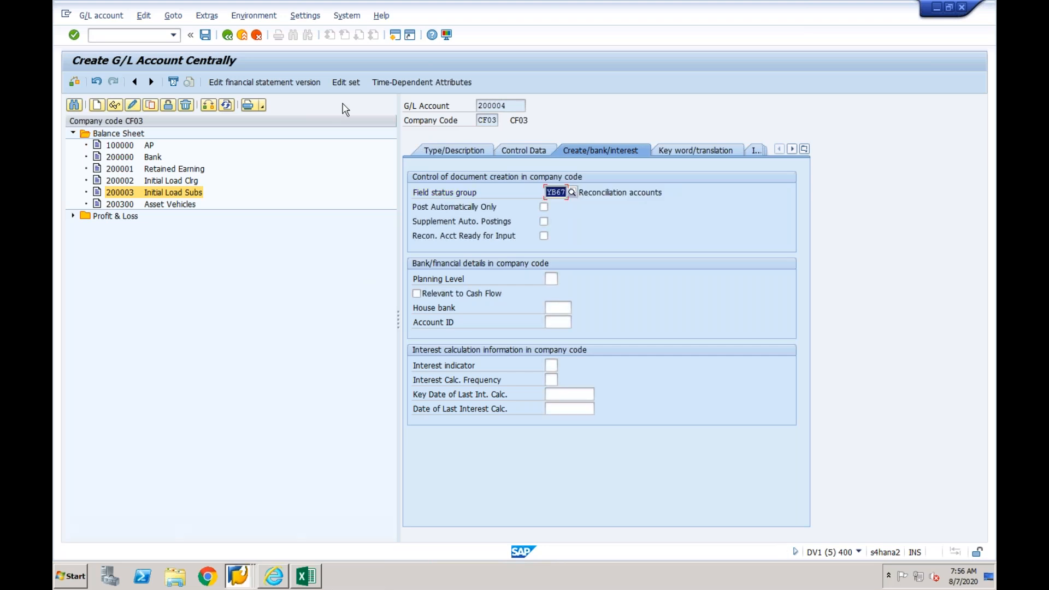
{"action": "left_click", "coordinate": [206, 37]}
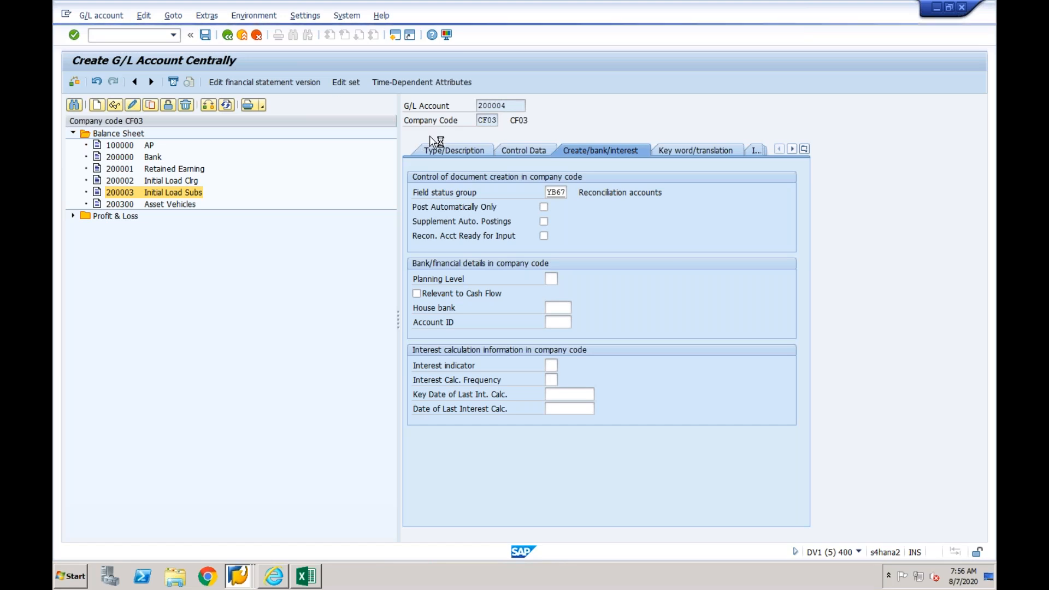
- Return to the customer creation session and assign G/L account 200004 as the customer's reconciliation account
{"action": "left_click_drag", "start_coordinate": [509, 106], "coordinate": [478, 106]}
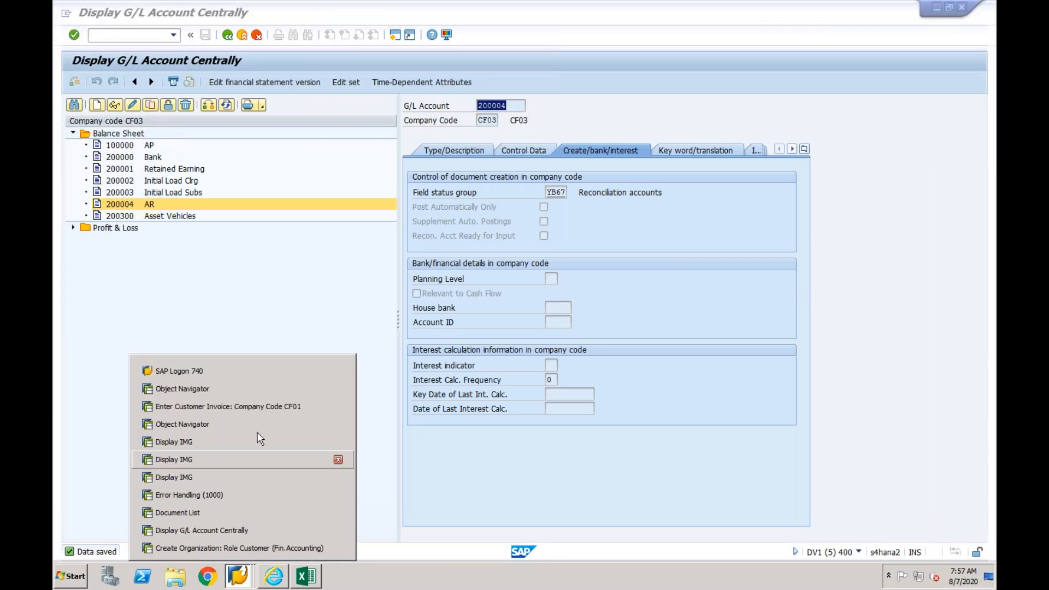
{"action": "left_click", "coordinate": [236, 547]}
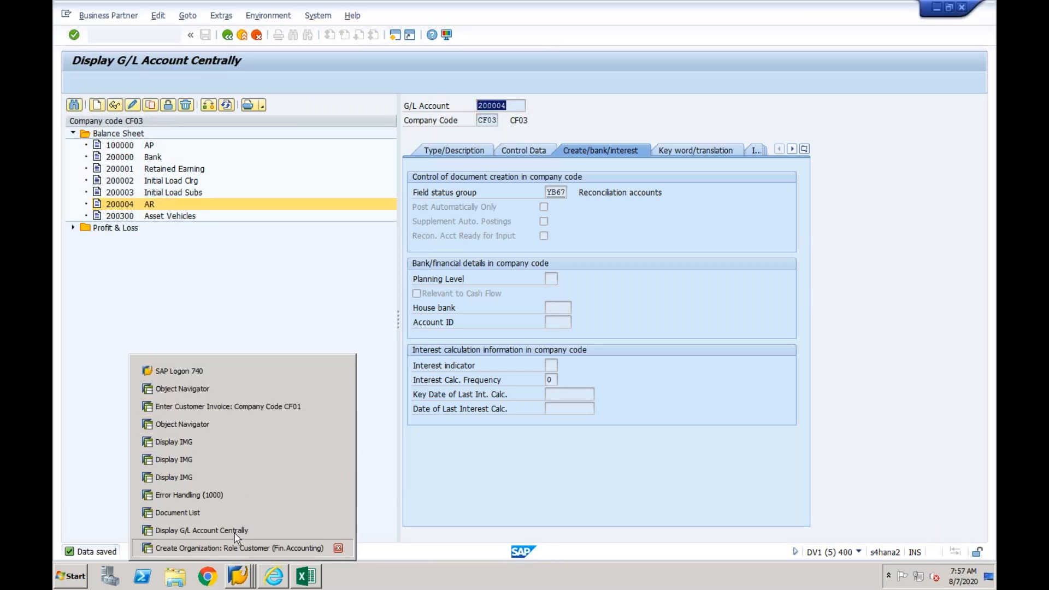
{"action": "left_click", "coordinate": [206, 279]}
{"action": "left_click", "coordinate": [237, 278]}
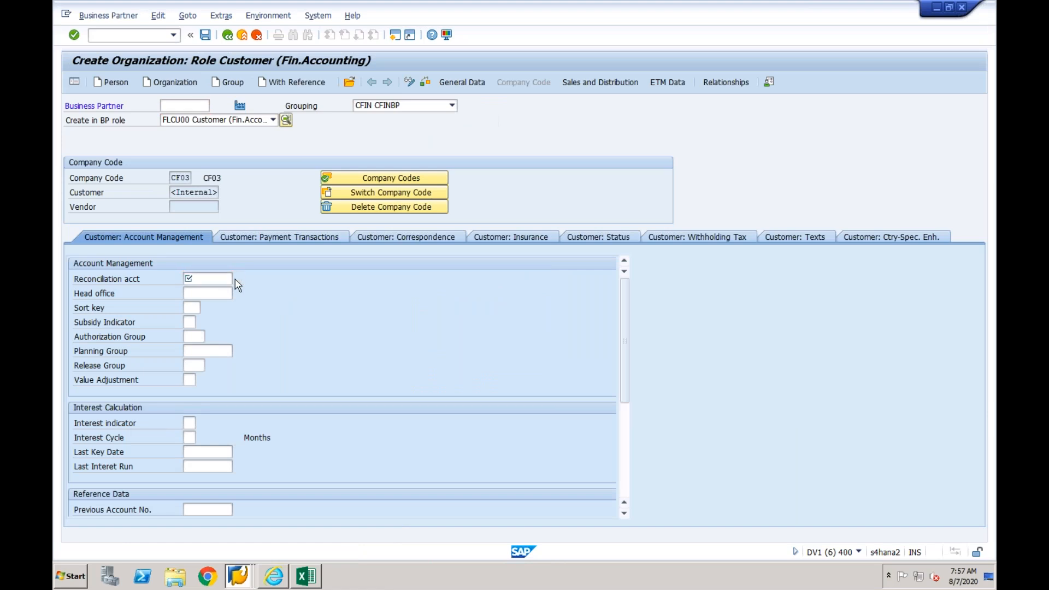
{"action": "double_click", "coordinate": [131, 102]}
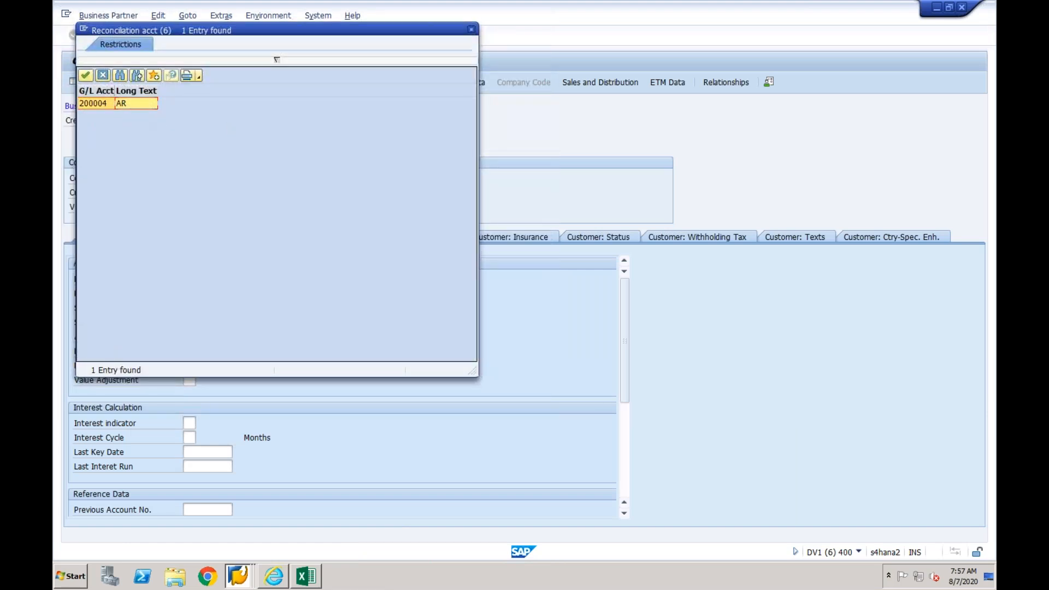
{"action": "key", "text": "Return"}
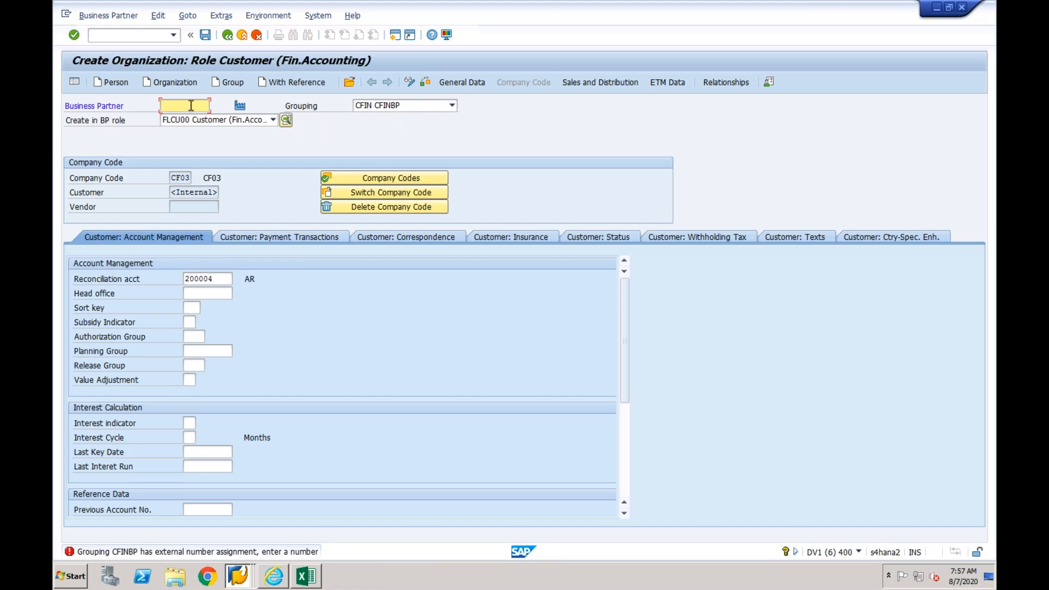
- Enter an external business partner number from the CFINBP number range and try to save the customer
{"action": "type", "text": "12312"}
{"action": "key", "text": "Return"}
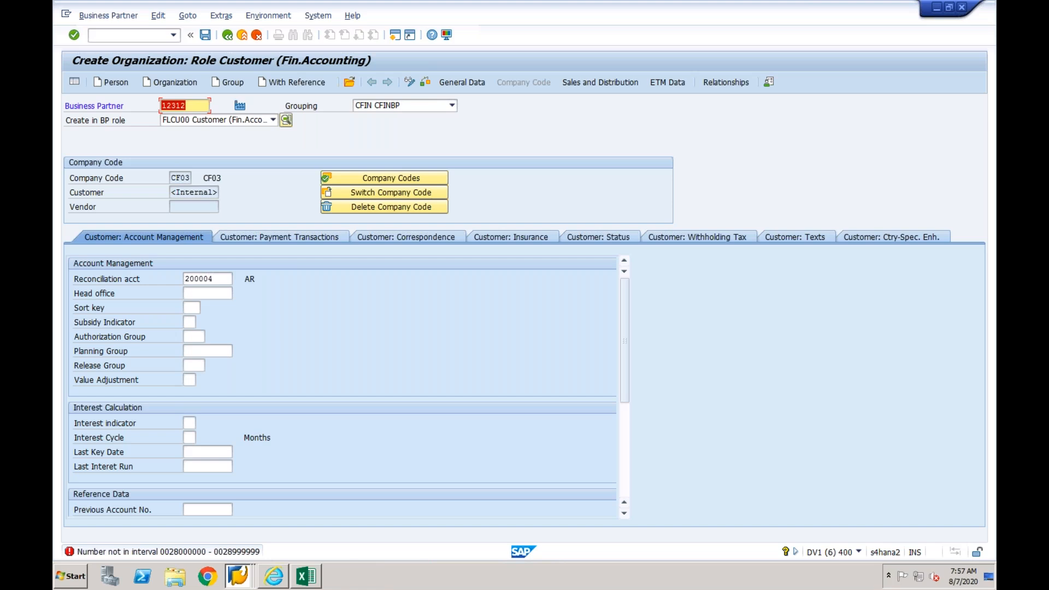
{"action": "type", "text": "28000009"}
{"action": "key", "text": "Return"}
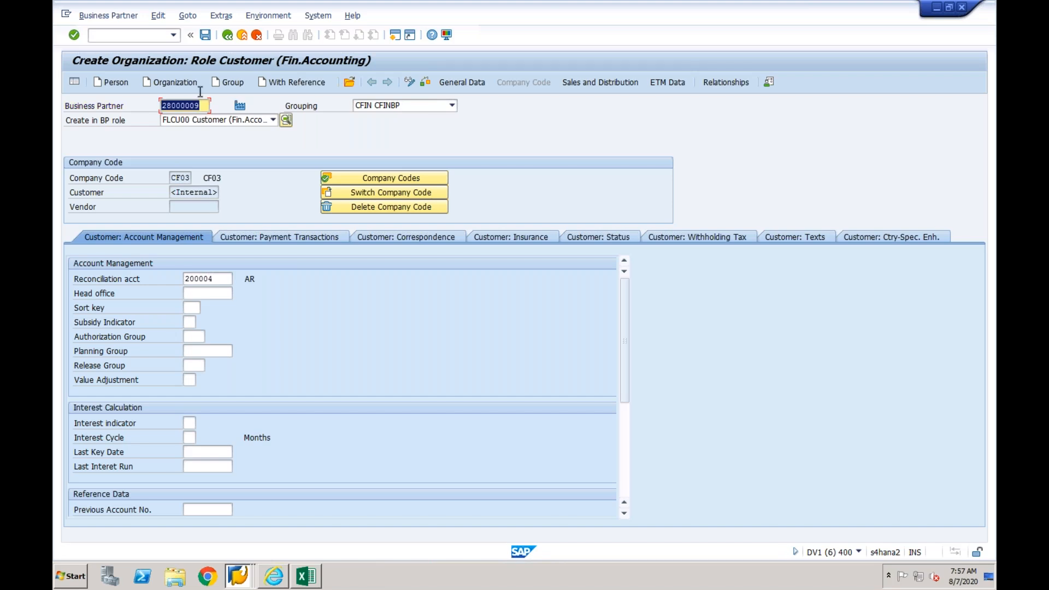
{"action": "left_click", "coordinate": [205, 35]}
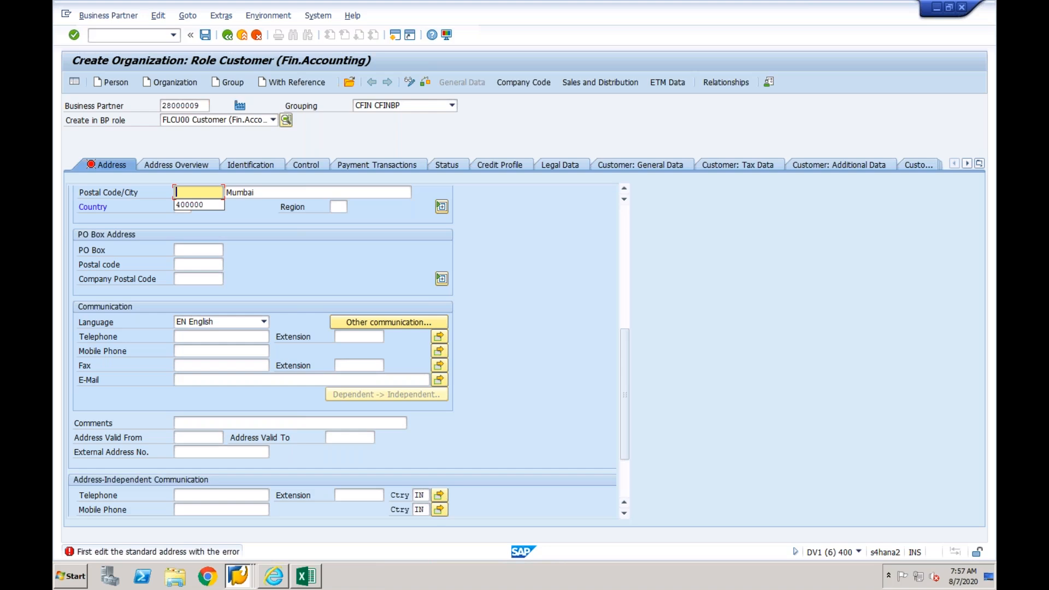
- Set the postal code of the customer's standard address to 400000 and try to save the customer again
{"action": "type", "text": "400000"}
{"action": "key", "text": "Return"}
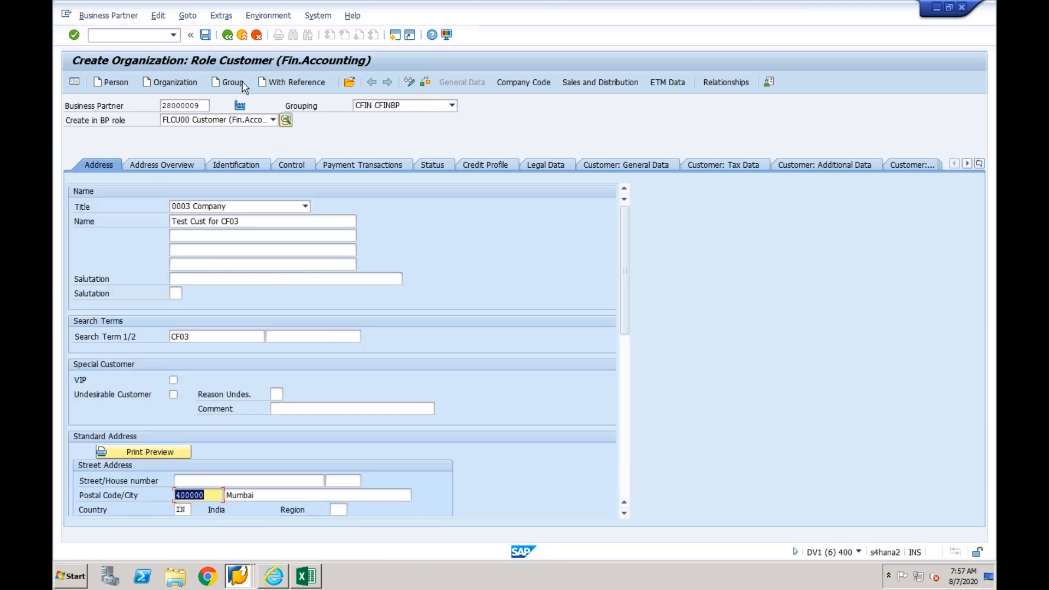
{"action": "left_click", "coordinate": [205, 35]}
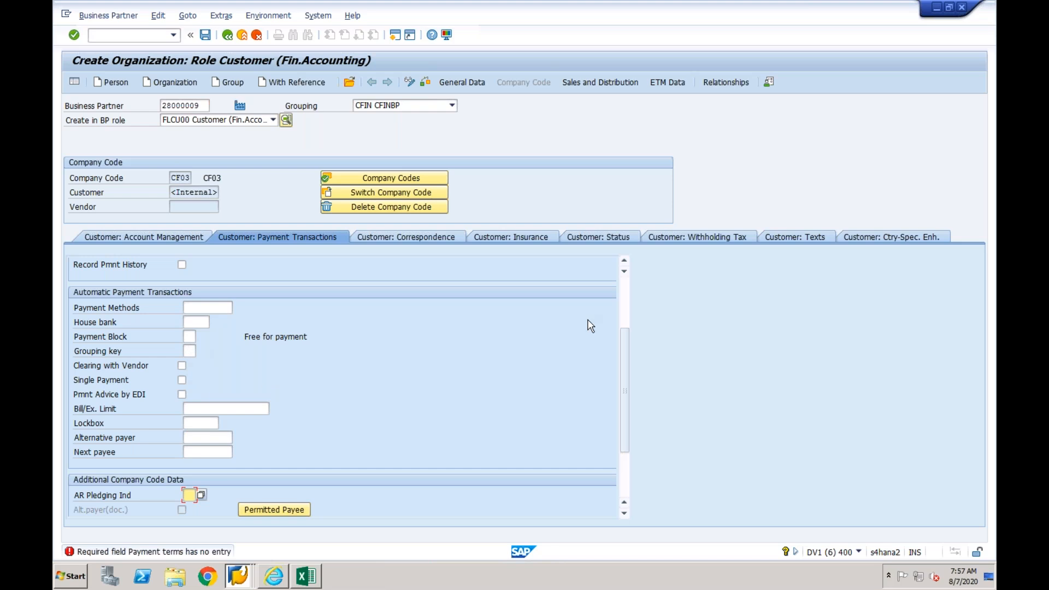
- Set the customer's payment terms to 0001 and AR pledging indicator to 1, and try to save the customer
{"action": "scroll", "coordinate": [625, 300], "scroll_direction": "up", "scroll_amount": 3}
{"action": "left_click", "coordinate": [194, 278]}
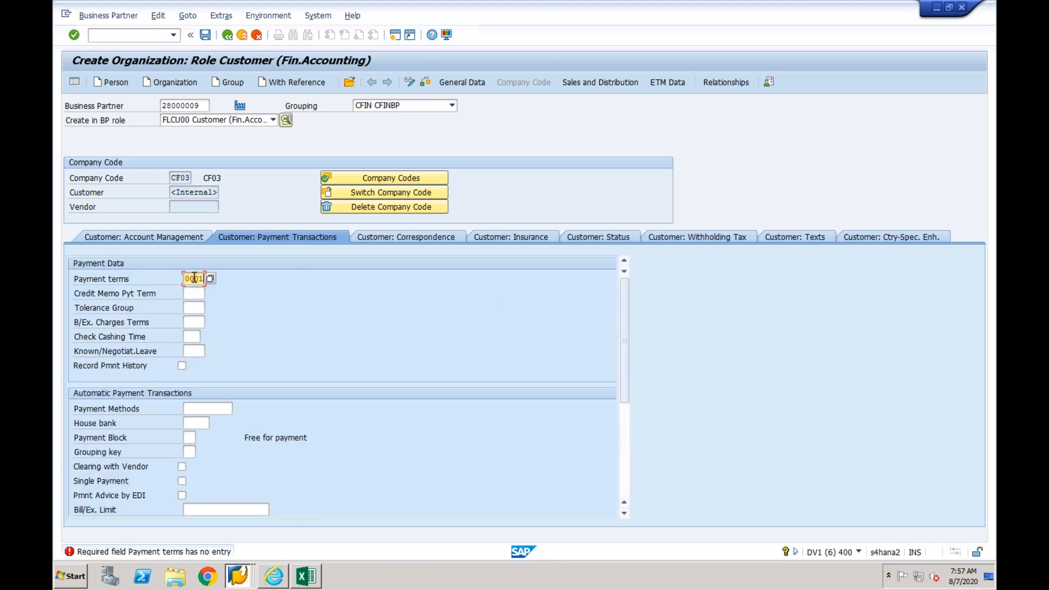
{"action": "key", "text": "Return"}
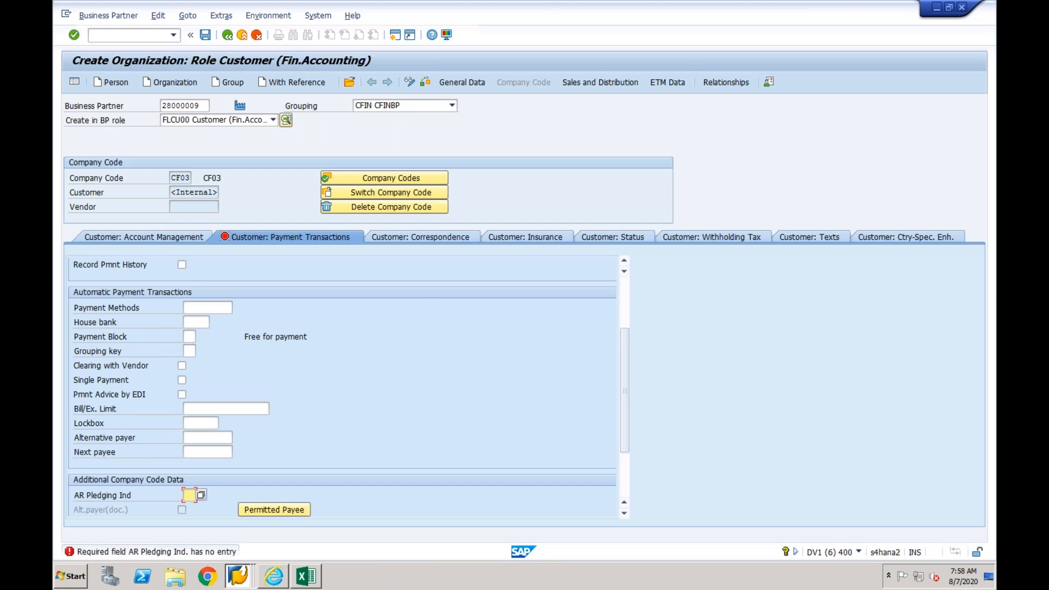
{"action": "left_click", "coordinate": [200, 495]}
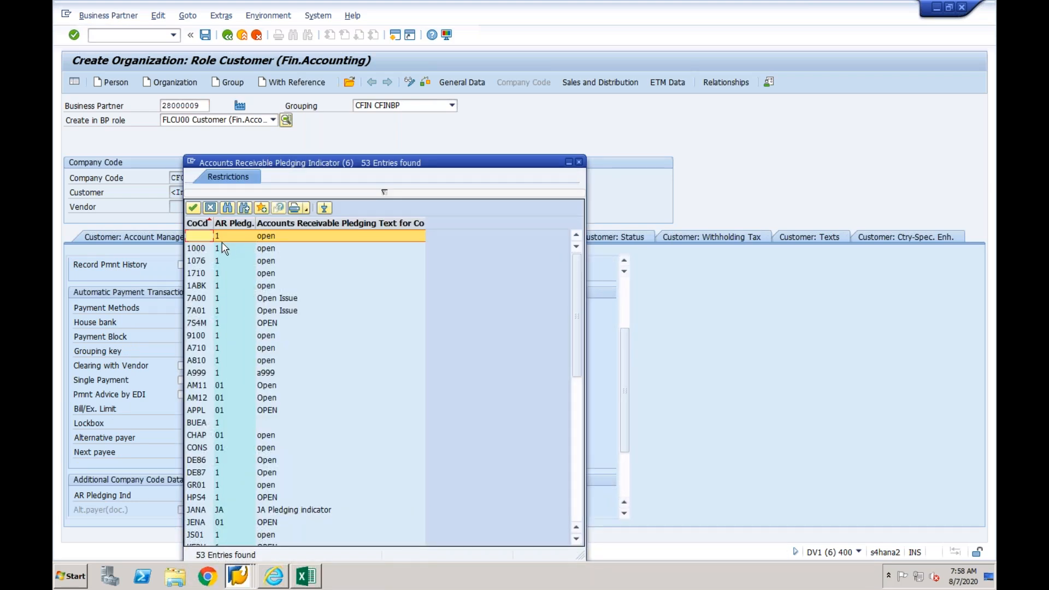
{"action": "double_click", "coordinate": [224, 246]}
{"action": "left_click", "coordinate": [205, 36]}
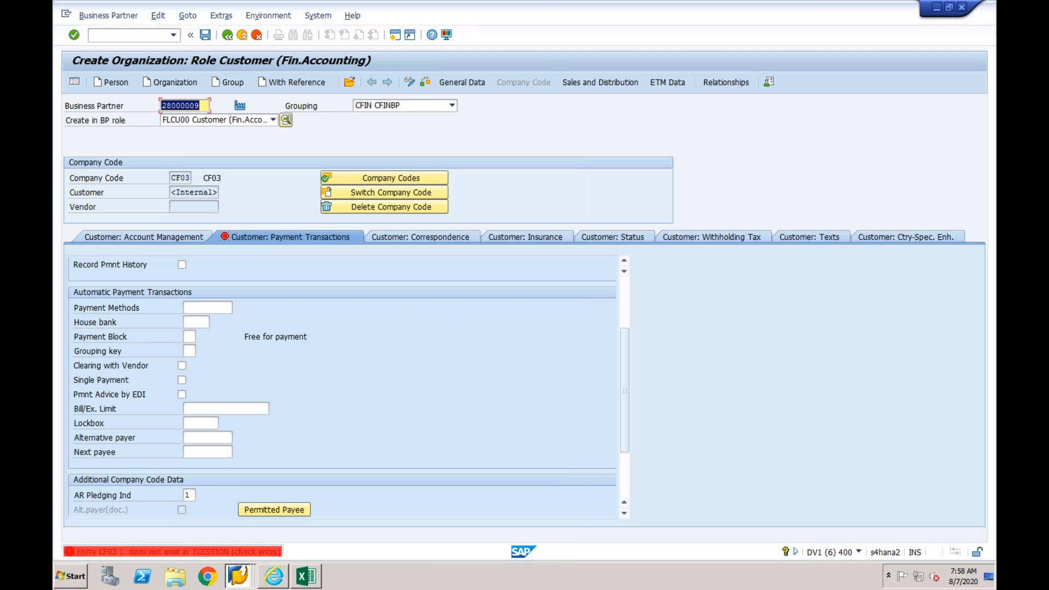
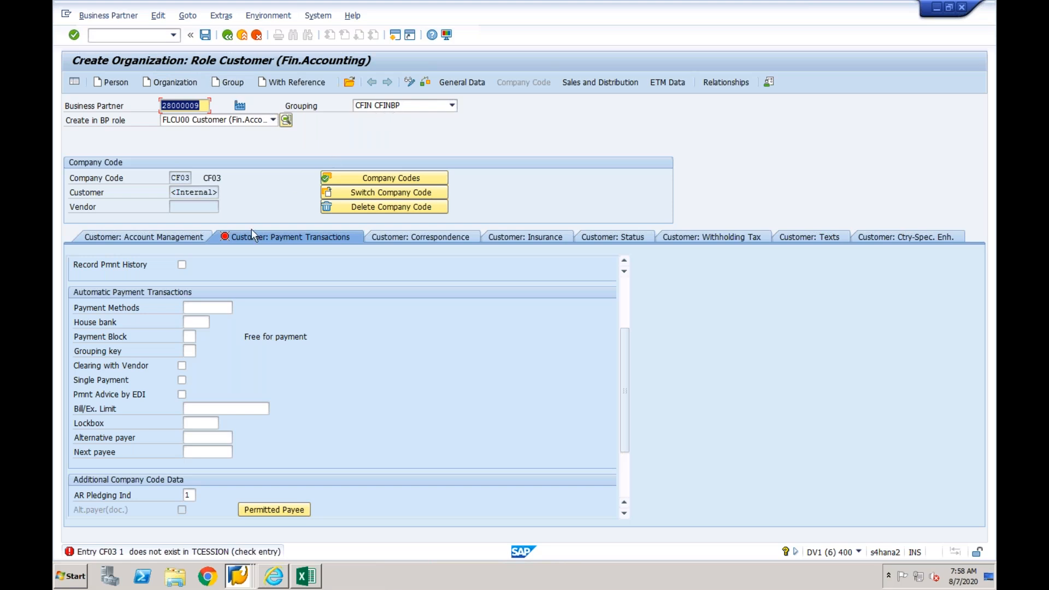
- Leave the customer creation, display the SAP Reference IMG in customizing, and expand Cross-Application Components
{"action": "left_click", "coordinate": [154, 35]}
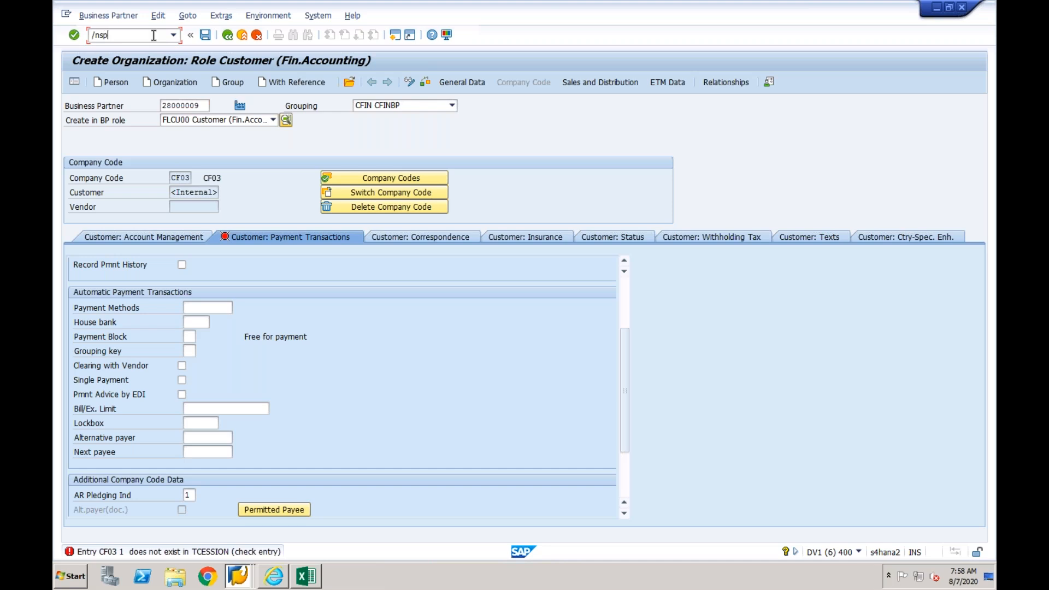
{"action": "key", "text": "Return"}
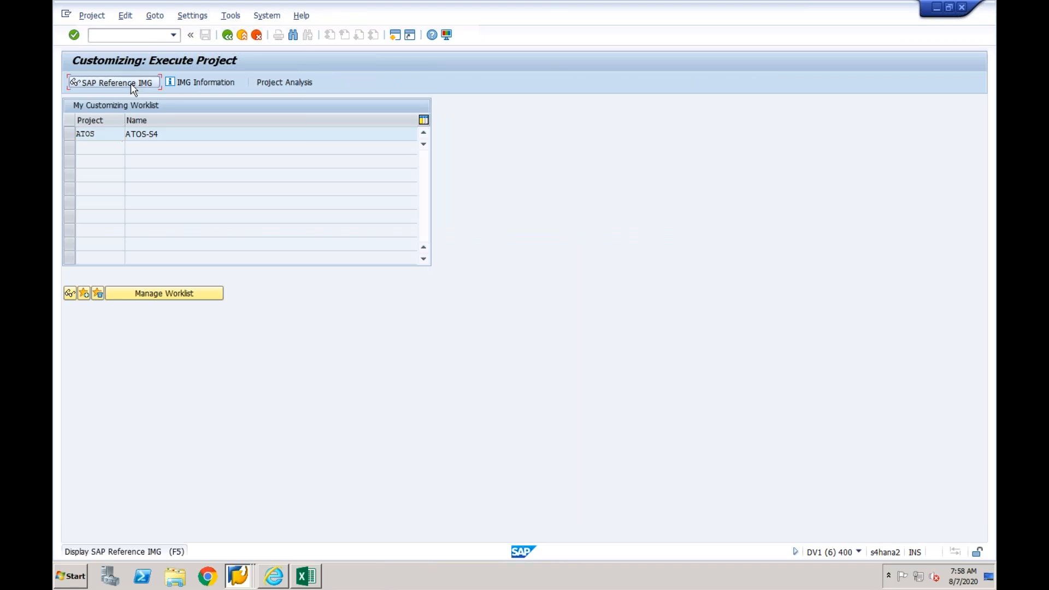
{"action": "left_click", "coordinate": [130, 83]}
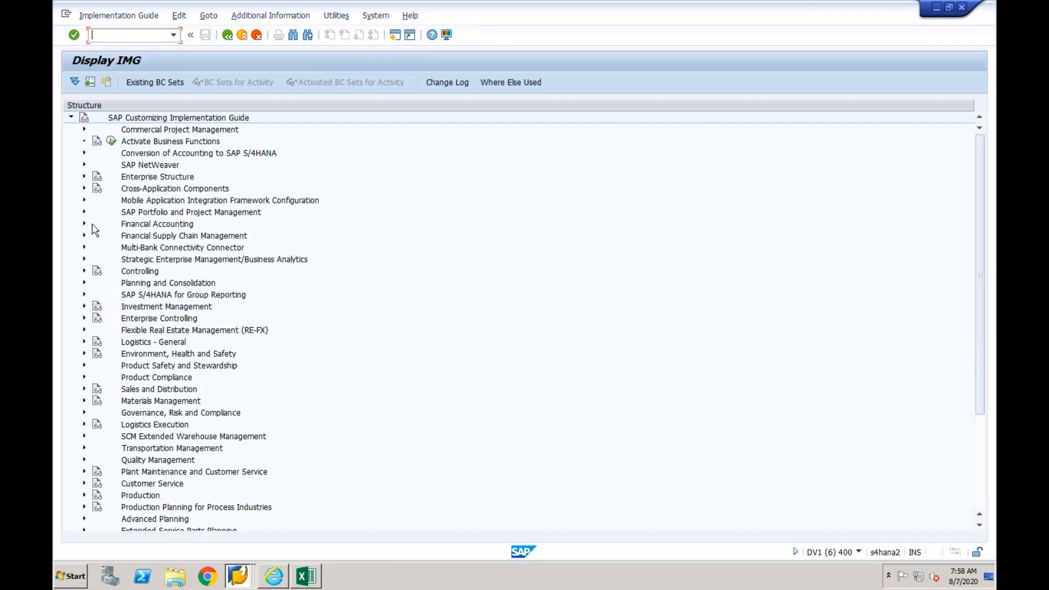
{"action": "left_click", "coordinate": [84, 224]}
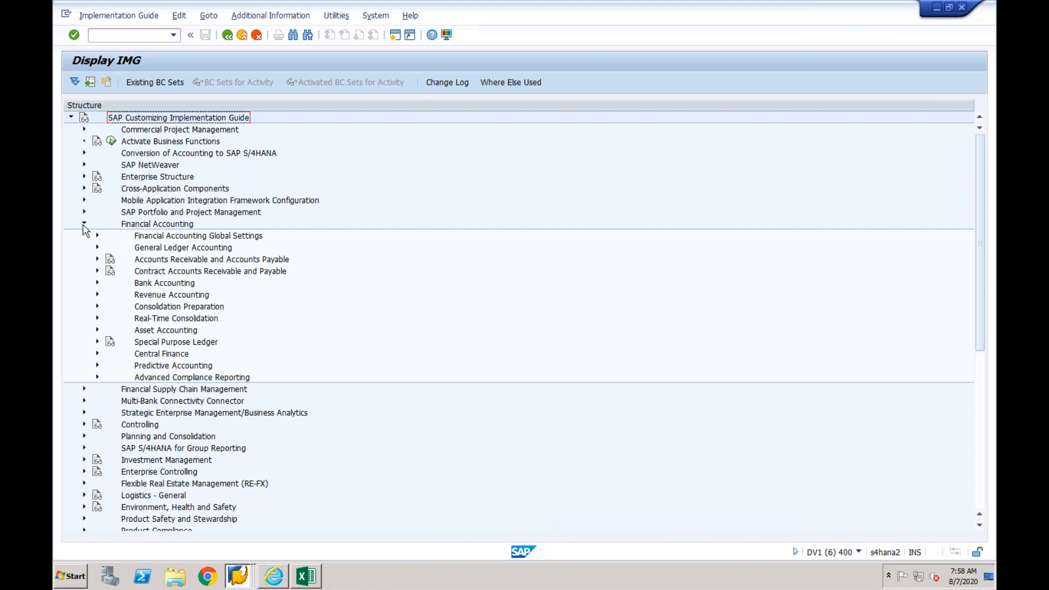
{"action": "left_click", "coordinate": [84, 224]}
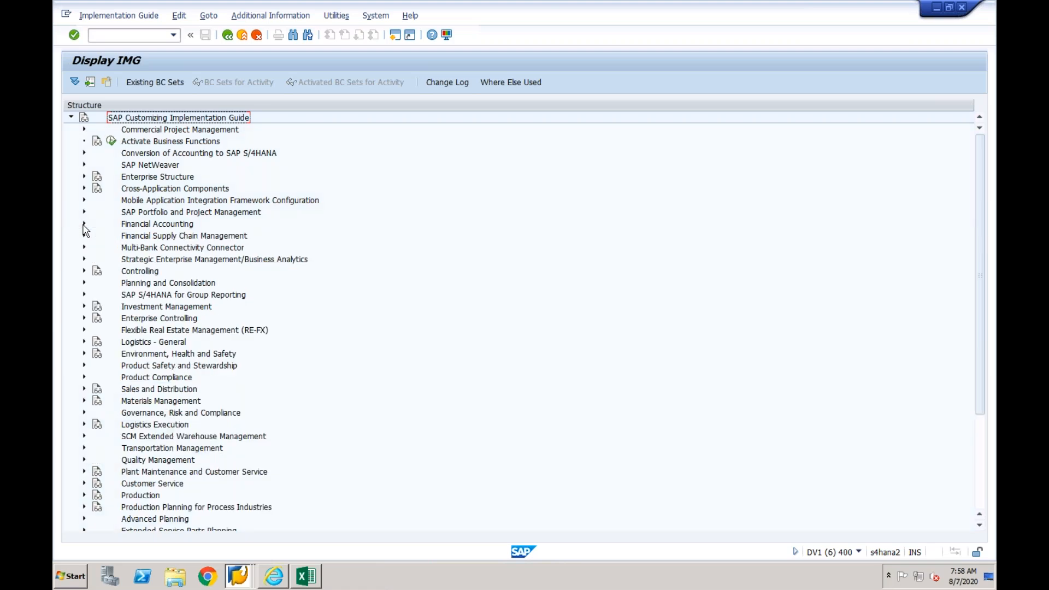
{"action": "left_click", "coordinate": [84, 188]}
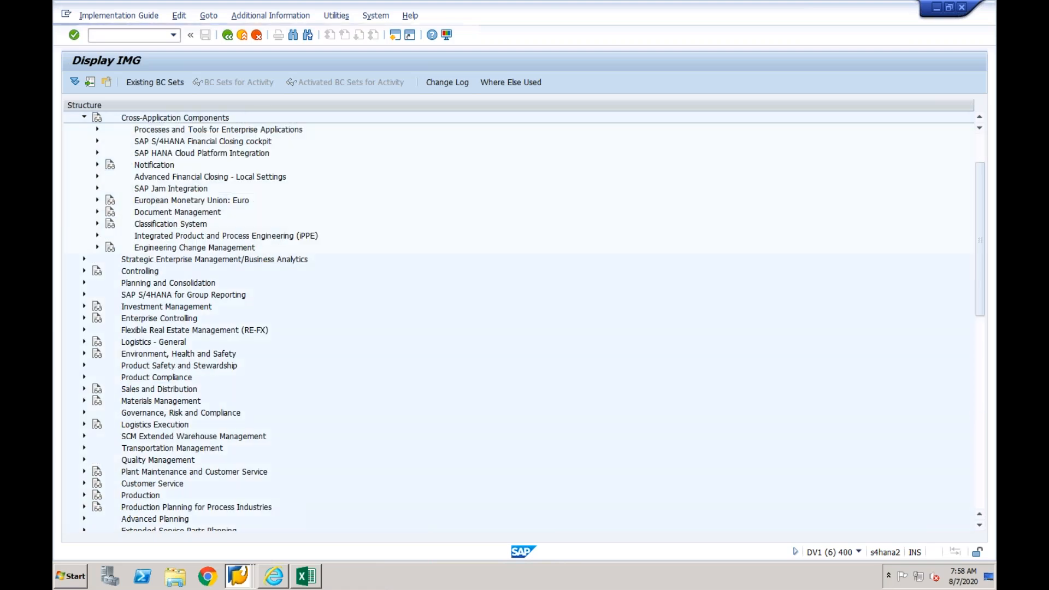
{"action": "left_click", "coordinate": [97, 366]}
{"action": "left_click", "coordinate": [110, 389]}
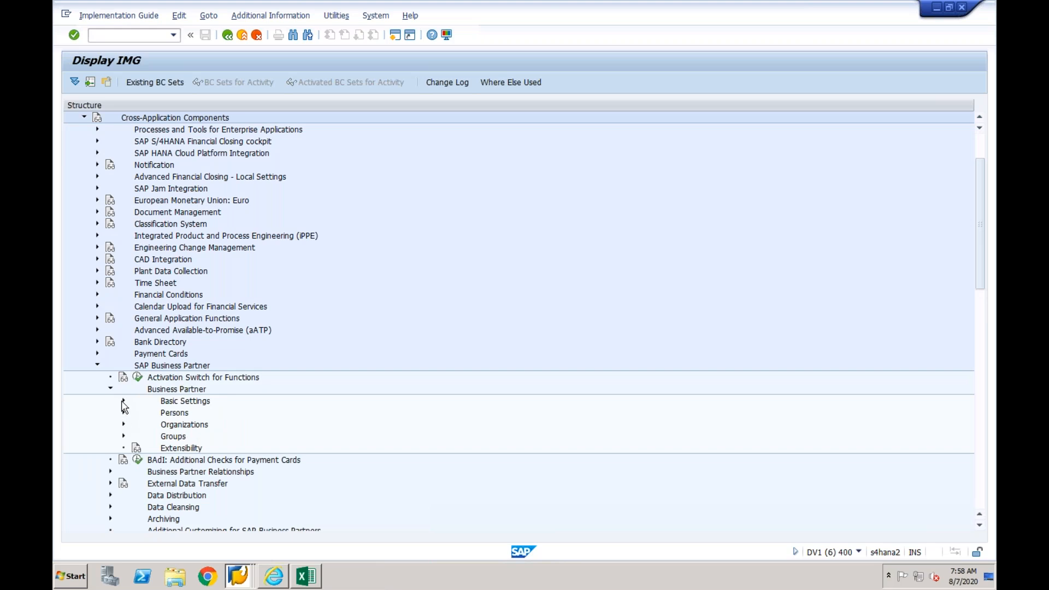
{"action": "left_click", "coordinate": [110, 389]}
{"action": "left_click", "coordinate": [97, 365]}
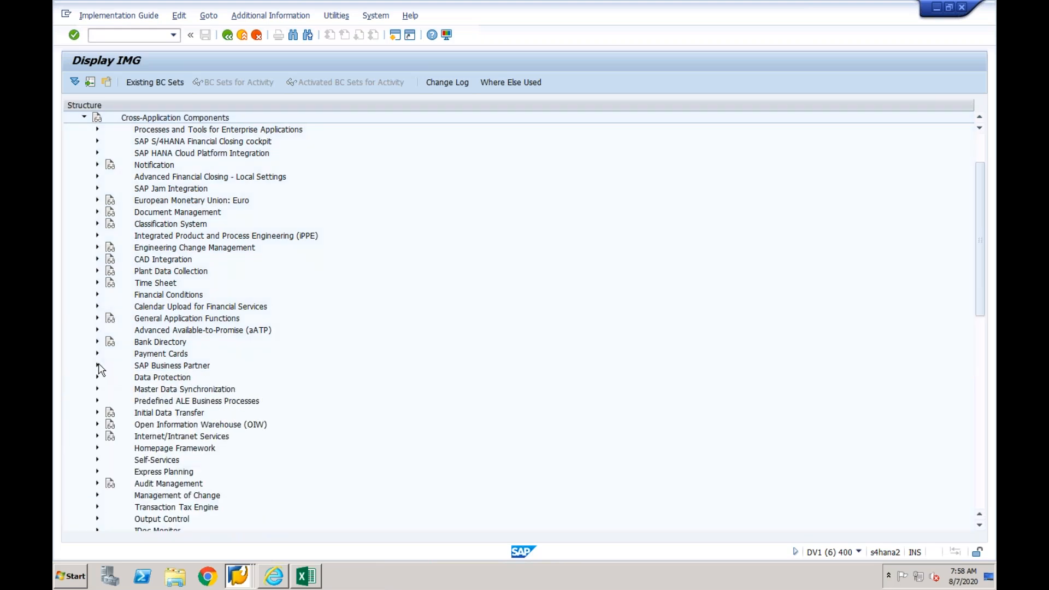
- Review the number assignments for direction BP to customer in the Customer/Vendor Integration settings, then return to the implementation guide
{"action": "left_click", "coordinate": [98, 390]}
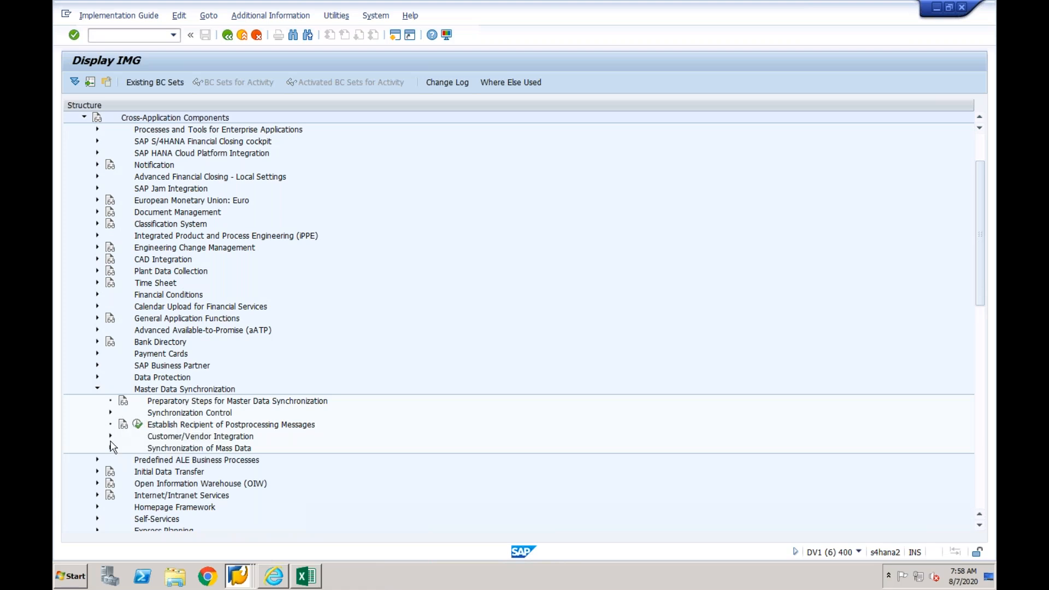
{"action": "left_click", "coordinate": [110, 435]}
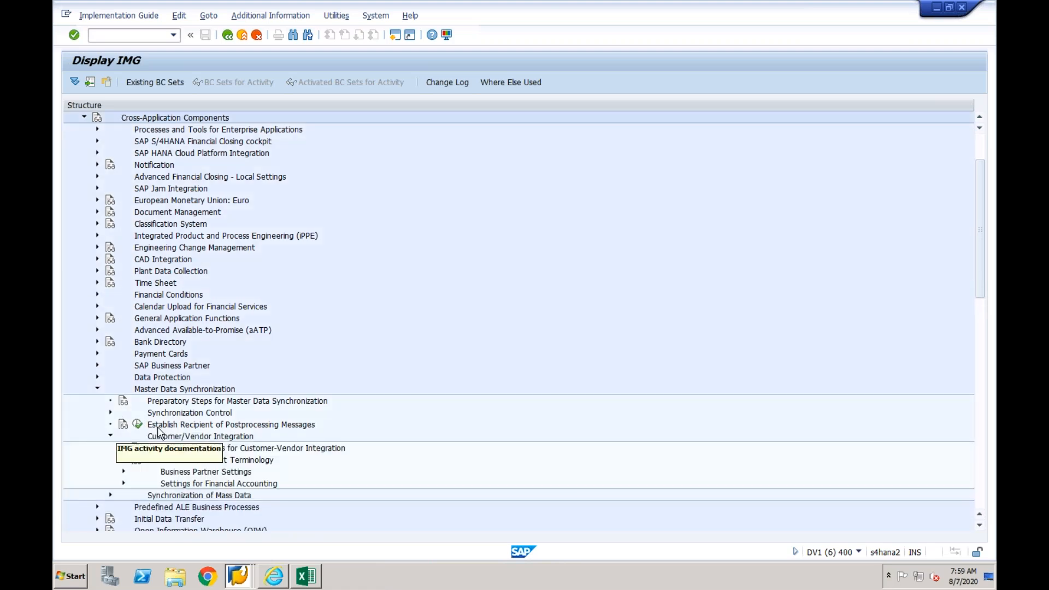
{"action": "left_click", "coordinate": [124, 472]}
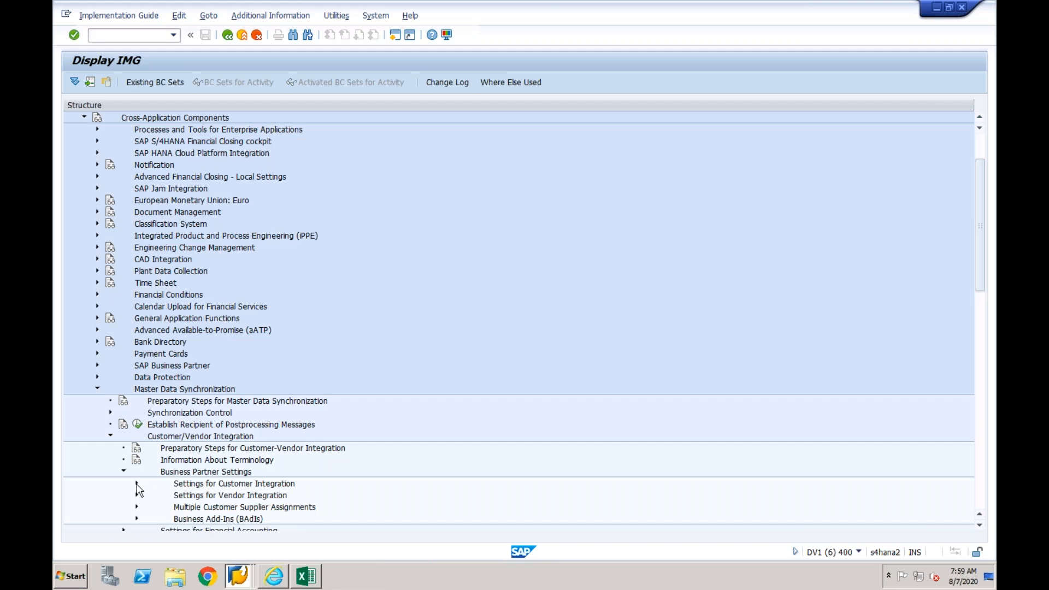
{"action": "left_click", "coordinate": [136, 484]}
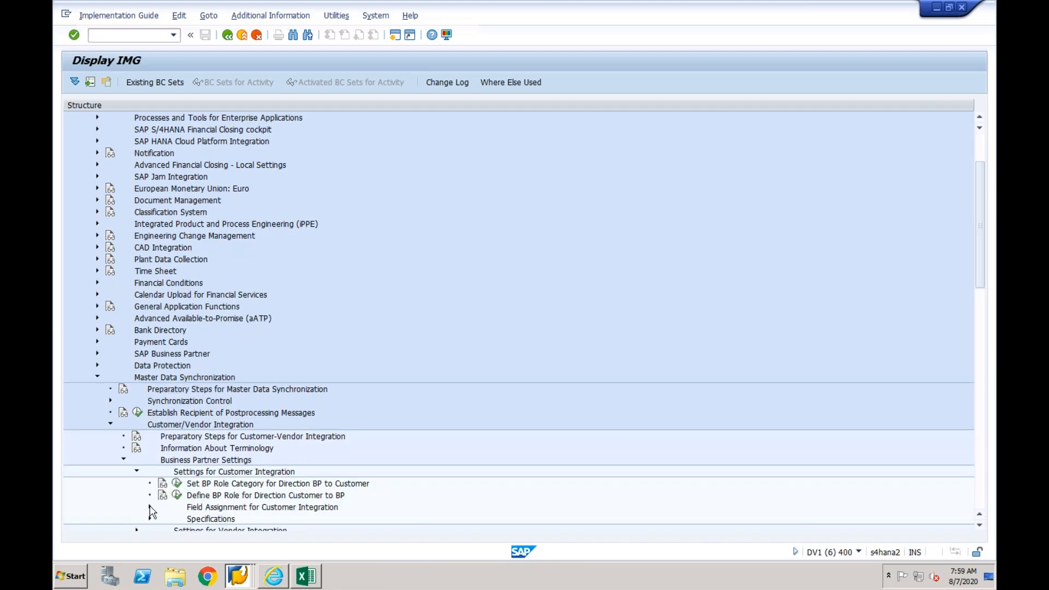
{"action": "left_click", "coordinate": [151, 508]}
{"action": "left_click", "coordinate": [163, 496]}
{"action": "left_click", "coordinate": [203, 508]}
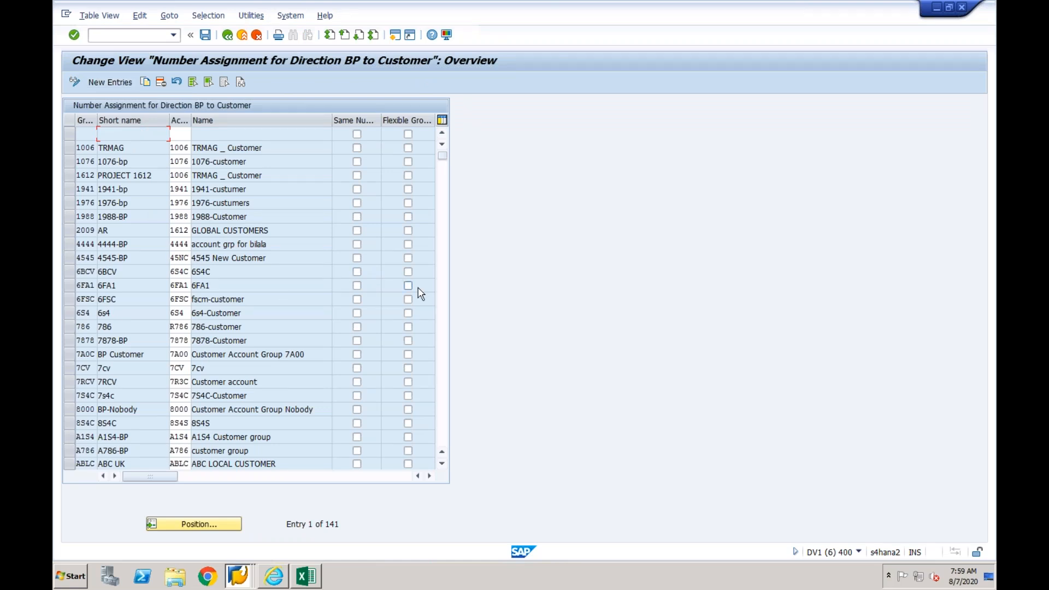
{"action": "left_click", "coordinate": [442, 287]}
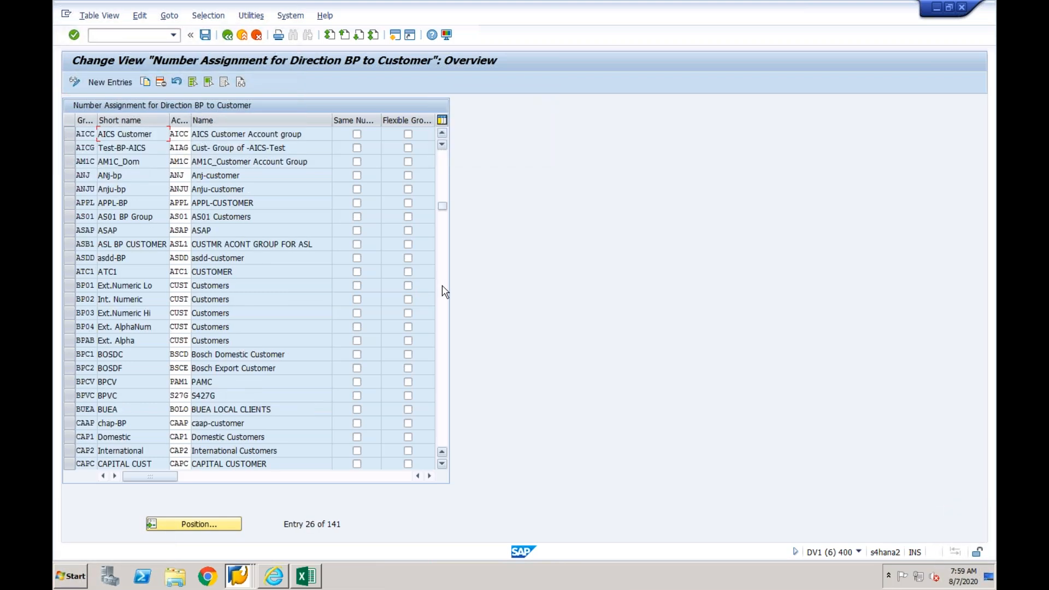
{"action": "left_click", "coordinate": [442, 287]}
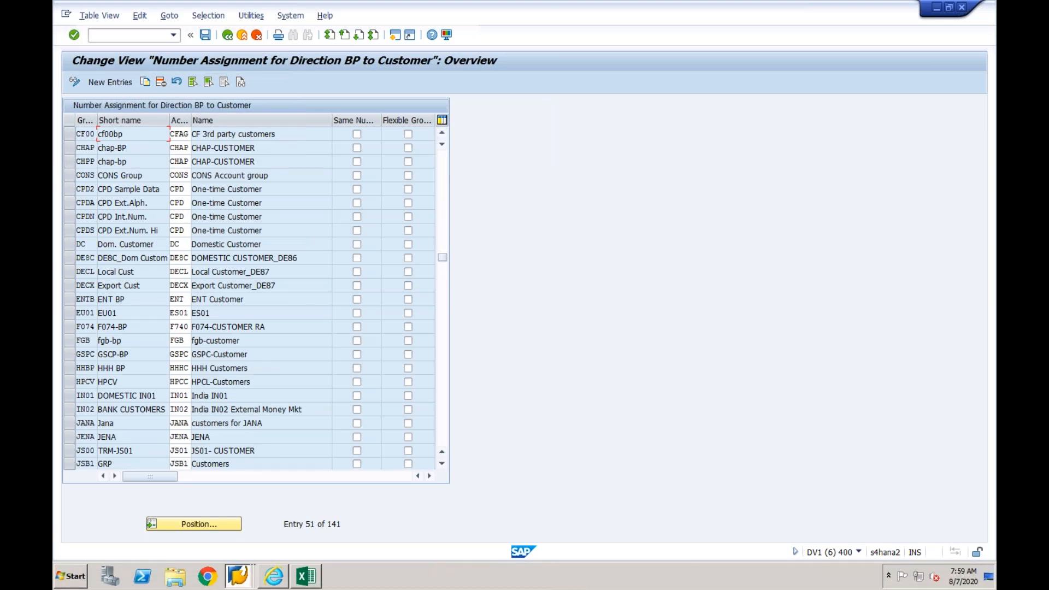
{"action": "left_click", "coordinate": [227, 35]}
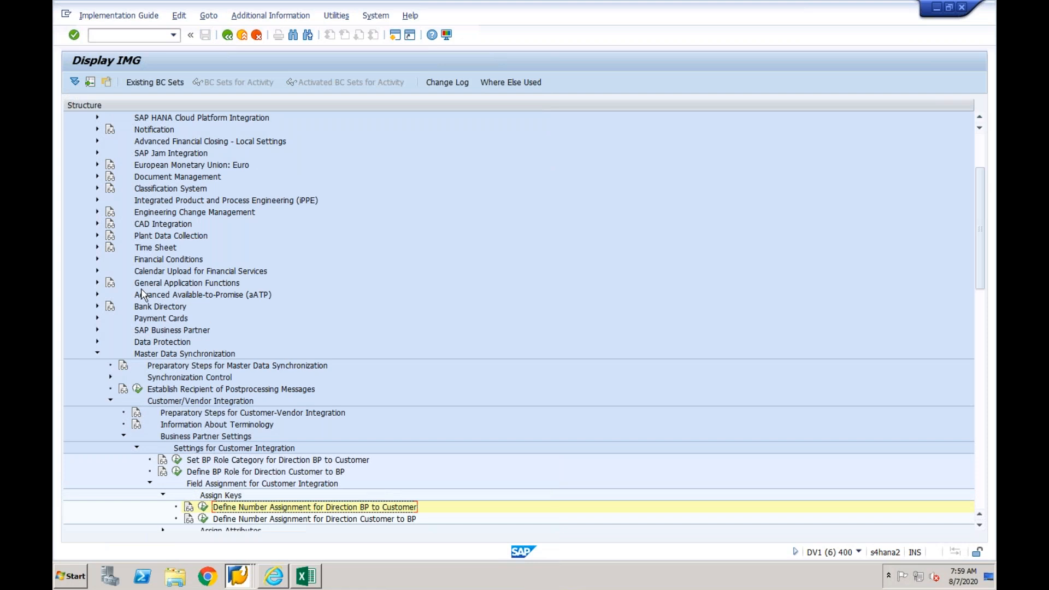
- Open Define Groupings and Assign Number Ranges in the SAP Business Partner basic settings
{"action": "left_click", "coordinate": [97, 330]}
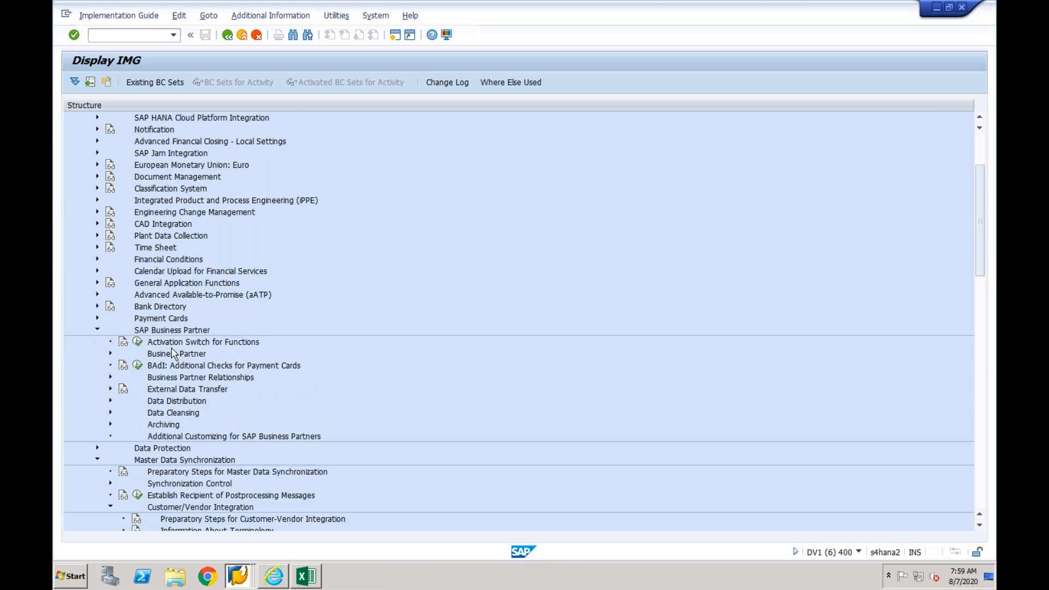
{"action": "left_click", "coordinate": [110, 354]}
{"action": "left_click", "coordinate": [123, 365]}
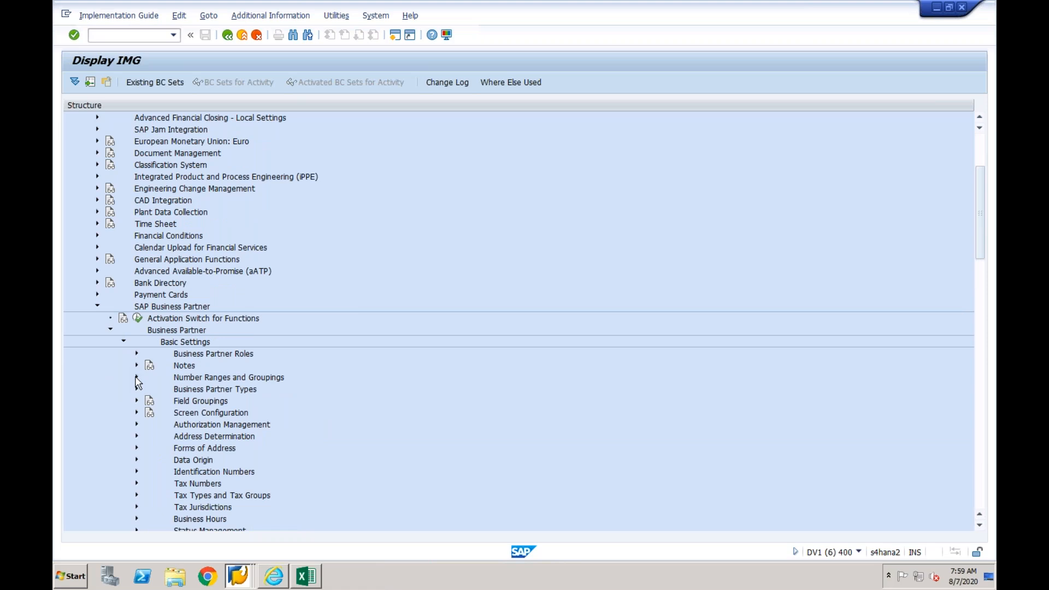
{"action": "left_click", "coordinate": [137, 377]}
{"action": "left_click", "coordinate": [176, 400]}
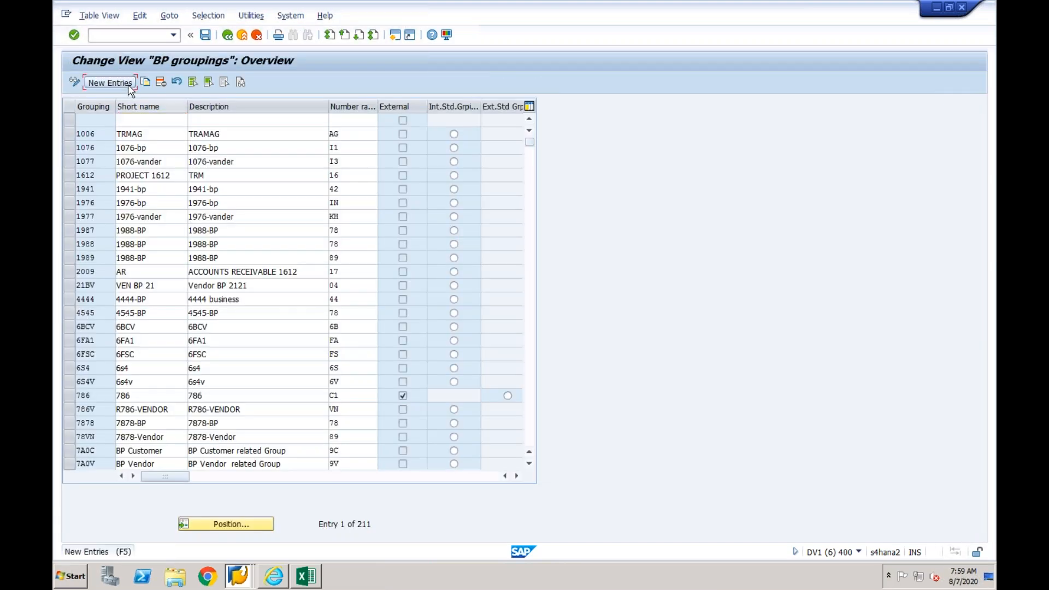
- Add a business partner grouping CF03 with short name and description CF03
{"action": "left_click", "coordinate": [127, 83]}
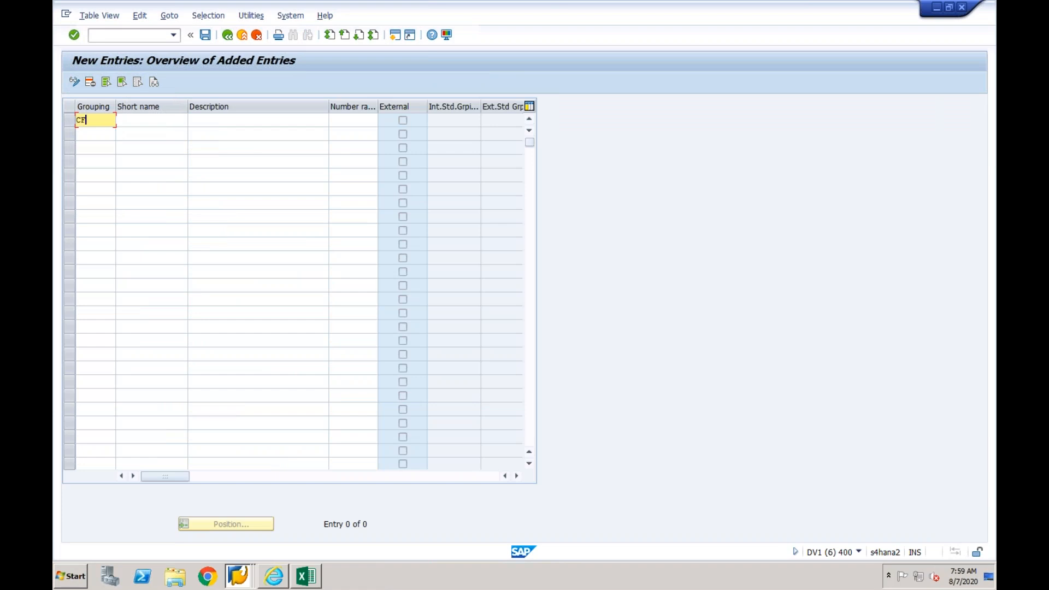
{"action": "type", "text": "CF03"}
{"action": "key", "text": "Tab"}
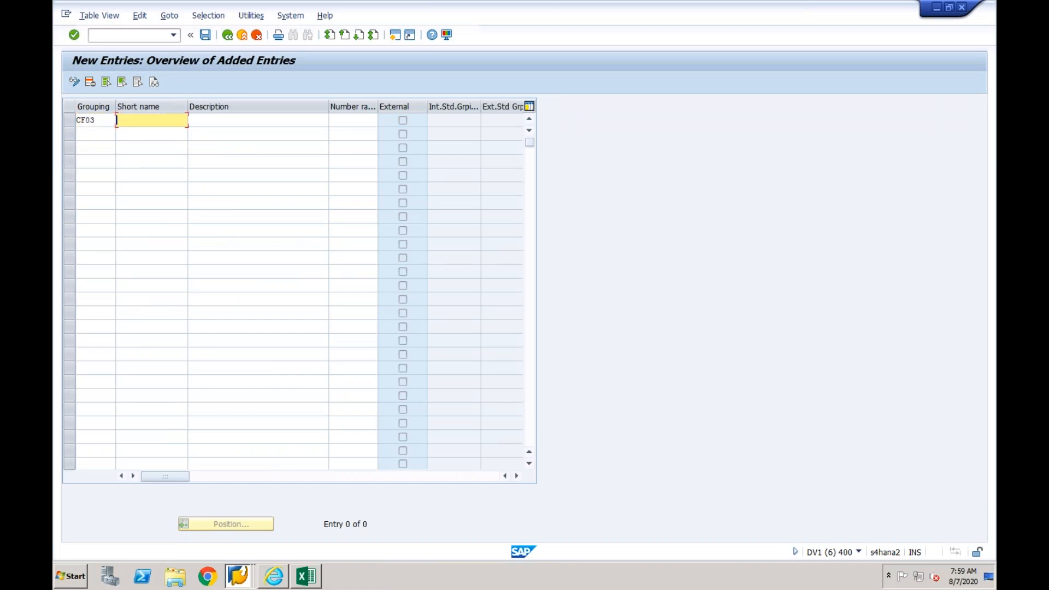
{"action": "type", "text": "CF03"}
{"action": "key", "text": "Tab"}
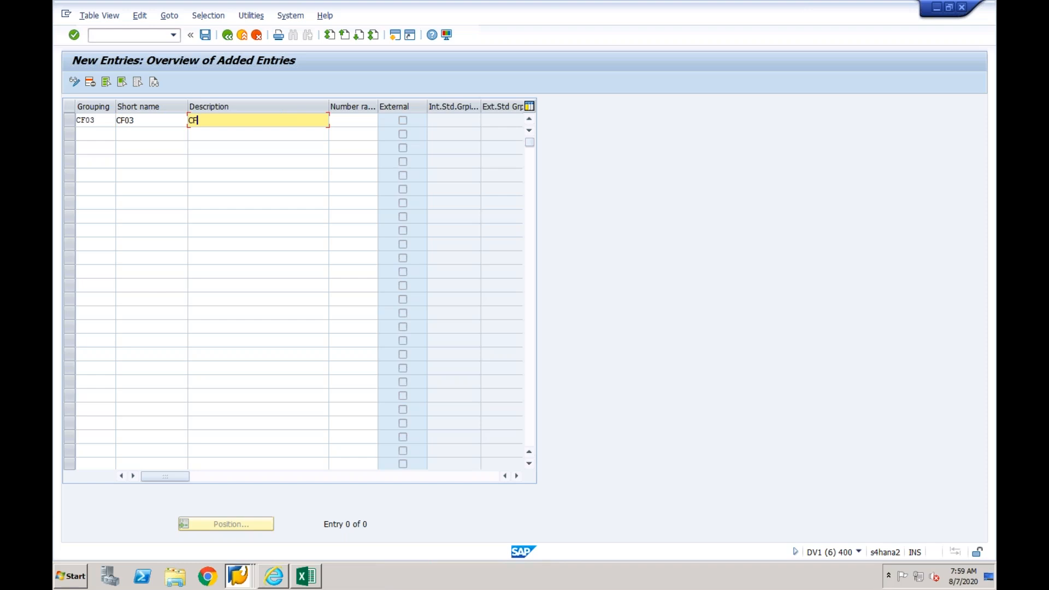
{"action": "key", "text": "Return"}
- Assign number range 01 to grouping CF03, save it in customizing request DV1K900583, and return to the implementation guide
{"action": "left_click", "coordinate": [376, 120]}
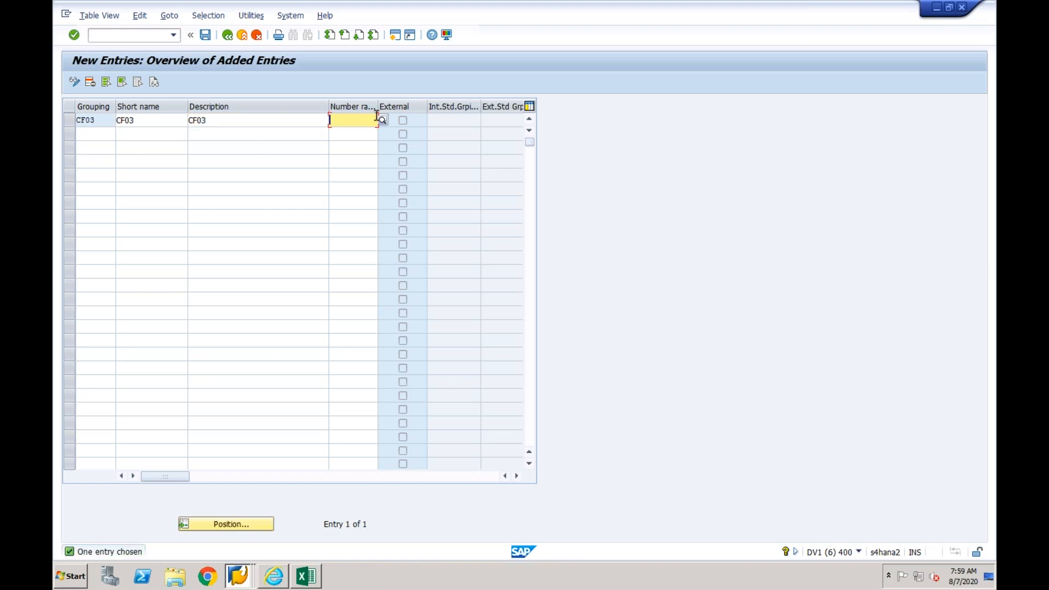
{"action": "left_click", "coordinate": [382, 120]}
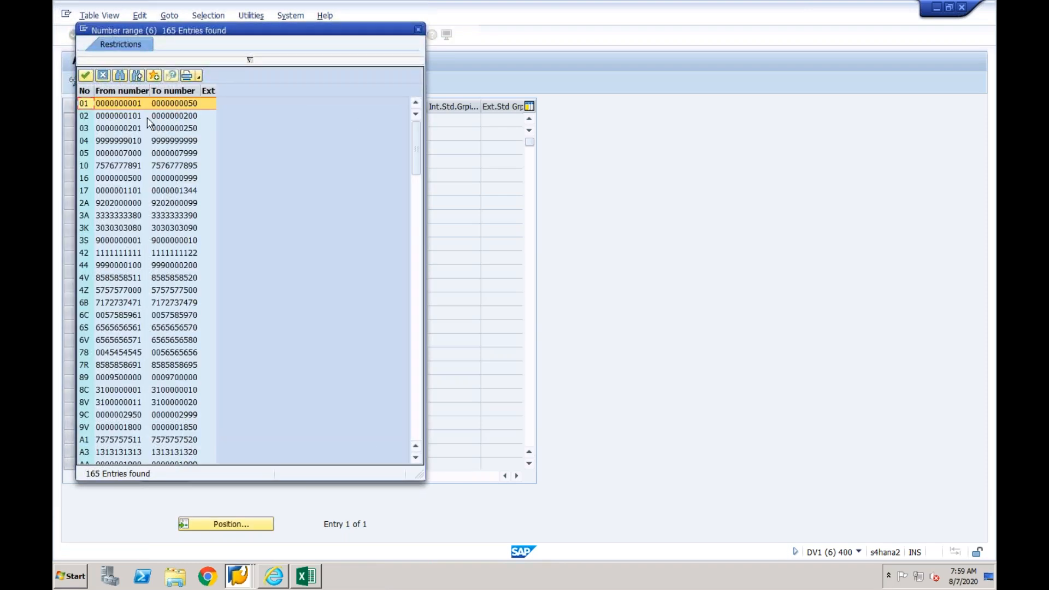
{"action": "double_click", "coordinate": [136, 104]}
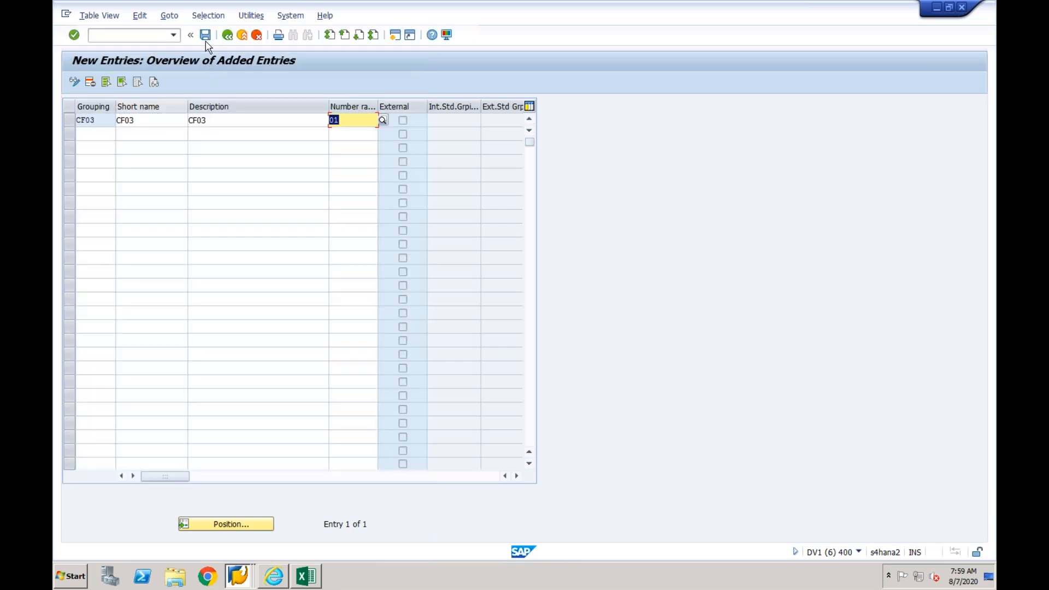
{"action": "left_click", "coordinate": [205, 35]}
{"action": "left_click", "coordinate": [245, 223]}
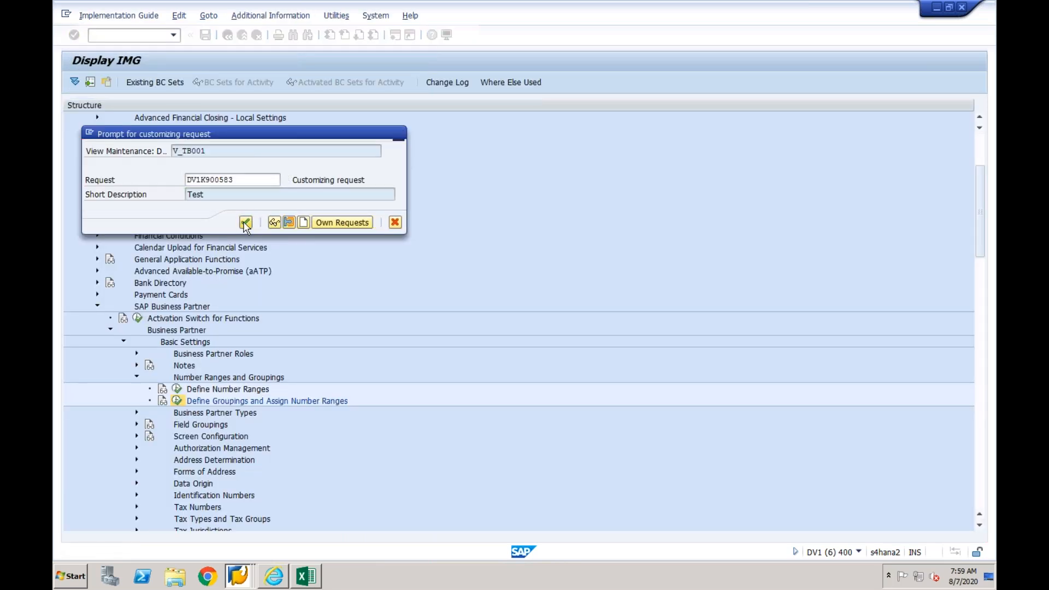
{"action": "left_click", "coordinate": [228, 35]}
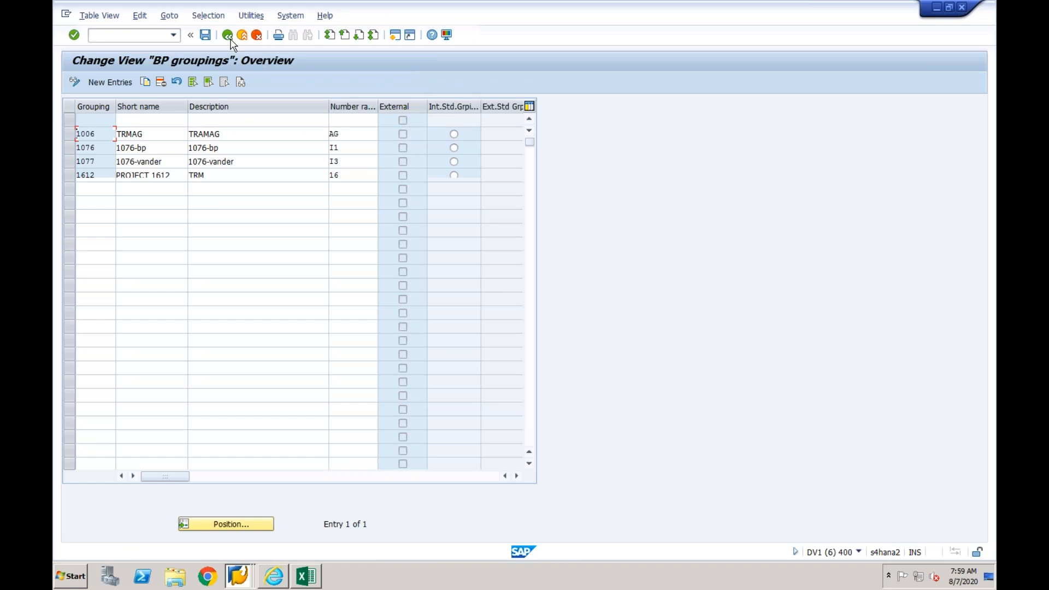
{"action": "left_click", "coordinate": [227, 36]}
- Start a new entry for grouping CF03 in the number assignment for direction BP to customer
{"action": "left_click", "coordinate": [110, 330]}
{"action": "left_click", "coordinate": [180, 367]}
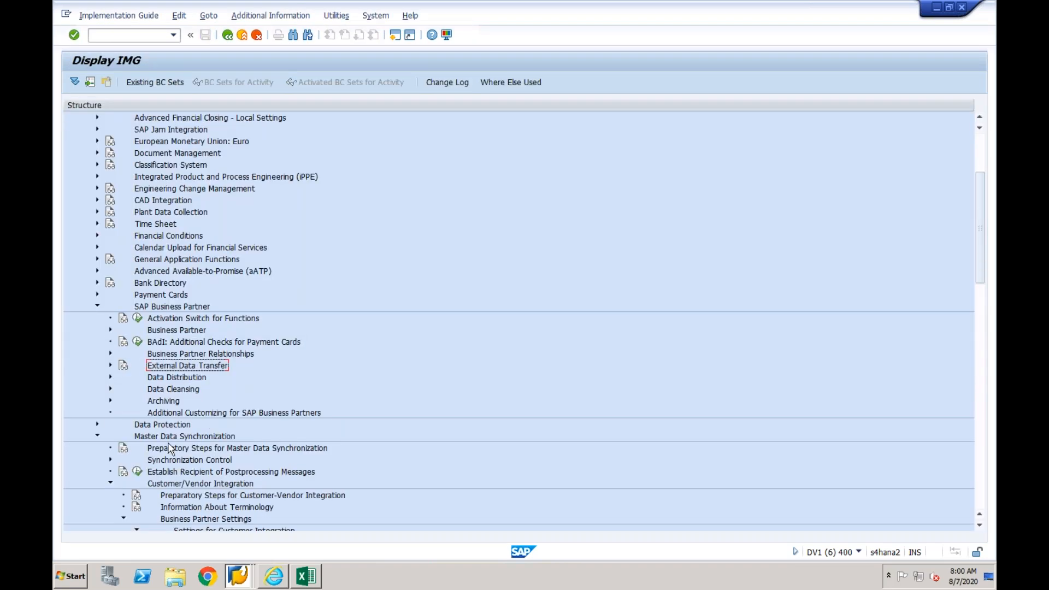
{"action": "left_click", "coordinate": [980, 492]}
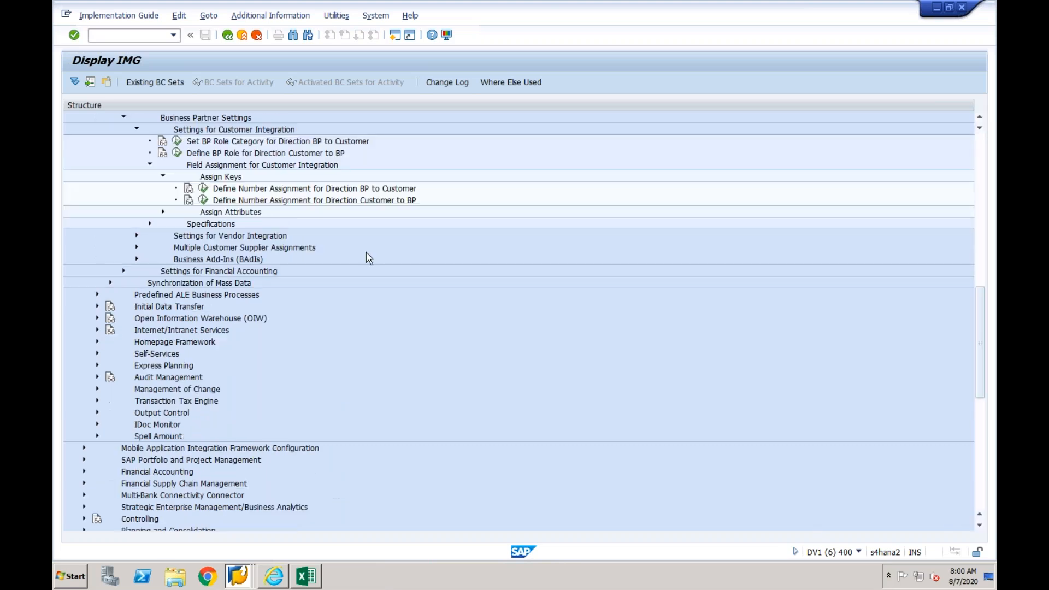
{"action": "left_click", "coordinate": [203, 188]}
{"action": "left_click", "coordinate": [110, 82]}
{"action": "type", "text": "CF03"}
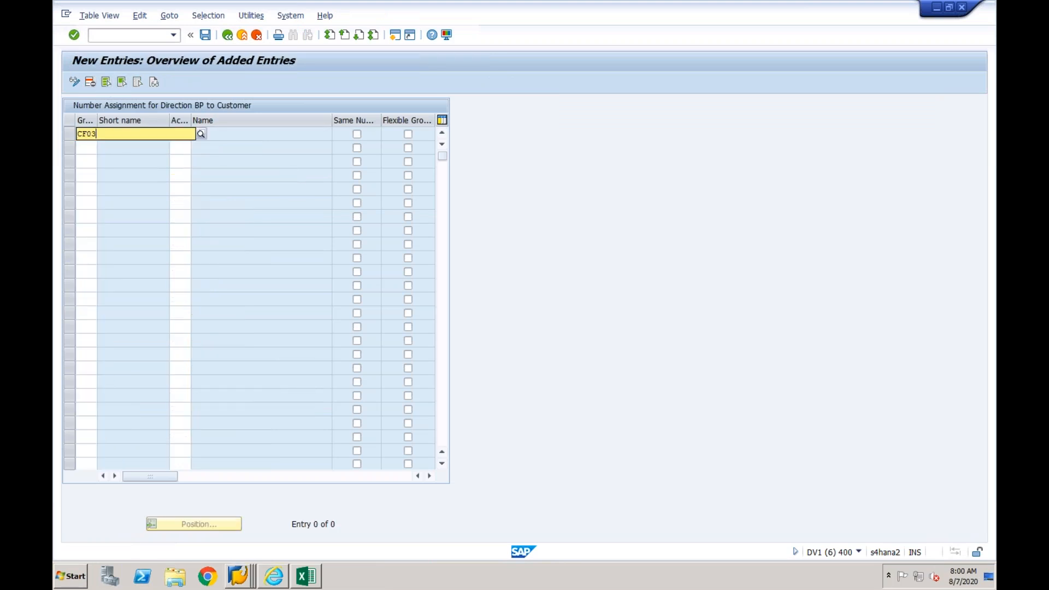
{"action": "key", "text": "Tab"}
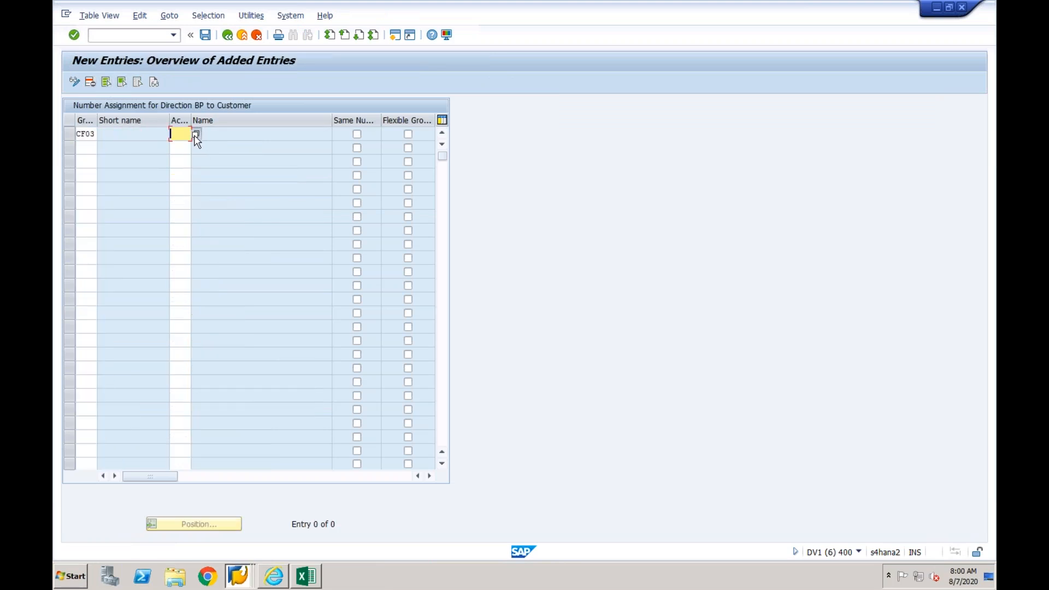
- Look up the available customer account groups for the entry, then leave the number assignment without saving
{"action": "key", "text": "F4"}
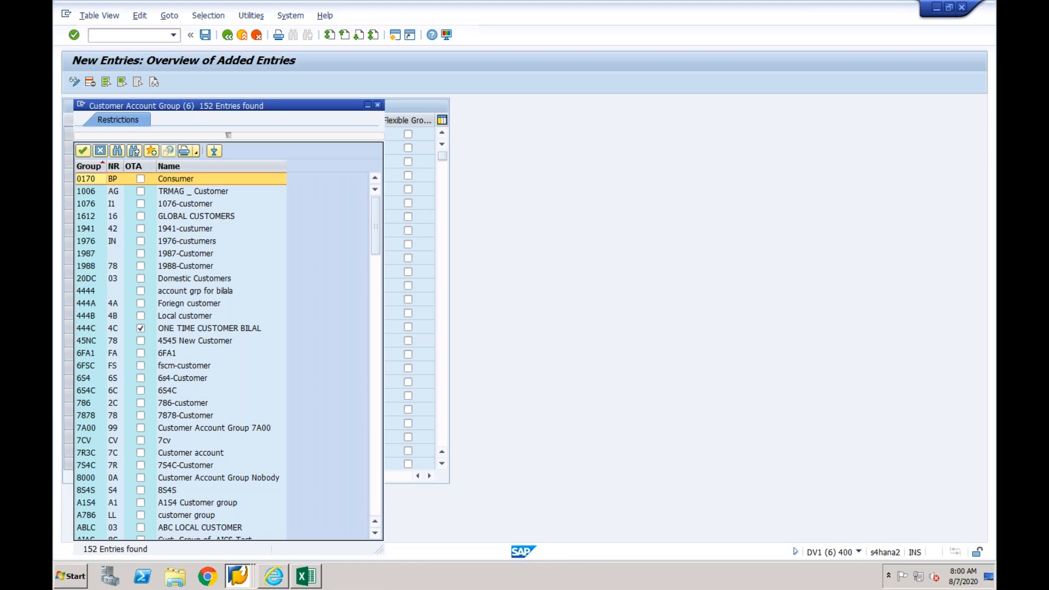
{"action": "key", "text": "Escape"}
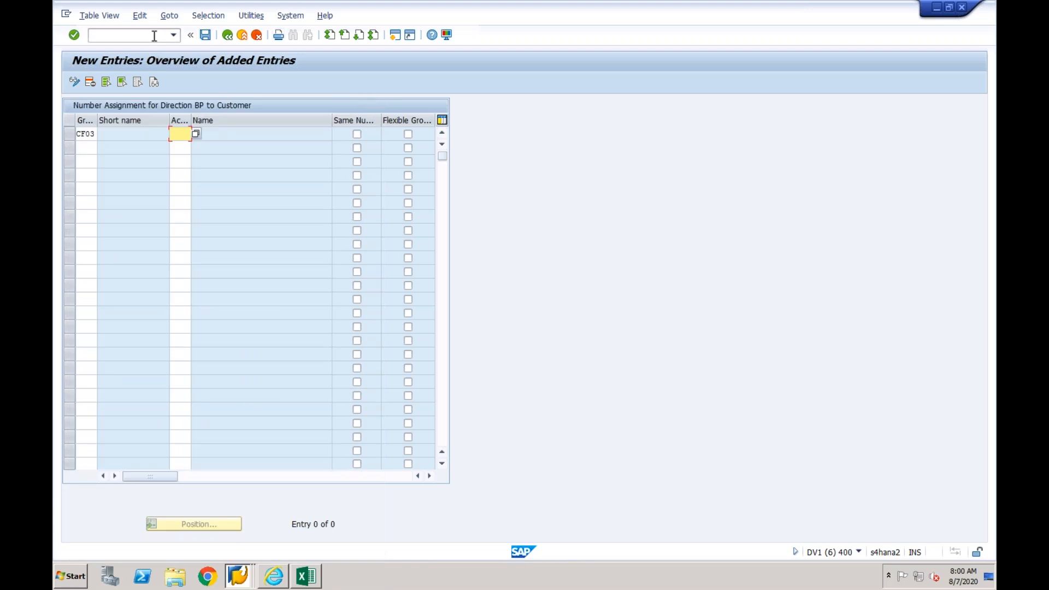
{"action": "left_click", "coordinate": [242, 35]}
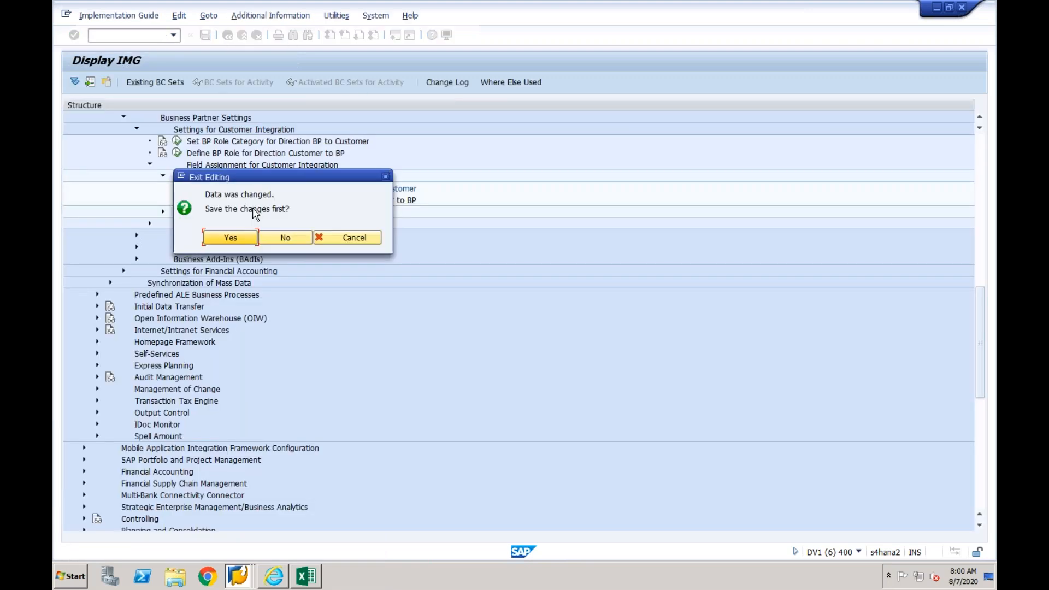
{"action": "left_click", "coordinate": [278, 238]}
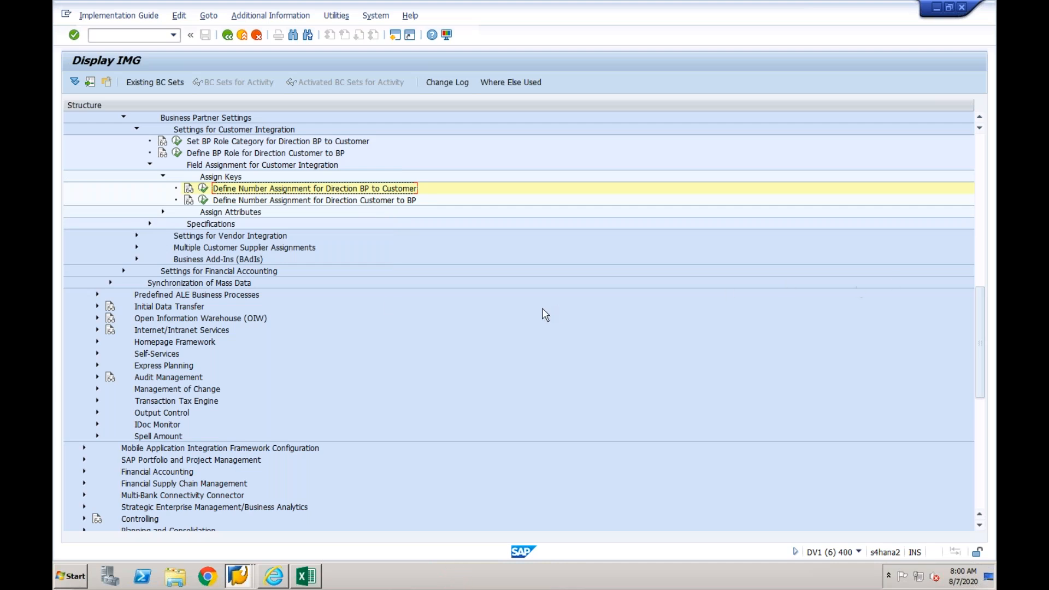
- Open the customer account group definition with screen layout under Financial Accounting, Accounts Receivable and Accounts Payable, customer master data preparations
{"action": "left_click", "coordinate": [84, 472]}
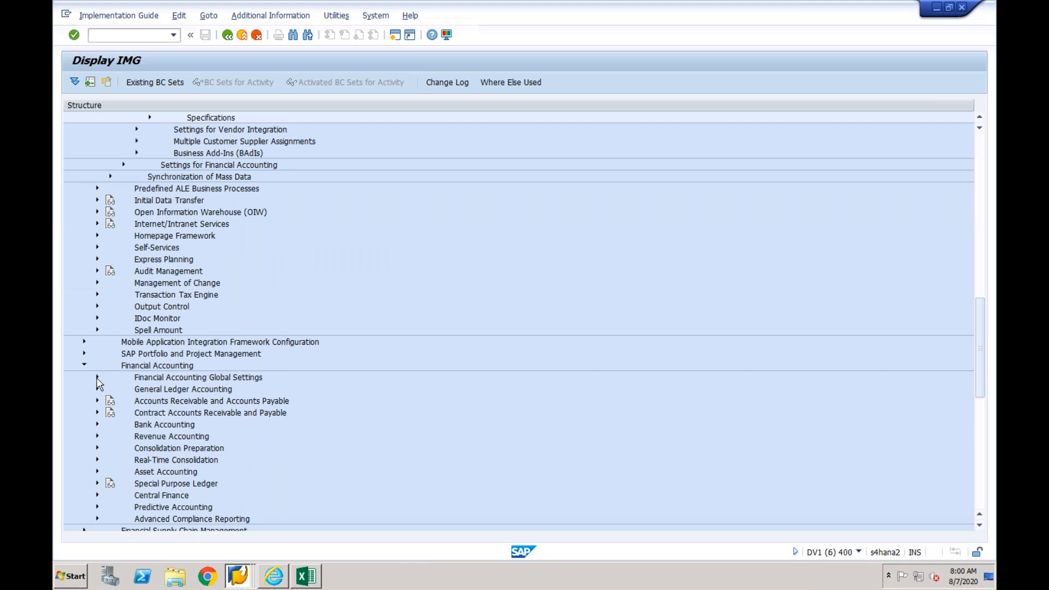
{"action": "left_click", "coordinate": [97, 400]}
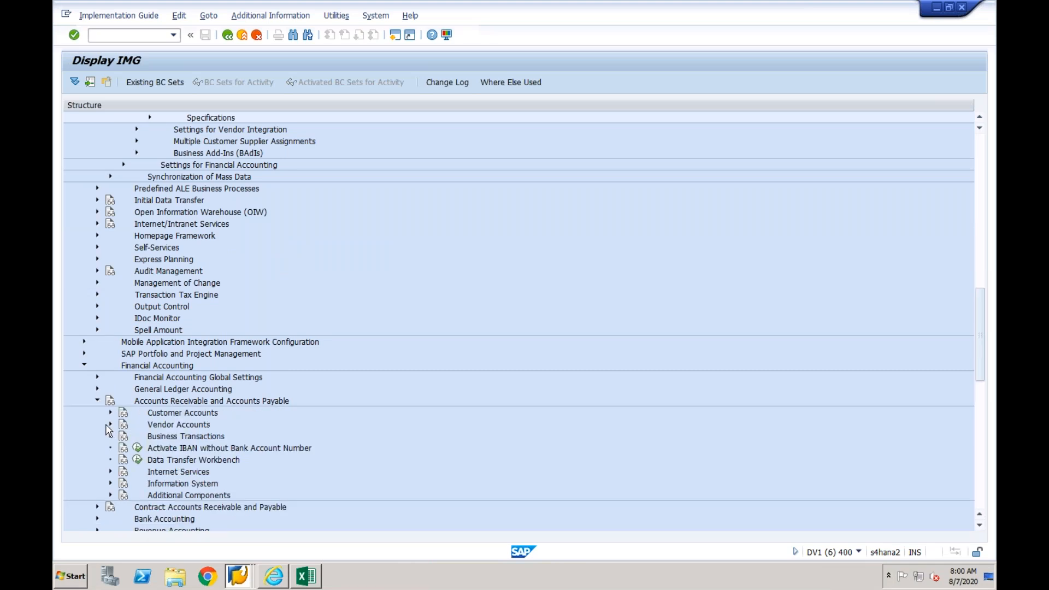
{"action": "left_click", "coordinate": [110, 413]}
{"action": "double_click", "coordinate": [181, 424]}
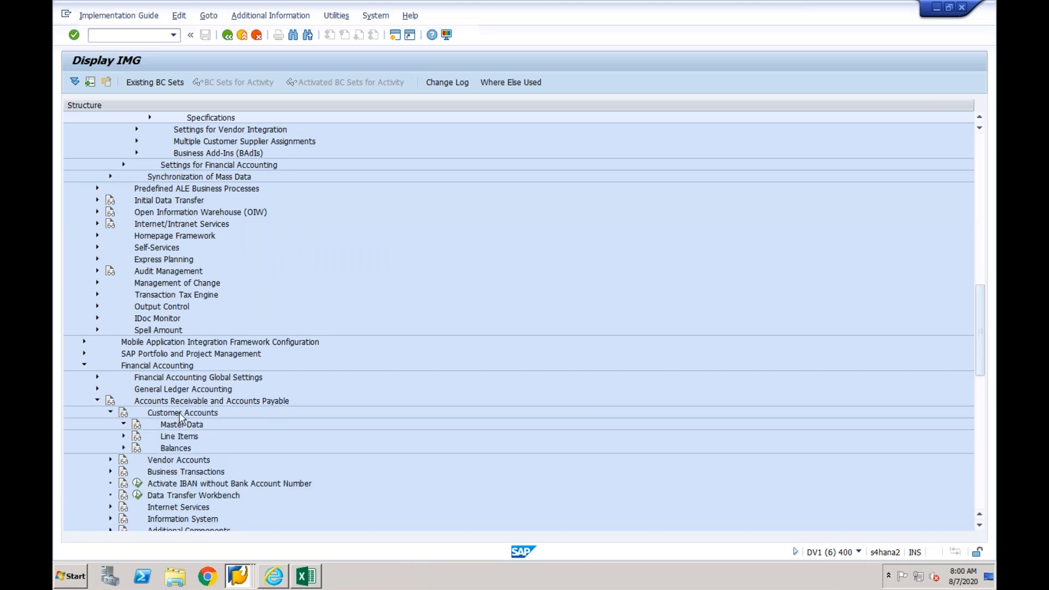
{"action": "left_click", "coordinate": [137, 436]}
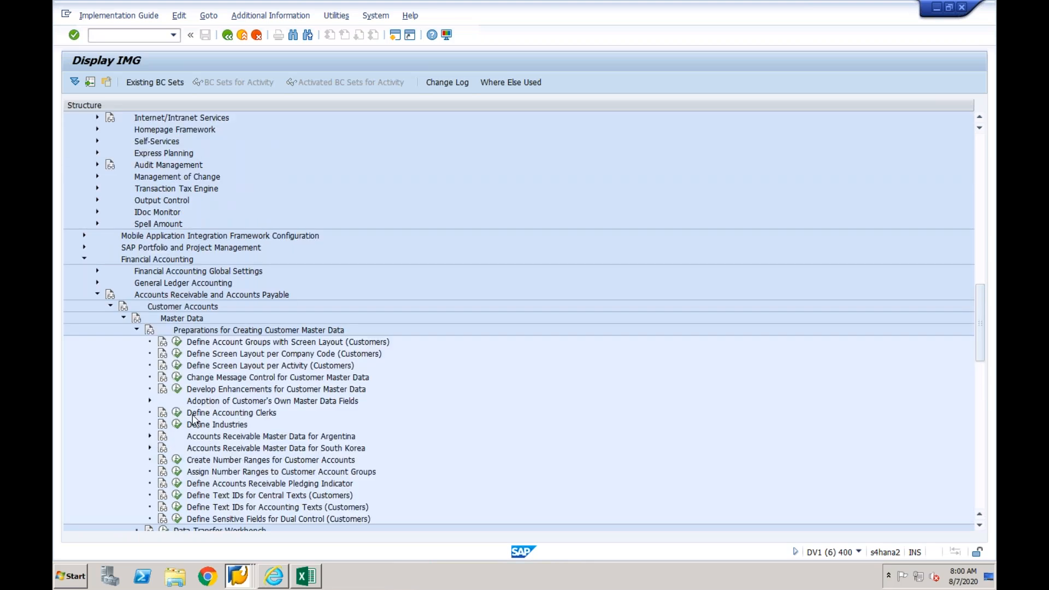
{"action": "left_click", "coordinate": [177, 343]}
- Create customer account group CF03 with meaning CF03, save it, and return to the implementation guide
{"action": "left_click", "coordinate": [139, 85]}
{"action": "type", "text": "CF03"}
{"action": "key", "text": "Tab"}
{"action": "type", "text": "CF03"}
{"action": "key", "text": "Return"}
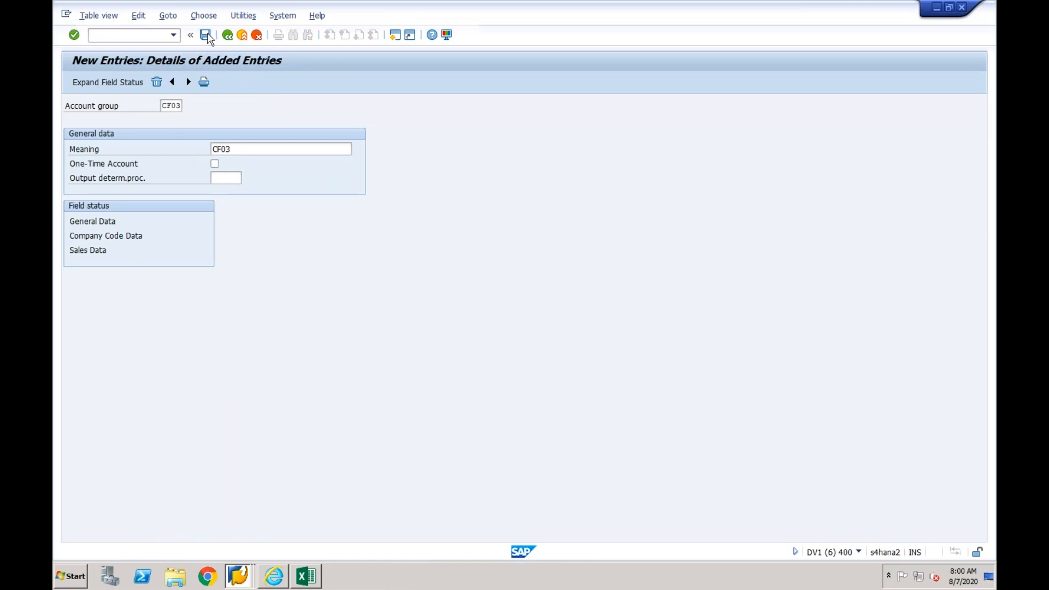
{"action": "left_click", "coordinate": [206, 36]}
{"action": "key", "text": "Return"}
{"action": "left_click", "coordinate": [228, 36]}
{"action": "left_click", "coordinate": [228, 35]}
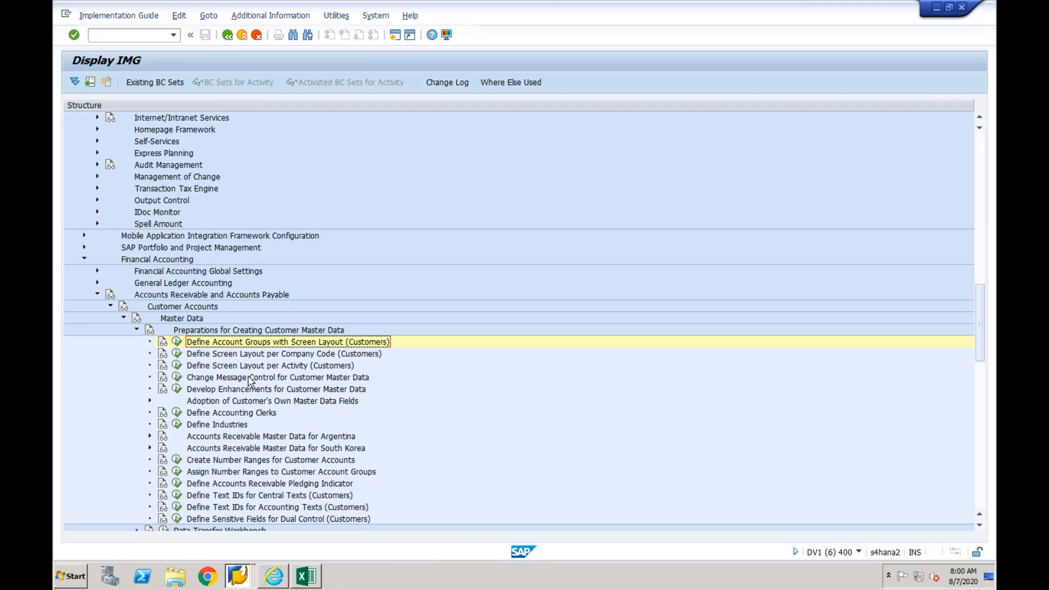
- Assign number range 01 to customer account group CF03 and save it in customizing request DV1K900583
{"action": "left_click", "coordinate": [177, 473]}
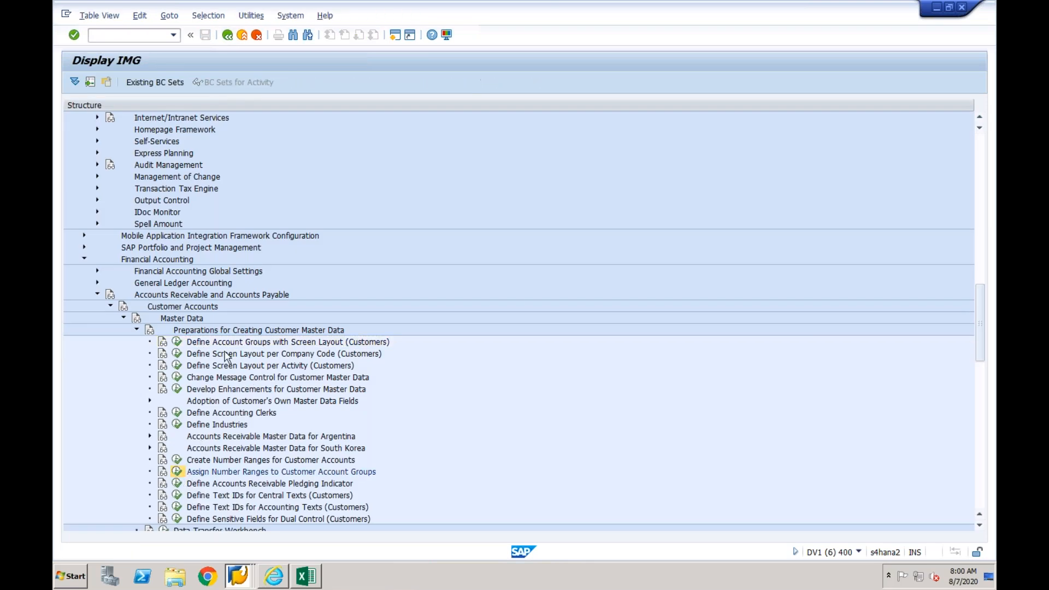
{"action": "left_click", "coordinate": [193, 387]}
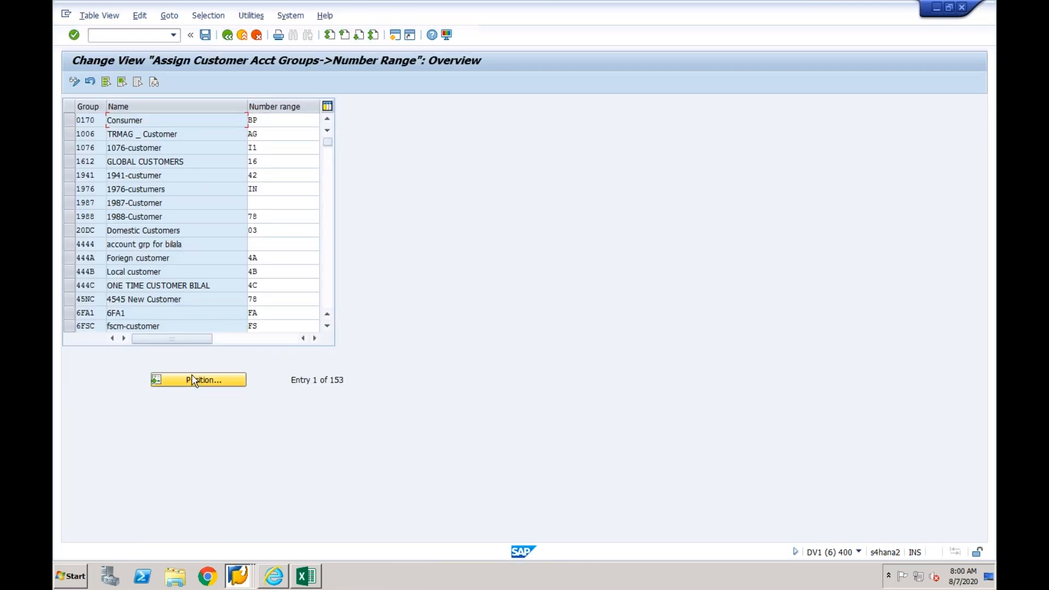
{"action": "type", "text": "cf0"}
{"action": "key", "text": "Return"}
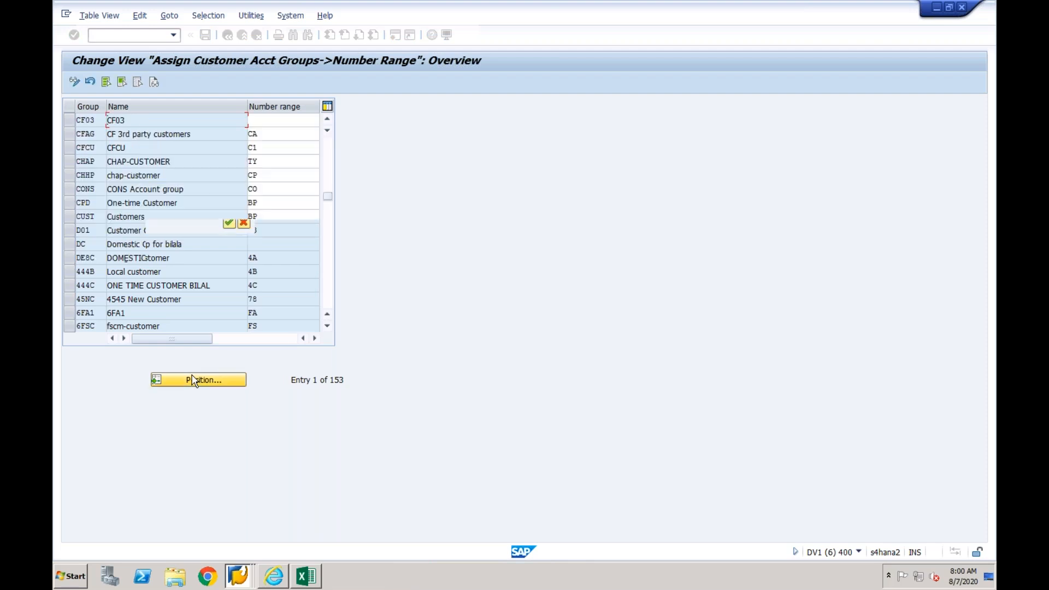
{"action": "left_click", "coordinate": [274, 120]}
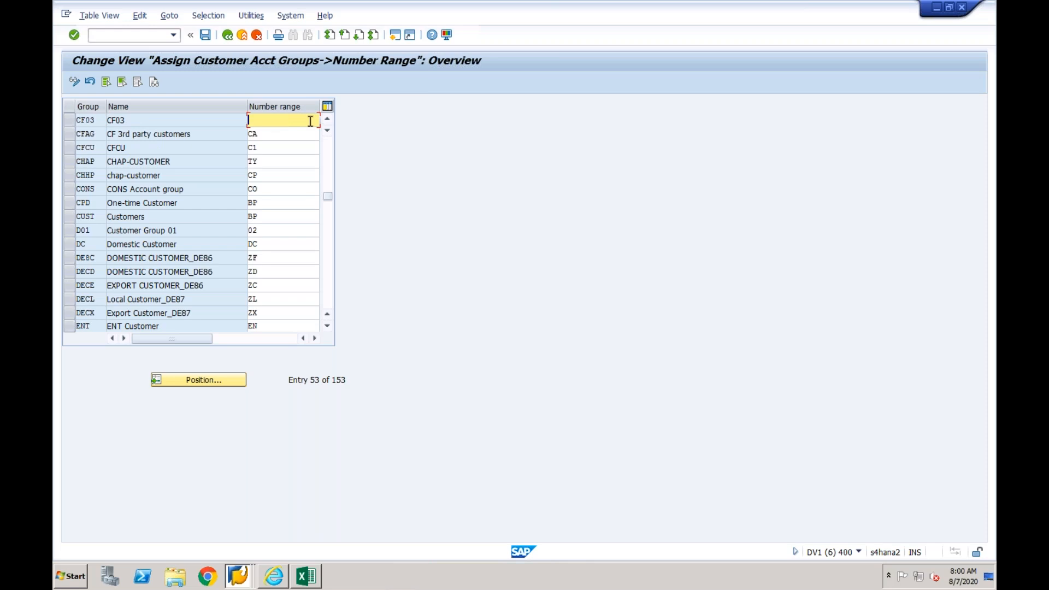
{"action": "left_click_drag", "start_coordinate": [310, 121], "coordinate": [249, 120]}
{"action": "type", "text": "01"}
{"action": "left_click", "coordinate": [205, 36]}
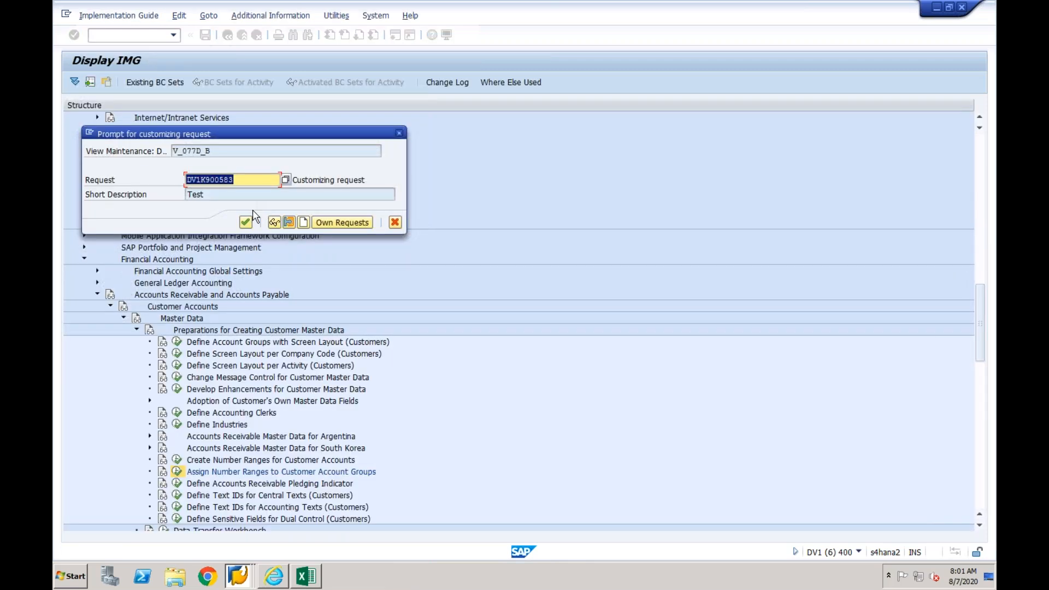
{"action": "left_click", "coordinate": [245, 222]}
{"action": "left_click", "coordinate": [226, 35]}
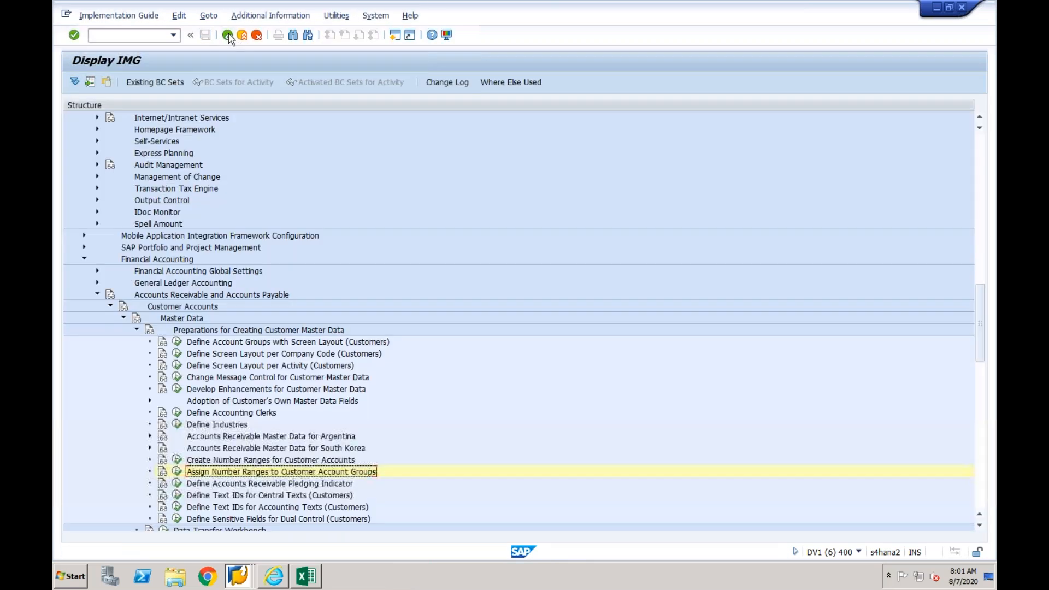
- Check the interval of customer number range 01, then return to the implementation guide
{"action": "left_click", "coordinate": [177, 459]}
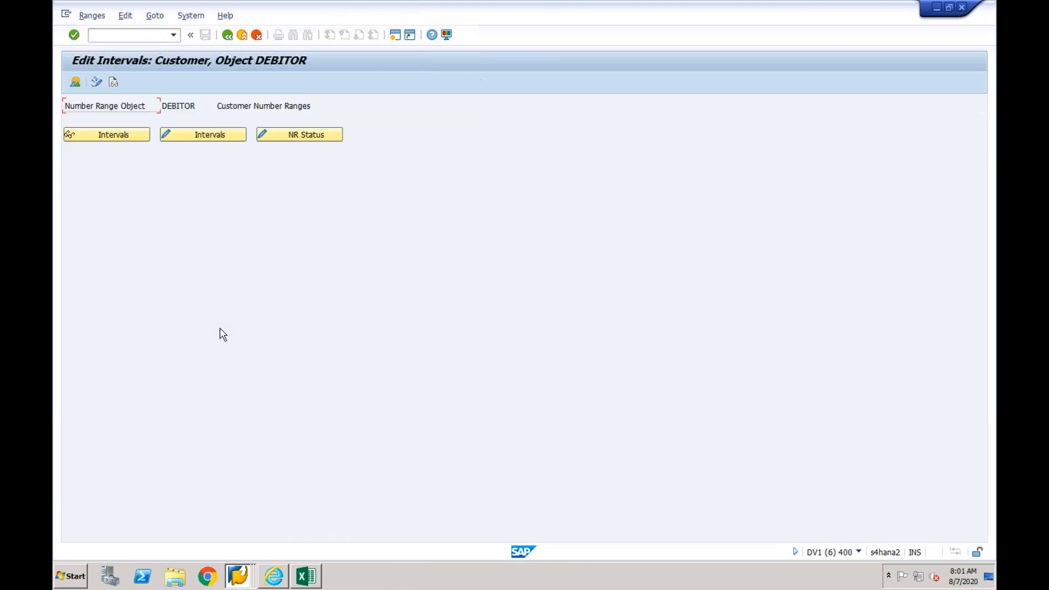
{"action": "left_click", "coordinate": [209, 135]}
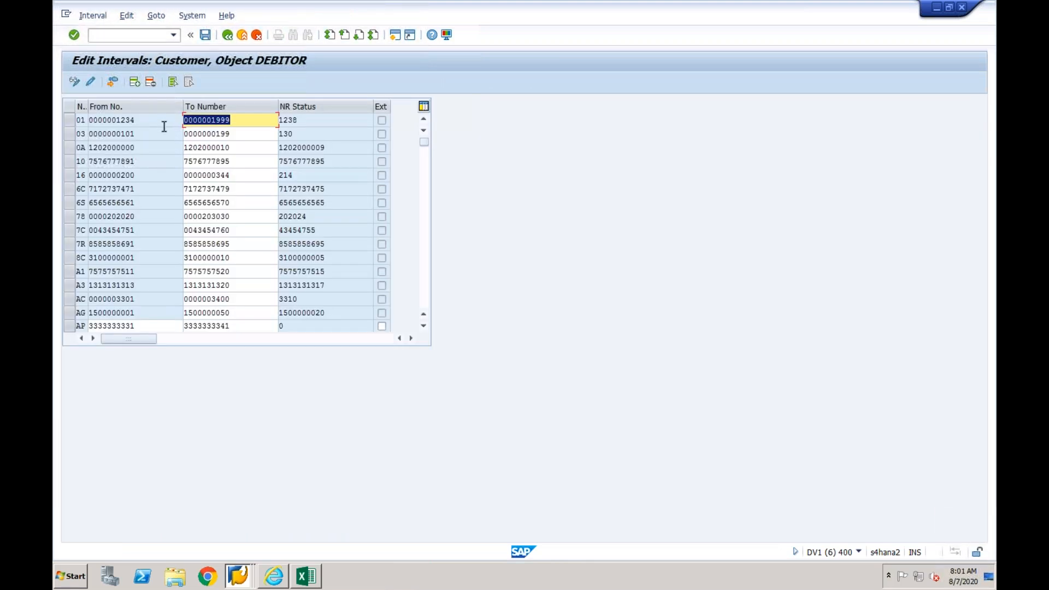
{"action": "left_click", "coordinate": [243, 120]}
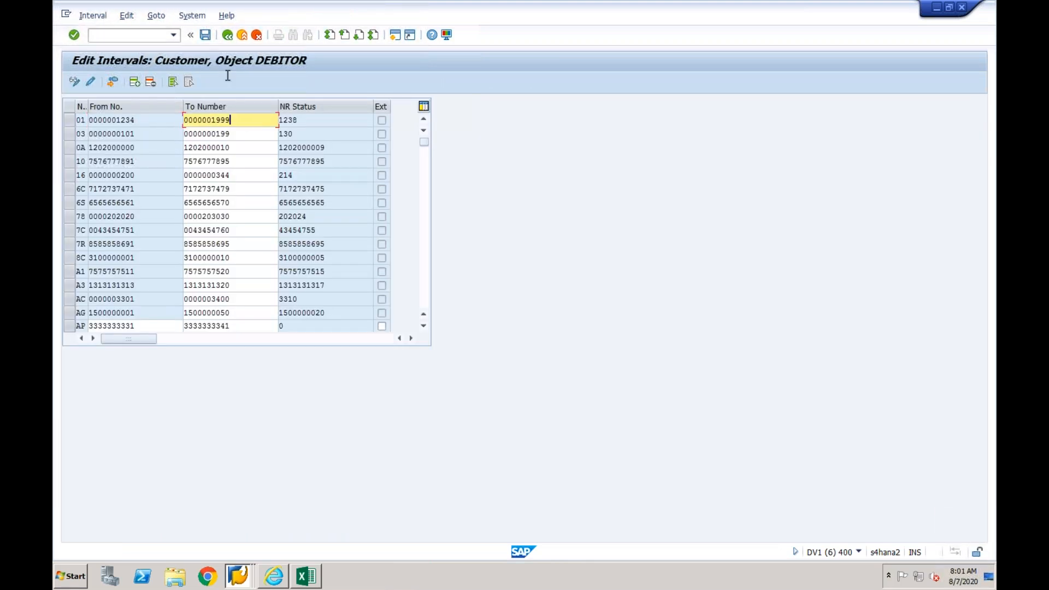
{"action": "left_click", "coordinate": [228, 36]}
{"action": "left_click", "coordinate": [227, 36]}
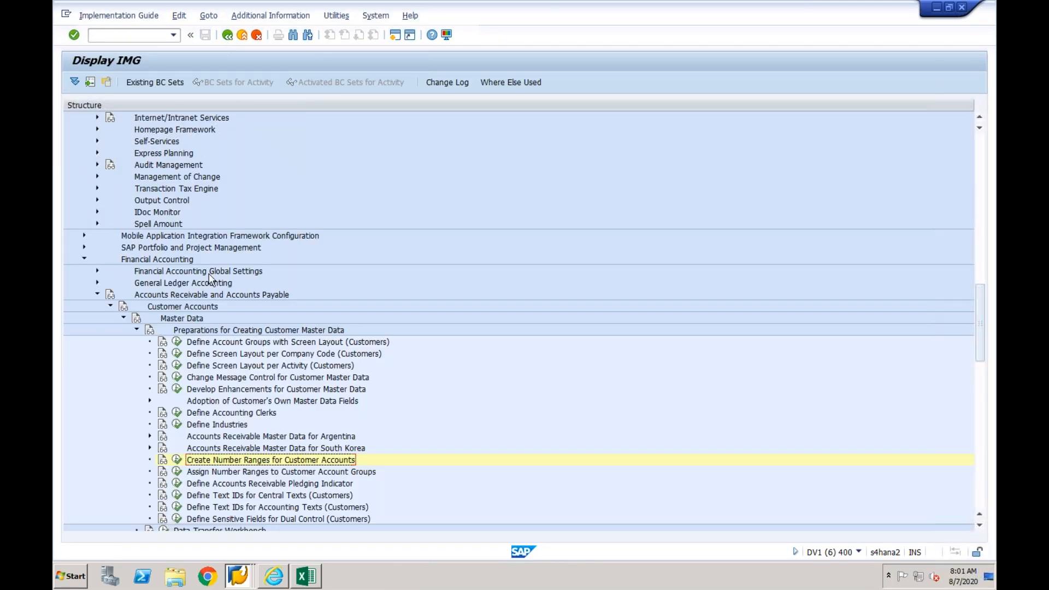
- Start a new entry in the number assignment for direction BP to customer with grouping CF01 and account group CF01
{"action": "left_click", "coordinate": [84, 259]}
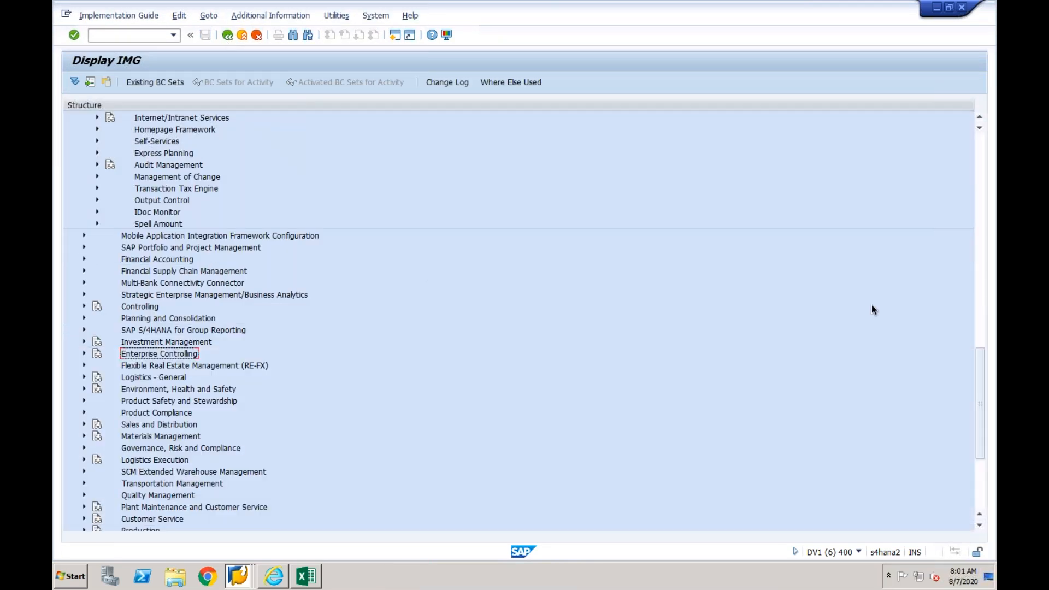
{"action": "left_click", "coordinate": [980, 231]}
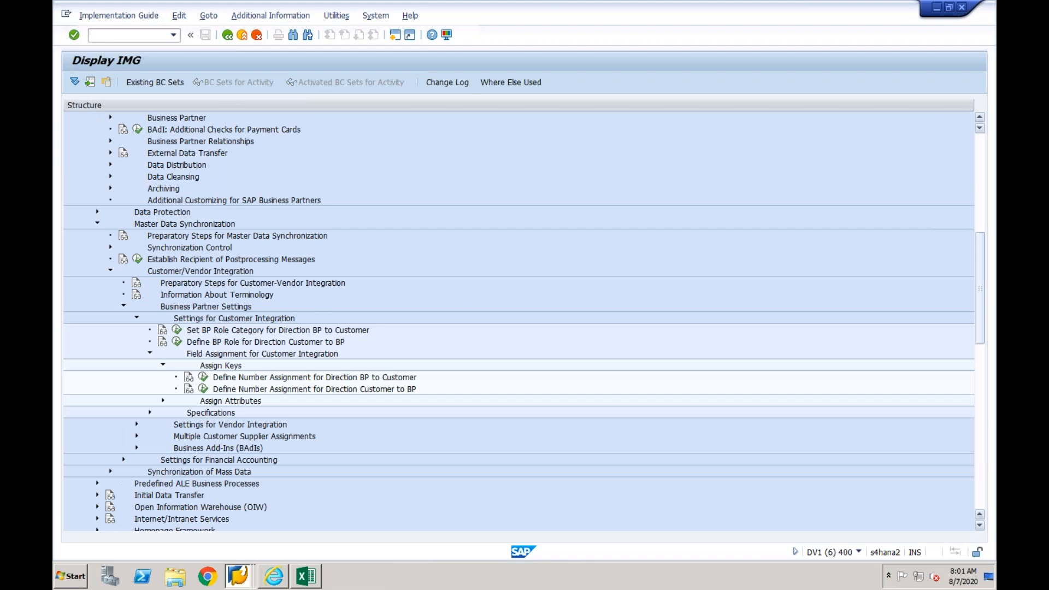
{"action": "left_click", "coordinate": [204, 377]}
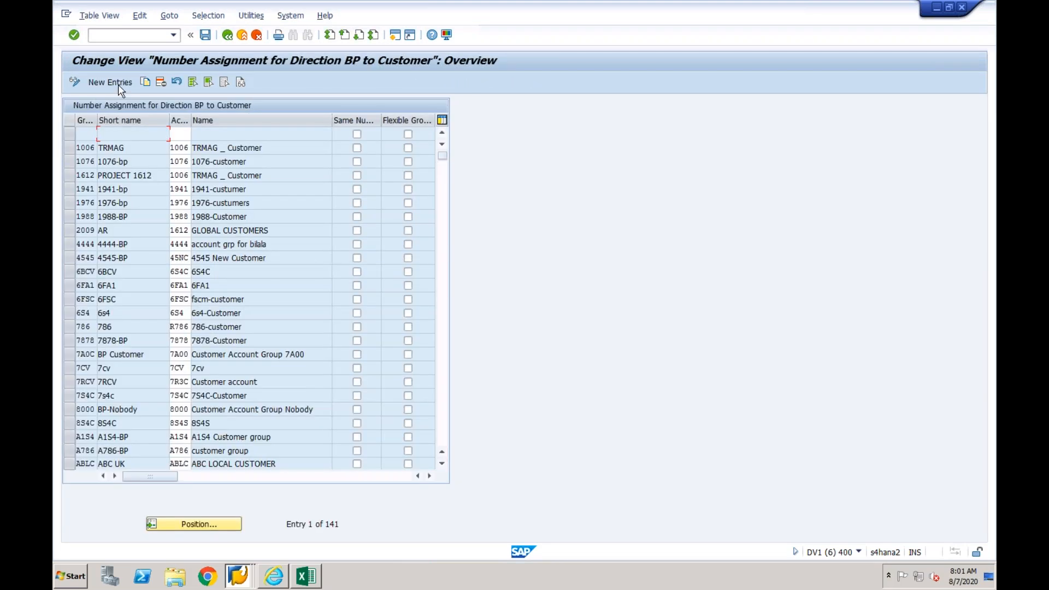
{"action": "key", "text": "F5"}
{"action": "type", "text": "CF01"}
{"action": "key", "text": "Tab"}
{"action": "type", "text": "cF01"}
{"action": "key", "text": "Return"}
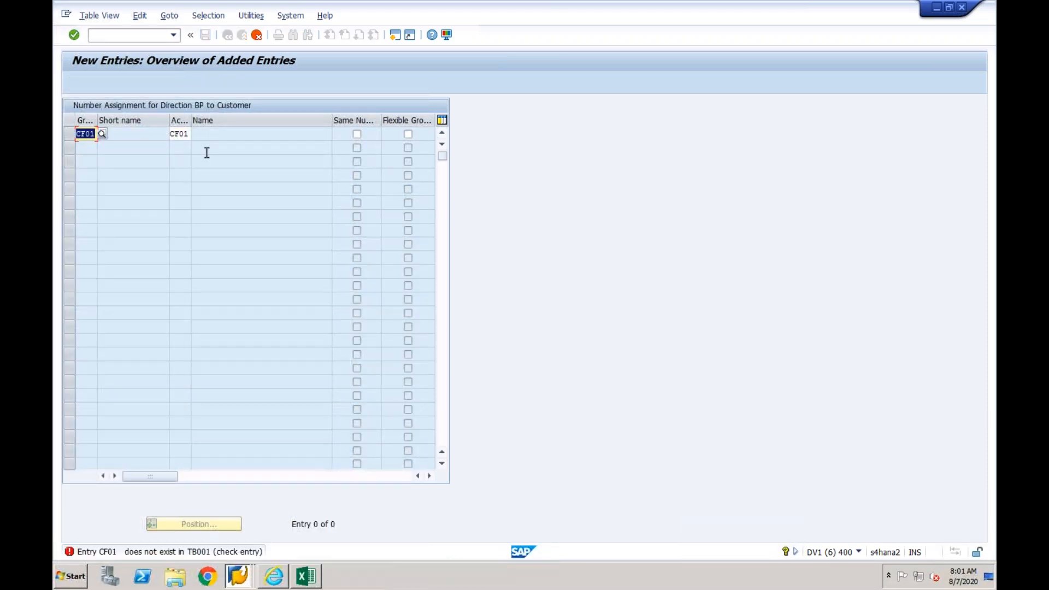
- Correct the entry's grouping and account group to CF03 and save it in customizing request DV1K900583
{"action": "left_click", "coordinate": [96, 135]}
{"action": "key", "text": "BackSpace"}
{"action": "type", "text": "3"}
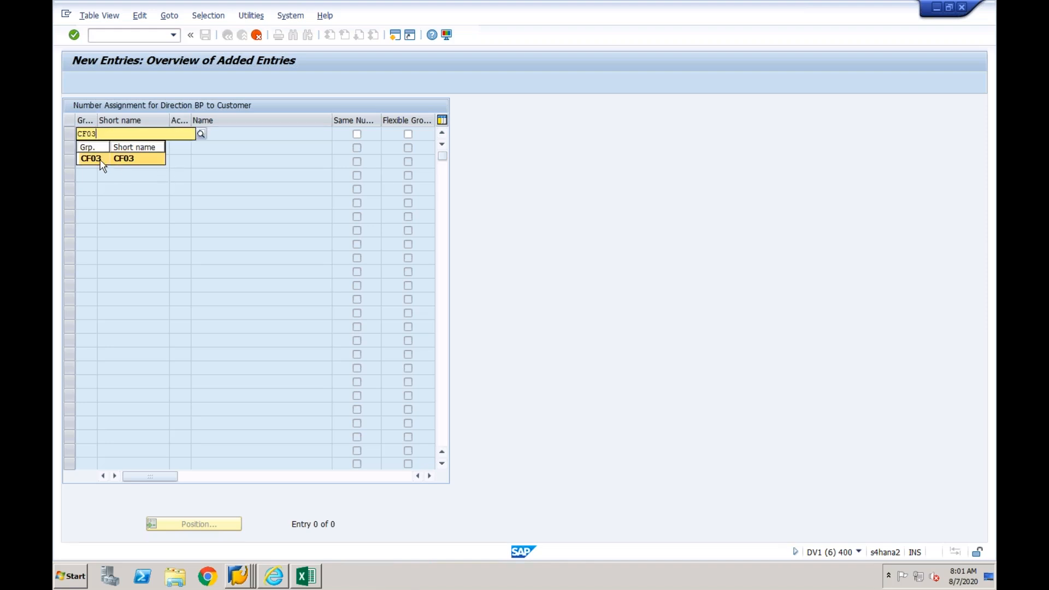
{"action": "left_click", "coordinate": [190, 134]}
{"action": "key", "text": "BackSpace"}
{"action": "type", "text": "3"}
{"action": "key", "text": "Return"}
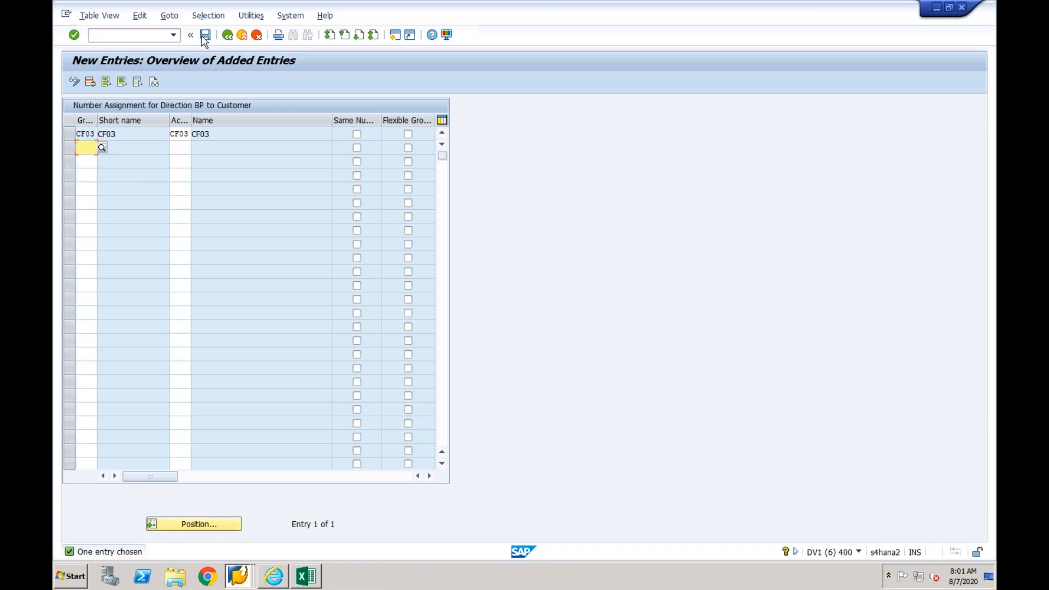
{"action": "left_click", "coordinate": [205, 35]}
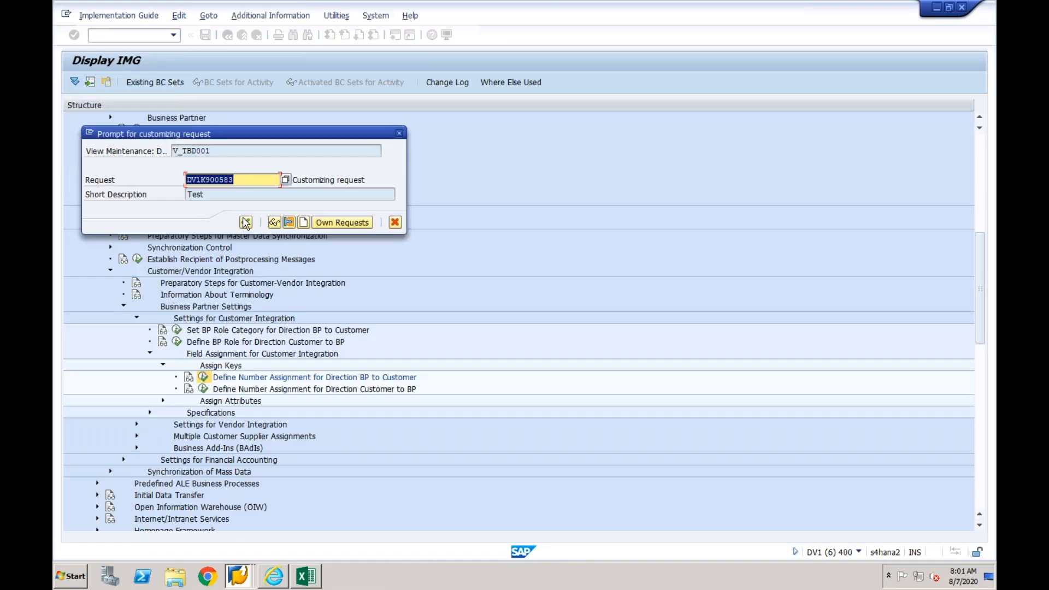
{"action": "left_click", "coordinate": [245, 222]}
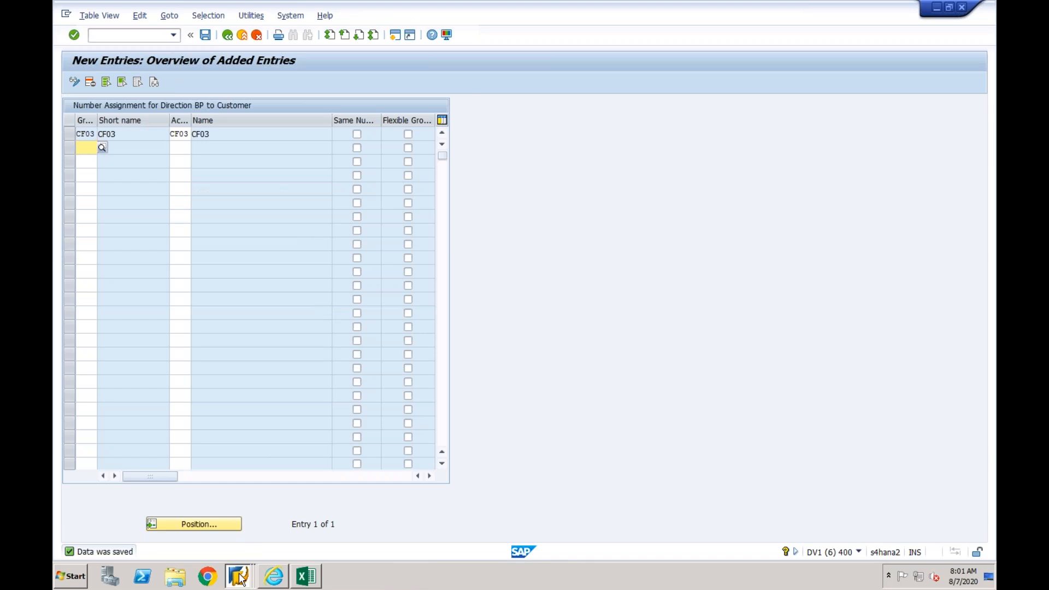
- Switch to business partner maintenance with transaction /nbp and start creating an organization
{"action": "left_click", "coordinate": [241, 578]}
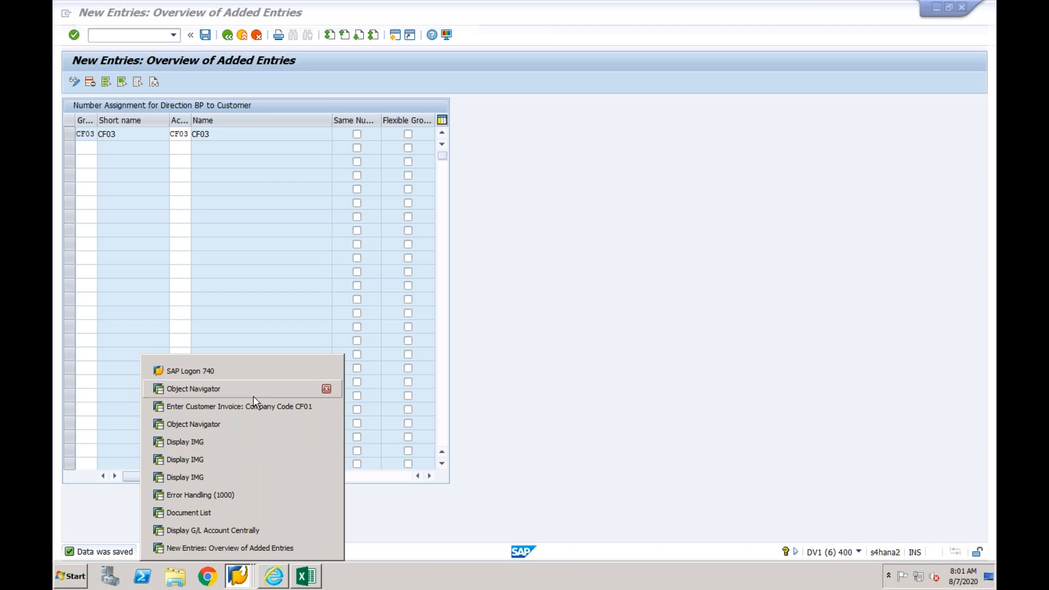
{"action": "left_click", "coordinate": [229, 548]}
{"action": "left_click", "coordinate": [149, 38]}
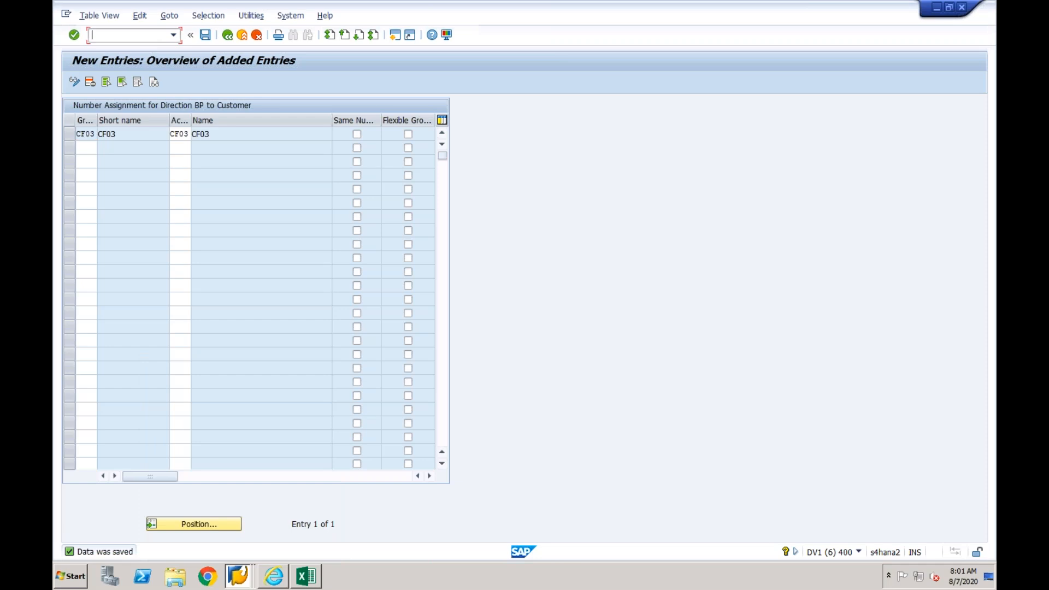
{"action": "type", "text": "/nbp"}
{"action": "key", "text": "Return"}
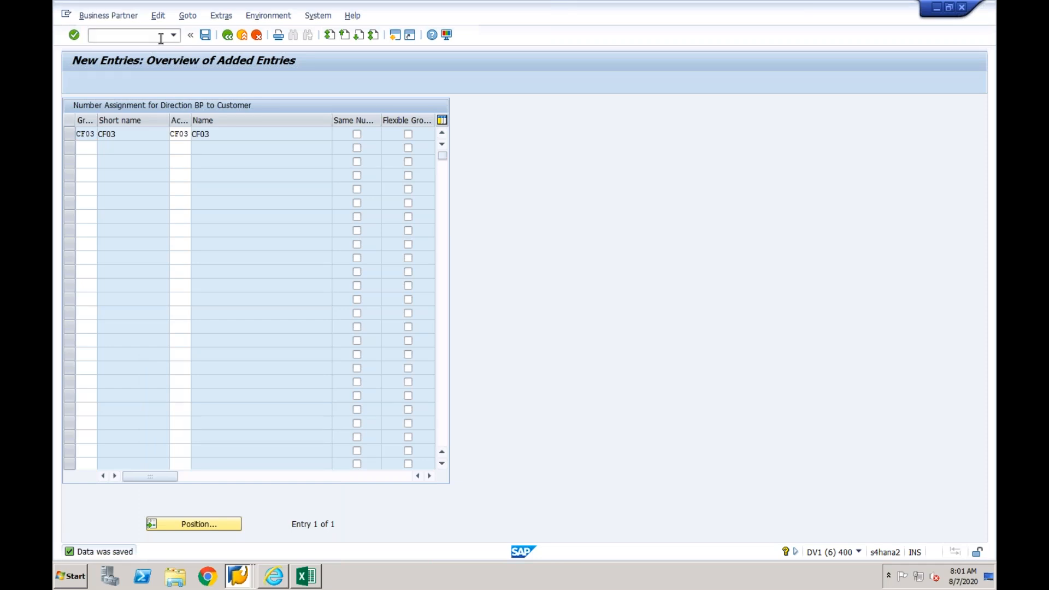
{"action": "left_click", "coordinate": [174, 82]}
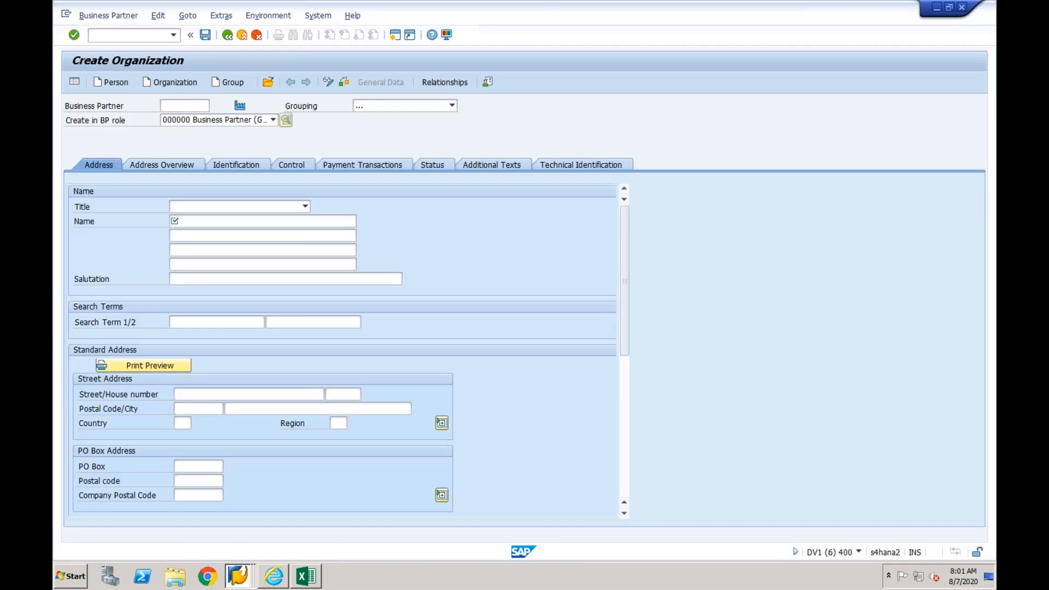
- Set the grouping to CF03 and create the organization in BP role FLCU00 Customer (Fin.Accounting)
{"action": "left_click", "coordinate": [376, 105]}
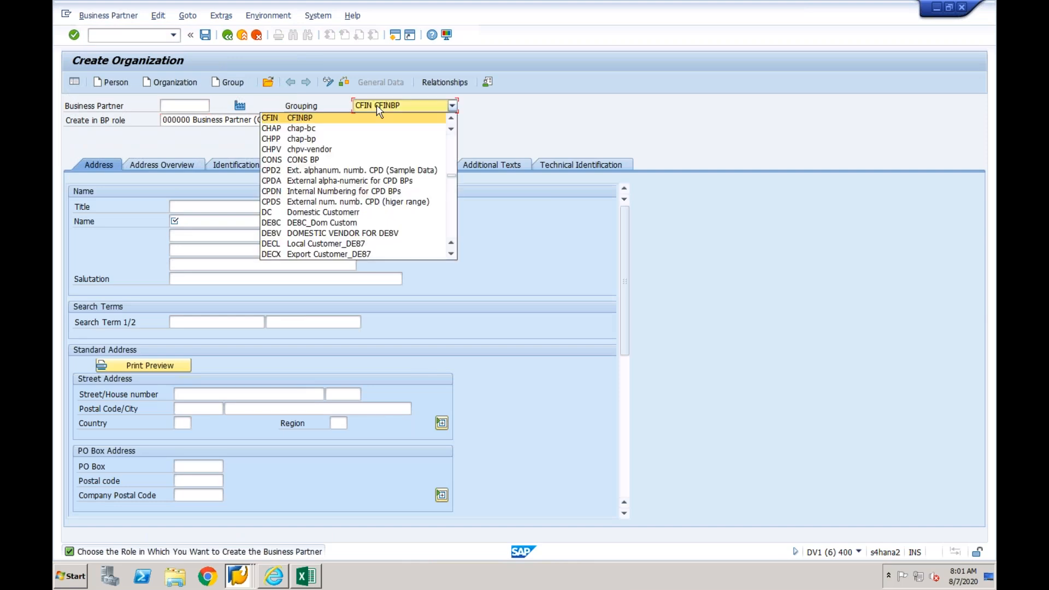
{"action": "left_click", "coordinate": [451, 118]}
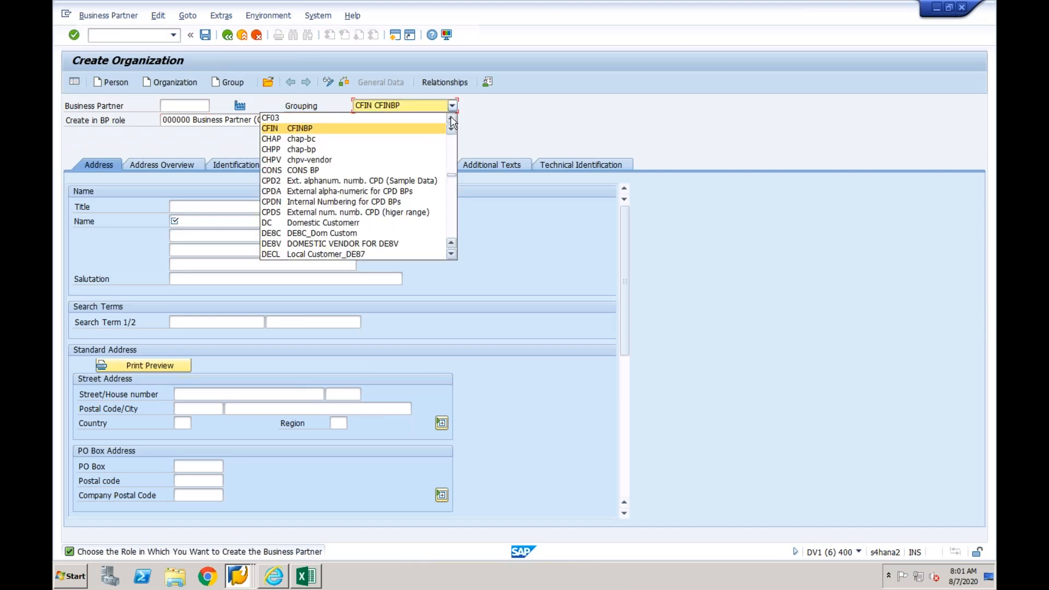
{"action": "left_click", "coordinate": [318, 119]}
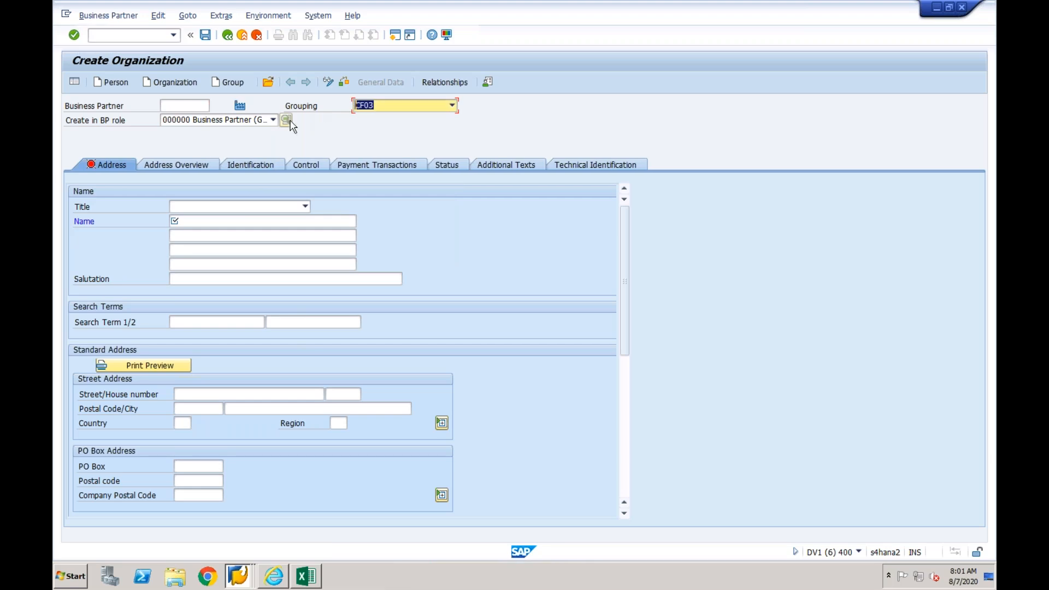
{"action": "left_click", "coordinate": [238, 121]}
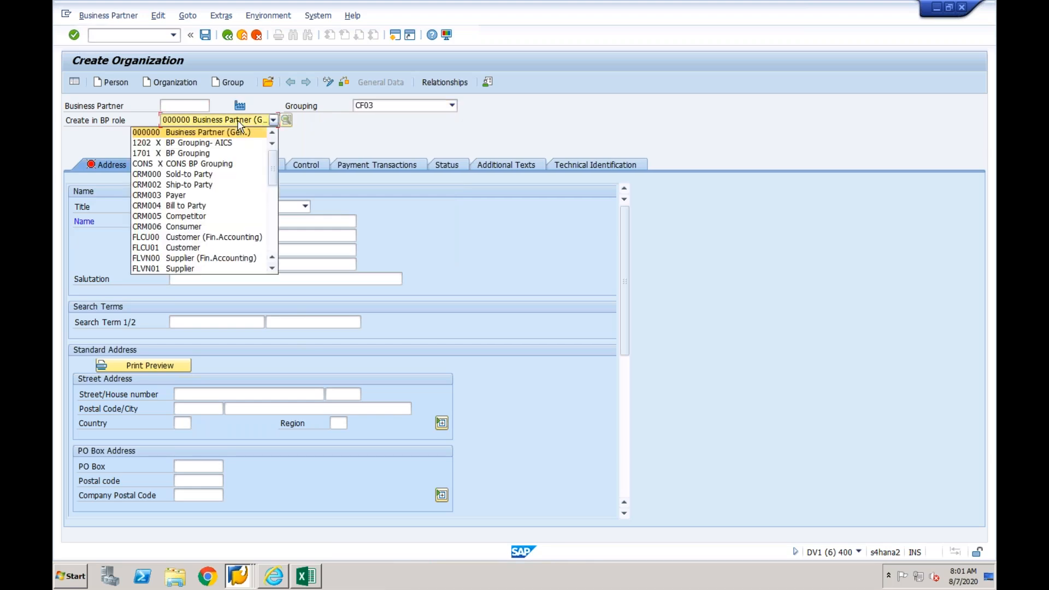
{"action": "left_click", "coordinate": [196, 236]}
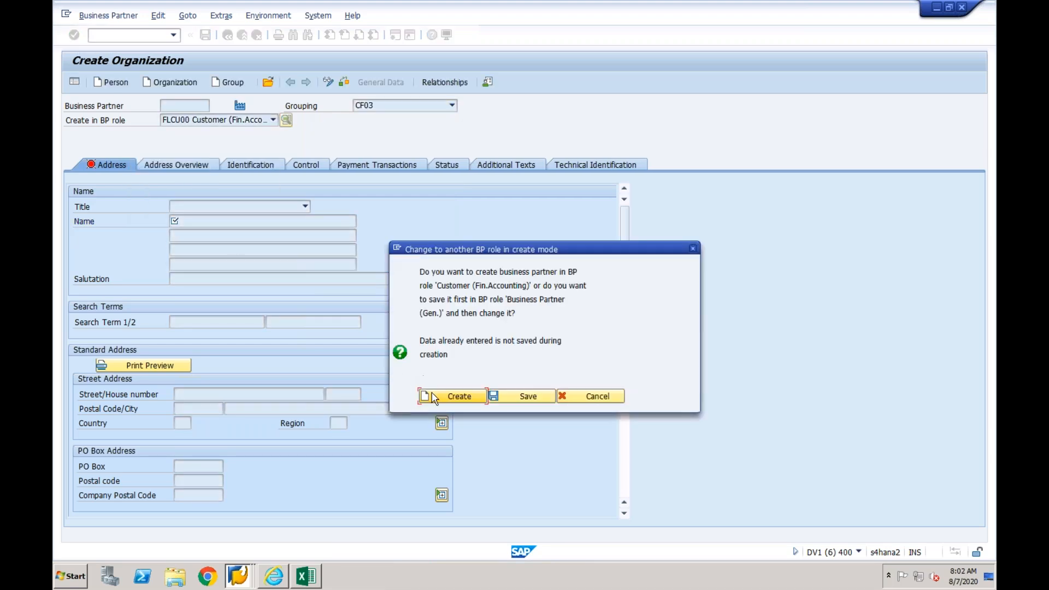
{"action": "left_click", "coordinate": [434, 398]}
- Set the organization's title to 0003 Company, its name to "Test Cust for CF03" and its search term to CF03
{"action": "left_click", "coordinate": [250, 206]}
{"action": "left_click", "coordinate": [249, 218]}
{"action": "left_click", "coordinate": [250, 219]}
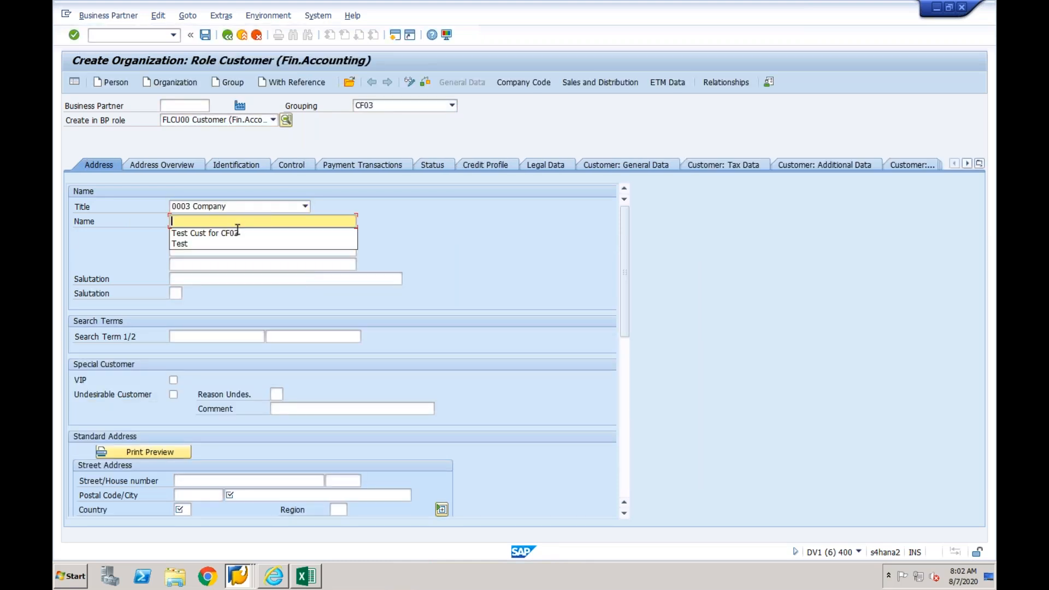
{"action": "left_click", "coordinate": [237, 233]}
{"action": "left_click", "coordinate": [216, 336]}
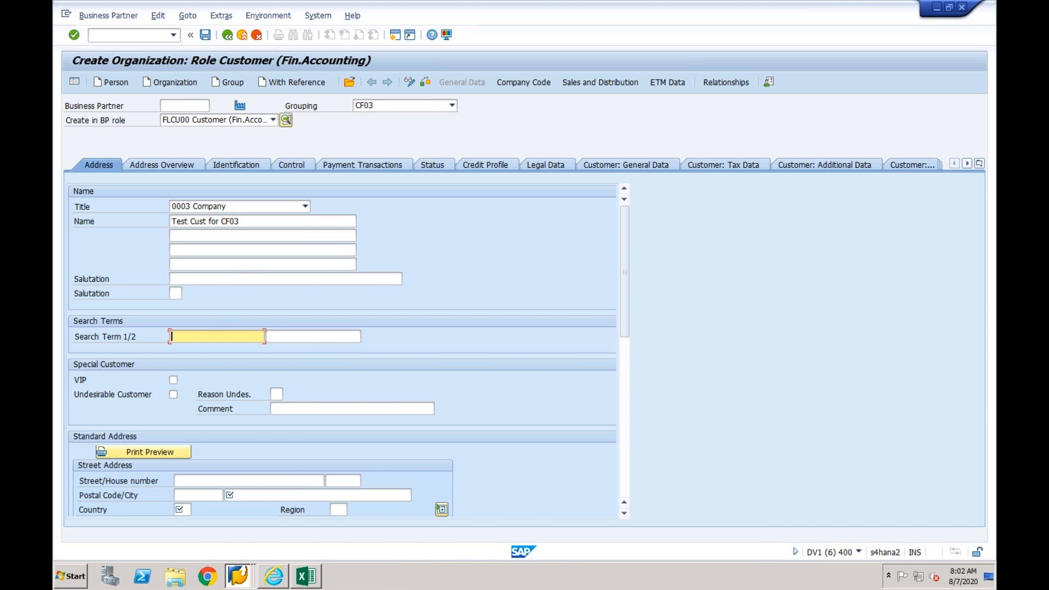
{"action": "left_click", "coordinate": [174, 336]}
{"action": "left_click", "coordinate": [181, 348]}
- Fill in the organization's postal code and city, and set the country to IN and the communication language to EN
{"action": "left_click", "coordinate": [201, 497]}
{"action": "key", "text": "Down"}
{"action": "key", "text": "Tab"}
{"action": "key", "text": "Down"}
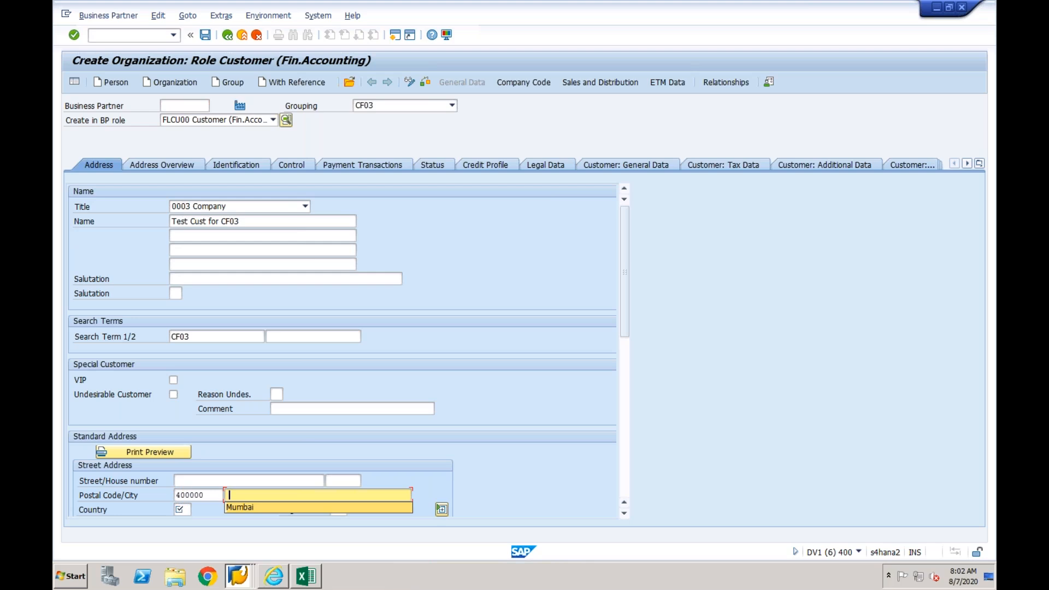
{"action": "key", "text": "Tab"}
{"action": "key", "text": "Down"}
{"action": "key", "text": "Tab"}
{"action": "key", "text": "Tab"}
{"action": "key", "text": "Tab"}
{"action": "key", "text": "Tab"}
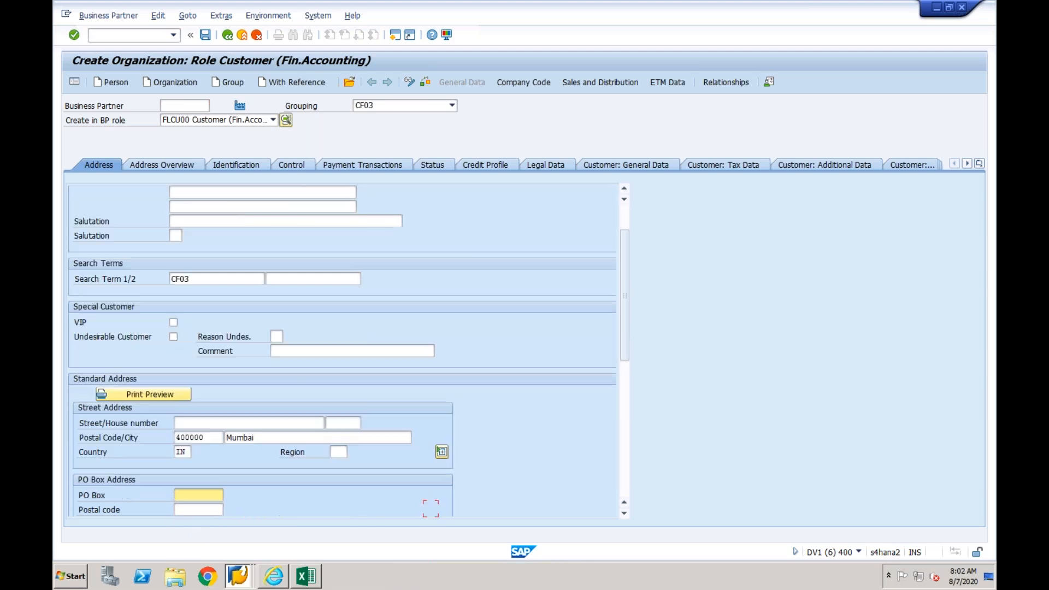
{"action": "key", "text": "Tab"}
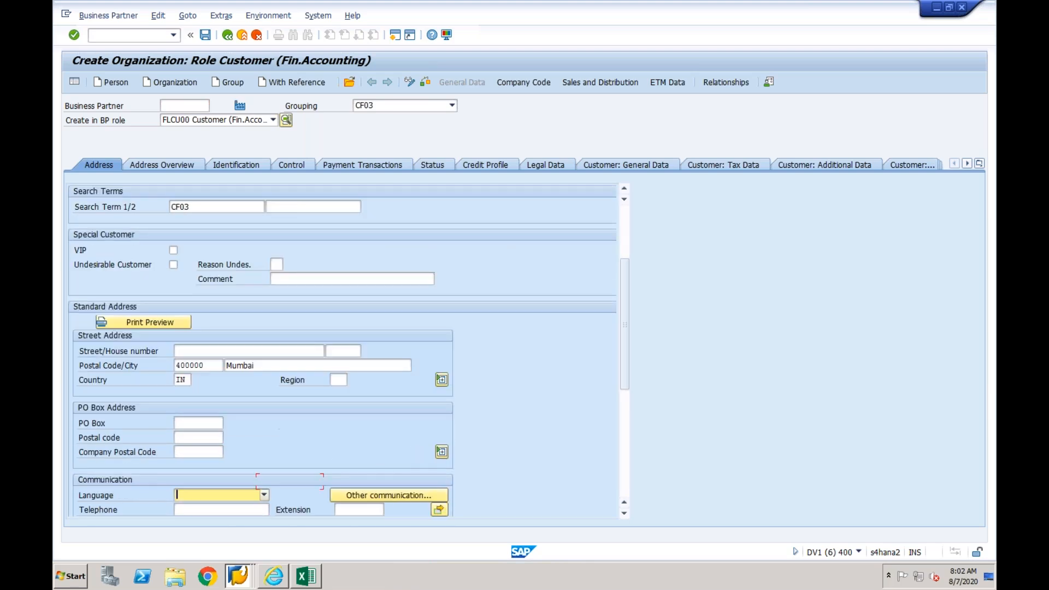
{"action": "type", "text": "en"}
- Add company code CF03 to the customer and assign reconciliation account 200004
{"action": "left_click", "coordinate": [529, 85]}
{"action": "type", "text": "cf03"}
{"action": "key", "text": "Return"}
{"action": "type", "text": "2"}
{"action": "key", "text": "Down"}
{"action": "key", "text": "Return"}
{"action": "key", "text": "Return"}
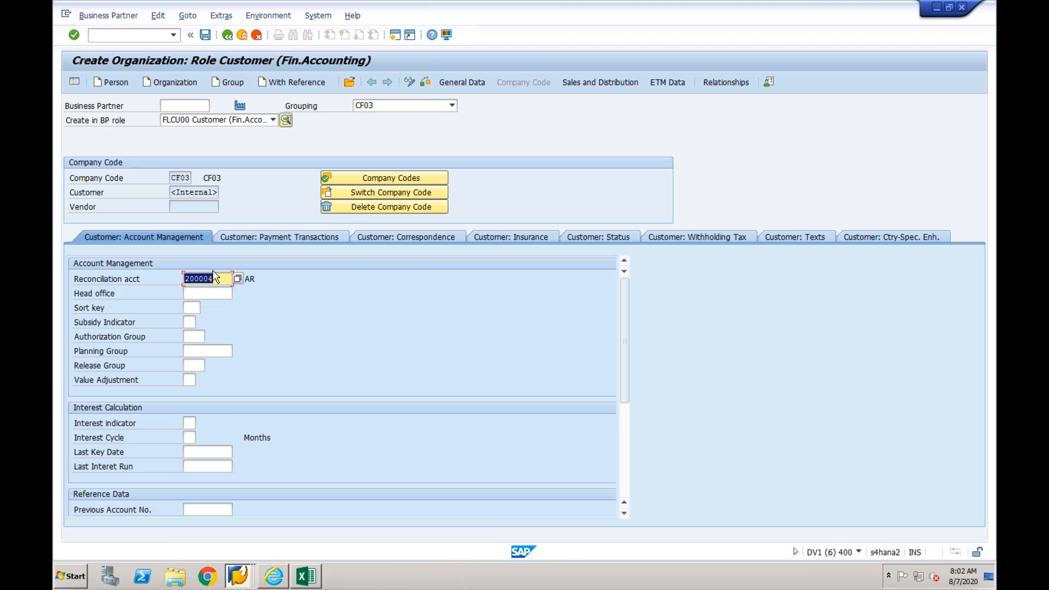
- Try to save the customer, and set its payment terms to 0001 in the CF03 payment transactions data
{"action": "left_click", "coordinate": [205, 37]}
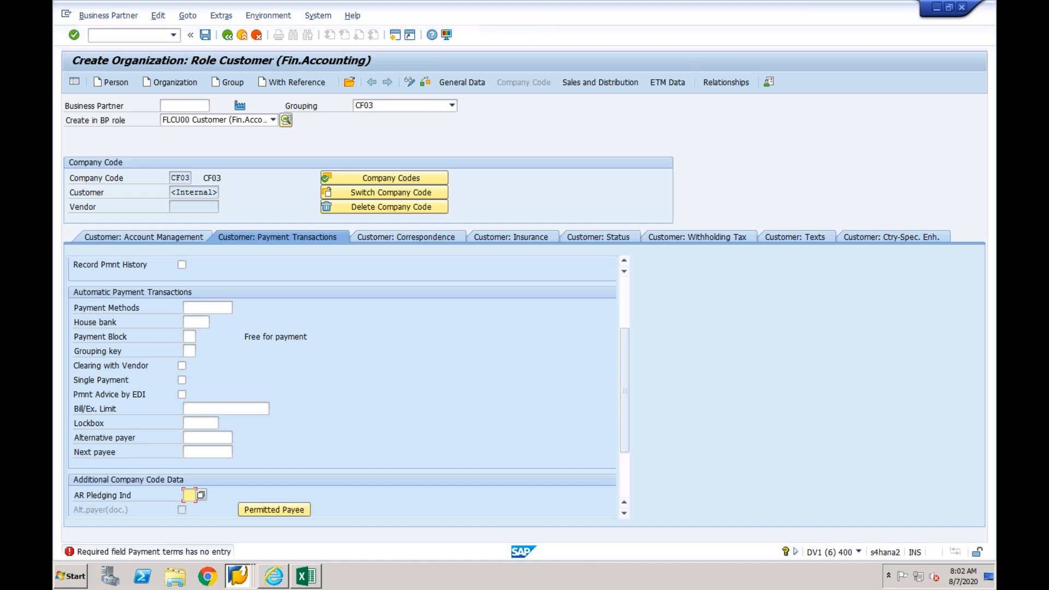
{"action": "left_click", "coordinate": [623, 286]}
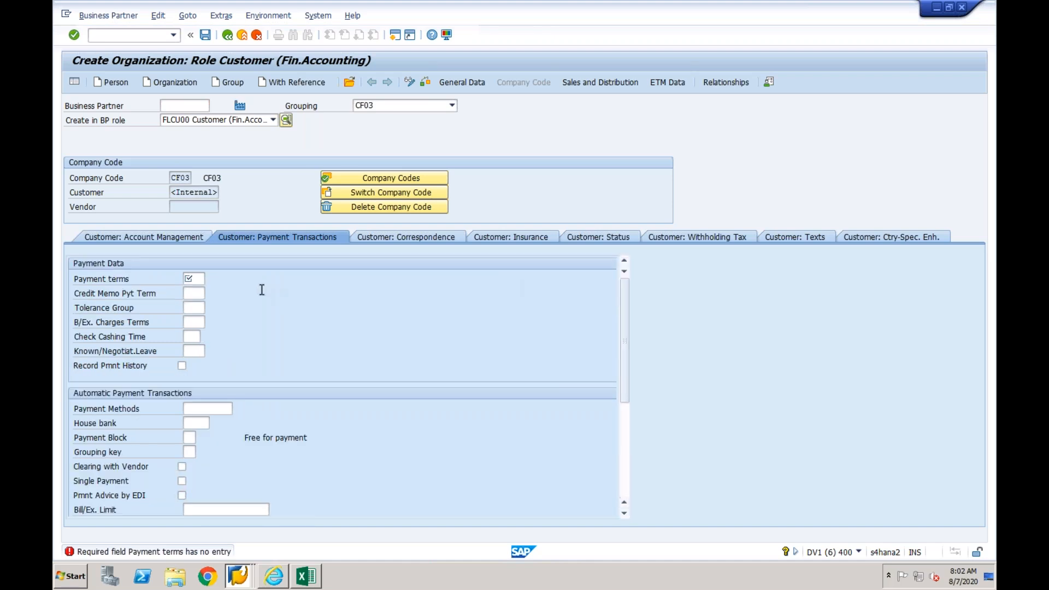
{"action": "left_click", "coordinate": [199, 280]}
{"action": "type", "text": "0001"}
{"action": "key", "text": "Return"}
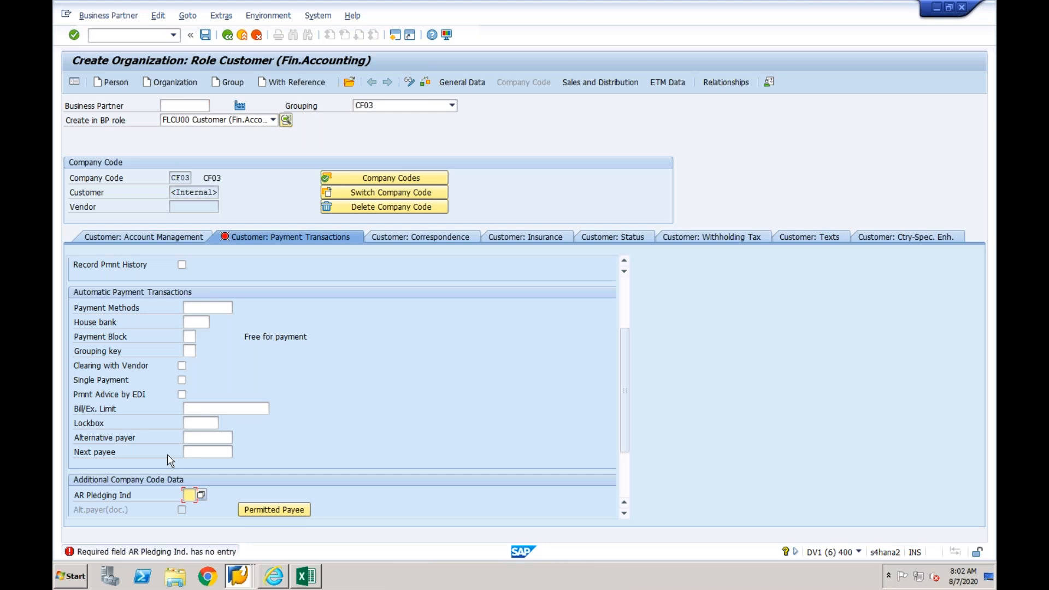
- Set the customer's AR pledging indicator to 1 from the list of possible entries
{"action": "left_click", "coordinate": [189, 495]}
{"action": "key", "text": "F4"}
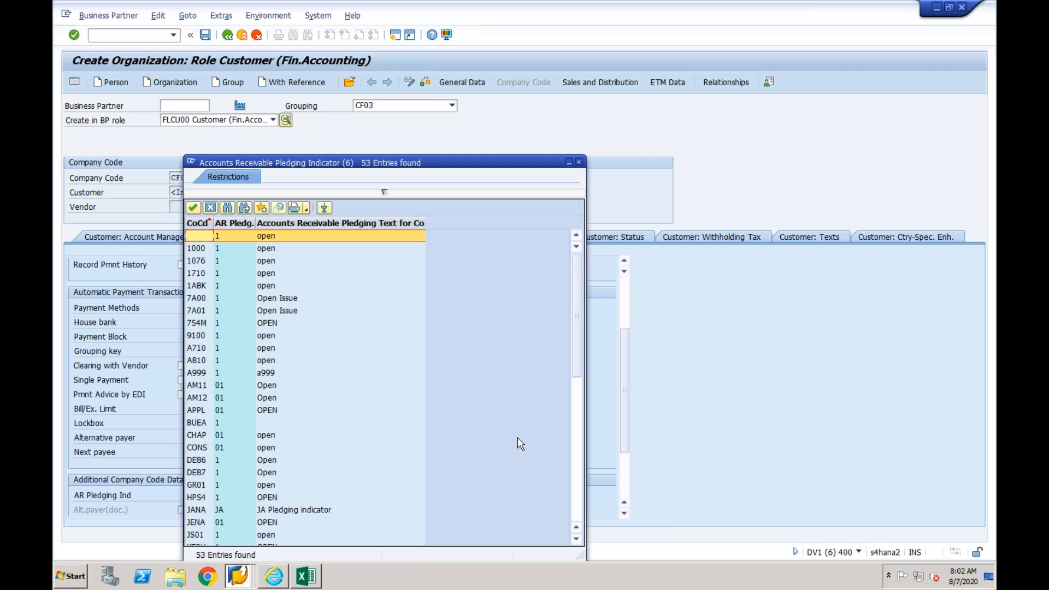
{"action": "double_click", "coordinate": [270, 246]}
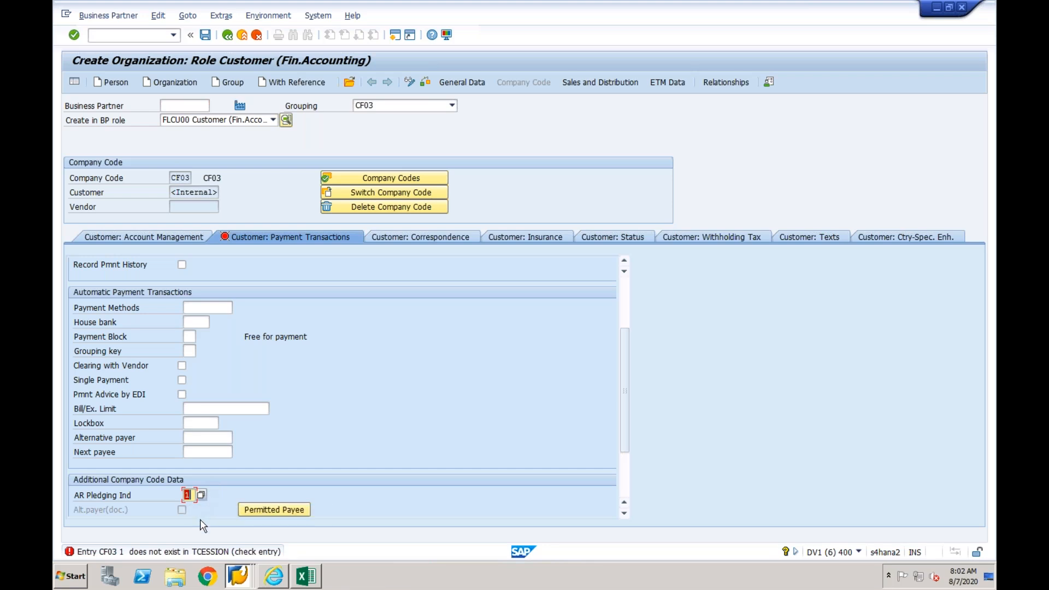
- Switch to the DV1 session showing the document list and open the SAP Reference IMG there
{"action": "left_click", "coordinate": [242, 573]}
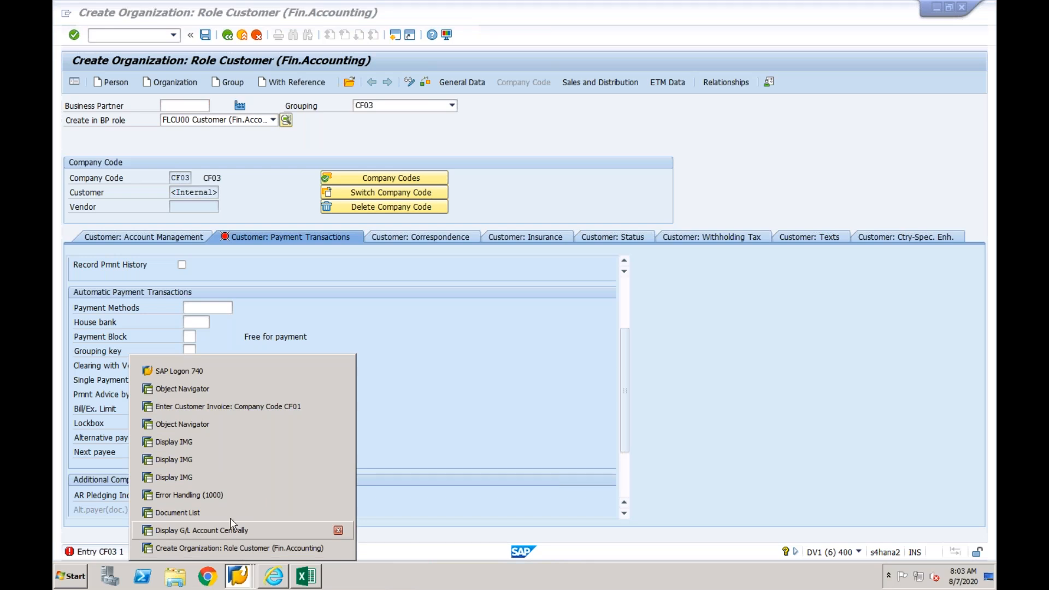
{"action": "left_click", "coordinate": [198, 458]}
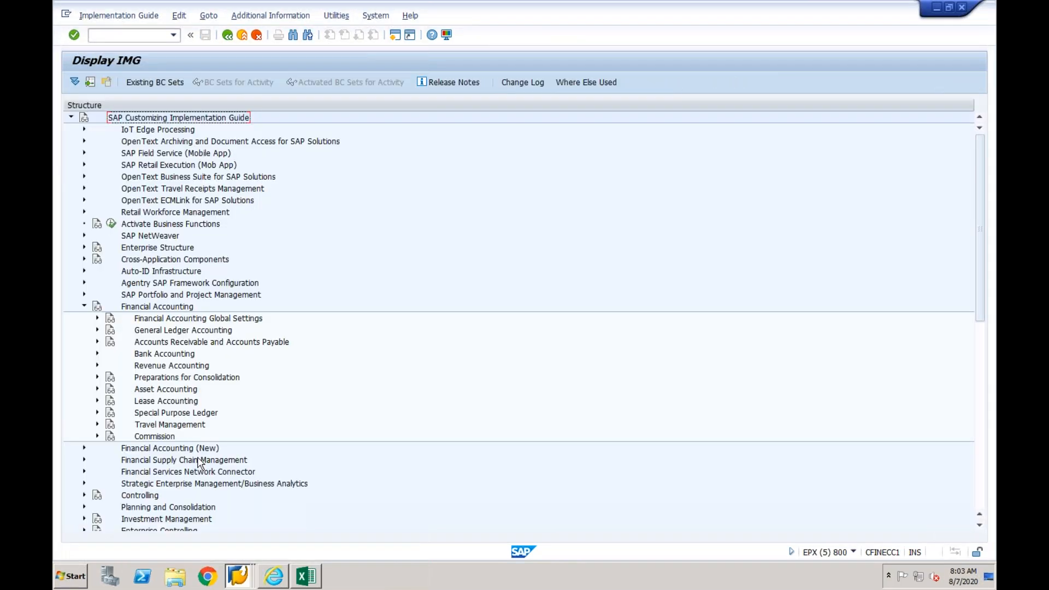
{"action": "mouse_move", "coordinate": [238, 573]}
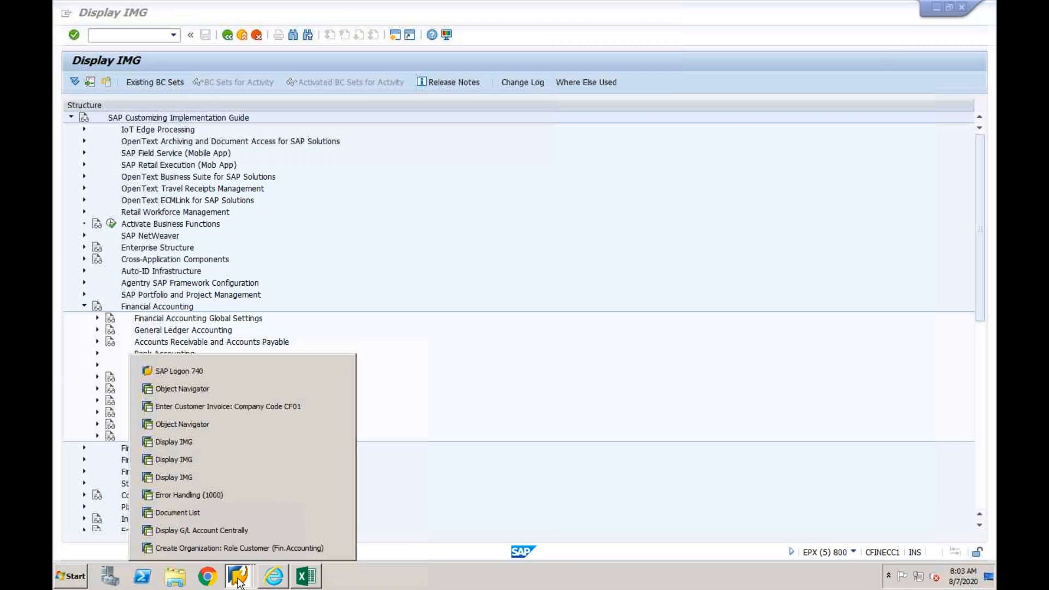
{"action": "left_click", "coordinate": [206, 443]}
{"action": "mouse_move", "coordinate": [241, 577]}
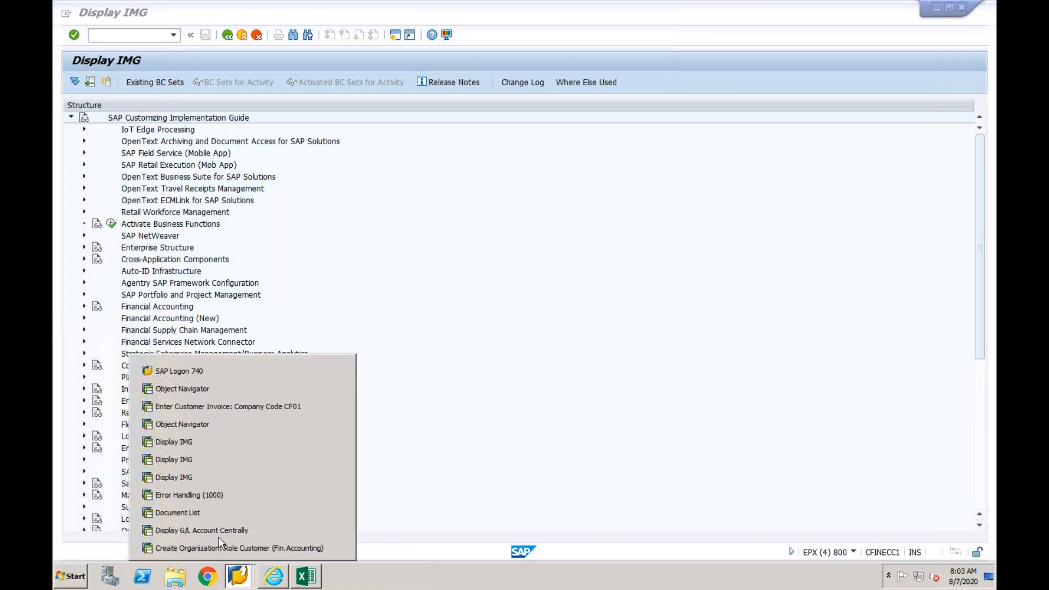
{"action": "left_click", "coordinate": [214, 519]}
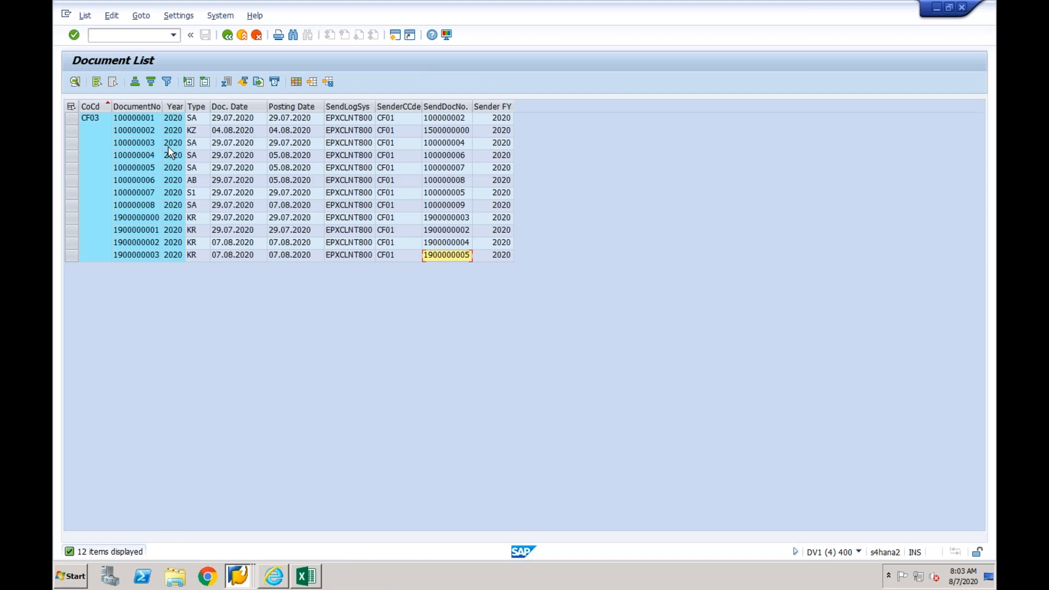
{"action": "left_click", "coordinate": [126, 37]}
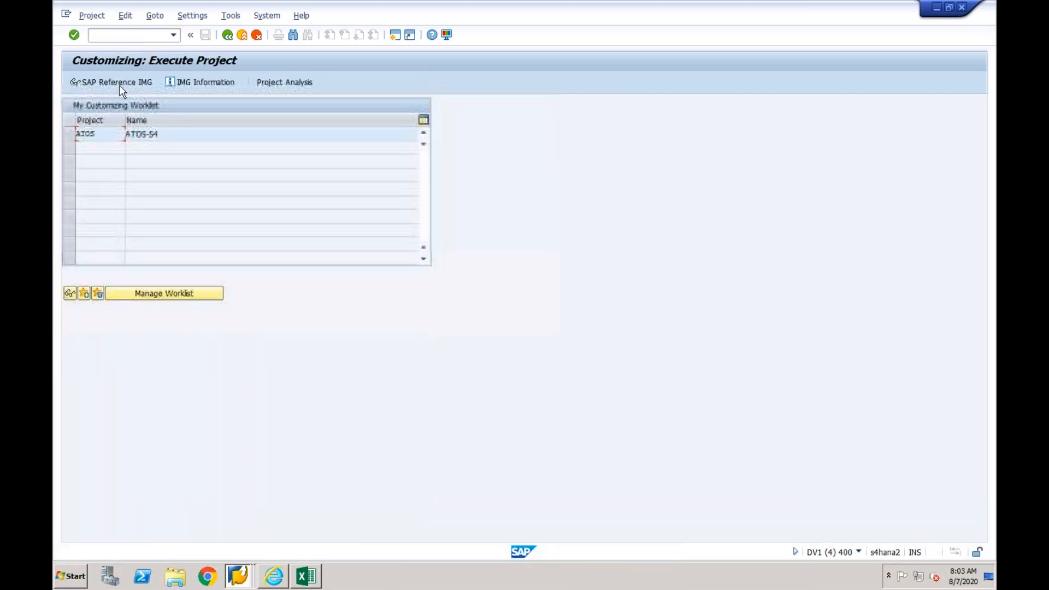
{"action": "left_click", "coordinate": [119, 83]}
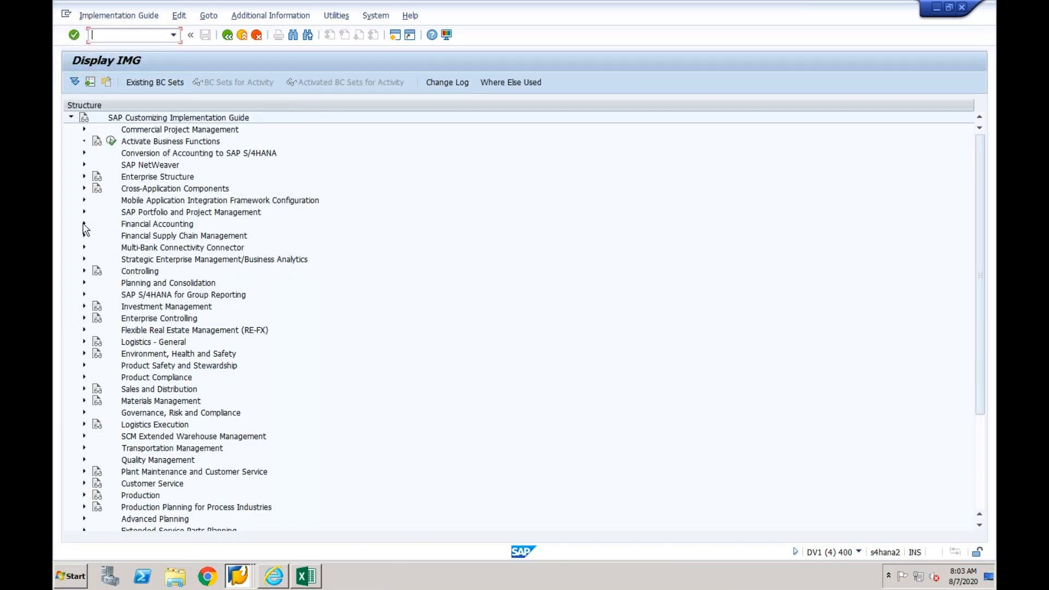
- Expand the IMG from Financial Accounting through Accounts Receivable and Accounts Payable, Customer Accounts and Master Data to Preparations for Creating Customer Master Data
{"action": "left_click", "coordinate": [84, 225]}
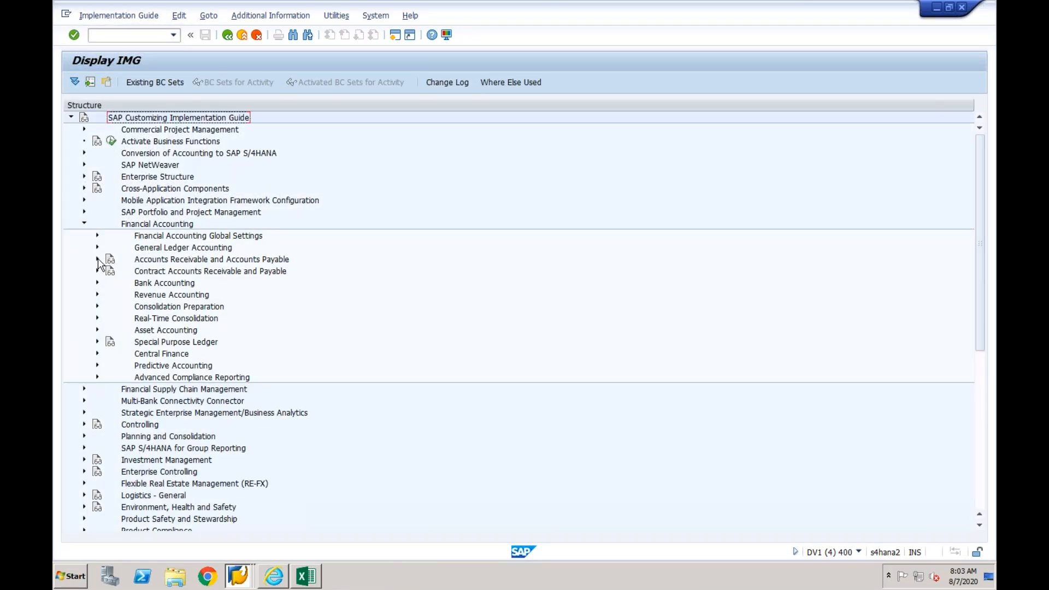
{"action": "left_click", "coordinate": [97, 260]}
{"action": "left_click", "coordinate": [110, 272]}
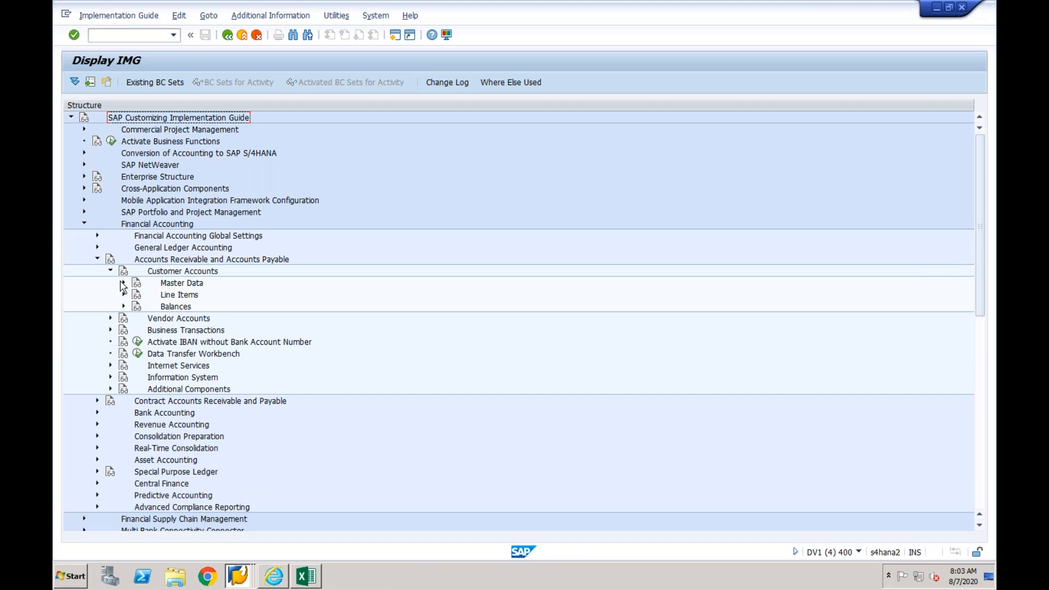
{"action": "left_click", "coordinate": [124, 283]}
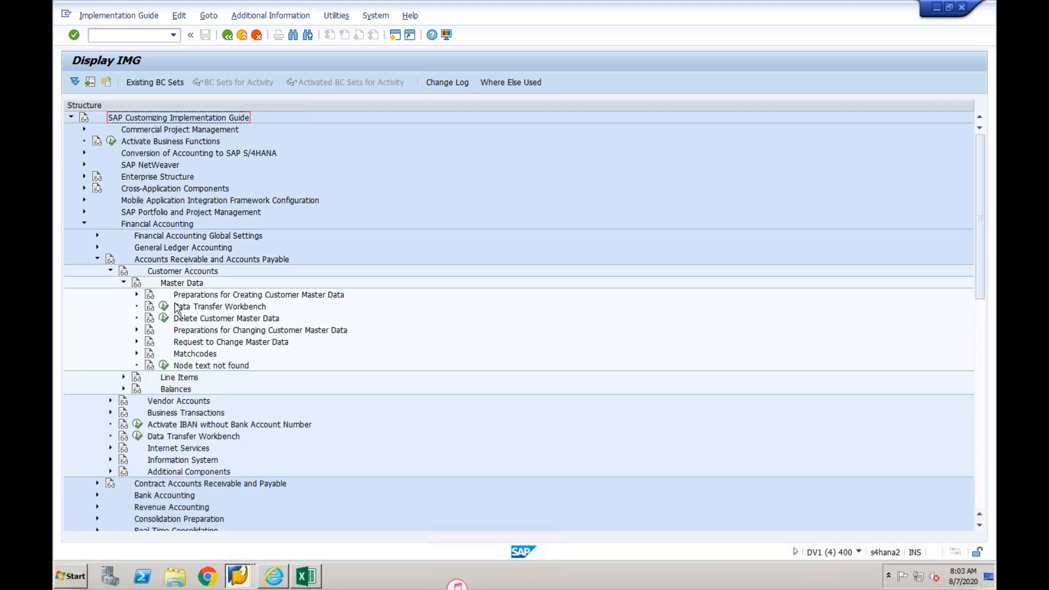
{"action": "left_click", "coordinate": [137, 330]}
{"action": "left_click", "coordinate": [137, 330]}
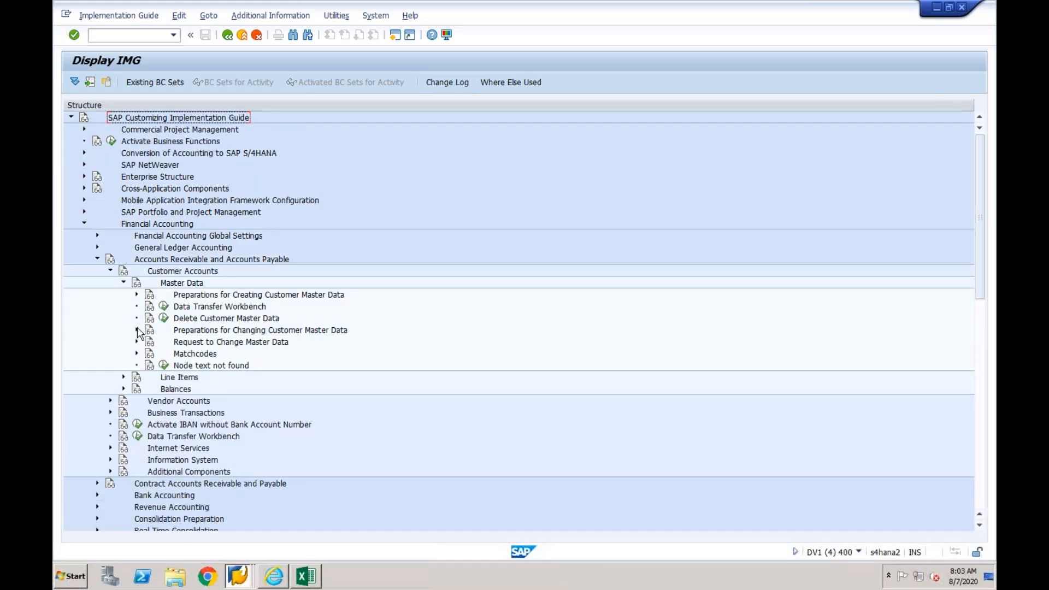
{"action": "left_click", "coordinate": [138, 295]}
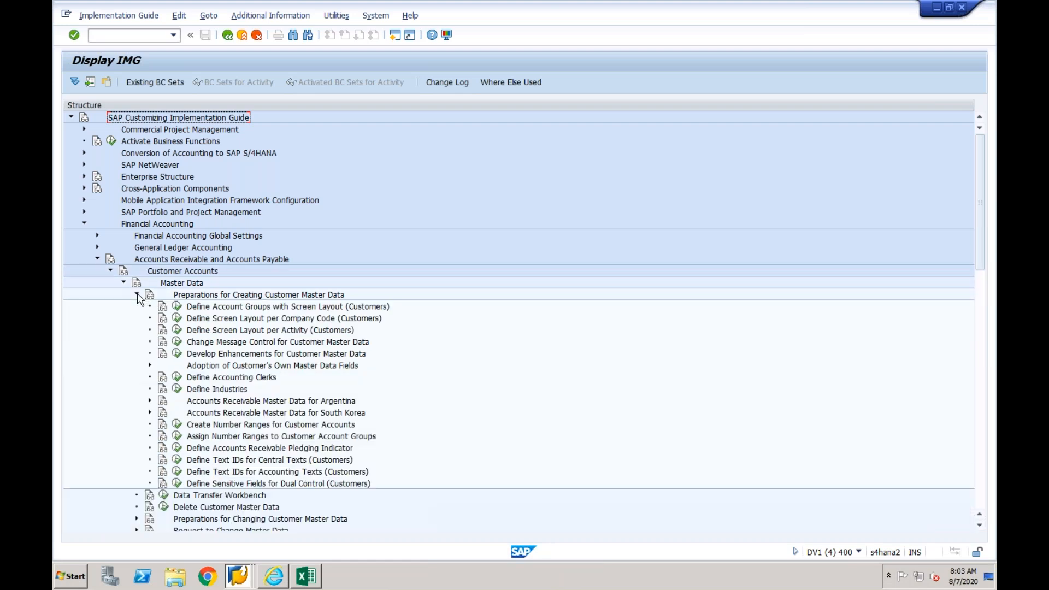
- Open Define Account Groups with Screen Layout (Customers) and display the details of account group CF03
{"action": "left_click", "coordinate": [176, 306]}
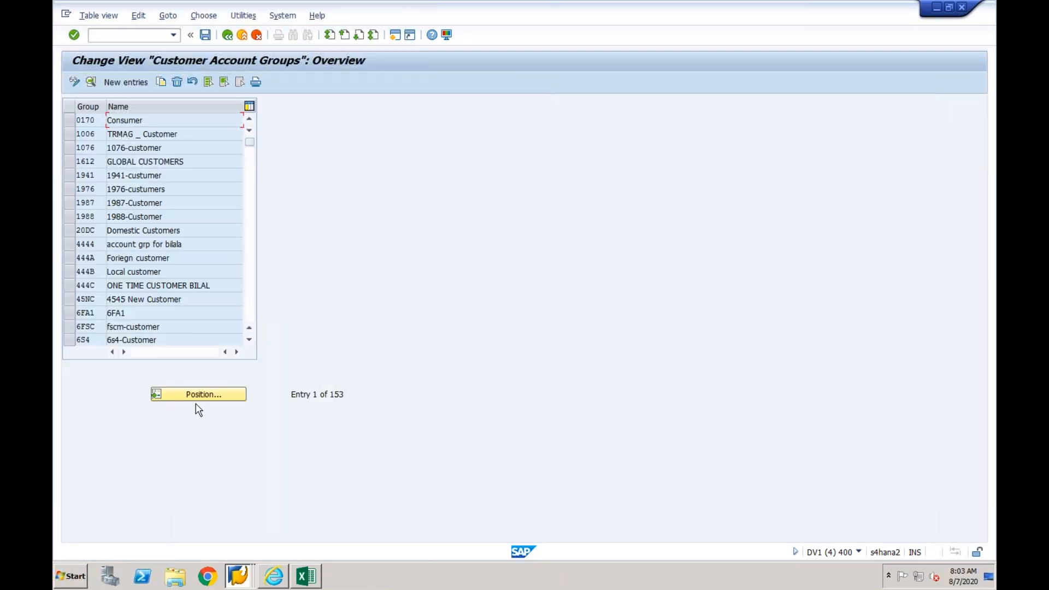
{"action": "left_click", "coordinate": [197, 397]}
{"action": "type", "text": "cf0"}
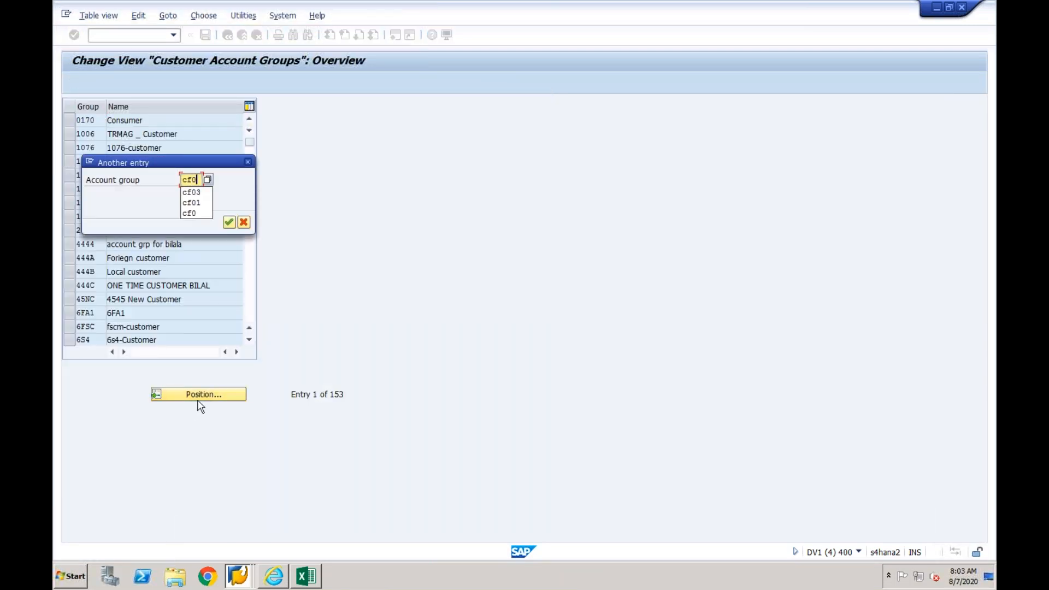
{"action": "type", "text": "3"}
{"action": "key", "text": "Return"}
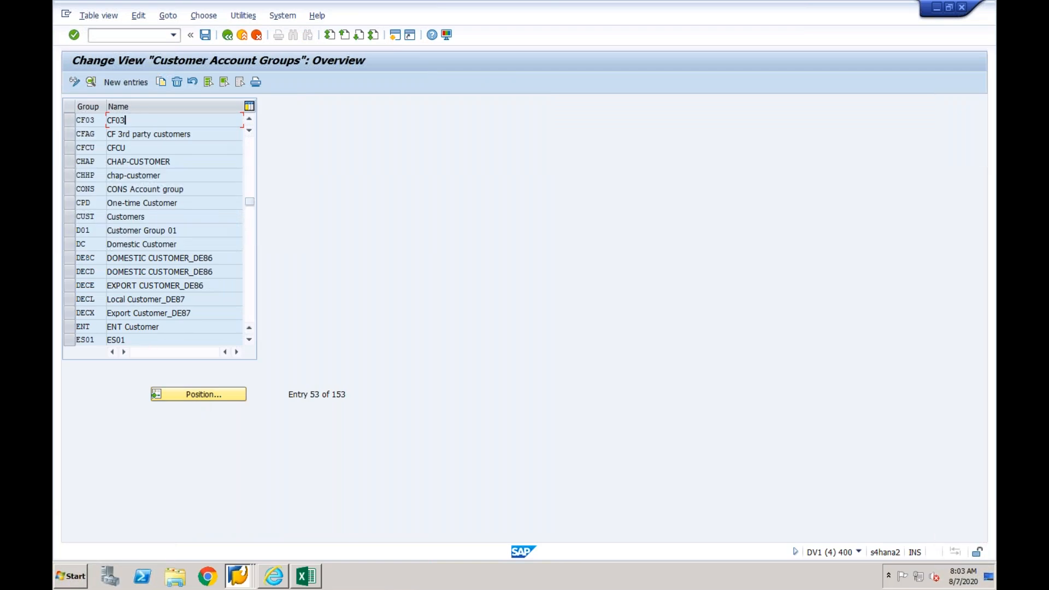
{"action": "key", "text": "F2"}
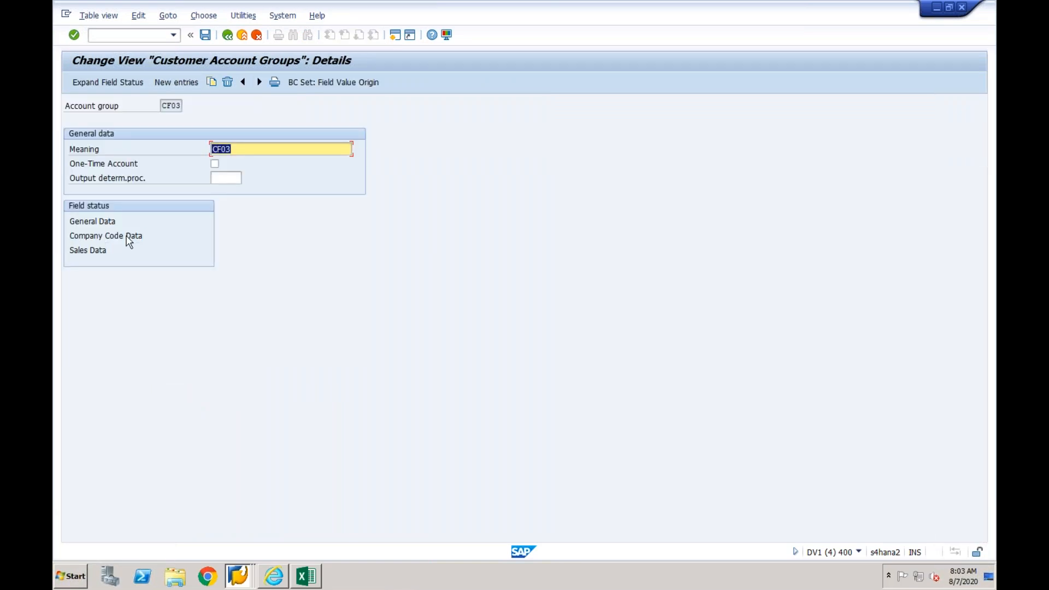
- Check the field status of the accounts receivable pledging indicator in account group CF03's company code data for payment transactions
{"action": "left_click", "coordinate": [238, 576]}
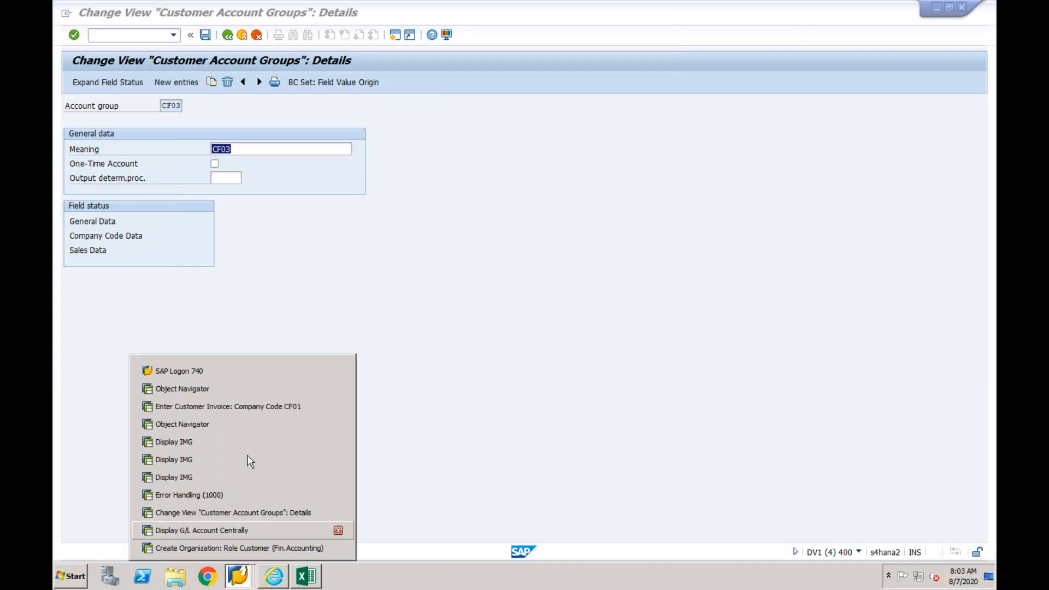
{"action": "left_click", "coordinate": [241, 546]}
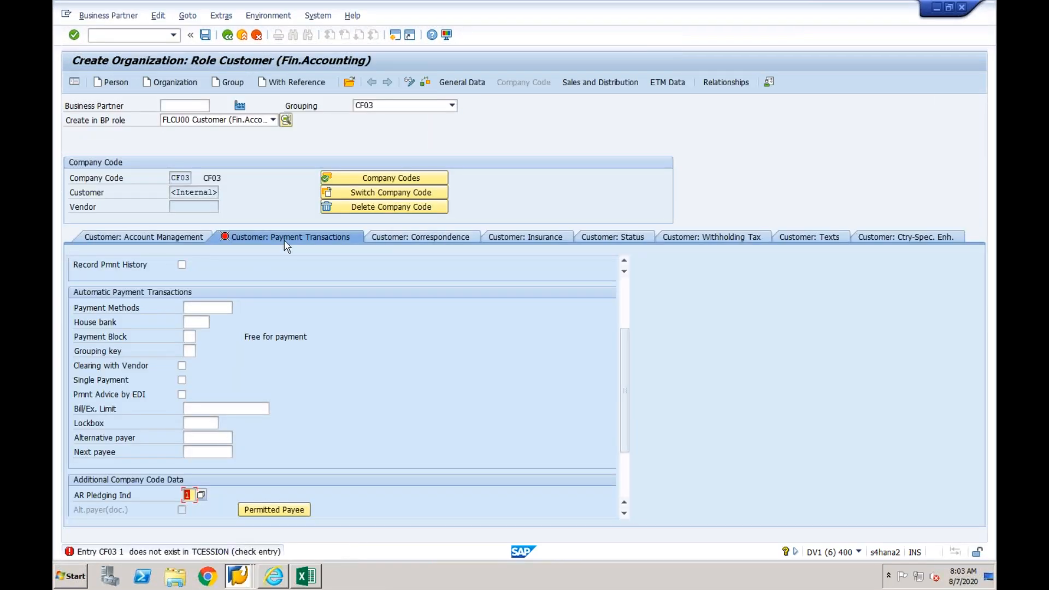
{"action": "left_click", "coordinate": [242, 583]}
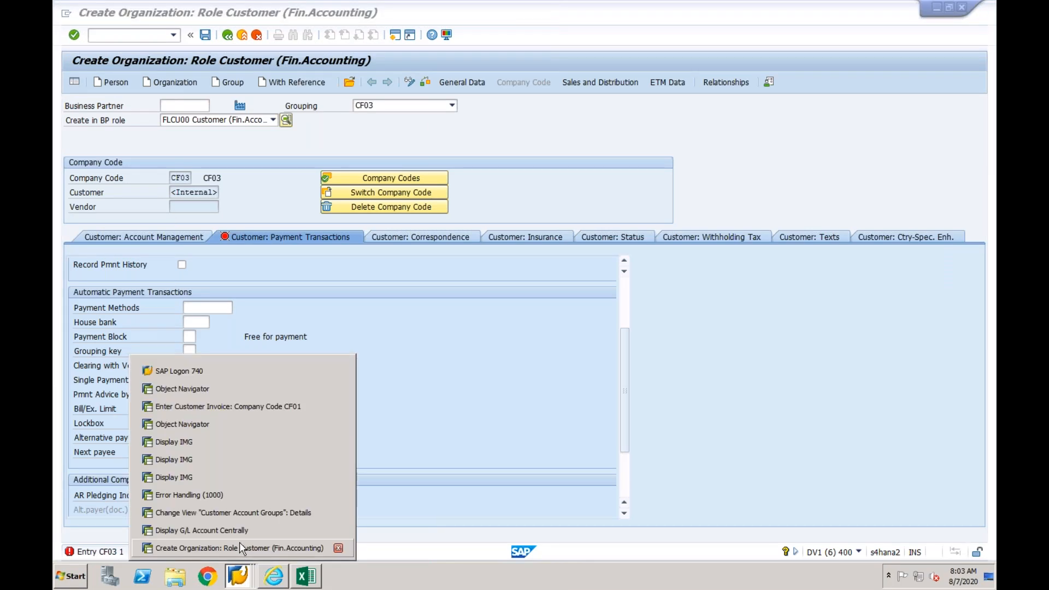
{"action": "left_click", "coordinate": [241, 514]}
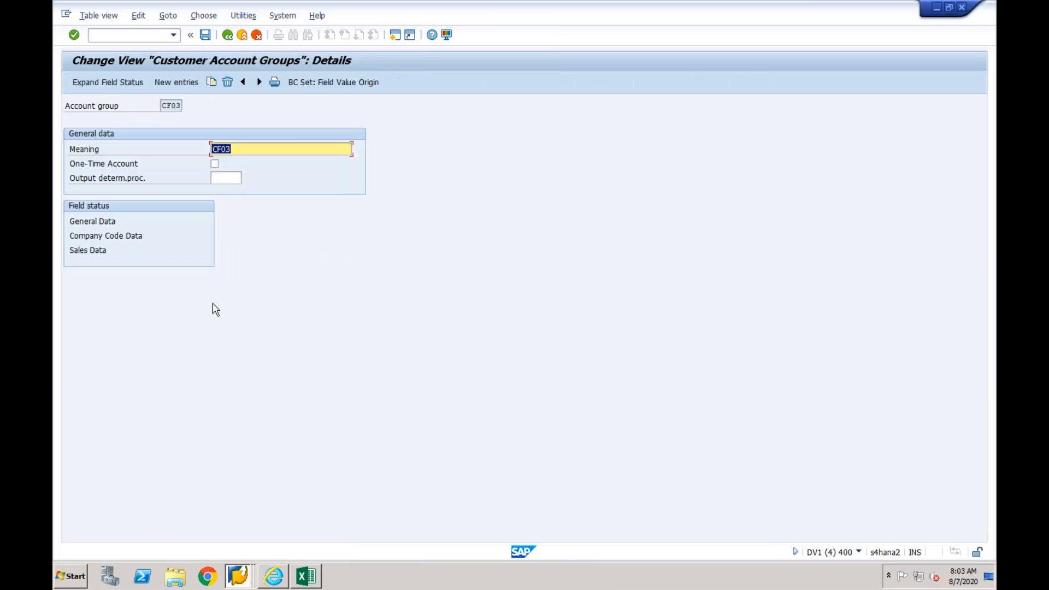
{"action": "double_click", "coordinate": [109, 236]}
{"action": "double_click", "coordinate": [111, 207]}
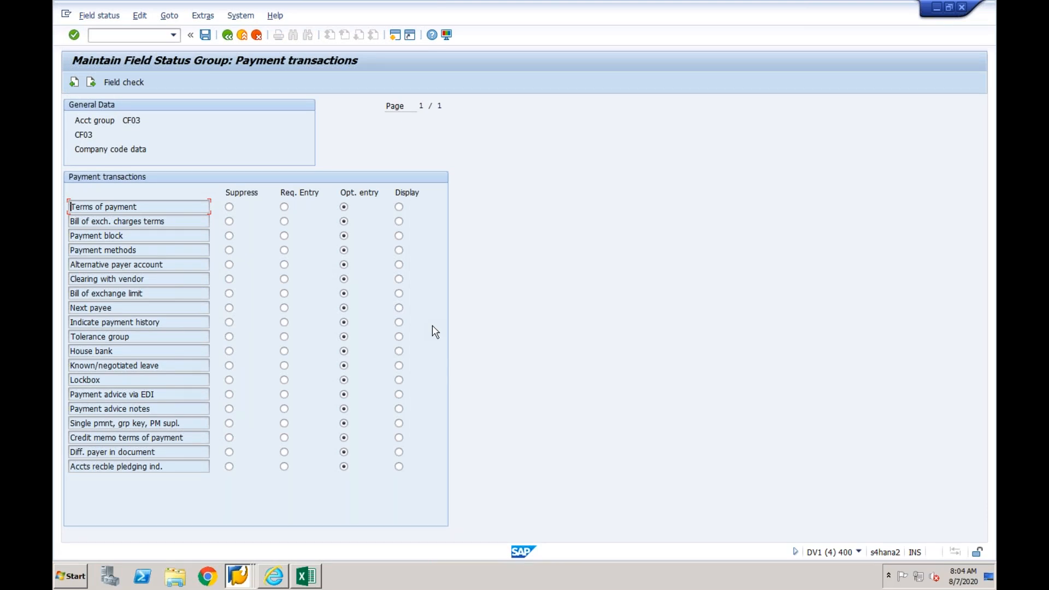
{"action": "left_click", "coordinate": [182, 368]}
{"action": "left_click", "coordinate": [190, 464]}
- Switch to the customer creation session and choose AR pledging indicator 1 from the possible entries for company code 1000
{"action": "left_click", "coordinate": [239, 572]}
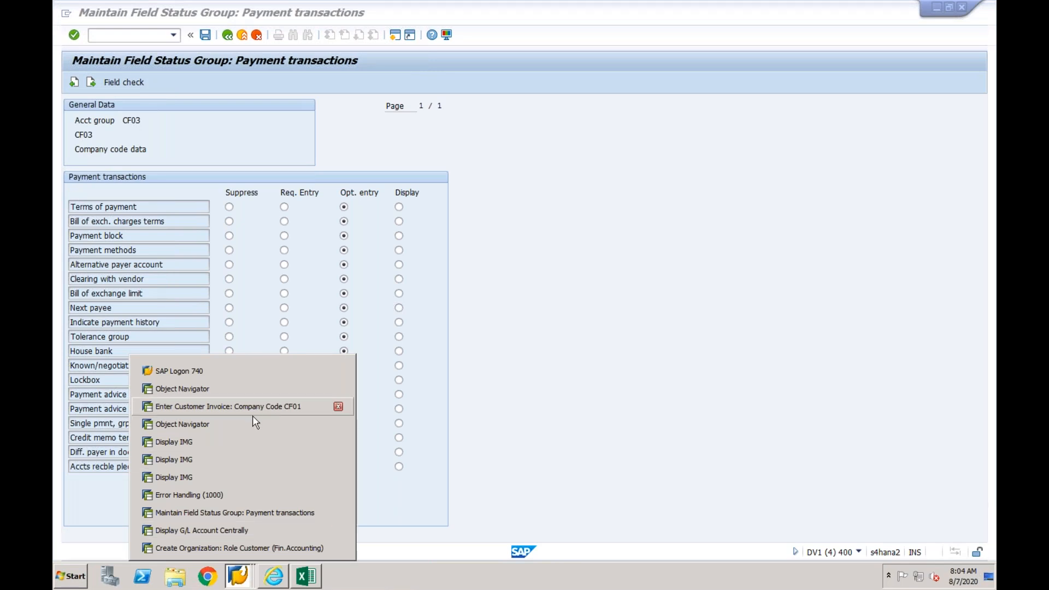
{"action": "left_click", "coordinate": [232, 547]}
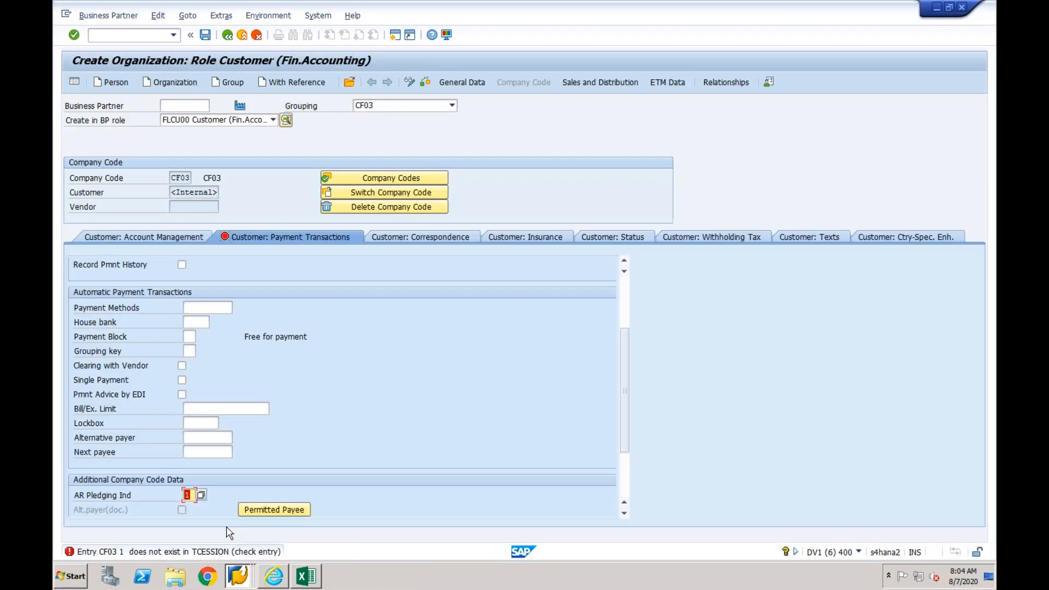
{"action": "left_click", "coordinate": [201, 495]}
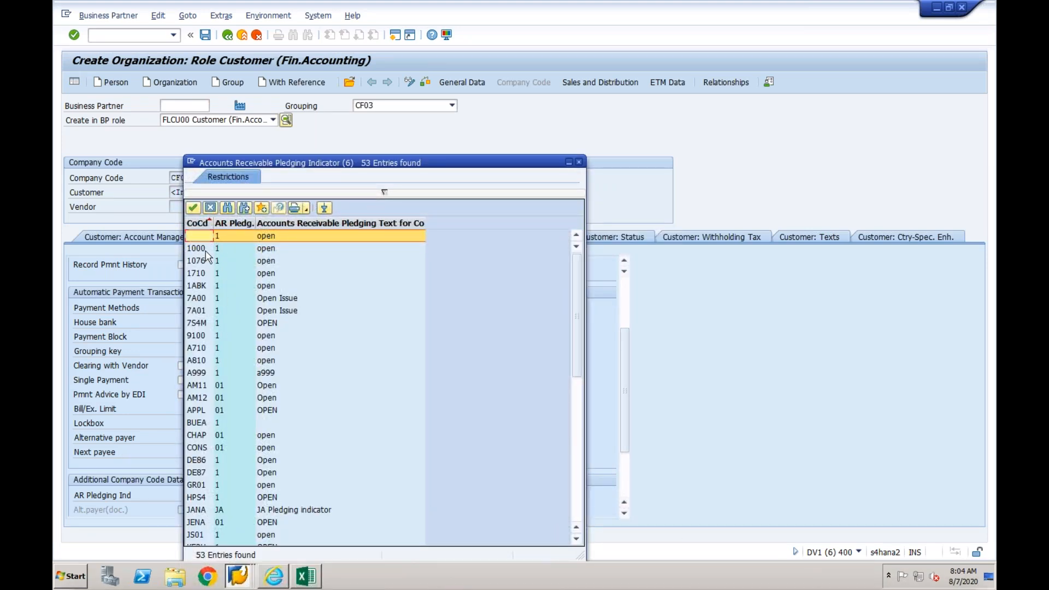
{"action": "double_click", "coordinate": [207, 253]}
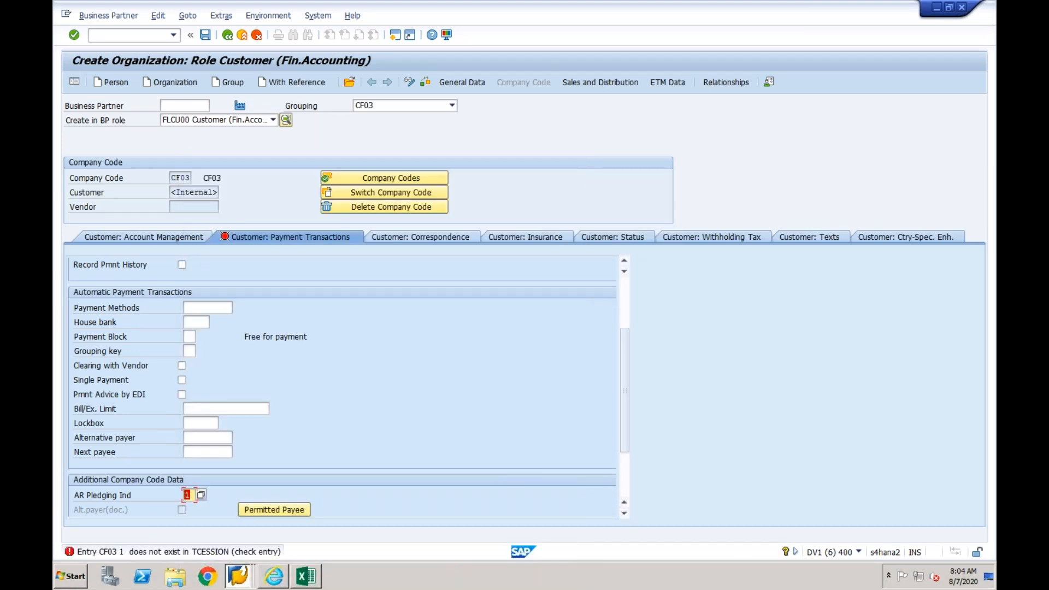
- Read the long text of the TCESSION error and look through the AR pledging indicator list for a company code CF03 entry
{"action": "left_click", "coordinate": [223, 551]}
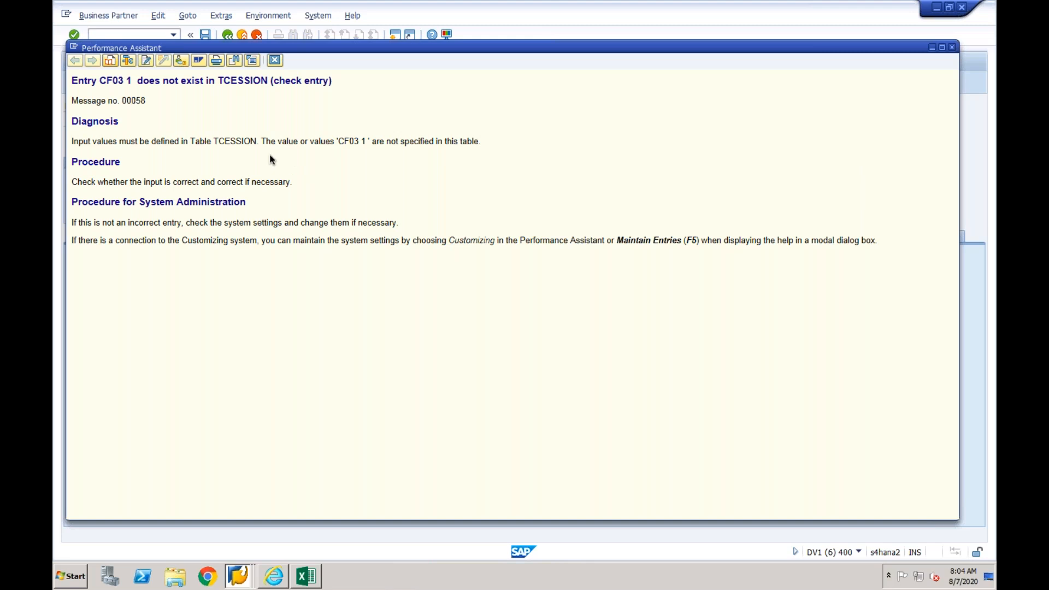
{"action": "left_click", "coordinate": [275, 60]}
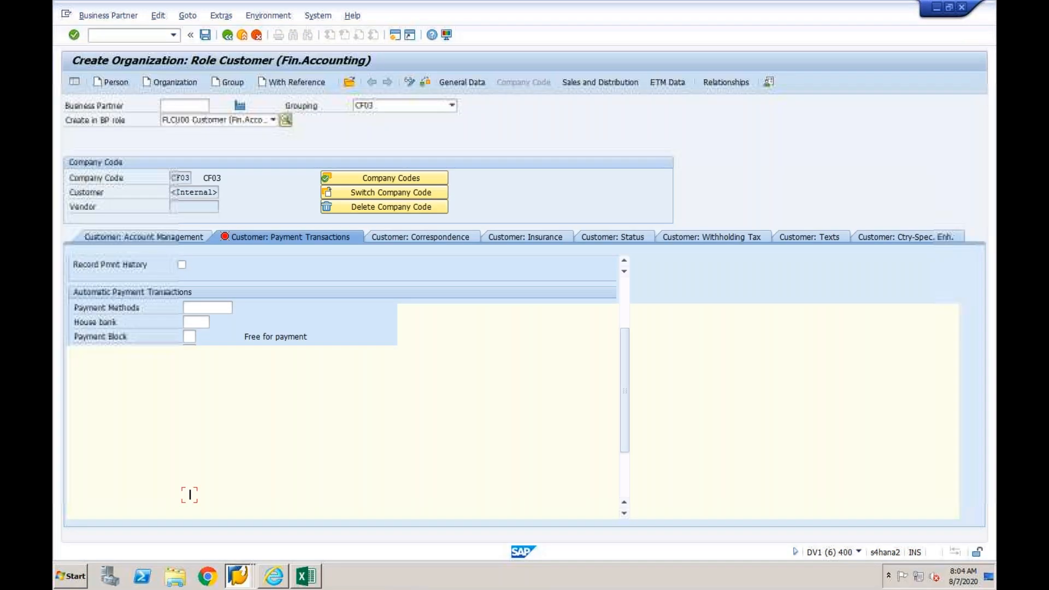
{"action": "left_click", "coordinate": [201, 494]}
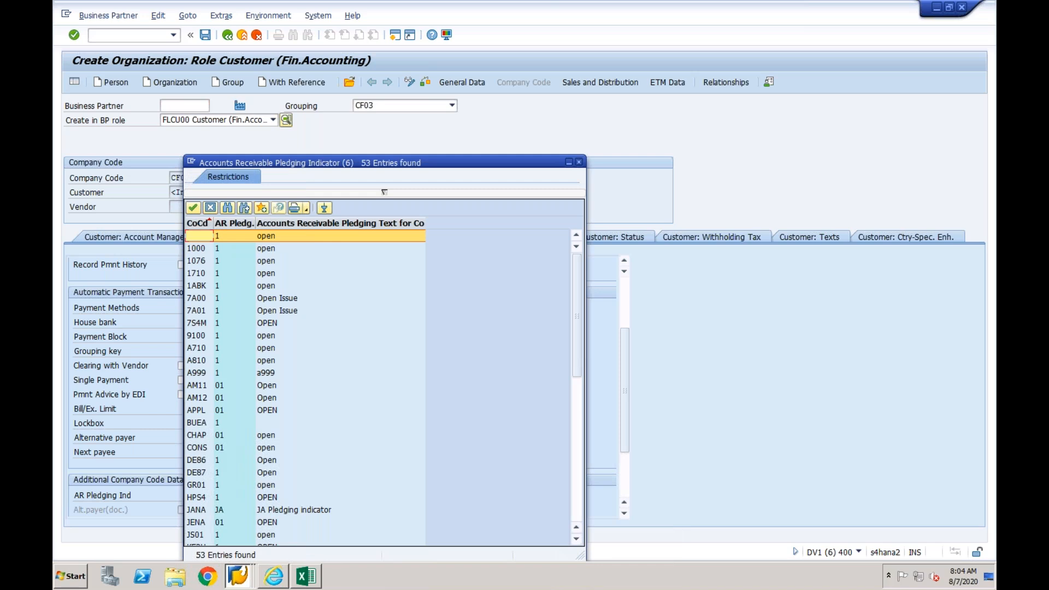
{"action": "left_click", "coordinate": [579, 454]}
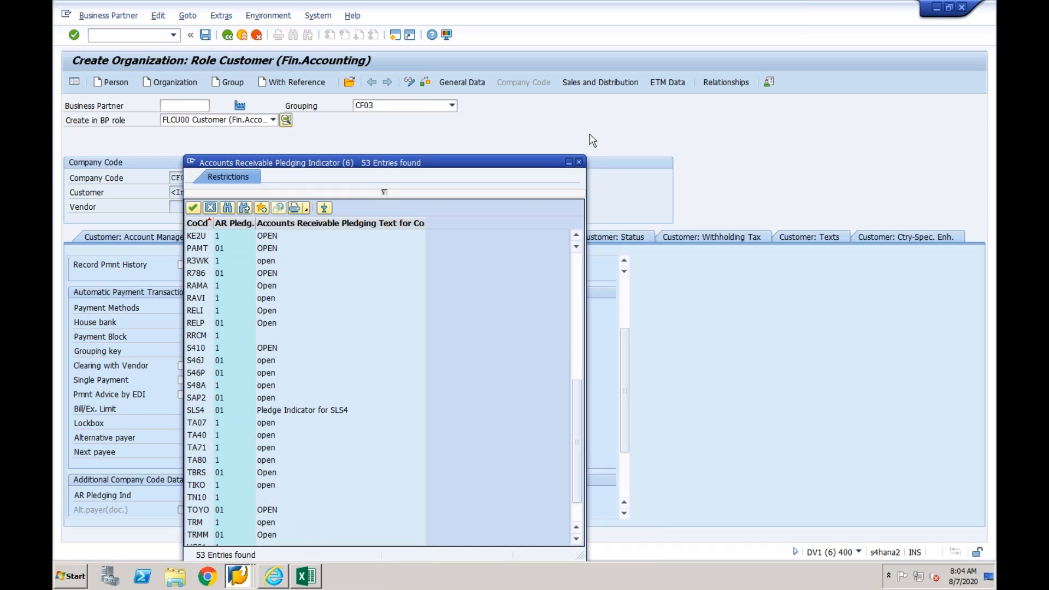
{"action": "left_click", "coordinate": [578, 163]}
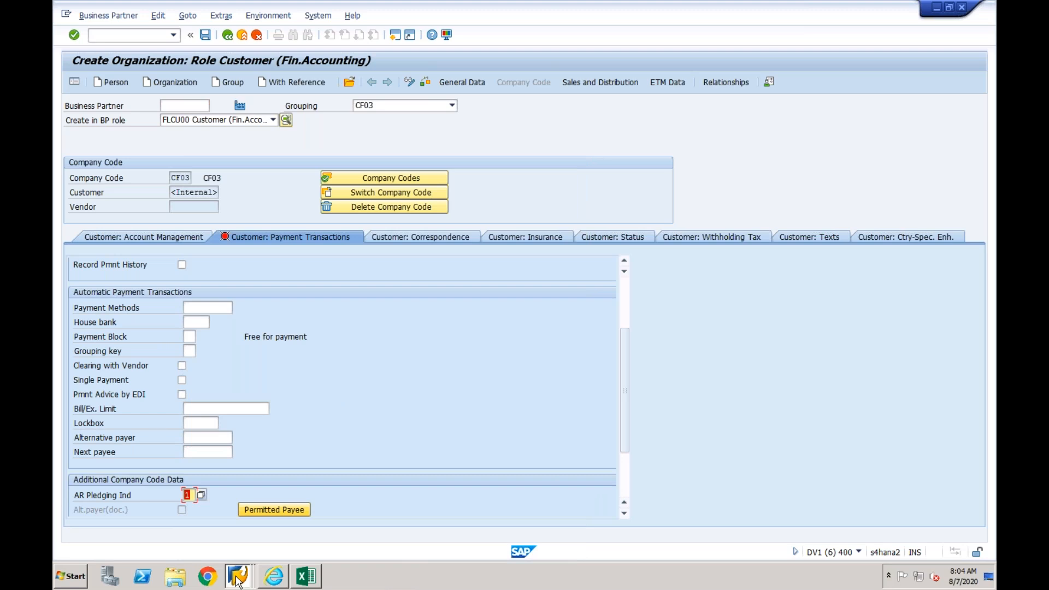
- Switch to a Display IMG session, search the structure for "pledging" and open Define Accounts Receivable Pledging Indicator
{"action": "left_click", "coordinate": [238, 575]}
{"action": "left_click", "coordinate": [232, 476]}
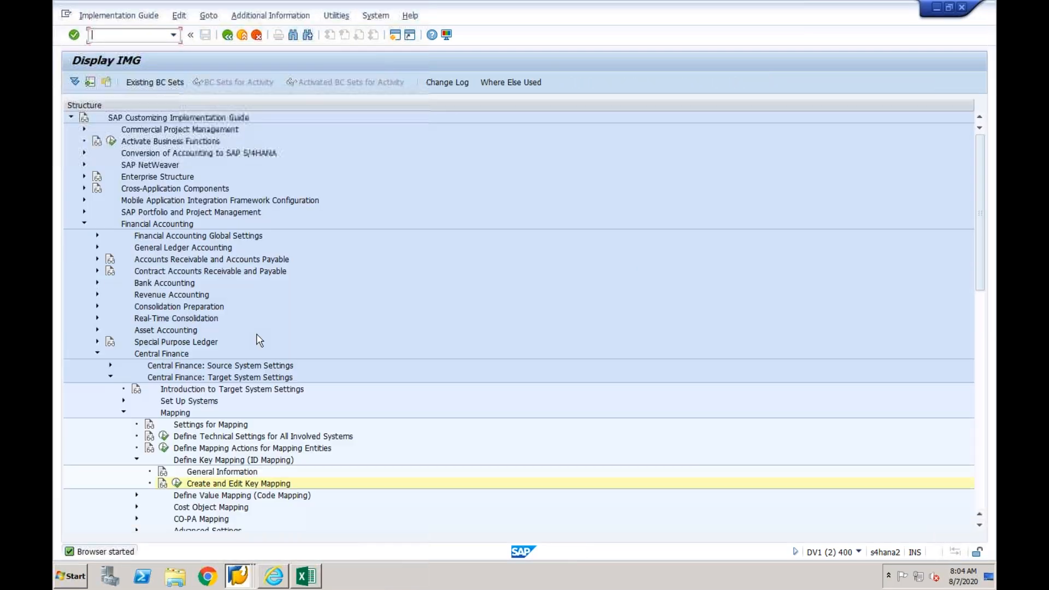
{"action": "key", "text": "ctrl+f"}
{"action": "type", "text": "pledging"}
{"action": "key", "text": "Return"}
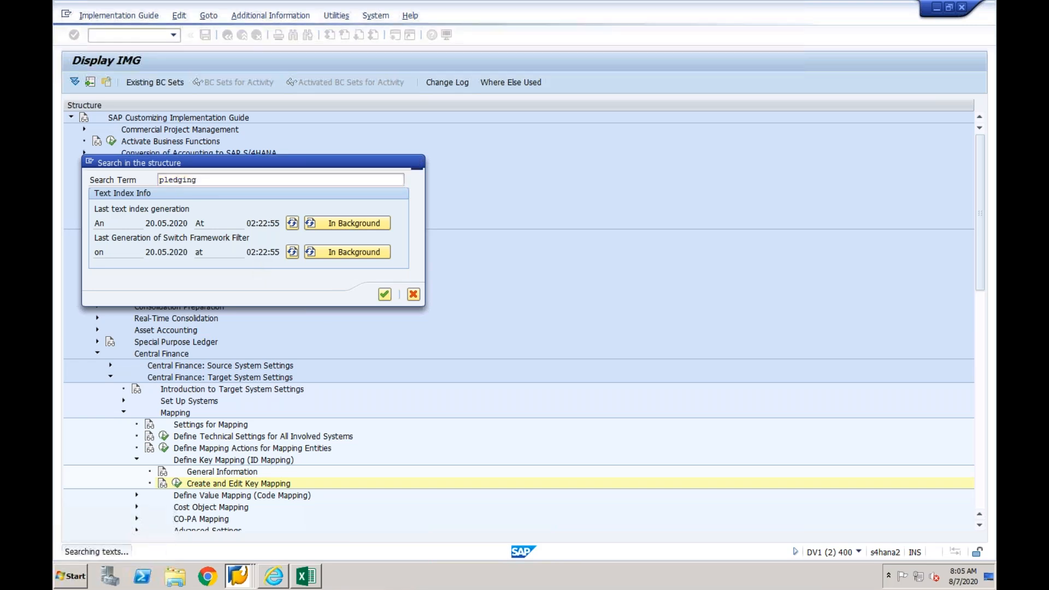
{"action": "double_click", "coordinate": [251, 195]}
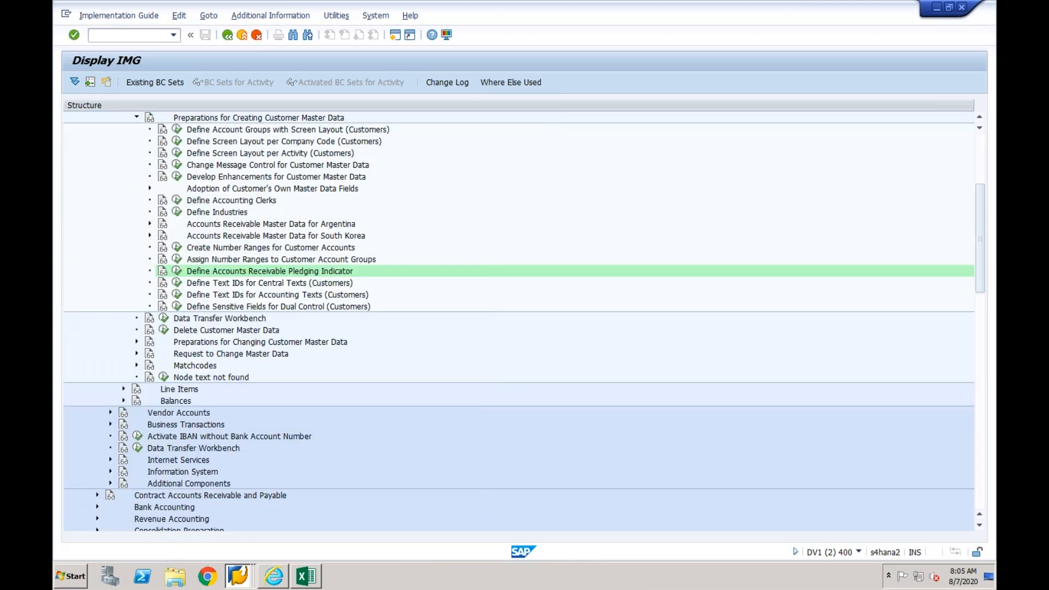
{"action": "left_click", "coordinate": [177, 271]}
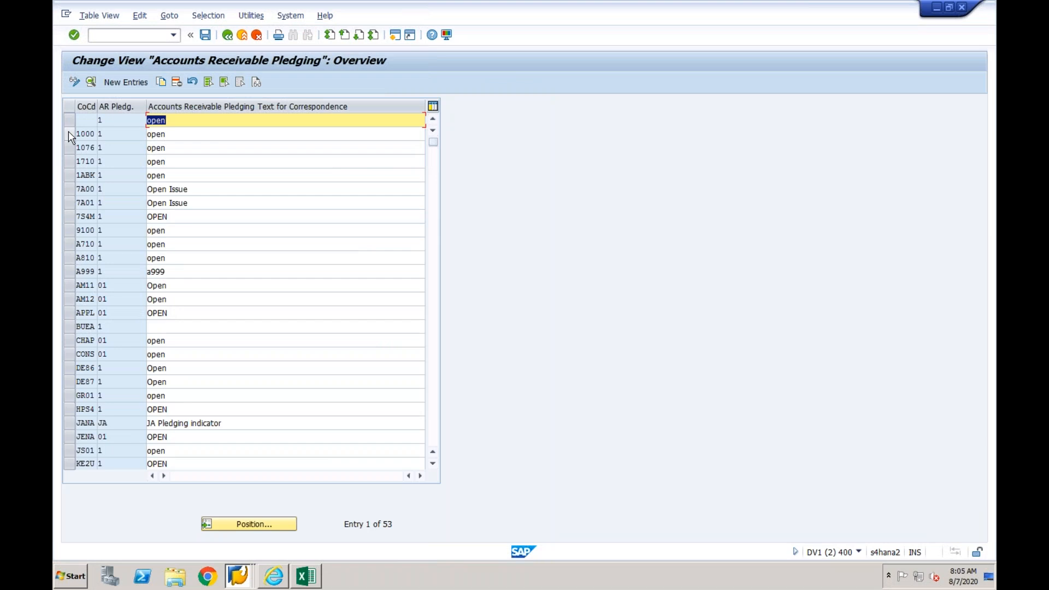
- Copy company code 1000's AR pledging indicator entry to company code CF03, save it and leave the IMG
{"action": "left_click", "coordinate": [83, 134]}
{"action": "left_click", "coordinate": [160, 81]}
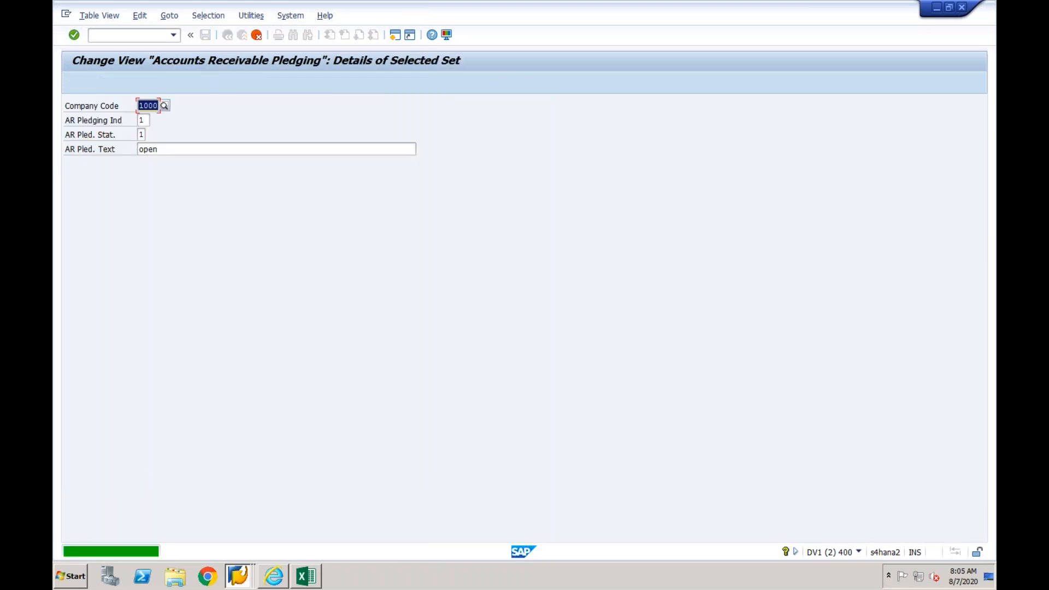
{"action": "type", "text": "CF03"}
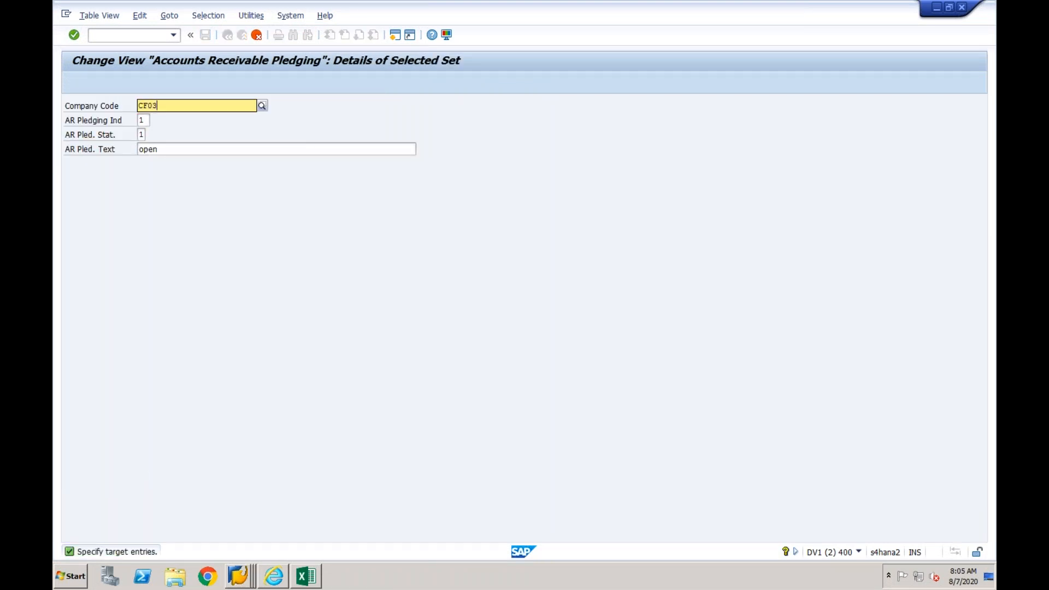
{"action": "key", "text": "Return"}
{"action": "left_click", "coordinate": [205, 35]}
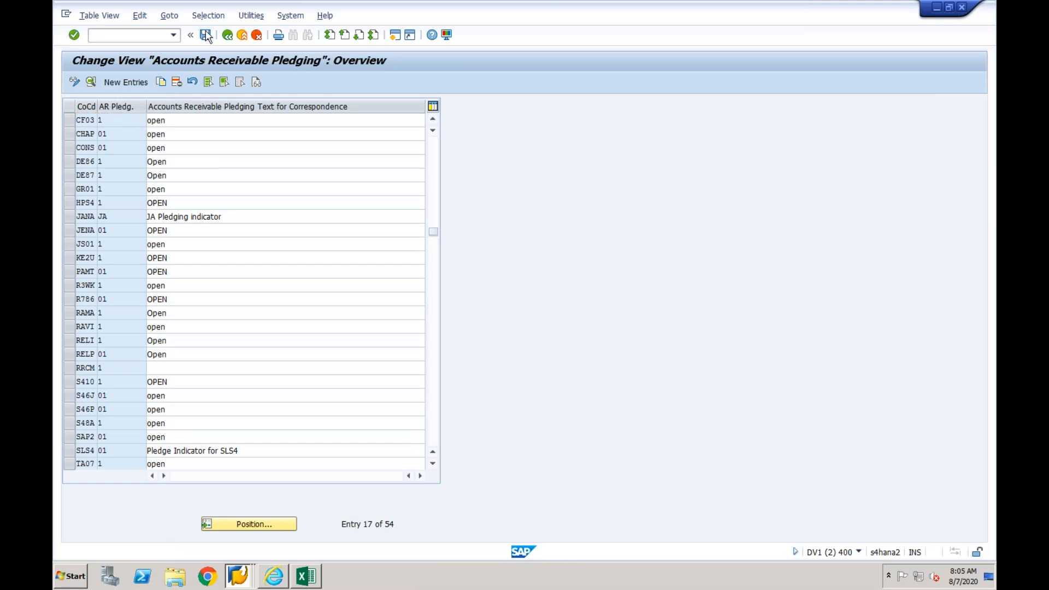
{"action": "left_click", "coordinate": [246, 222]}
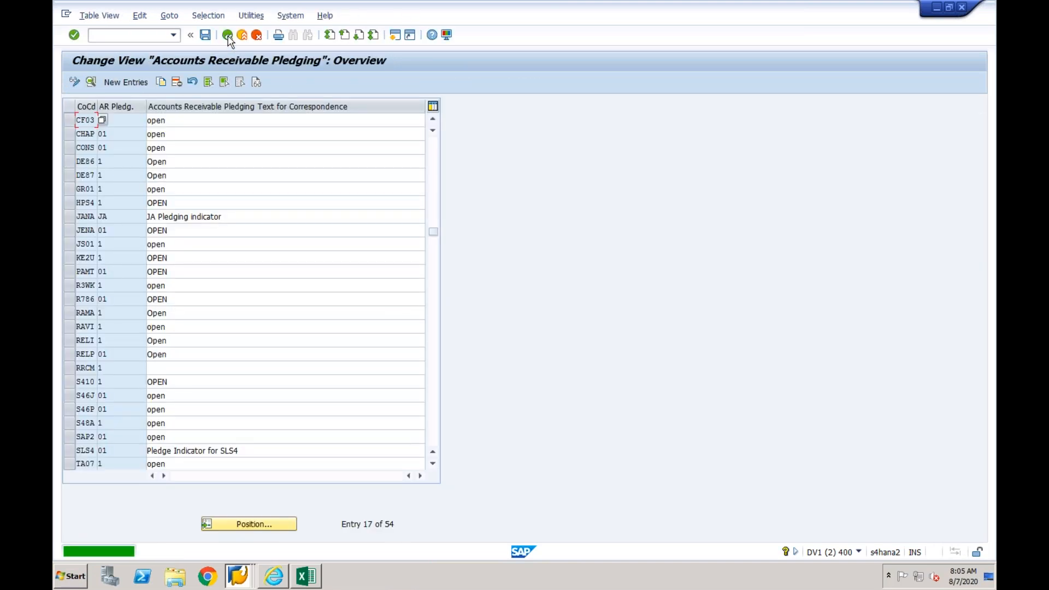
{"action": "left_click", "coordinate": [227, 35]}
{"action": "left_click", "coordinate": [227, 35]}
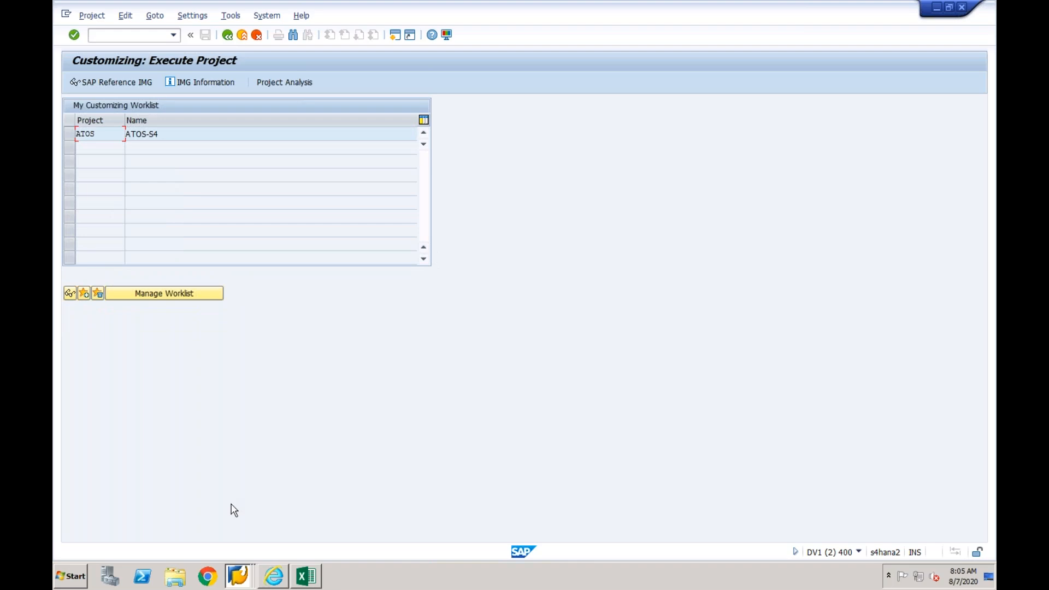
- Return to the customer creation session, try to save the new CF03 customer and abandon the creation
{"action": "left_click", "coordinate": [239, 578]}
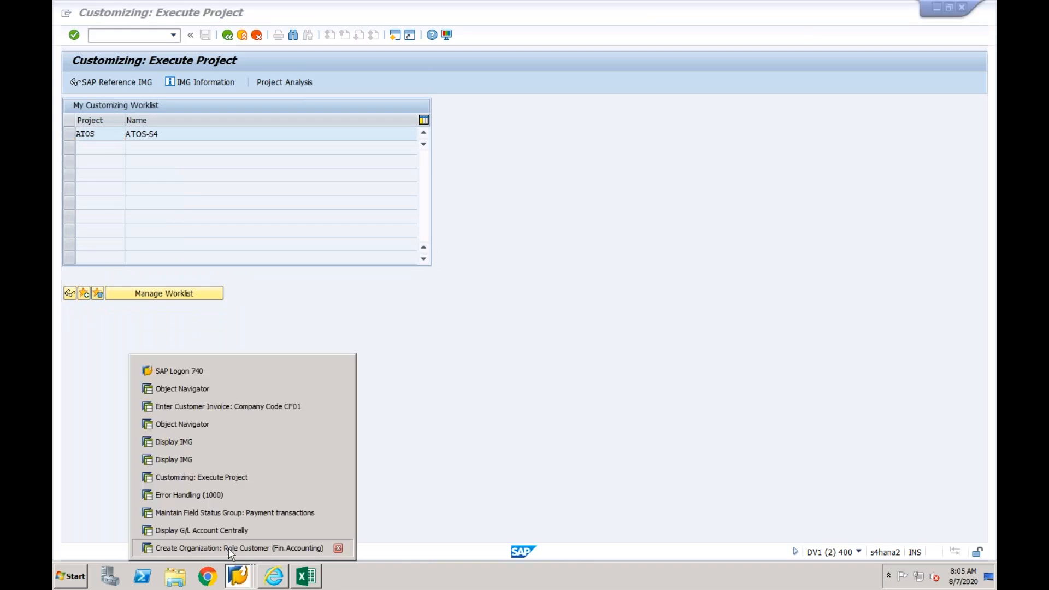
{"action": "left_click", "coordinate": [229, 548]}
{"action": "left_click", "coordinate": [206, 36]}
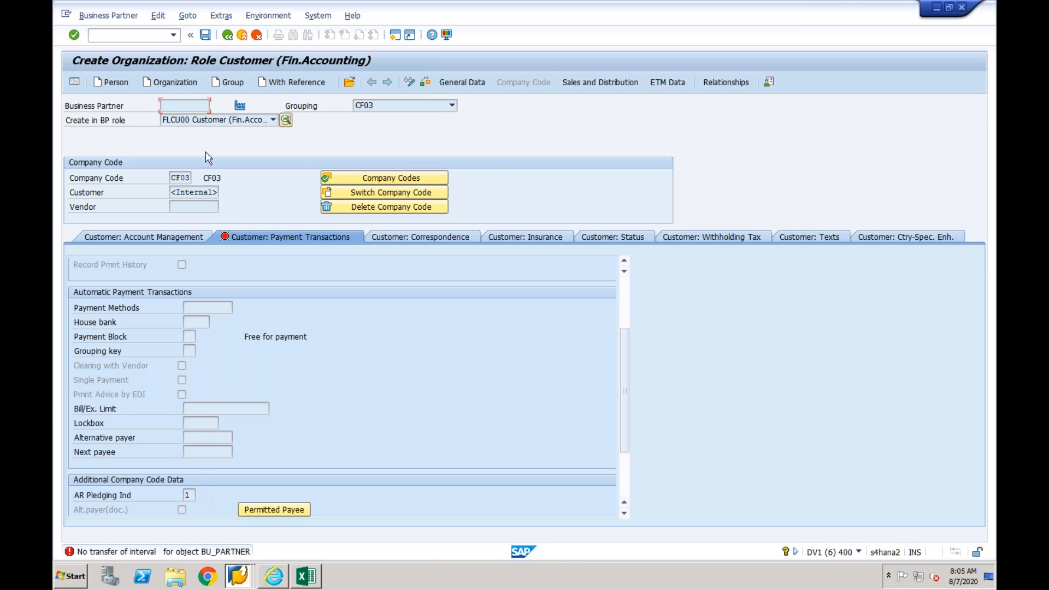
{"action": "type", "text": "/n"}
{"action": "key", "text": "Return"}
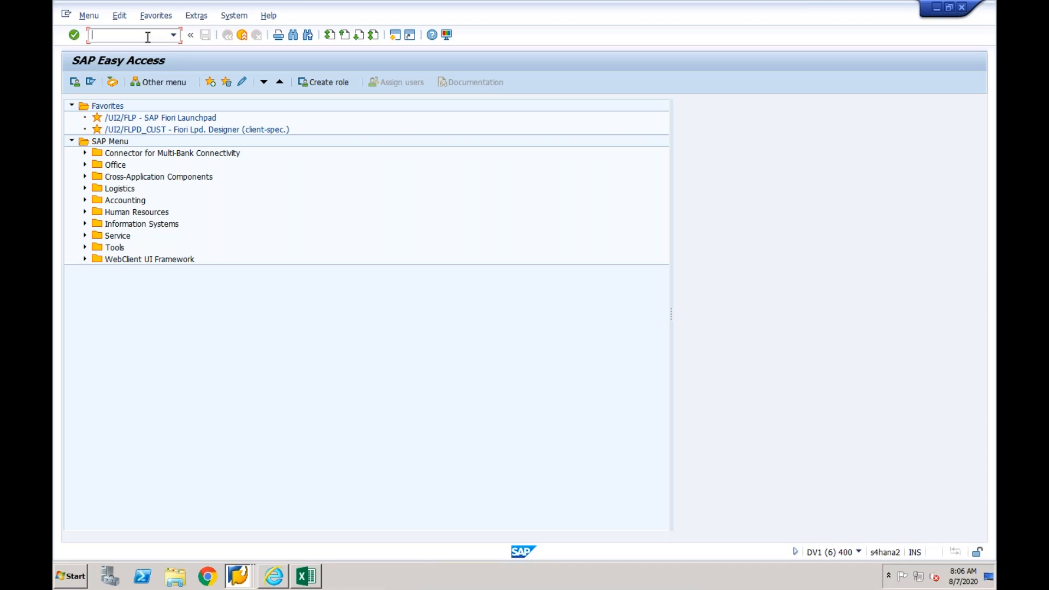
- Start business partner maintenance with transaction BP and set the find criterion to Customer Number
{"action": "type", "text": "/nbp"}
{"action": "key", "text": "Return"}
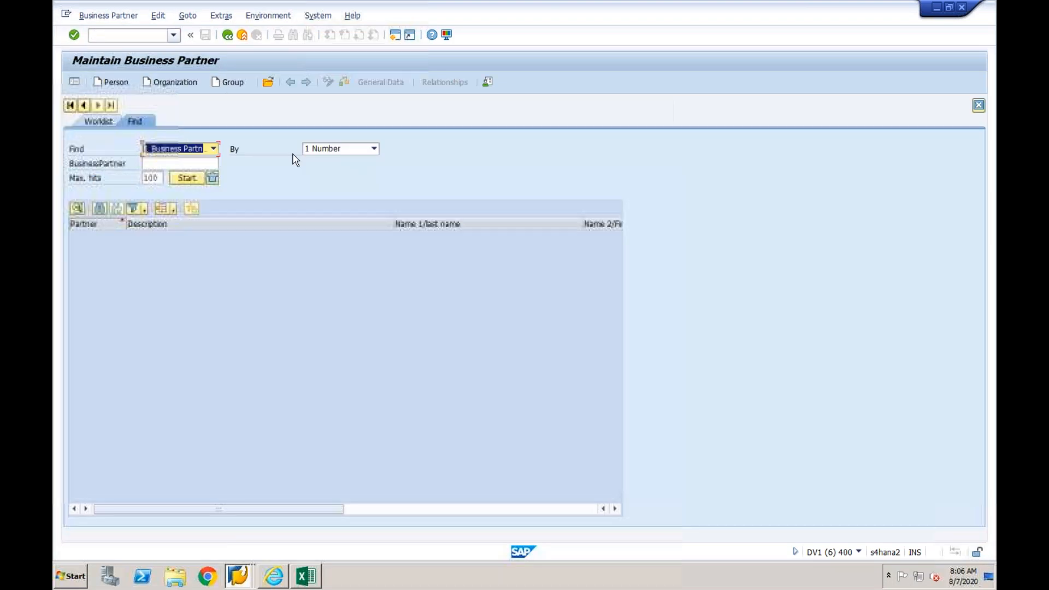
{"action": "left_click", "coordinate": [336, 149]}
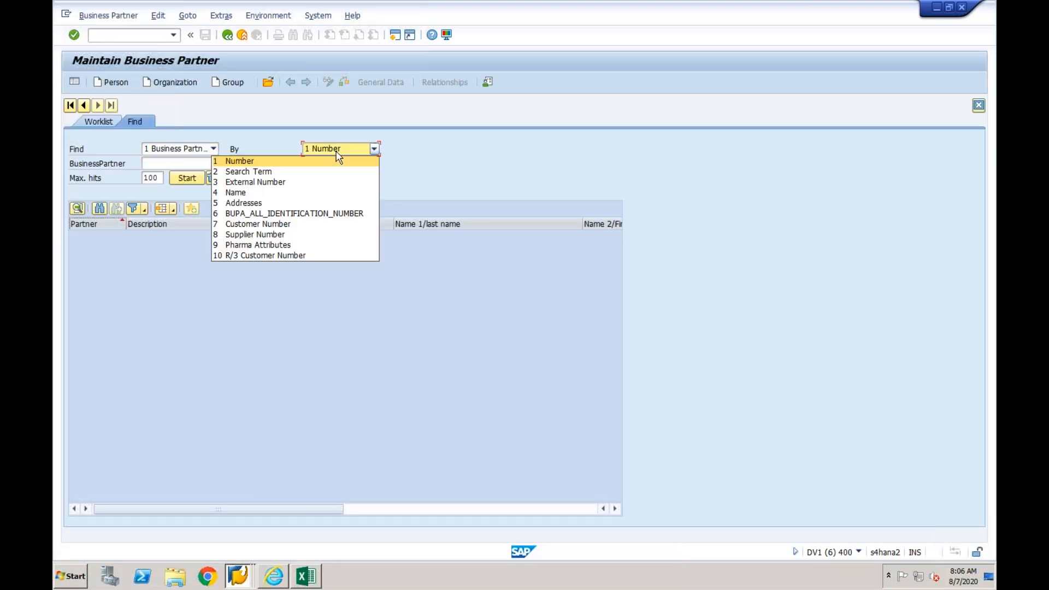
{"action": "left_click", "coordinate": [290, 224]}
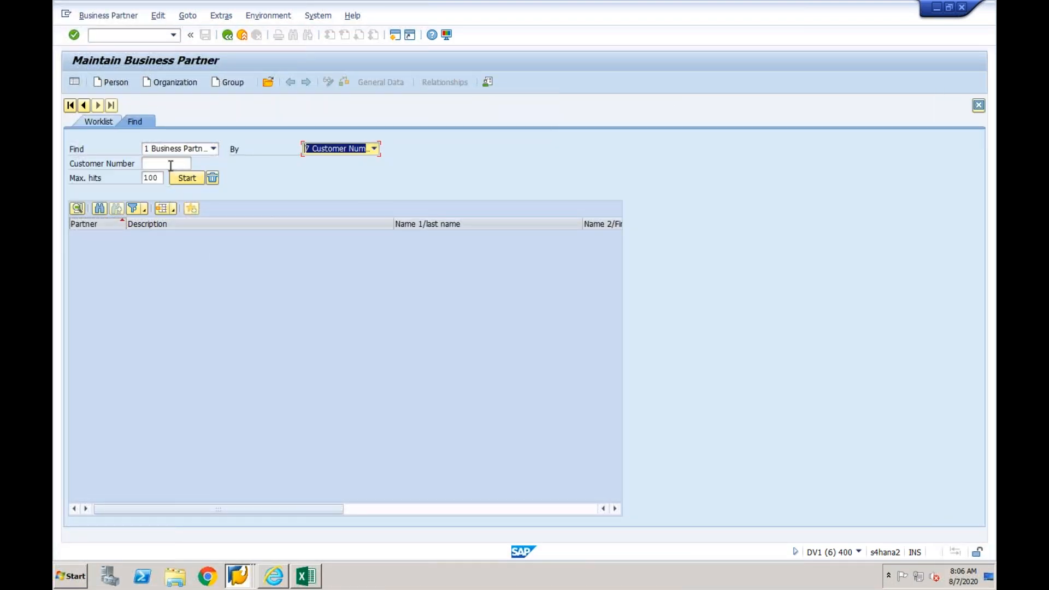
- Look up customers by company code with the company code restriction cleared, and select Customer 1 in Mumbai
{"action": "left_click", "coordinate": [170, 165]}
{"action": "left_click", "coordinate": [195, 164]}
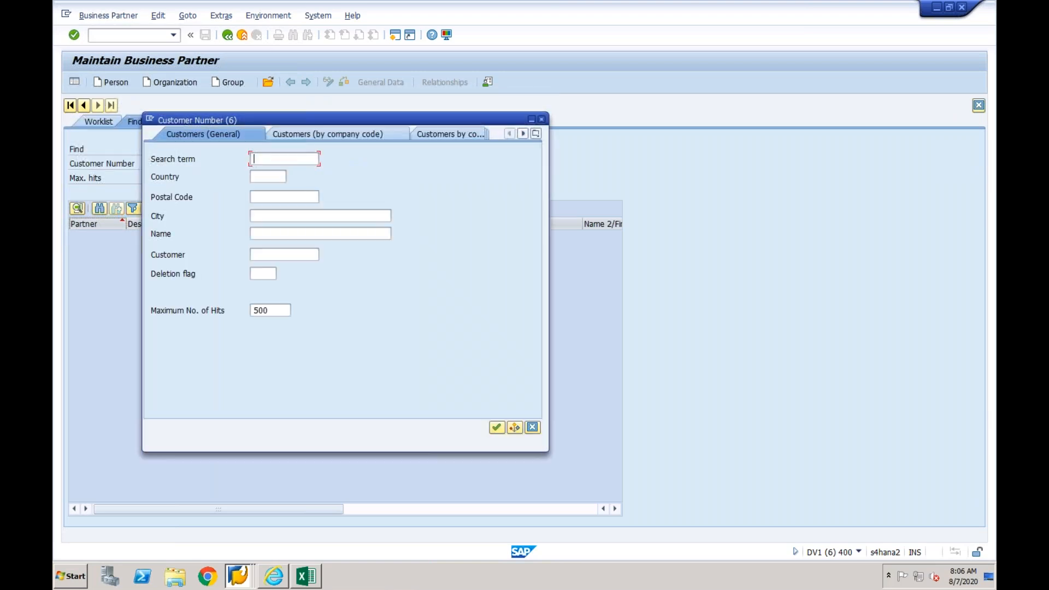
{"action": "left_click", "coordinate": [307, 133]}
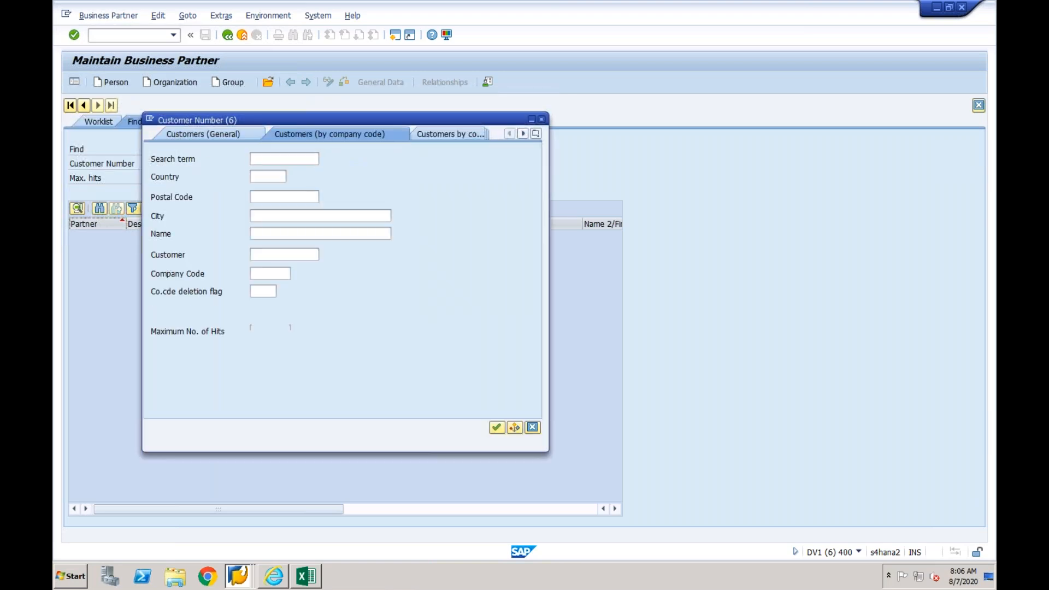
{"action": "left_click_drag", "start_coordinate": [276, 274], "coordinate": [250, 274]}
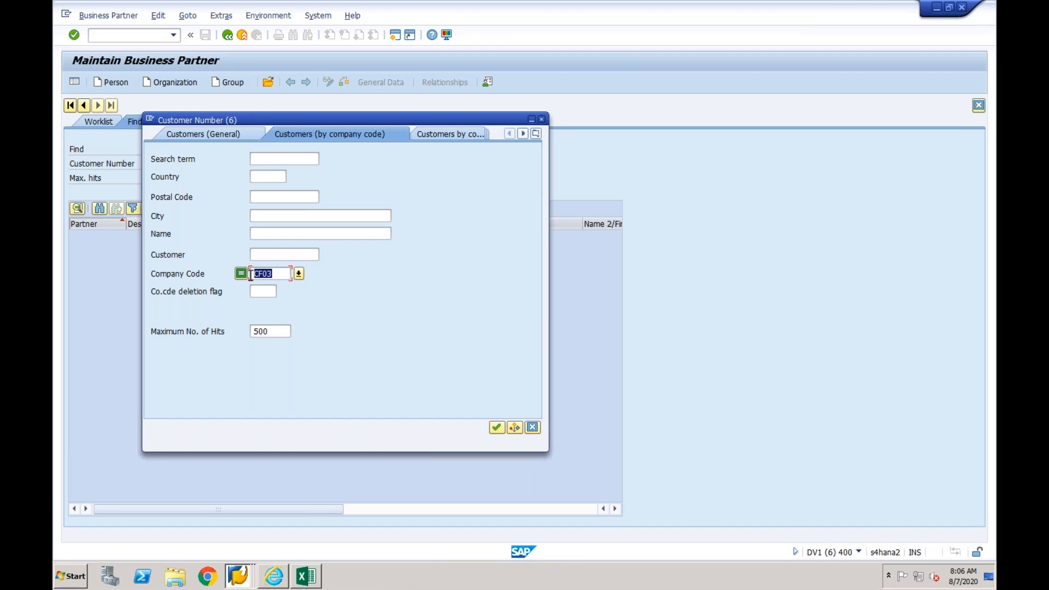
{"action": "key", "text": "Delete"}
{"action": "key", "text": "Return"}
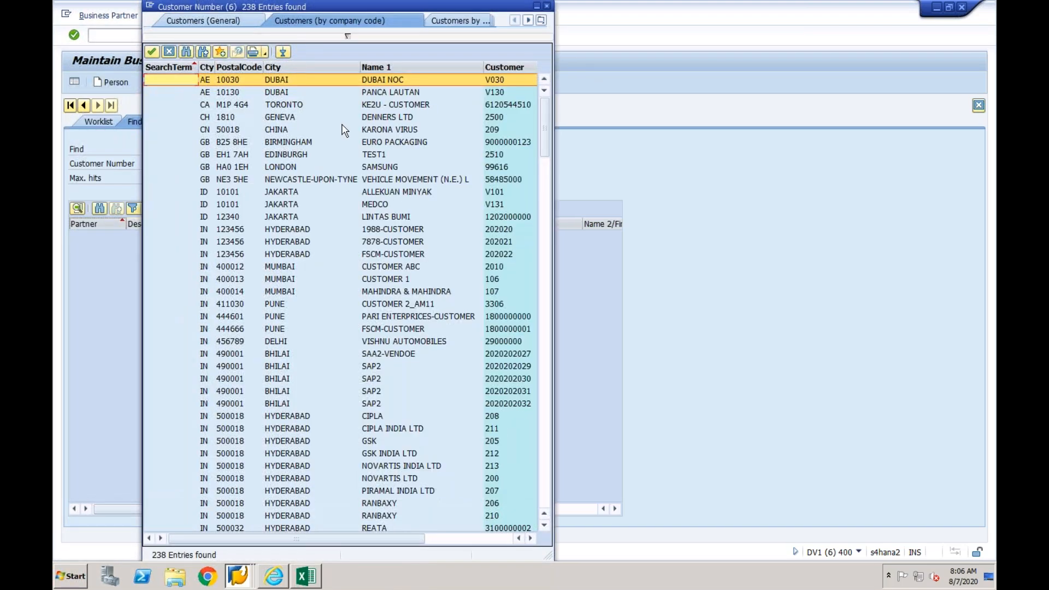
{"action": "double_click", "coordinate": [313, 283]}
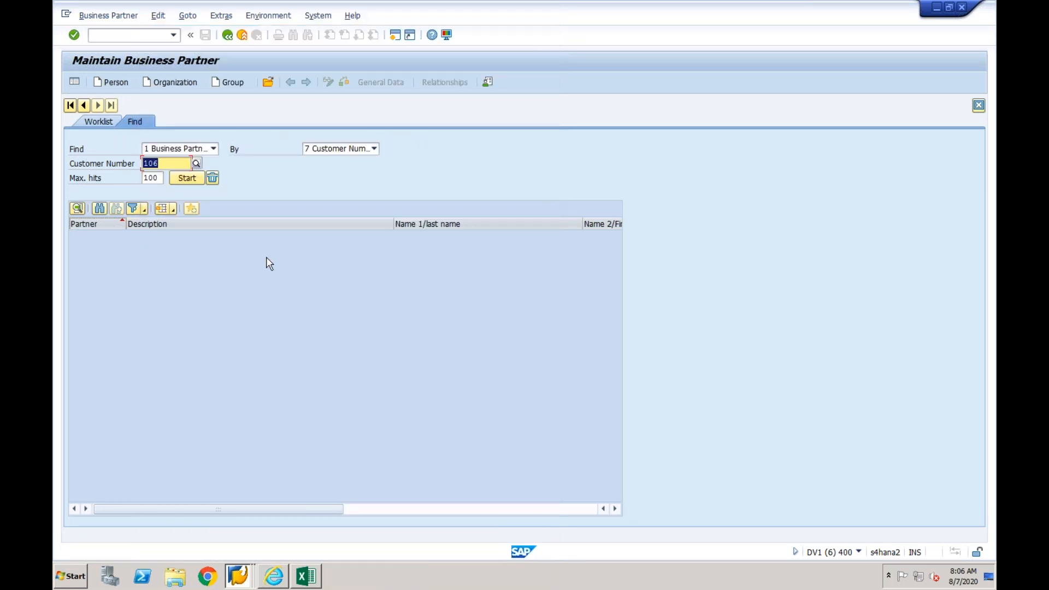
- Run the search, open the business partner found for Customer 1 and switch it to change mode
{"action": "key", "text": "Return"}
{"action": "double_click", "coordinate": [204, 236]}
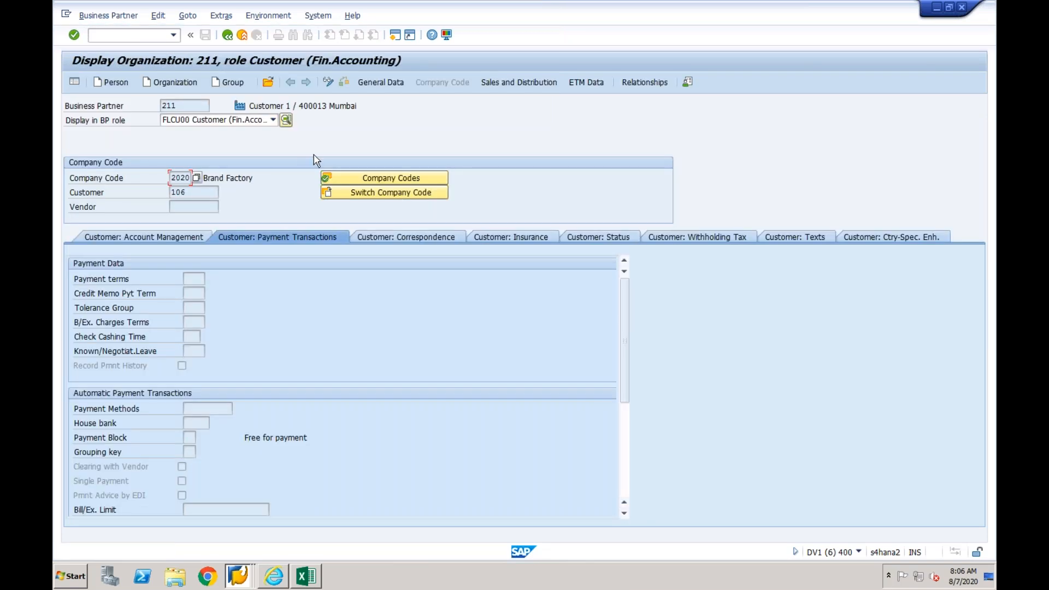
{"action": "left_click", "coordinate": [327, 82]}
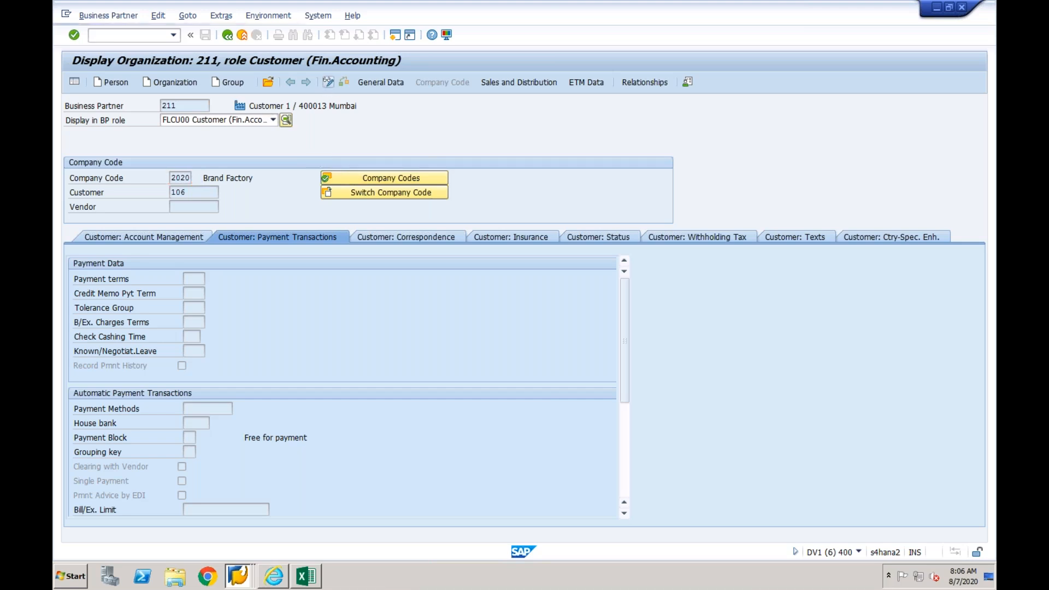
- Add company code CF03 to the business partner with the customer option and adopt it
{"action": "left_click", "coordinate": [379, 180]}
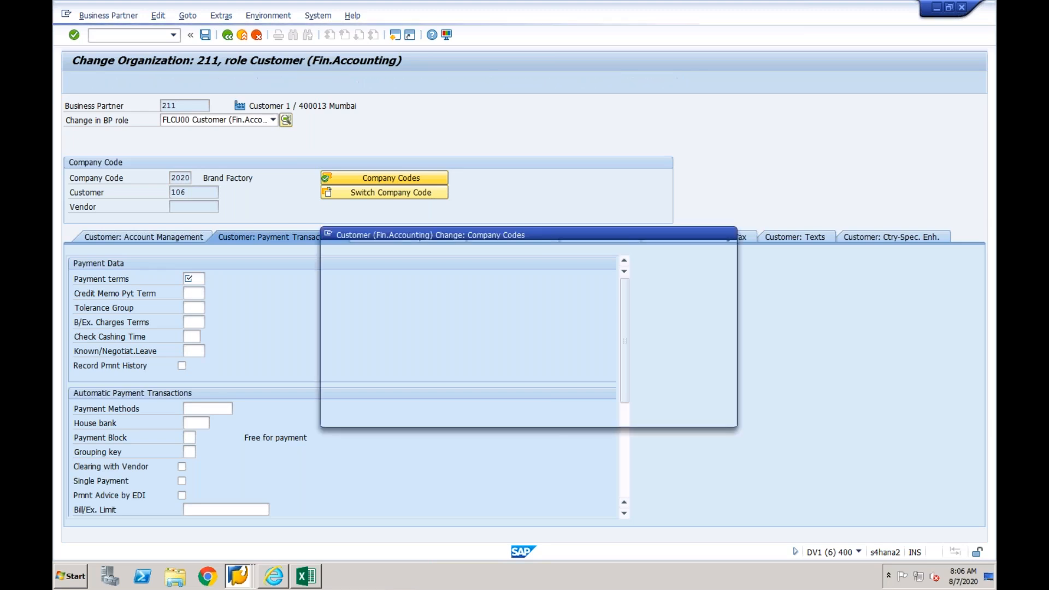
{"action": "left_click", "coordinate": [440, 381]}
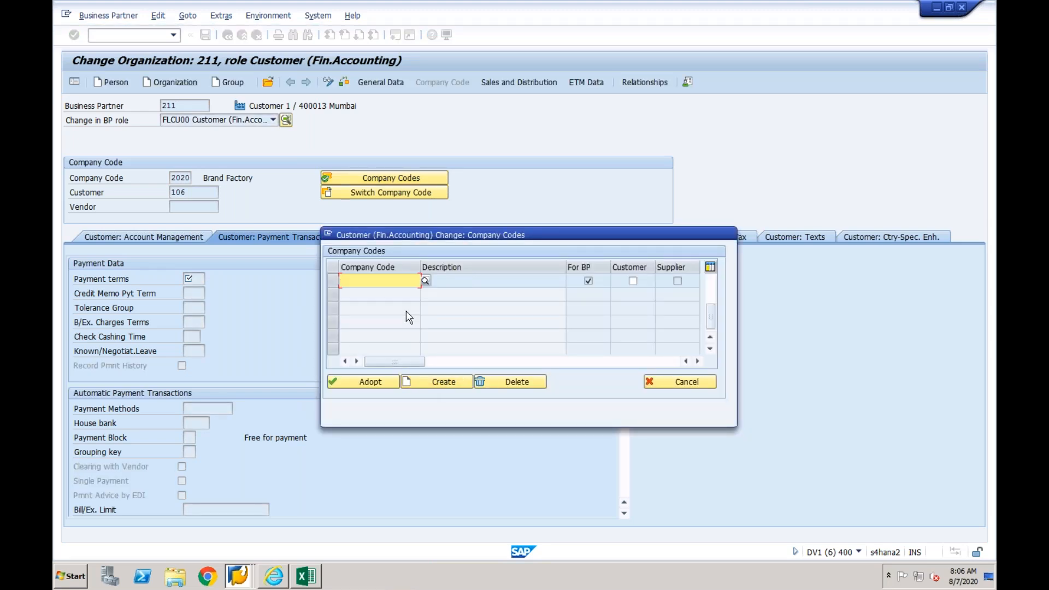
{"action": "type", "text": "CF03"}
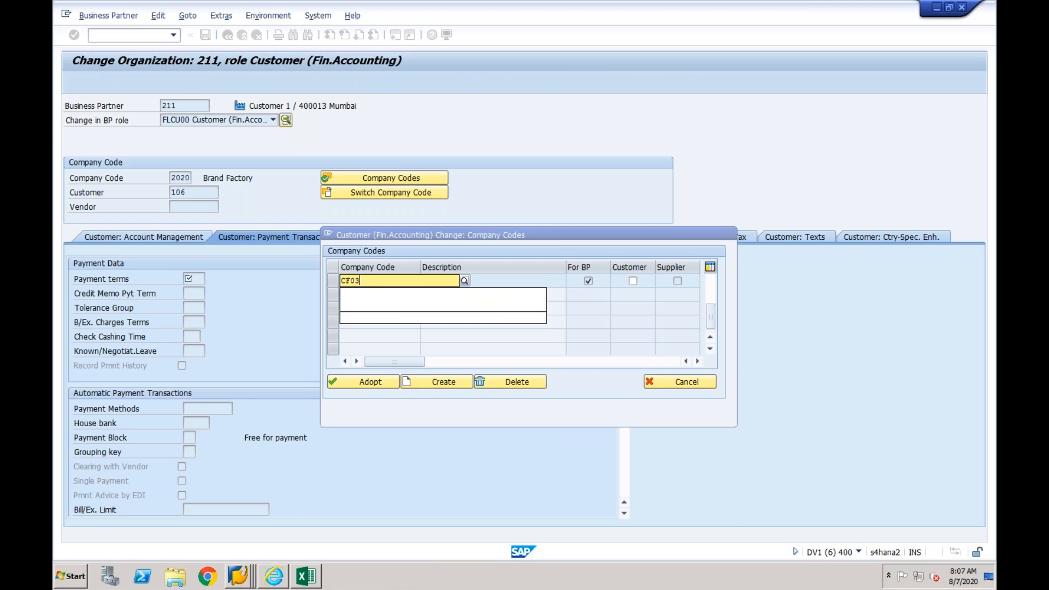
{"action": "left_click", "coordinate": [632, 281]}
{"action": "left_click", "coordinate": [383, 382]}
- Set the AR pledging indicator to 1 in the customer's payment transactions for company code CF03
{"action": "key", "text": "BackSpace"}
{"action": "key", "text": "Down"}
{"action": "key", "text": "Return"}
{"action": "key", "text": "Return"}
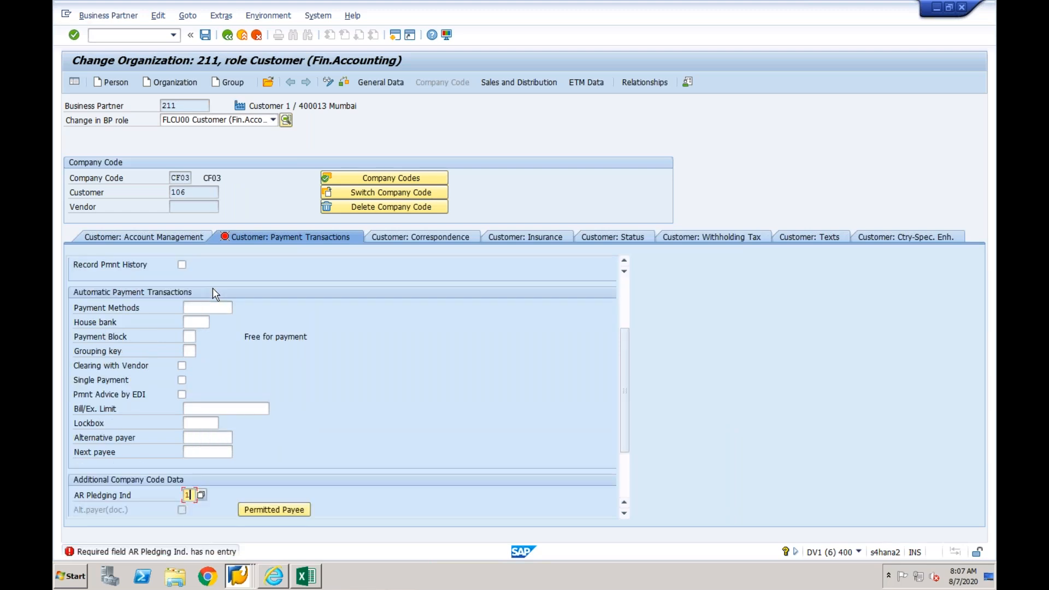
- Complete the customer's CF03 data with AR pledging indicator 1, reconciliation account 200004 and sort key 001 (Posting date), and save
{"action": "type", "text": "1"}
{"action": "key", "text": "Return"}
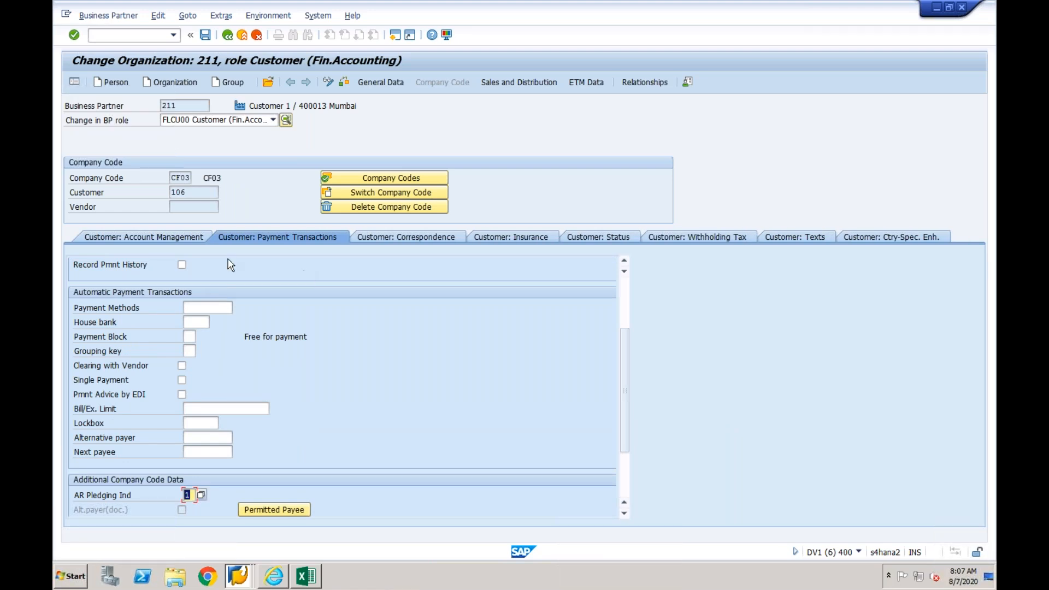
{"action": "left_click", "coordinate": [178, 235]}
{"action": "type", "text": "200004"}
{"action": "left_click", "coordinate": [192, 307]}
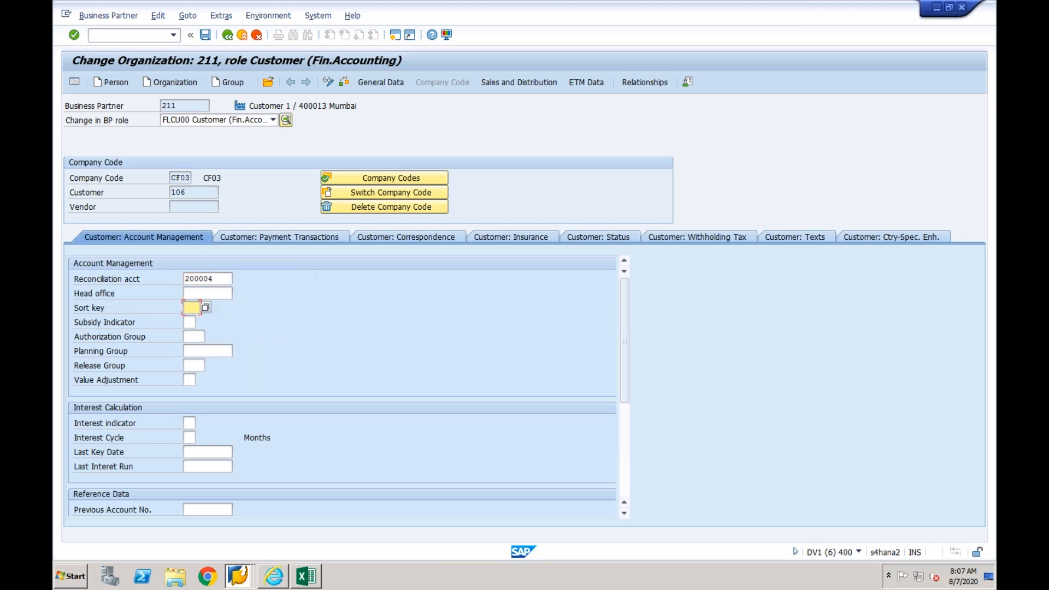
{"action": "left_click", "coordinate": [205, 307]}
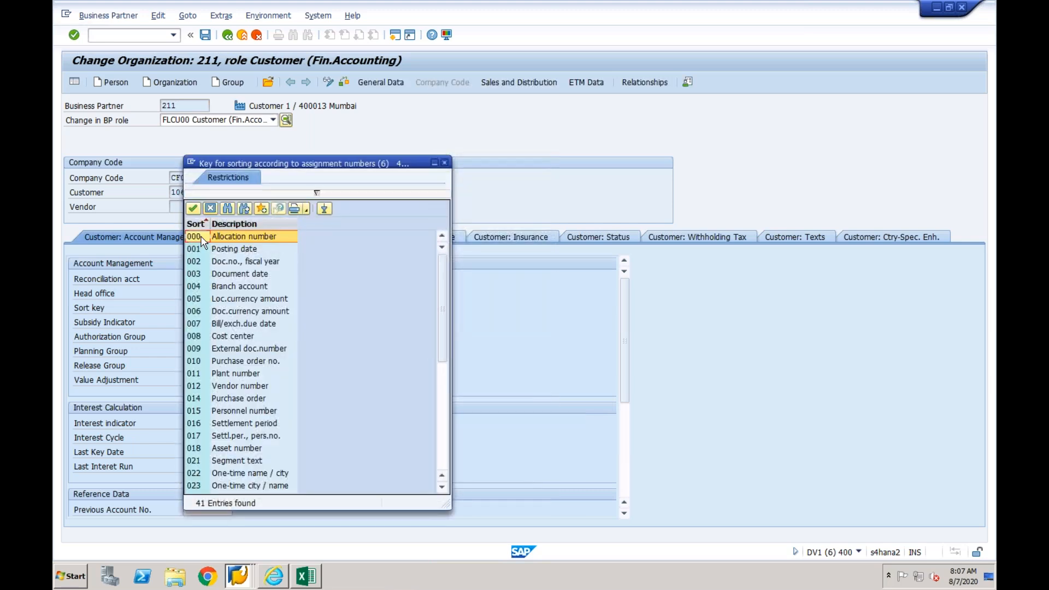
{"action": "double_click", "coordinate": [194, 249]}
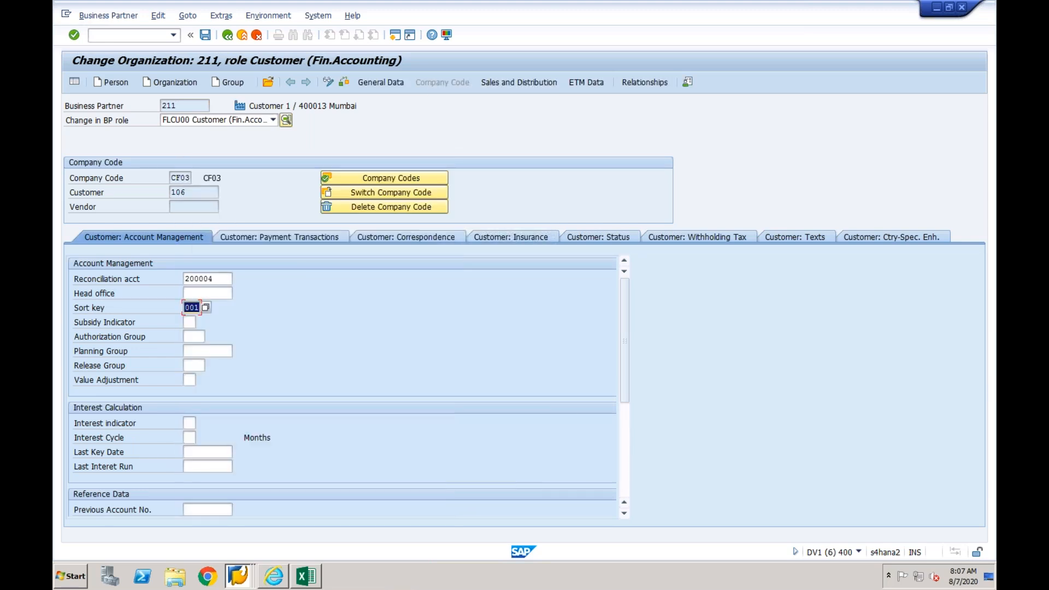
{"action": "left_click", "coordinate": [205, 36]}
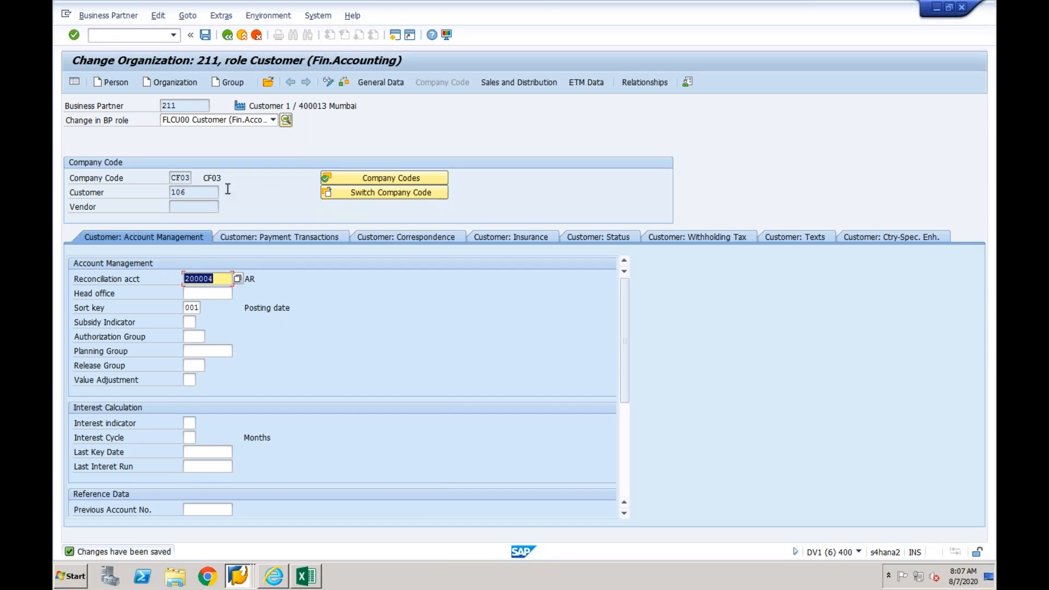
- Try to change the business object type from Supplier to Customer on the key mapping page open in Internet Explorer, and close that page
{"action": "left_click_drag", "start_coordinate": [191, 193], "coordinate": [174, 192]}
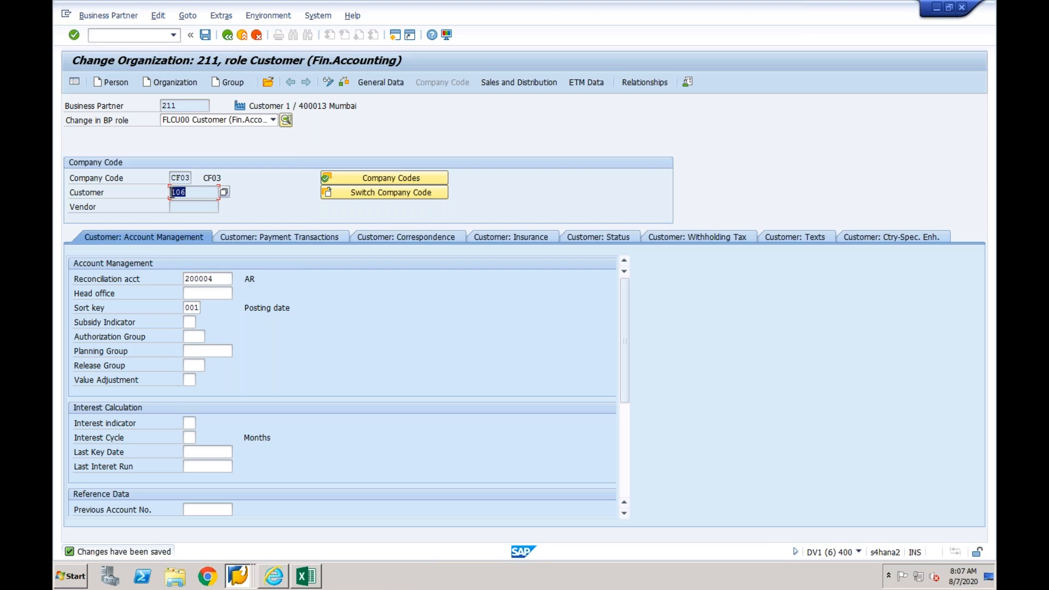
{"action": "left_click", "coordinate": [276, 577]}
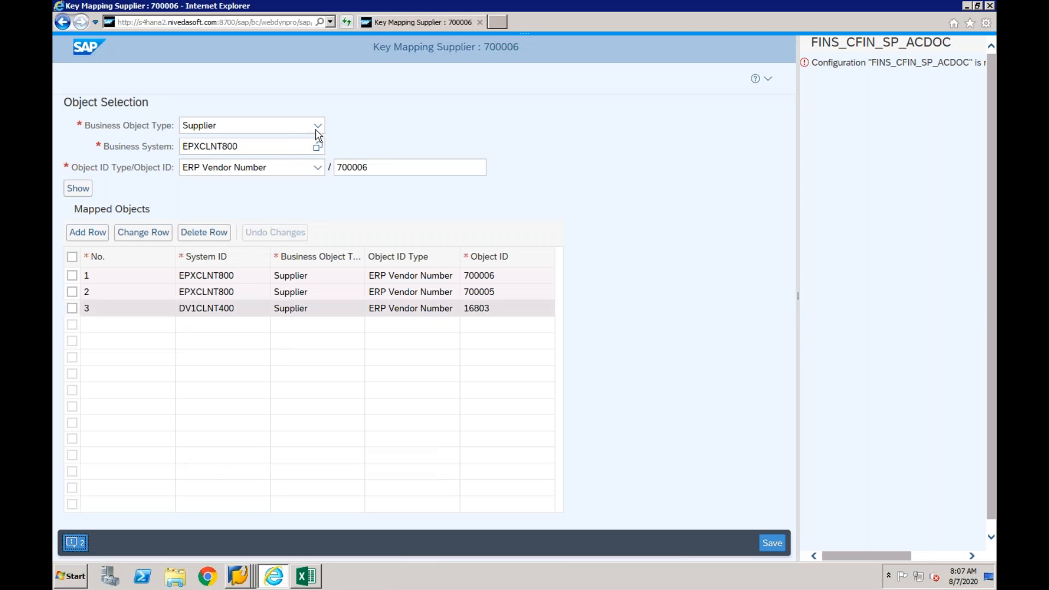
{"action": "left_click", "coordinate": [318, 127]}
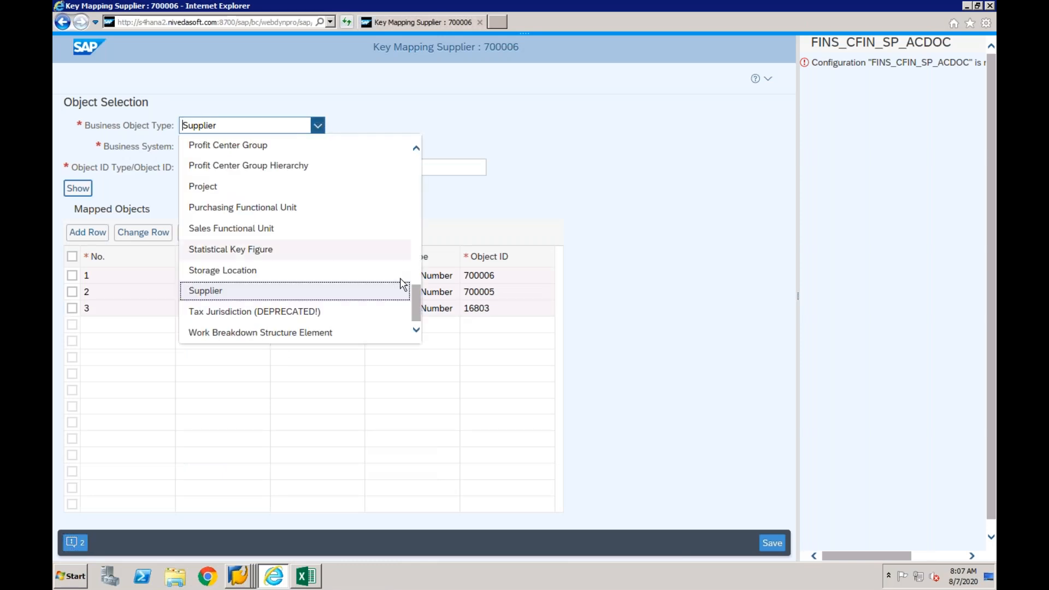
{"action": "left_click_drag", "start_coordinate": [415, 287], "coordinate": [414, 157]}
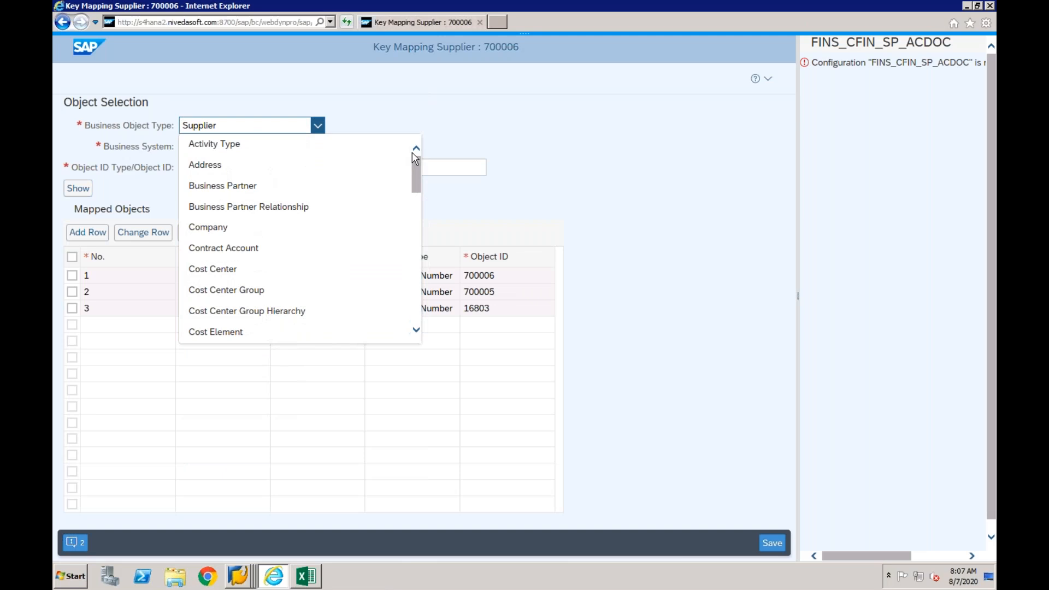
{"action": "left_click", "coordinate": [415, 214]}
{"action": "left_click", "coordinate": [234, 218]}
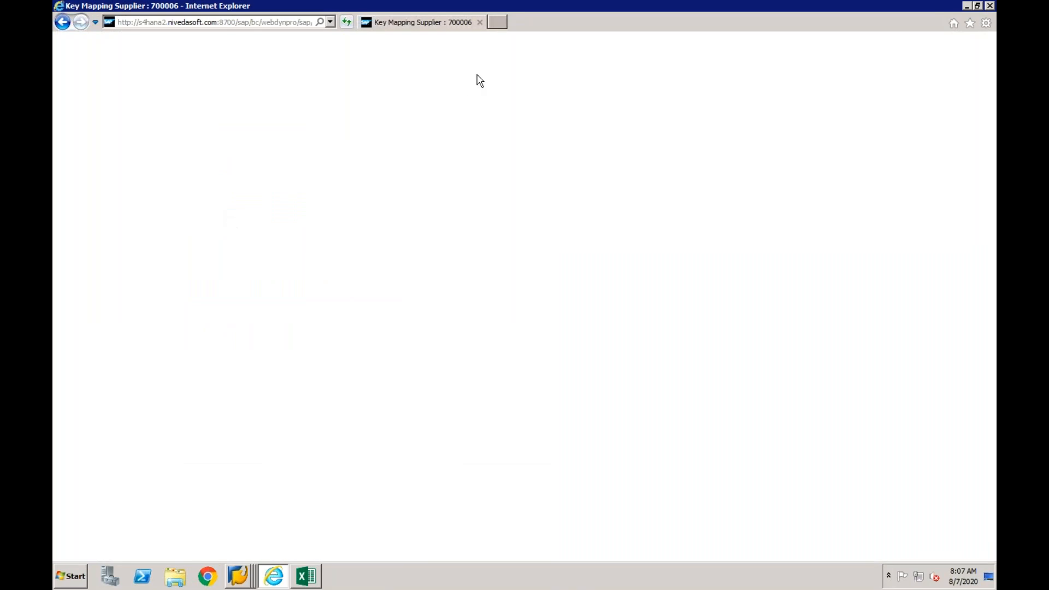
{"action": "left_click", "coordinate": [479, 23]}
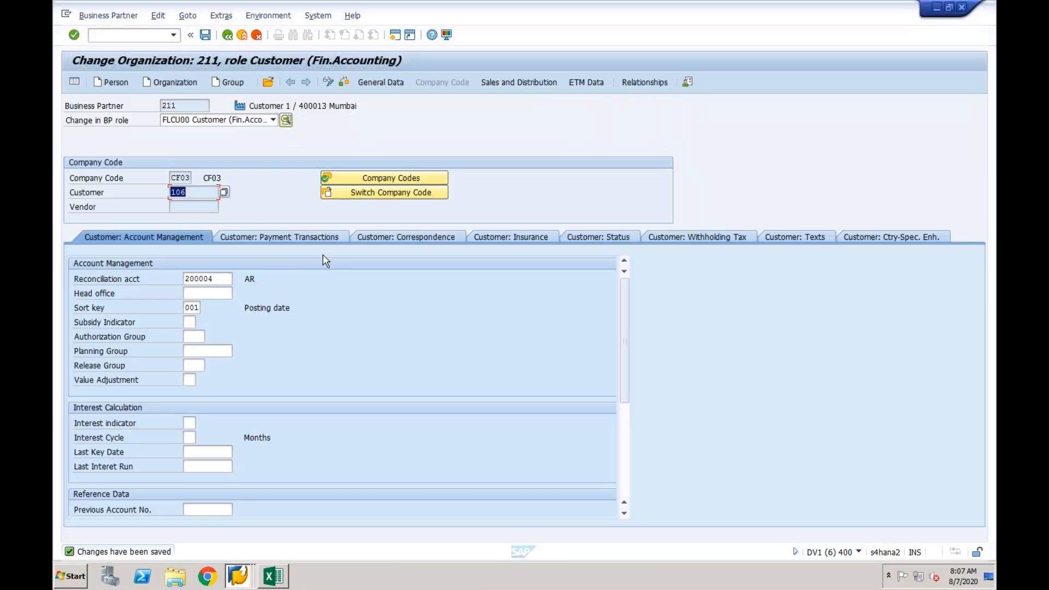
- Switch to the DV1 session with the Customizing: Execute Project screen and display the SAP Reference IMG
{"action": "left_click", "coordinate": [238, 575]}
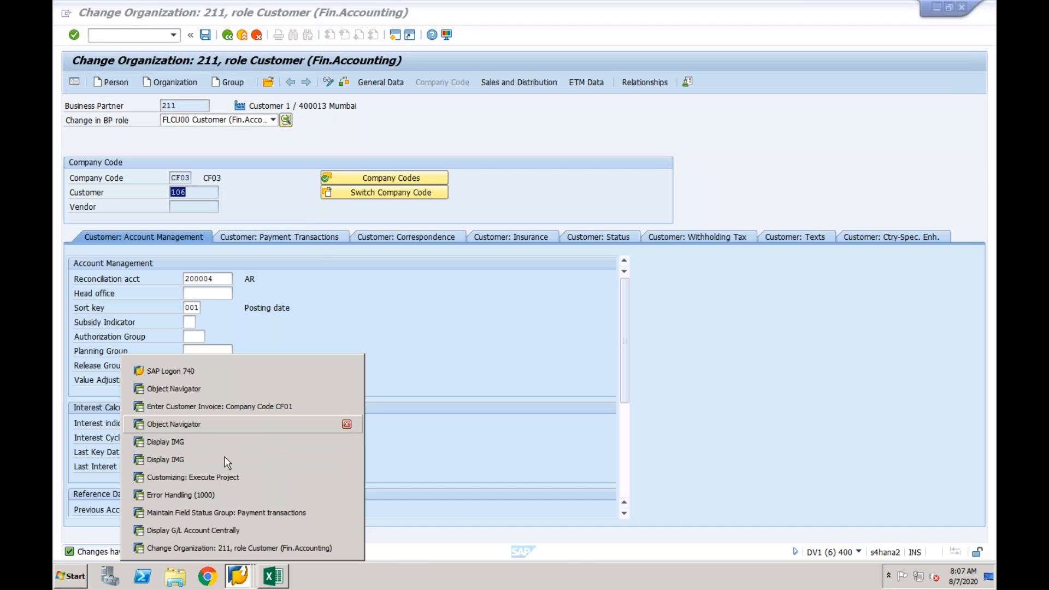
{"action": "left_click", "coordinate": [221, 441]}
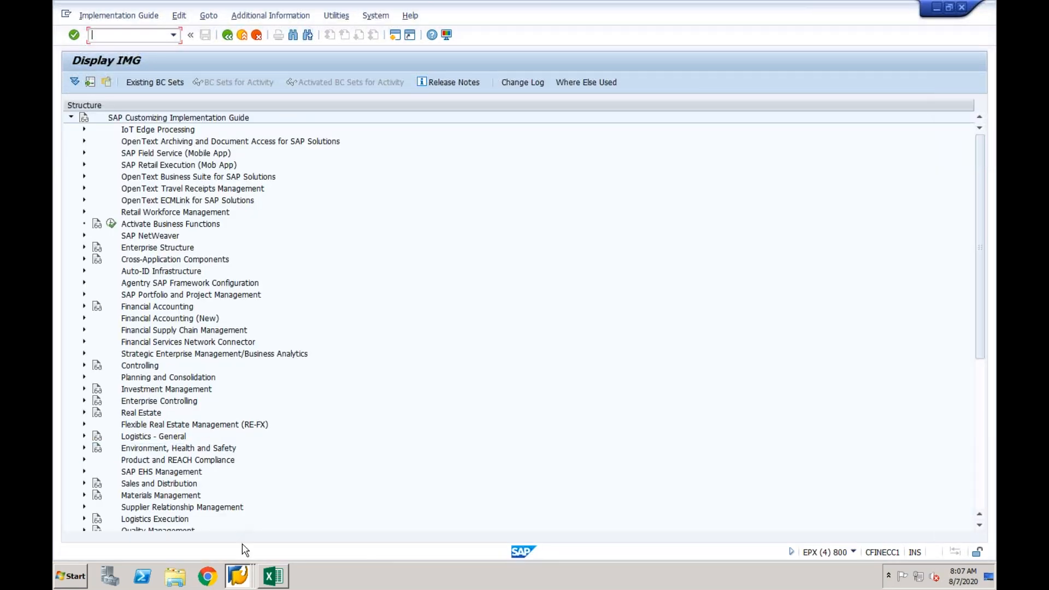
{"action": "left_click", "coordinate": [239, 575]}
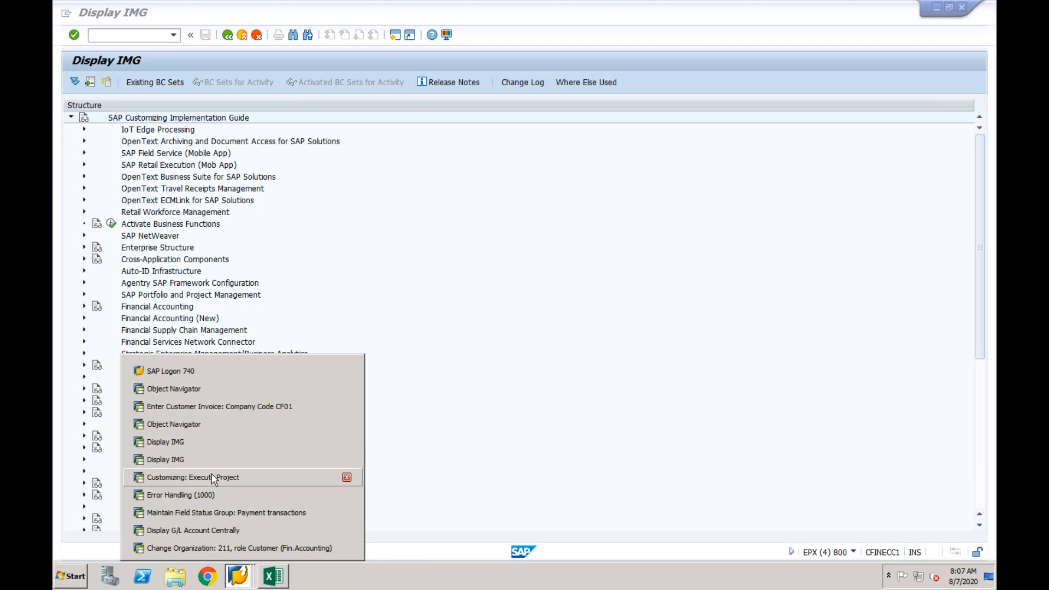
{"action": "left_click", "coordinate": [213, 478]}
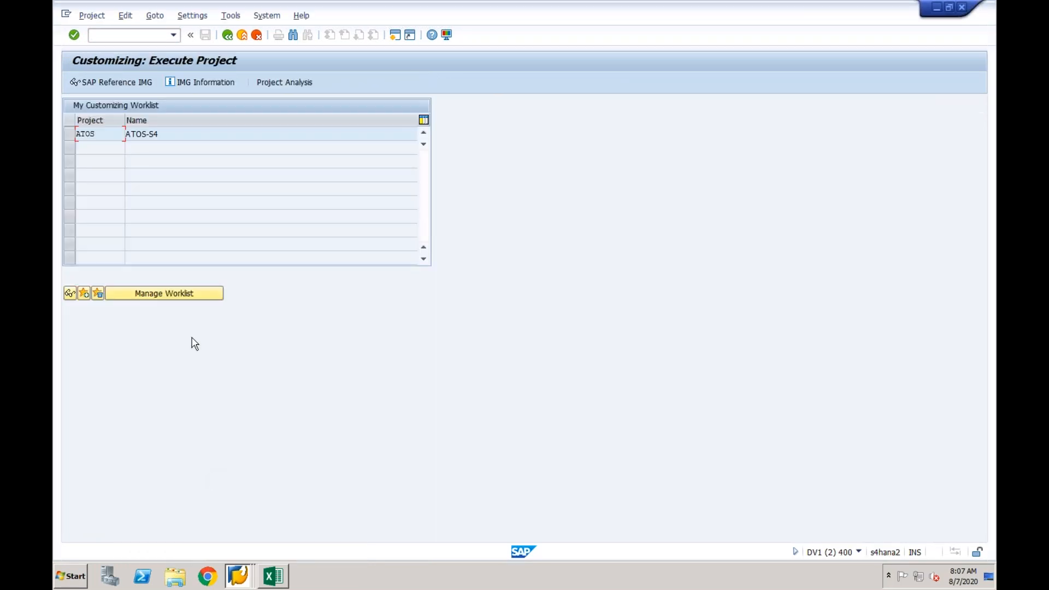
{"action": "left_click", "coordinate": [119, 83]}
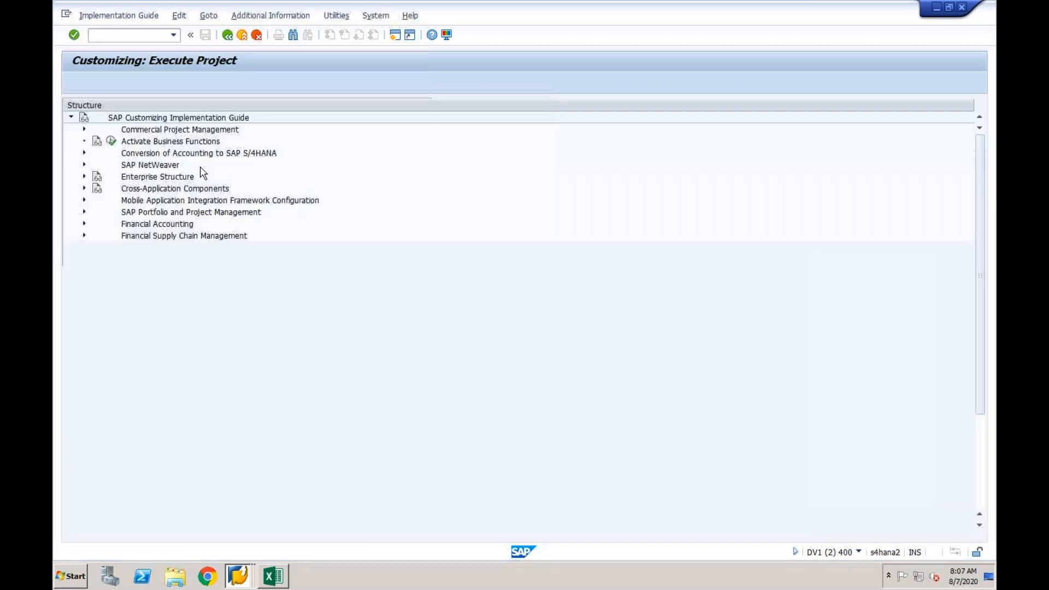
- Launch Create and Edit Key Mapping from the ID mapping settings of Central Finance: Target System Settings and maximize its browser window
{"action": "left_click", "coordinate": [85, 224]}
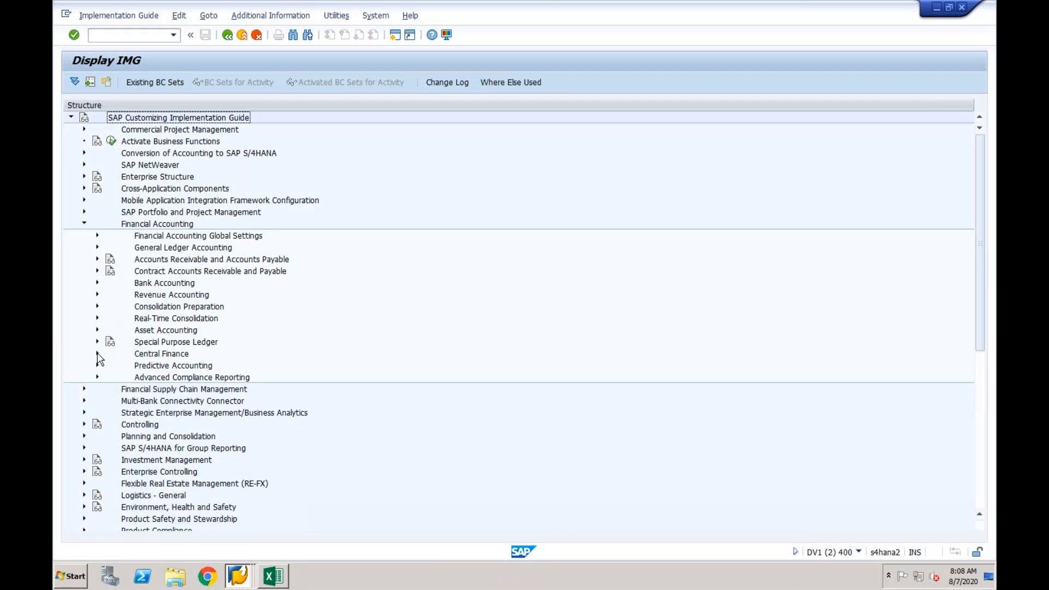
{"action": "left_click", "coordinate": [97, 354]}
{"action": "left_click", "coordinate": [110, 377]}
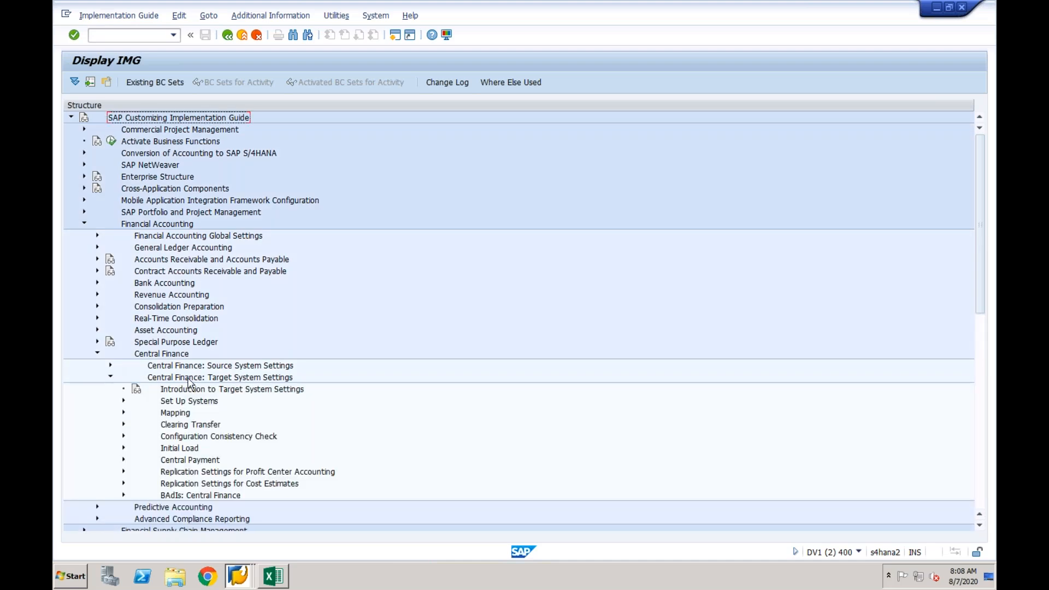
{"action": "left_click", "coordinate": [123, 413]}
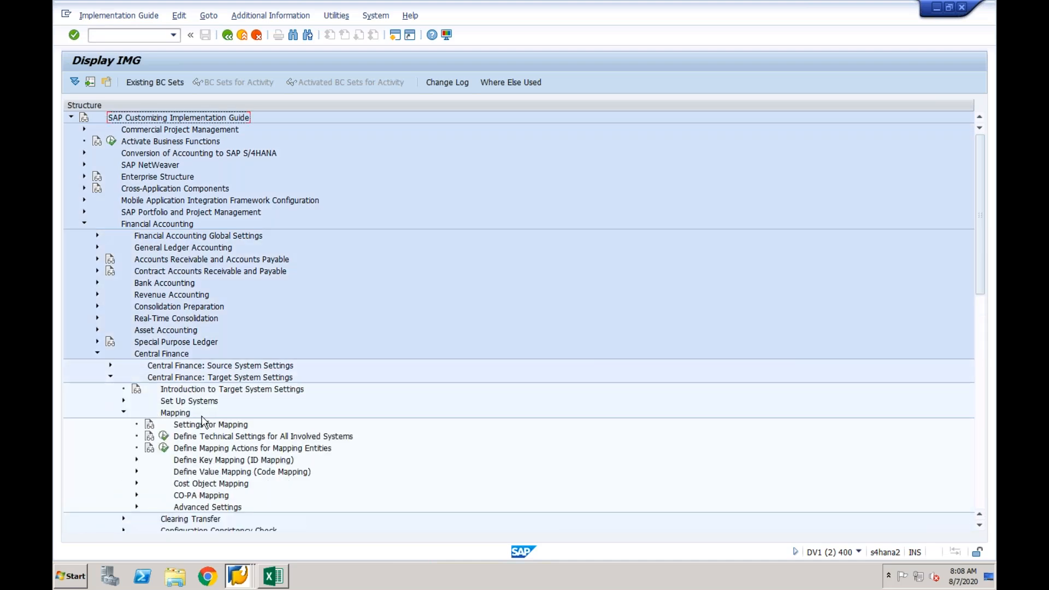
{"action": "left_click", "coordinate": [136, 459]}
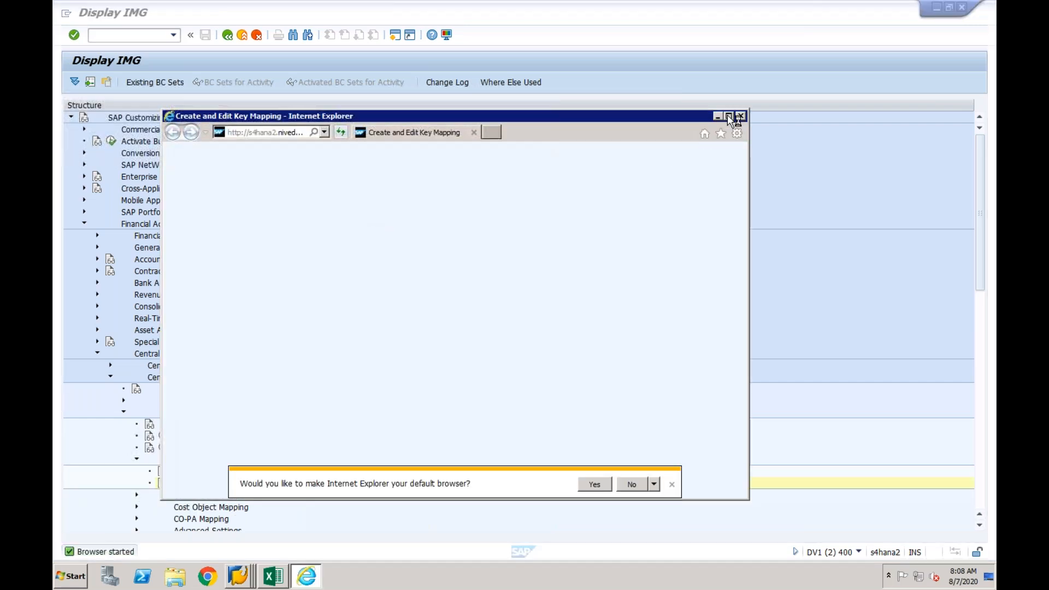
{"action": "left_click", "coordinate": [729, 115]}
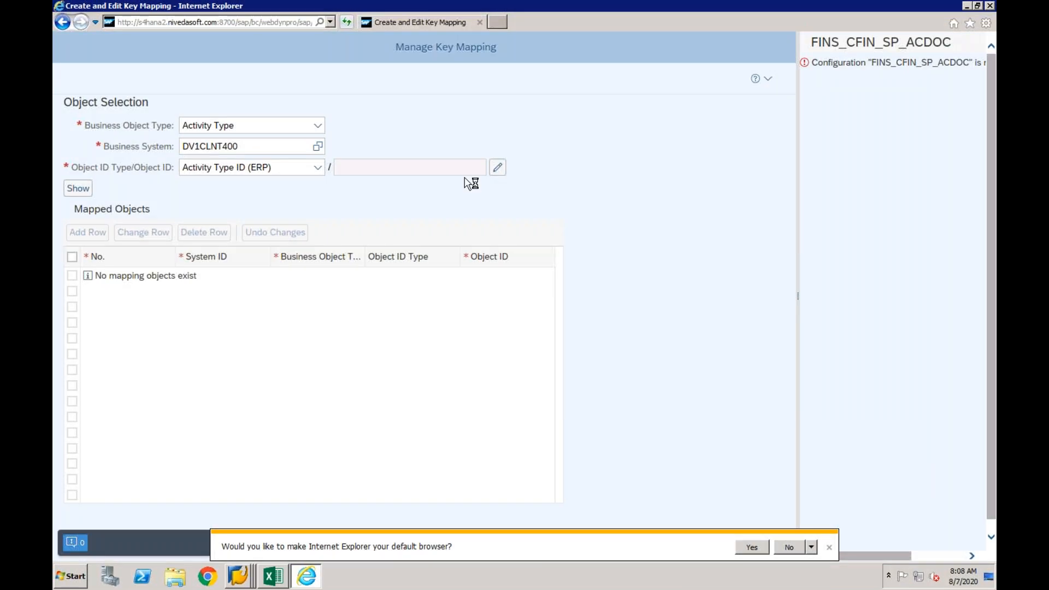
- Choose business object type Customer, enter the source customer's ERP customer number and show its mapping for DV1CLNT400
{"action": "left_click", "coordinate": [318, 127]}
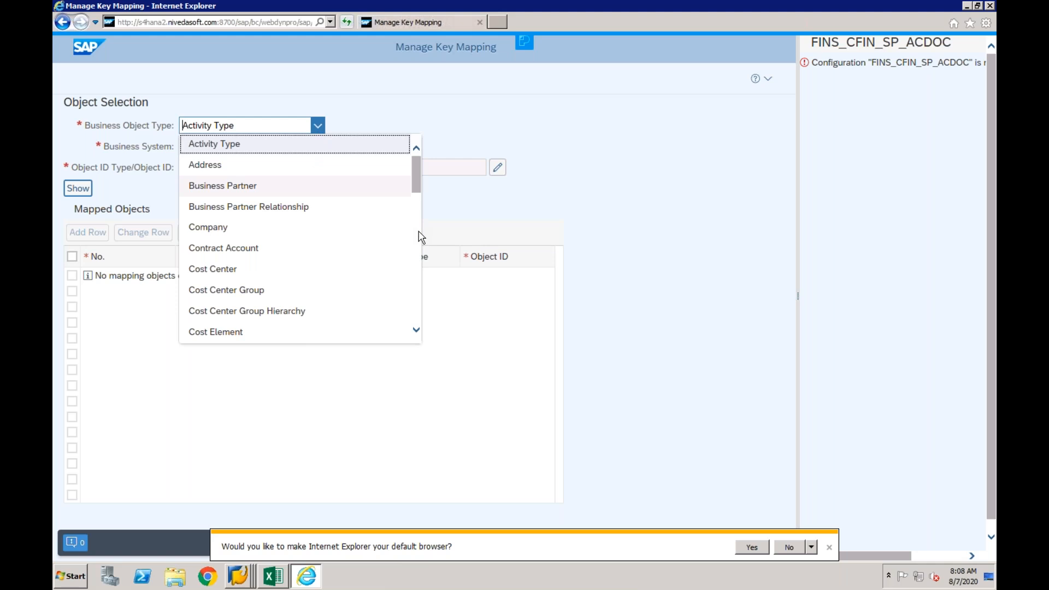
{"action": "left_click", "coordinate": [419, 232]}
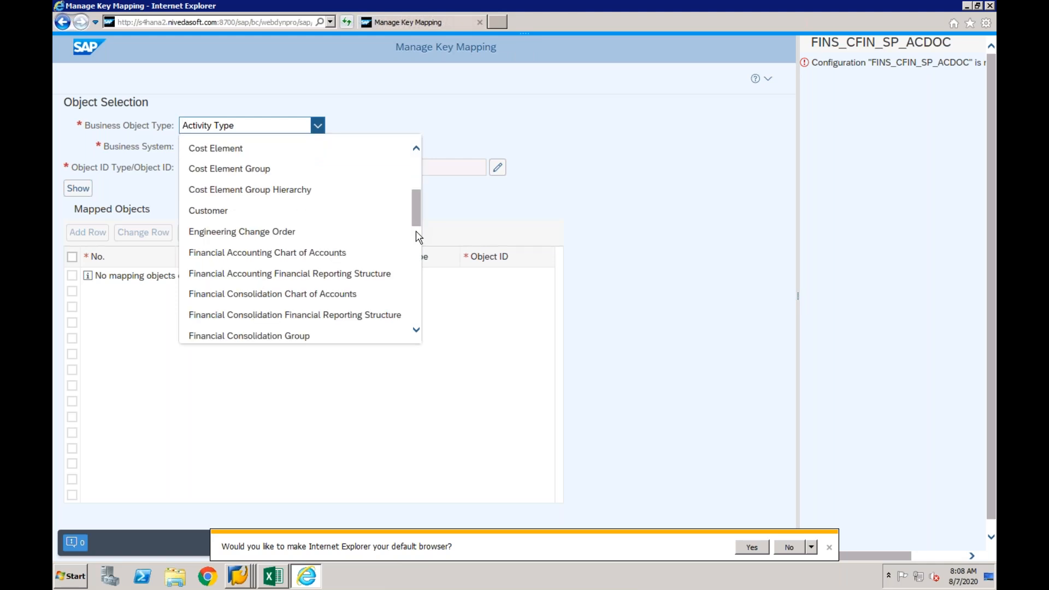
{"action": "left_click", "coordinate": [256, 214]}
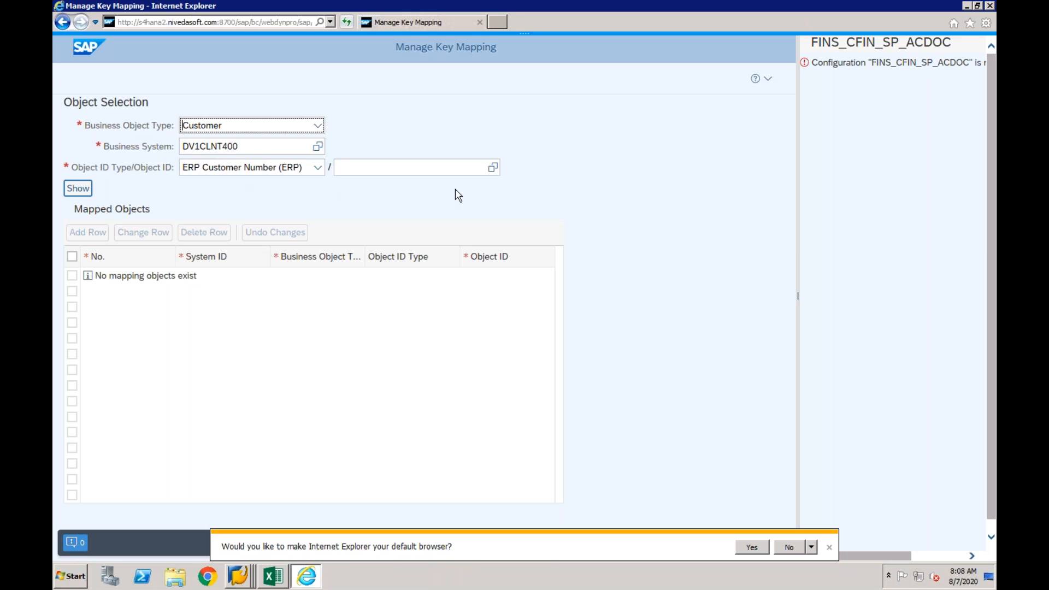
{"action": "left_click", "coordinate": [451, 167]}
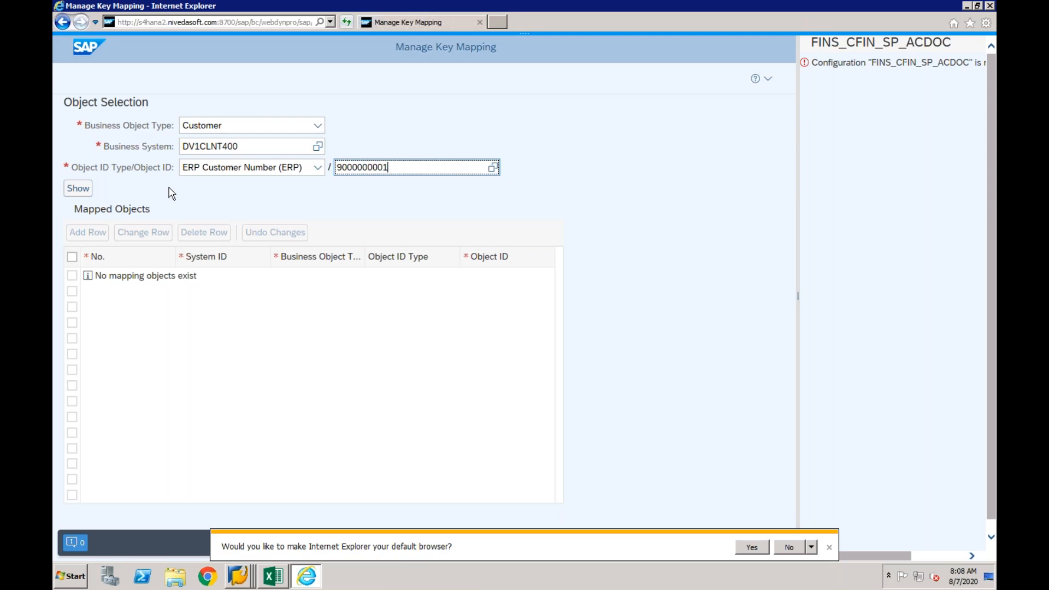
{"action": "left_click", "coordinate": [77, 189]}
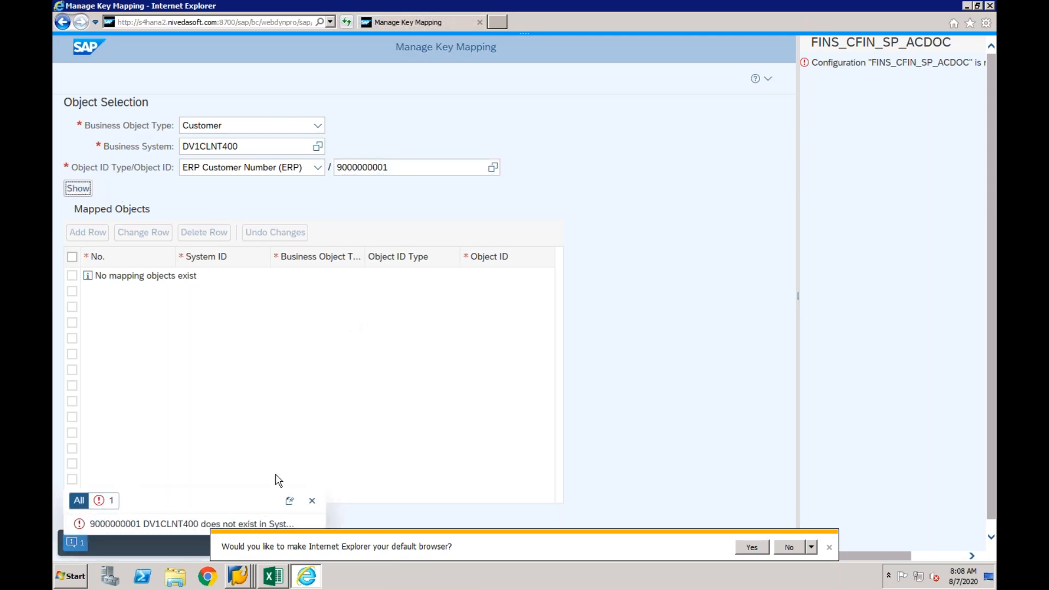
- Display the posted CF01 customer invoice in the EPX session to check its customer account, and return to the key mapping page
{"action": "right_click", "coordinate": [242, 583]}
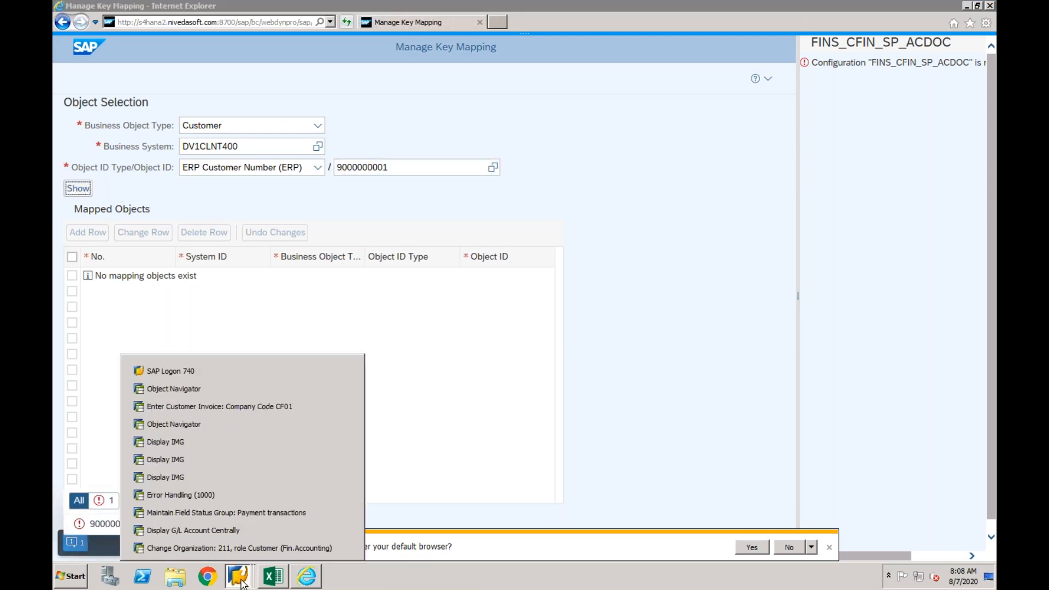
{"action": "left_click", "coordinate": [244, 414]}
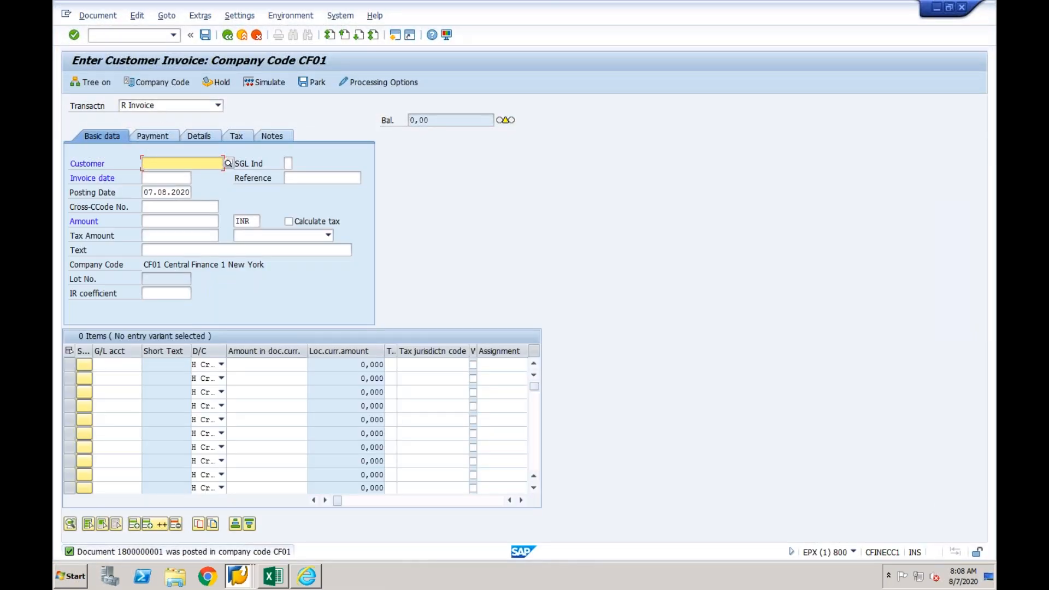
{"action": "left_click", "coordinate": [98, 16]}
{"action": "left_click", "coordinate": [226, 141]}
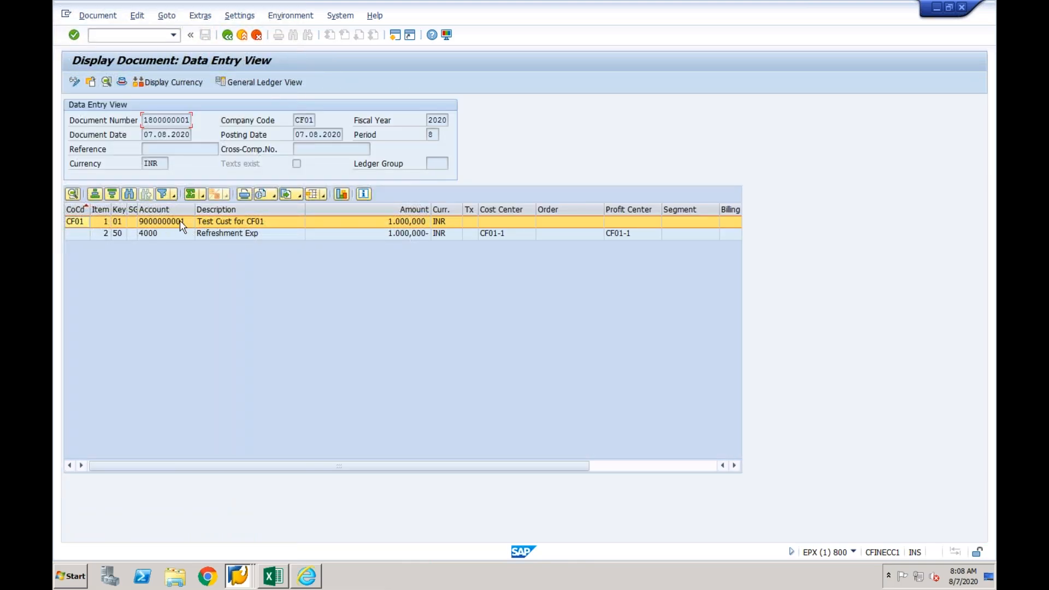
{"action": "left_click", "coordinate": [241, 574]}
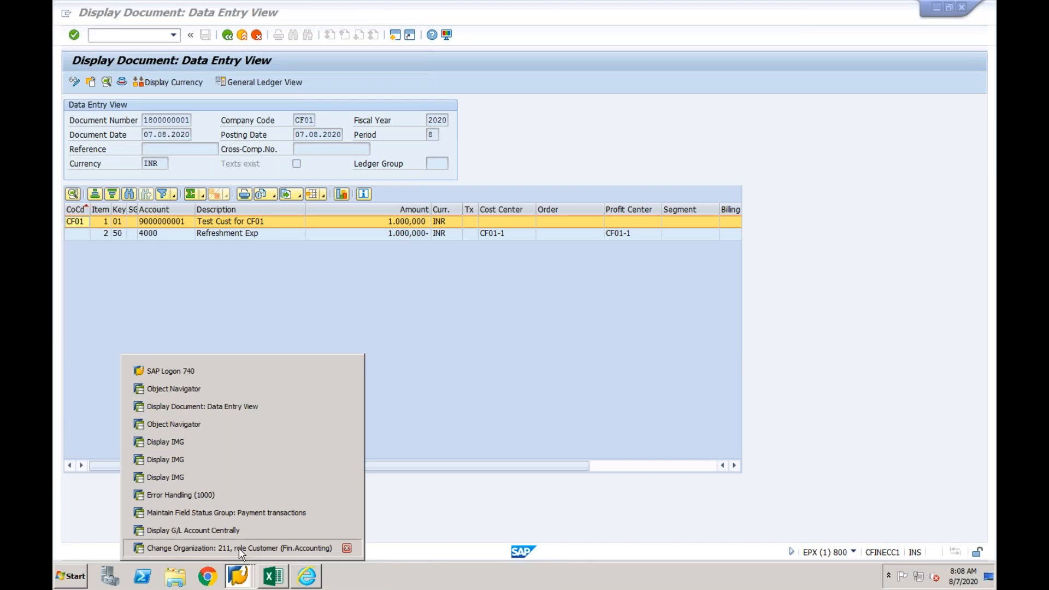
{"action": "left_click", "coordinate": [238, 548]}
{"action": "left_click", "coordinate": [306, 576]}
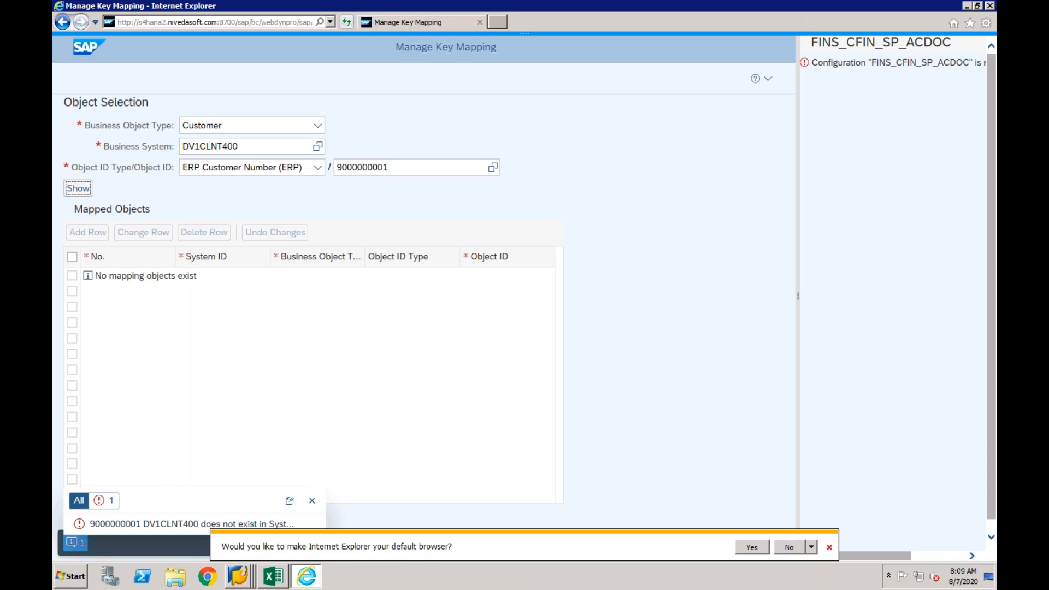
- Dismiss the default browser prompt, set the business system to EPXCLNT800 and show the customer's key mapping
{"action": "left_click", "coordinate": [829, 547]}
{"action": "left_click", "coordinate": [270, 146]}
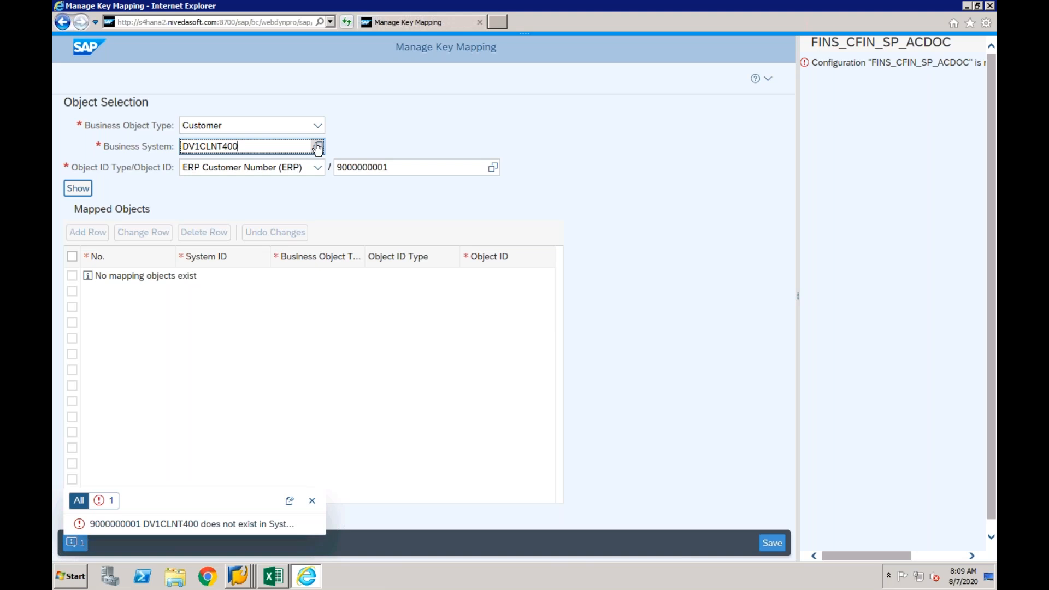
{"action": "left_click", "coordinate": [317, 146]}
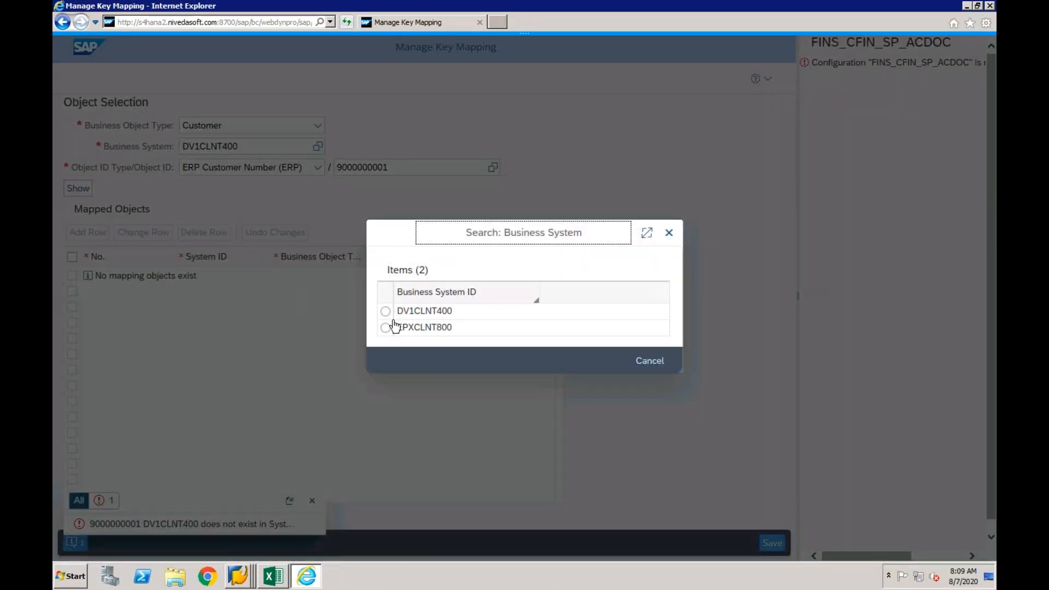
{"action": "left_click", "coordinate": [386, 327]}
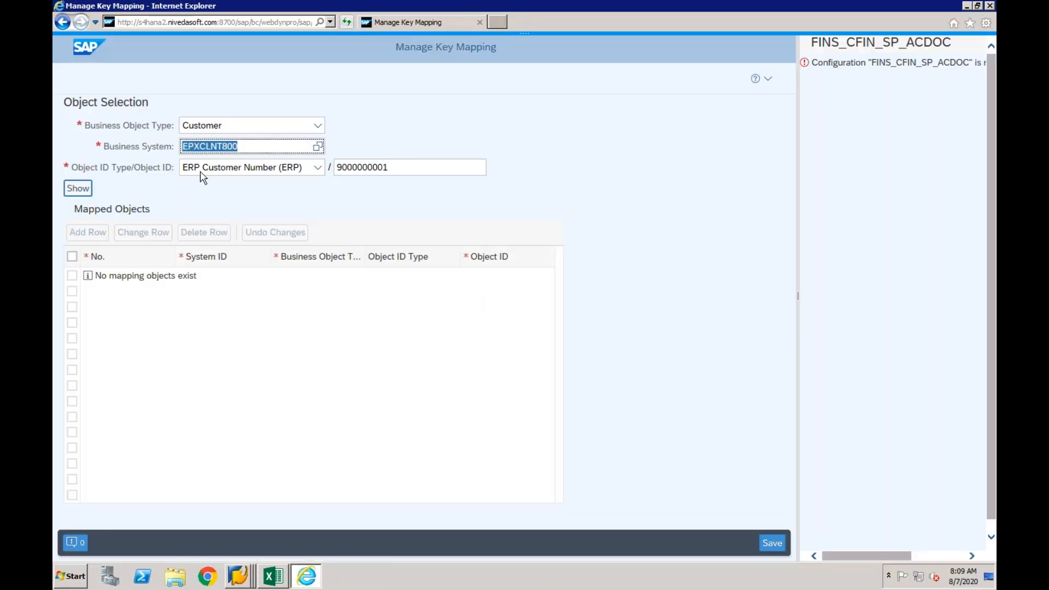
{"action": "left_click", "coordinate": [78, 189]}
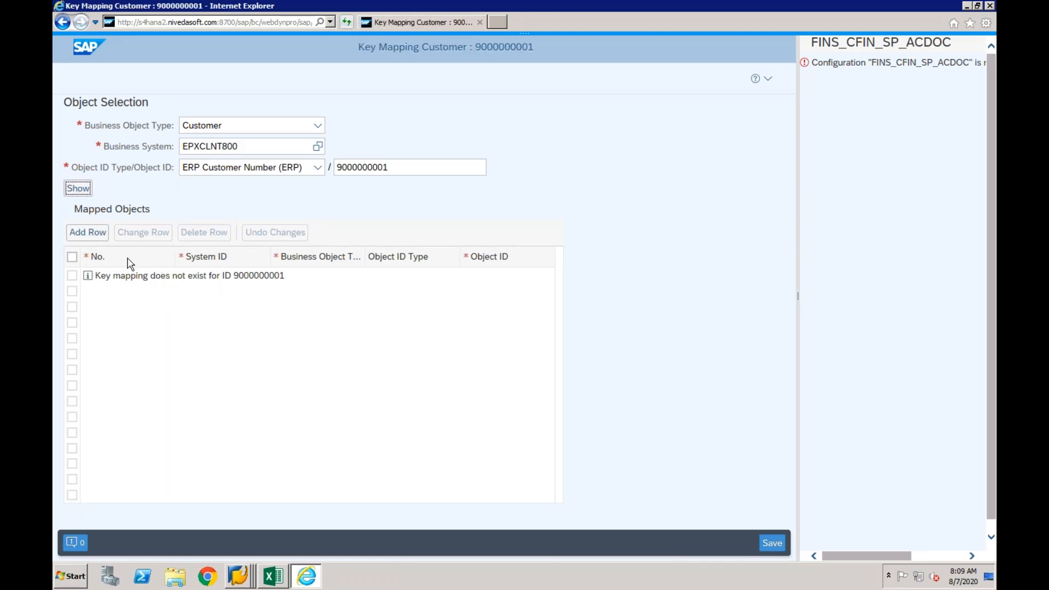
- Add a mapped row for system DV1CLNT400 with the target customer's number, save the key mapping and dismiss the message
{"action": "left_click", "coordinate": [87, 232]}
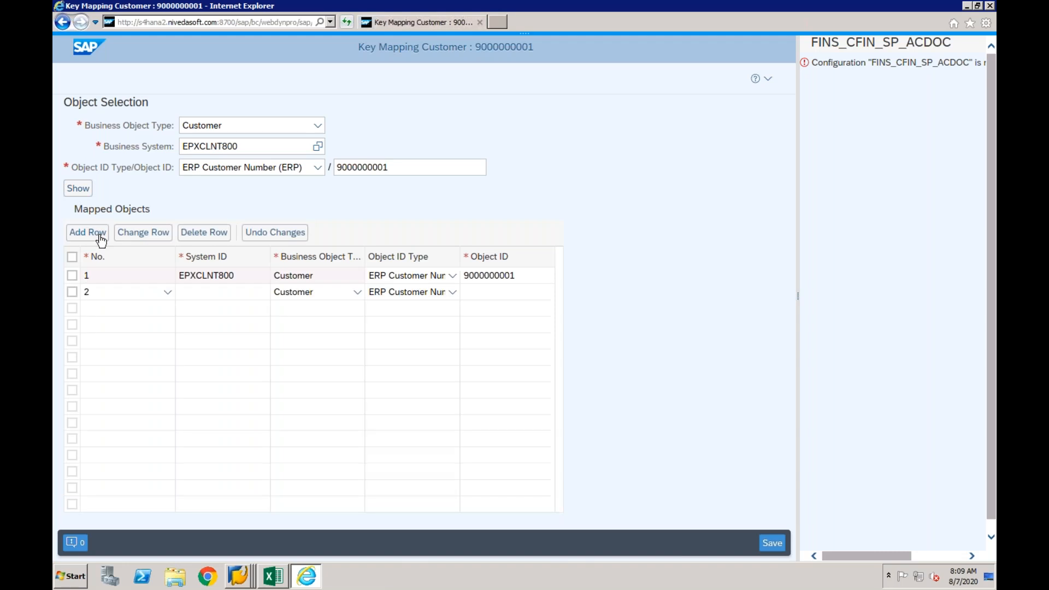
{"action": "left_click", "coordinate": [268, 292]}
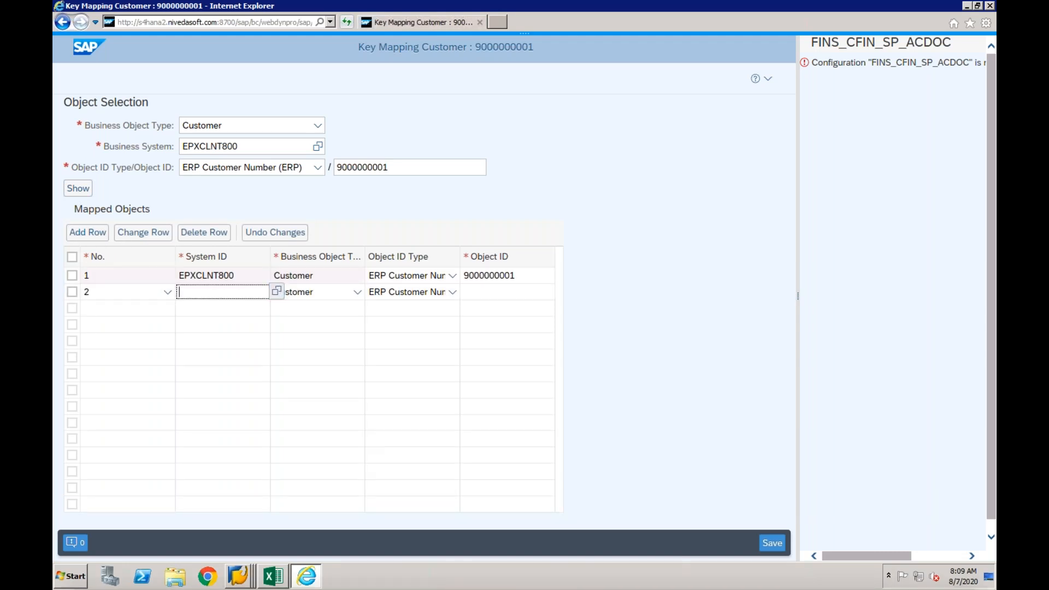
{"action": "left_click", "coordinate": [277, 291]}
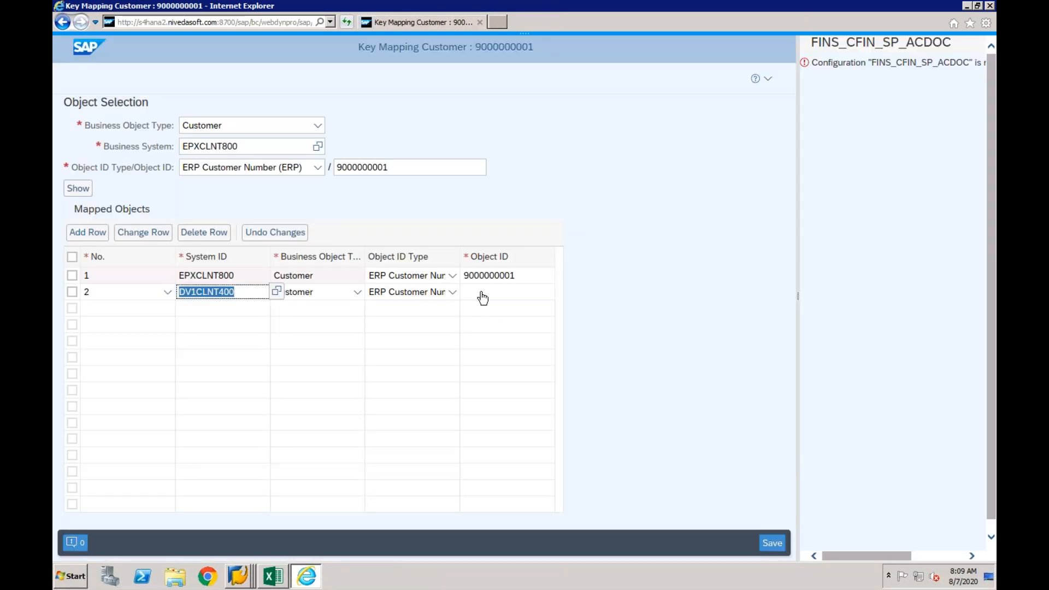
{"action": "left_click", "coordinate": [482, 297]}
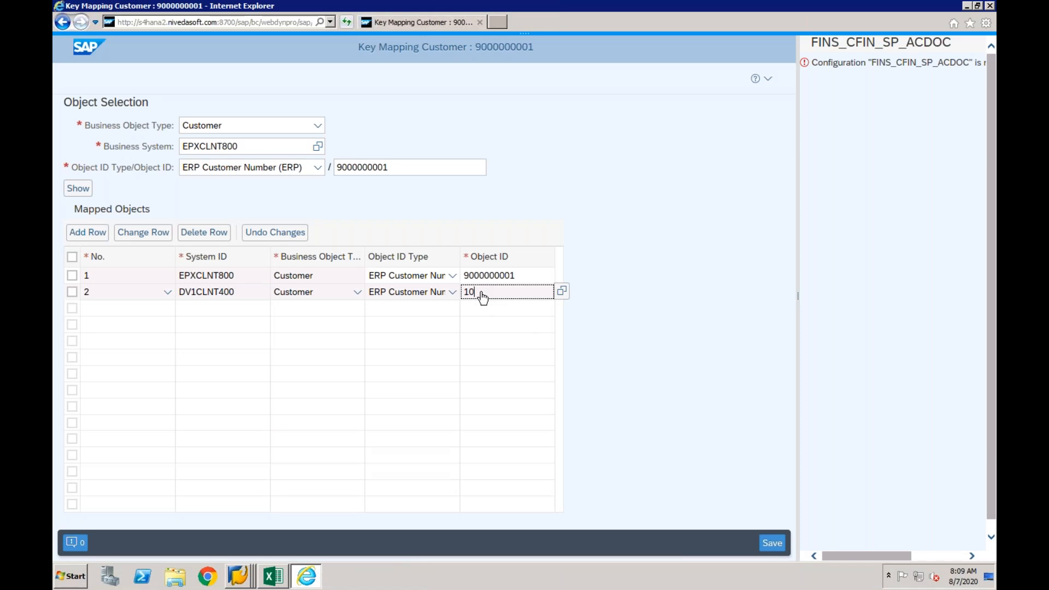
{"action": "type", "text": "106"}
{"action": "left_click", "coordinate": [771, 543]}
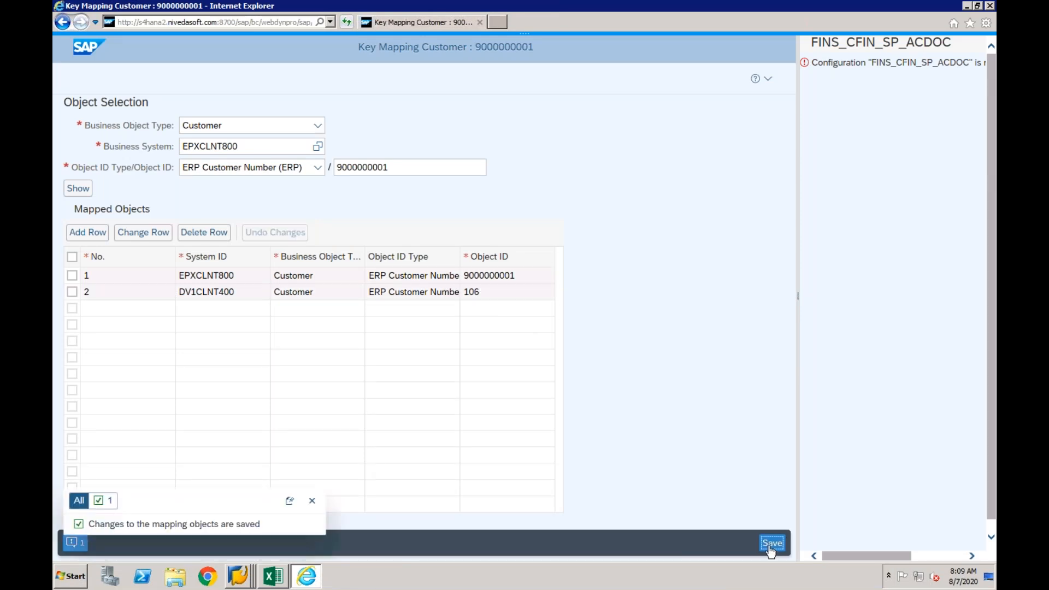
{"action": "left_click", "coordinate": [312, 501]}
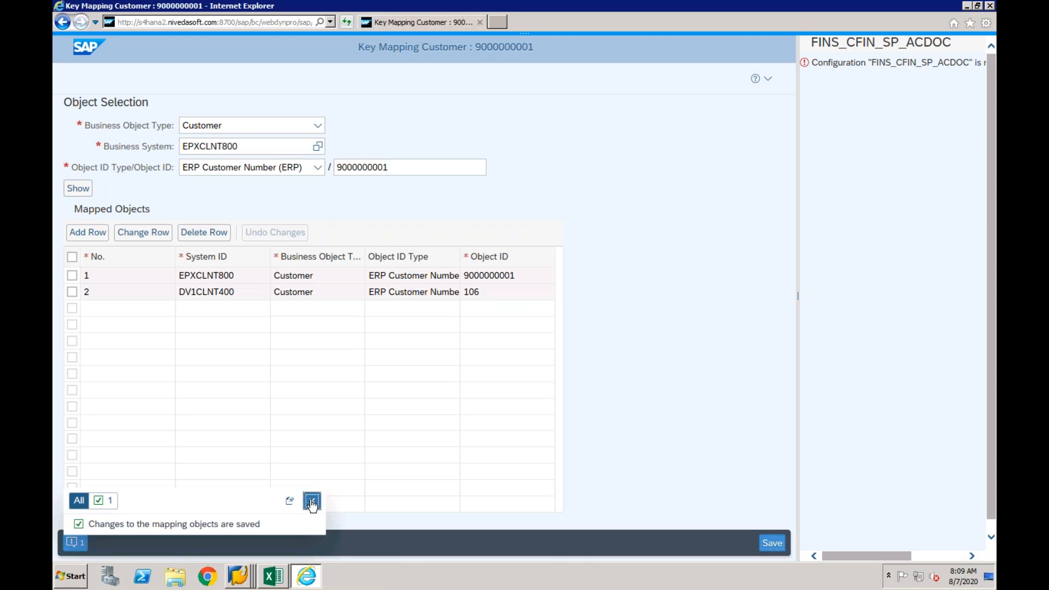
- Switch to the Error Handling session in SAP GUI and restart the failed accounting document message dated 07.08.2020 02:36:56
{"action": "left_click", "coordinate": [239, 584]}
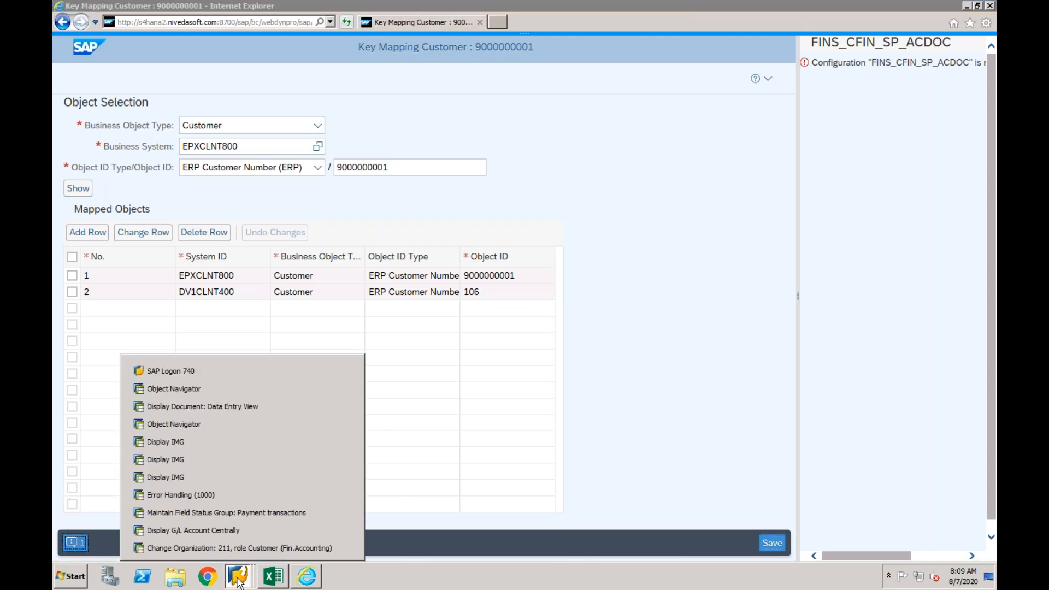
{"action": "left_click", "coordinate": [209, 494]}
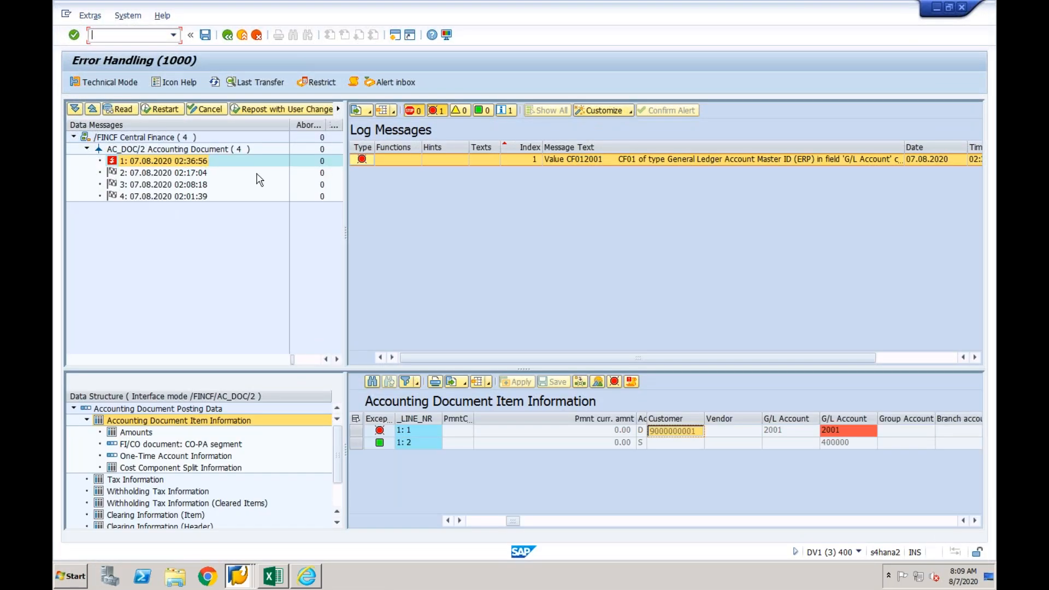
{"action": "left_click", "coordinate": [194, 160]}
{"action": "left_click", "coordinate": [161, 111]}
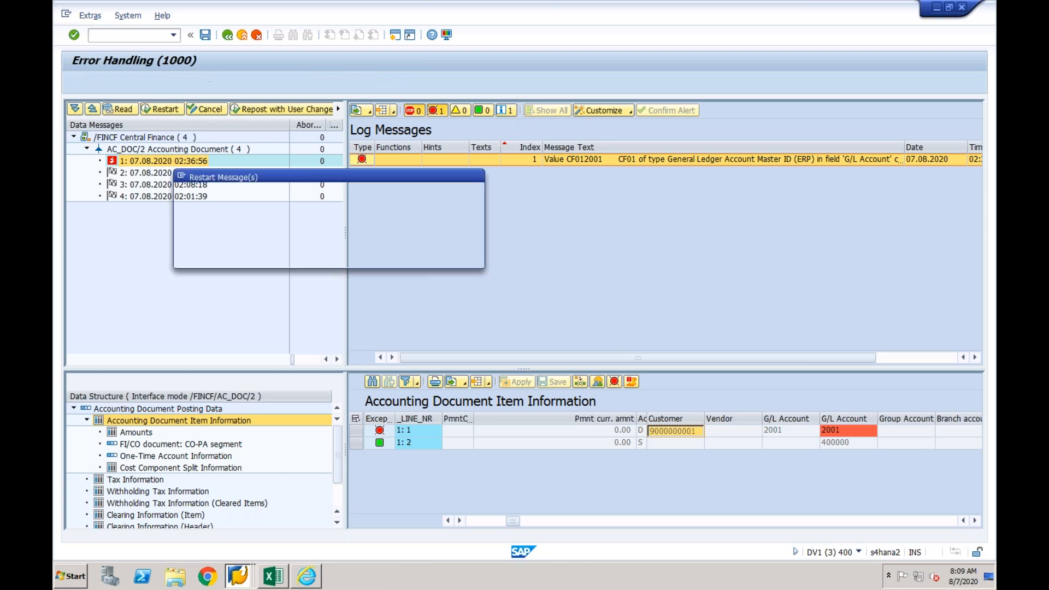
{"action": "left_click", "coordinate": [230, 253]}
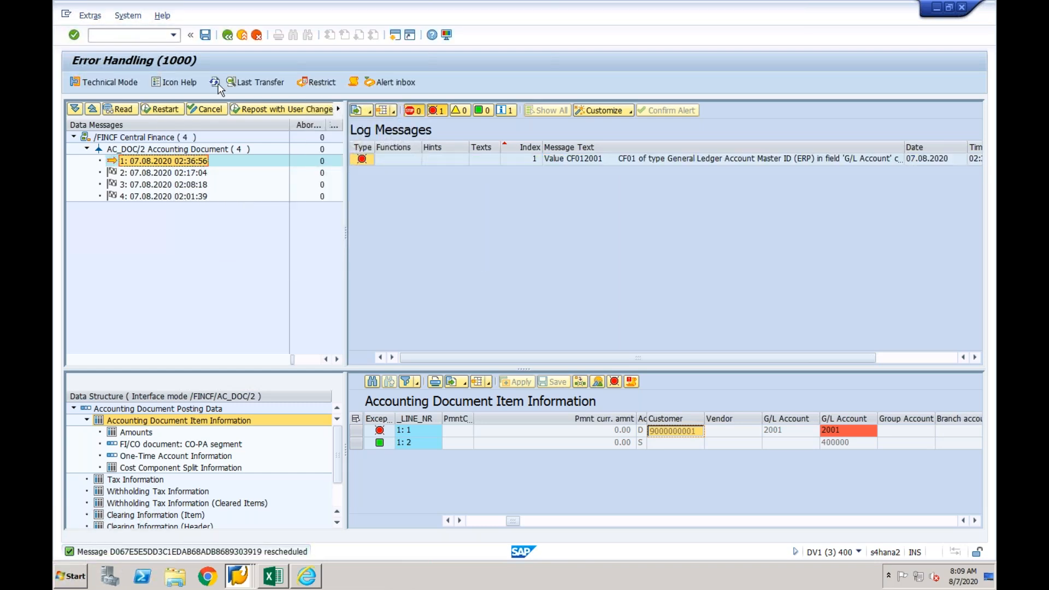
- Refresh the data messages, expand AC_DOC/2 Accounting Document and open the 02:36:56 message to check its log
{"action": "left_click", "coordinate": [215, 83]}
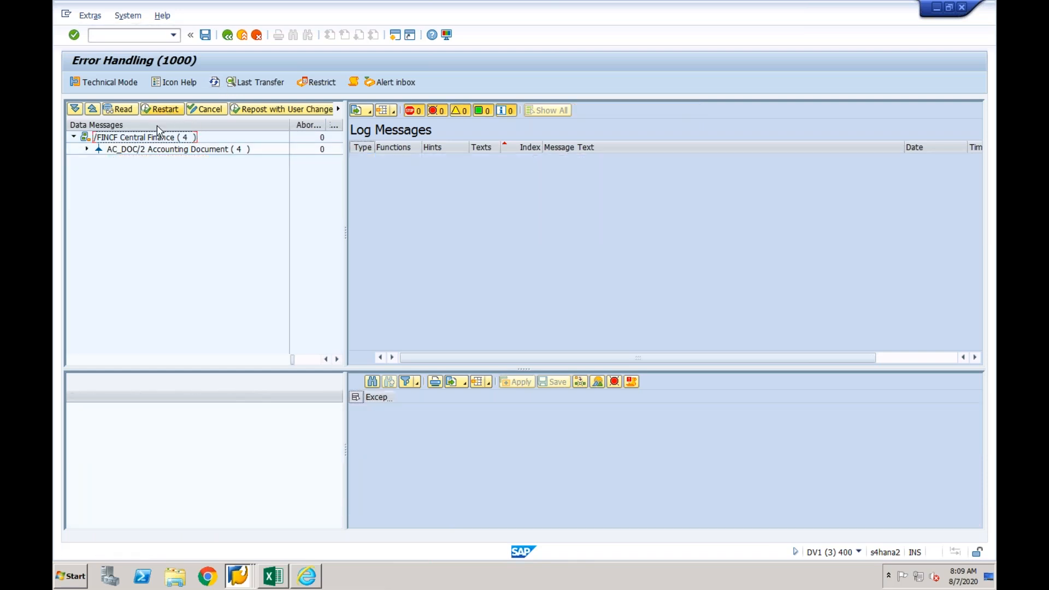
{"action": "left_click", "coordinate": [86, 149]}
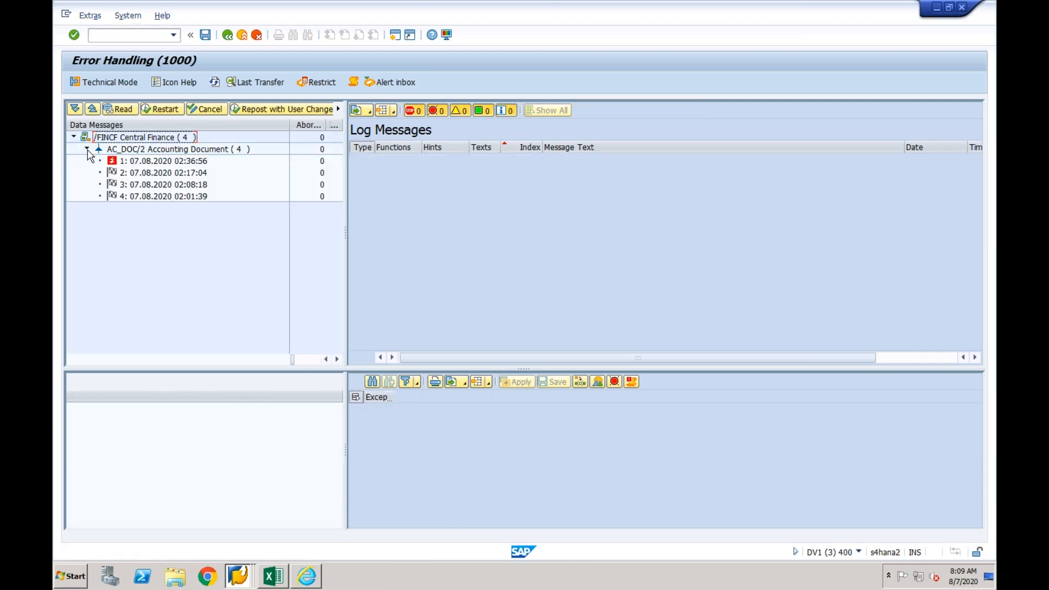
{"action": "left_click", "coordinate": [127, 165]}
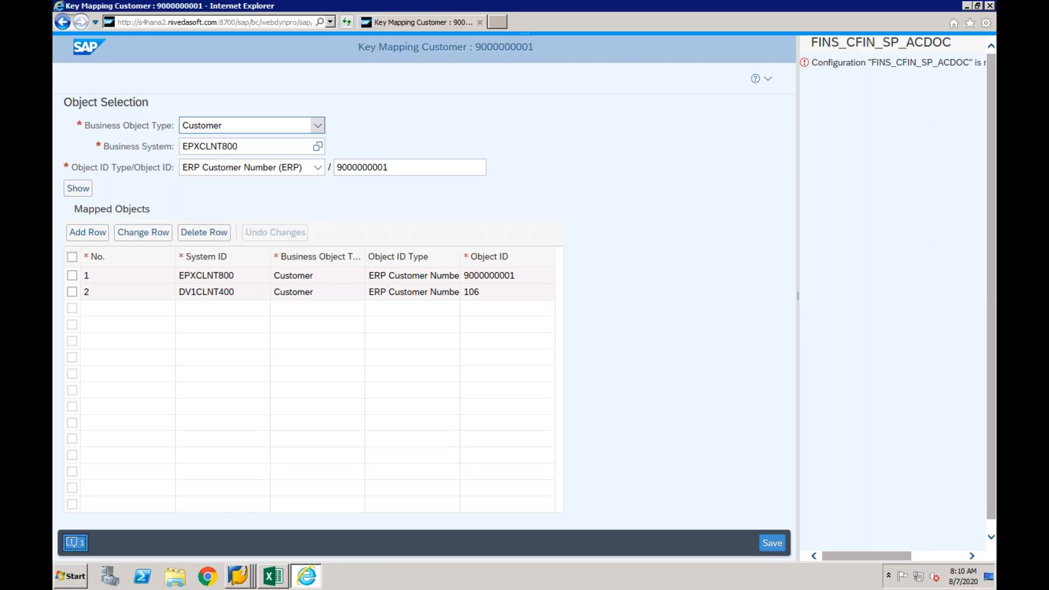
- Show the General Ledger Account Master key mapping in EPXCLNT800 for chart of accounts CF01, G/L account 2001 and company code CF01
{"action": "left_click", "coordinate": [317, 125]}
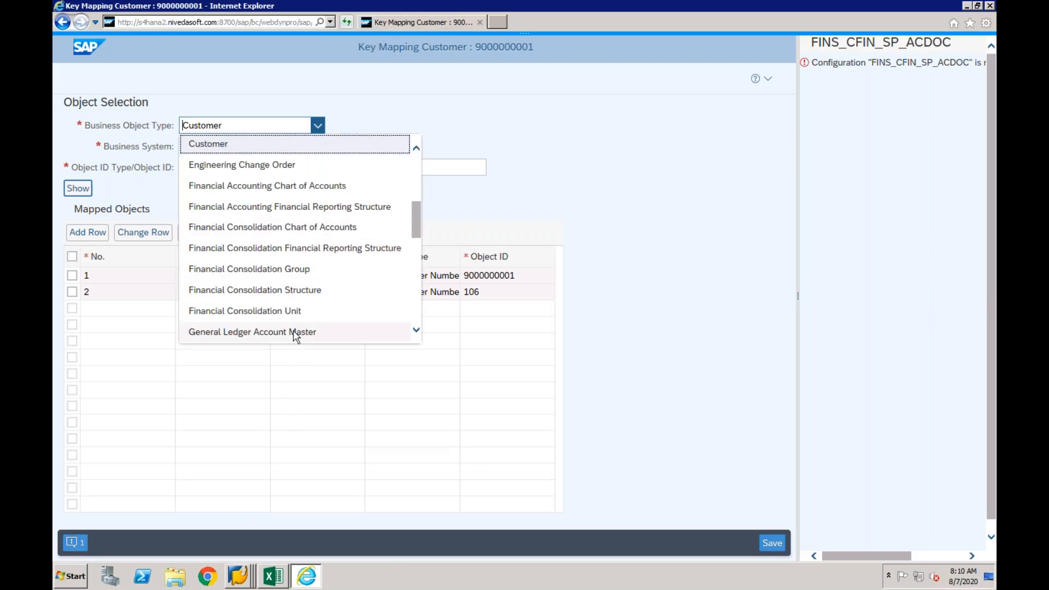
{"action": "left_click", "coordinate": [295, 332]}
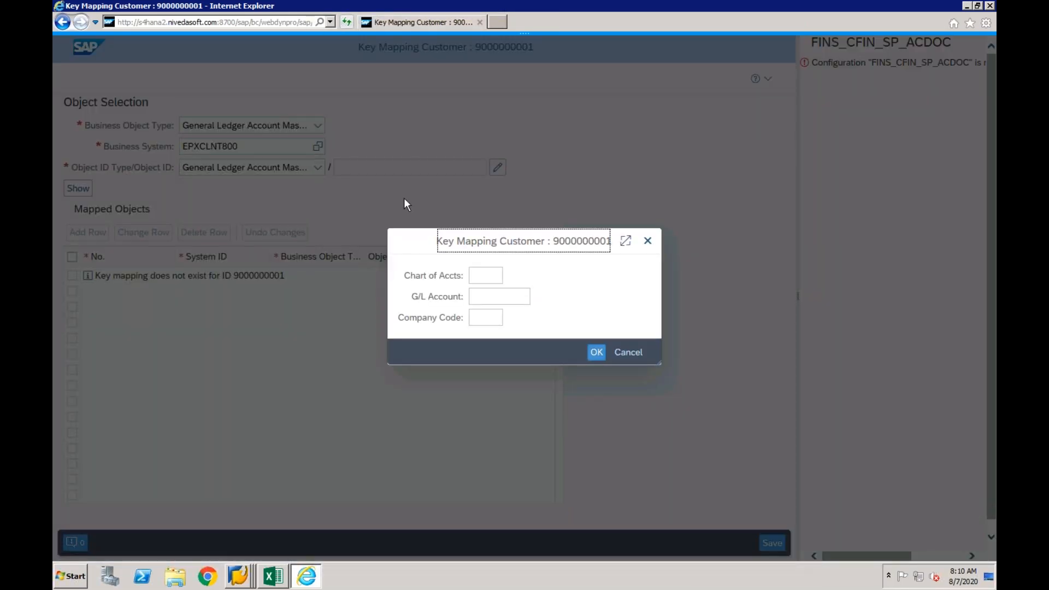
{"action": "left_click", "coordinate": [473, 277]}
{"action": "type", "text": "CF0"}
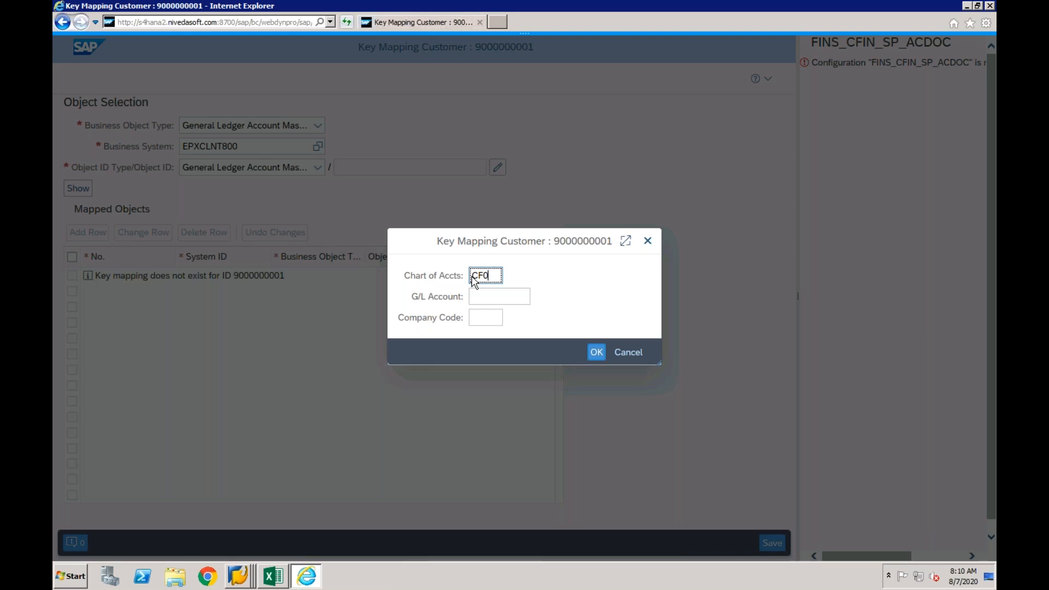
{"action": "type", "text": "1"}
{"action": "left_click", "coordinate": [487, 300]}
{"action": "type", "text": "2001"}
{"action": "left_click", "coordinate": [488, 321]}
{"action": "type", "text": "CF01"}
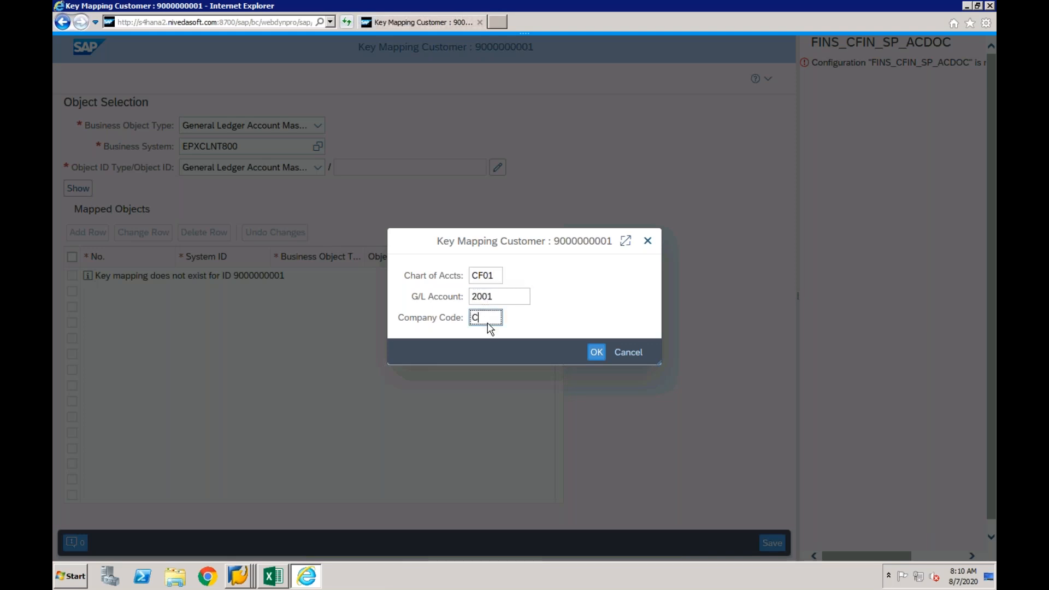
{"action": "left_click", "coordinate": [598, 355]}
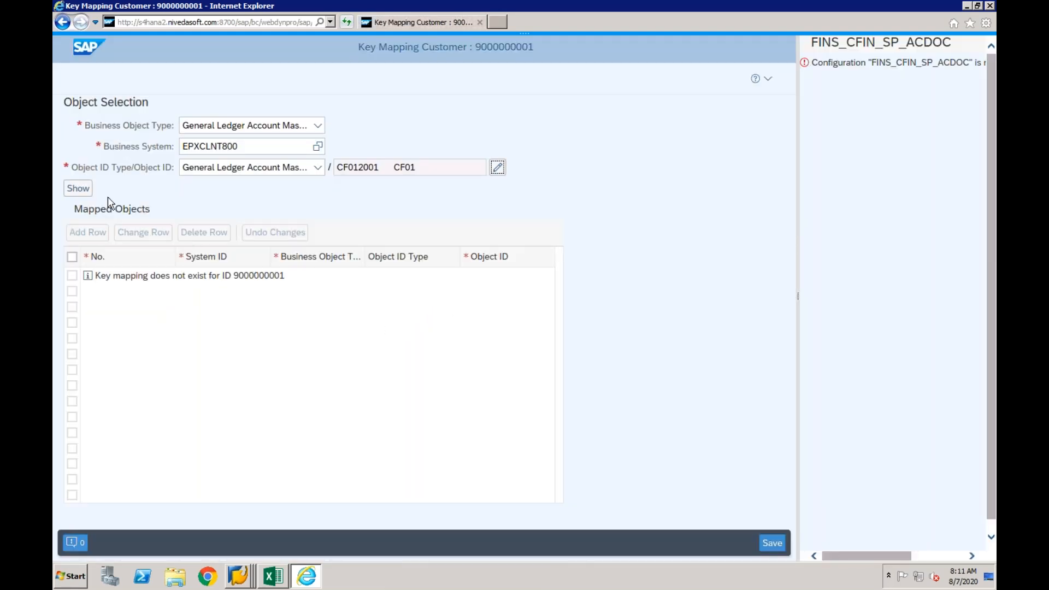
{"action": "left_click", "coordinate": [85, 189]}
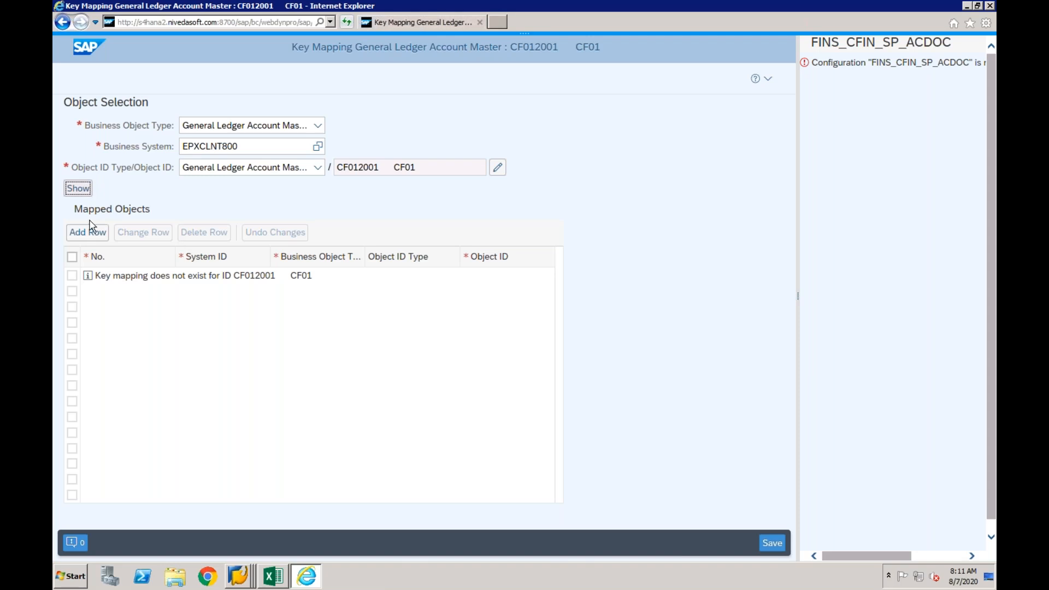
- Add a mapped row for system DV1CLNT400 and enter chart of accounts cf01 in its object ID
{"action": "left_click", "coordinate": [87, 233]}
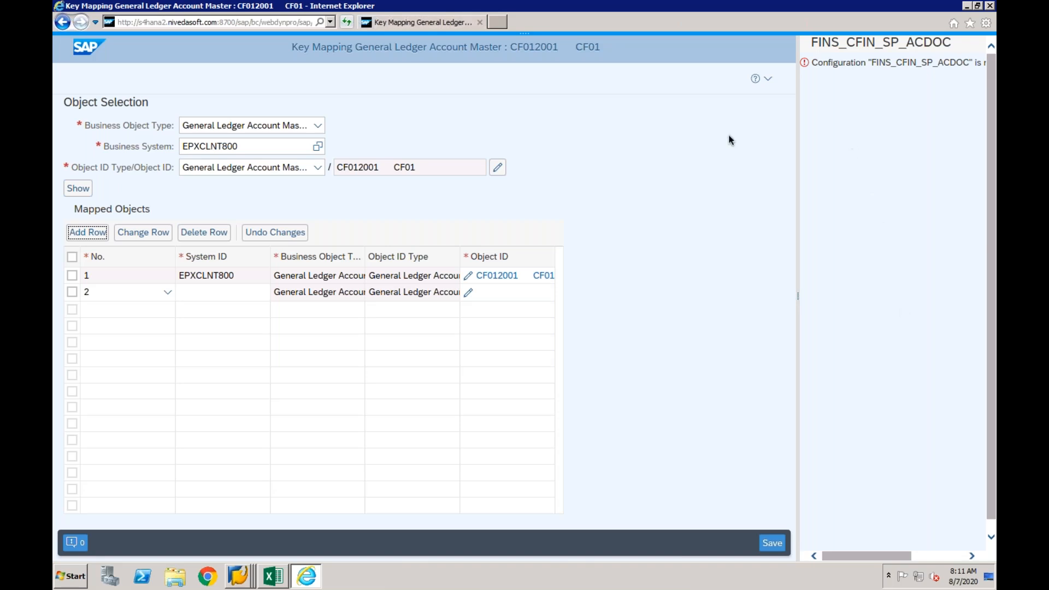
{"action": "left_click", "coordinate": [235, 294]}
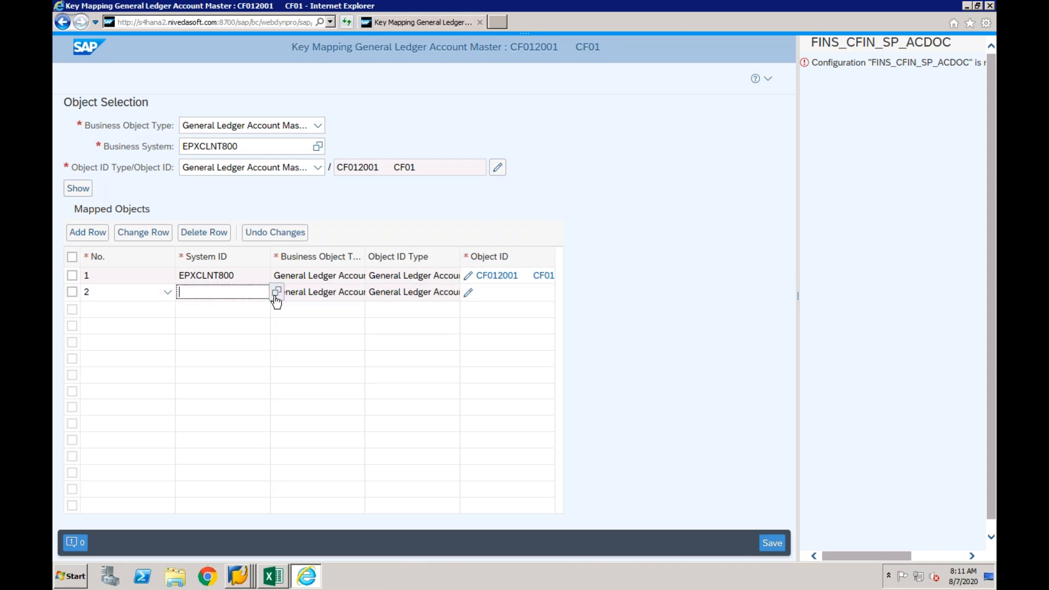
{"action": "left_click", "coordinate": [276, 293]}
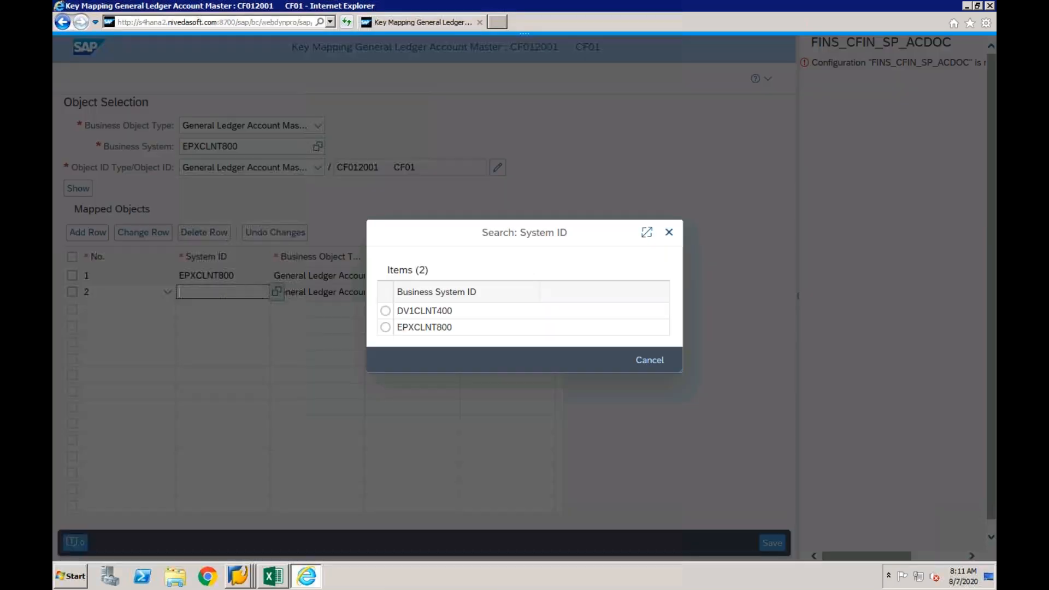
{"action": "left_click", "coordinate": [386, 314]}
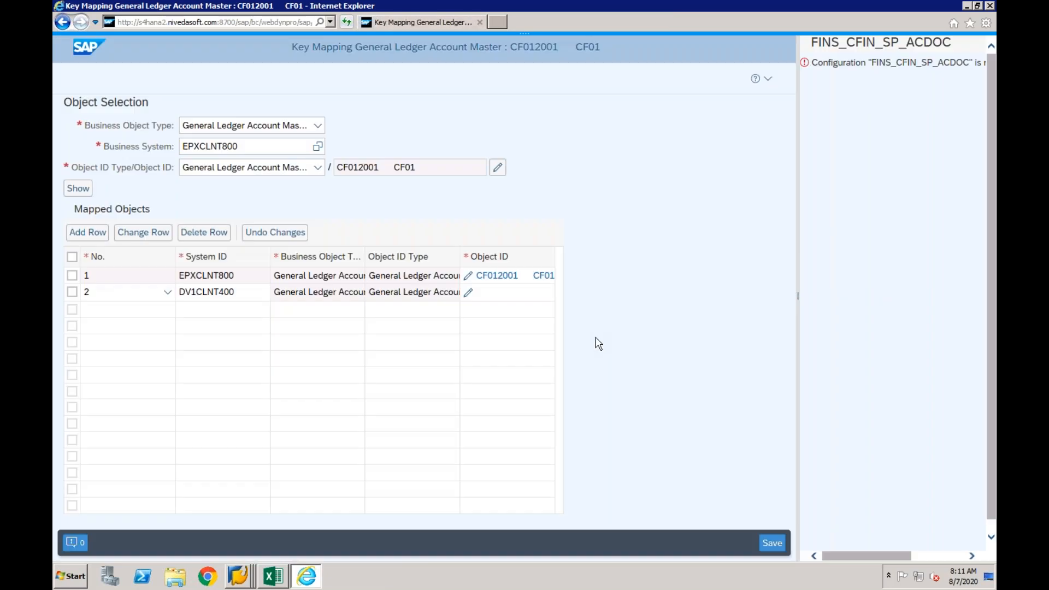
{"action": "left_click", "coordinate": [468, 295]}
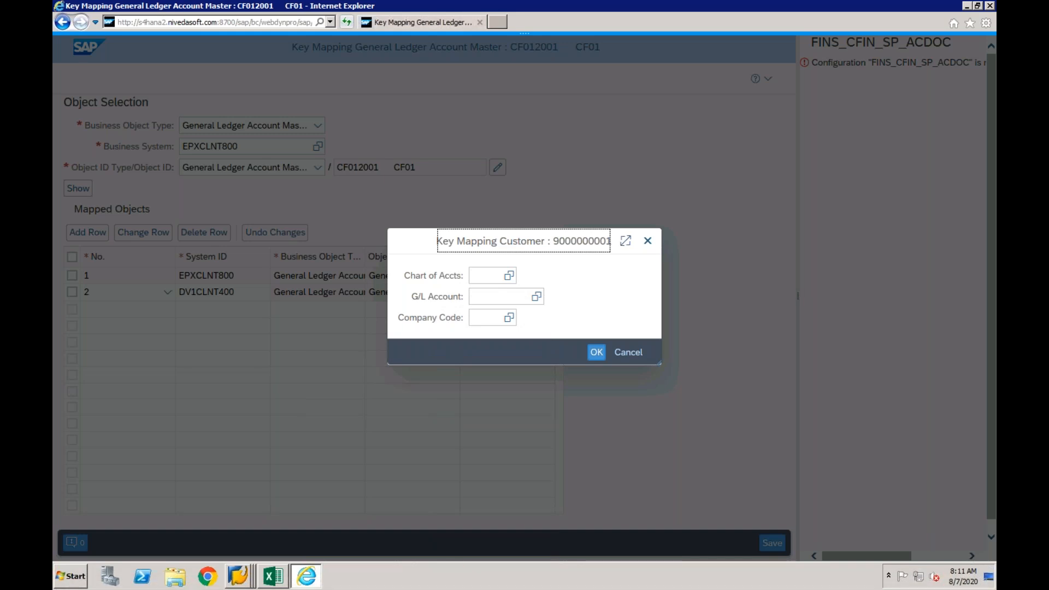
{"action": "left_click", "coordinate": [479, 277]}
{"action": "type", "text": "cf01"}
{"action": "key", "text": "Tab"}
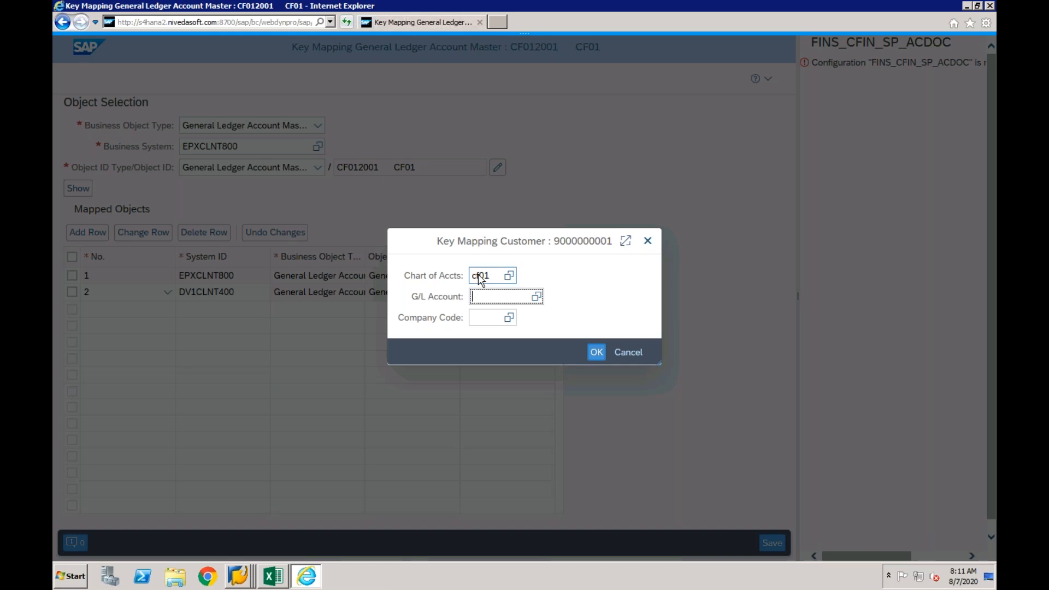
- Copy AR account 200004 from the Display G/L Account Centrally session into the mapped row's G/L account in the browser
{"action": "left_click", "coordinate": [242, 577]}
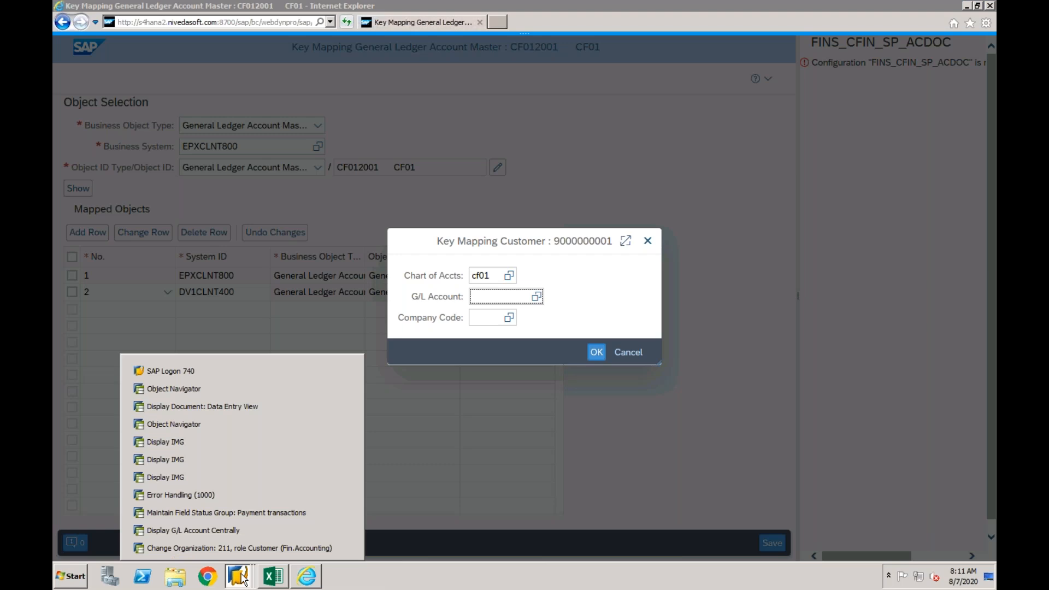
{"action": "left_click", "coordinate": [230, 530]}
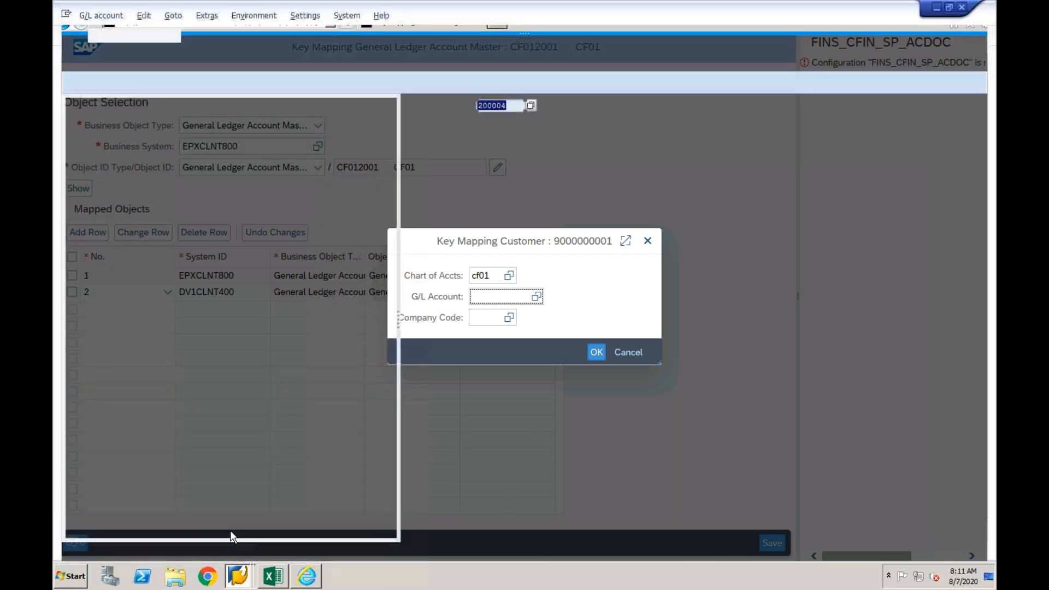
{"action": "left_click_drag", "start_coordinate": [510, 105], "coordinate": [476, 104]}
{"action": "key", "text": "ctrl+c"}
{"action": "left_click", "coordinate": [476, 103]}
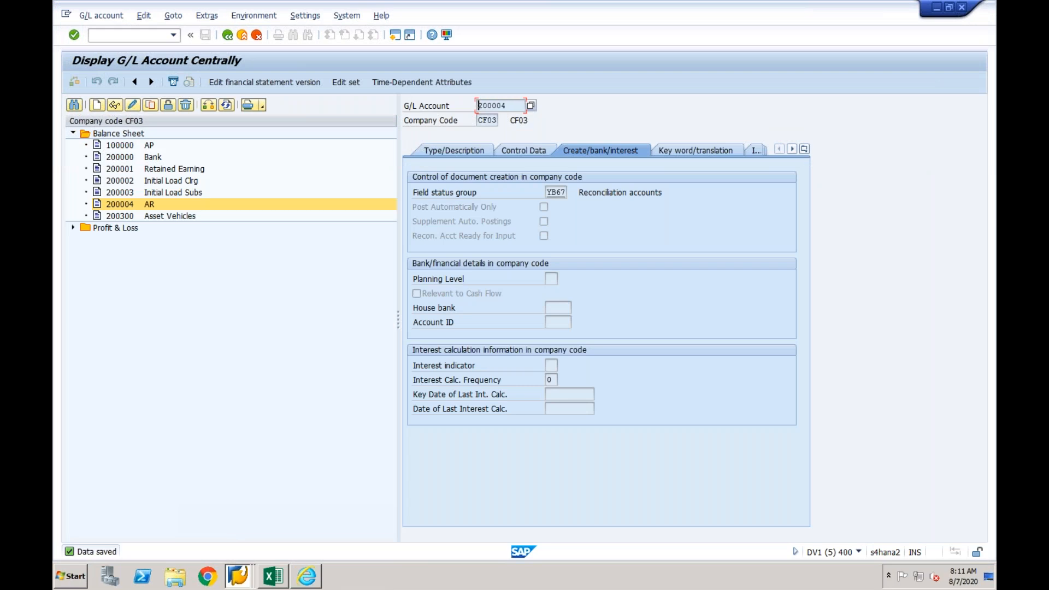
{"action": "left_click", "coordinate": [307, 573]}
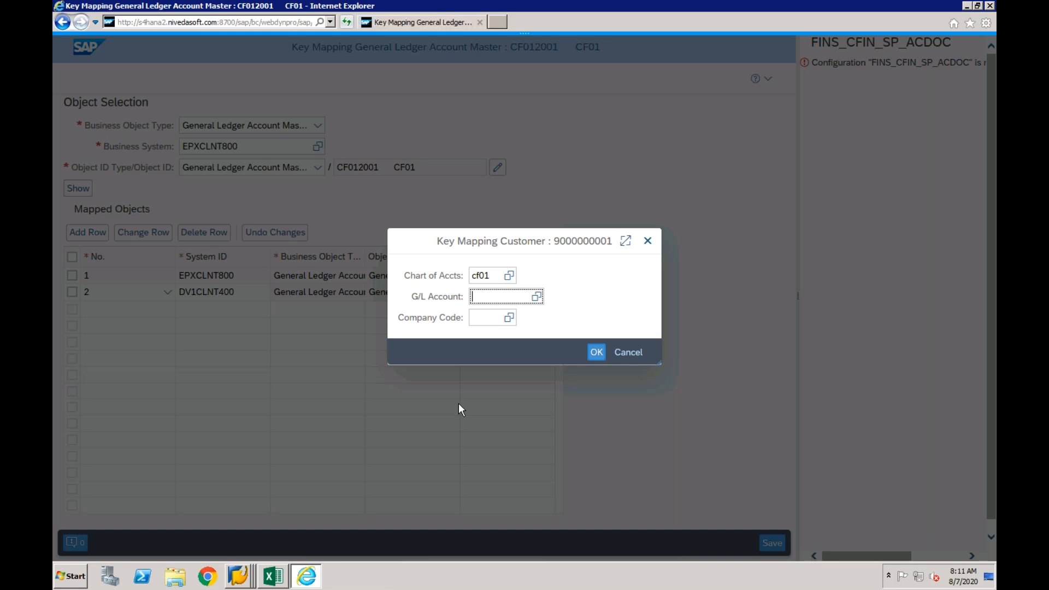
{"action": "key", "text": "ctrl+v"}
- Set the mapped G/L account's company code to CF01 and accept the object ID
{"action": "left_click", "coordinate": [489, 321]}
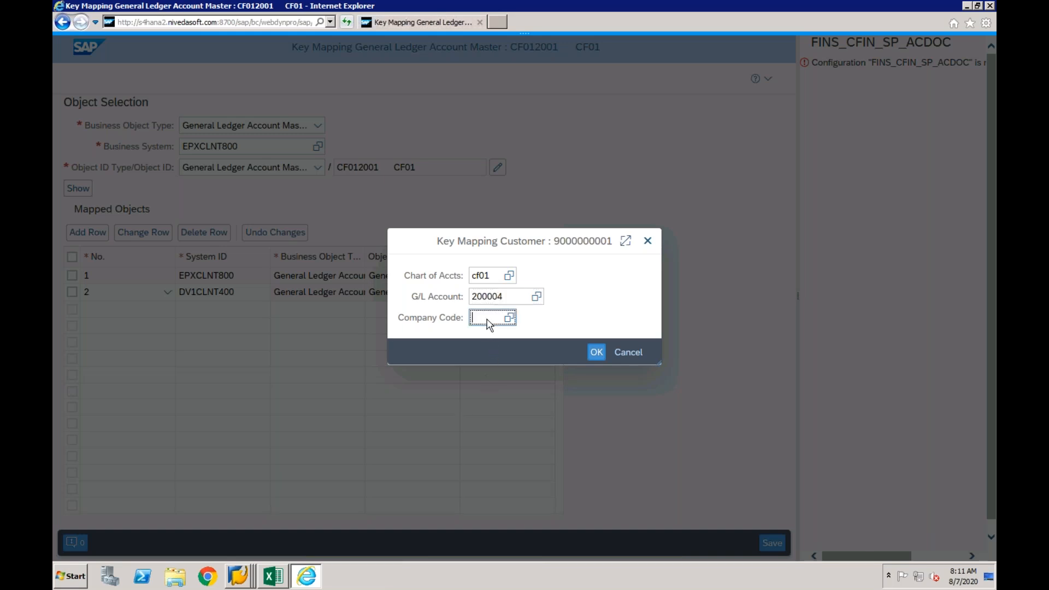
{"action": "type", "text": "CF01"}
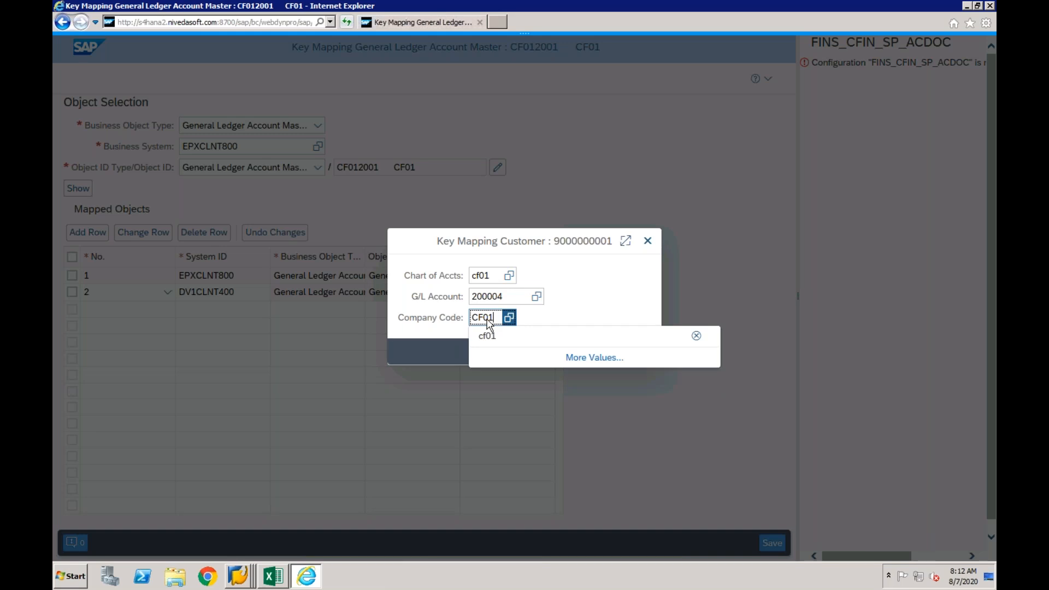
{"action": "left_click", "coordinate": [583, 297]}
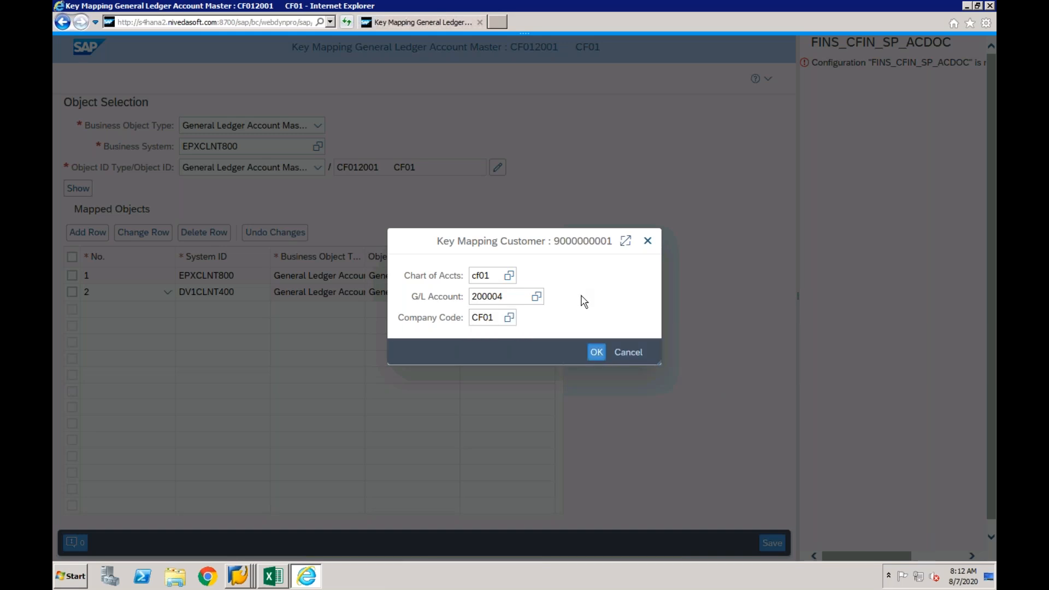
{"action": "left_click", "coordinate": [596, 351]}
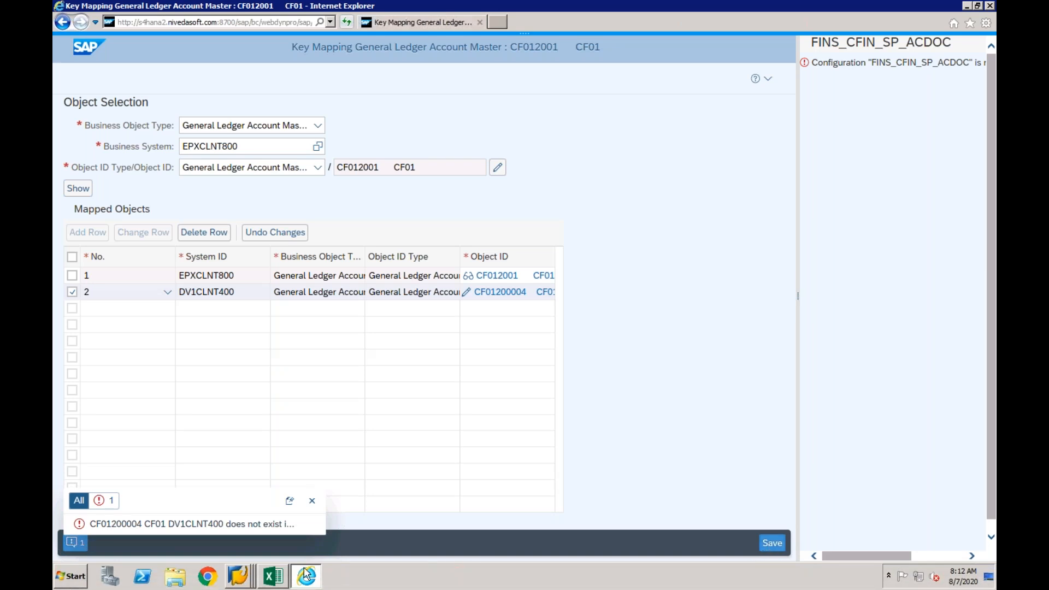
- In the Error Handling session, open the item behind the G/L account CF012001 error and try Search and Replace on line 1: 1
{"action": "right_click", "coordinate": [239, 575]}
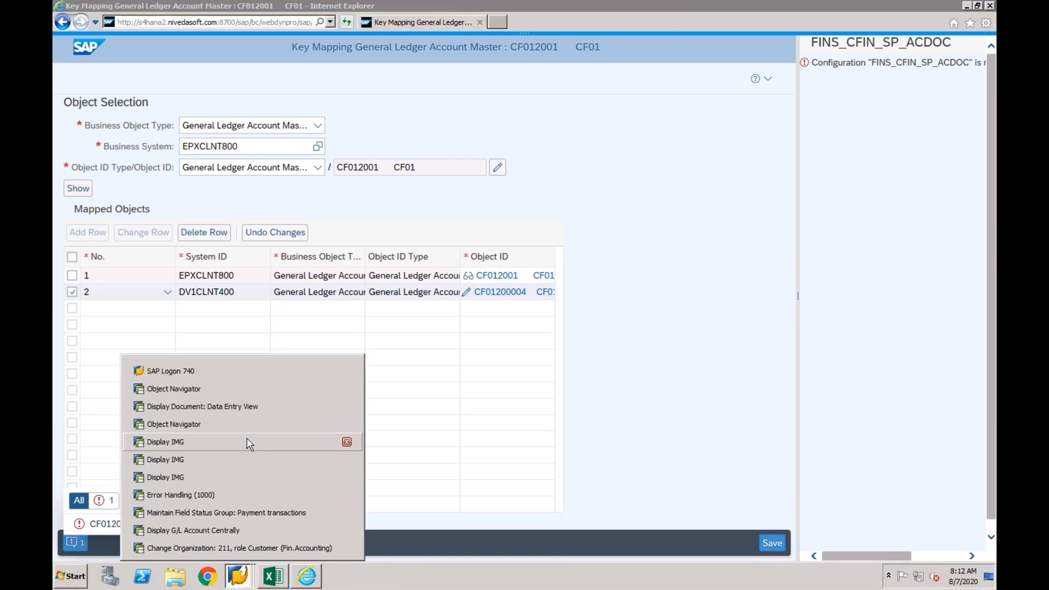
{"action": "left_click", "coordinate": [245, 495]}
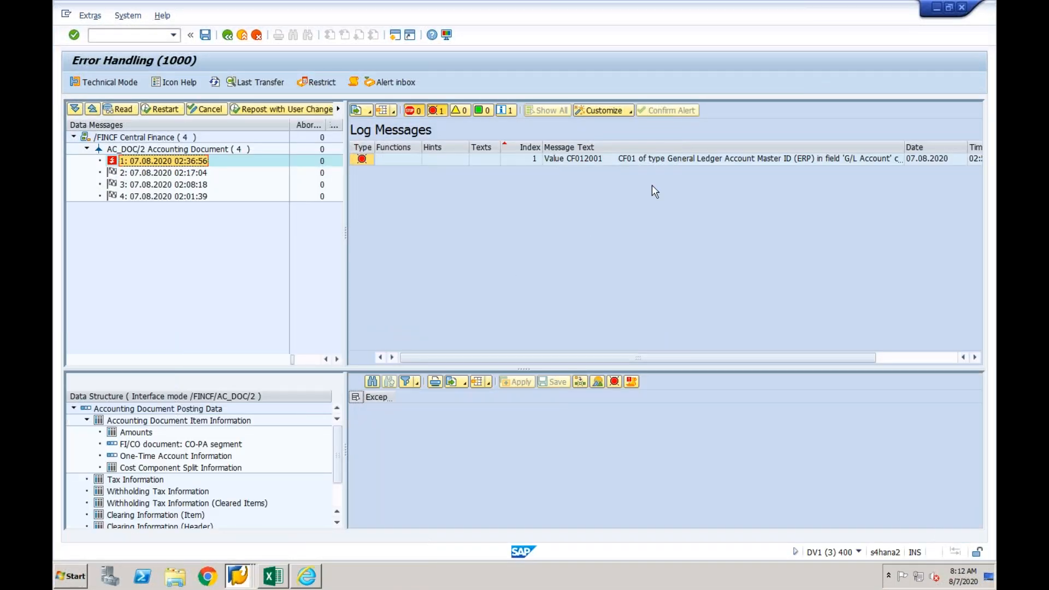
{"action": "left_click", "coordinate": [638, 160]}
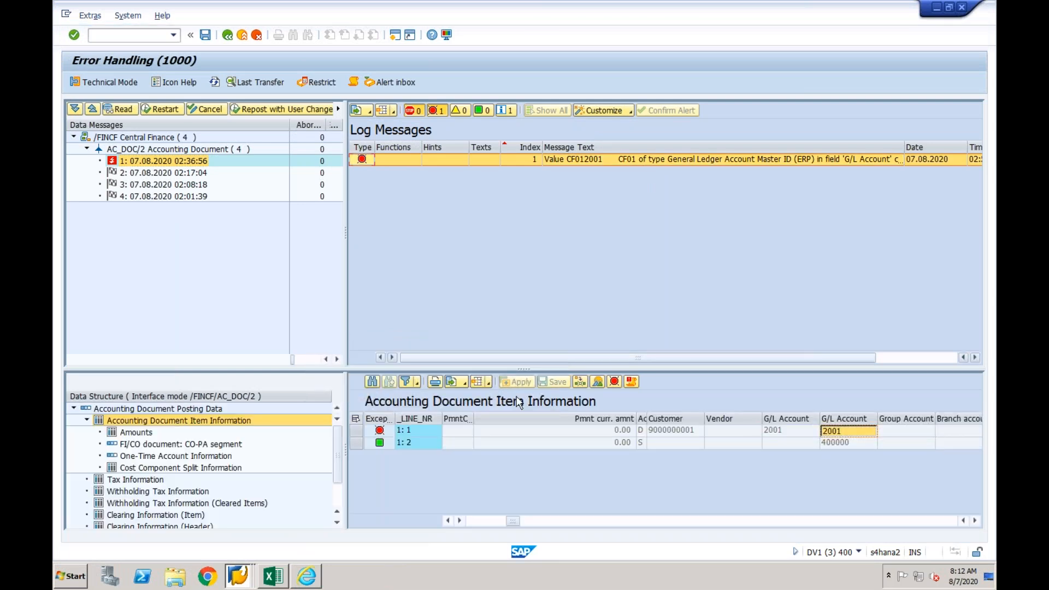
{"action": "left_click", "coordinate": [373, 432]}
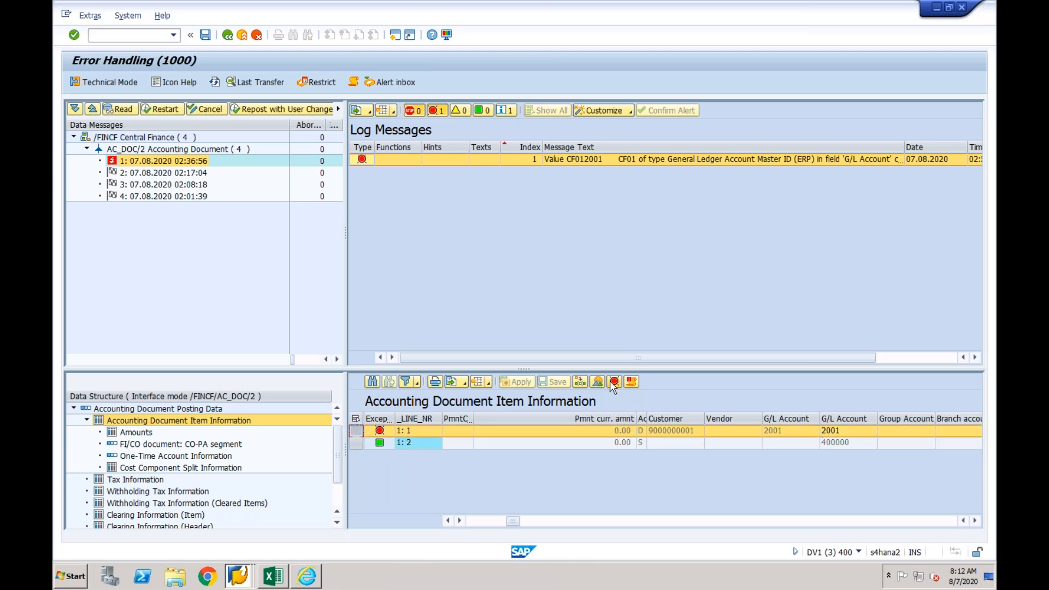
{"action": "left_click", "coordinate": [581, 384]}
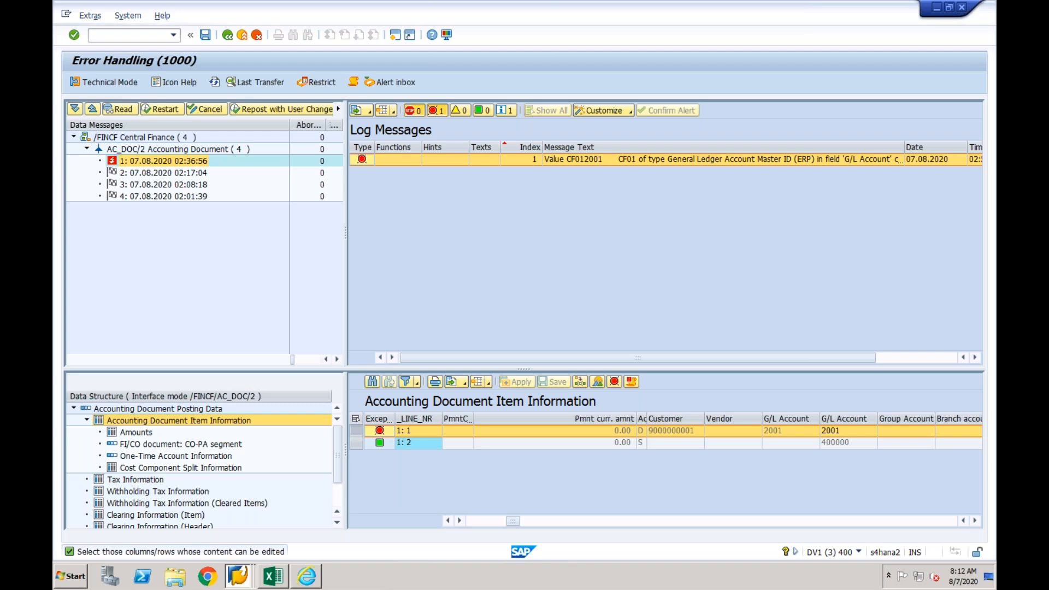
- Open the long text of the search-and-replace message and follow it to the Namespace-Specific Features customizing for namespace /FINCF
{"action": "double_click", "coordinate": [263, 553]}
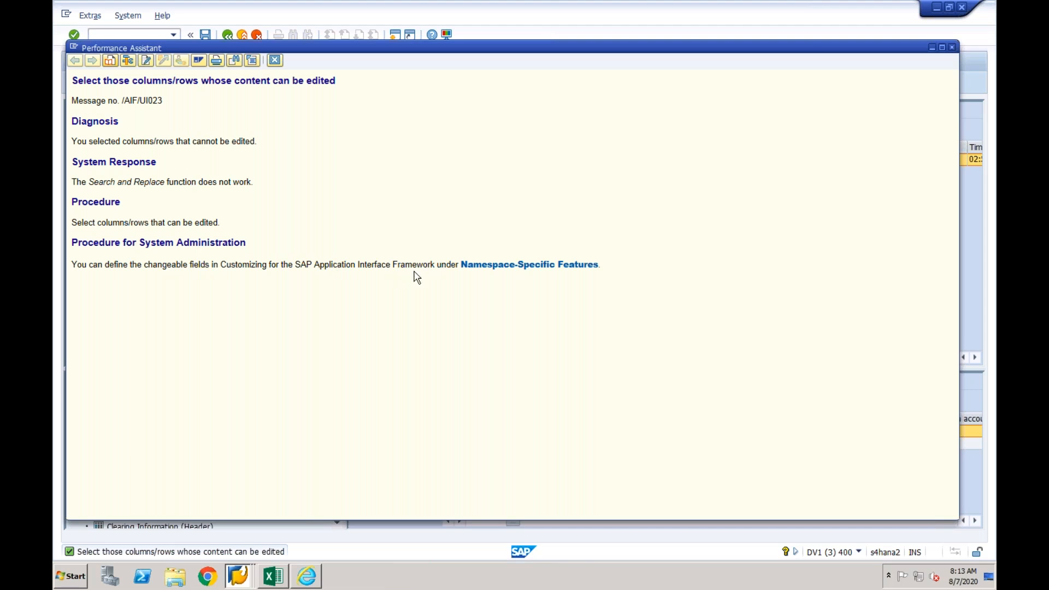
{"action": "left_click", "coordinate": [557, 269]}
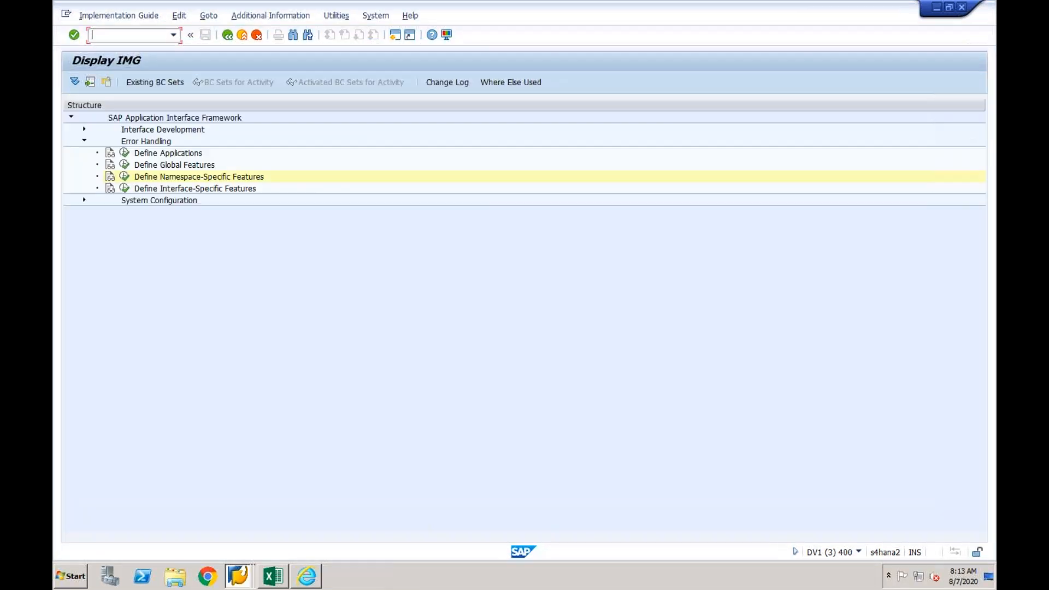
{"action": "left_click", "coordinate": [125, 176]}
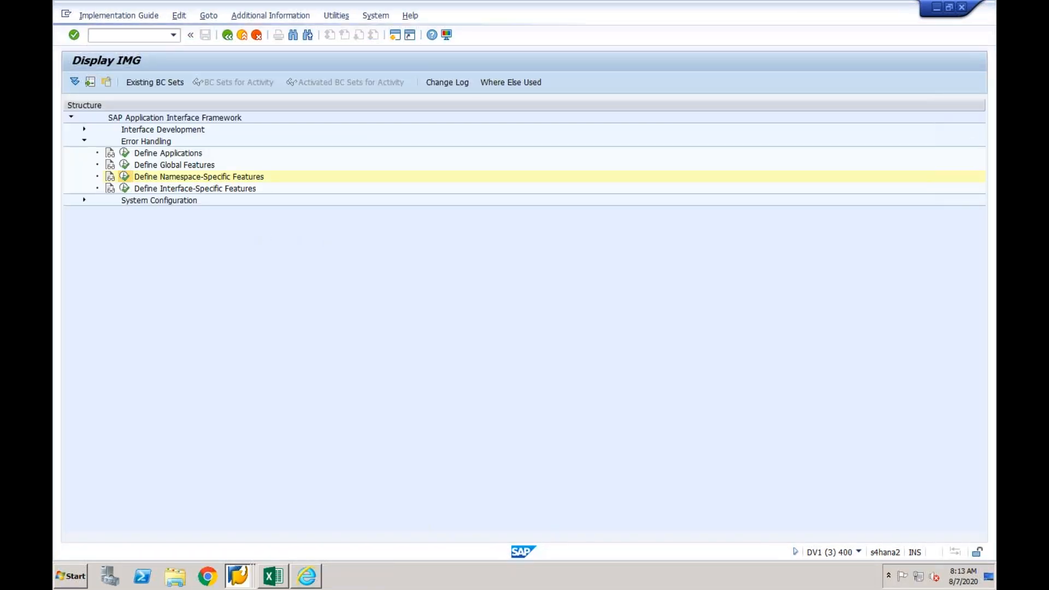
{"action": "left_click", "coordinate": [161, 223]}
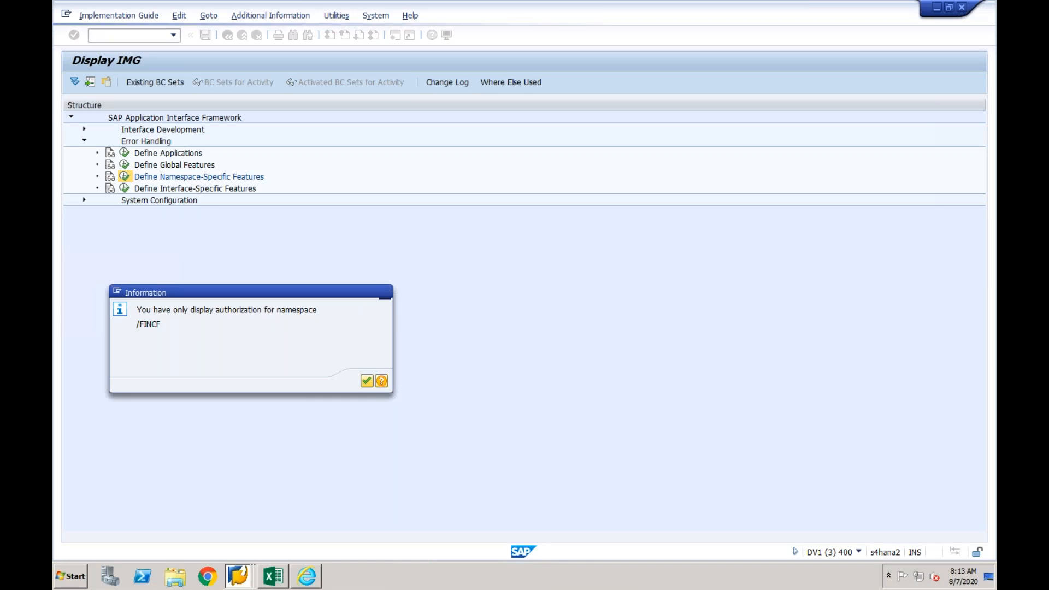
{"action": "left_click", "coordinate": [366, 381]}
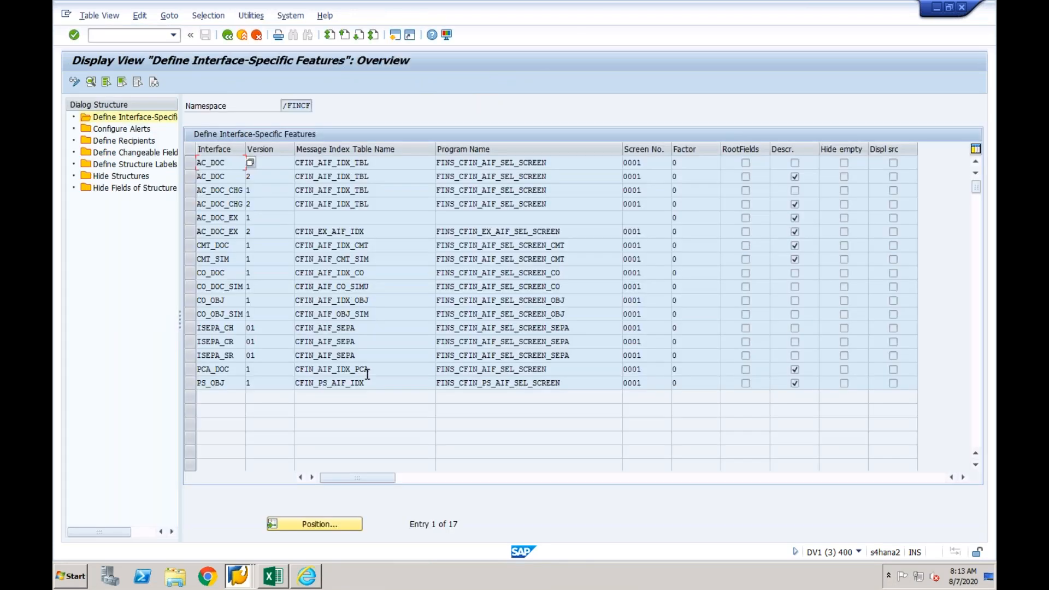
- Display the changeable fields defined for interface AC_DOC version 1
{"action": "left_click", "coordinate": [151, 159]}
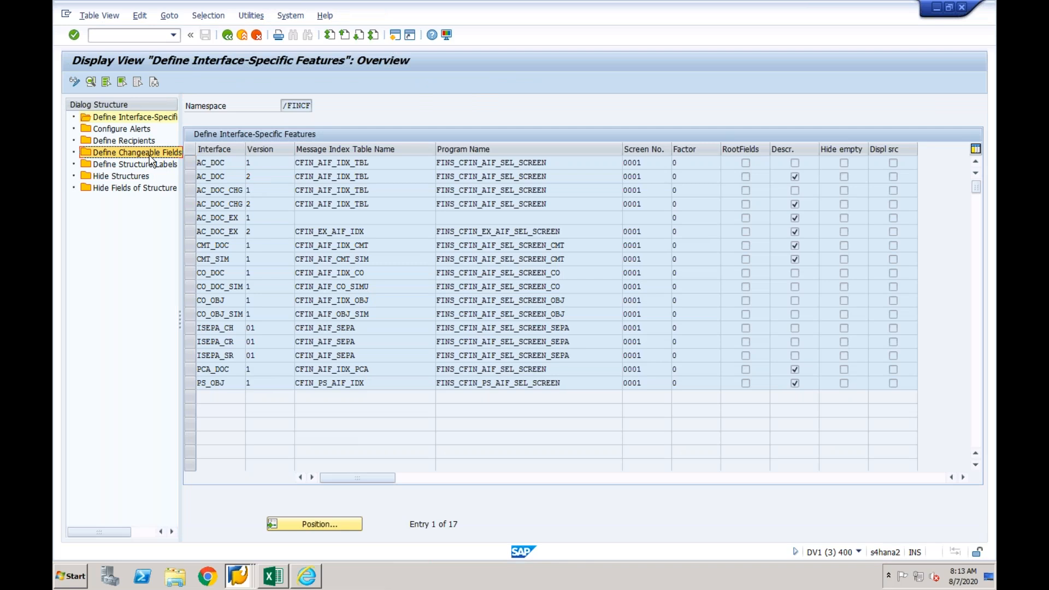
{"action": "left_click", "coordinate": [217, 164]}
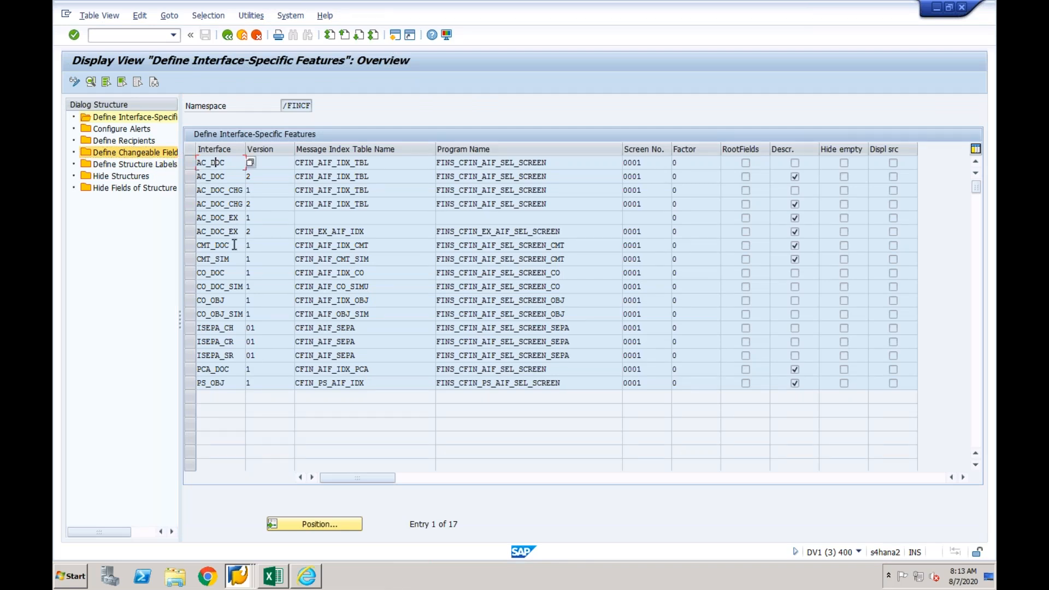
{"action": "left_click", "coordinate": [191, 164]}
{"action": "double_click", "coordinate": [160, 154]}
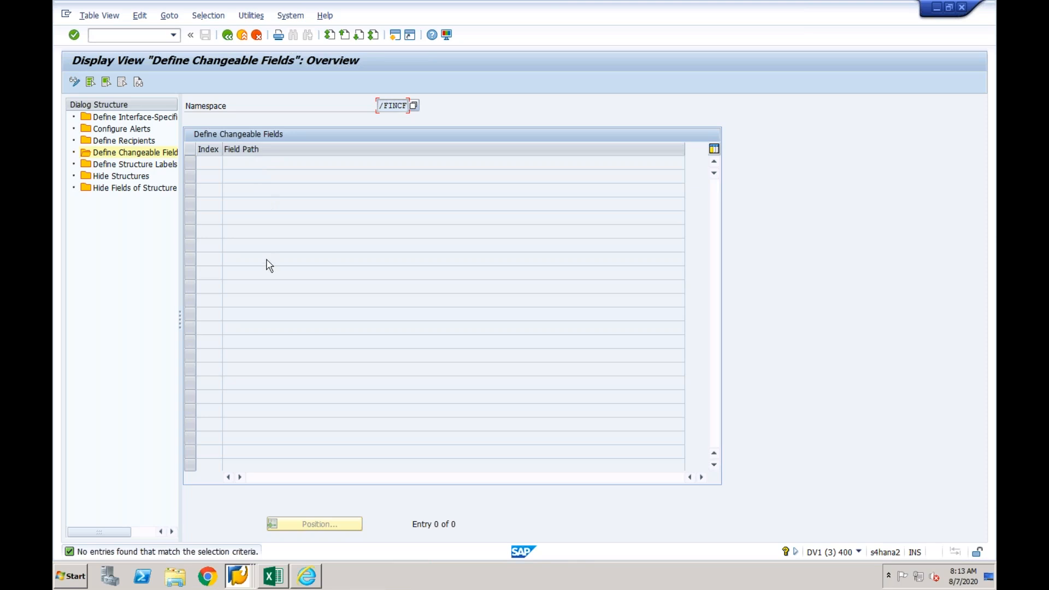
- Return to the key mapping in the browser and set the chart of accounts in the DV1CLNT400 row's object ID to cf03
{"action": "left_click", "coordinate": [314, 578]}
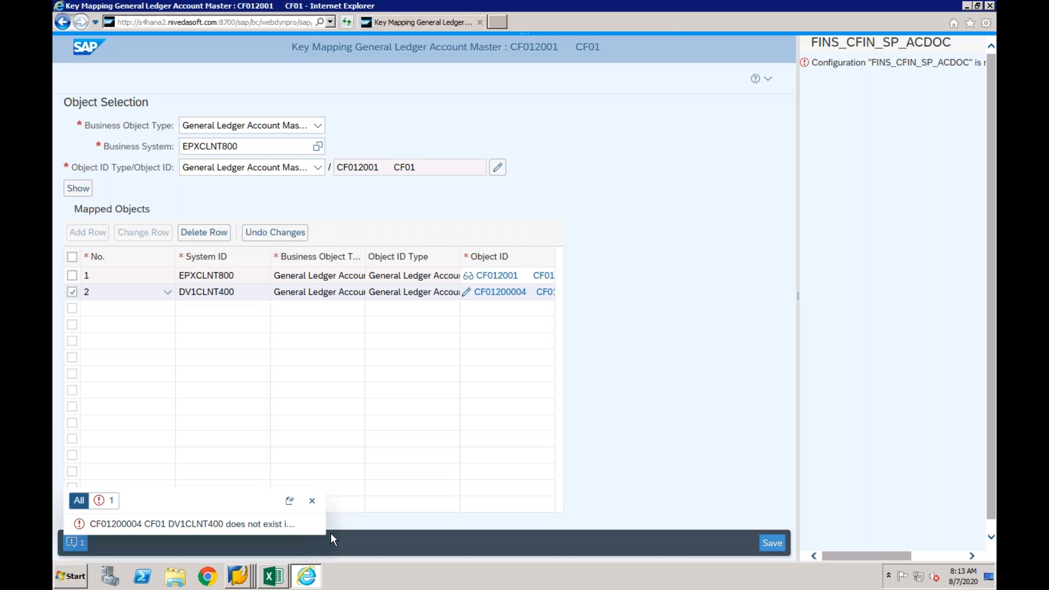
{"action": "left_click", "coordinate": [311, 502]}
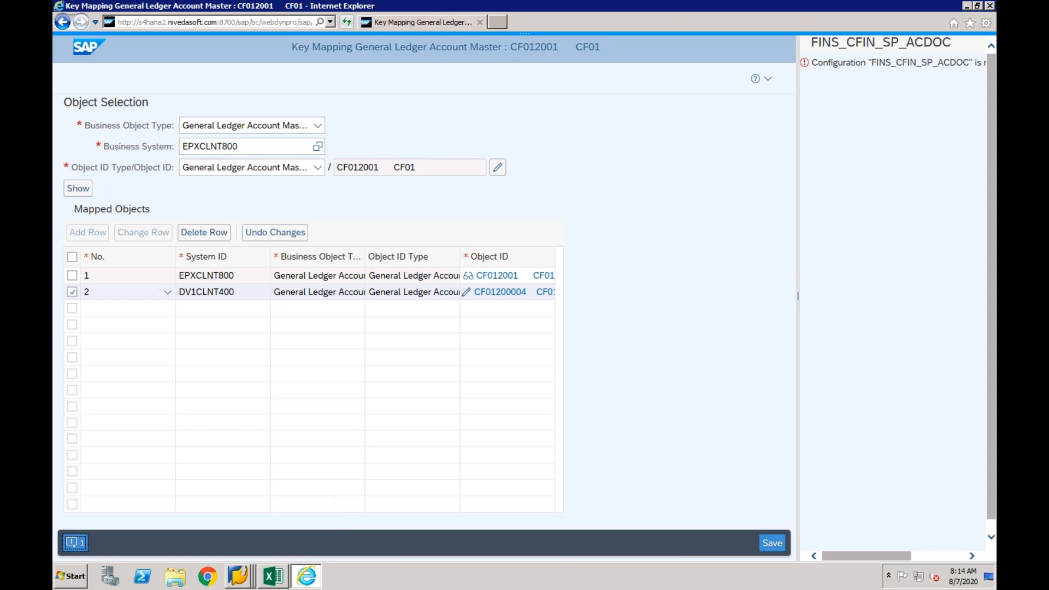
{"action": "left_click", "coordinate": [468, 294]}
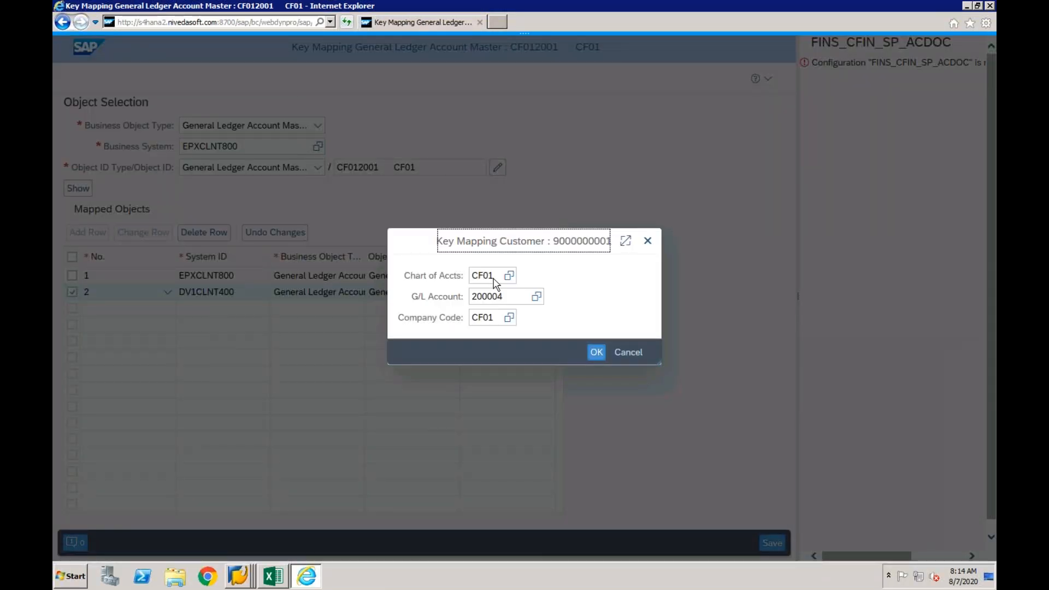
{"action": "left_click", "coordinate": [495, 278]}
{"action": "key", "text": "BackSpace"}
{"action": "type", "text": "3"}
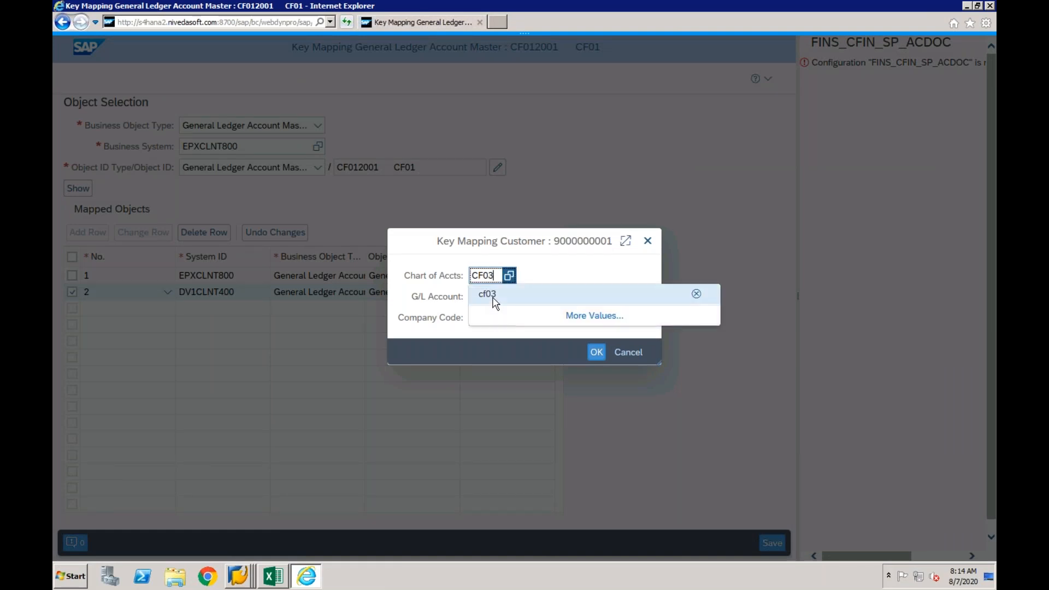
{"action": "left_click", "coordinate": [493, 297]}
- Set the mapped G/L account's company code to CF03 and accept the object ID
{"action": "left_click", "coordinate": [501, 323]}
{"action": "key", "text": "BackSpace"}
{"action": "type", "text": "3"}
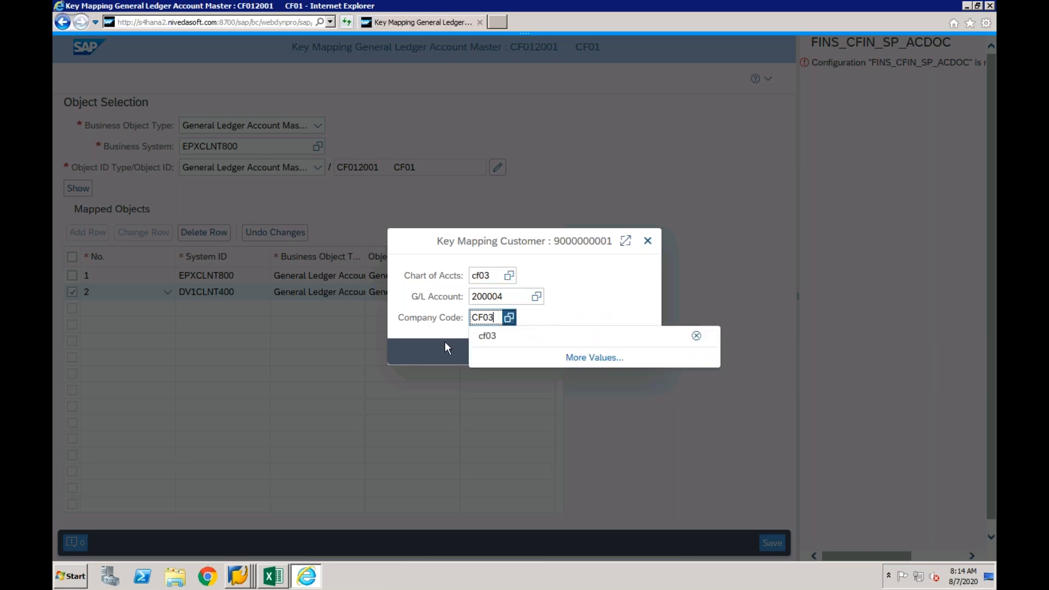
{"action": "left_click", "coordinate": [444, 342]}
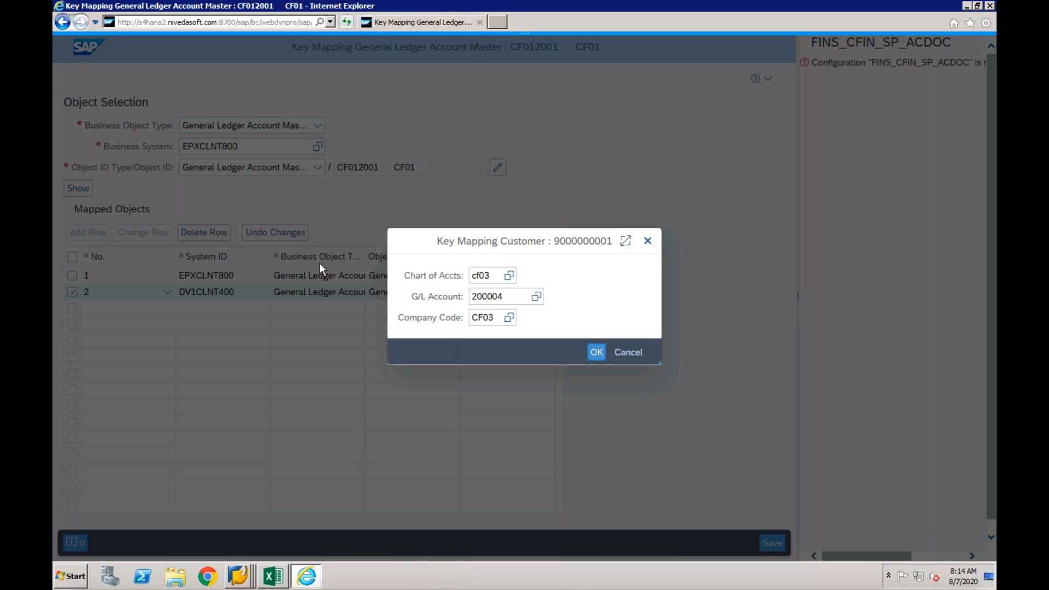
{"action": "left_click", "coordinate": [595, 353]}
{"action": "left_click", "coordinate": [596, 353]}
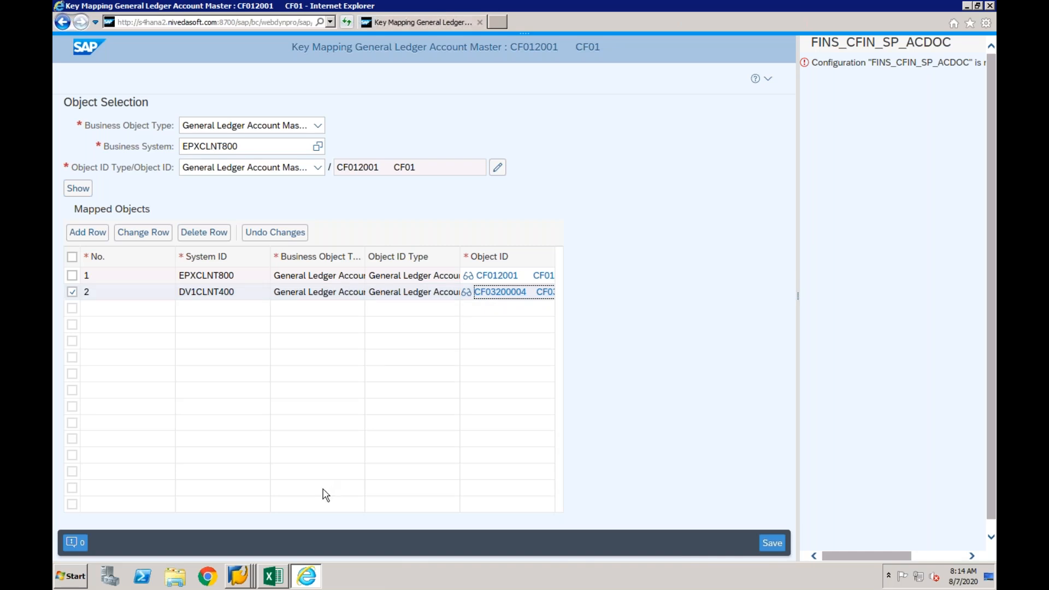
- Save the G/L account key mapping, checking the DV1CLNT400 row's object ID details before and after saving
{"action": "right_click", "coordinate": [244, 573]}
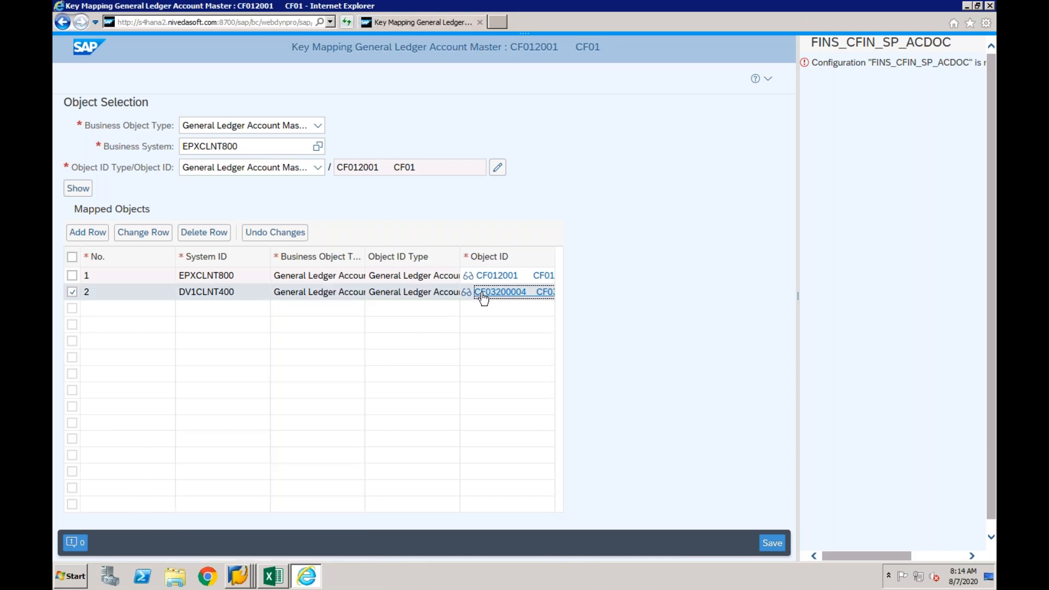
{"action": "left_click", "coordinate": [483, 295]}
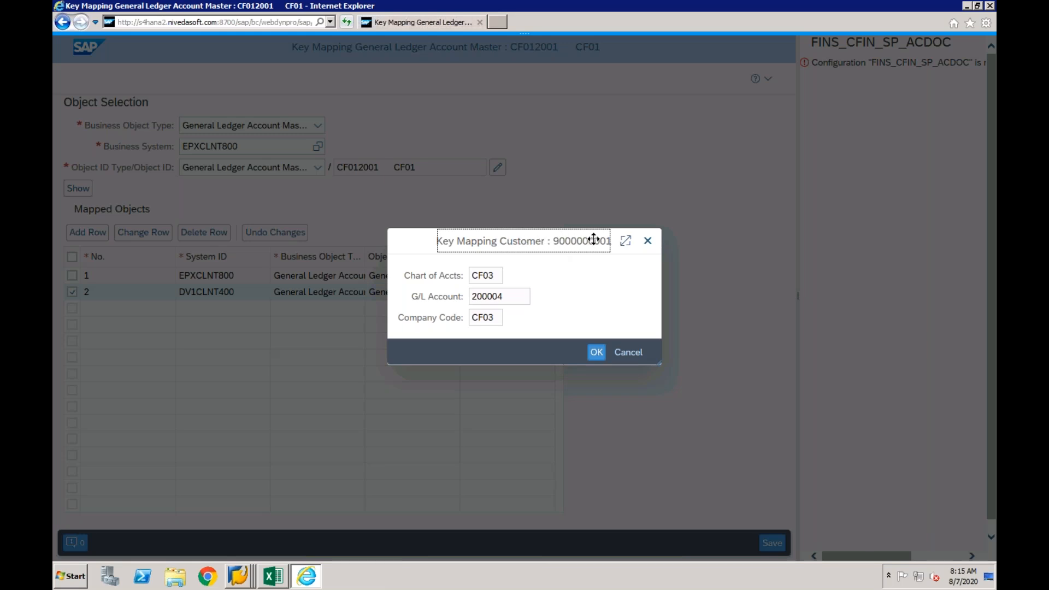
{"action": "left_click", "coordinate": [647, 240]}
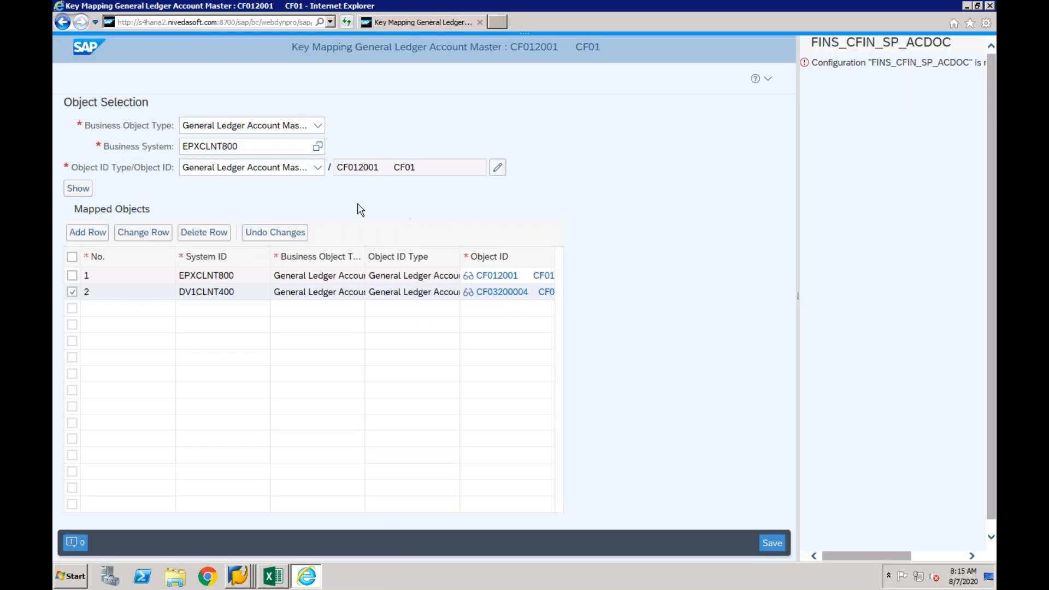
{"action": "left_click", "coordinate": [771, 544]}
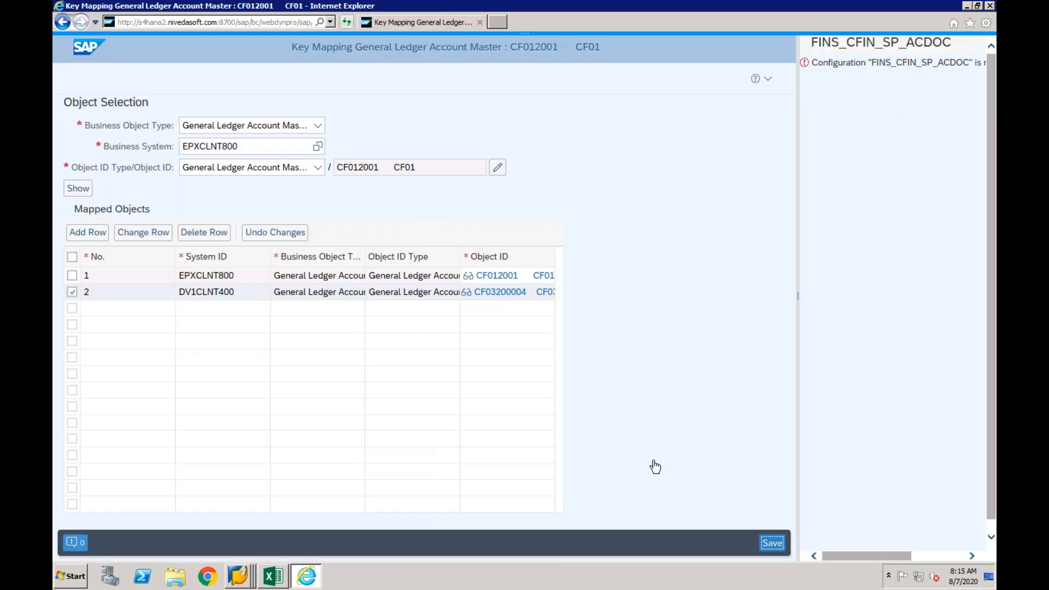
{"action": "left_click", "coordinate": [470, 295]}
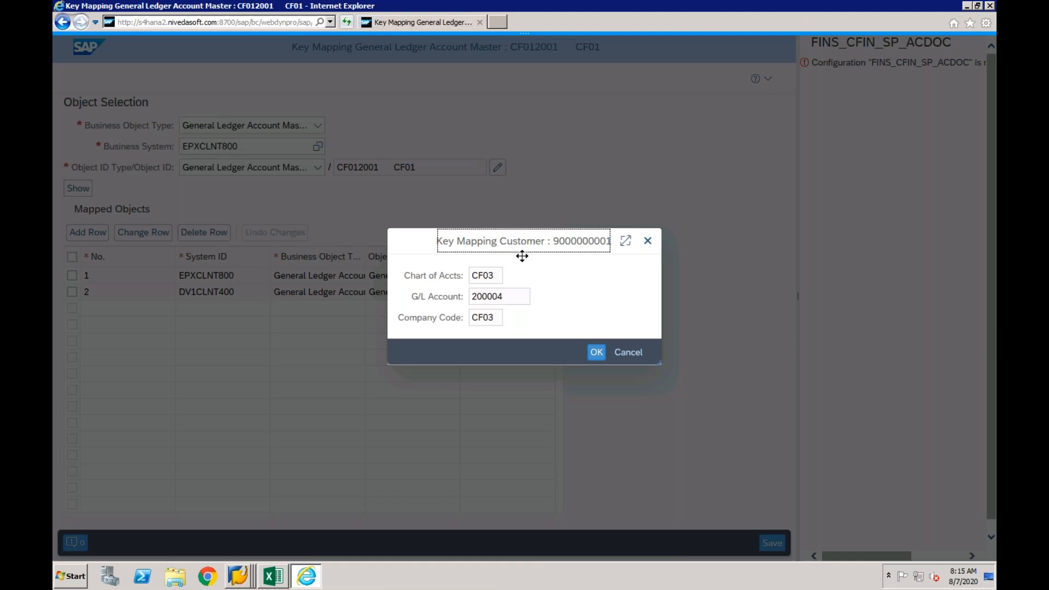
{"action": "left_click", "coordinate": [648, 246]}
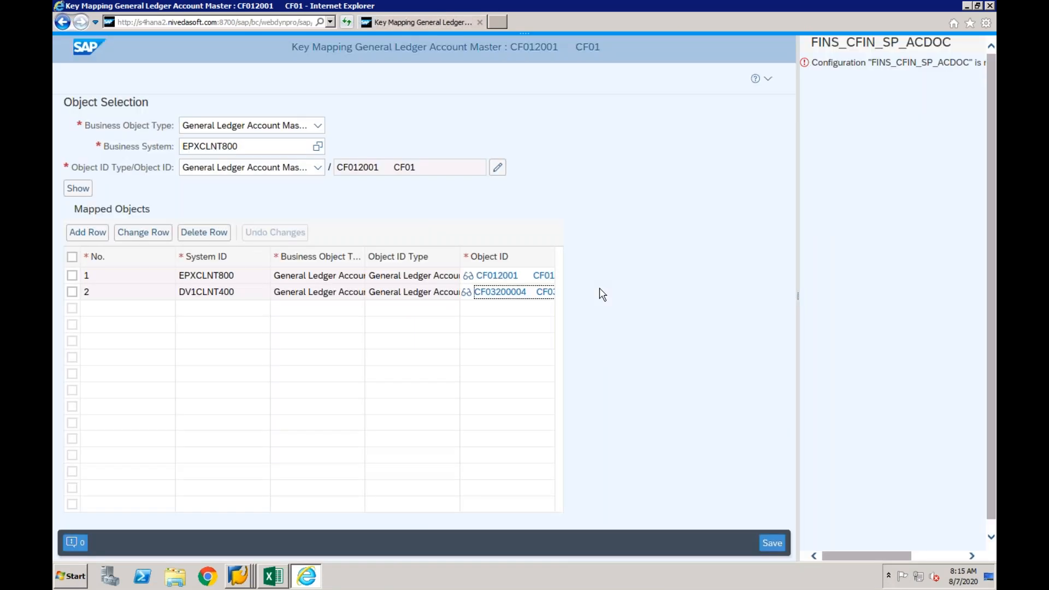
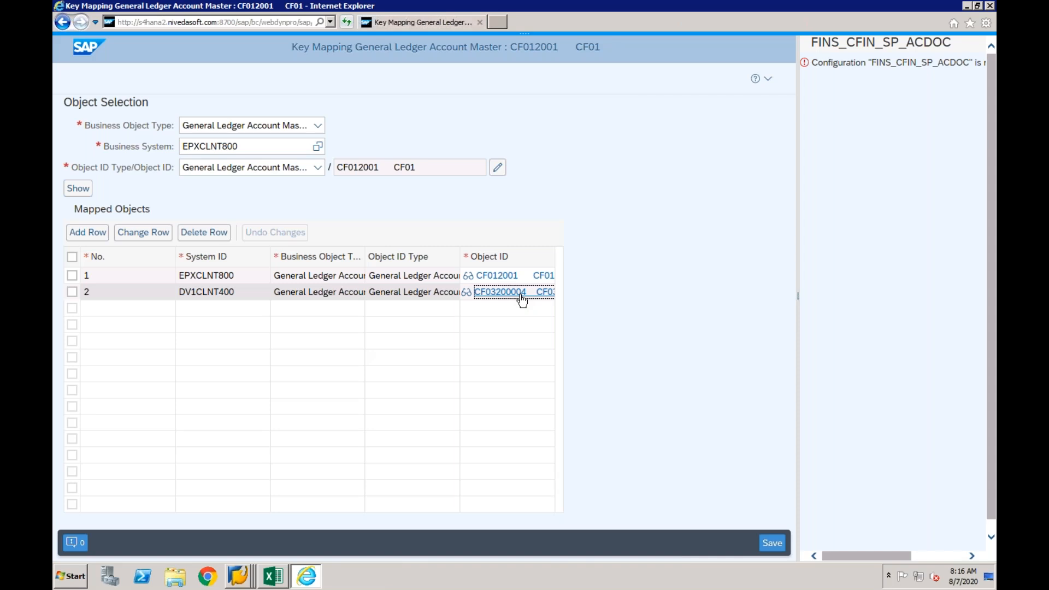
- Save the G/L account key mapping again, dismiss the notice, and return to the SAP GUI Error Handling overview
{"action": "left_click", "coordinate": [770, 543]}
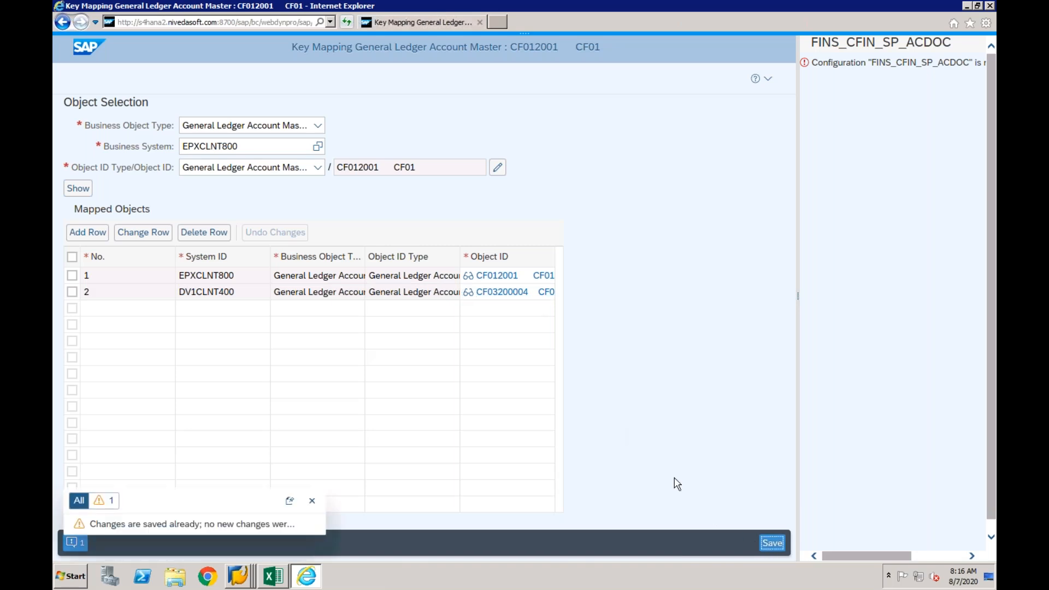
{"action": "left_click", "coordinate": [312, 501]}
{"action": "left_click", "coordinate": [241, 576]}
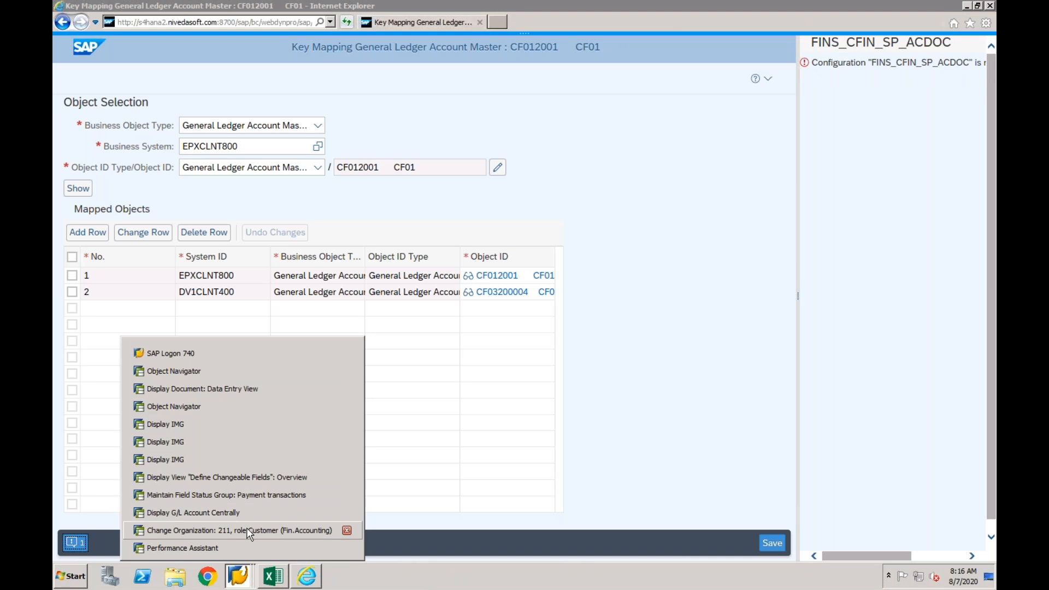
{"action": "left_click", "coordinate": [248, 479]}
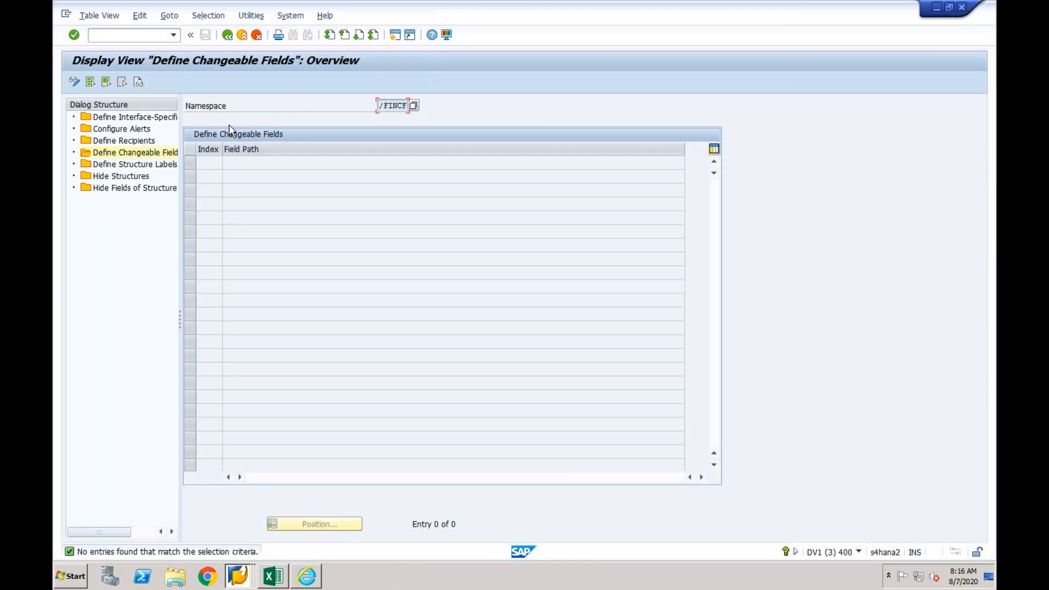
{"action": "left_click", "coordinate": [227, 35]}
{"action": "left_click", "coordinate": [228, 35]}
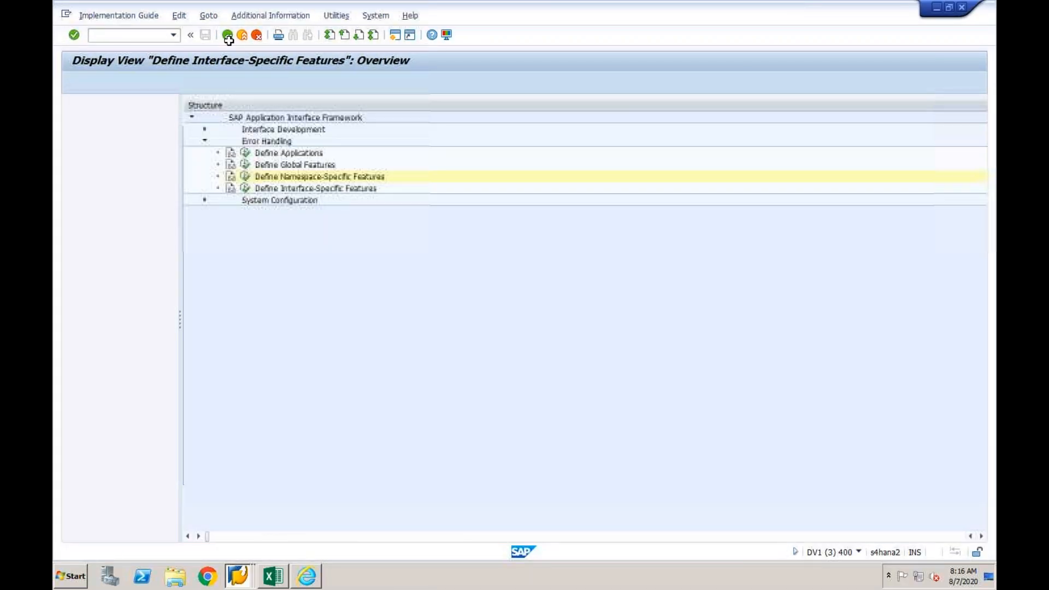
{"action": "left_click", "coordinate": [227, 34]}
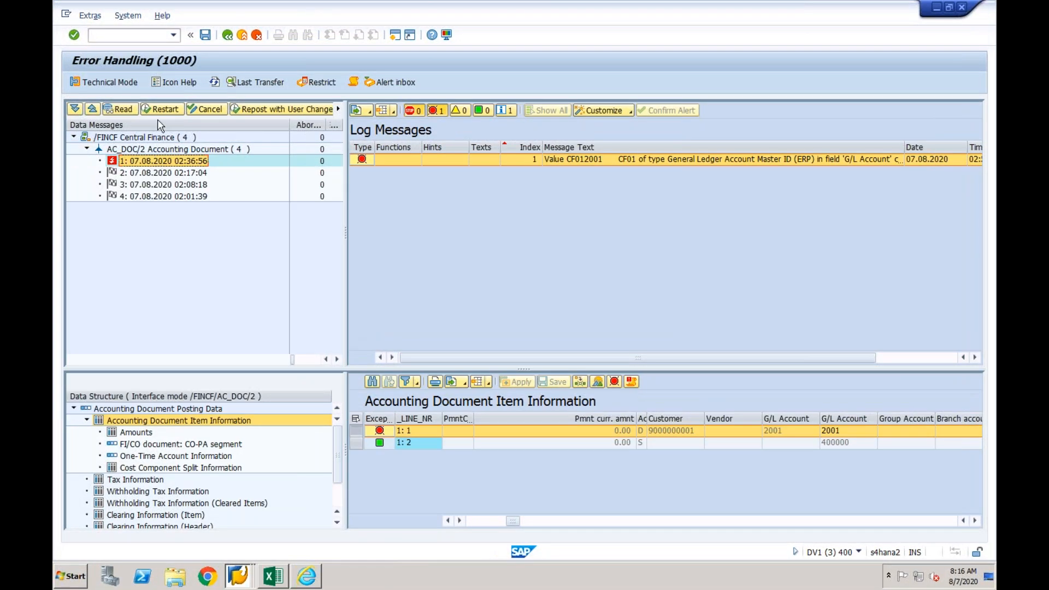
- Restart the first AC_DOC/2 accounting document message, refresh the message list and display that message's log
{"action": "left_click", "coordinate": [160, 110]}
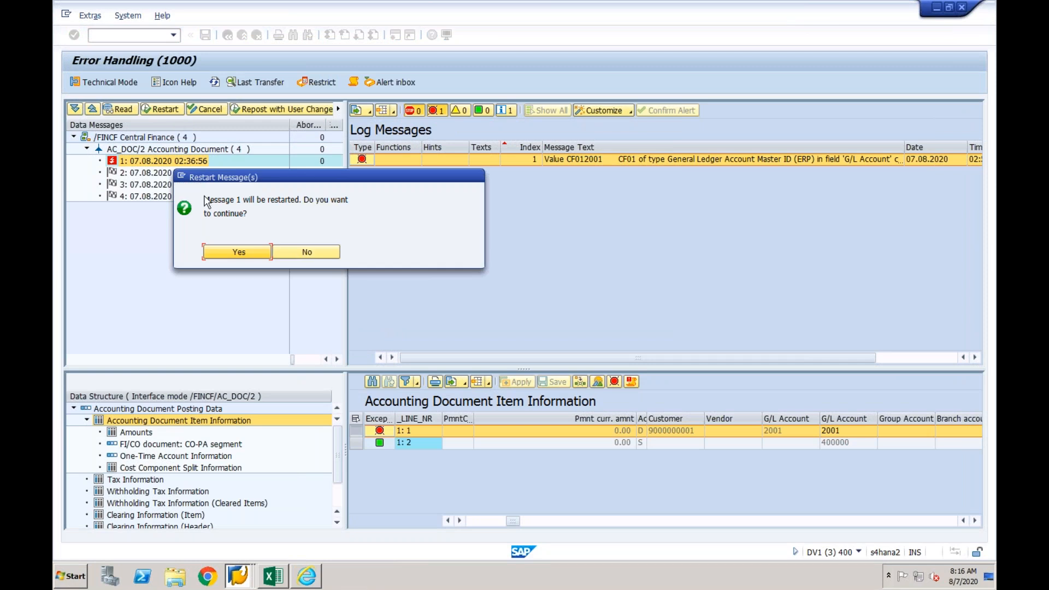
{"action": "left_click", "coordinate": [225, 252]}
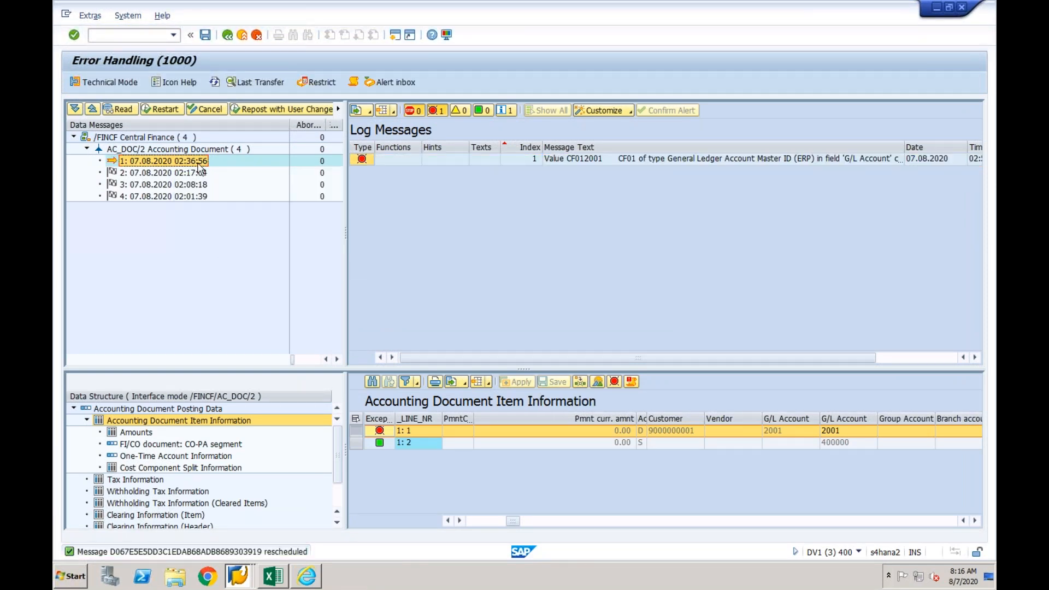
{"action": "left_click", "coordinate": [214, 82]}
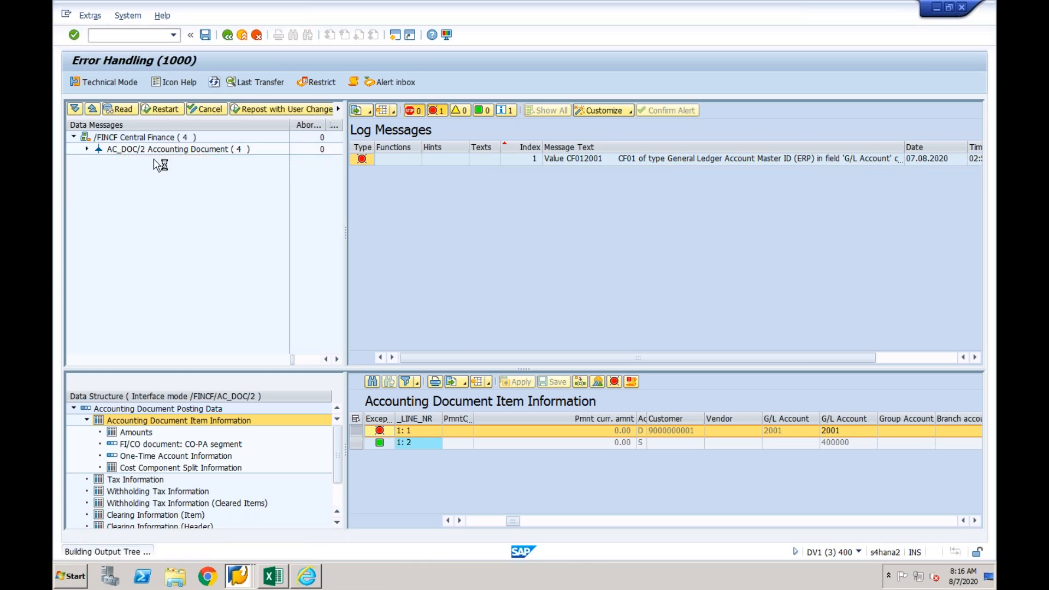
{"action": "left_click", "coordinate": [87, 149]}
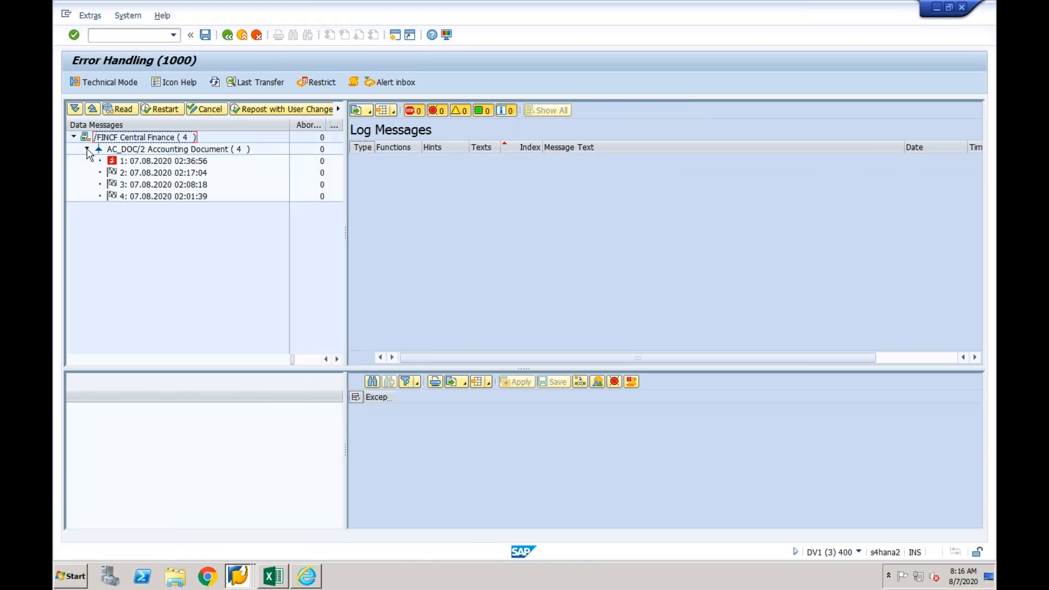
{"action": "left_click", "coordinate": [141, 162]}
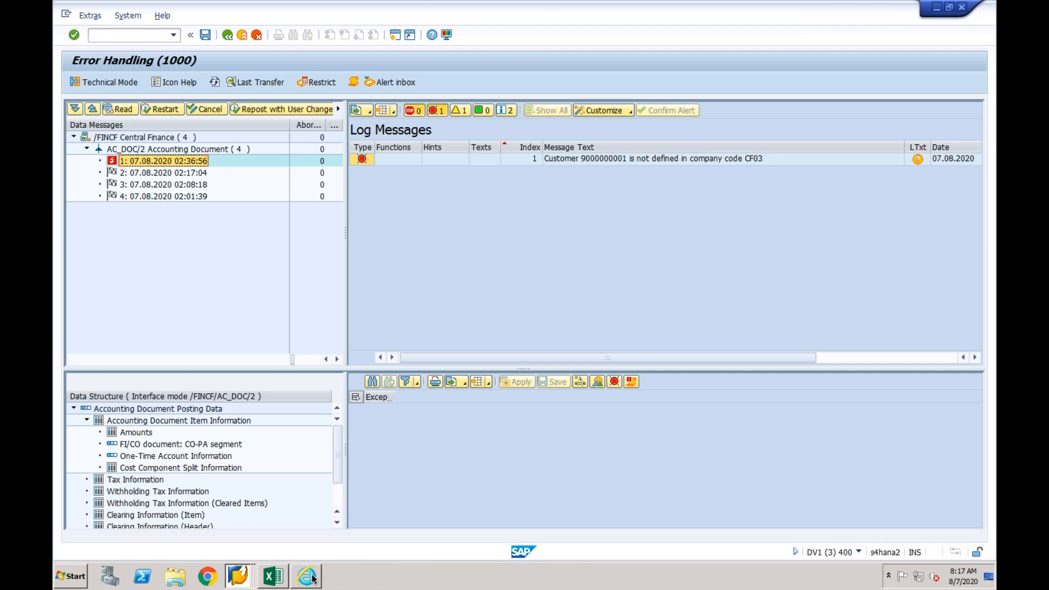
- Switch to the key mapping in the browser and set the business object type to Customer
{"action": "mouse_move", "coordinate": [313, 578]}
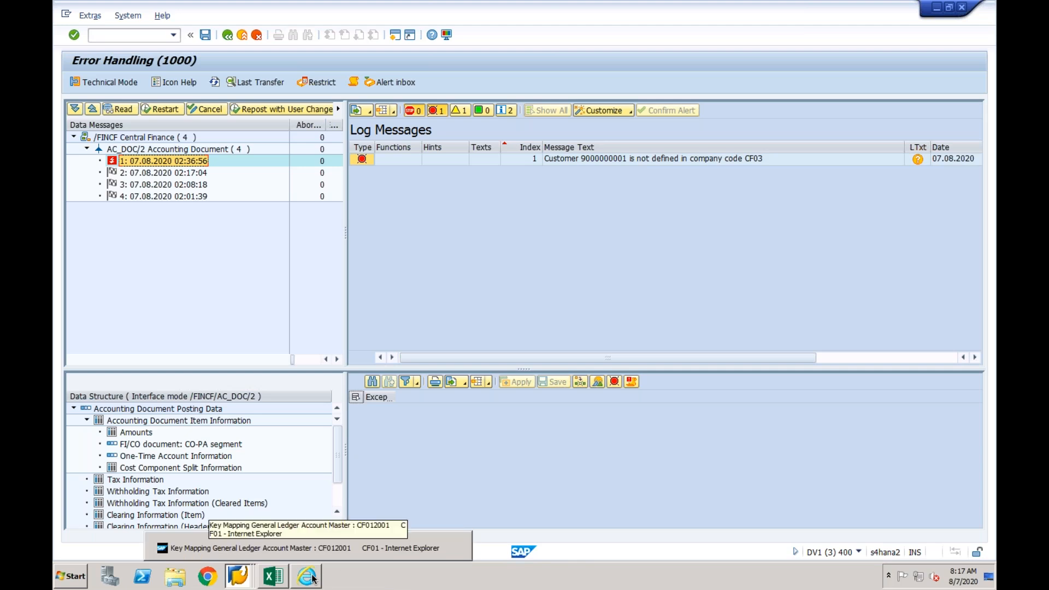
{"action": "left_click", "coordinate": [245, 547]}
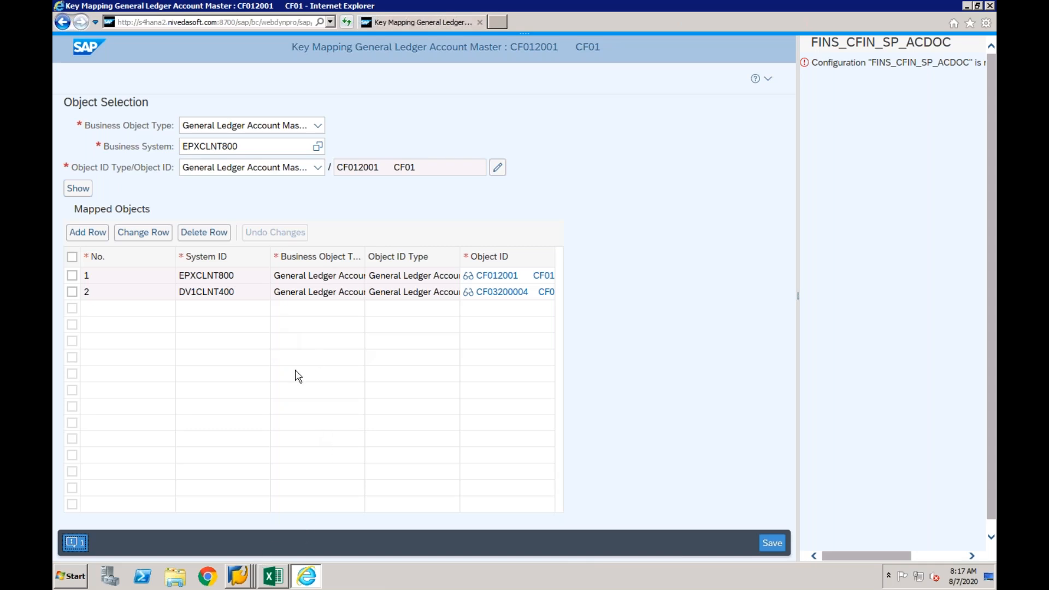
{"action": "left_click", "coordinate": [318, 167]}
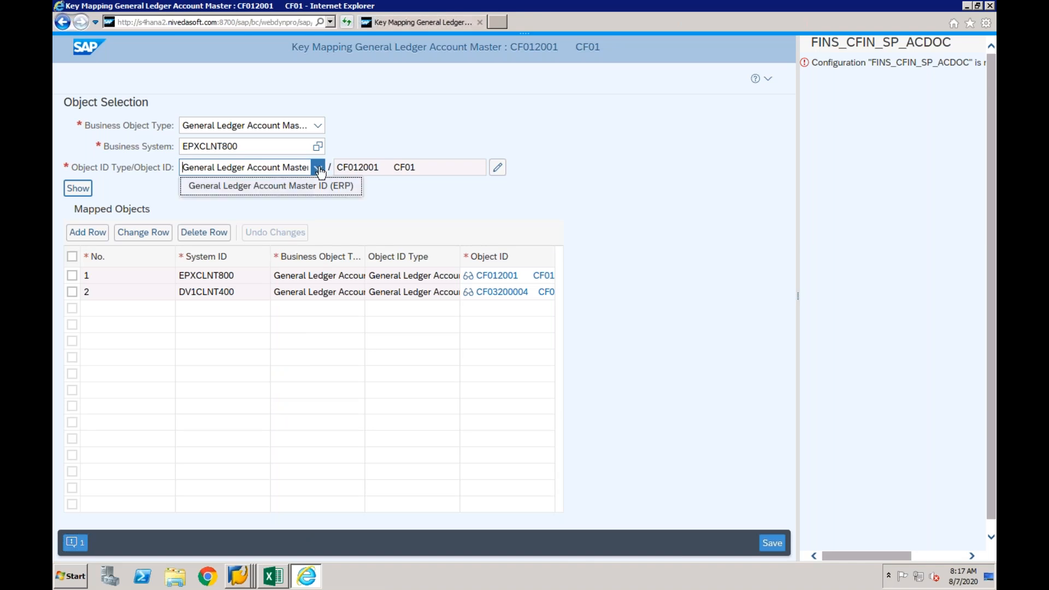
{"action": "left_click", "coordinate": [318, 126]}
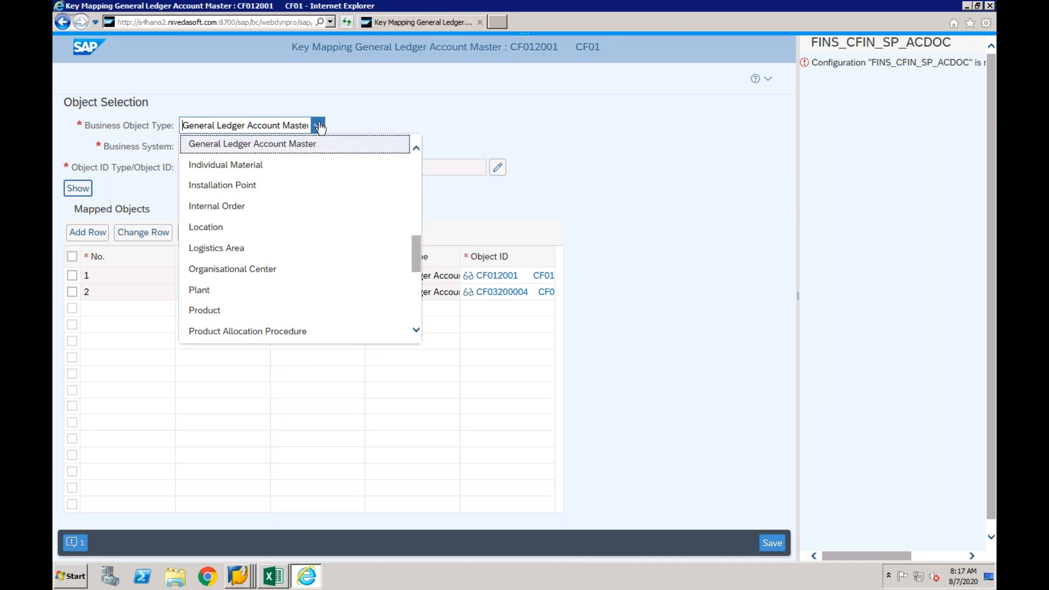
{"action": "left_click", "coordinate": [416, 207]}
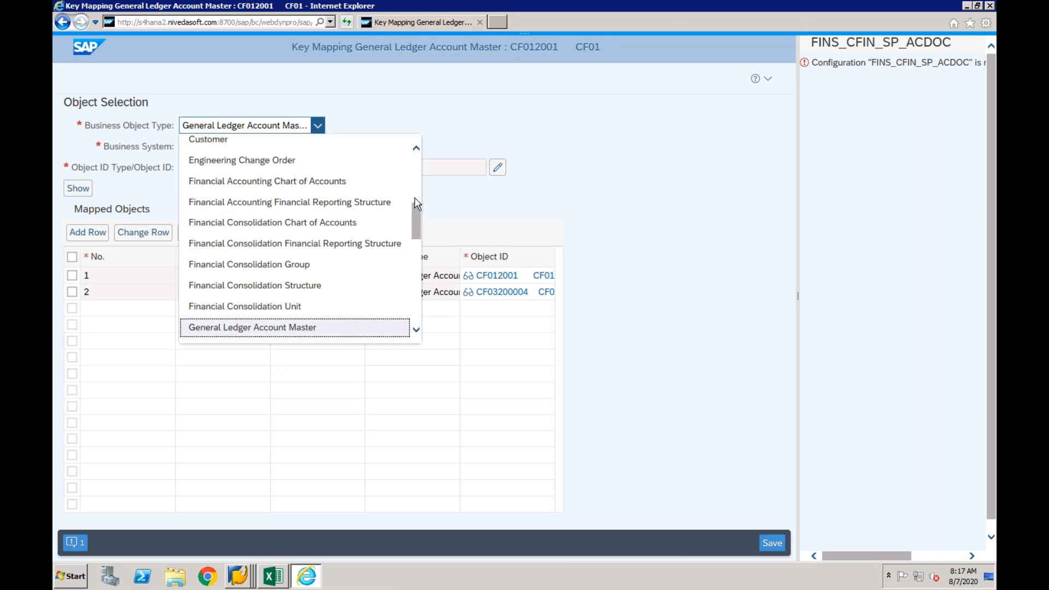
{"action": "left_click", "coordinate": [251, 139]}
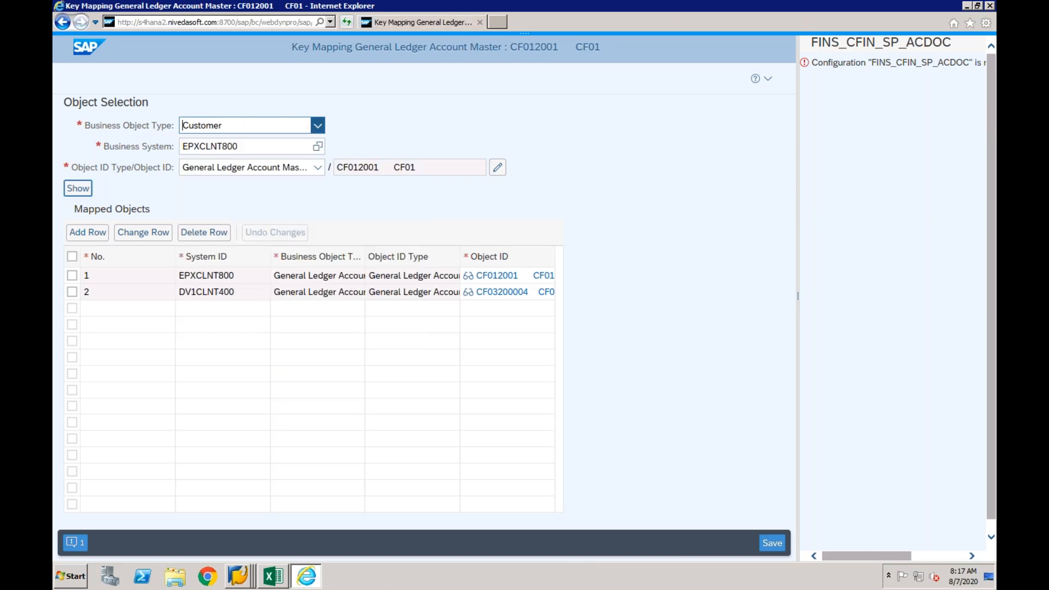
- Show the EPXCLNT800 key mapping for the source customer's number and check the EPXCLNT800 and DV1CLNT400 rows
{"action": "left_click", "coordinate": [410, 167]}
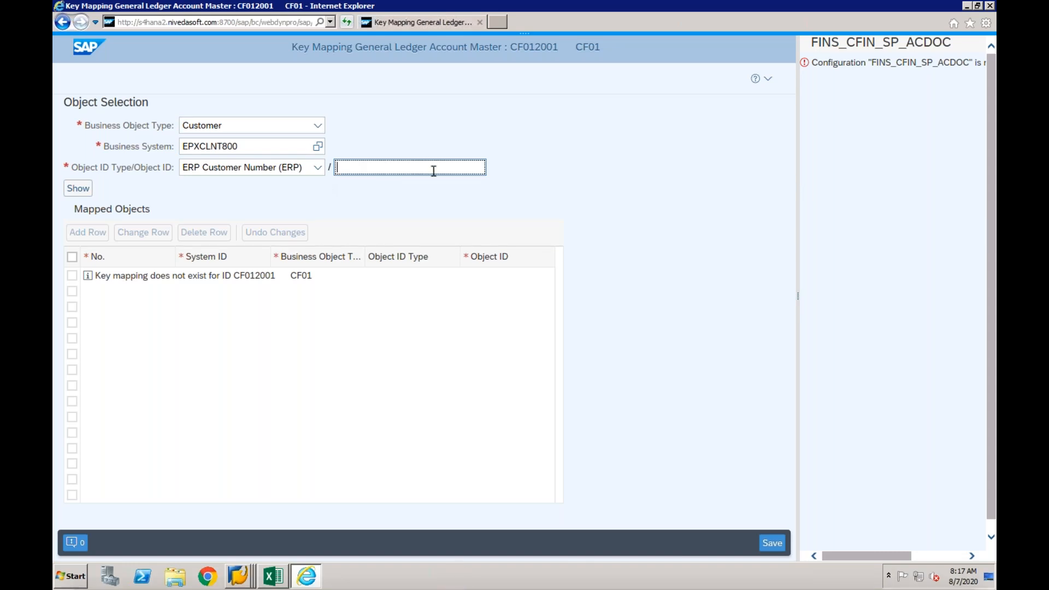
{"action": "type", "text": "9"}
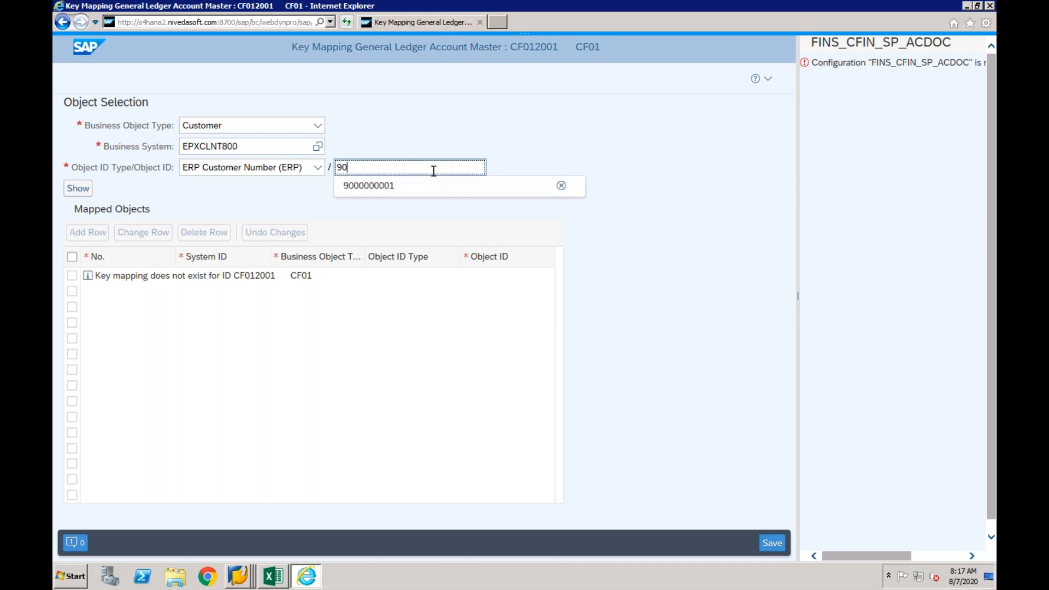
{"action": "type", "text": "0"}
{"action": "left_click", "coordinate": [383, 185]}
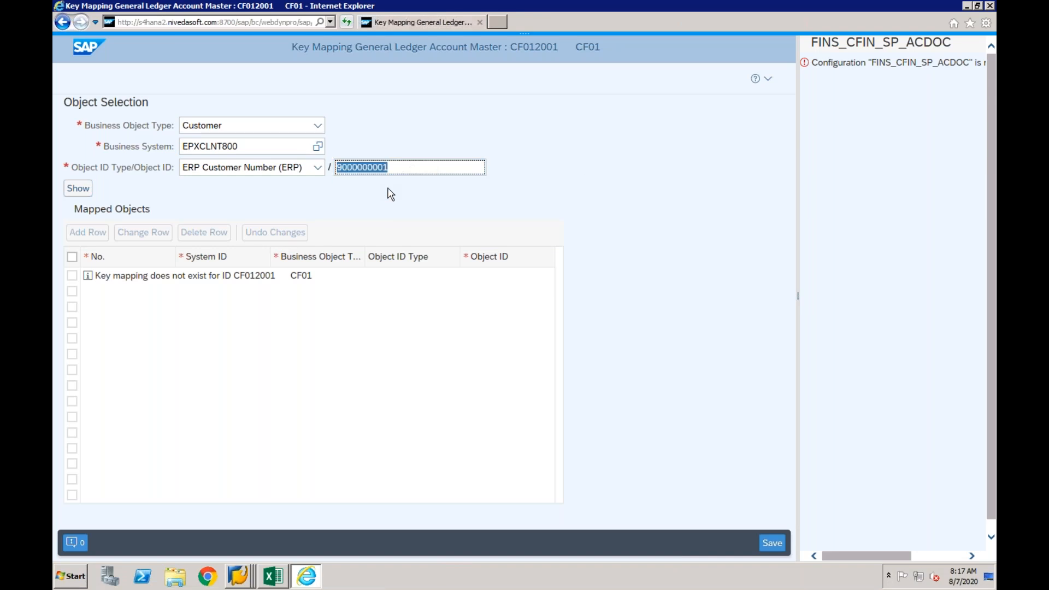
{"action": "left_click", "coordinate": [80, 190]}
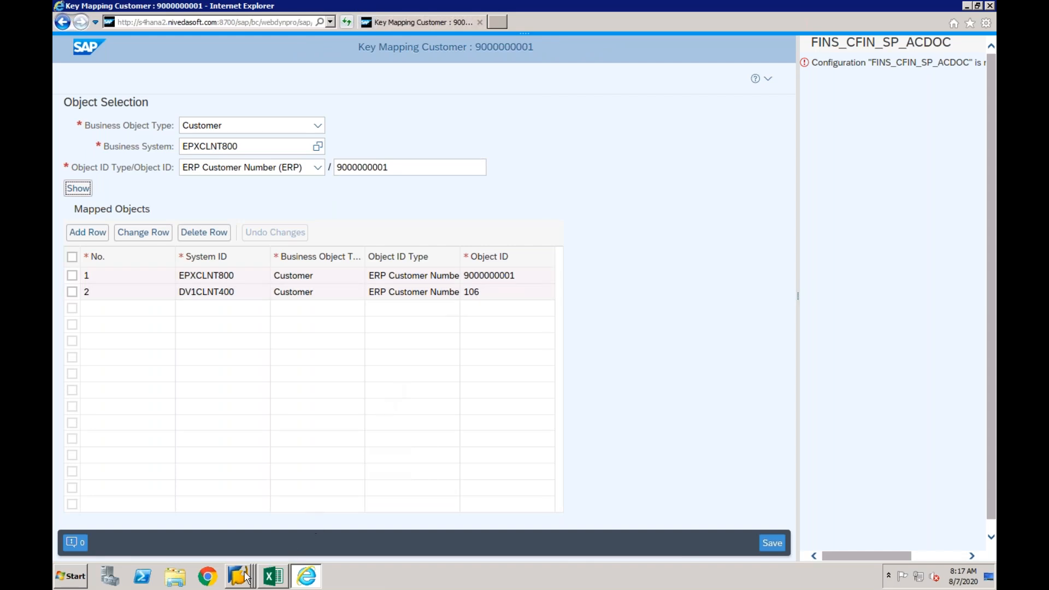
{"action": "right_click", "coordinate": [241, 574]}
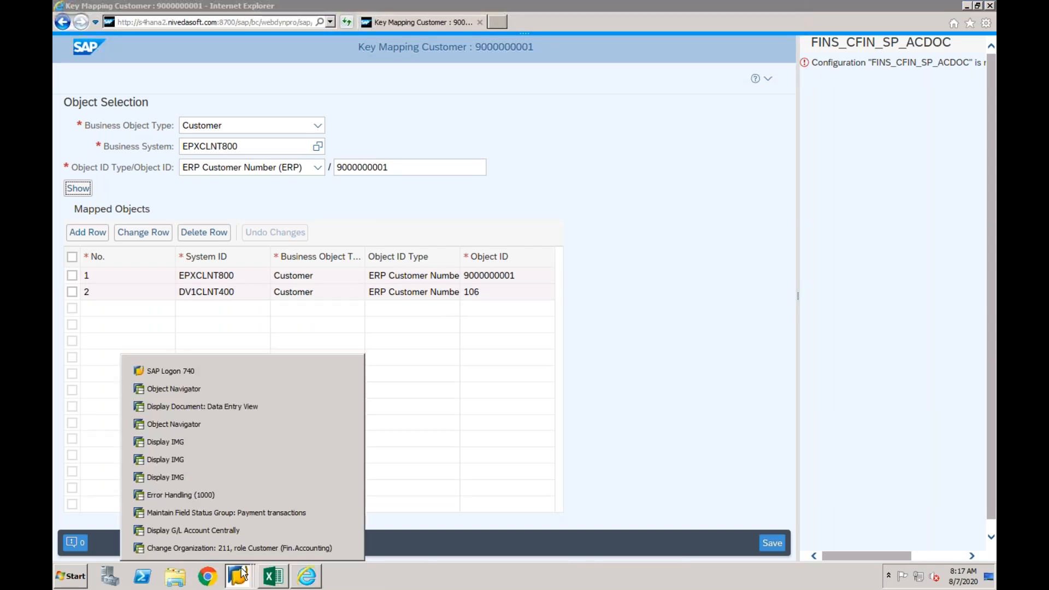
{"action": "left_click", "coordinate": [241, 568]}
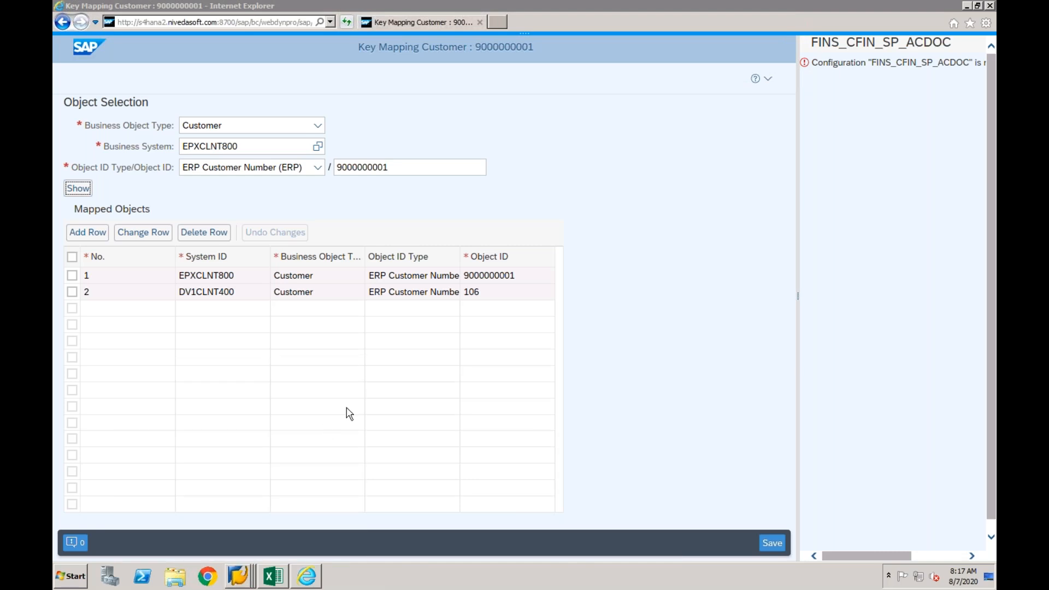
{"action": "left_click", "coordinate": [518, 280]}
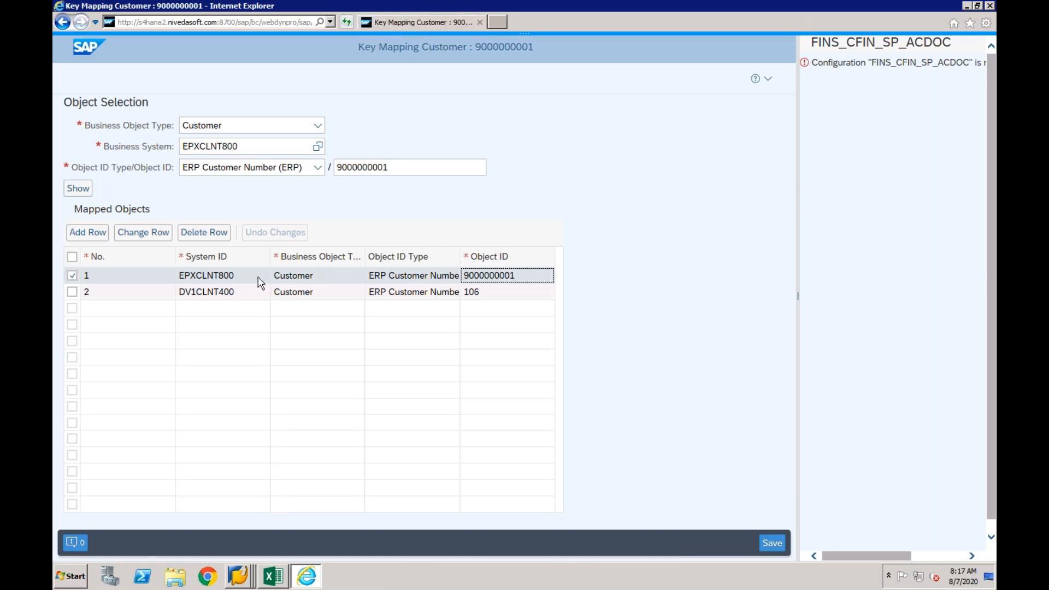
{"action": "left_click", "coordinate": [464, 295]}
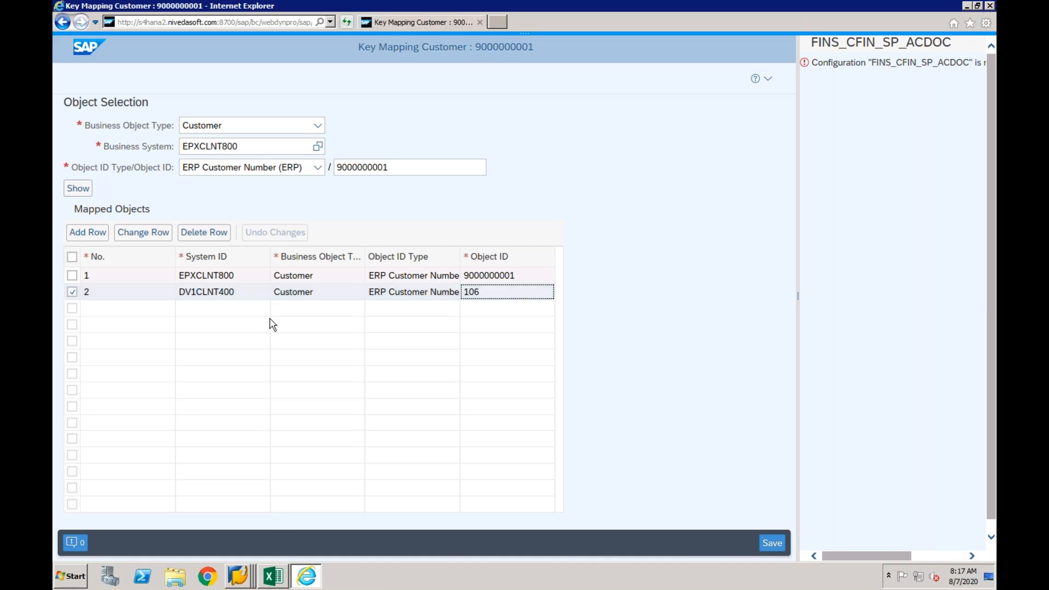
- Switch to the Central Finance mapping IMG in SAP GUI and open the mapping action settings for mapping entity CUSTOMER_ID
{"action": "right_click", "coordinate": [237, 562]}
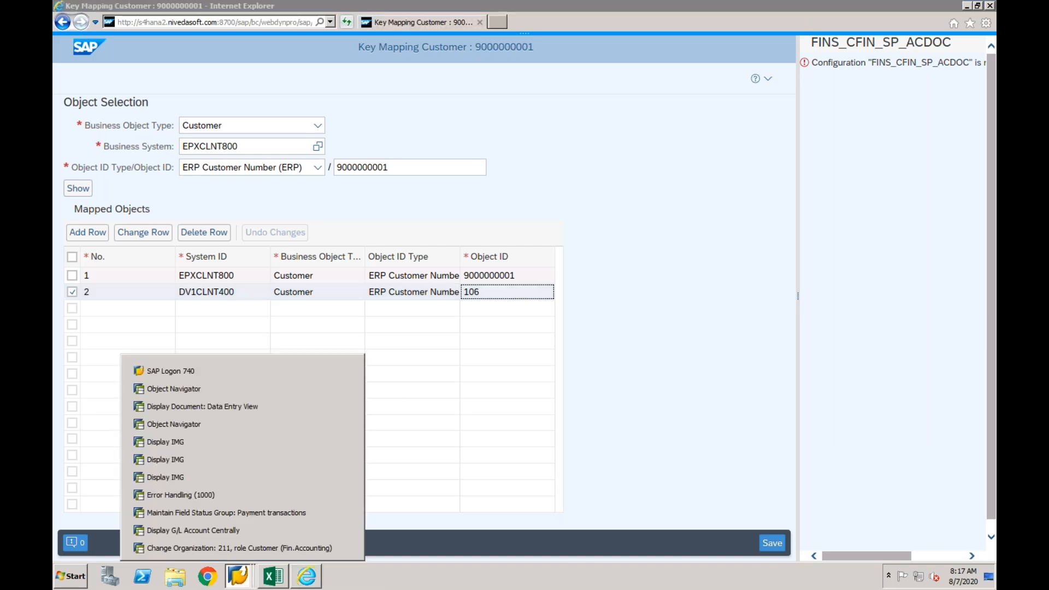
{"action": "left_click", "coordinate": [222, 476]}
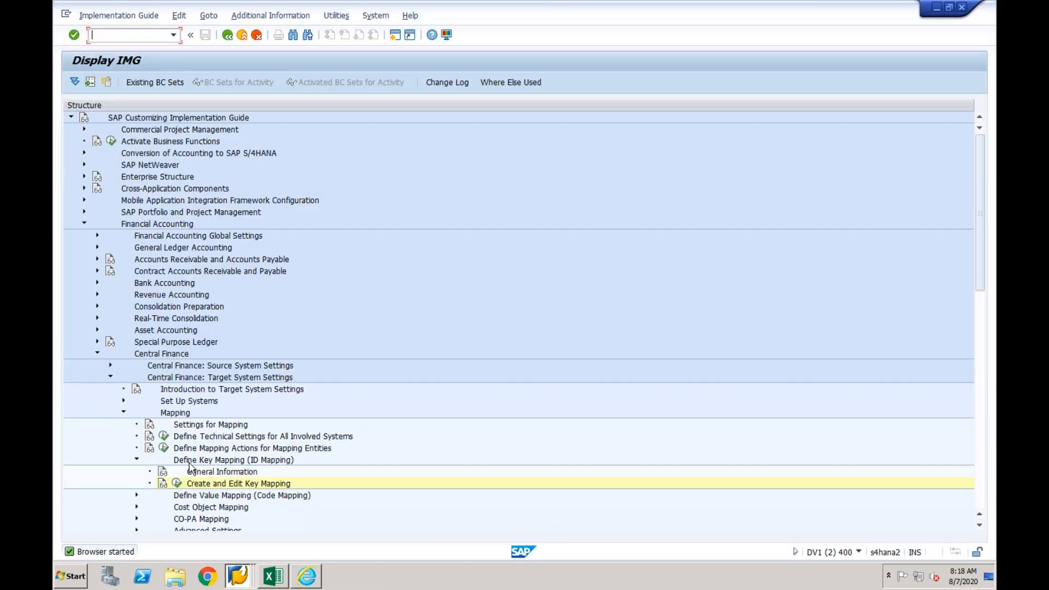
{"action": "left_click", "coordinate": [164, 448]}
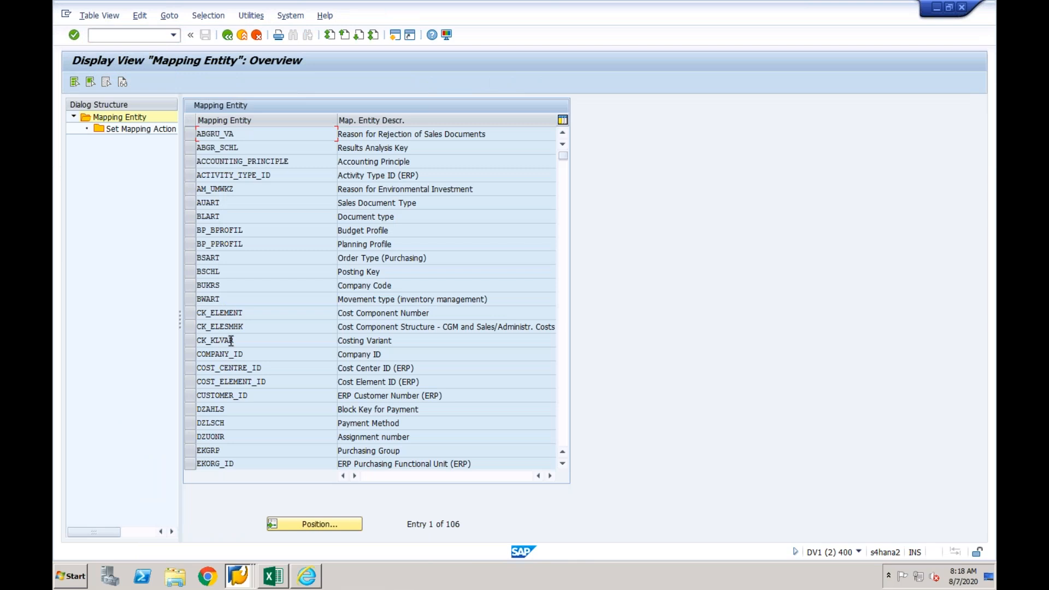
{"action": "left_click", "coordinate": [190, 395]}
{"action": "double_click", "coordinate": [157, 132]}
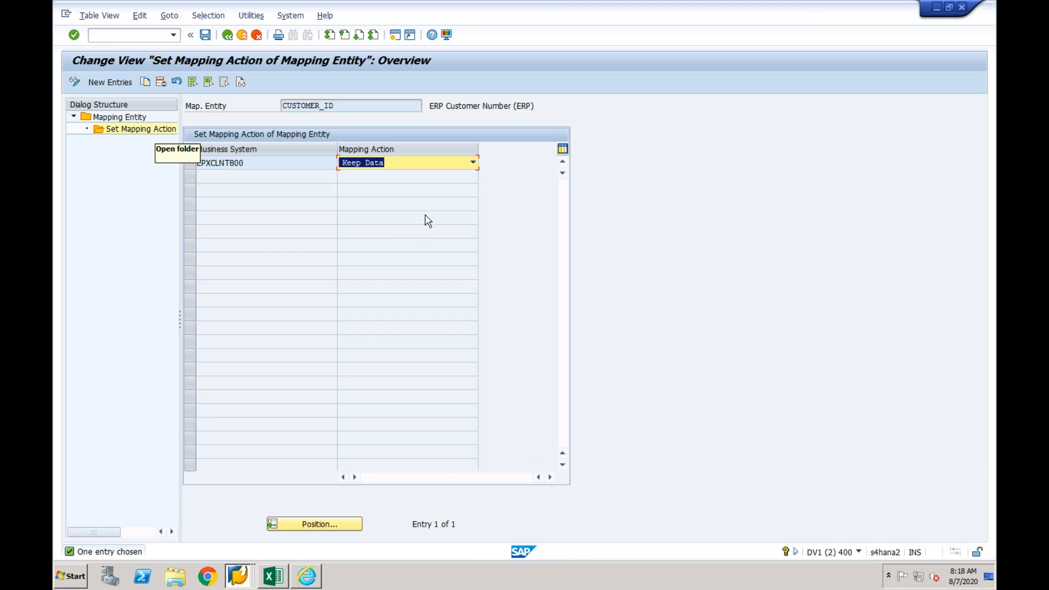
- Set the CUSTOMER_ID mapping action for EPXCLNT800 to Map if Possible and save it with customizing request DV1K900583
{"action": "left_click", "coordinate": [473, 162]}
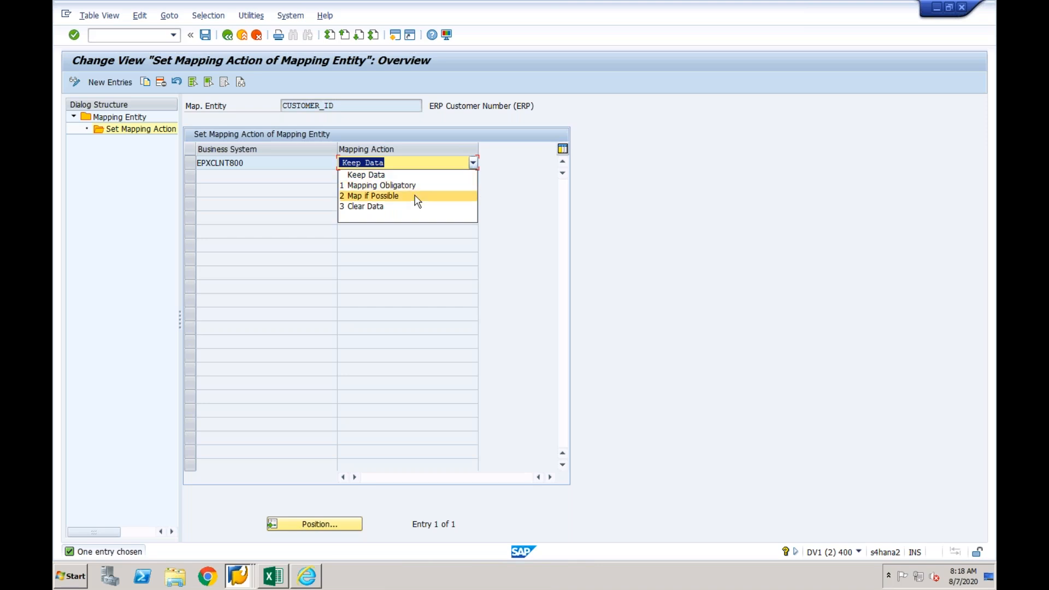
{"action": "left_click", "coordinate": [415, 196]}
{"action": "left_click", "coordinate": [473, 163]}
{"action": "left_click", "coordinate": [408, 197]}
{"action": "left_click", "coordinate": [204, 34]}
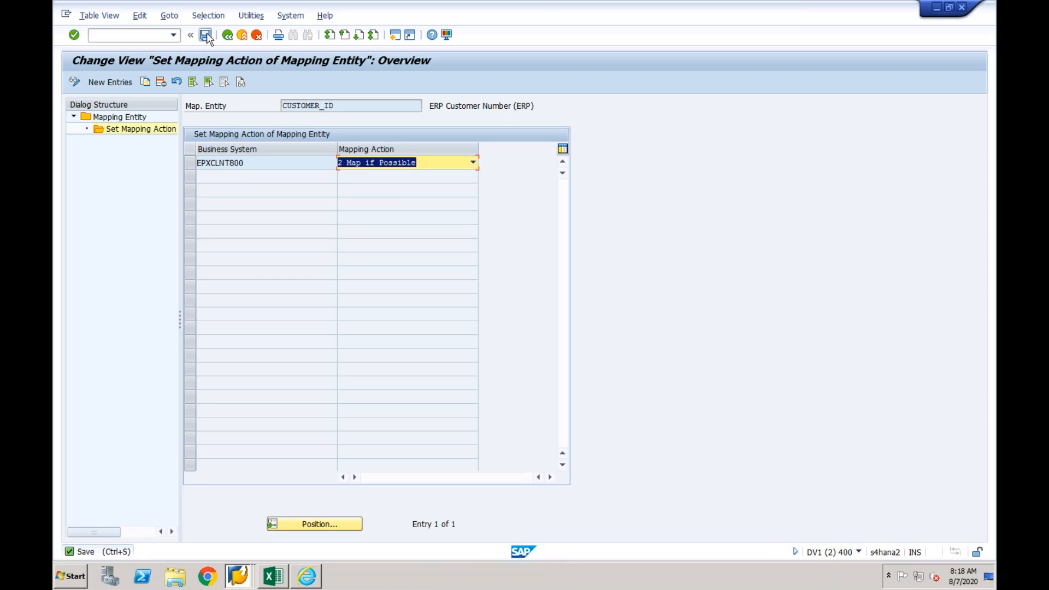
{"action": "left_click", "coordinate": [245, 222]}
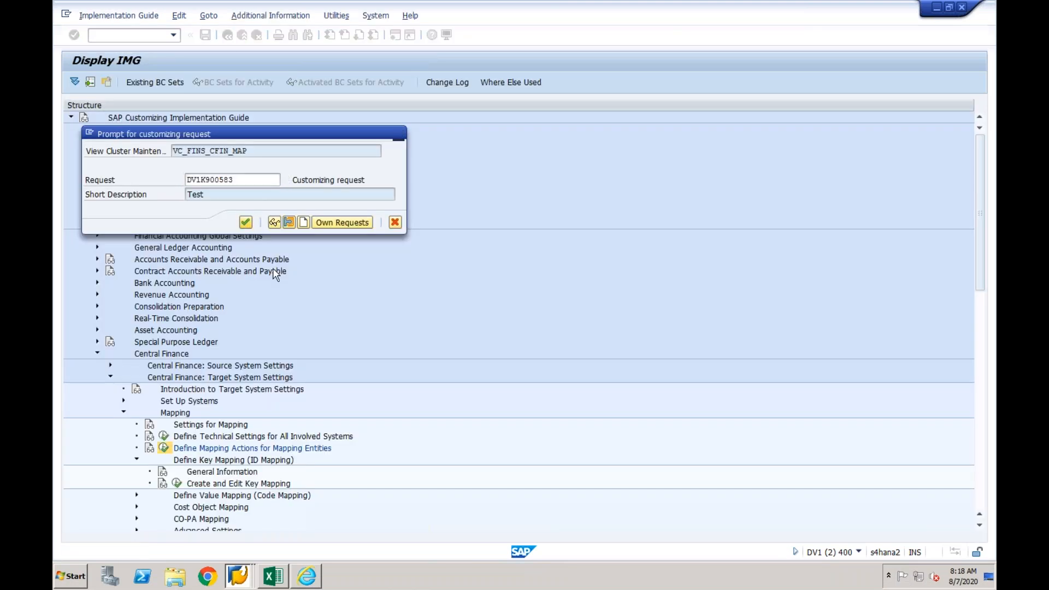
{"action": "left_click", "coordinate": [245, 222]}
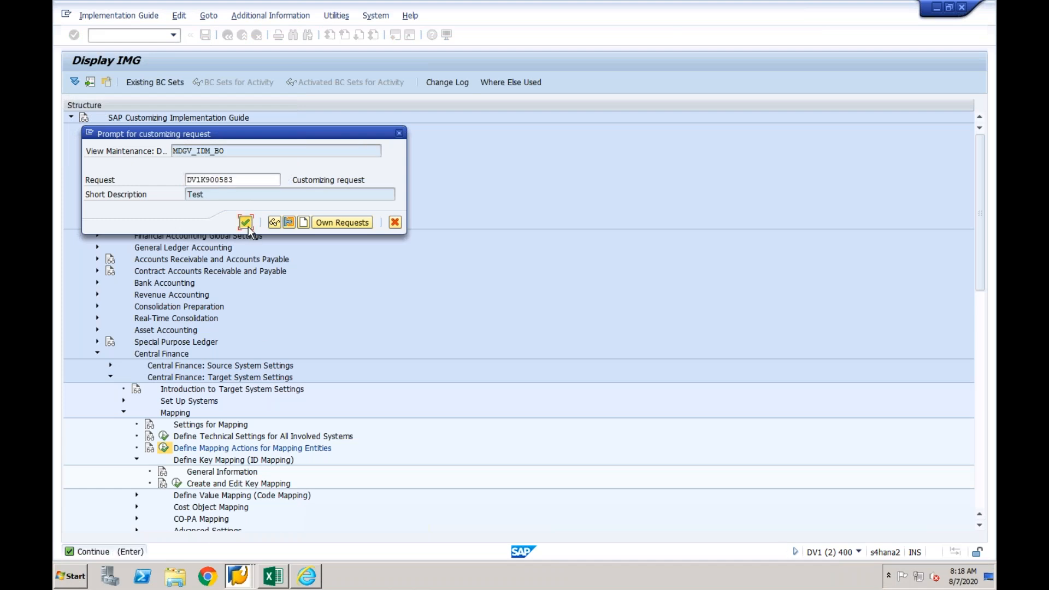
- Return to the Error Handling window and restart the first AC_DOC/2 message with the changed customer mapping action
{"action": "left_click", "coordinate": [238, 579]}
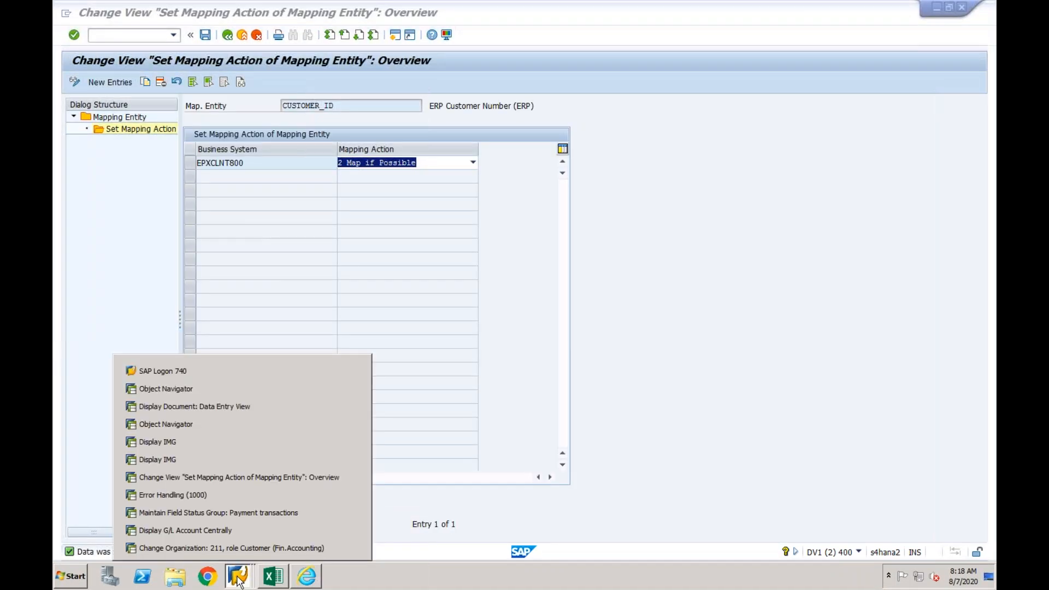
{"action": "left_click", "coordinate": [226, 496]}
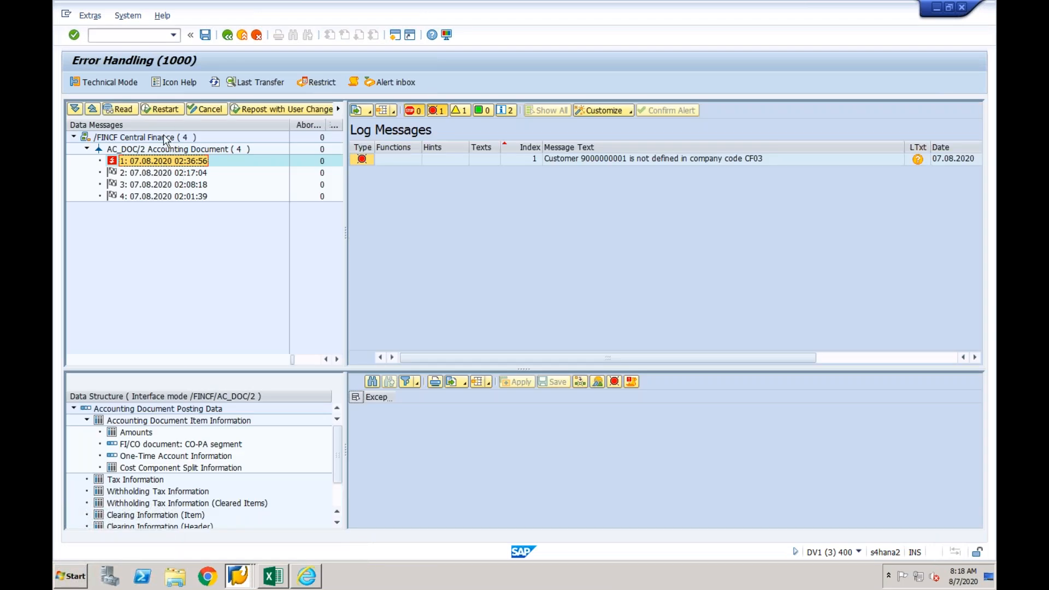
{"action": "left_click", "coordinate": [164, 109]}
{"action": "left_click", "coordinate": [254, 253]}
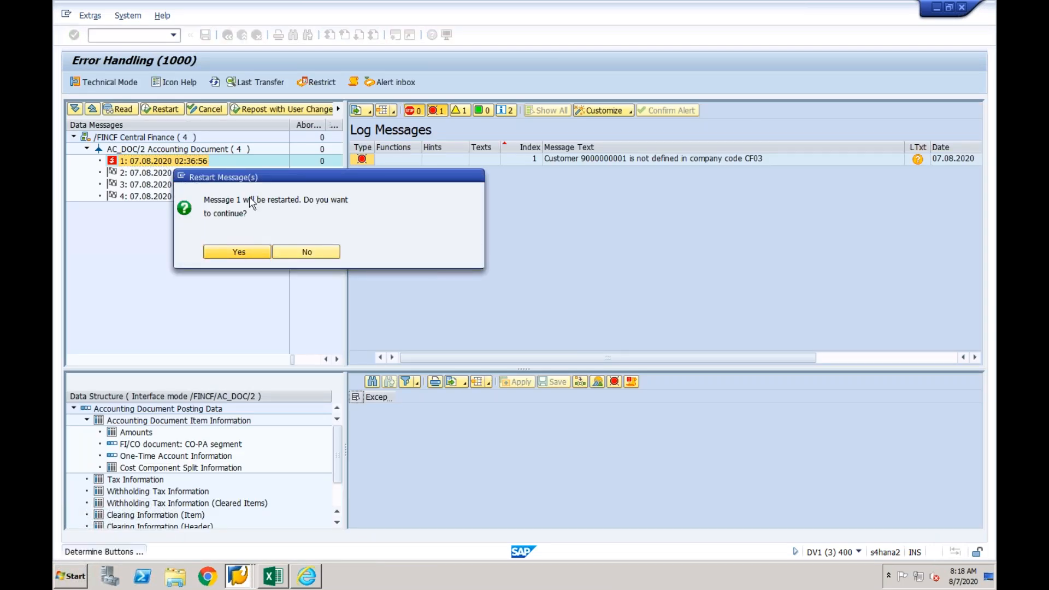
- Refresh the Error Handling message list and check the log of the first AC_DOC/2 message
{"action": "left_click", "coordinate": [215, 82]}
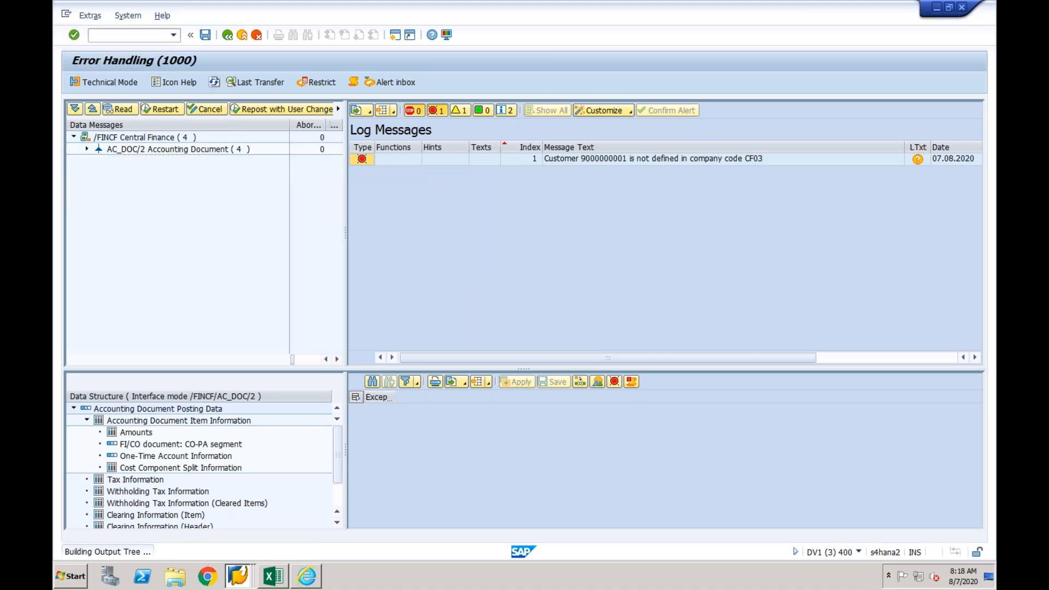
{"action": "left_click", "coordinate": [86, 149]}
{"action": "left_click", "coordinate": [132, 163]}
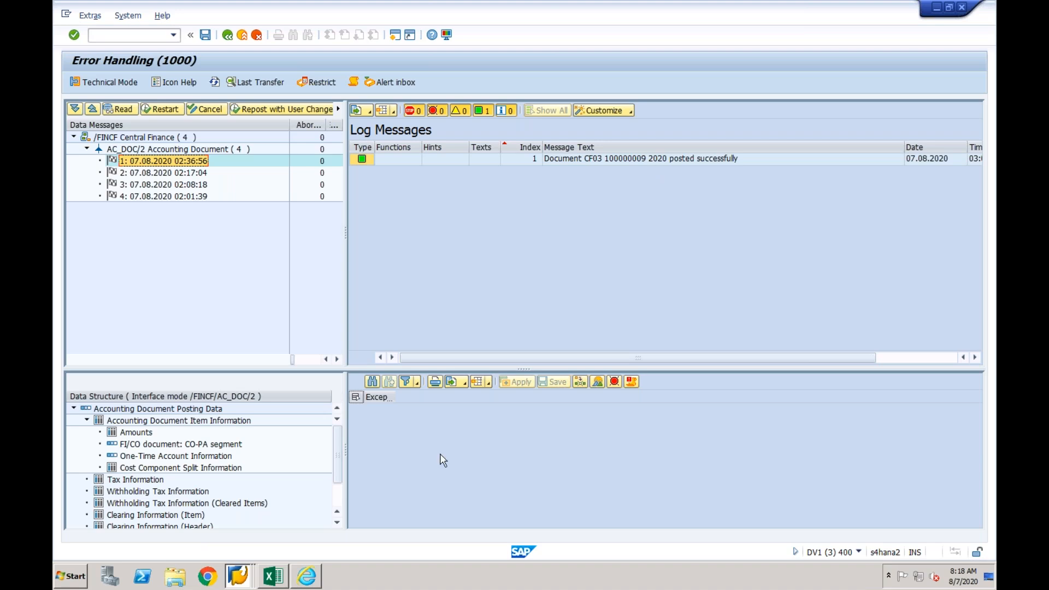
- Switch to the G/L account session, start the document display transaction, and list company code CF03 documents from logical system EPXCLNT800
{"action": "left_click", "coordinate": [245, 576]}
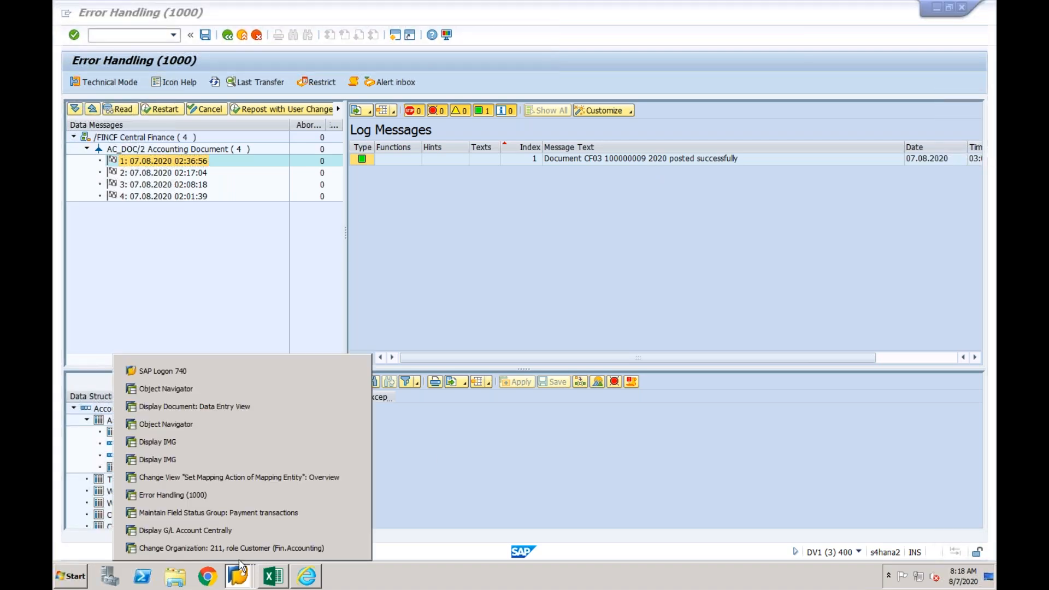
{"action": "left_click", "coordinate": [235, 535]}
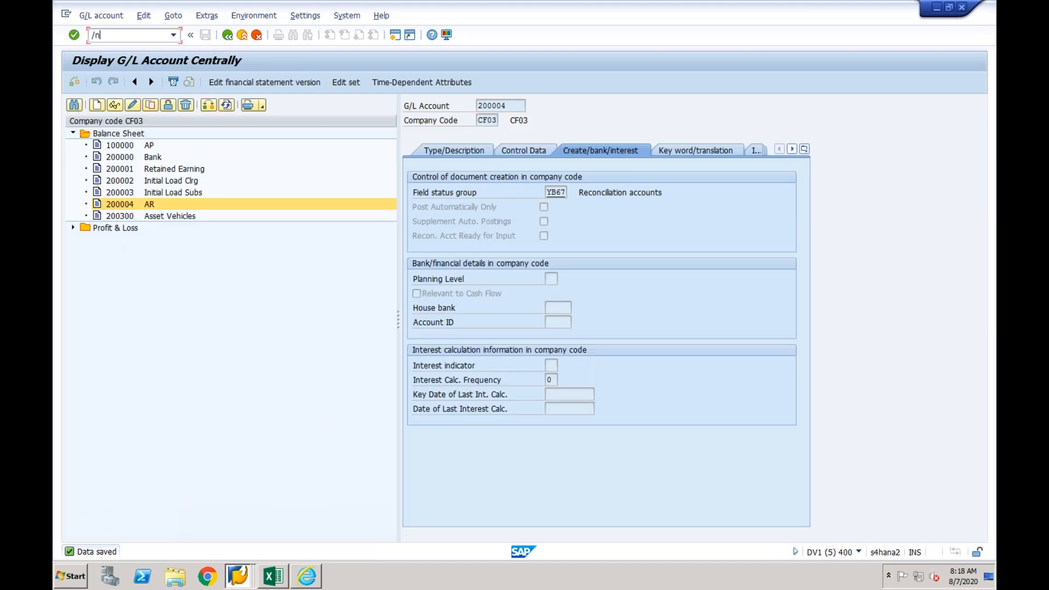
{"action": "key", "text": "Return"}
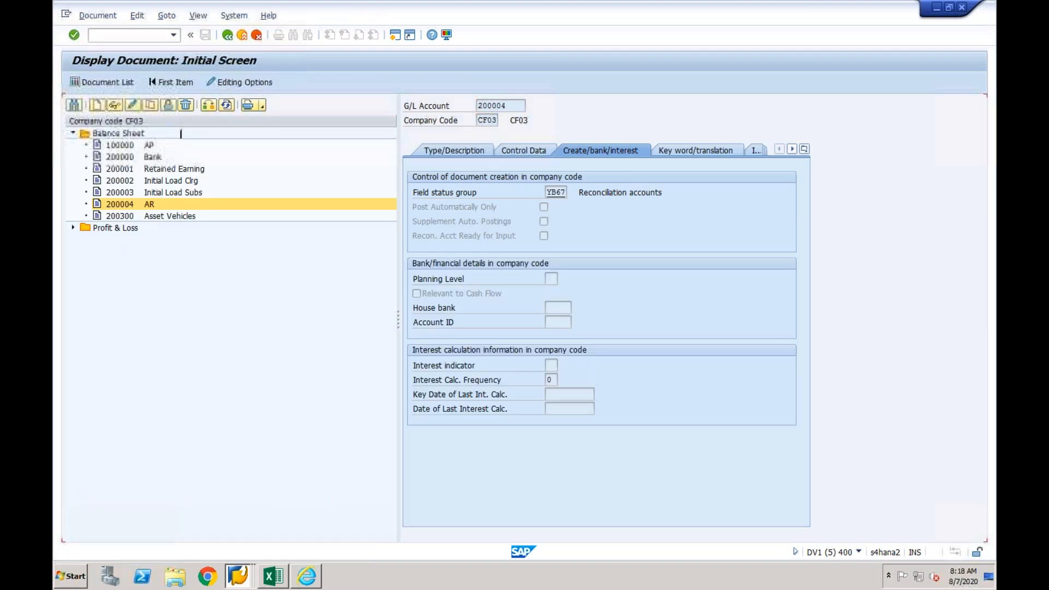
{"action": "left_click", "coordinate": [117, 77]}
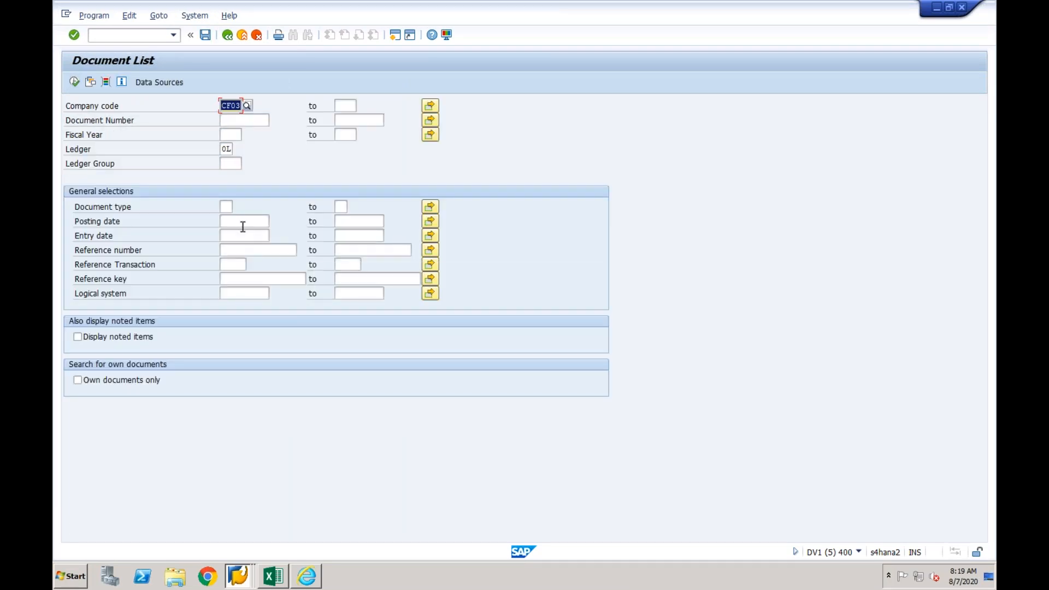
{"action": "left_click", "coordinate": [232, 294]}
{"action": "type", "text": "epxclnt800"}
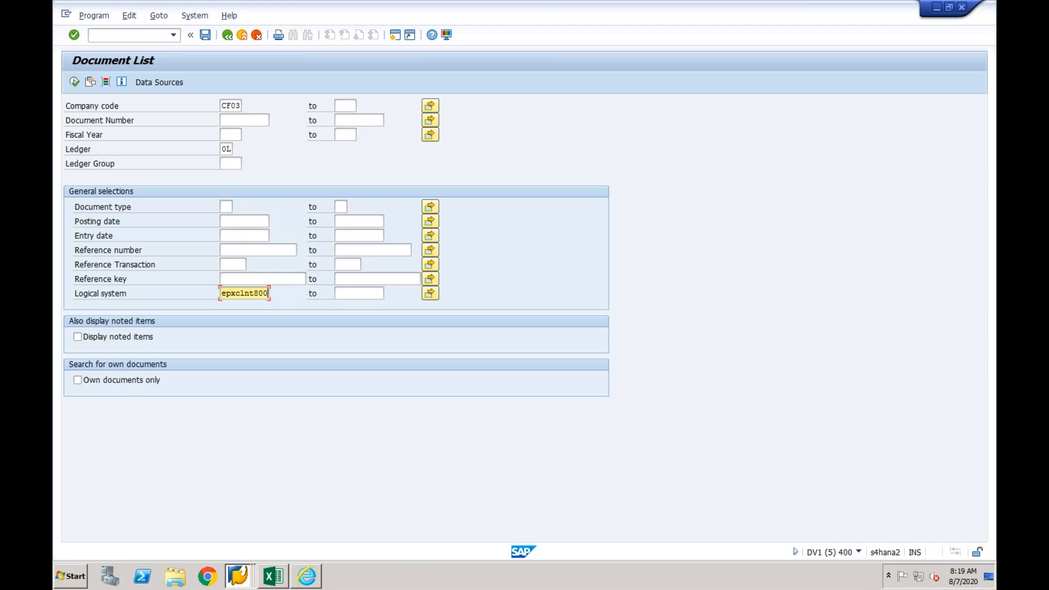
{"action": "left_click", "coordinate": [74, 82]}
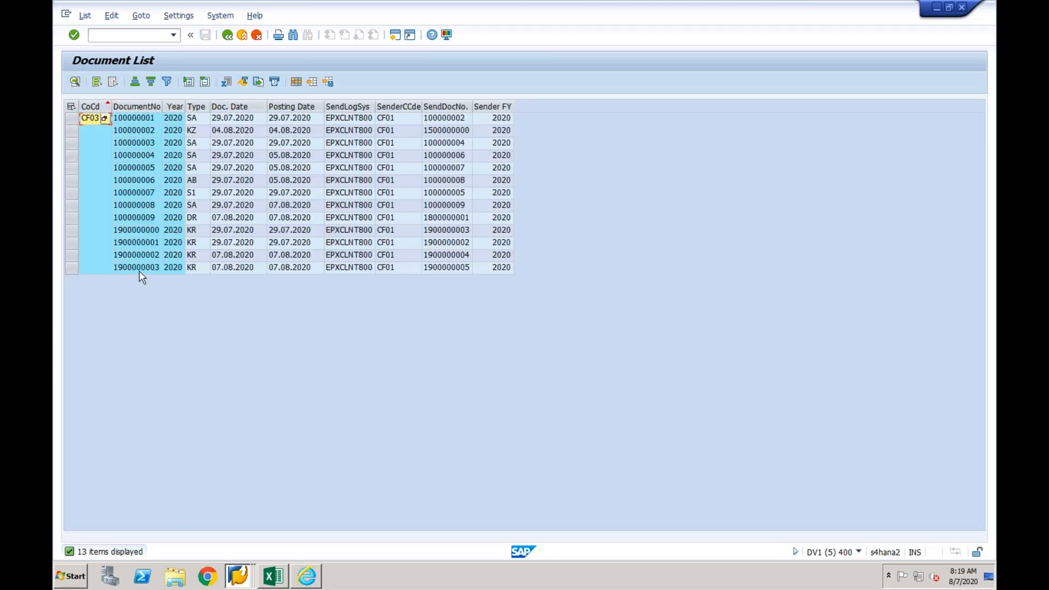
- Open the replicated DR document 100000009 from the list and check its accounts in the General Ledger View
{"action": "left_click", "coordinate": [121, 218]}
{"action": "left_click", "coordinate": [72, 218]}
{"action": "left_click", "coordinate": [432, 219]}
{"action": "double_click", "coordinate": [432, 219]}
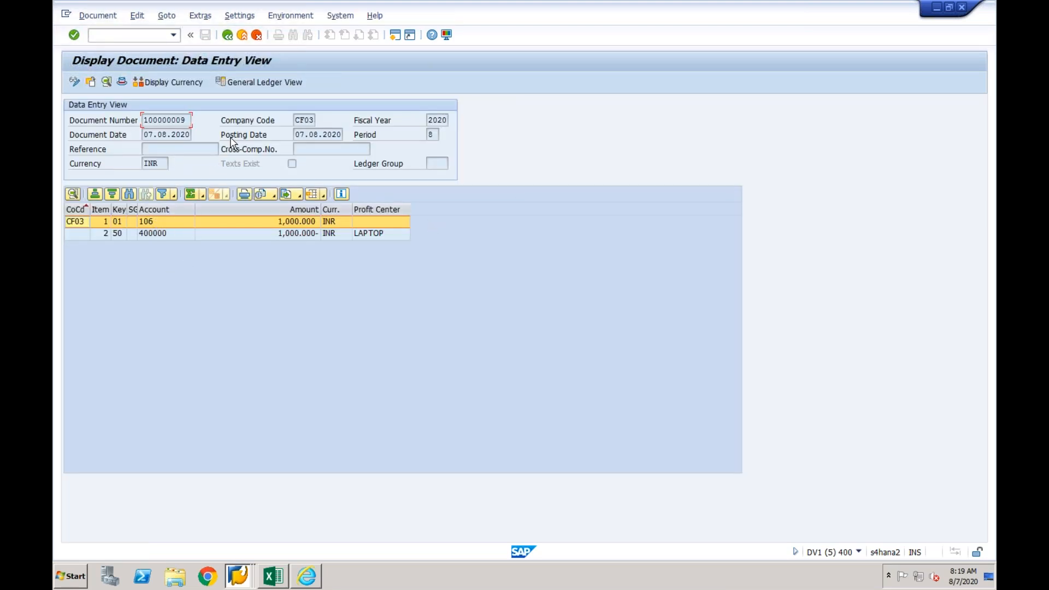
{"action": "left_click", "coordinate": [270, 83]}
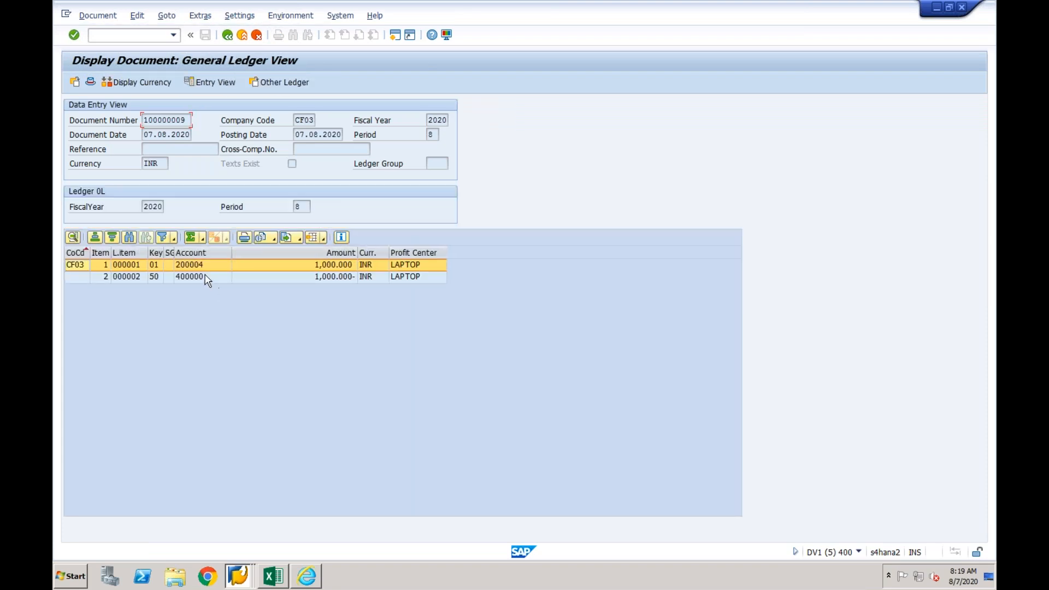
{"action": "left_click", "coordinate": [202, 266]}
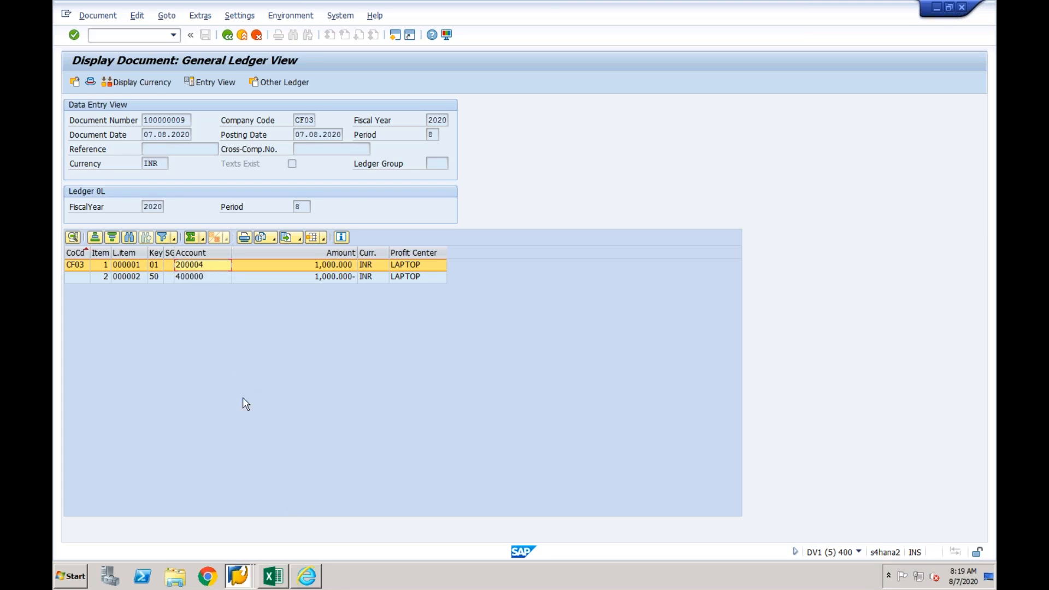
- Switch to the key mapping page in Internet Explorer and set the business object type to General Ledger Account Master
{"action": "left_click", "coordinate": [308, 577]}
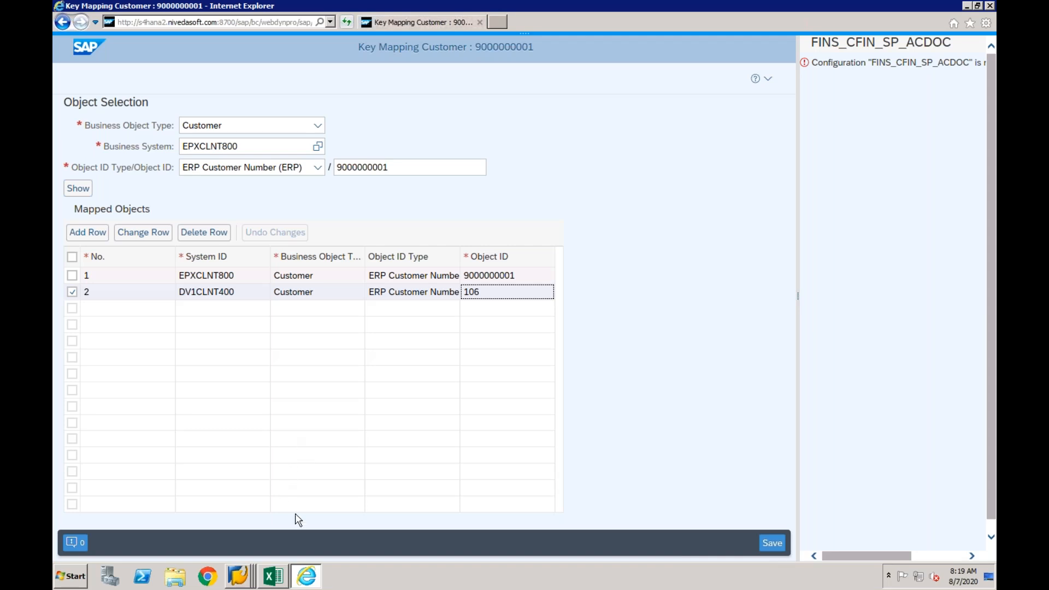
{"action": "left_click", "coordinate": [318, 126]}
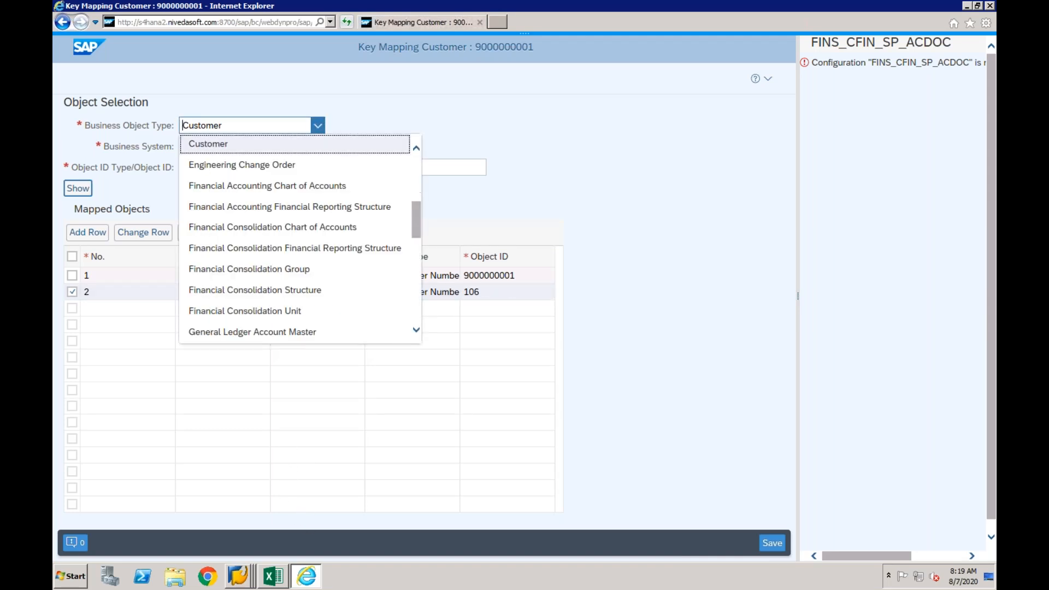
{"action": "left_click", "coordinate": [300, 333]}
{"action": "left_click", "coordinate": [388, 174]}
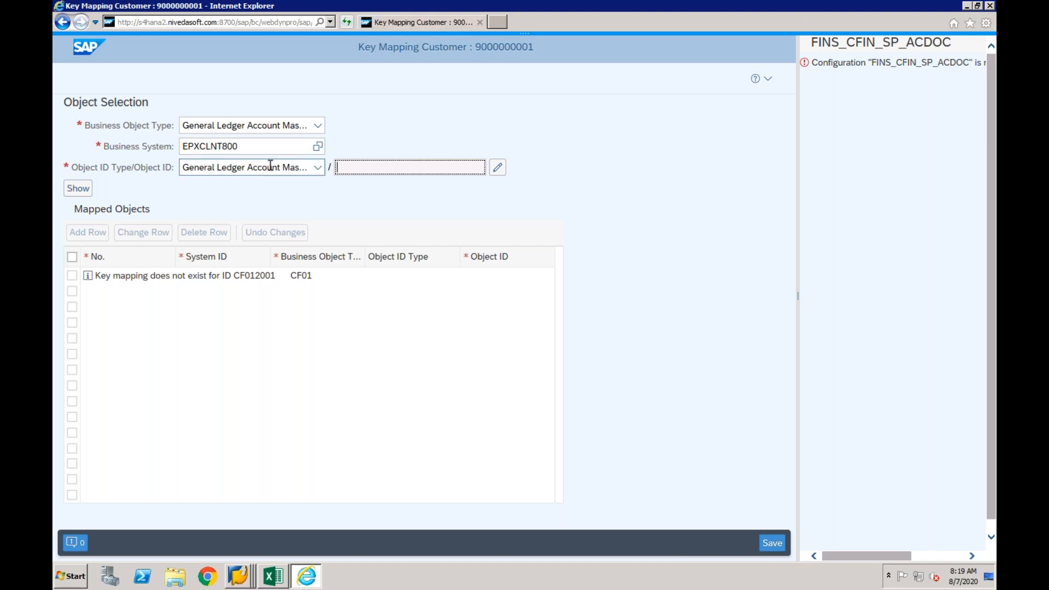
- Enter chart of accounts CF01, G/L account 2001 and company code CF01 as the object ID and show its key mapping
{"action": "left_click", "coordinate": [497, 168]}
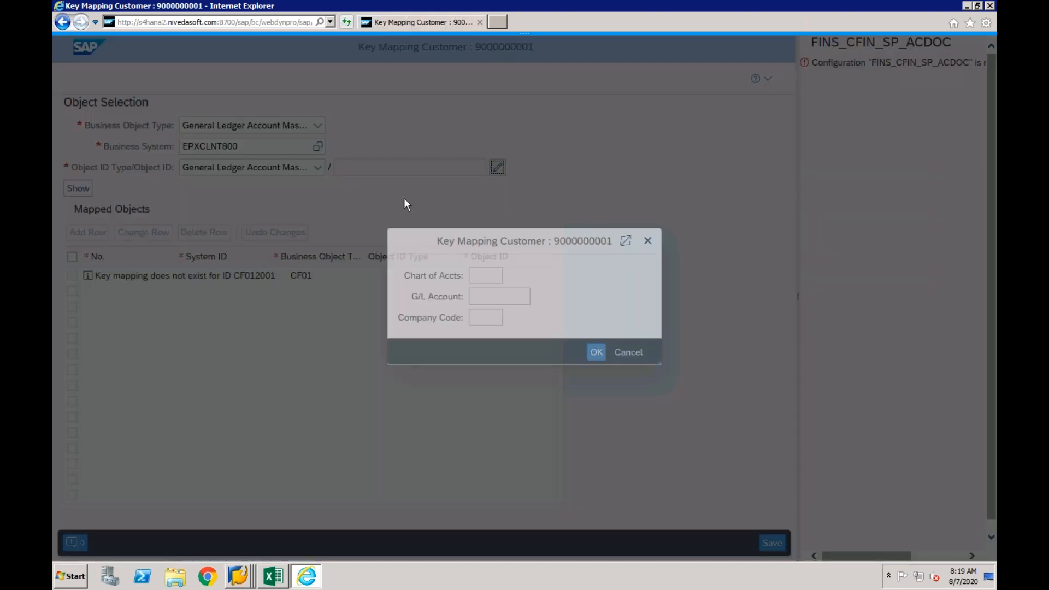
{"action": "left_click", "coordinate": [483, 277]}
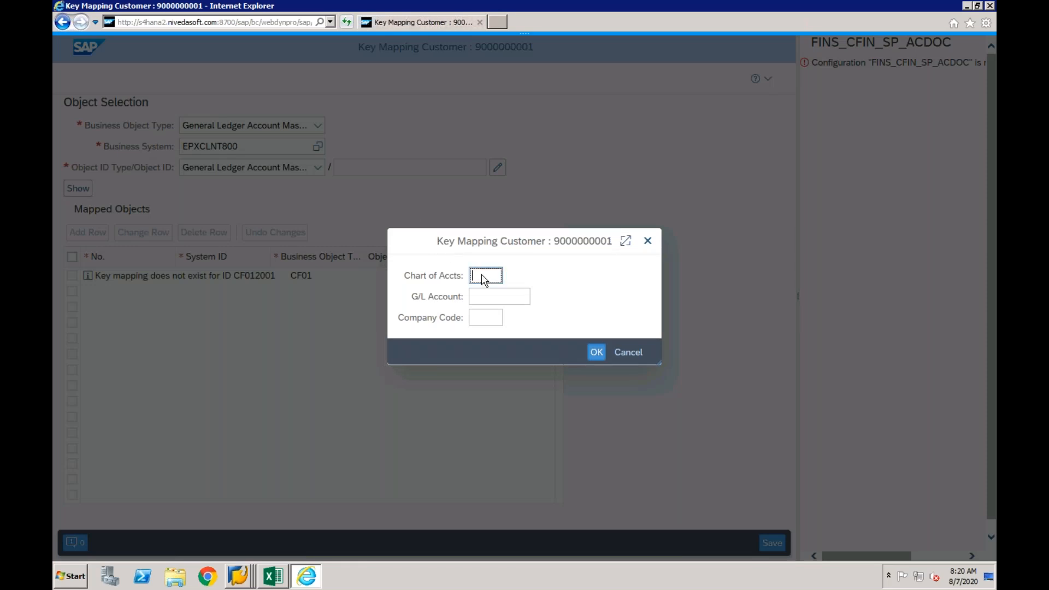
{"action": "type", "text": "cf01"}
{"action": "key", "text": "Tab"}
{"action": "key", "text": "Tab"}
{"action": "type", "text": "cf01"}
{"action": "left_click", "coordinate": [596, 352]}
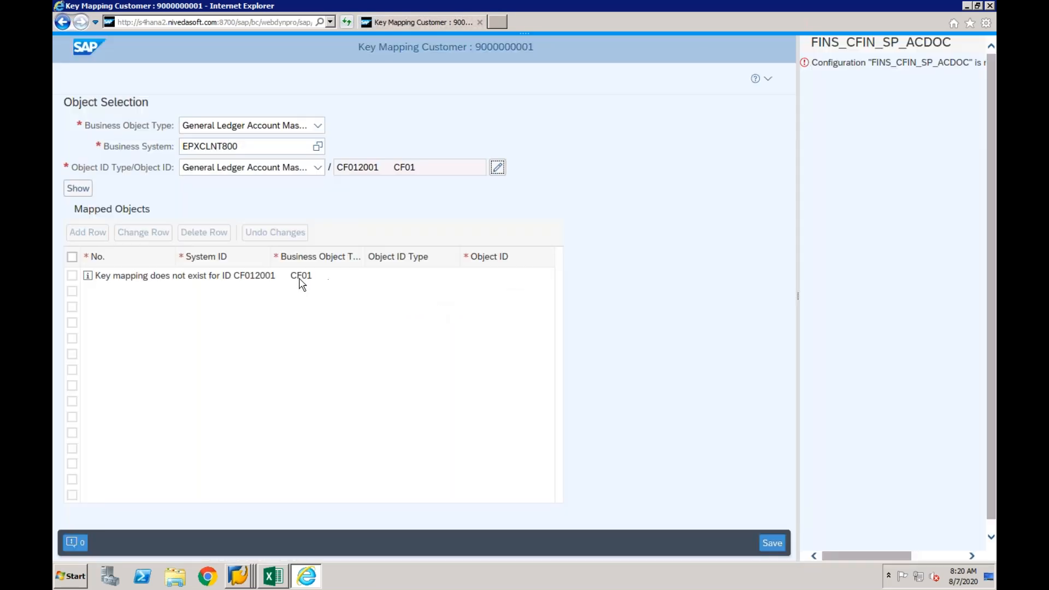
{"action": "left_click", "coordinate": [76, 188]}
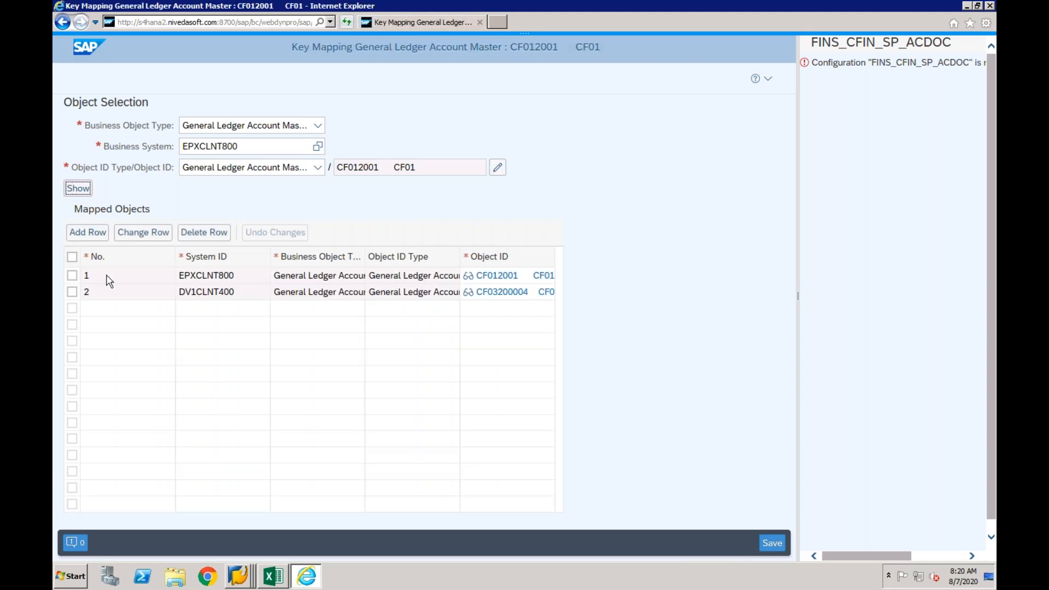
- Delete both the EPXCLNT800 and DV1CLNT400 mapping rows of the G/L account and save the change
{"action": "left_click", "coordinate": [72, 275]}
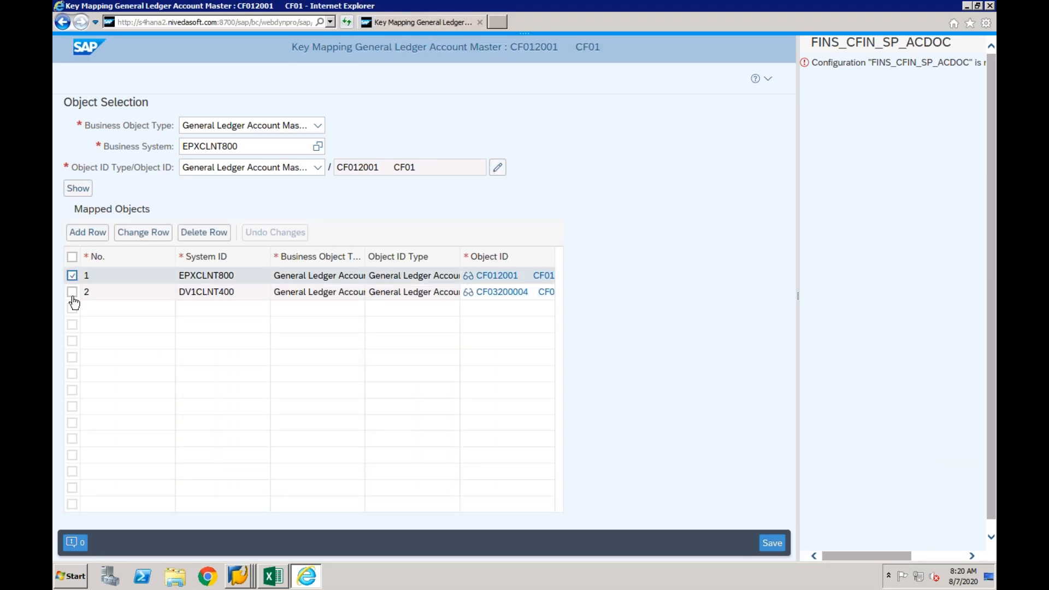
{"action": "left_click", "coordinate": [72, 293]}
{"action": "left_click", "coordinate": [203, 232]}
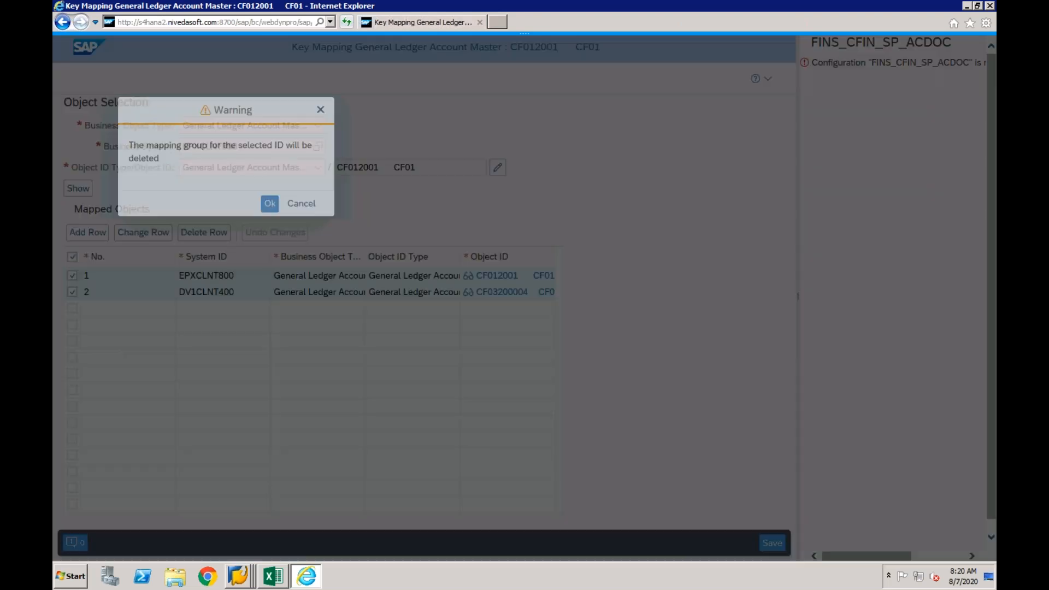
{"action": "left_click", "coordinate": [271, 207]}
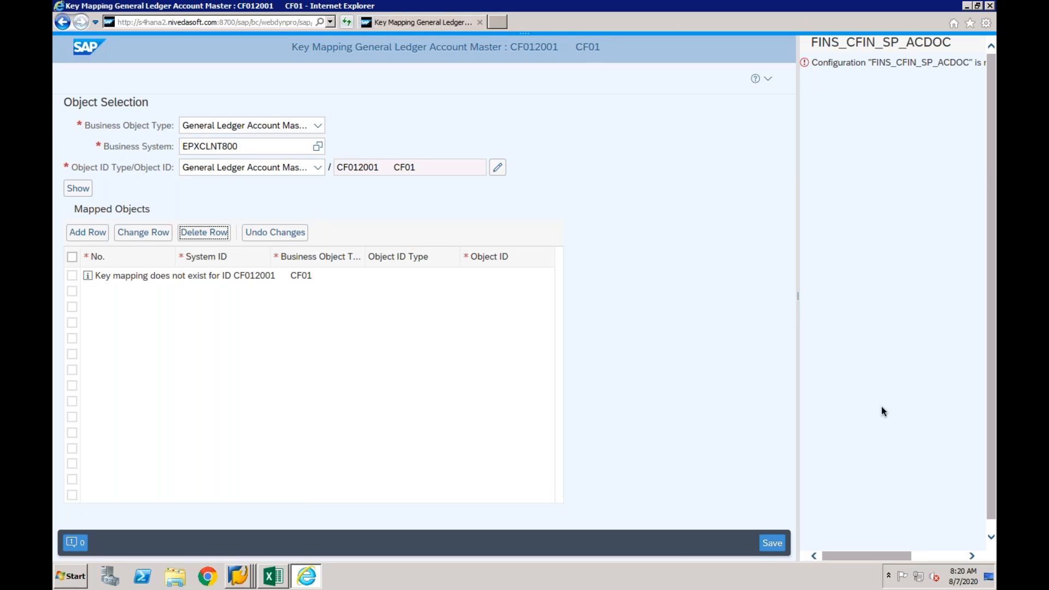
{"action": "left_click", "coordinate": [767, 543]}
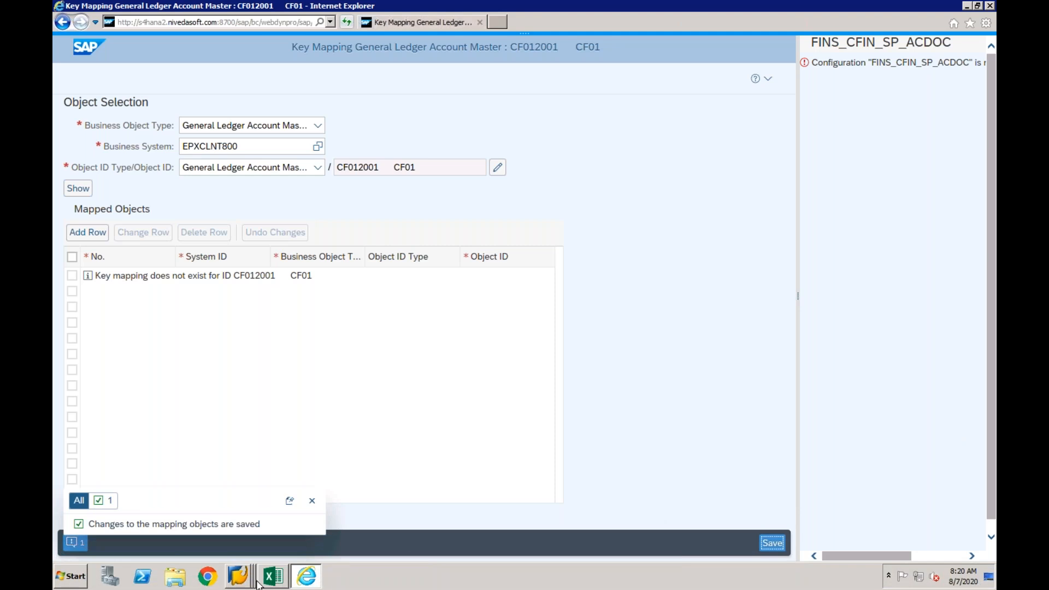
- Switch to the EPX source system's document session in SAP GUI and start transaction F-02
{"action": "right_click", "coordinate": [237, 575]}
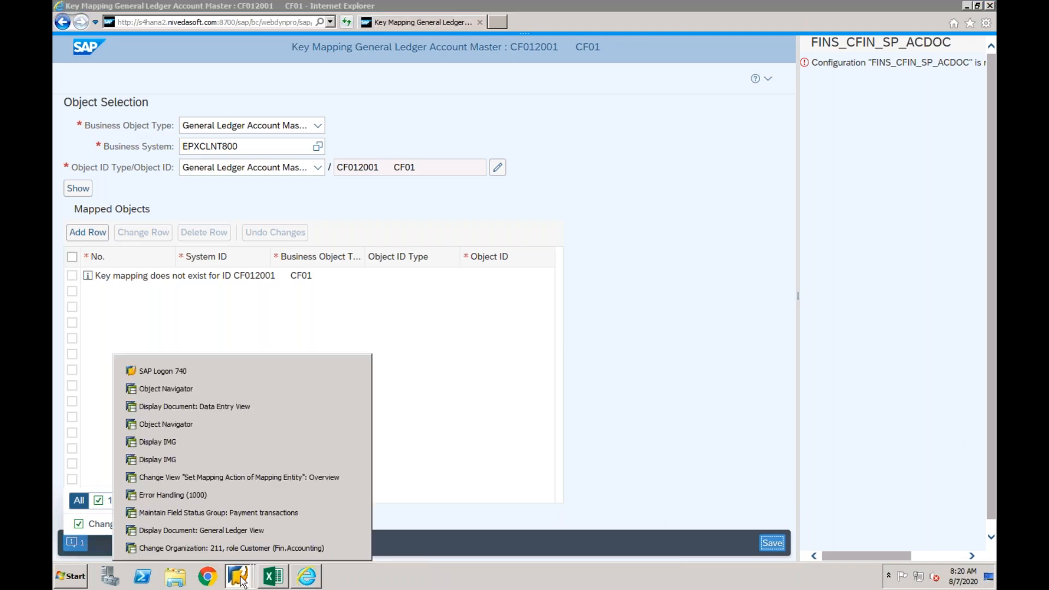
{"action": "left_click", "coordinate": [226, 408]}
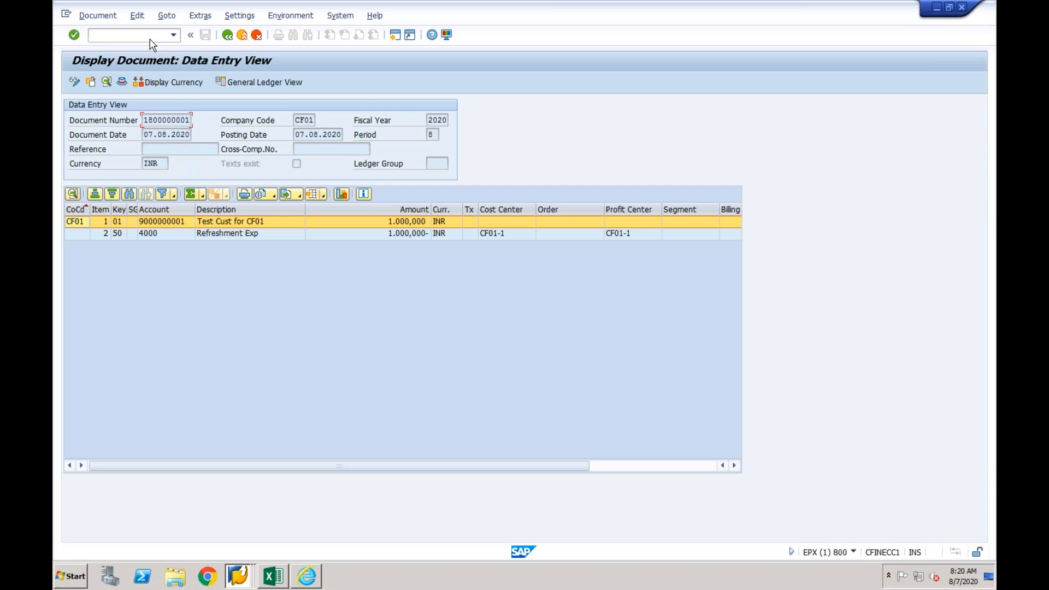
{"action": "type", "text": "/nf-02"}
{"action": "key", "text": "Return"}
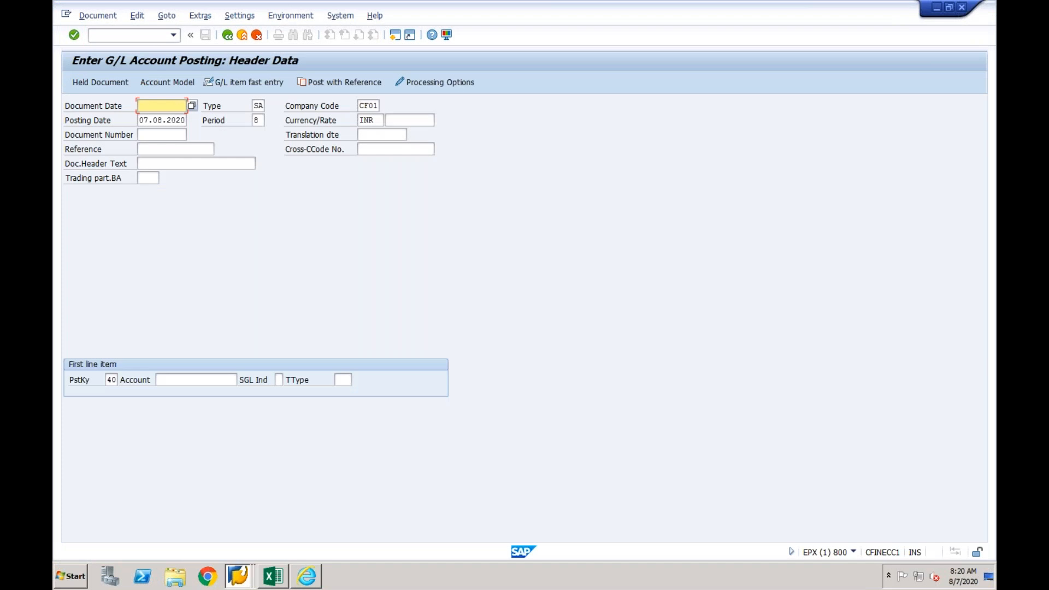
- Post a new customer invoice in company code CF01 with reference to the previous DR document, keeping its header data and line items
{"action": "left_click", "coordinate": [349, 82]}
{"action": "key", "text": "Return"}
{"action": "key", "text": "Return"}
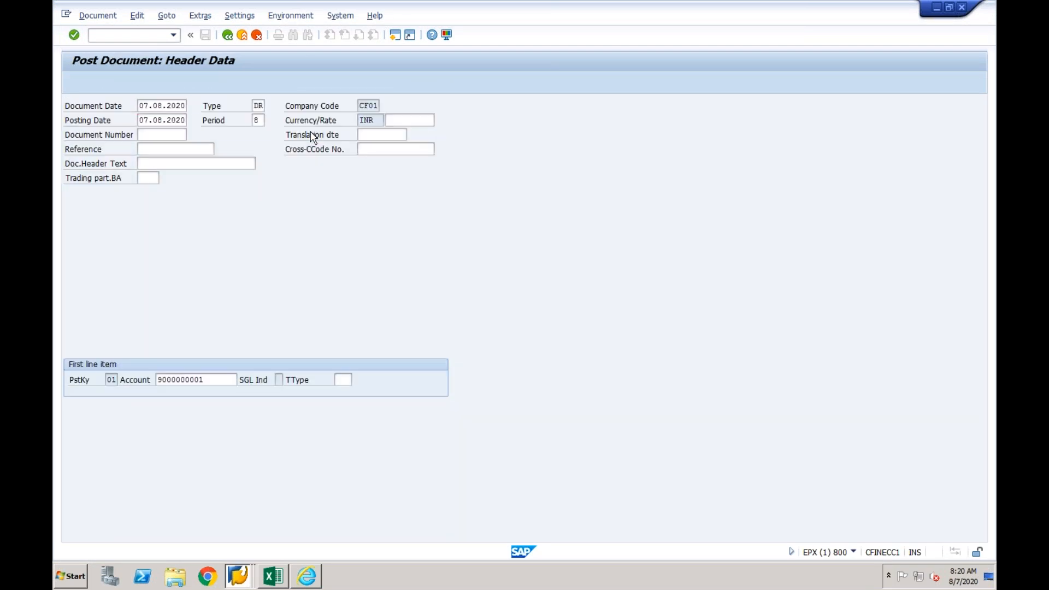
{"action": "key", "text": "Return"}
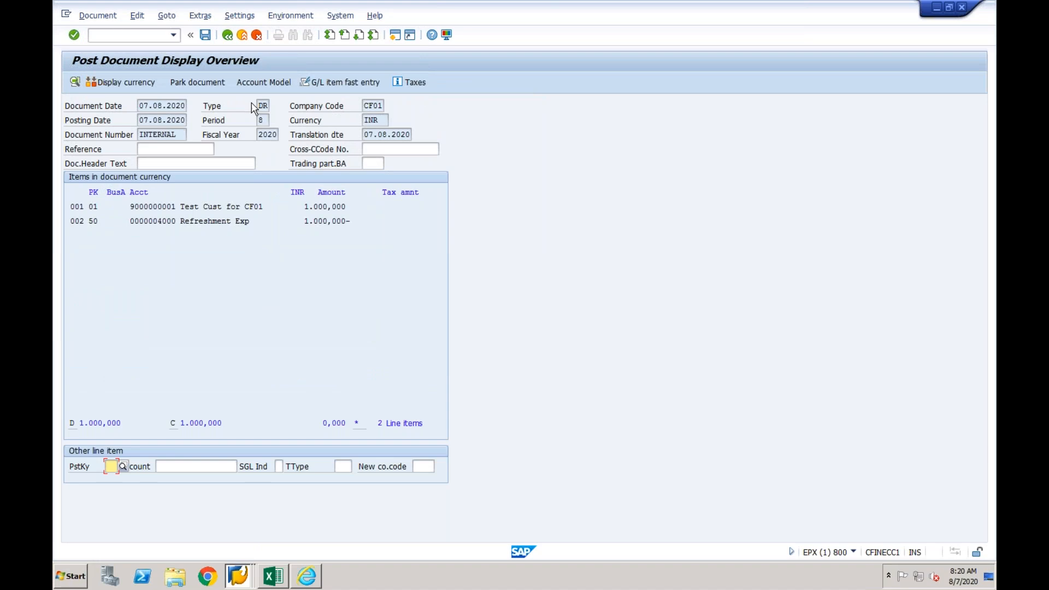
{"action": "key", "text": "ctrl+s"}
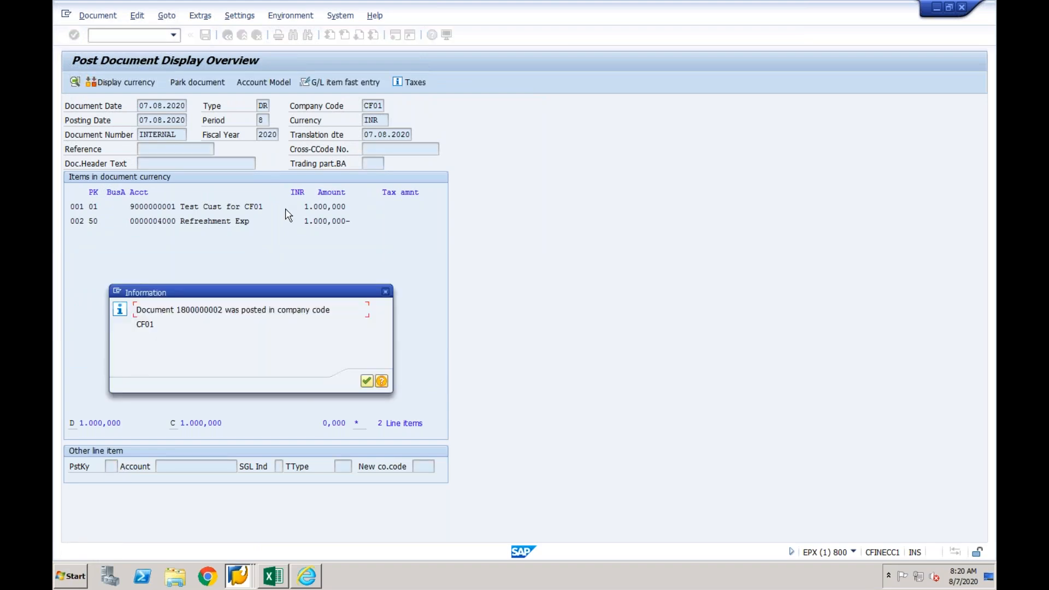
{"action": "left_click", "coordinate": [367, 381]}
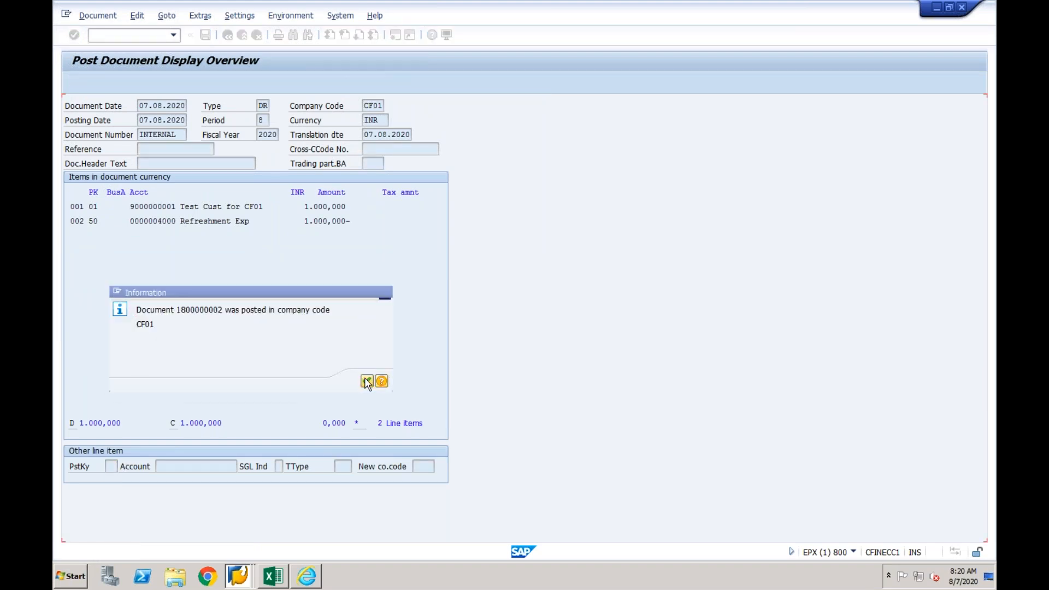
- Return to the Error Handling window, refresh the messages, and examine the newest AC_DOC/2 message's error and its affected document item
{"action": "left_click", "coordinate": [235, 578]}
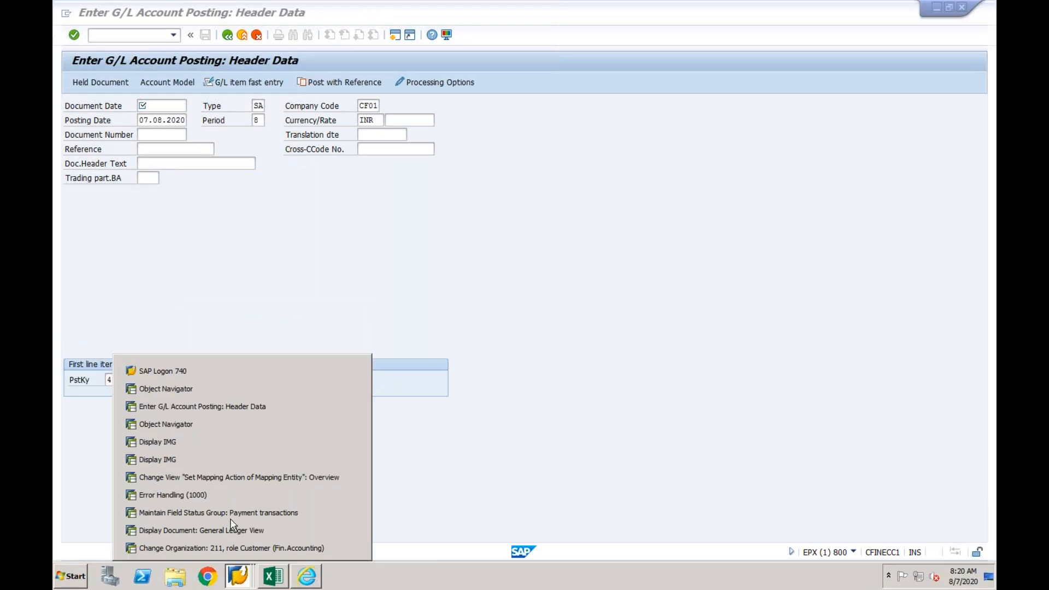
{"action": "left_click", "coordinate": [229, 495]}
{"action": "left_click", "coordinate": [275, 159]}
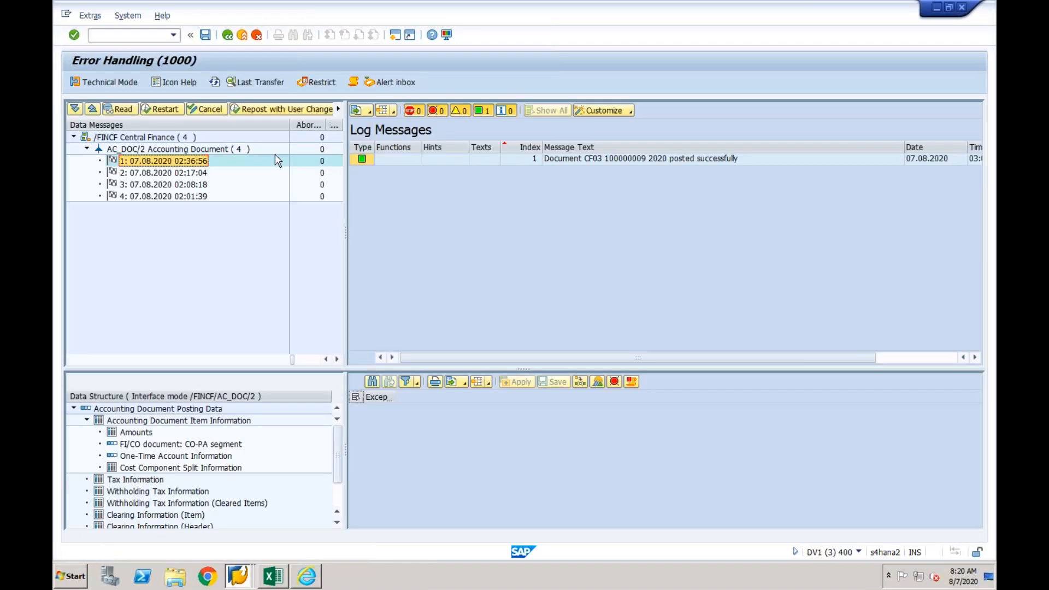
{"action": "left_click", "coordinate": [221, 109]}
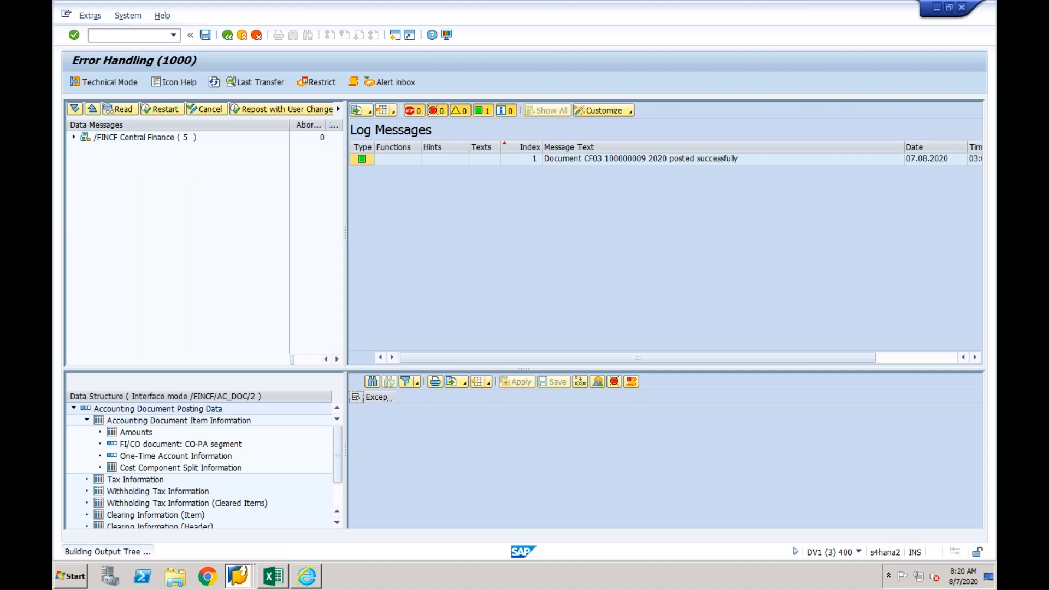
{"action": "left_click", "coordinate": [86, 148]}
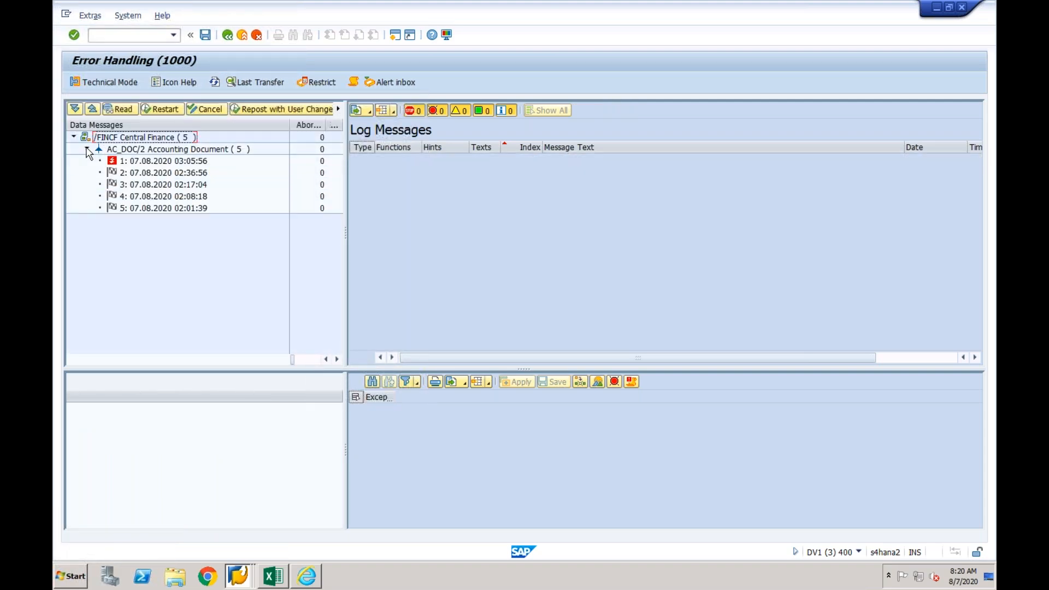
{"action": "left_click", "coordinate": [125, 163]}
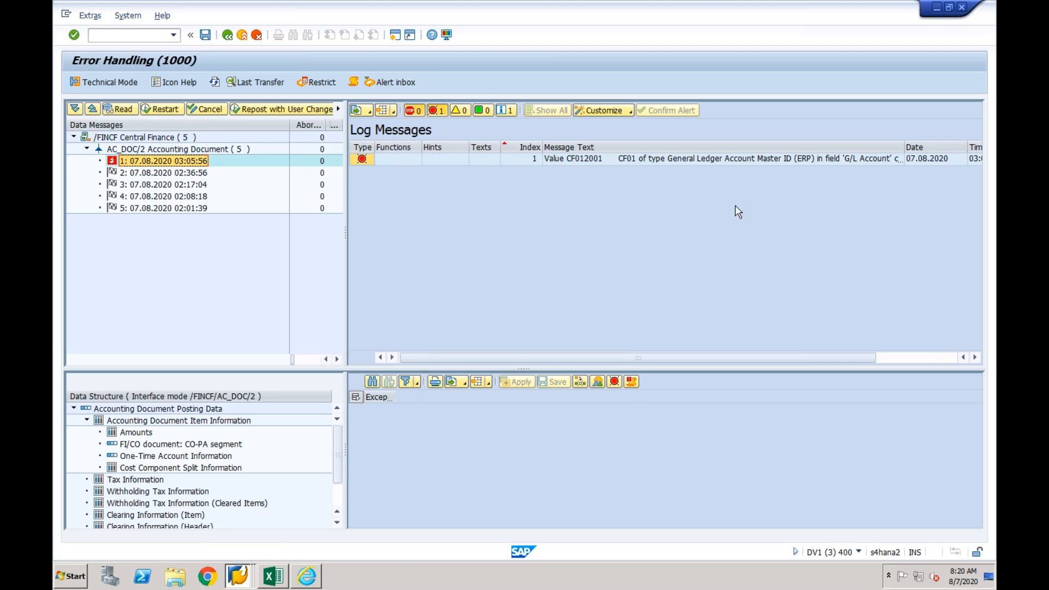
{"action": "left_click", "coordinate": [716, 158]}
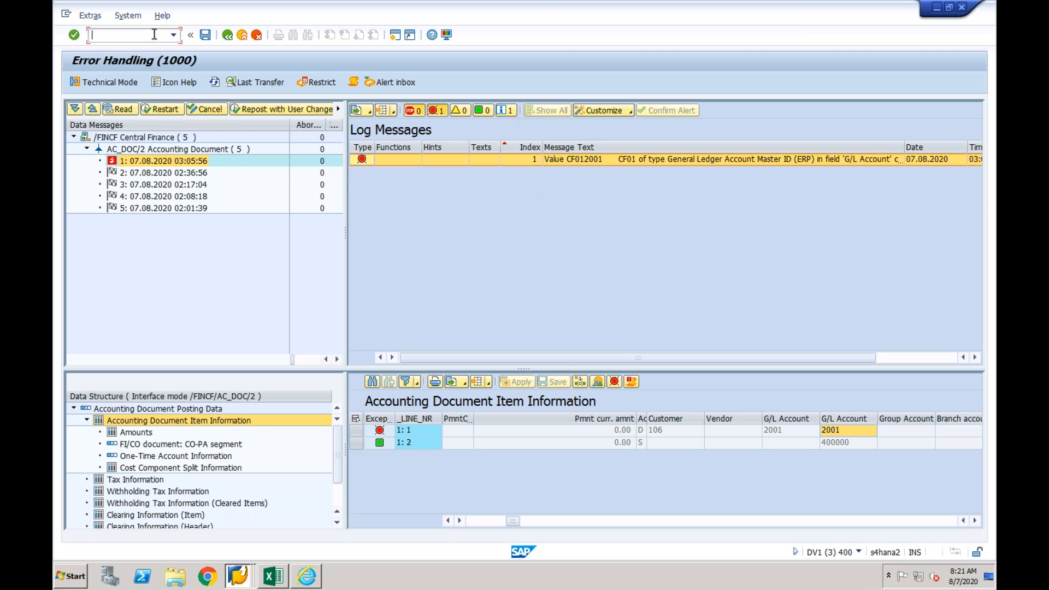
- Exit the Error Handling transaction and return to SAP Easy Access
{"action": "type", "text": "/n"}
{"action": "key", "text": "Return"}
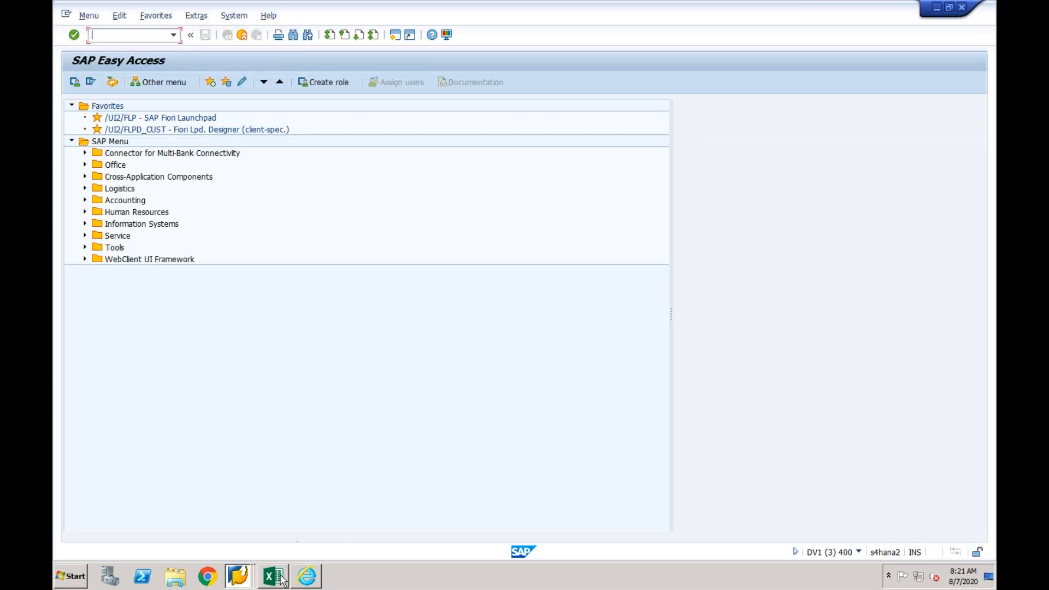
- Switch to the Book1 workbook in Excel and enter the headings Source in F15 and Target in G15
{"action": "left_click", "coordinate": [280, 577]}
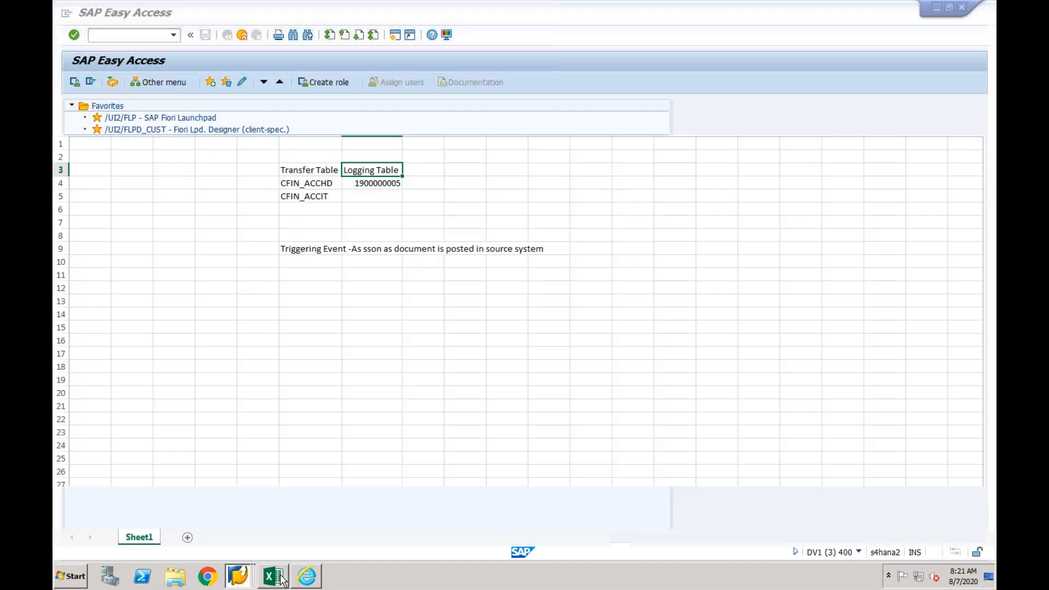
{"action": "left_click", "coordinate": [318, 326]}
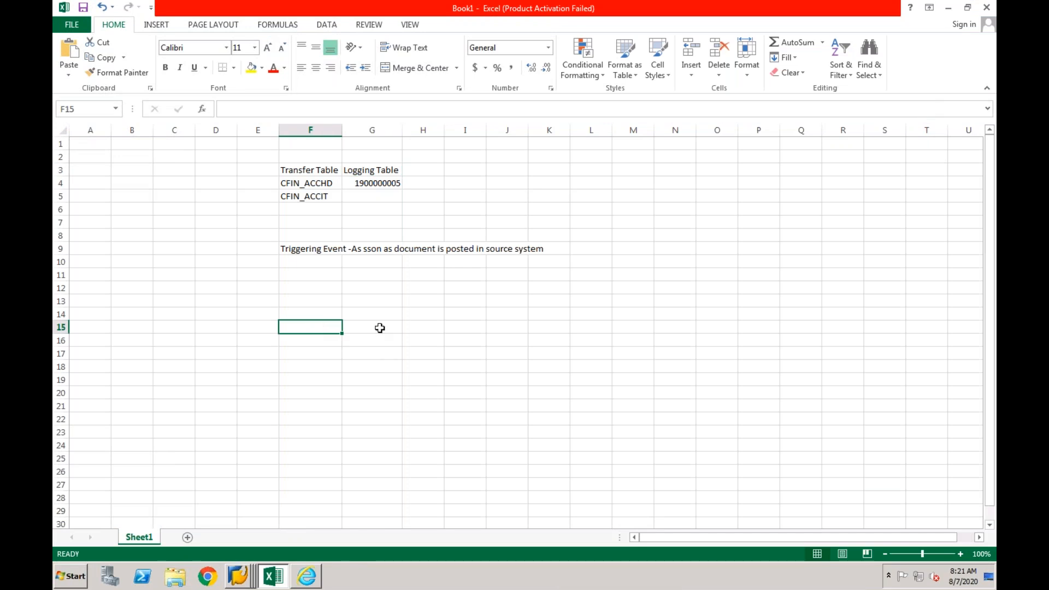
{"action": "type", "text": "Source"}
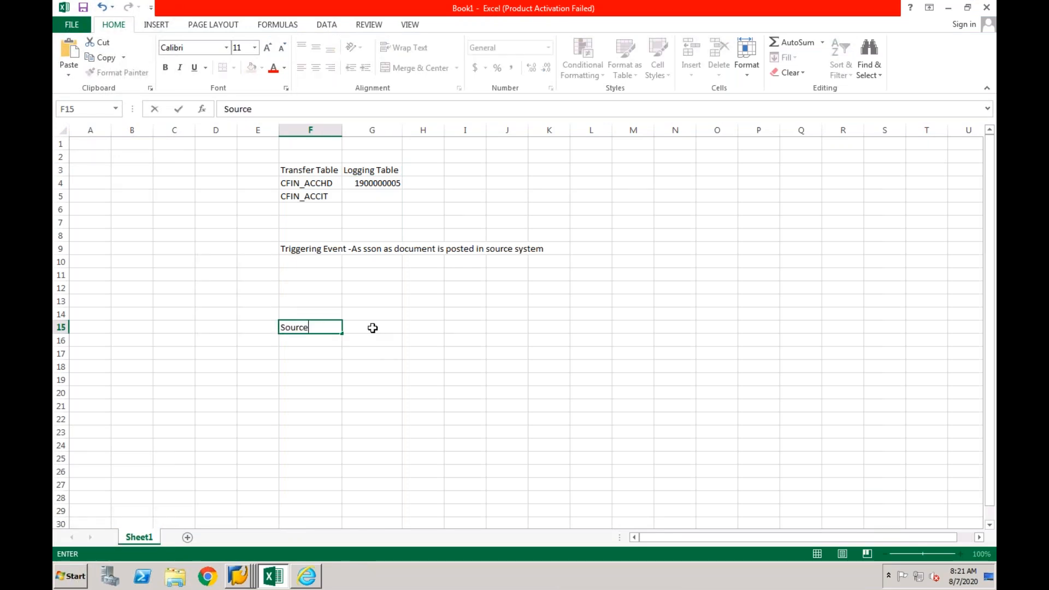
{"action": "left_click", "coordinate": [372, 328]}
{"action": "type", "text": "Target"}
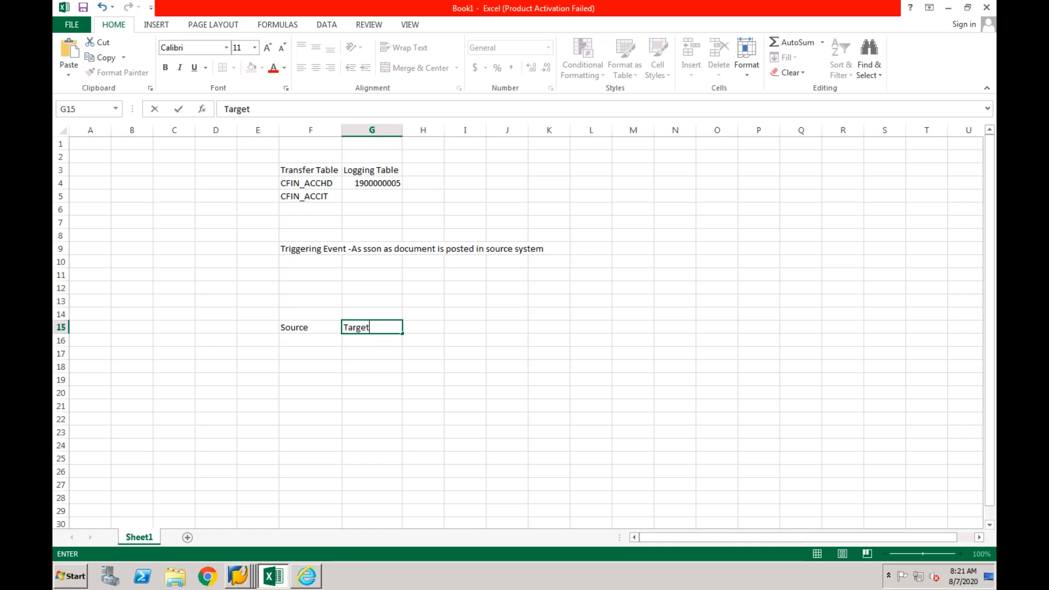
- Enter AP-Open under Source in F16 and Ap-Open under Target in G16
{"action": "left_click", "coordinate": [314, 342]}
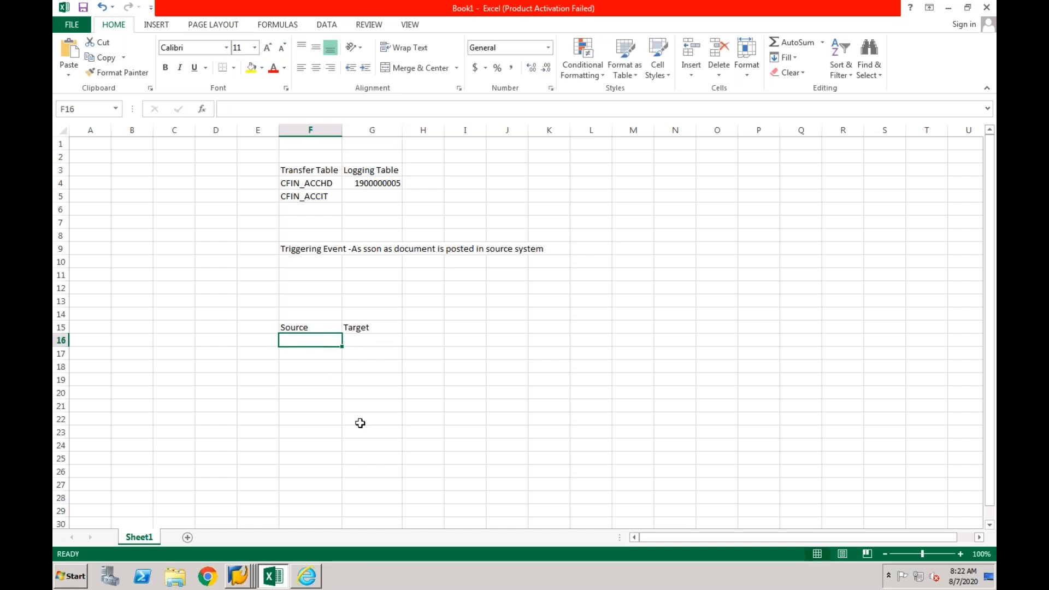
{"action": "type", "text": "AP-Open"}
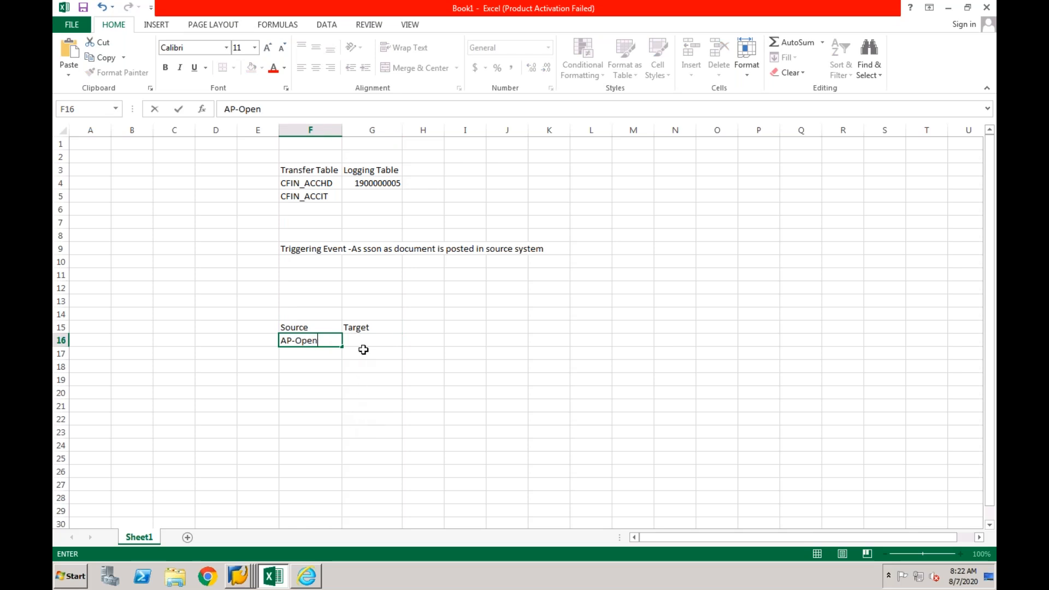
{"action": "left_click", "coordinate": [365, 343]}
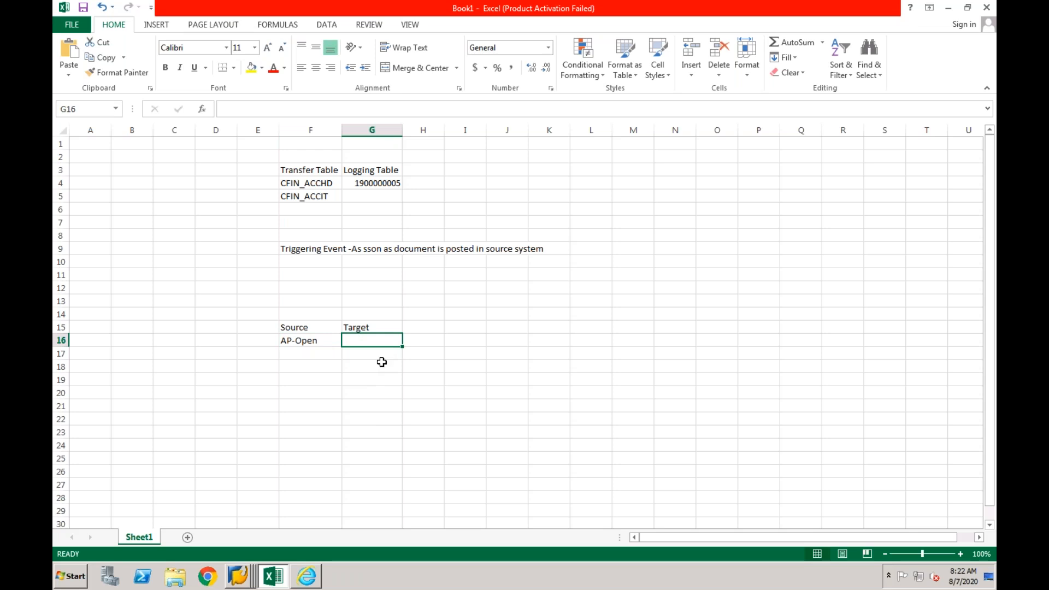
{"action": "type", "text": "Ap-"}
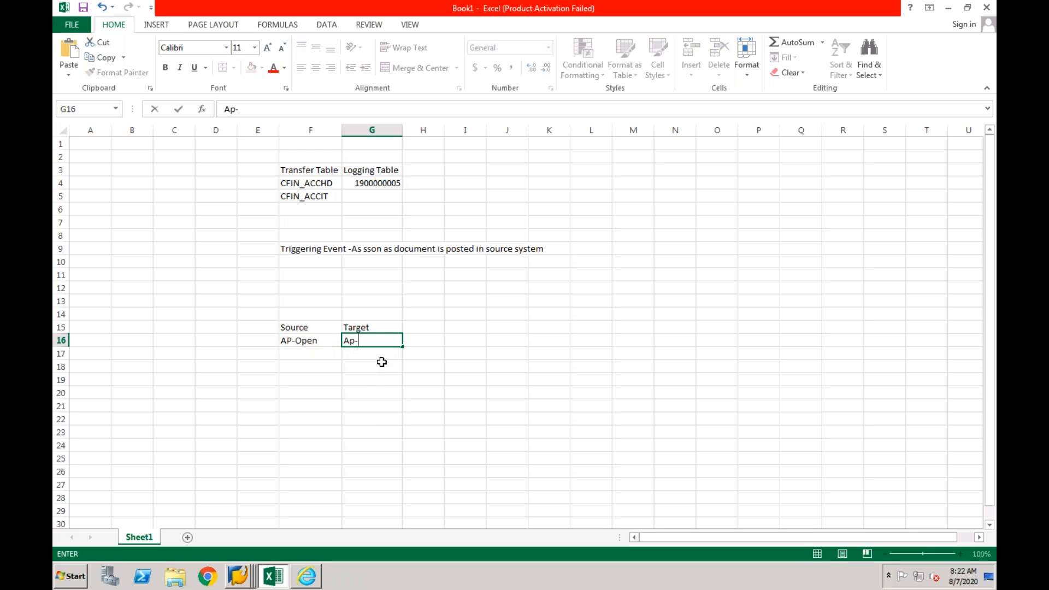
{"action": "type", "text": "Open"}
{"action": "key", "text": "Return"}
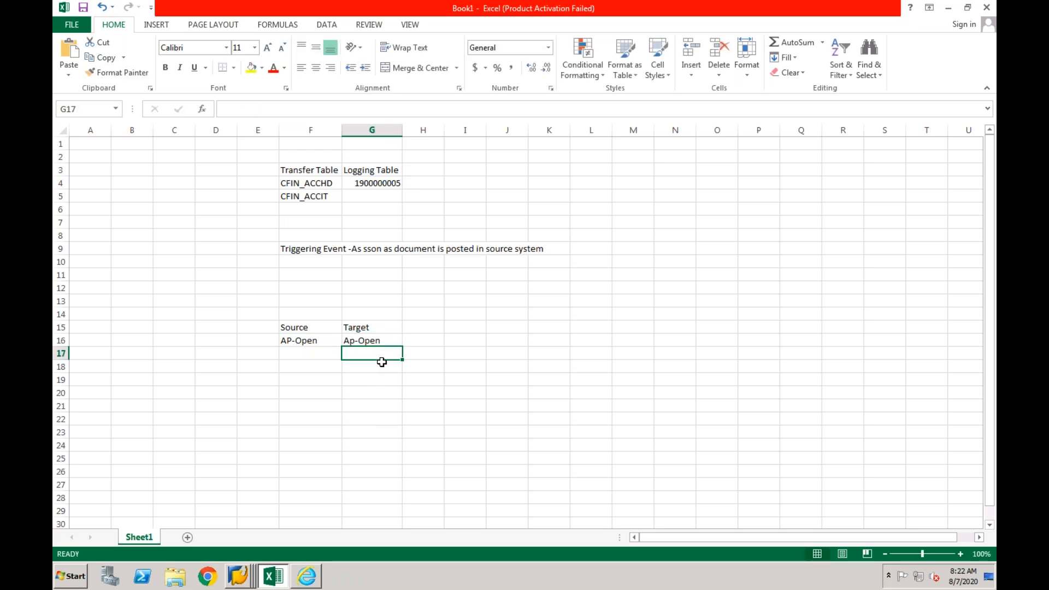
- Add the note "Payment?" in cell I16, beside the open-item entries
{"action": "left_click", "coordinate": [473, 344]}
{"action": "type", "text": "Payment?"}
{"action": "key", "text": "Return"}
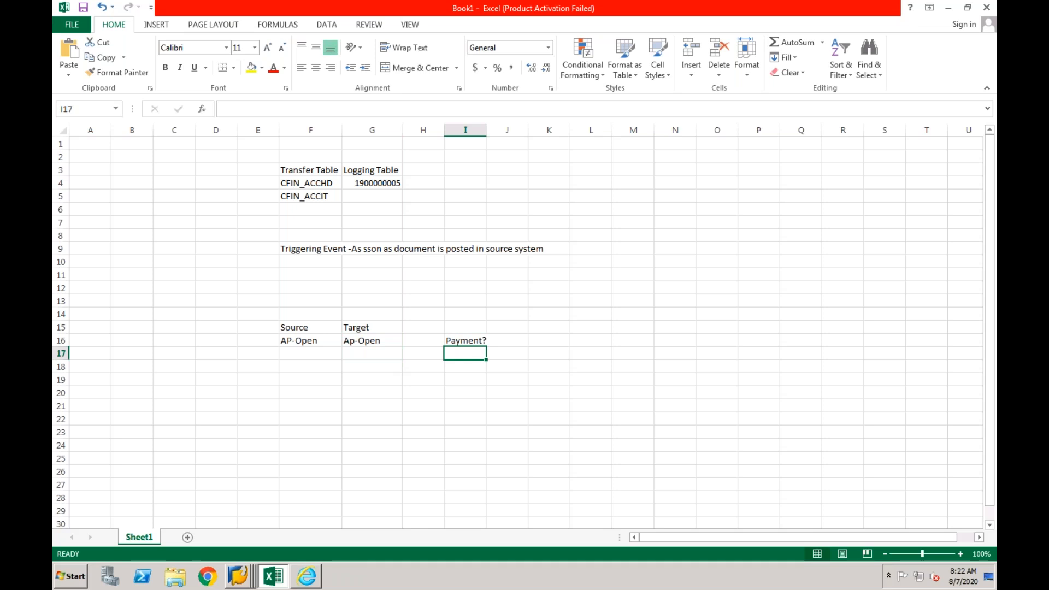
{"action": "left_click", "coordinate": [309, 341]}
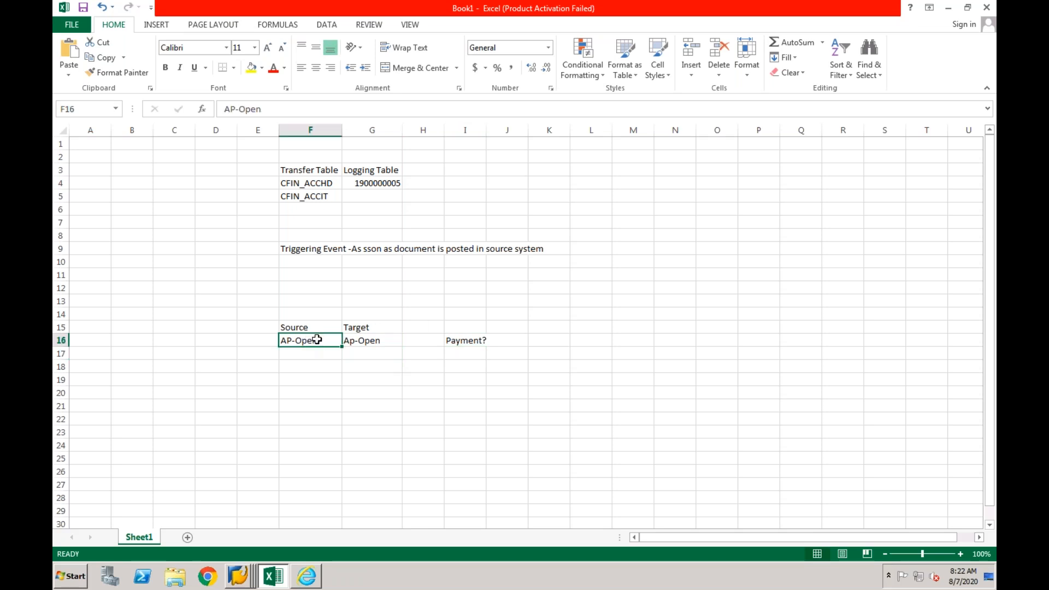
{"action": "left_click", "coordinate": [373, 340]}
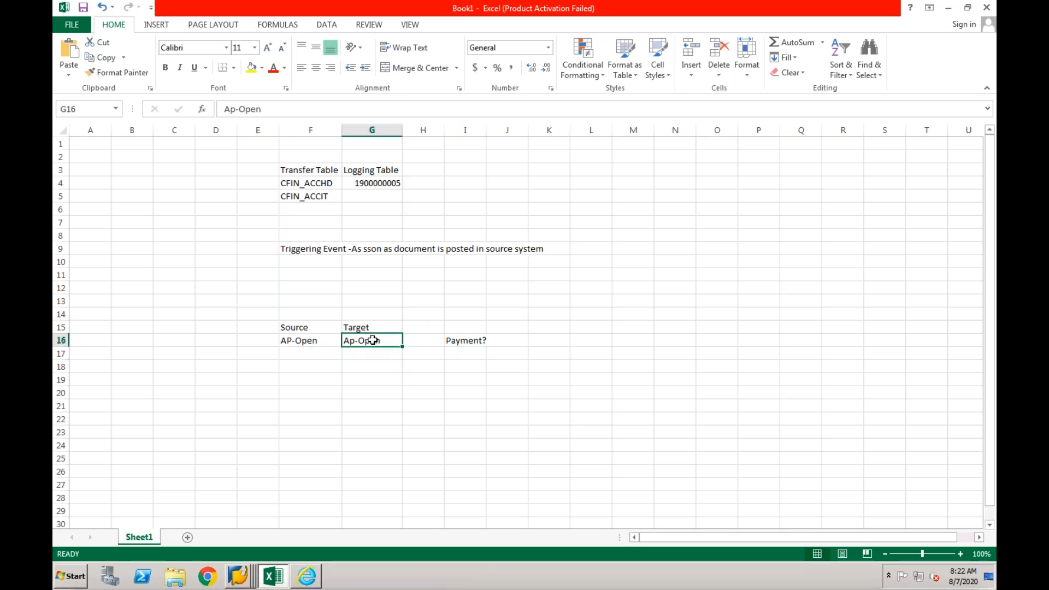
{"action": "left_click", "coordinate": [330, 340]}
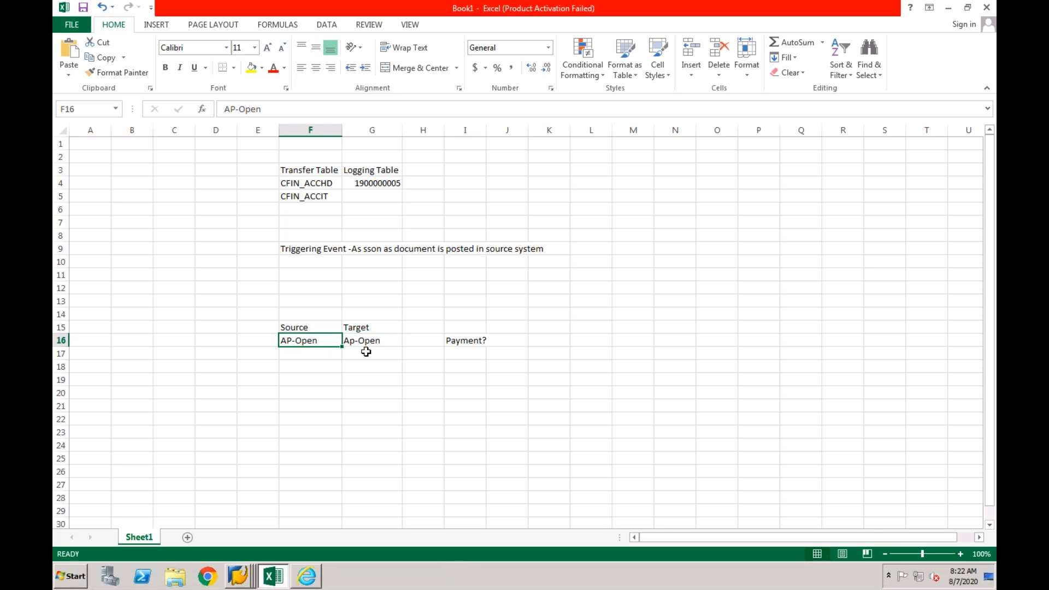
{"action": "left_click", "coordinate": [327, 366]}
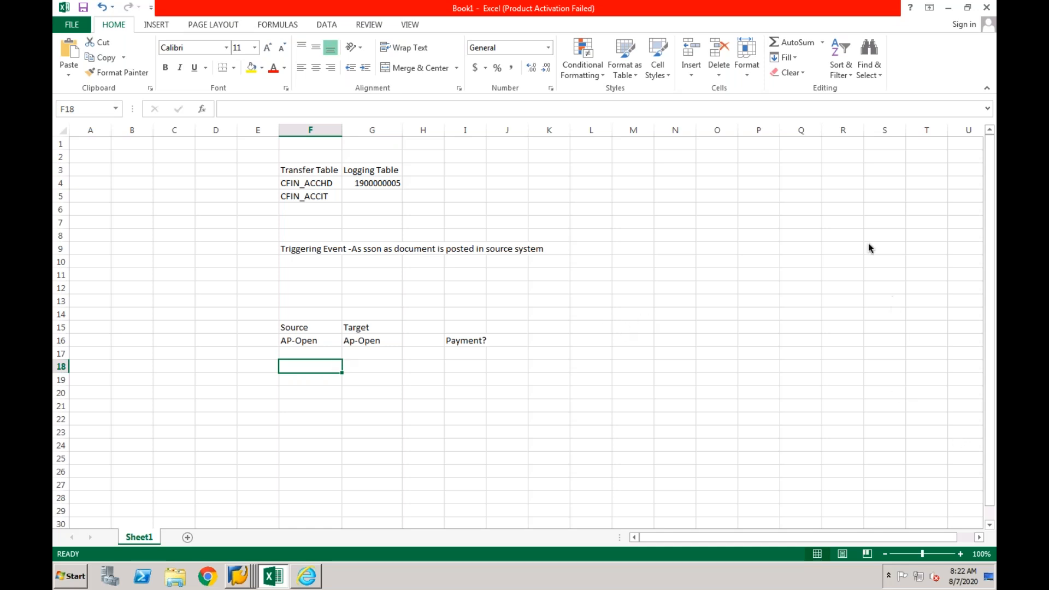
{"action": "left_click", "coordinate": [354, 358]}
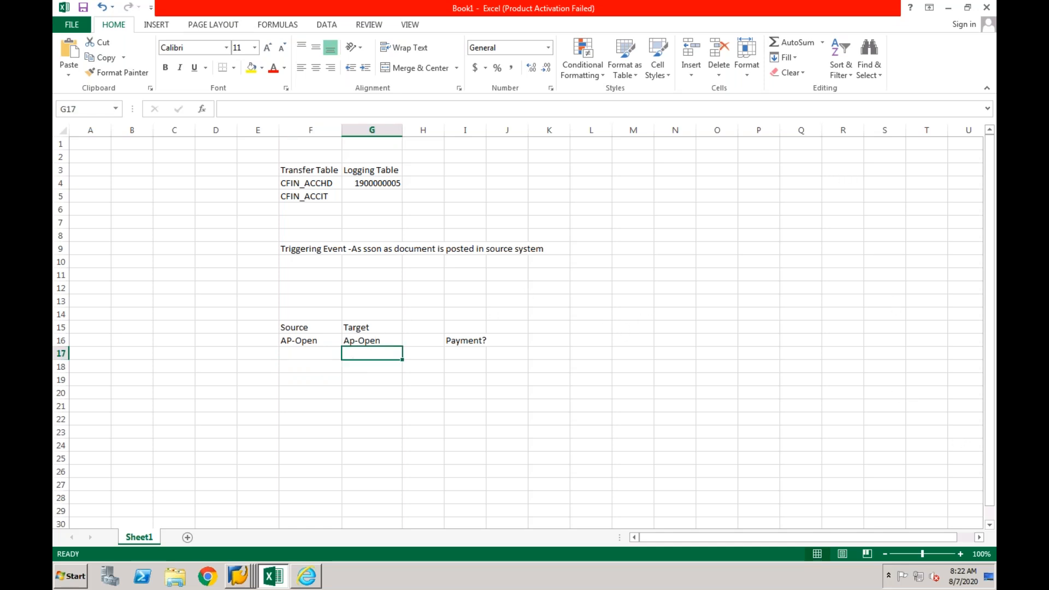
- Enter the value 10 in D16, in front of the AP-Open row
{"action": "left_click", "coordinate": [213, 339]}
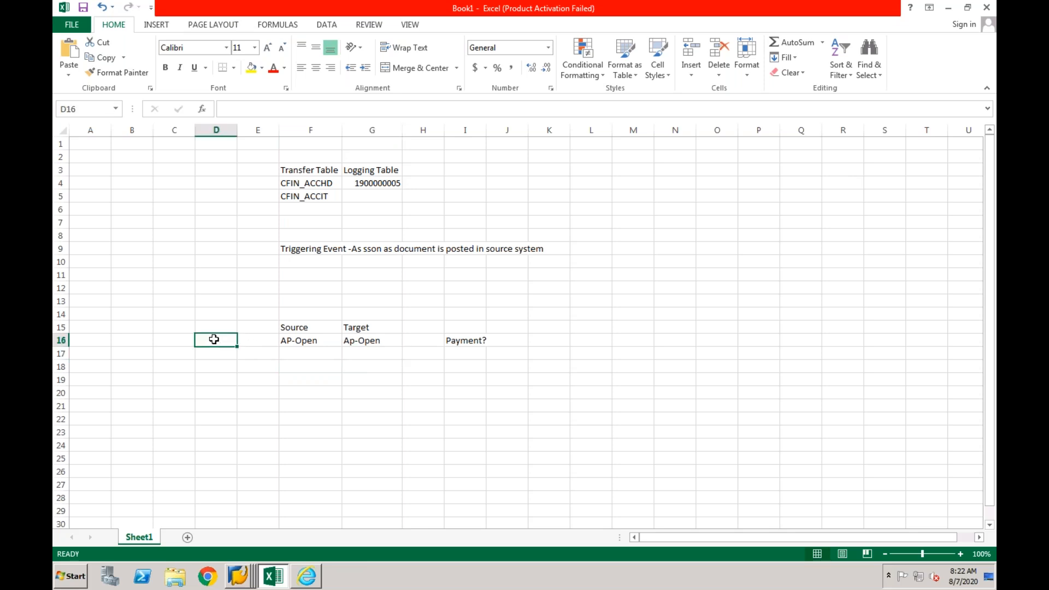
{"action": "type", "text": "10"}
{"action": "left_click", "coordinate": [215, 381]}
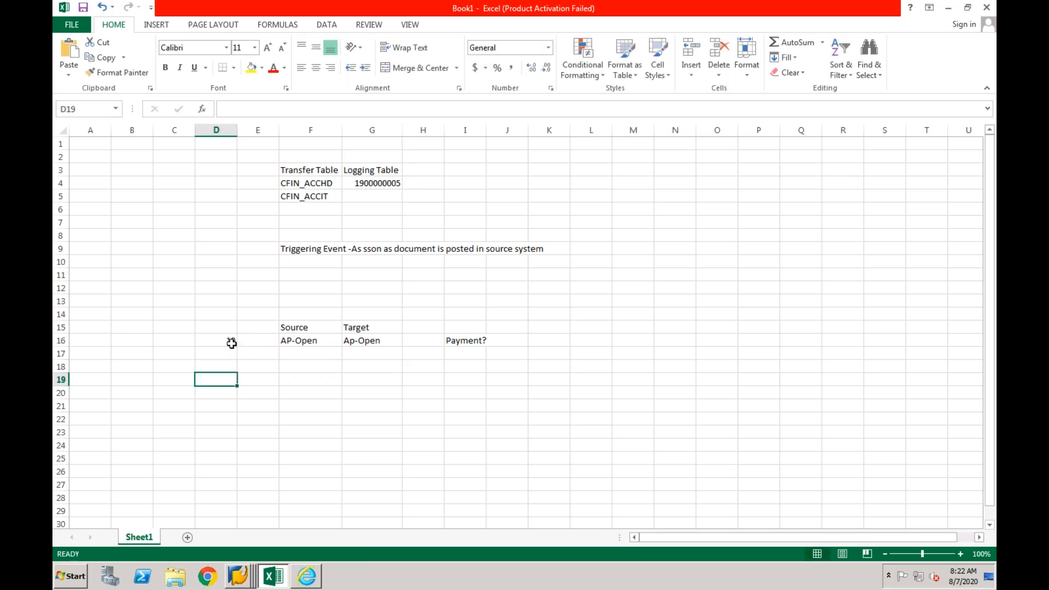
{"action": "left_click", "coordinate": [366, 340]}
{"action": "left_click", "coordinate": [219, 343]}
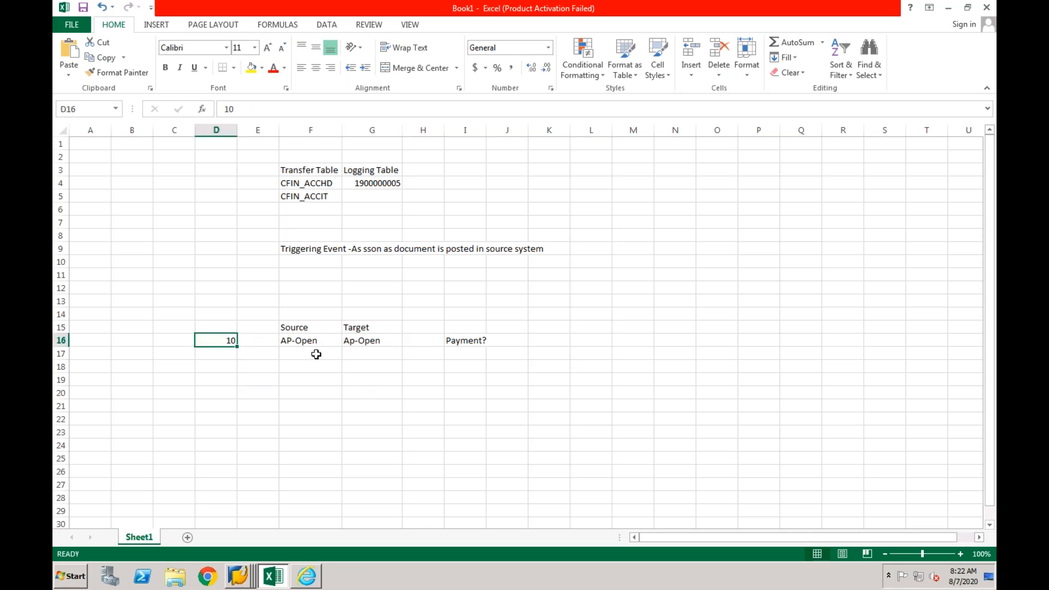
{"action": "left_click", "coordinate": [366, 340]}
{"action": "left_click_drag", "start_coordinate": [366, 339], "coordinate": [366, 392]}
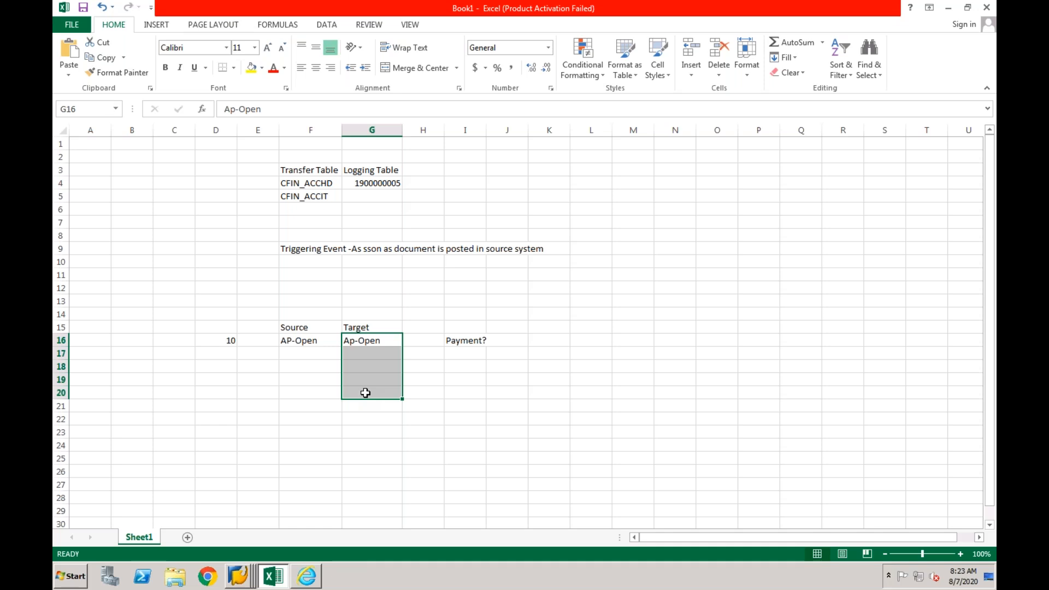
{"action": "left_click", "coordinate": [370, 344]}
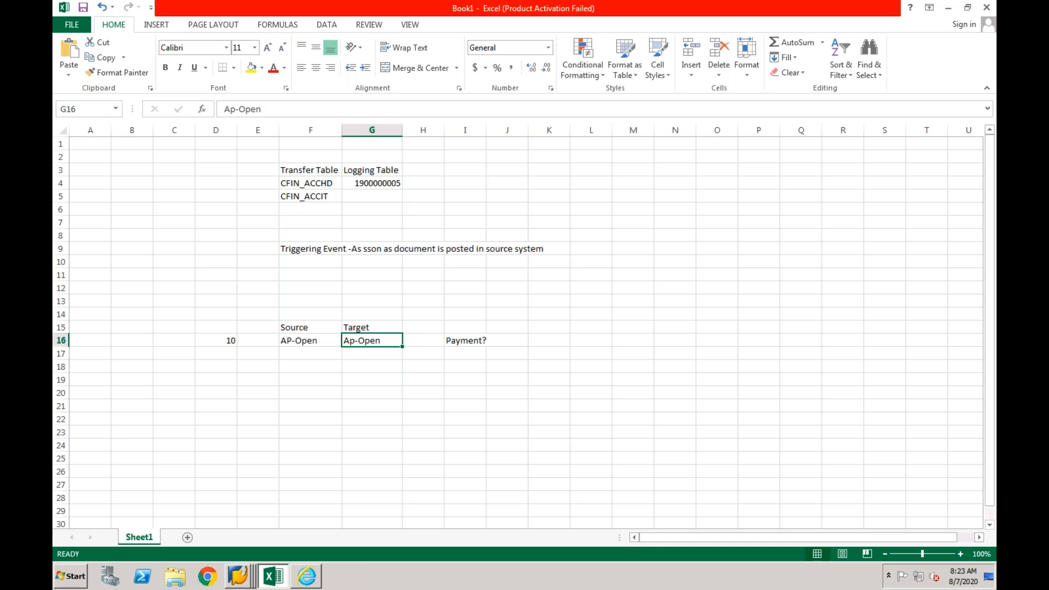
{"action": "left_click", "coordinate": [318, 342]}
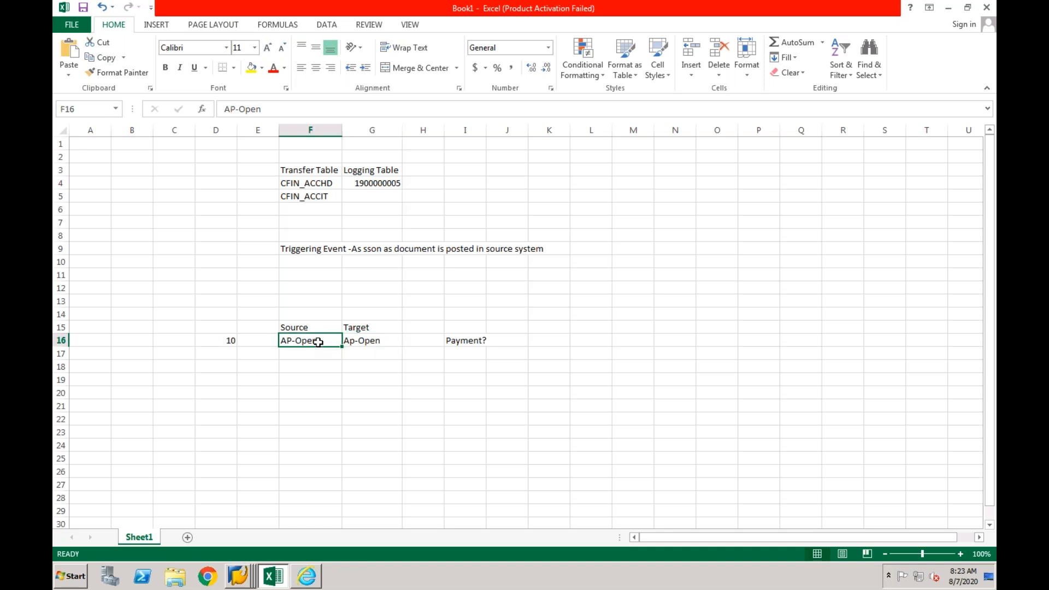
{"action": "left_click", "coordinate": [356, 338]}
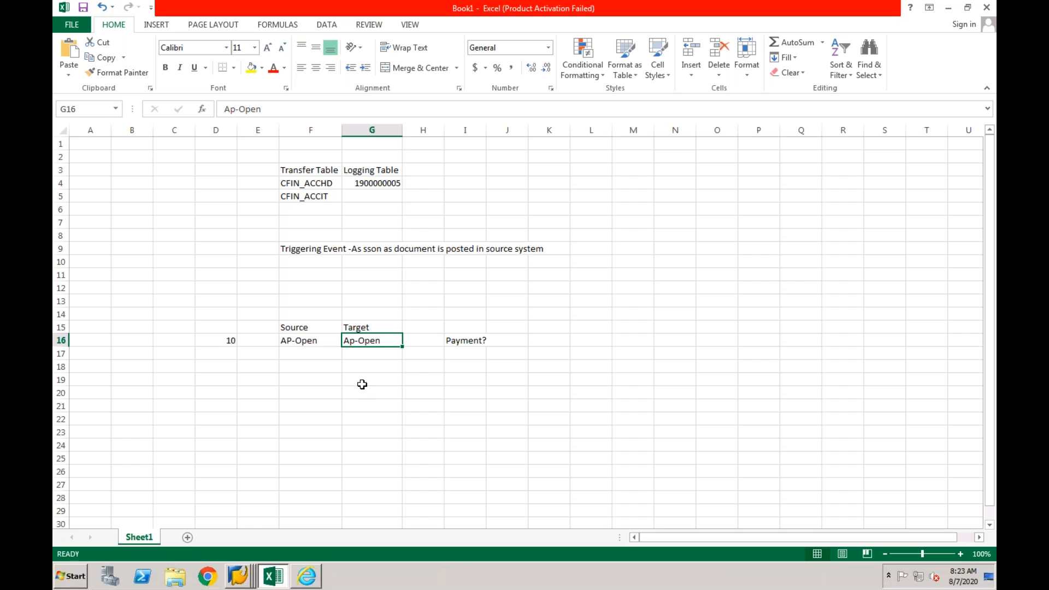
{"action": "left_click", "coordinate": [317, 339]}
{"action": "left_click", "coordinate": [354, 341]}
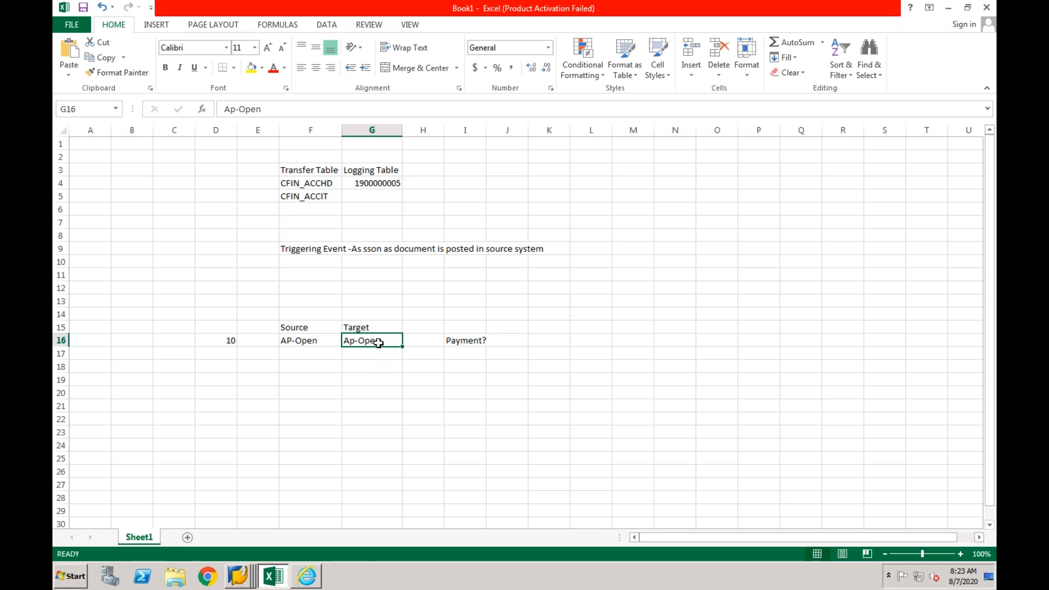
{"action": "left_click", "coordinate": [330, 340]}
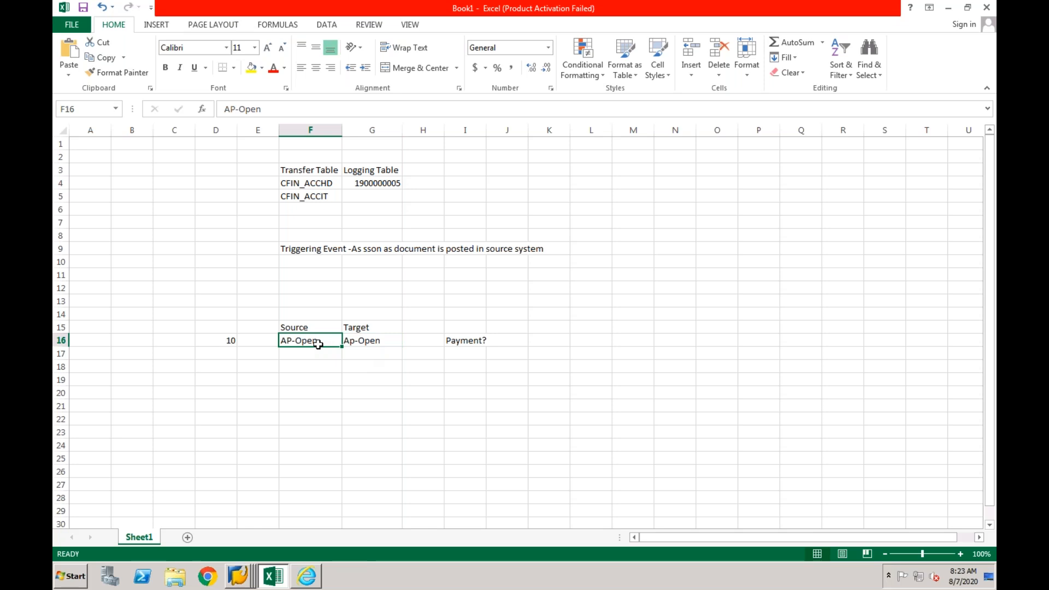
{"action": "left_click_drag", "start_coordinate": [319, 344], "coordinate": [319, 404]}
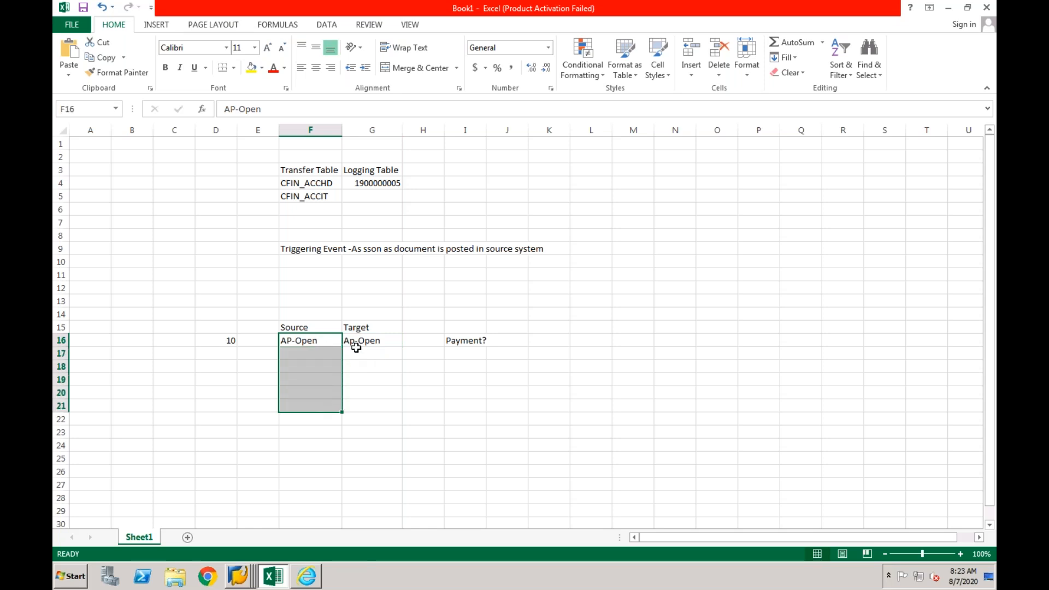
{"action": "left_click", "coordinate": [359, 341]}
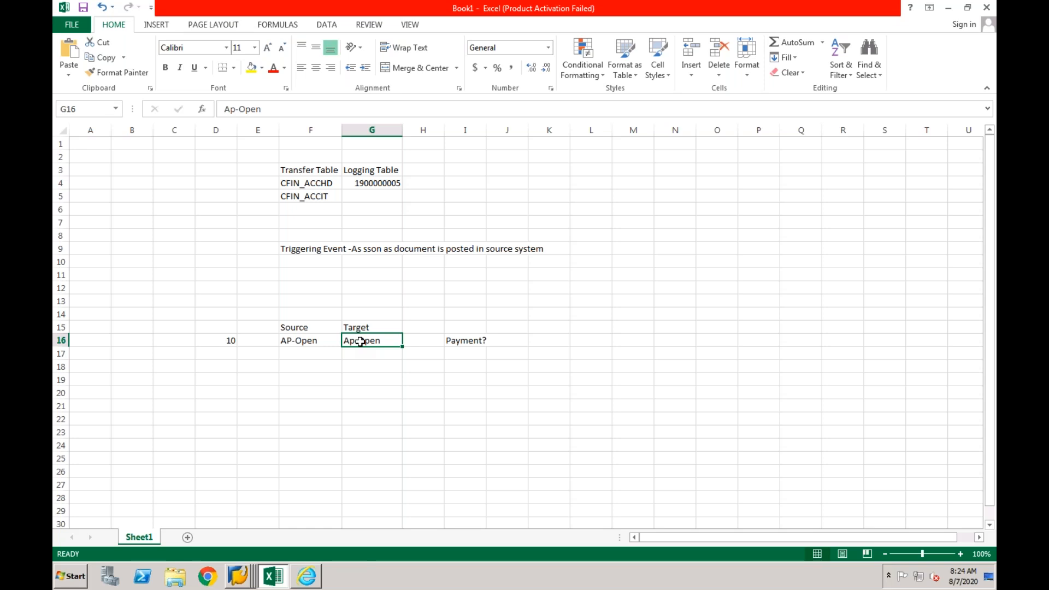
{"action": "left_click", "coordinate": [323, 340]}
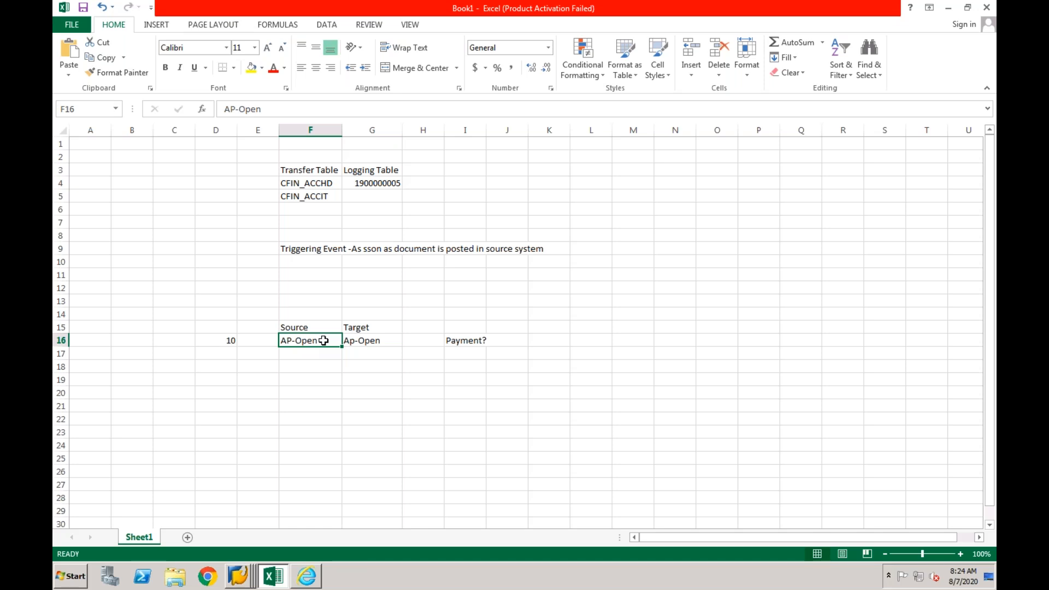
- List OP1, Op2 and Op3 in cells F21 to F23
{"action": "left_click", "coordinate": [307, 405]}
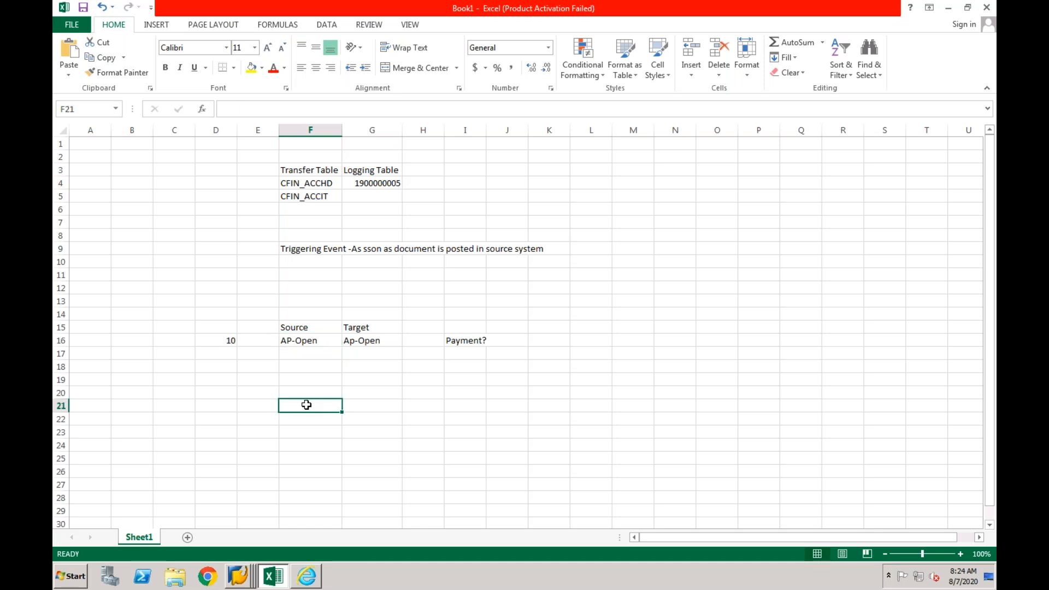
{"action": "type", "text": "OP1"}
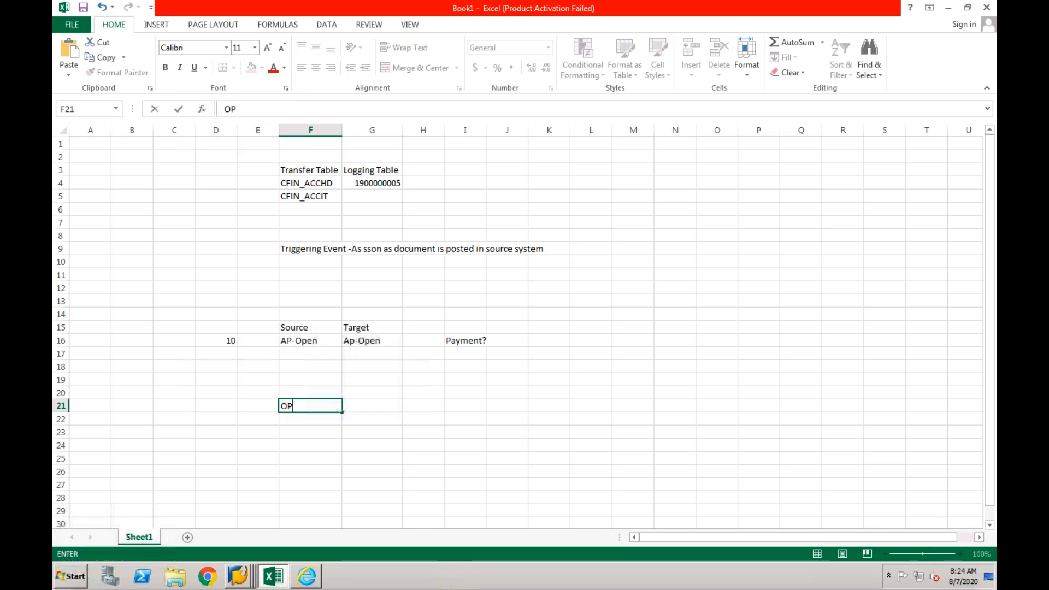
{"action": "key", "text": "Return"}
{"action": "type", "text": "Op2"}
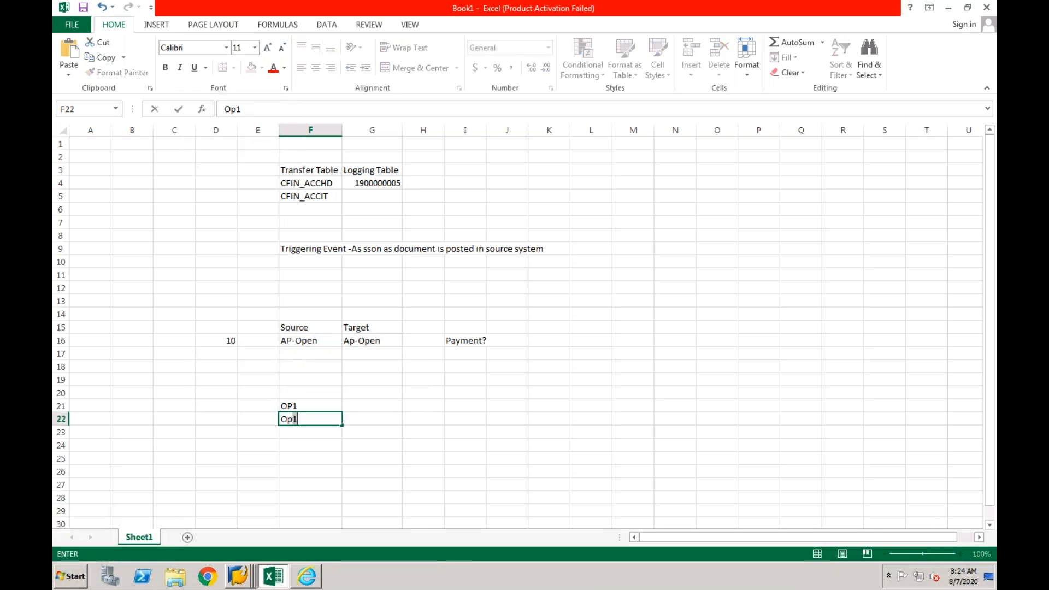
{"action": "key", "text": "Return"}
{"action": "type", "text": "Op3"}
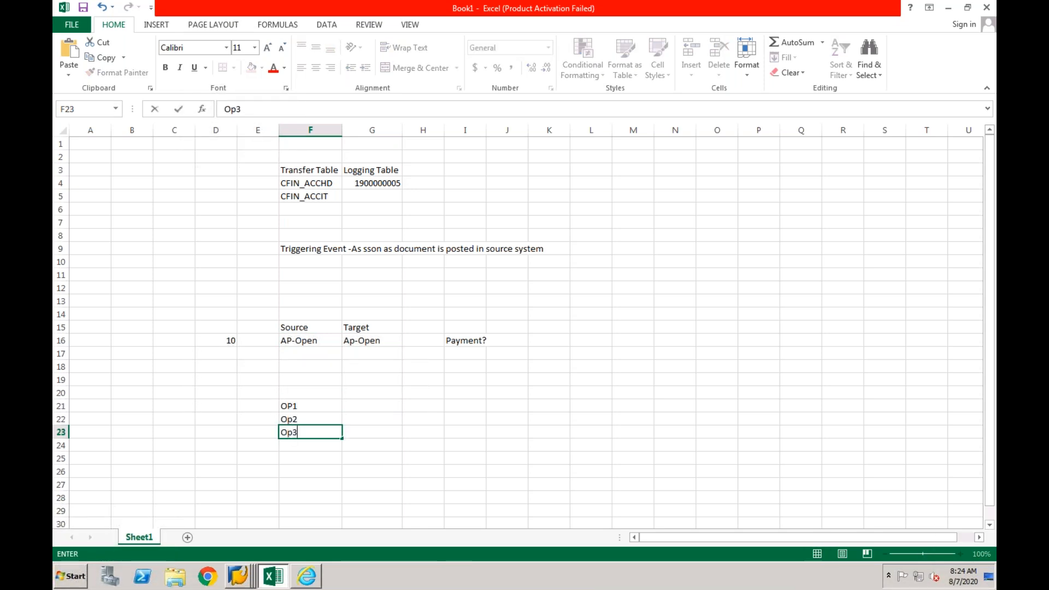
{"action": "key", "text": "Return"}
- Add the headings Source in F20 and Target in G20 above the OP list
{"action": "left_click", "coordinate": [299, 392]}
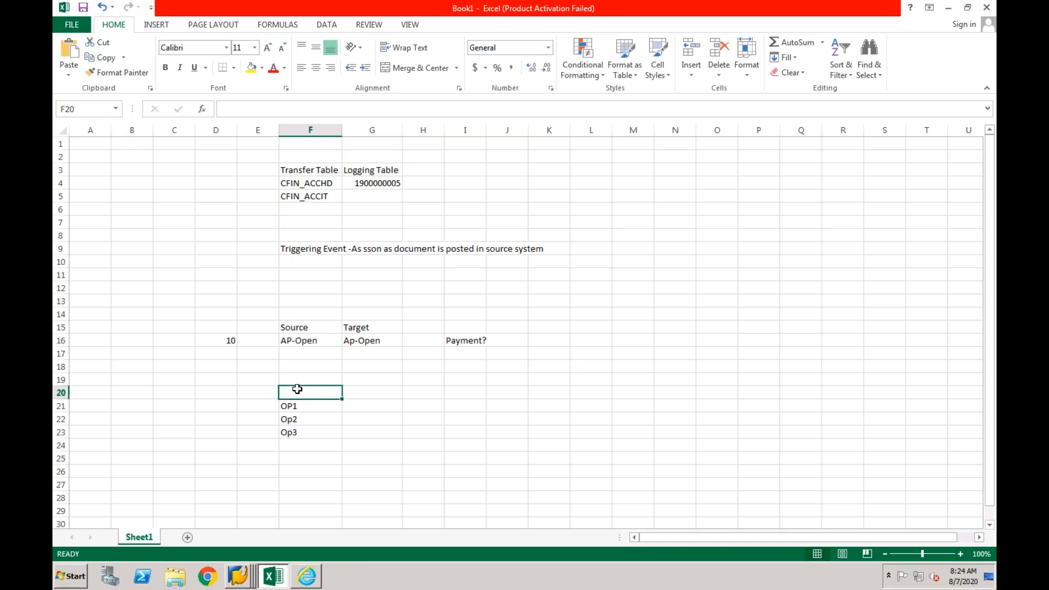
{"action": "type", "text": "Source"}
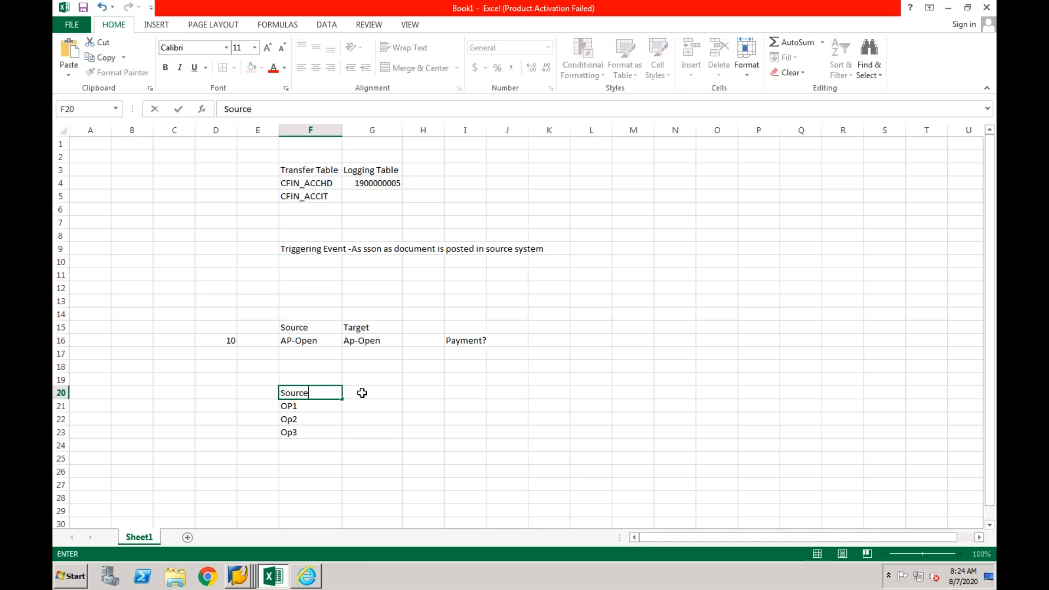
{"action": "left_click", "coordinate": [361, 393]}
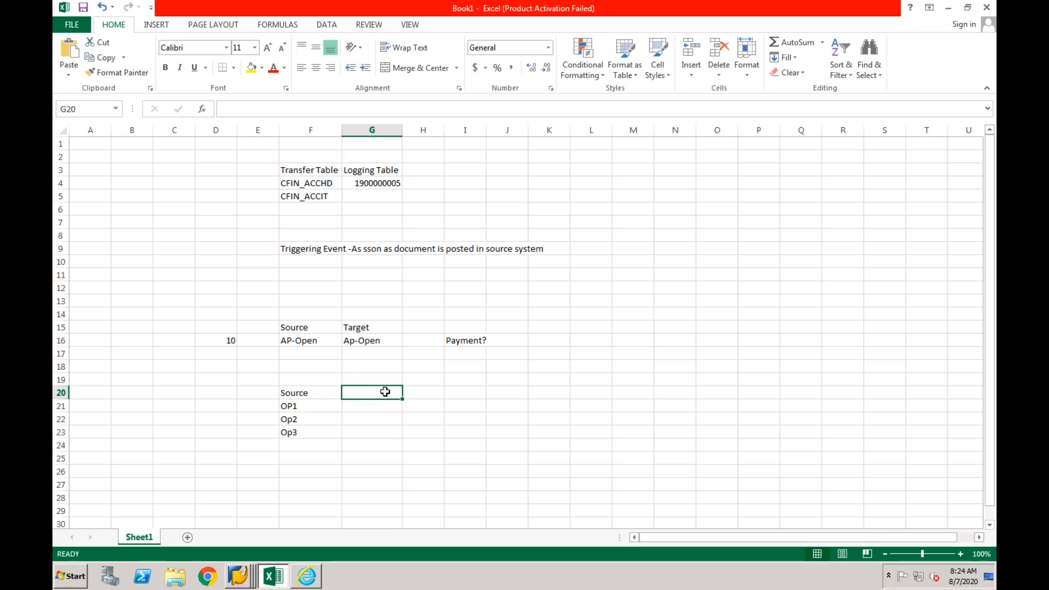
{"action": "type", "text": "Target"}
{"action": "left_click", "coordinate": [357, 408]}
{"action": "left_click_drag", "start_coordinate": [319, 405], "coordinate": [319, 427]}
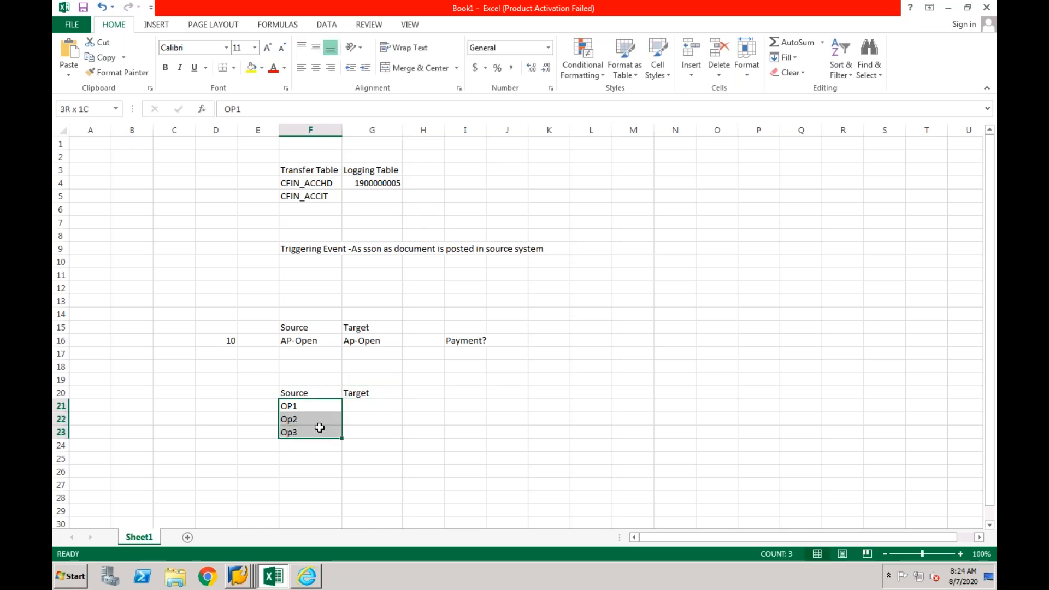
- Copy the OP1, Op2 and Op3 entries from the Source column into G21 to G23 under Target
{"action": "key", "text": "ctrl+q"}
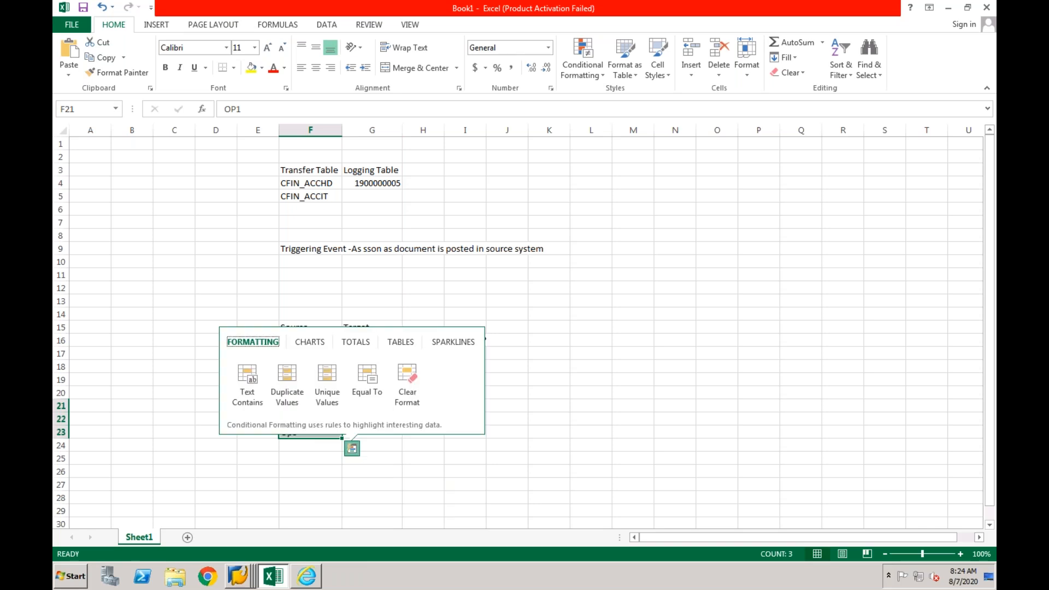
{"action": "left_click", "coordinate": [312, 454]}
{"action": "left_click", "coordinate": [307, 409]}
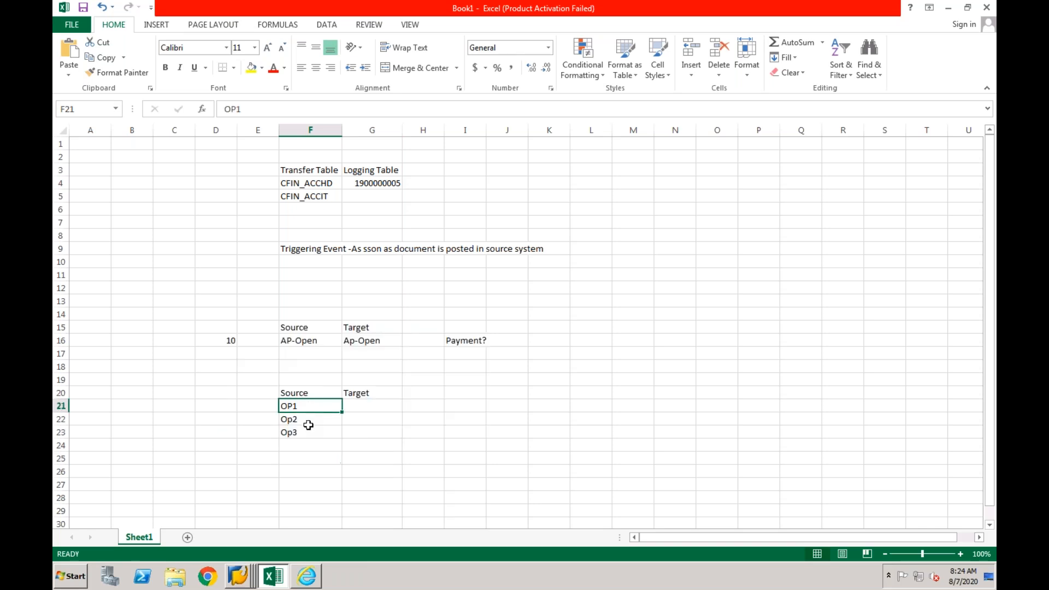
{"action": "left_click_drag", "start_coordinate": [308, 425], "coordinate": [304, 428]}
{"action": "key", "text": "ctrl+c"}
{"action": "key", "text": "Right"}
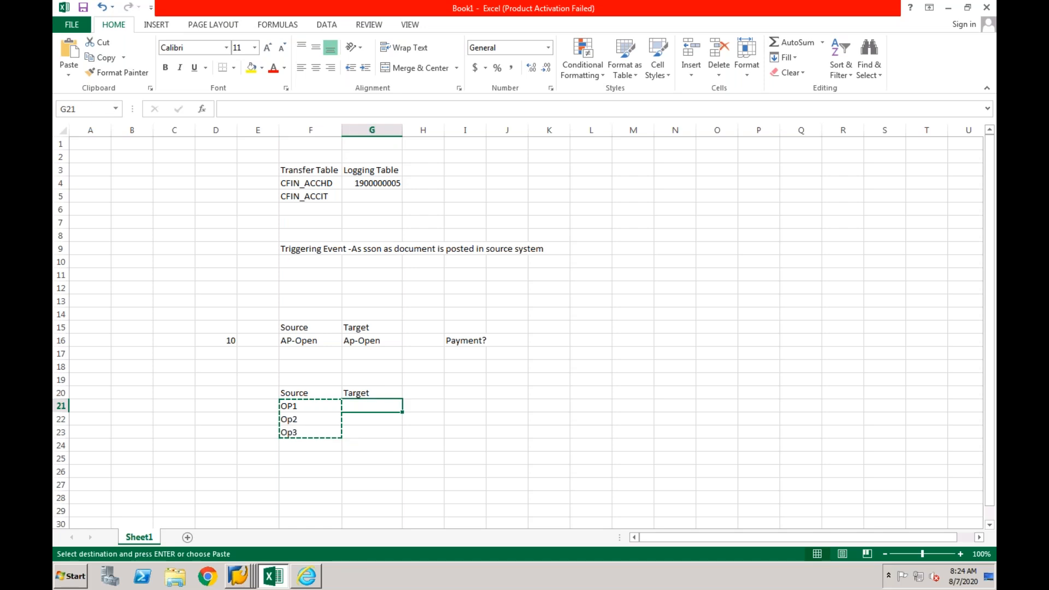
{"action": "key", "text": "ctrl+v"}
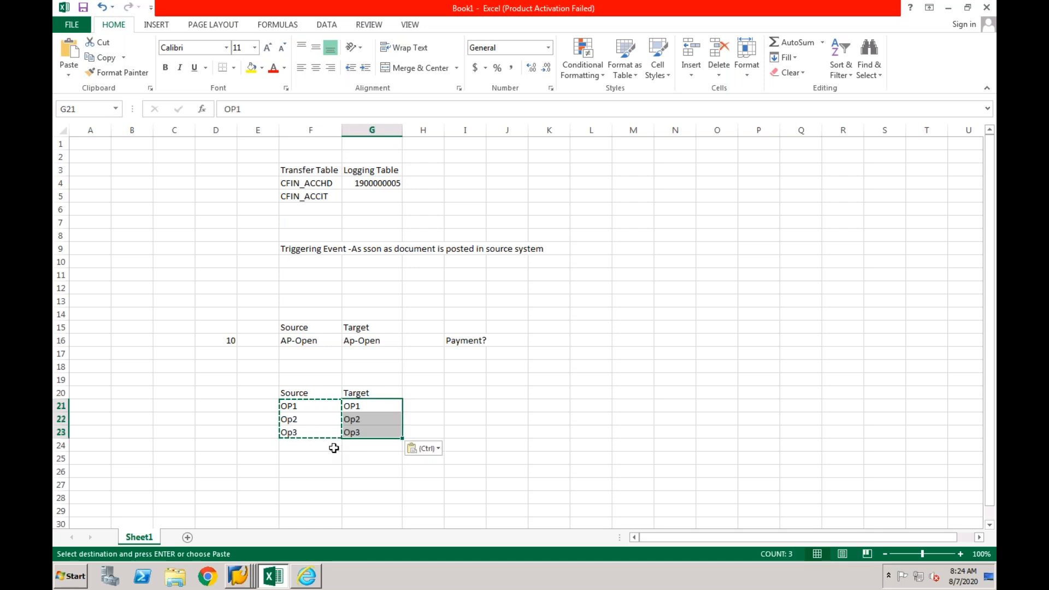
{"action": "left_click", "coordinate": [334, 448]}
{"action": "key", "text": "Escape"}
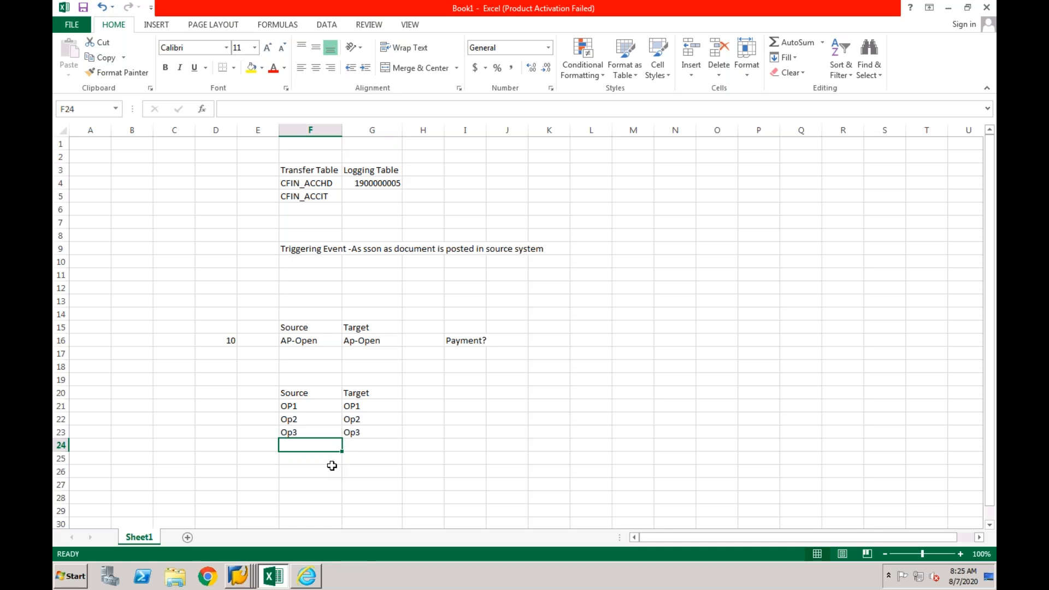
- Add the heading Source System in E20 and widen column E to fit it
{"action": "left_click", "coordinate": [264, 394]}
{"action": "type", "text": "So"}
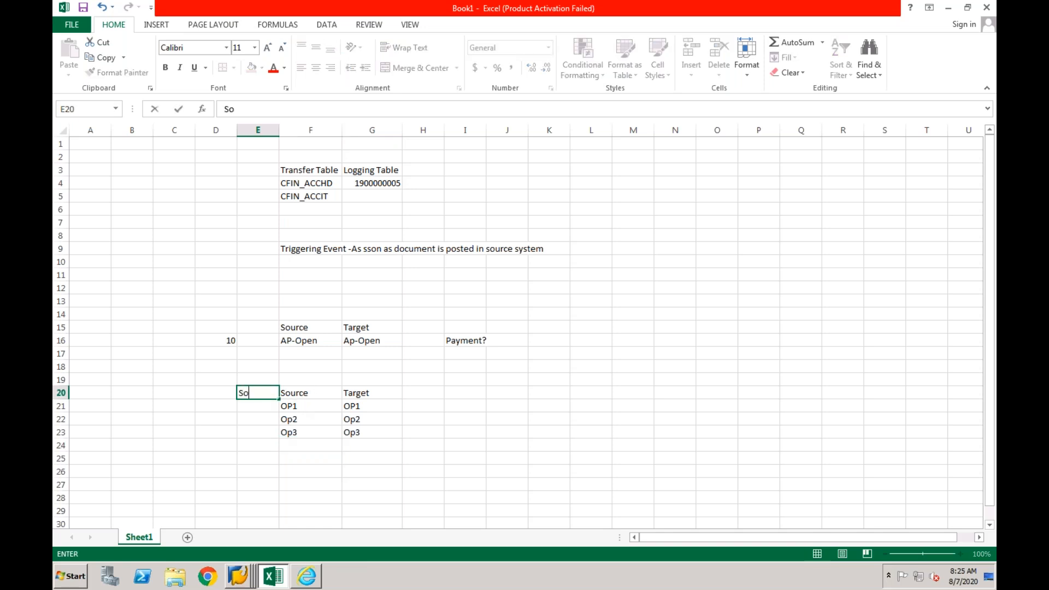
{"action": "type", "text": "urce System"}
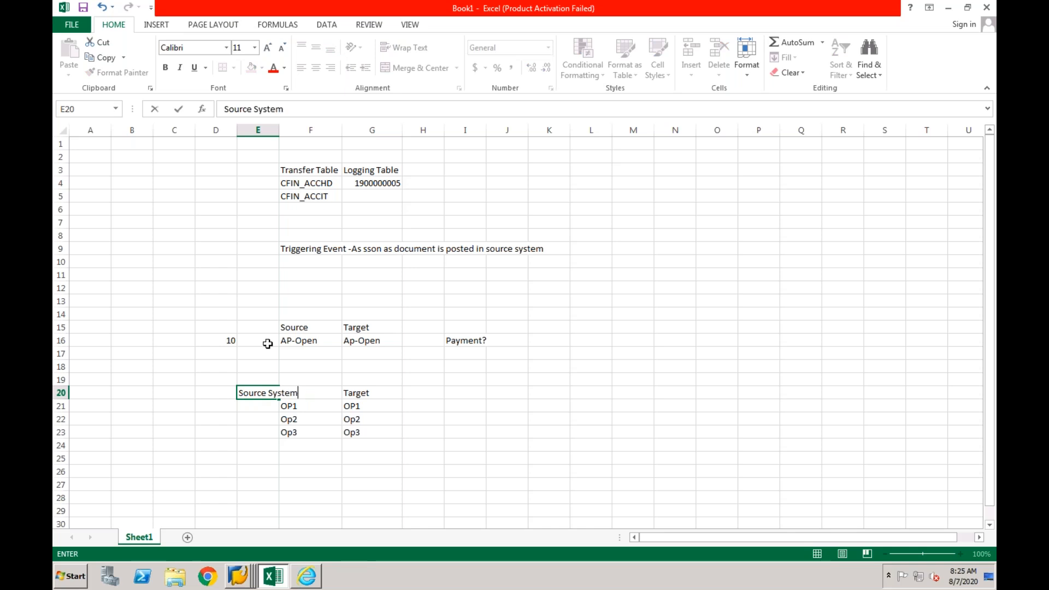
{"action": "left_click", "coordinate": [262, 329]}
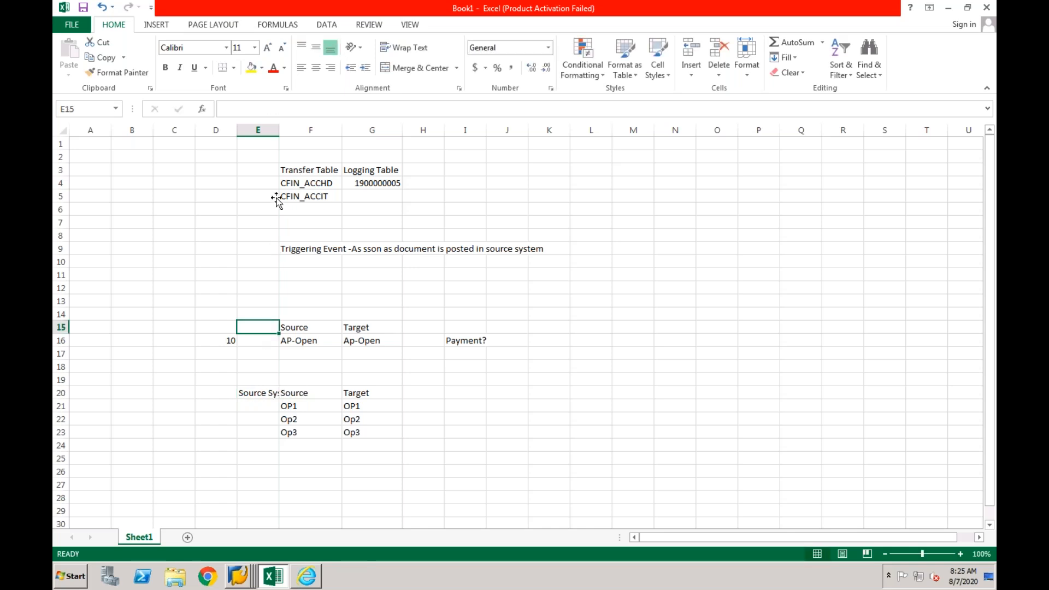
{"action": "double_click", "coordinate": [279, 137]}
- Enter SS1 in E21 to E23 as the source system of the first three entries
{"action": "left_click", "coordinate": [278, 408]}
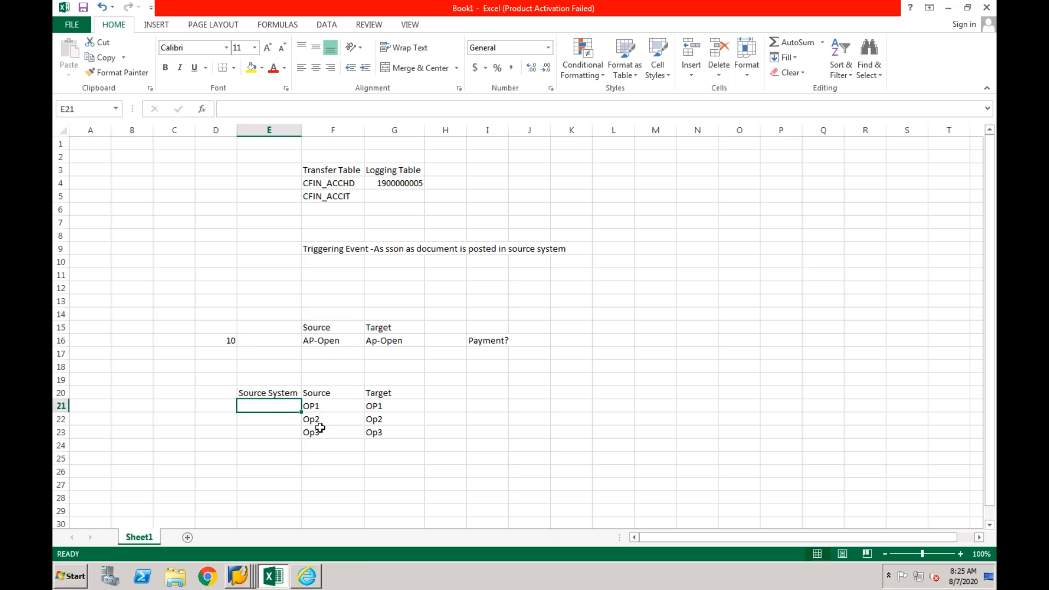
{"action": "type", "text": "SS"}
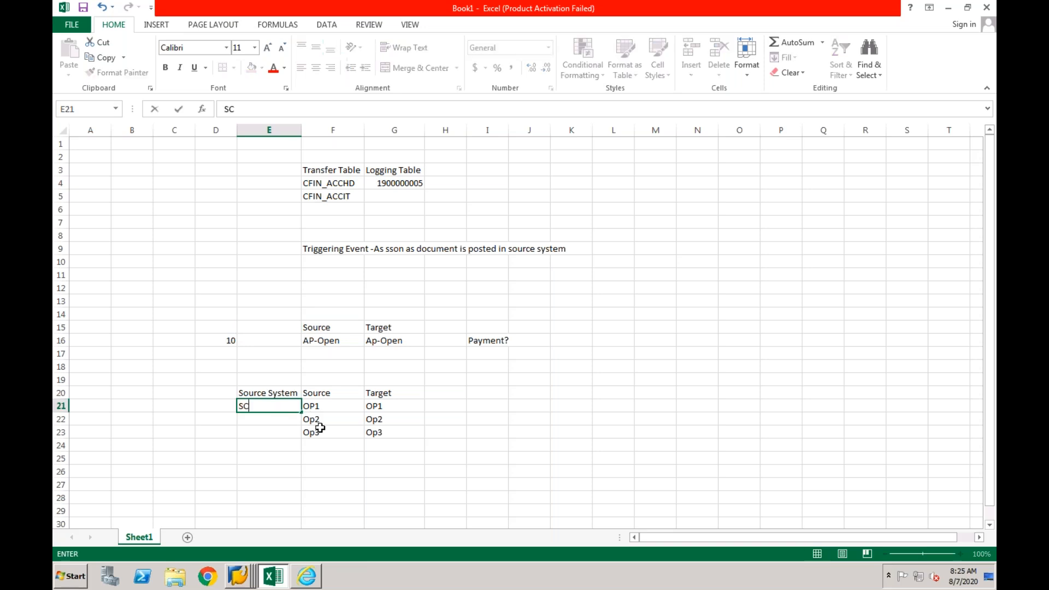
{"action": "key", "text": "BackSpace"}
{"action": "type", "text": "S1"}
{"action": "key", "text": "Return"}
{"action": "type", "text": "SS1"}
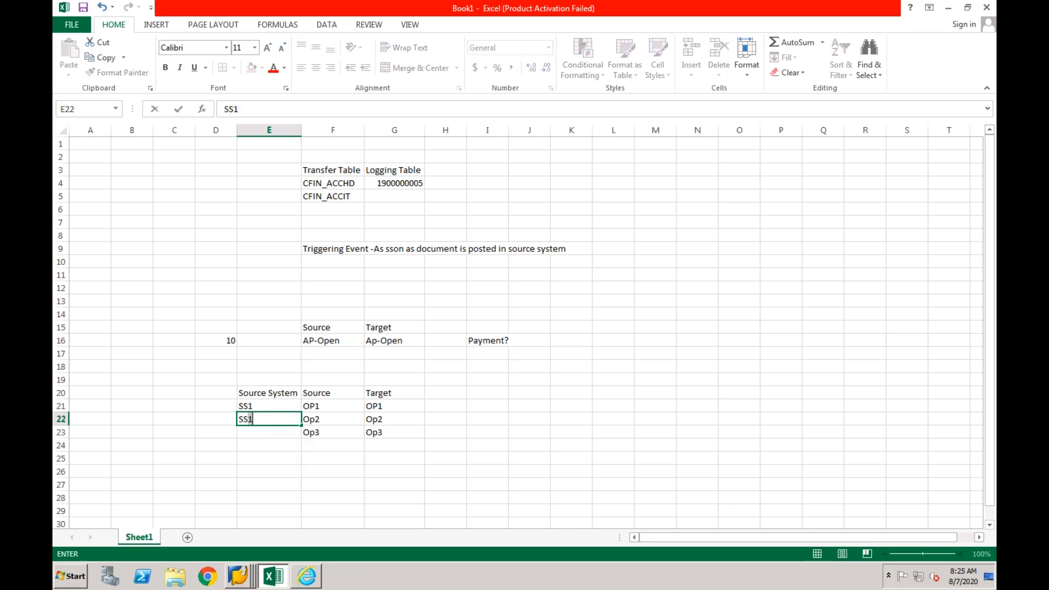
{"action": "left_click", "coordinate": [258, 433]}
{"action": "type", "text": "SS1"}
- Continue the Source System column with SS2 in E24 and E25 and SS3 in E26
{"action": "left_click", "coordinate": [253, 446]}
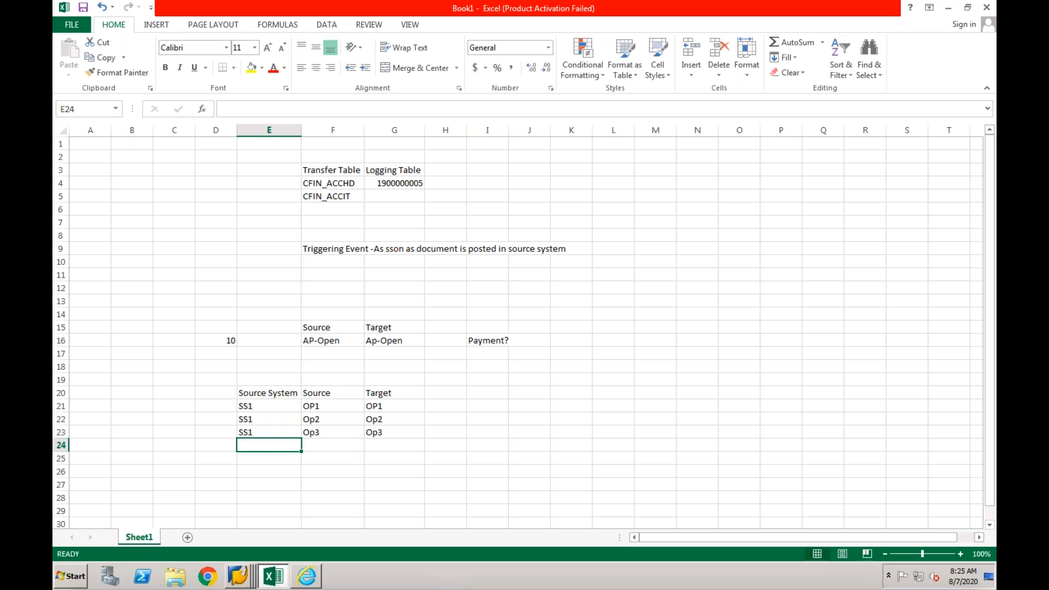
{"action": "type", "text": "SS2"}
{"action": "left_click", "coordinate": [251, 462]}
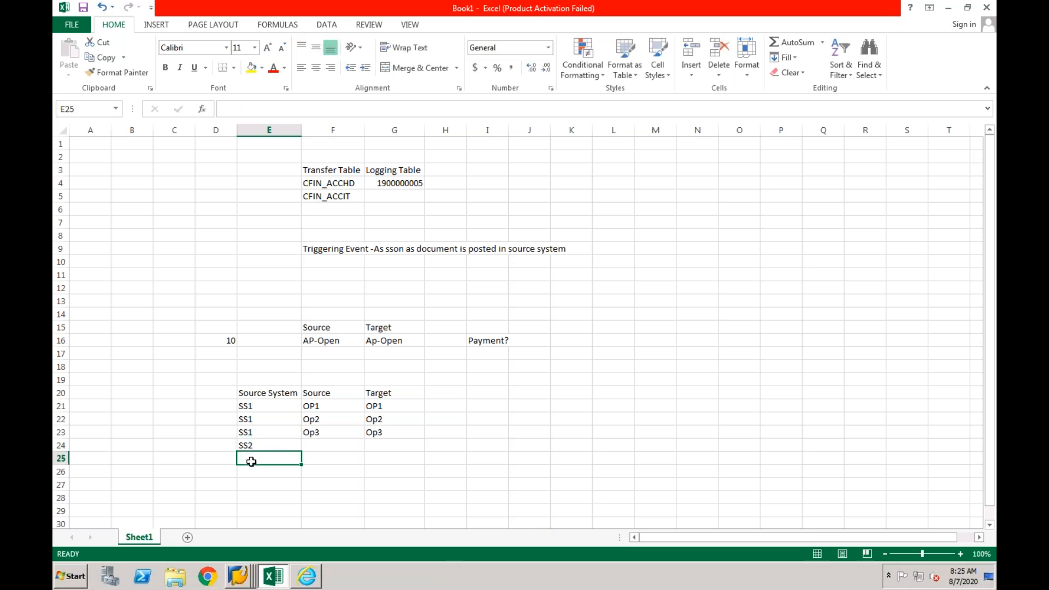
{"action": "type", "text": "SS2"}
{"action": "left_click", "coordinate": [248, 471]}
{"action": "type", "text": "SS3"}
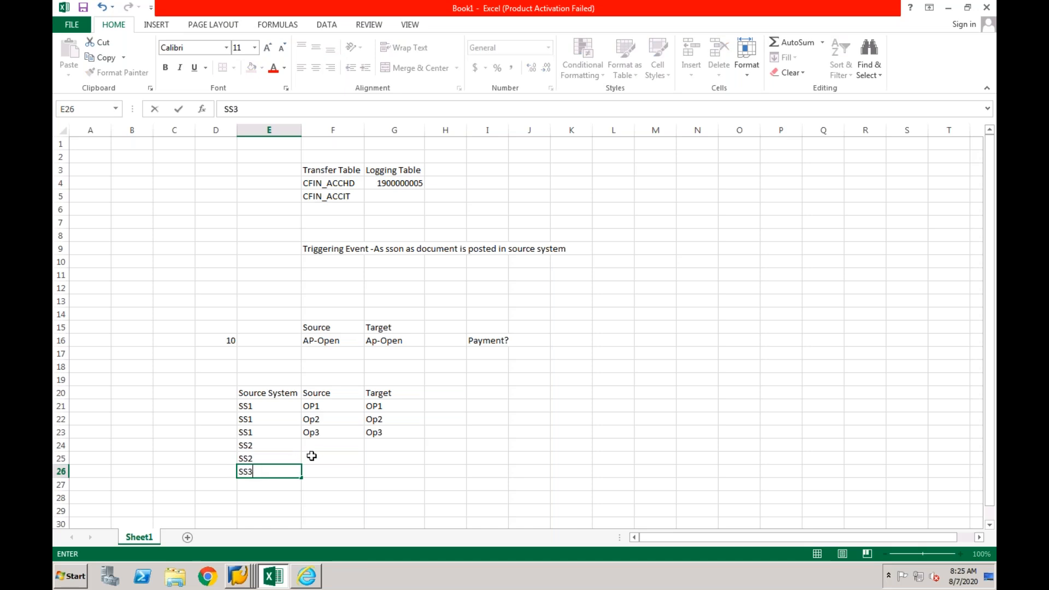
- Fill the Source column for the SS2 and SS3 rows with Op1, Op2 and Op1 in F24 to F26
{"action": "left_click", "coordinate": [319, 446]}
{"action": "type", "text": "Op1"}
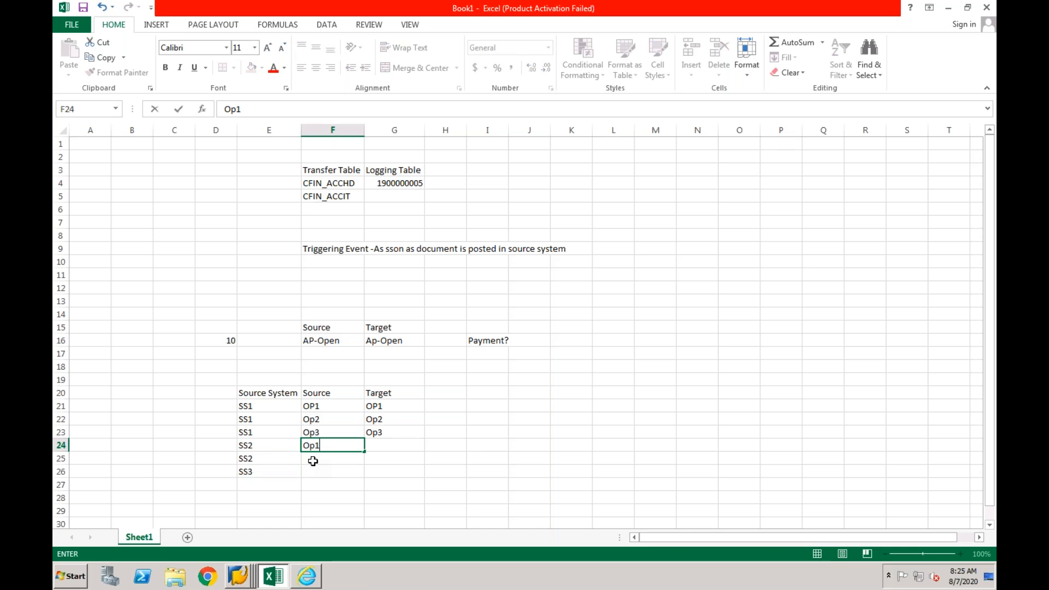
{"action": "left_click", "coordinate": [313, 461]}
{"action": "type", "text": "Op2"}
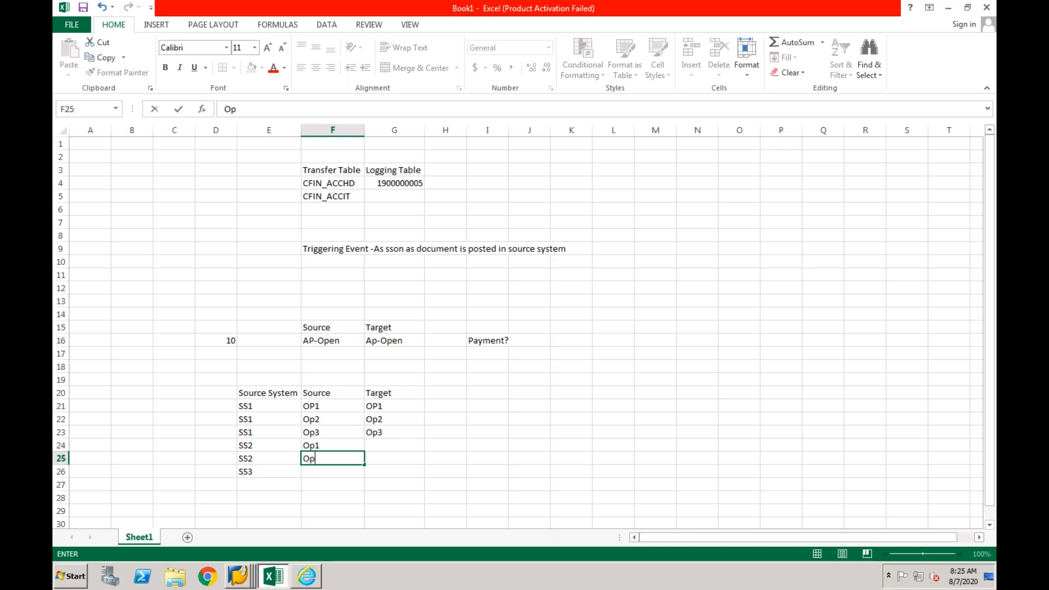
{"action": "left_click", "coordinate": [319, 470]}
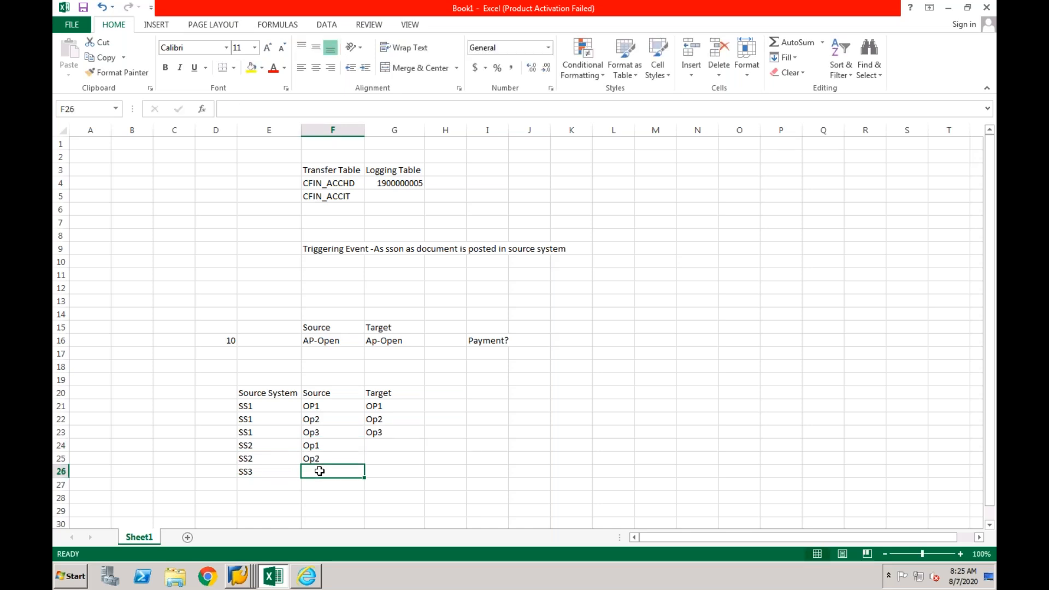
{"action": "type", "text": "Op1"}
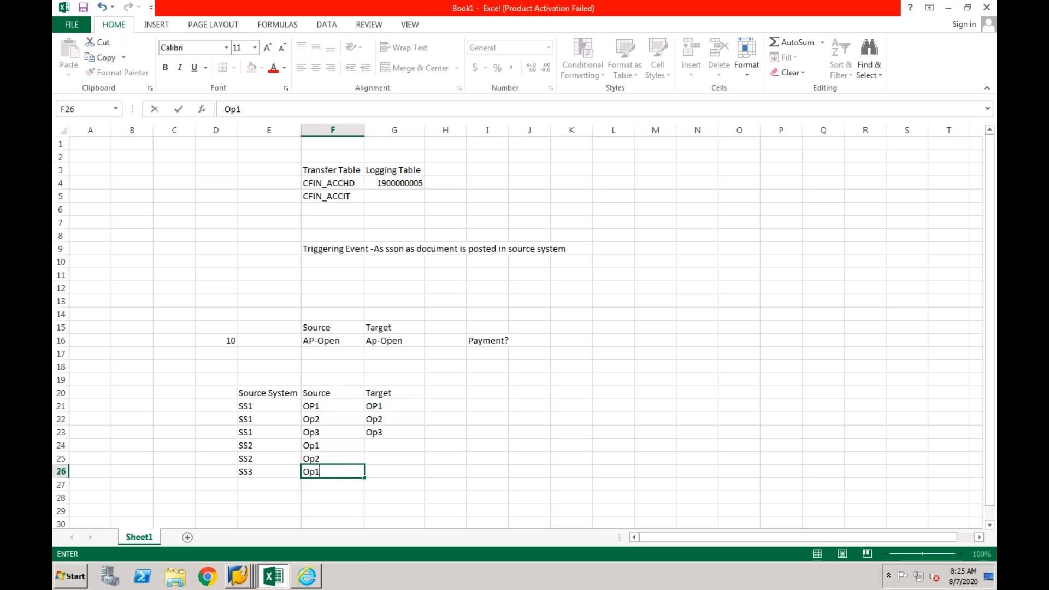
{"action": "left_click", "coordinate": [344, 486]}
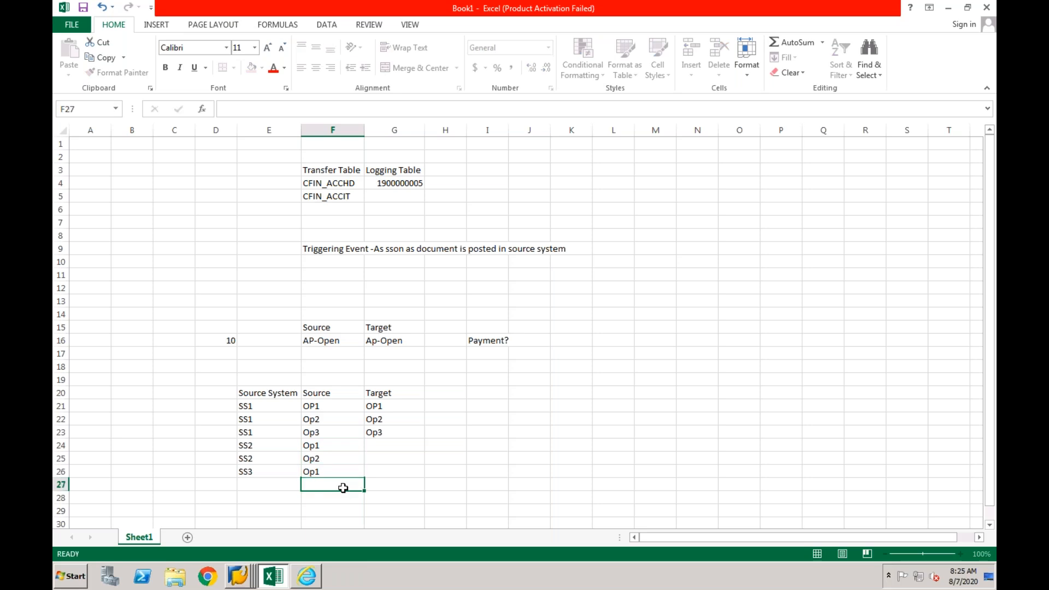
- Fill the Target column for the SS2 and SS3 rows with Op4, Op5 and Op6 in G24 to G26
{"action": "left_click", "coordinate": [380, 444]}
{"action": "type", "text": "Op4"}
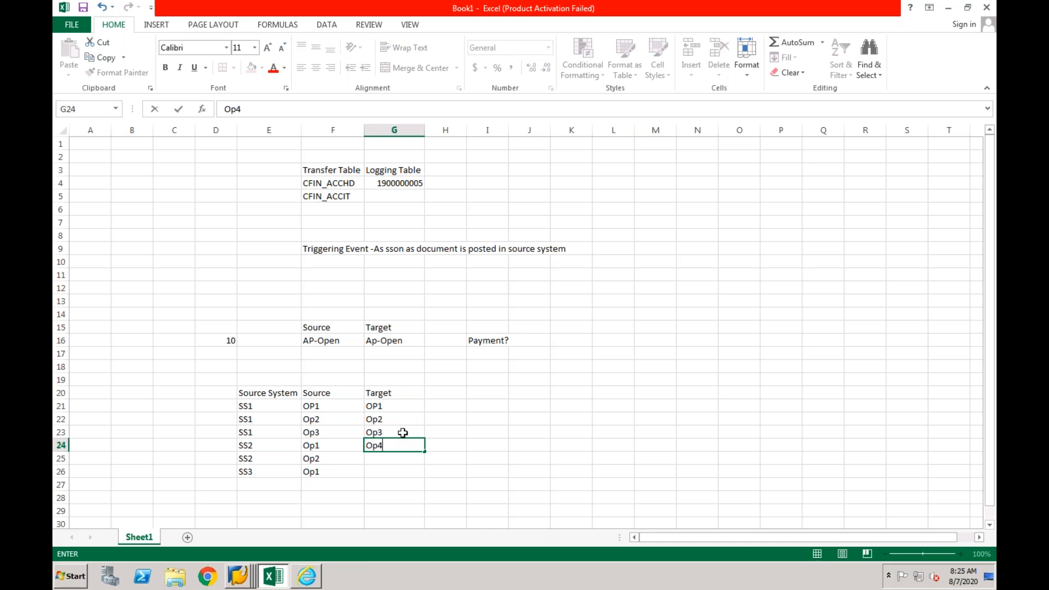
{"action": "left_click", "coordinate": [384, 462]}
{"action": "type", "text": "Op5"}
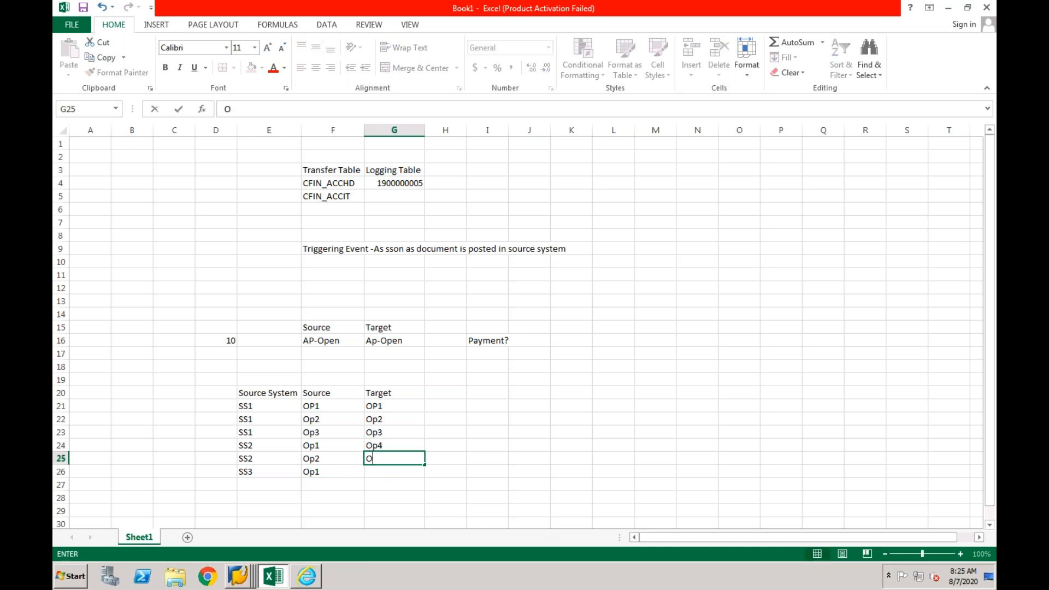
{"action": "left_click", "coordinate": [389, 474]}
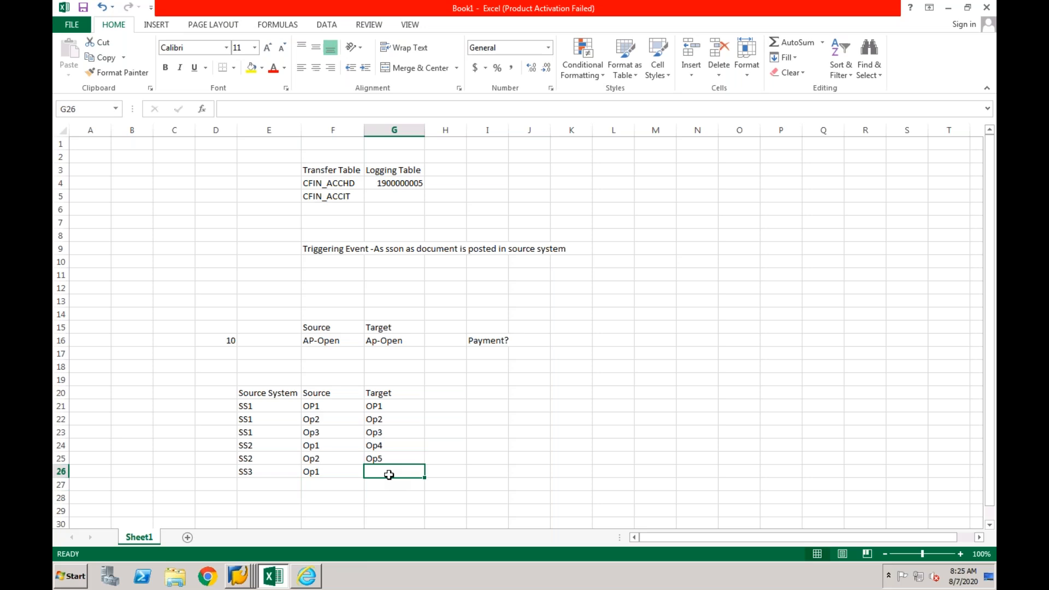
{"action": "type", "text": "Op5"}
{"action": "key", "text": "Return"}
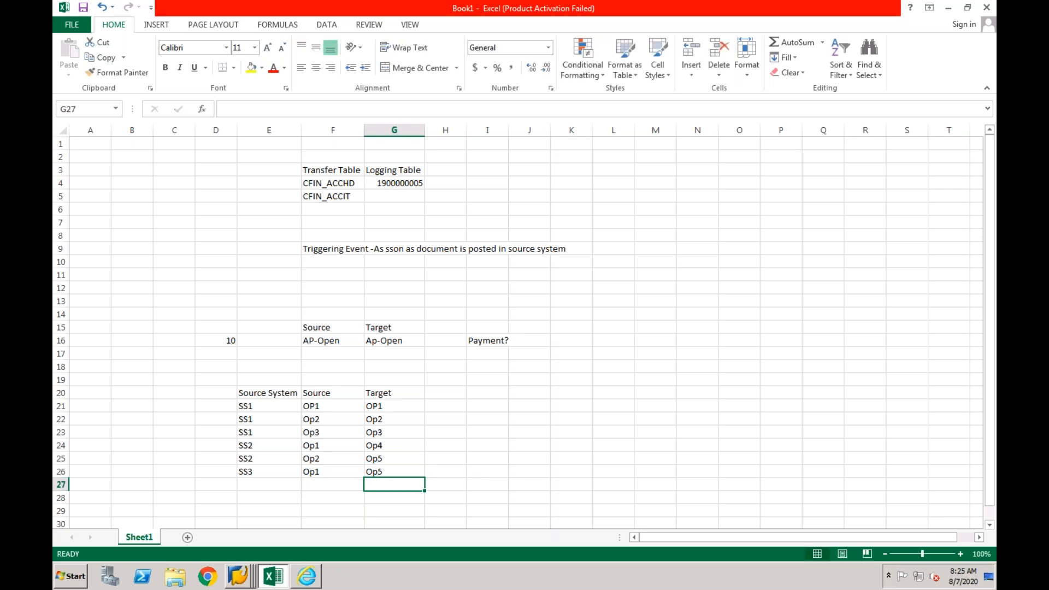
{"action": "double_click", "coordinate": [390, 469]}
{"action": "key", "text": "BackSpace"}
{"action": "type", "text": "6"}
{"action": "key", "text": "Return"}
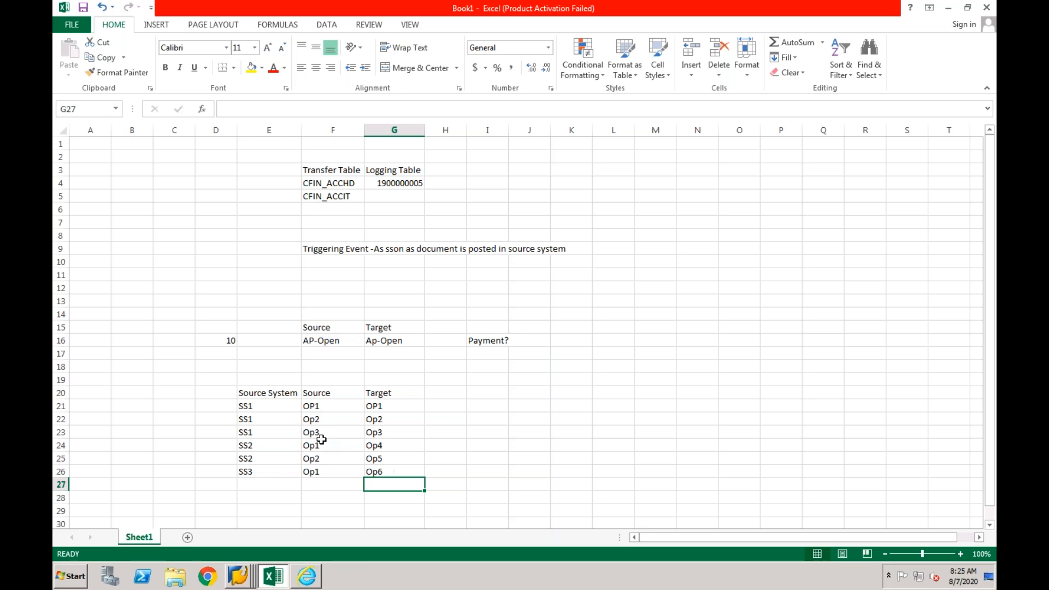
- Examine how the Source entries of each source system correspond to the entries in the Target column
{"action": "left_click", "coordinate": [386, 392]}
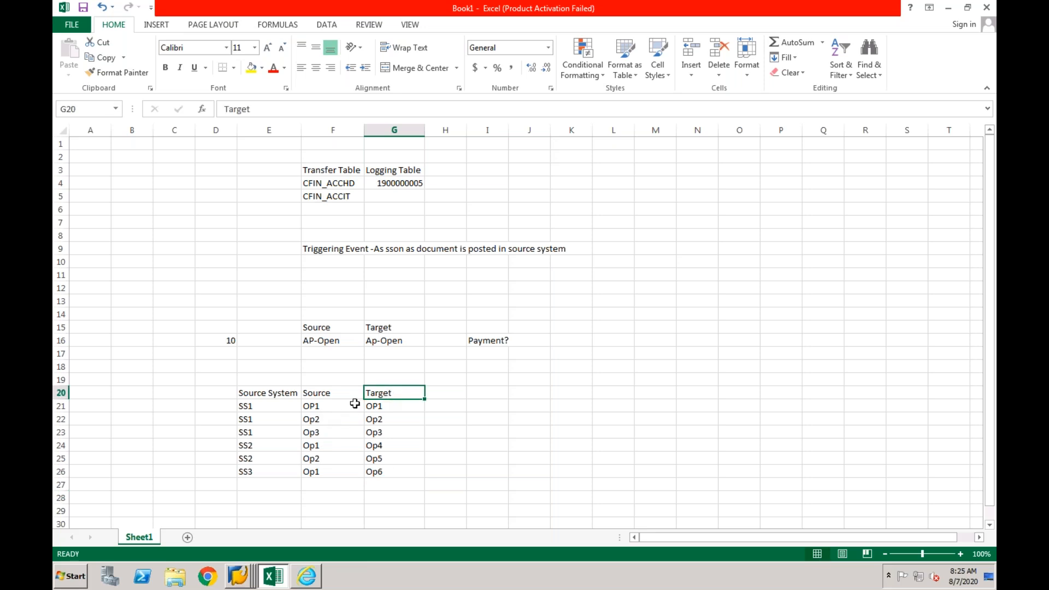
{"action": "left_click_drag", "start_coordinate": [311, 407], "coordinate": [262, 428]}
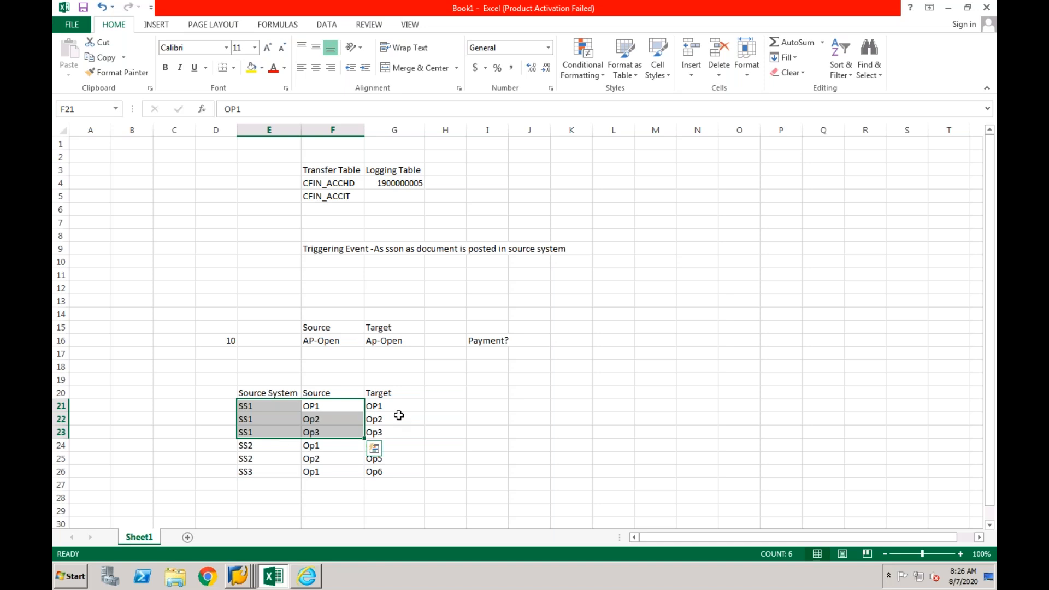
{"action": "left_click", "coordinate": [398, 410]}
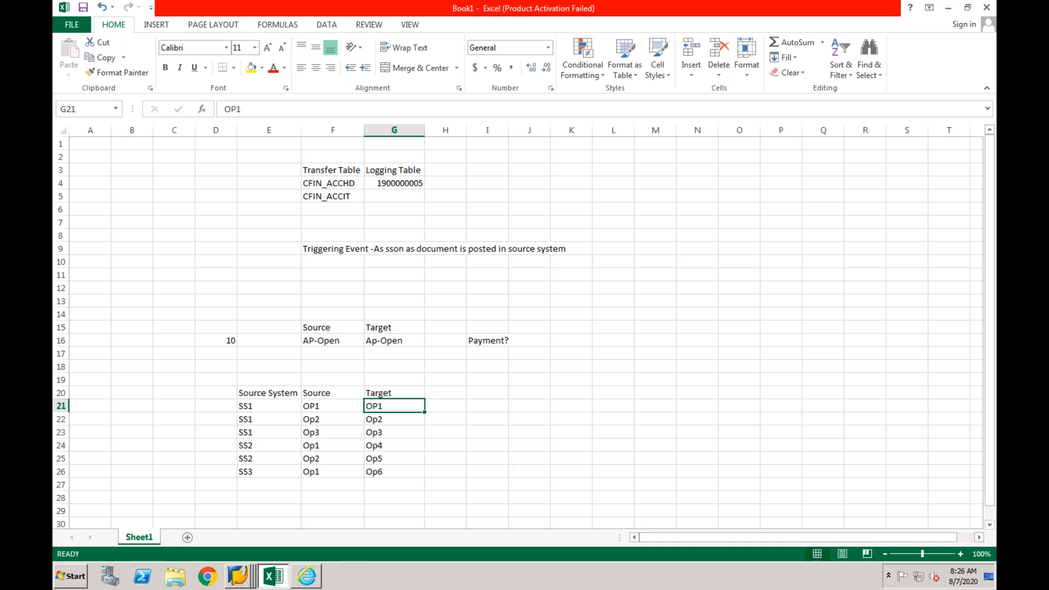
{"action": "left_click", "coordinate": [400, 395]}
{"action": "left_click", "coordinate": [396, 407]}
{"action": "left_click", "coordinate": [398, 396]}
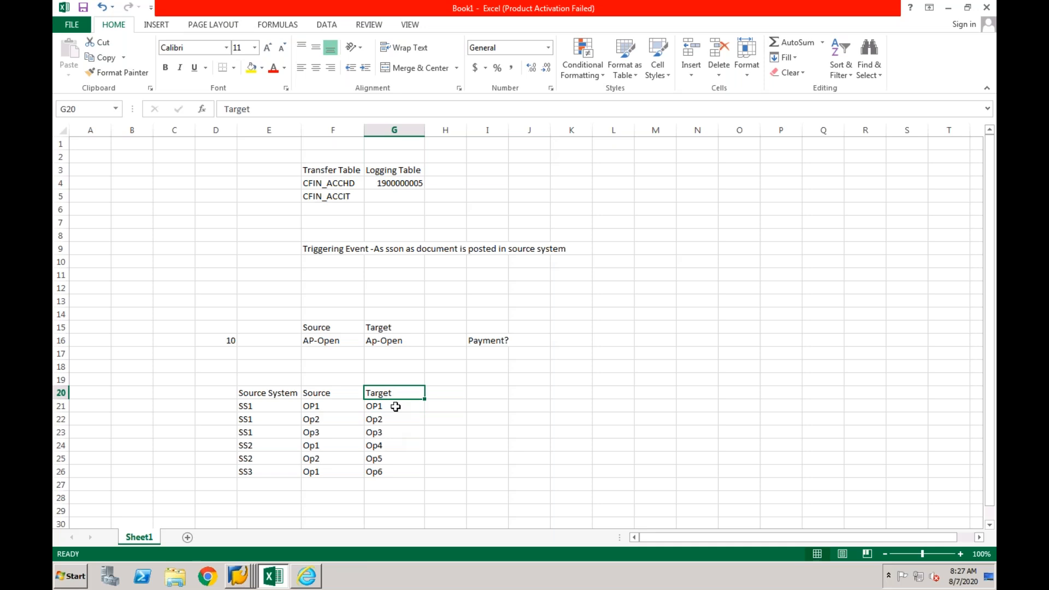
{"action": "left_click", "coordinate": [395, 407]}
{"action": "left_click", "coordinate": [394, 393]}
{"action": "left_click", "coordinate": [402, 409]}
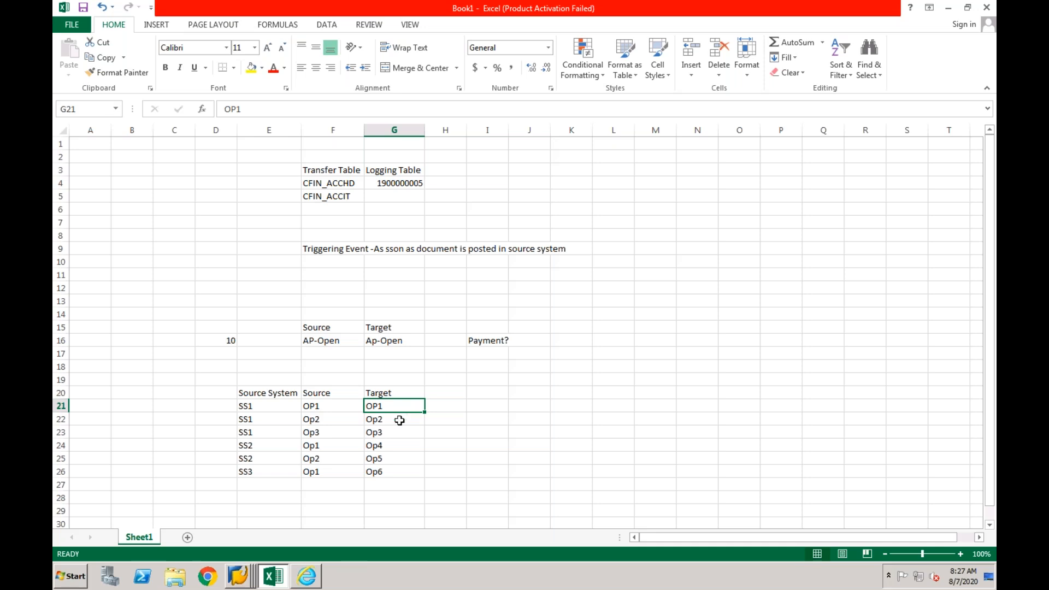
{"action": "left_click", "coordinate": [399, 420]}
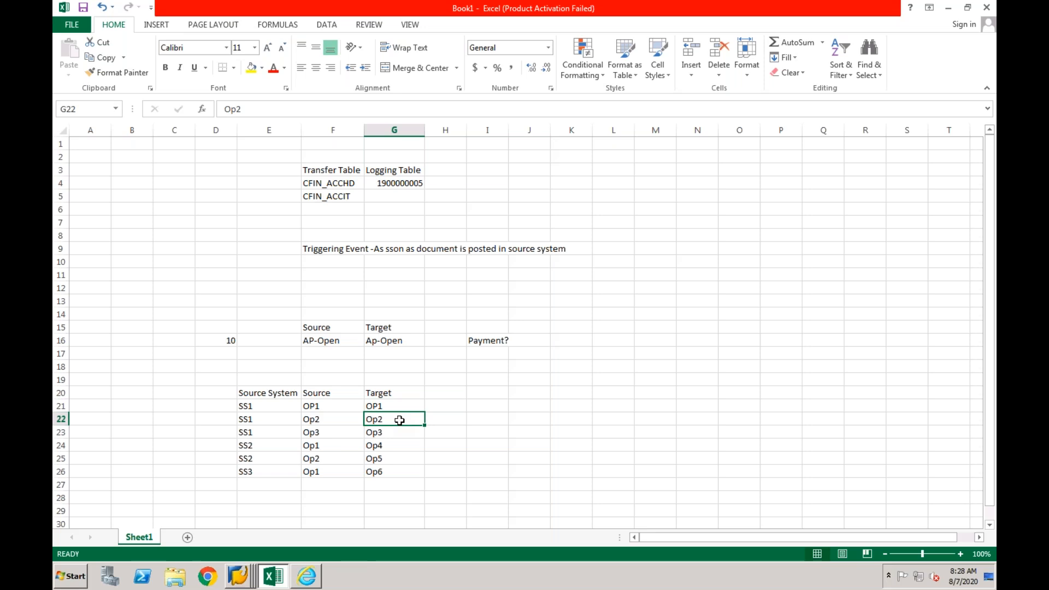
{"action": "left_click", "coordinate": [405, 407]}
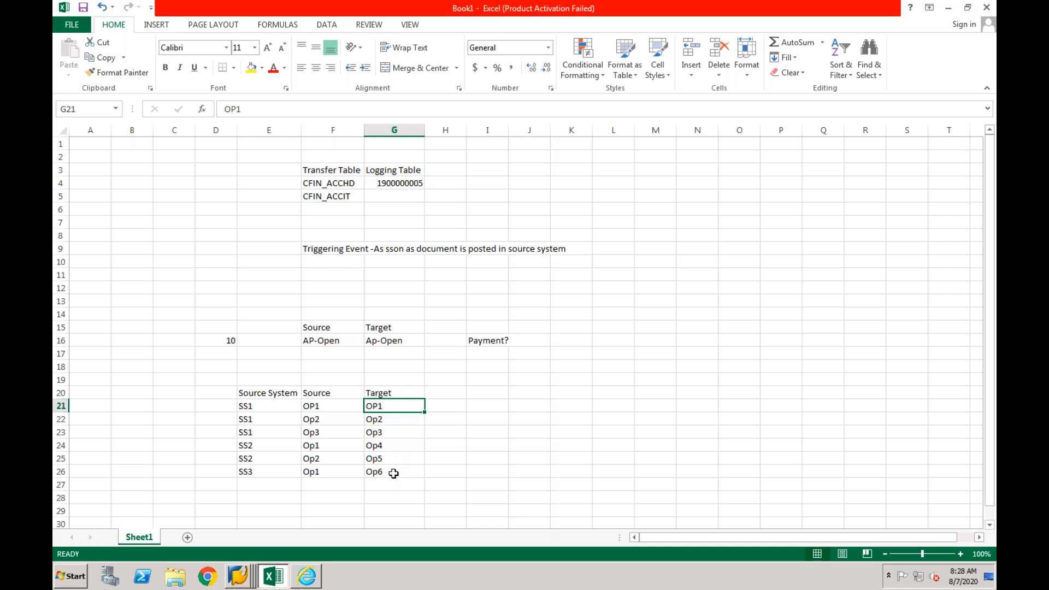
{"action": "left_click", "coordinate": [381, 502]}
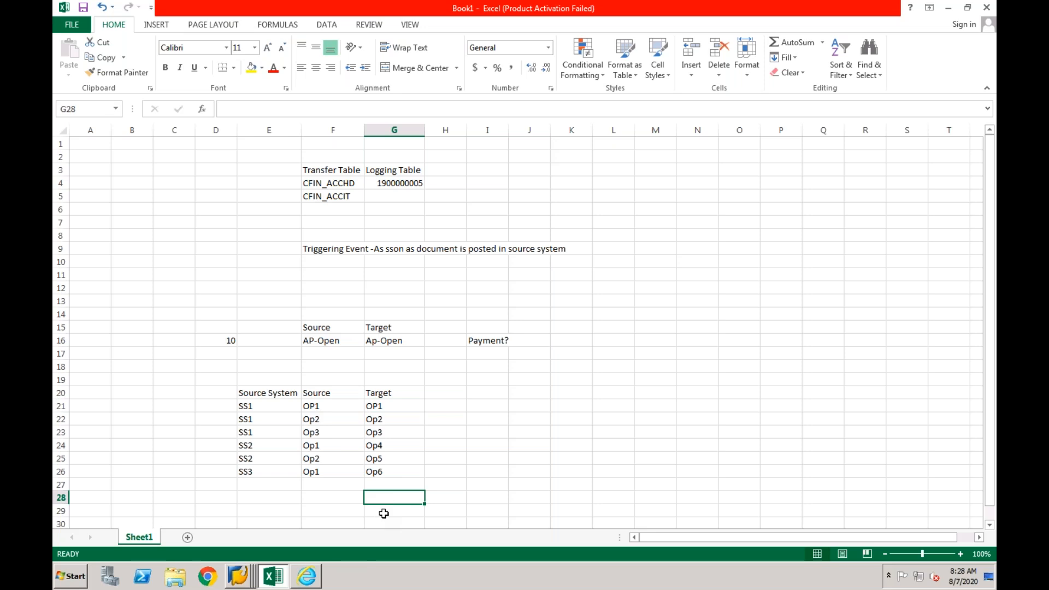
{"action": "left_click", "coordinate": [391, 409]}
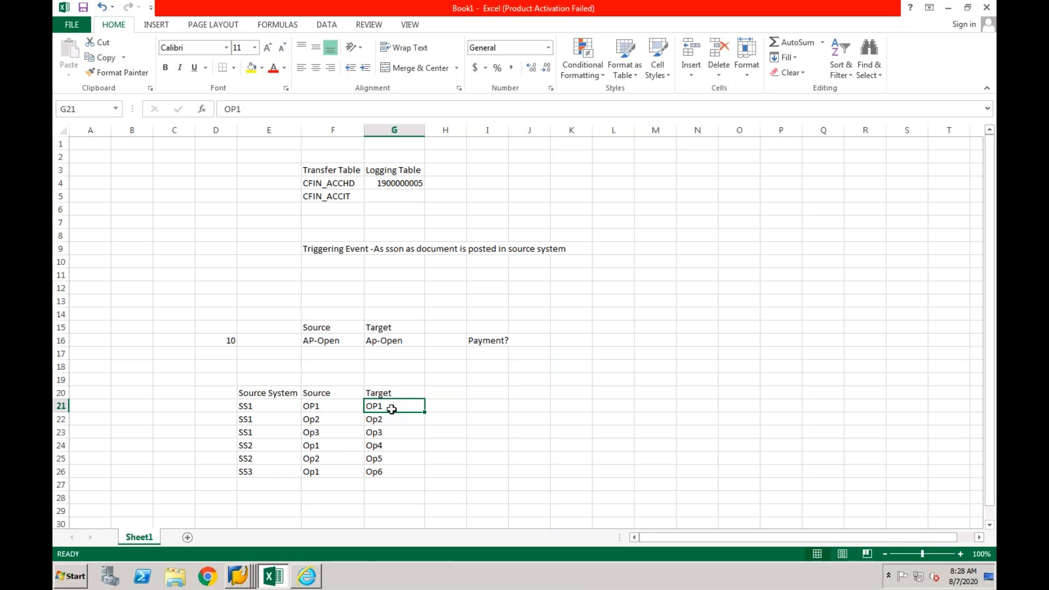
{"action": "left_click_drag", "start_coordinate": [410, 404], "coordinate": [392, 467]}
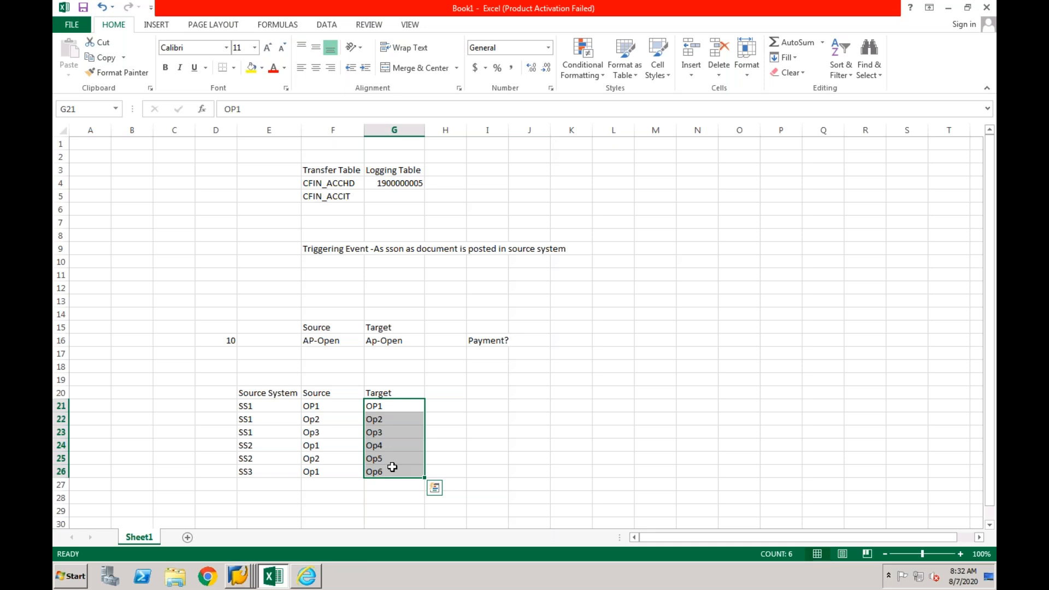
{"action": "left_click", "coordinate": [275, 407]}
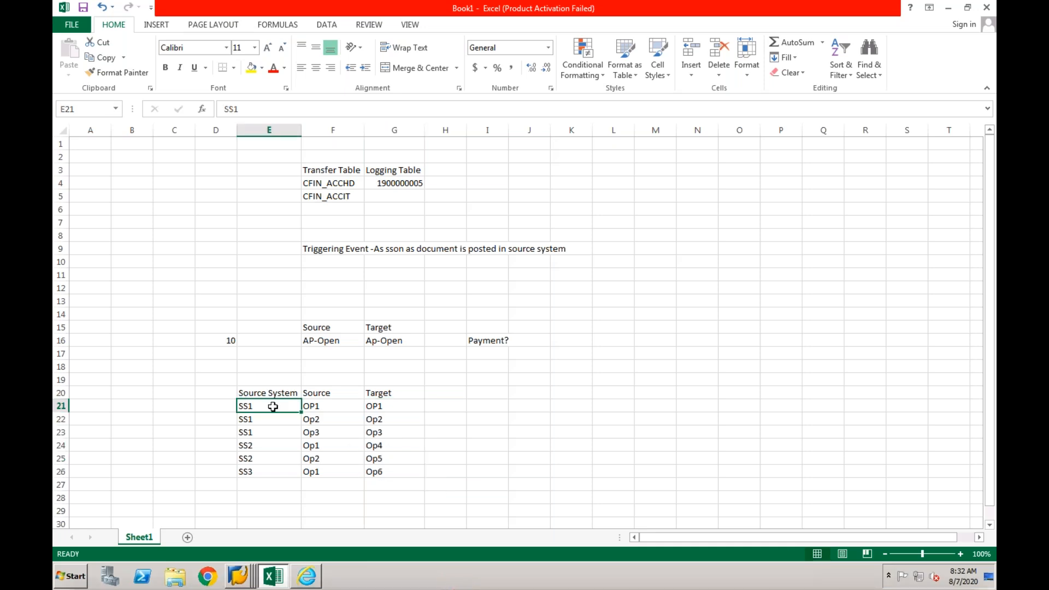
- Add the heading Central Payment in H20 beside Target and fit column H to its text
{"action": "left_click", "coordinate": [392, 407]}
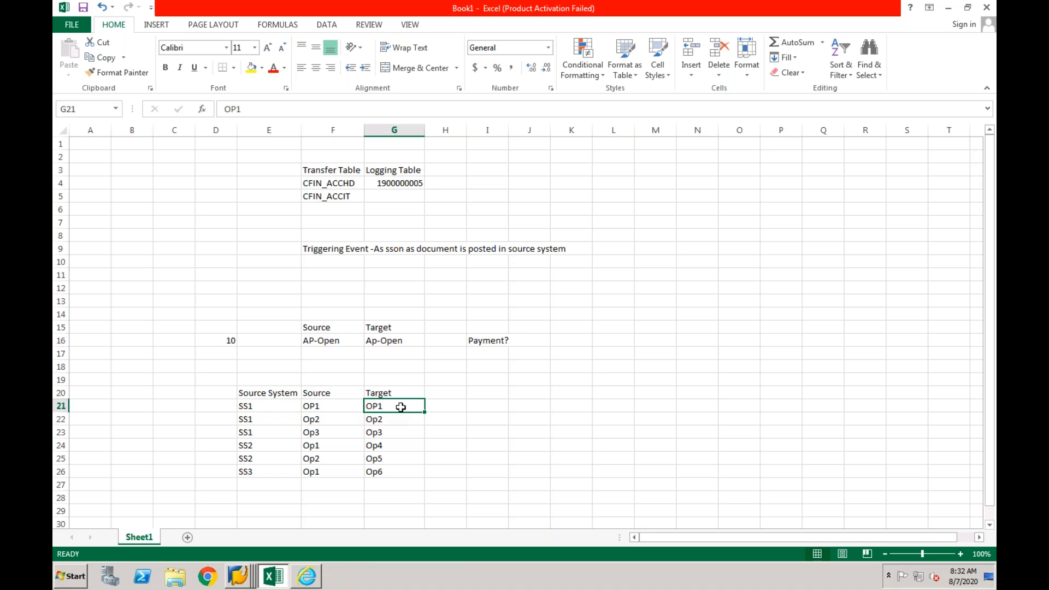
{"action": "left_click", "coordinate": [436, 396]}
{"action": "type", "text": "Central Payment"}
{"action": "key", "text": "Return"}
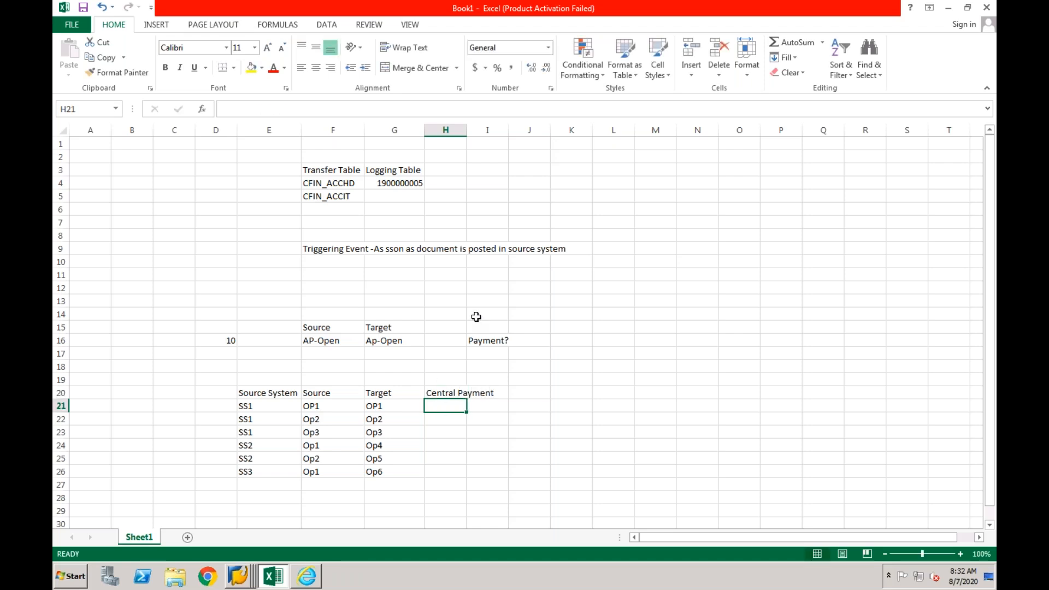
{"action": "double_click", "coordinate": [466, 130]}
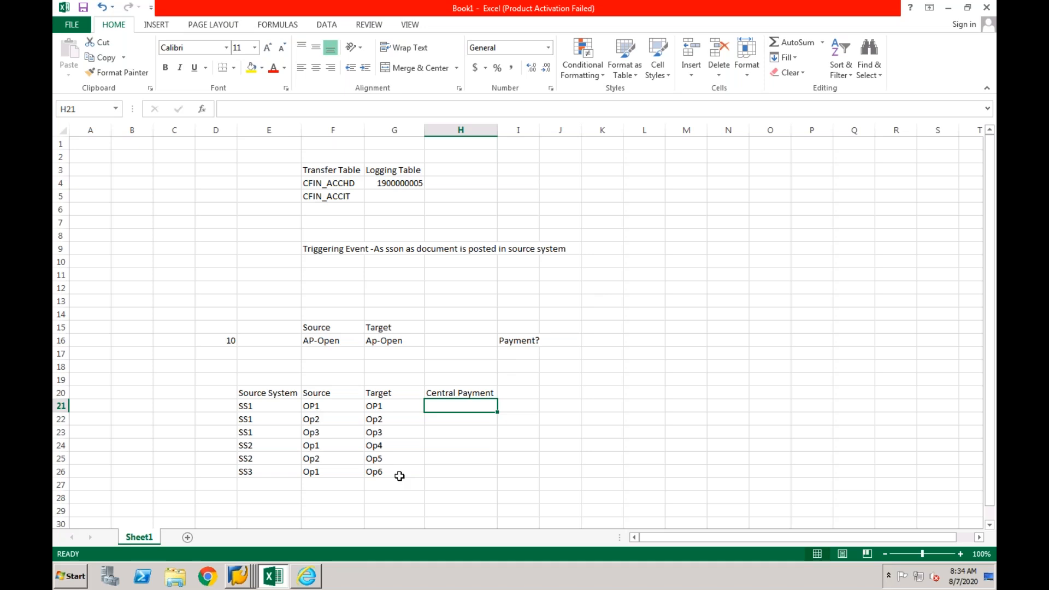
- Enter the label "Scenarion 1:" in E30 below the source system table
{"action": "left_click", "coordinate": [332, 499]}
{"action": "key", "text": "Down"}
{"action": "key", "text": "Left"}
{"action": "key", "text": "Left"}
{"action": "key", "text": "Right"}
{"action": "key", "text": "Down"}
{"action": "type", "text": "Sc"}
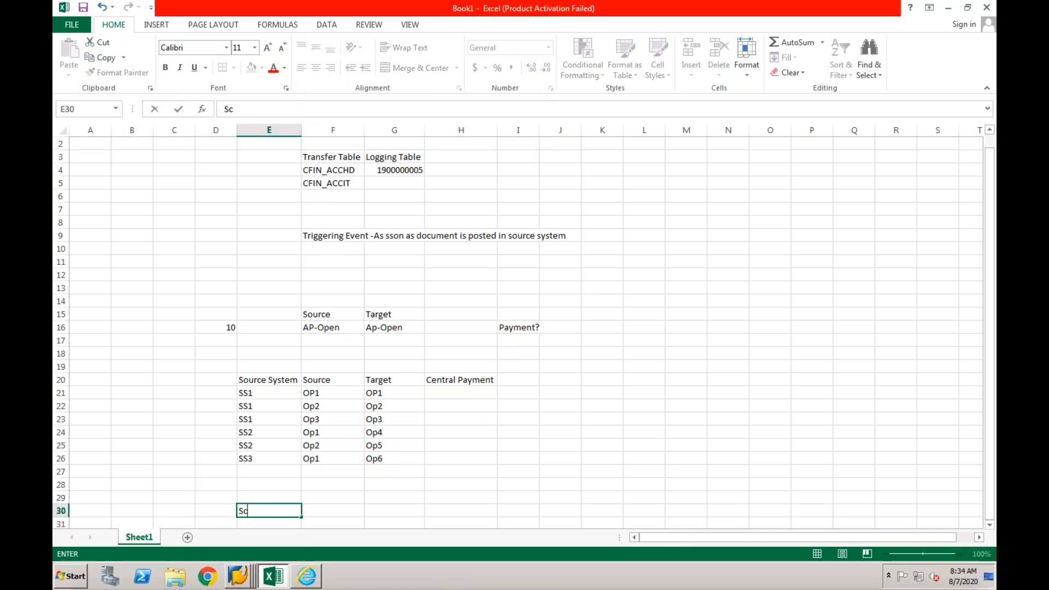
{"action": "type", "text": "enarion 1:"}
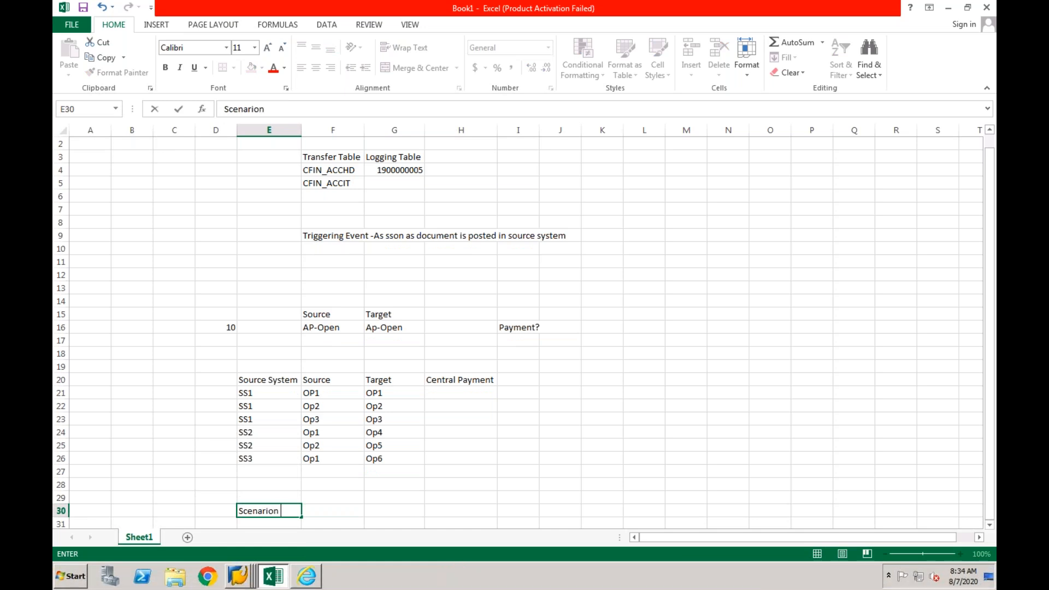
{"action": "key", "text": "ctrl+Return"}
- Enter "AP invoice in Source" in F30 and autofit the width of column F
{"action": "scroll", "coordinate": [334, 498], "scroll_direction": "down", "scroll_amount": 1}
{"action": "left_click", "coordinate": [335, 497]}
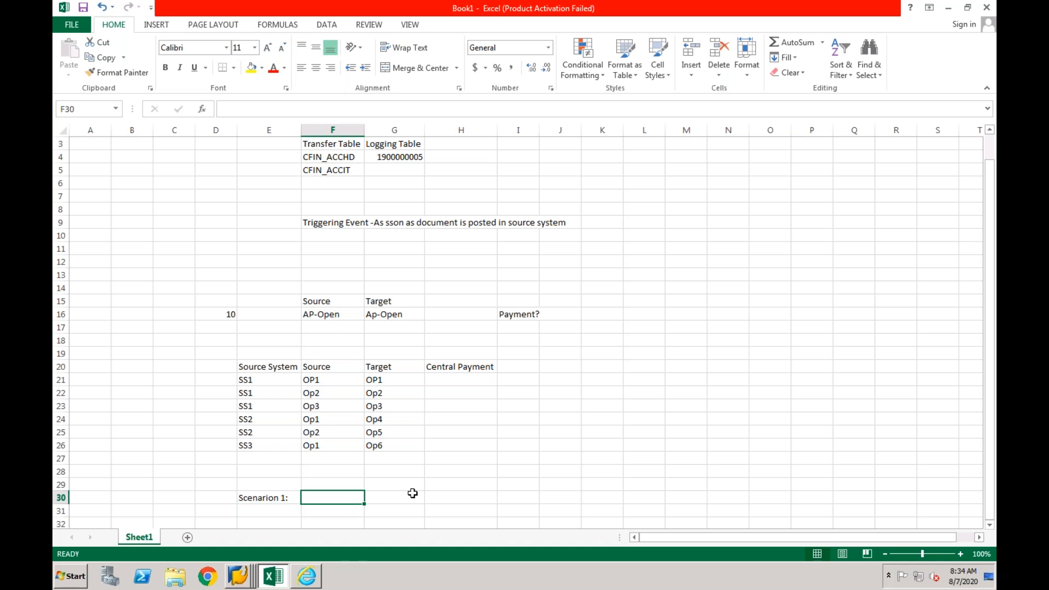
{"action": "type", "text": "Crea"}
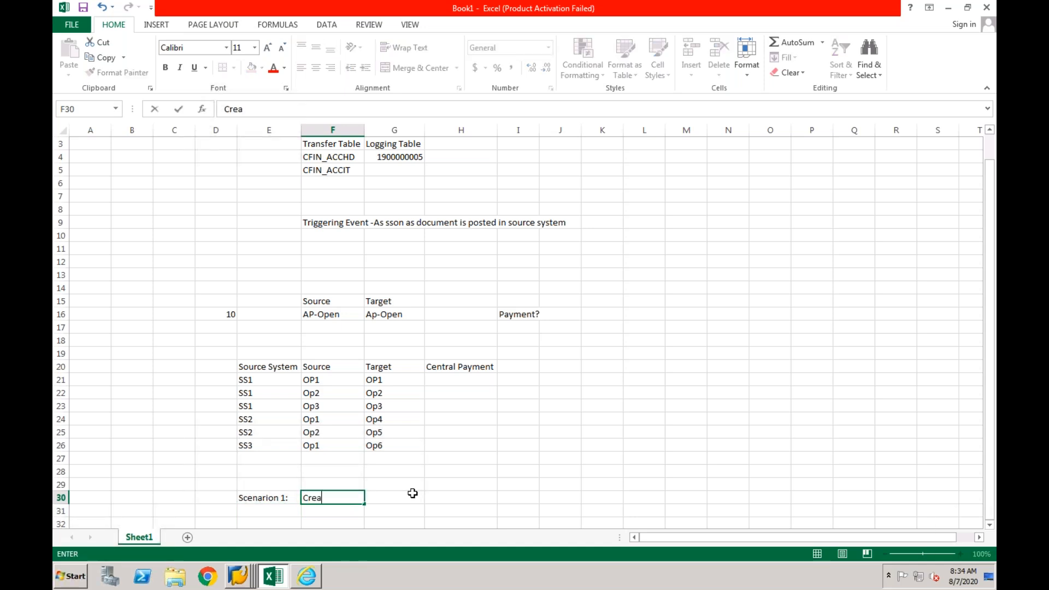
{"action": "type", "text": "te AP"}
{"action": "key", "text": "BackSpace"}
{"action": "key", "text": "BackSpace"}
{"action": "key", "text": "BackSpace"}
{"action": "key", "text": "BackSpace"}
{"action": "key", "text": "BackSpace"}
{"action": "key", "text": "BackSpace"}
{"action": "key", "text": "BackSpace"}
{"action": "key", "text": "BackSpace"}
{"action": "key", "text": "BackSpace"}
{"action": "type", "text": "AP invoice in Source"}
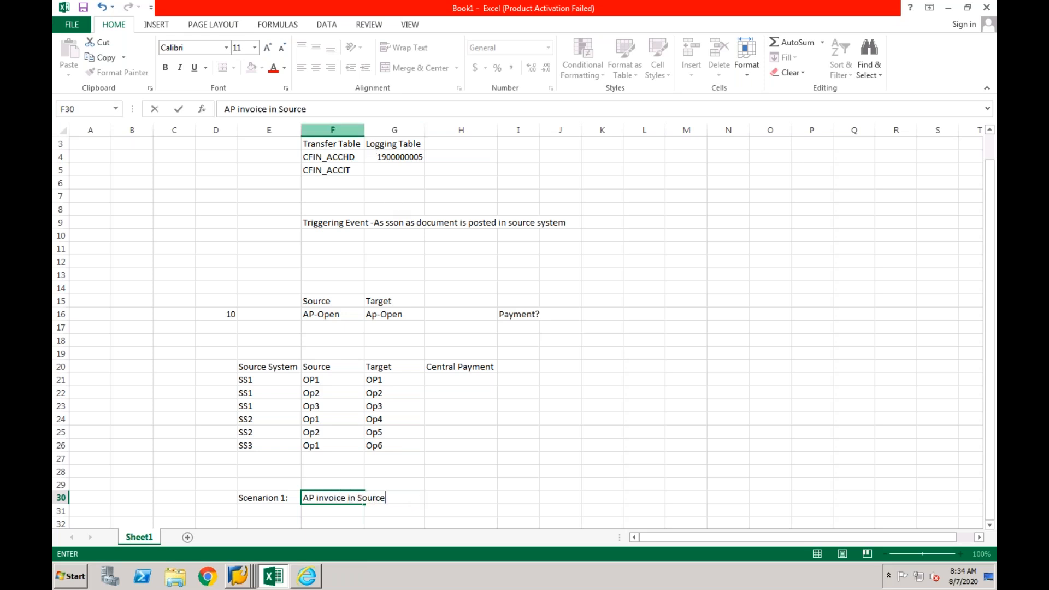
{"action": "left_click", "coordinate": [339, 129]}
{"action": "double_click", "coordinate": [364, 129]}
{"action": "left_click", "coordinate": [465, 497]}
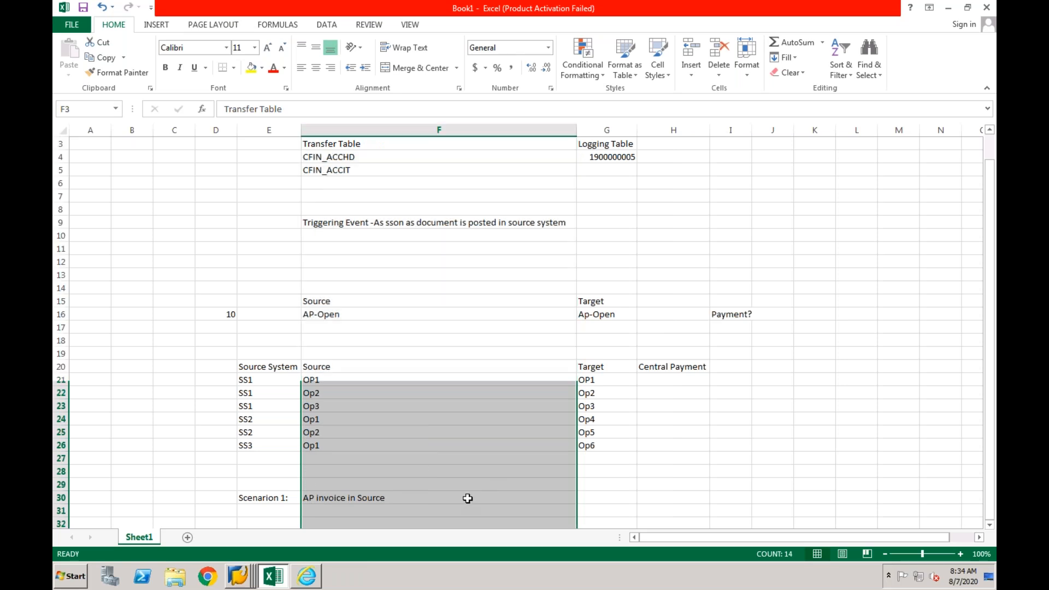
- Enter "AP Invoice in Target" in G30 next to the source invoice entry
{"action": "left_click", "coordinate": [594, 498]}
{"action": "type", "text": "AP"}
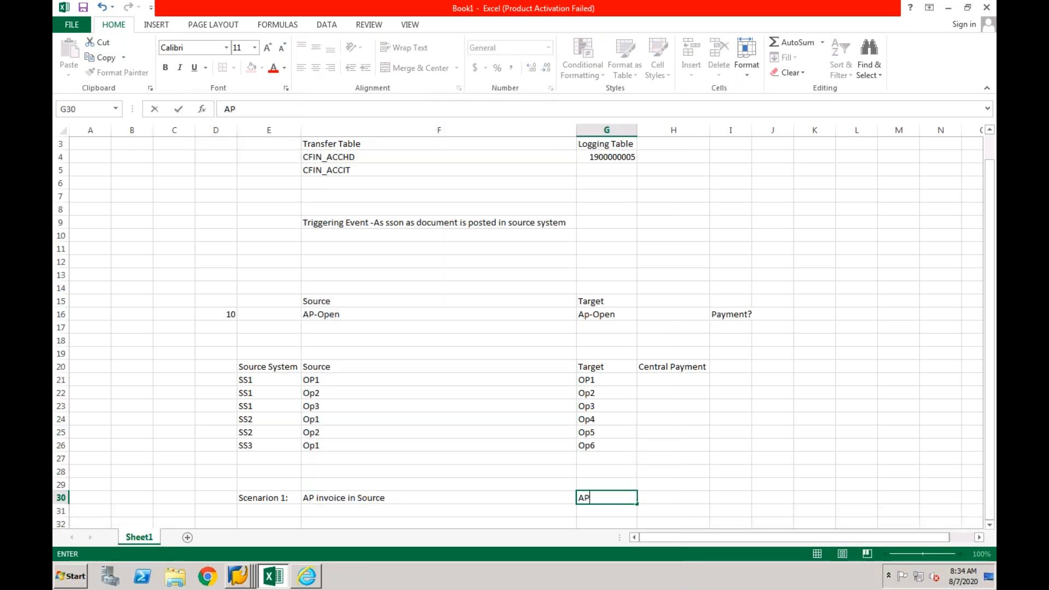
{"action": "type", "text": " Invoice i"}
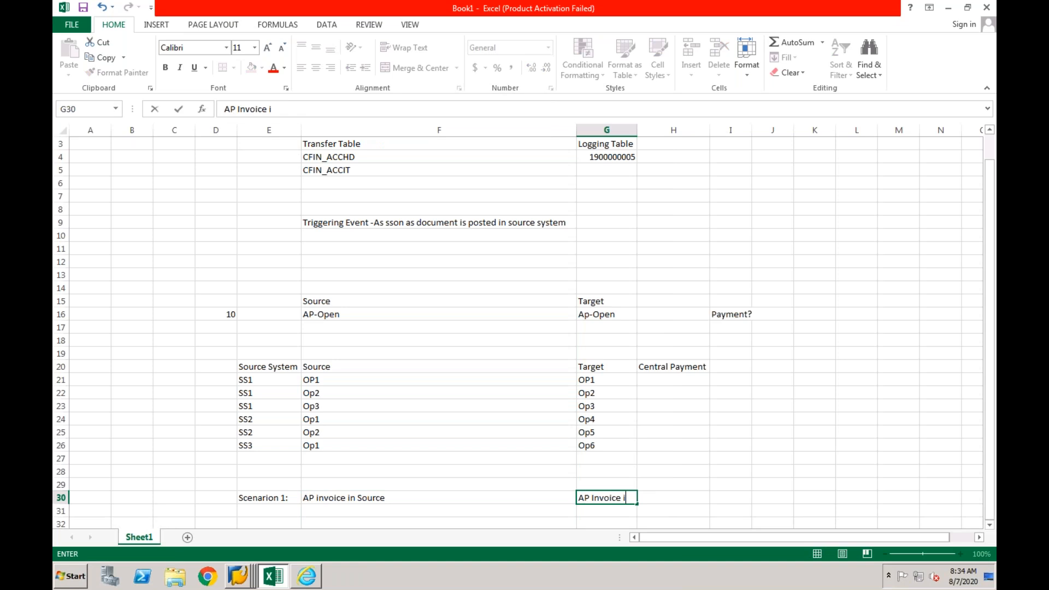
{"action": "type", "text": "n Target"}
{"action": "left_click", "coordinate": [443, 501]}
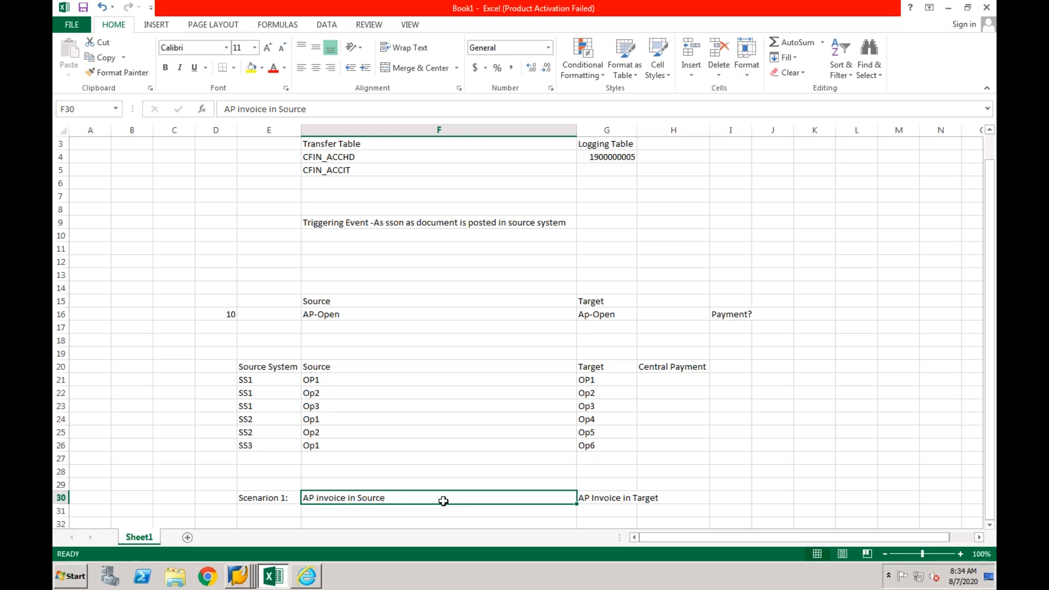
{"action": "left_click", "coordinate": [597, 499]}
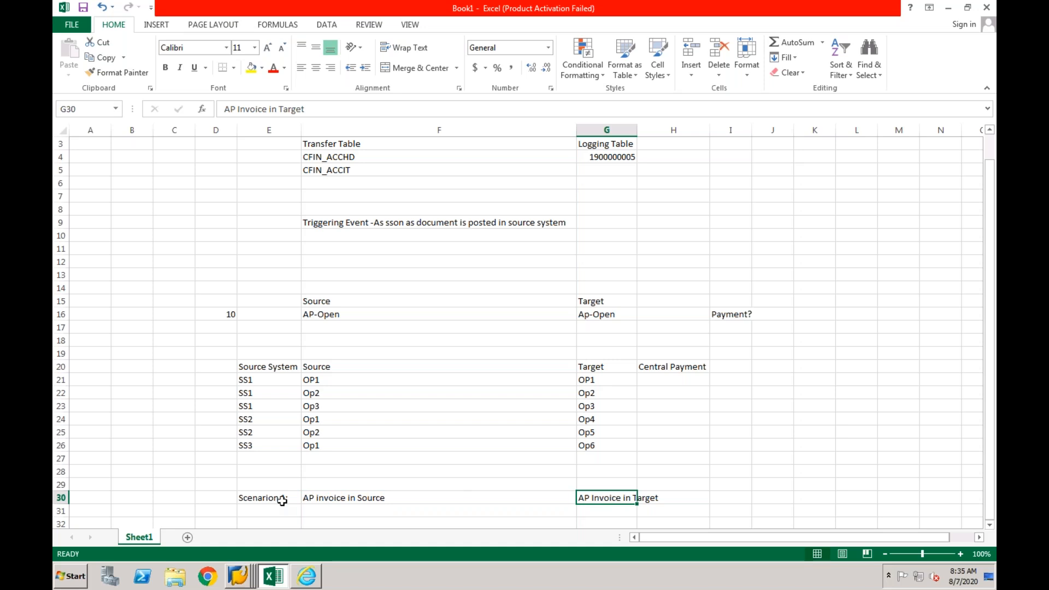
- Check the General Ledger View of the displayed document in SAP and return to the Excel workbook
{"action": "left_click", "coordinate": [242, 574]}
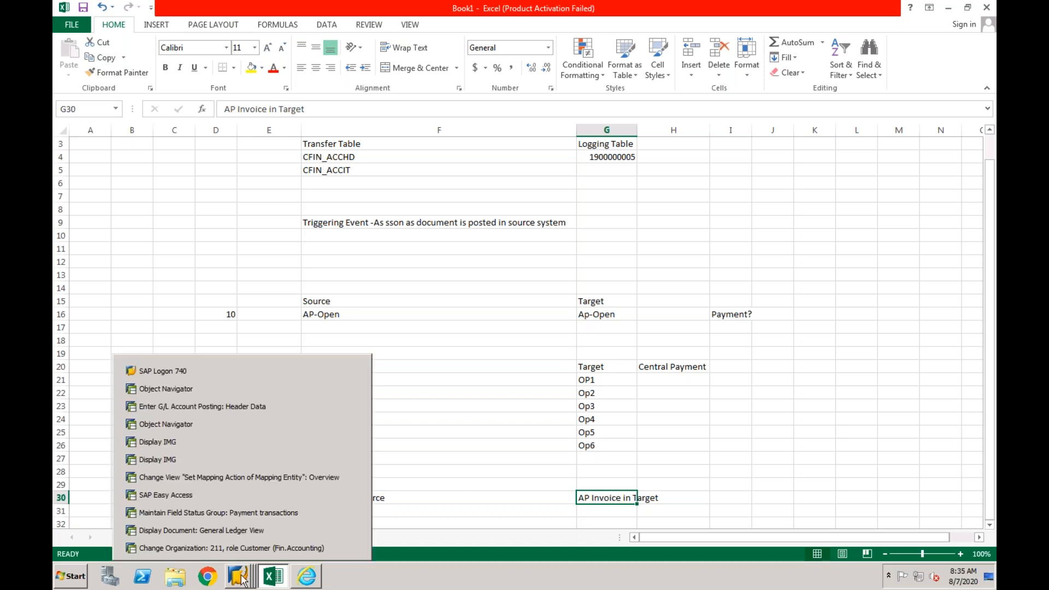
{"action": "left_click", "coordinate": [246, 530]}
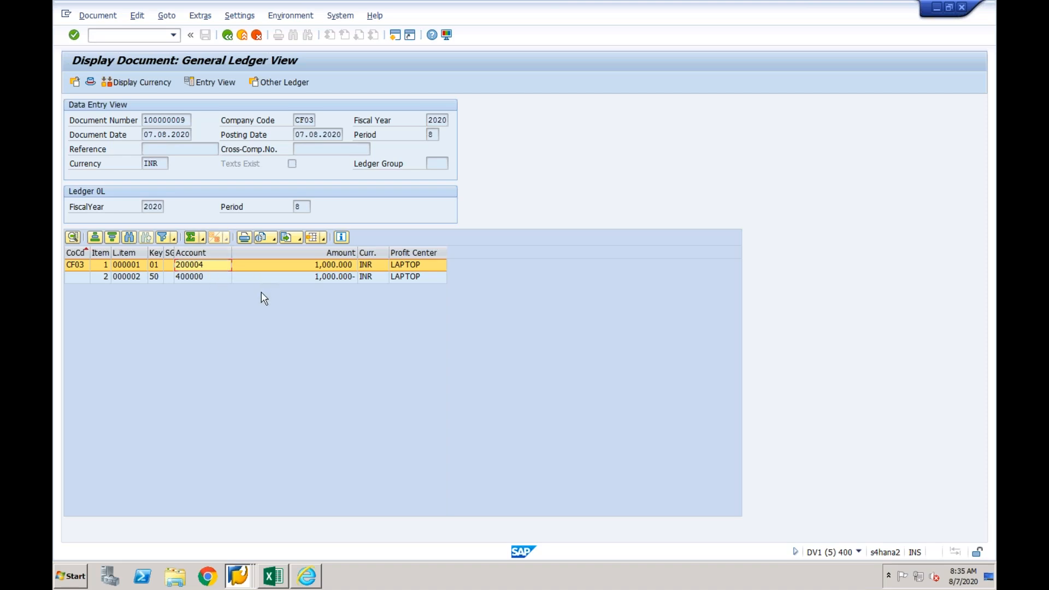
{"action": "left_click", "coordinate": [282, 577]}
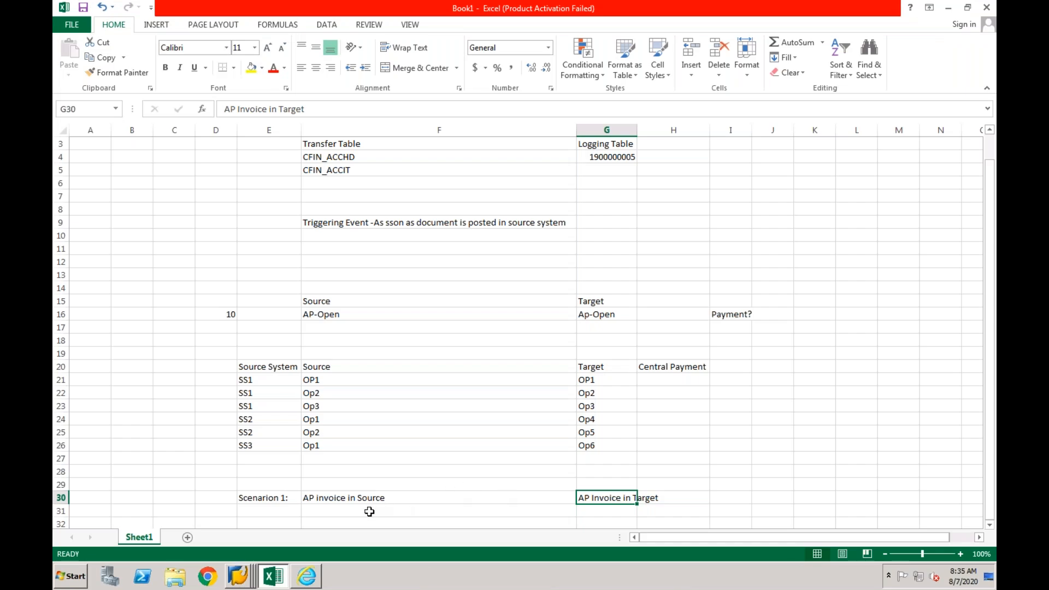
- Enter "AP Payment in Sourse" in F31 under the source invoice entry
{"action": "left_click", "coordinate": [369, 511]}
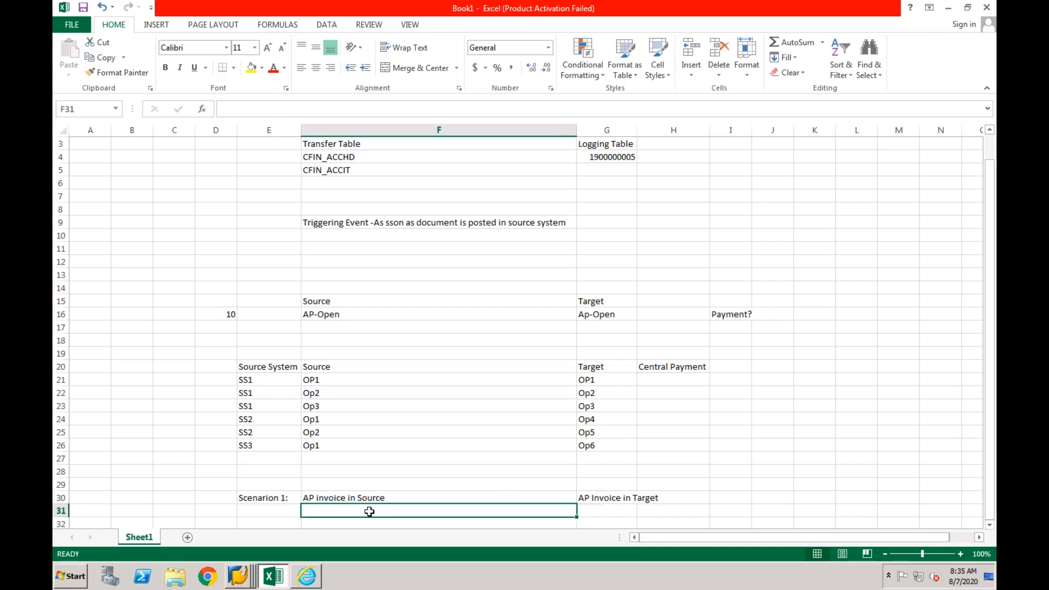
{"action": "type", "text": "AP Pa"}
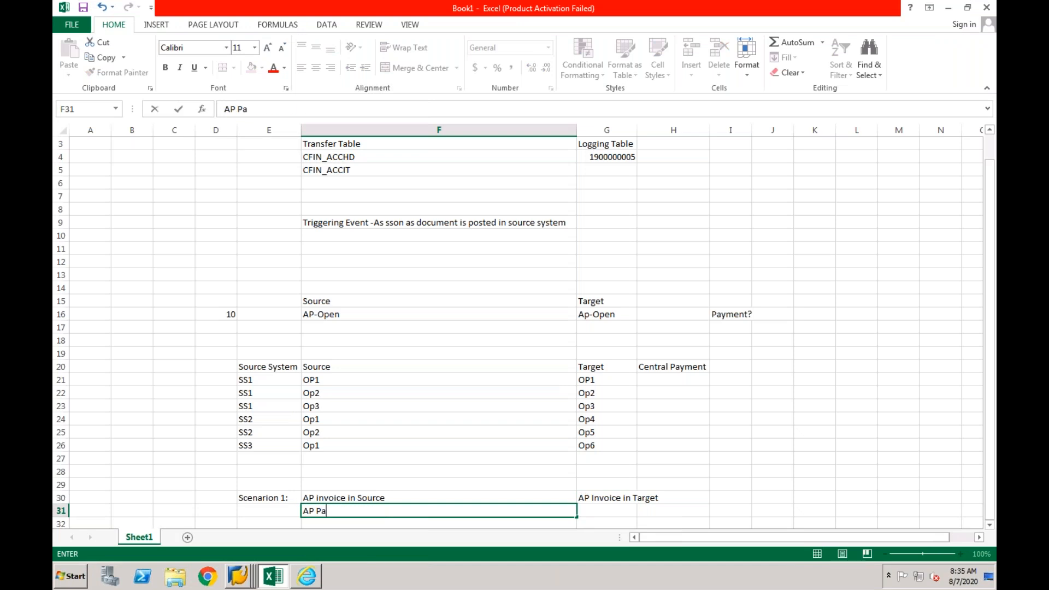
{"action": "type", "text": "yment in So"}
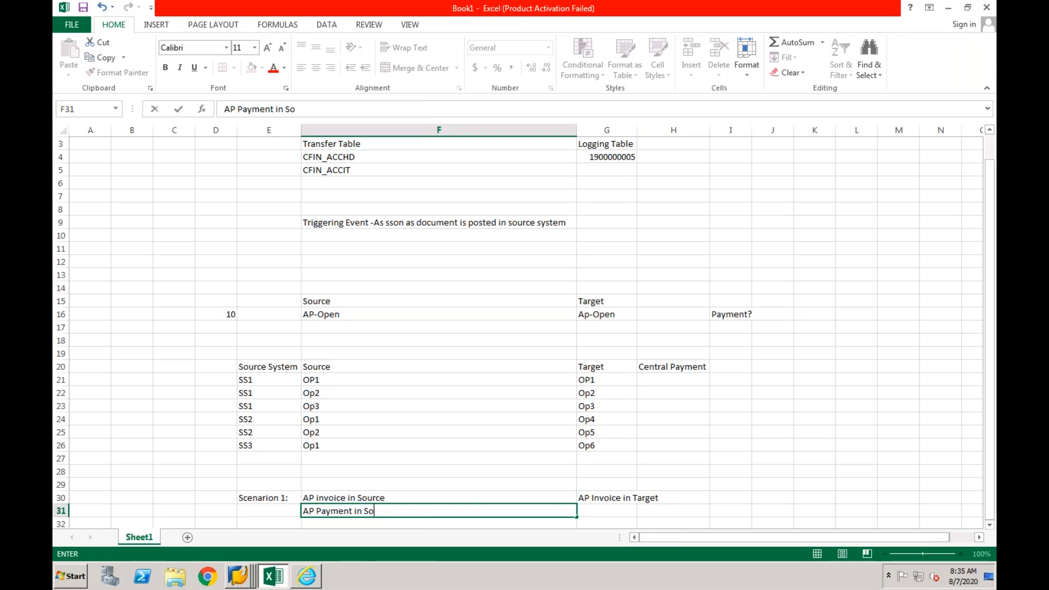
{"action": "type", "text": "urse"}
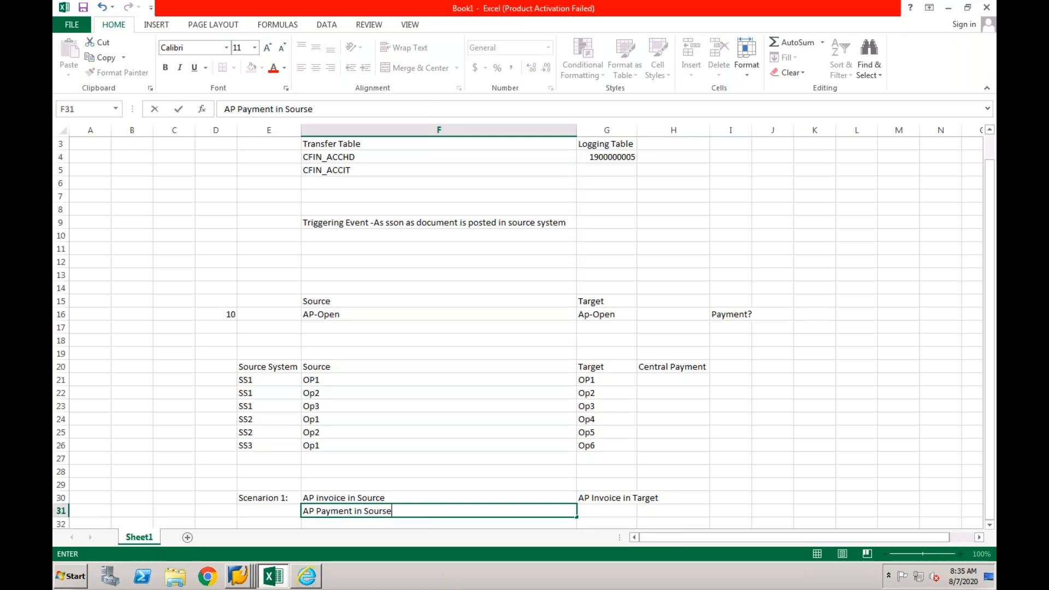
- Enter "AP Payment in Target" in G31 under the target invoice entry
{"action": "left_click", "coordinate": [605, 512]}
{"action": "type", "text": "AP Payme"}
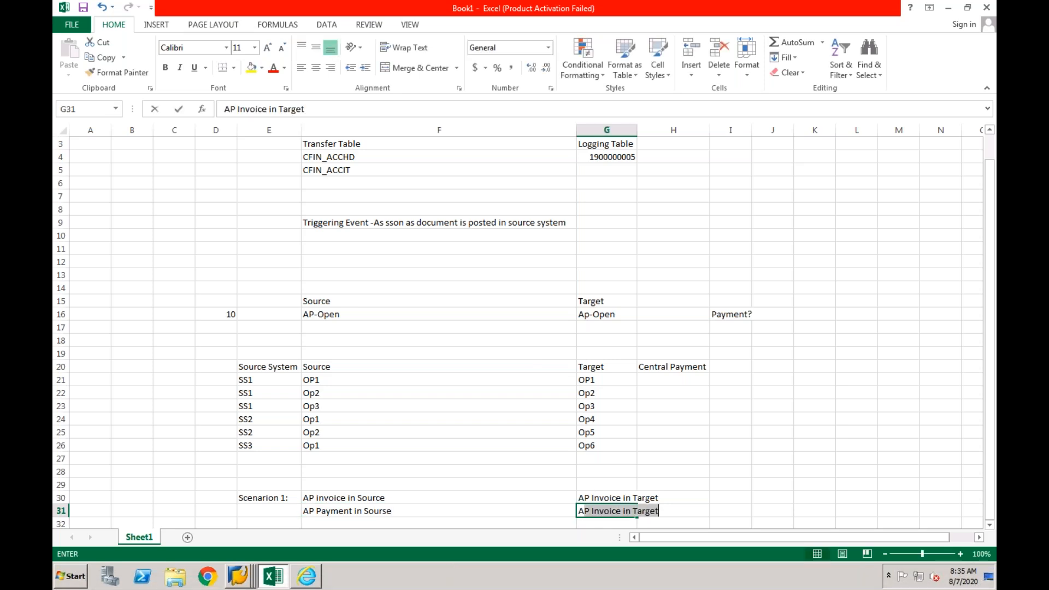
{"action": "type", "text": "nt"}
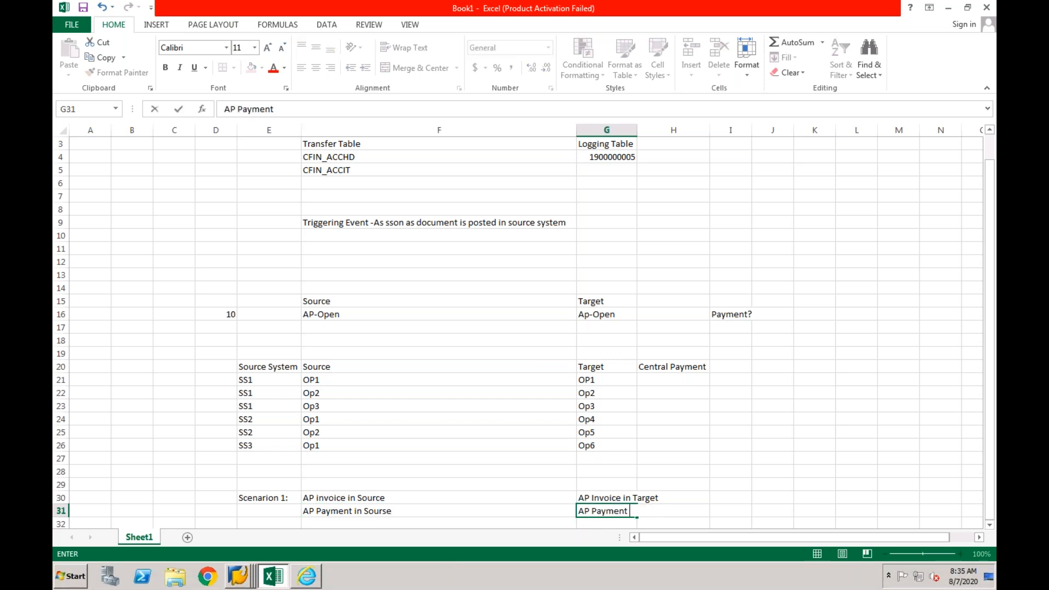
{"action": "type", "text": " in Target"}
{"action": "key", "text": "Return"}
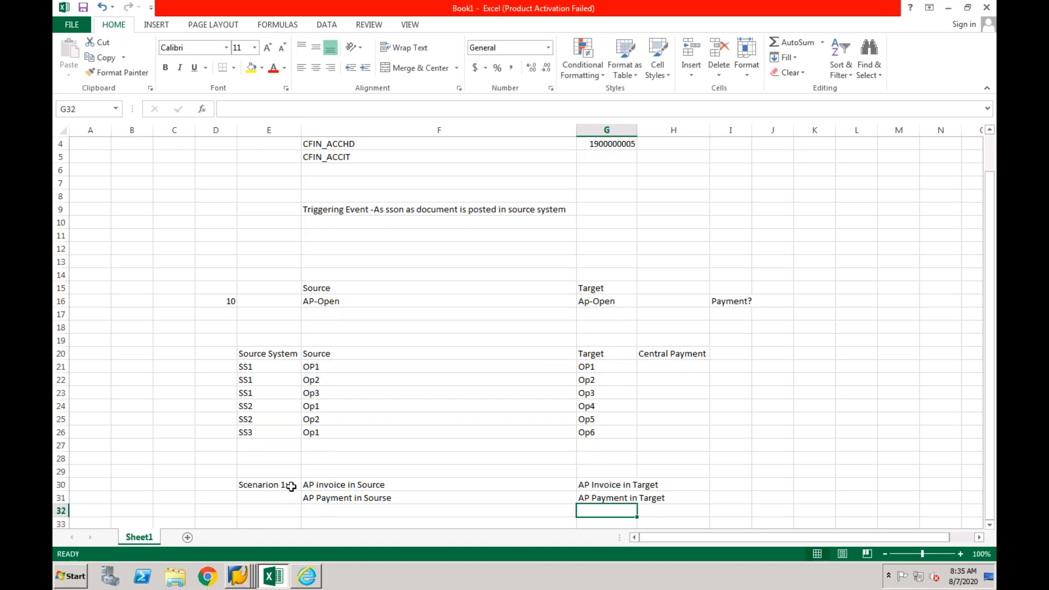
- Extend the scenario label in E30 to read "Scenarion 1: Payment in Source System"
{"action": "double_click", "coordinate": [286, 484]}
{"action": "type", "text": "Payent"}
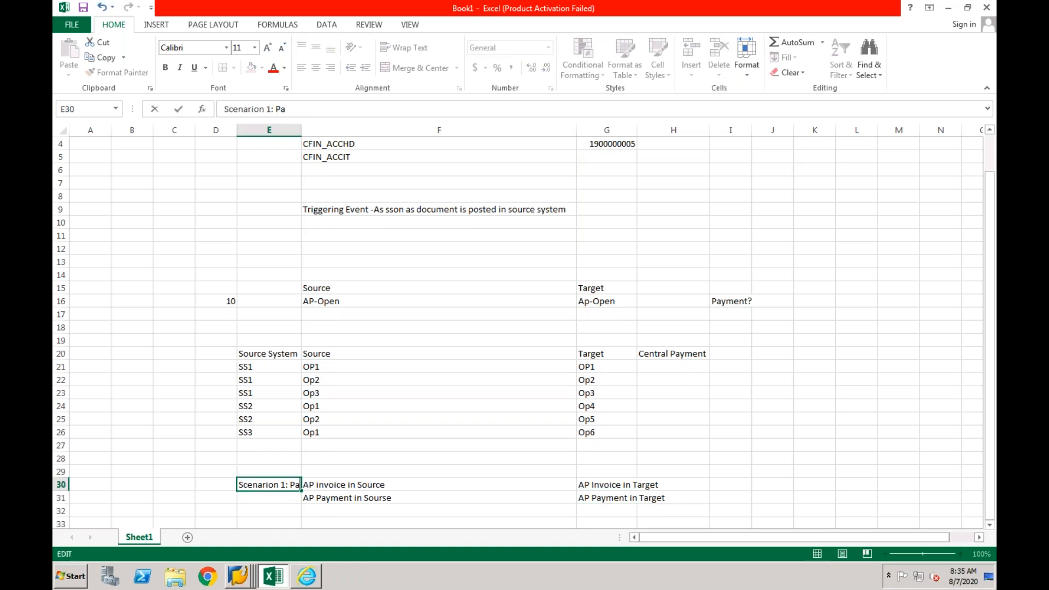
{"action": "key", "text": "BackSpace"}
{"action": "key", "text": "BackSpace"}
{"action": "key", "text": "BackSpace"}
{"action": "type", "text": "ment in"}
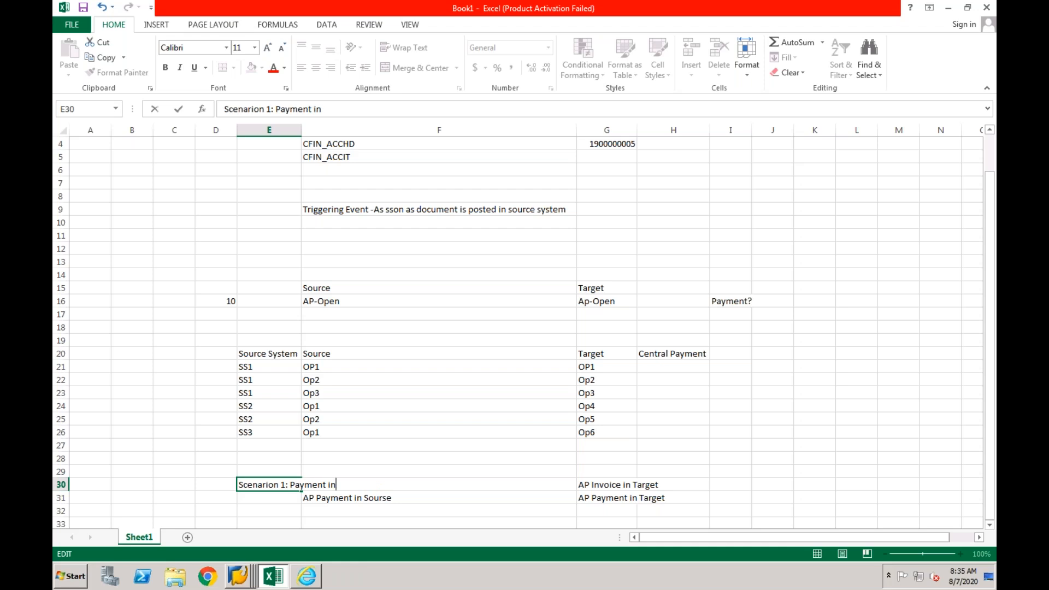
{"action": "type", "text": " Source System"}
{"action": "key", "text": "Return"}
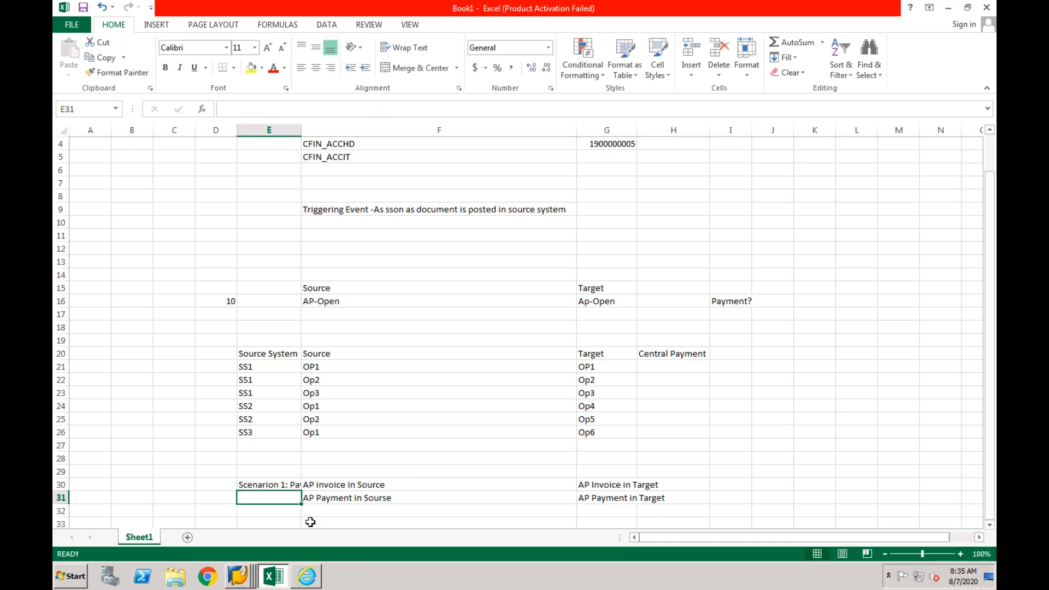
- Enter "Scnario 2: Payments in Central Finance (Central Payment)" in E34 and widen column E to show more of the scenario labels
{"action": "left_click", "coordinate": [276, 521]}
{"action": "key", "text": "Down"}
{"action": "key", "text": "Down"}
{"action": "key", "text": "Down"}
{"action": "key", "text": "Down"}
{"action": "key", "text": "Down"}
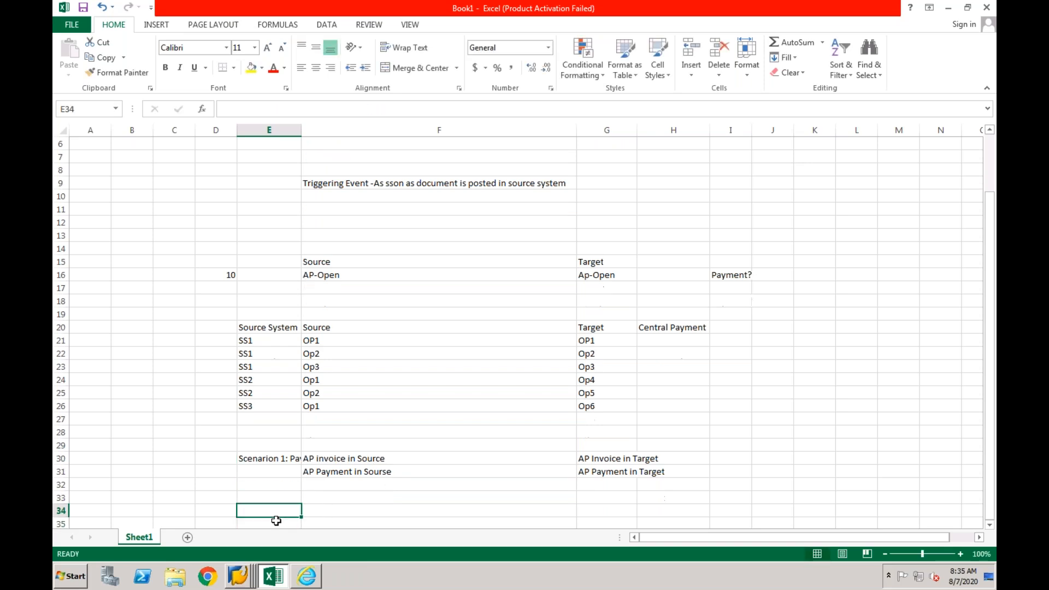
{"action": "key", "text": "Up"}
{"action": "key", "text": "Up"}
{"action": "key", "text": "Up"}
{"action": "key", "text": "Up"}
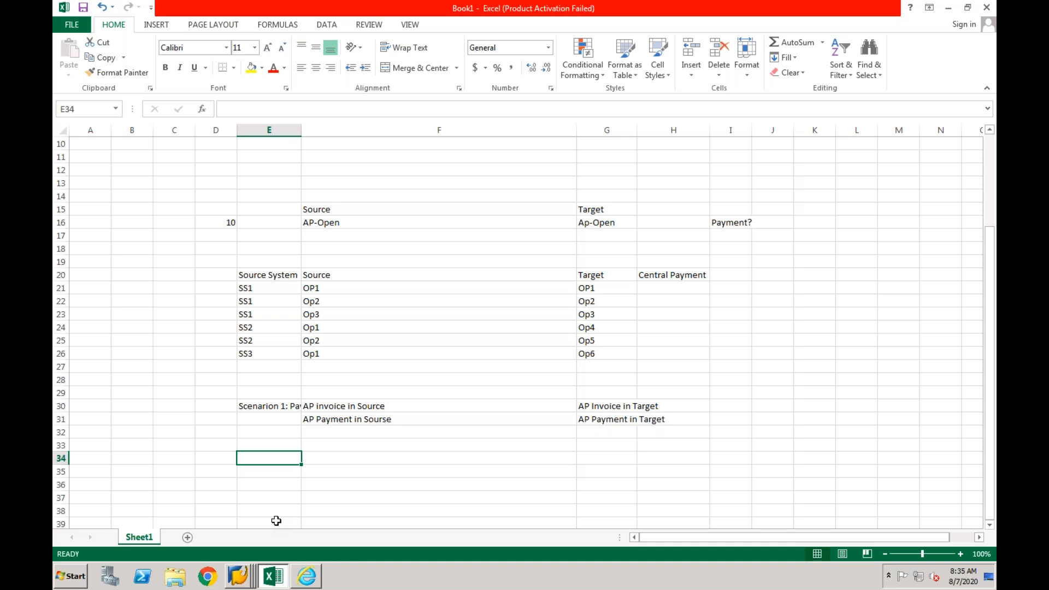
{"action": "type", "text": "Scna"}
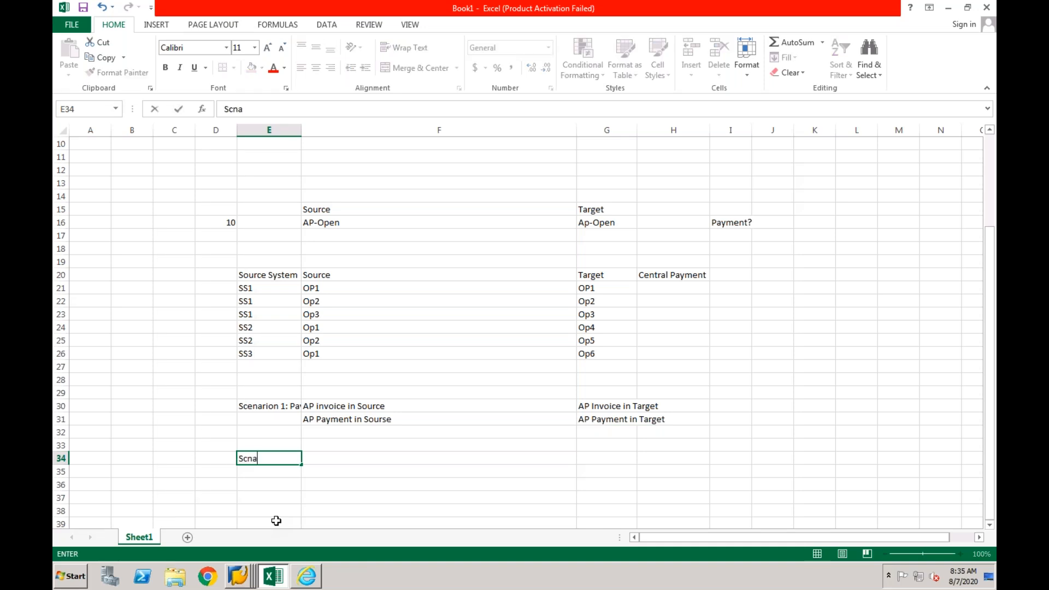
{"action": "type", "text": "rio 2: Payme"}
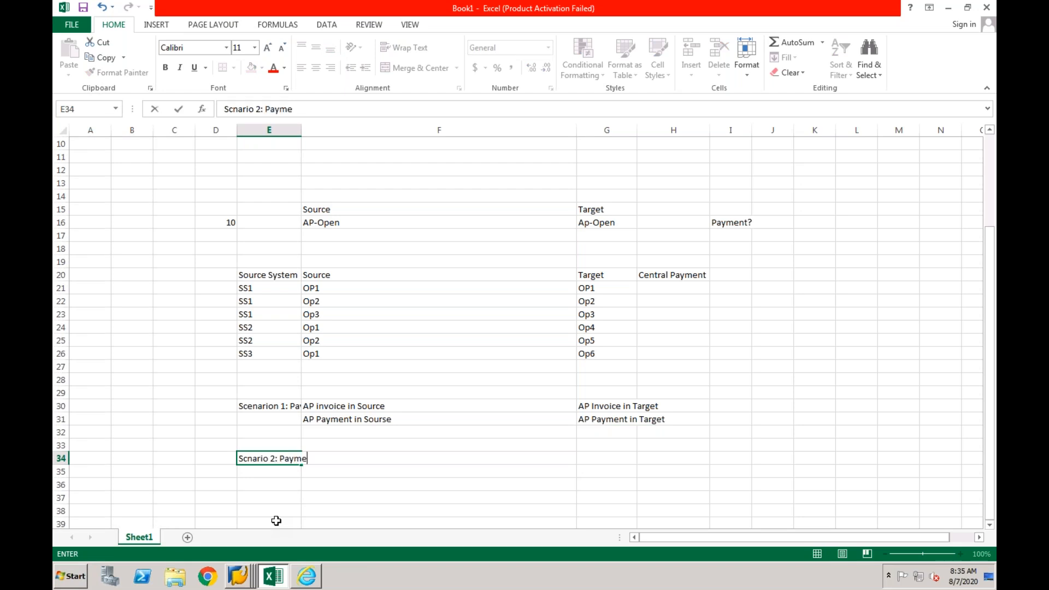
{"action": "type", "text": "nt s in "}
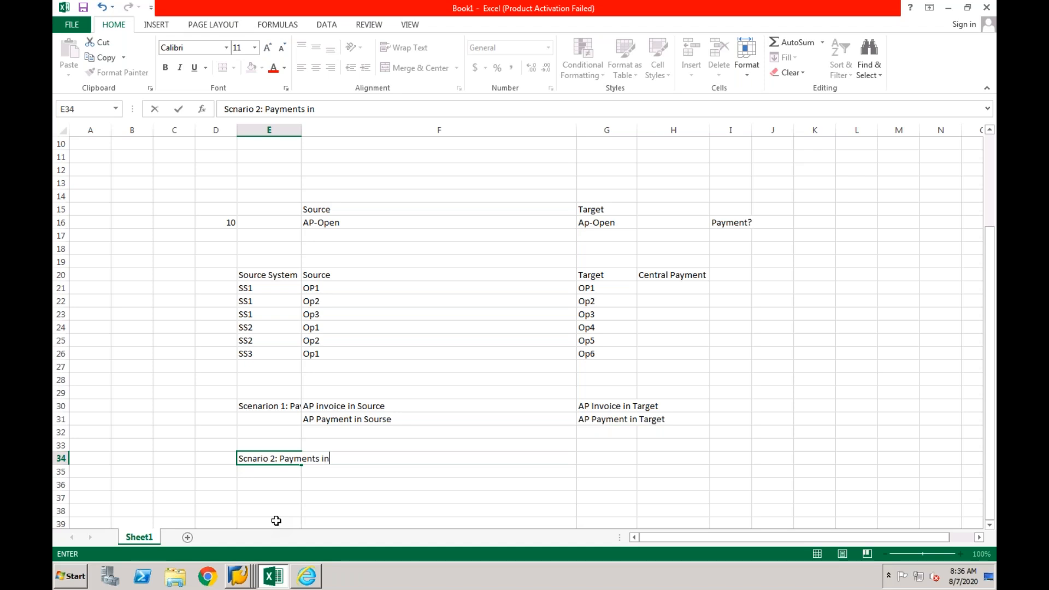
{"action": "type", "text": "Central Finance ("}
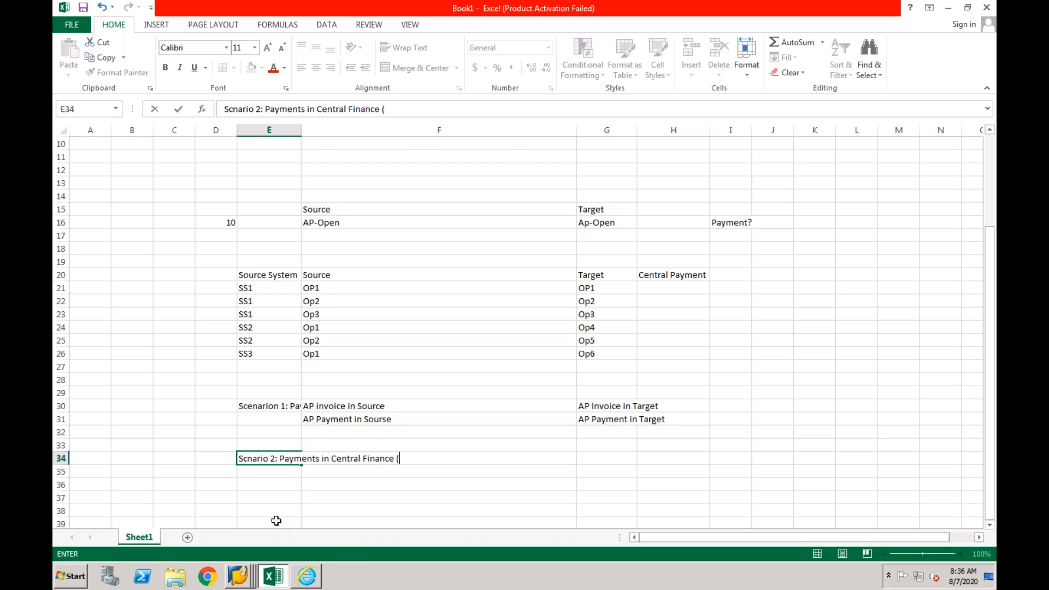
{"action": "type", "text": "Central Payment"}
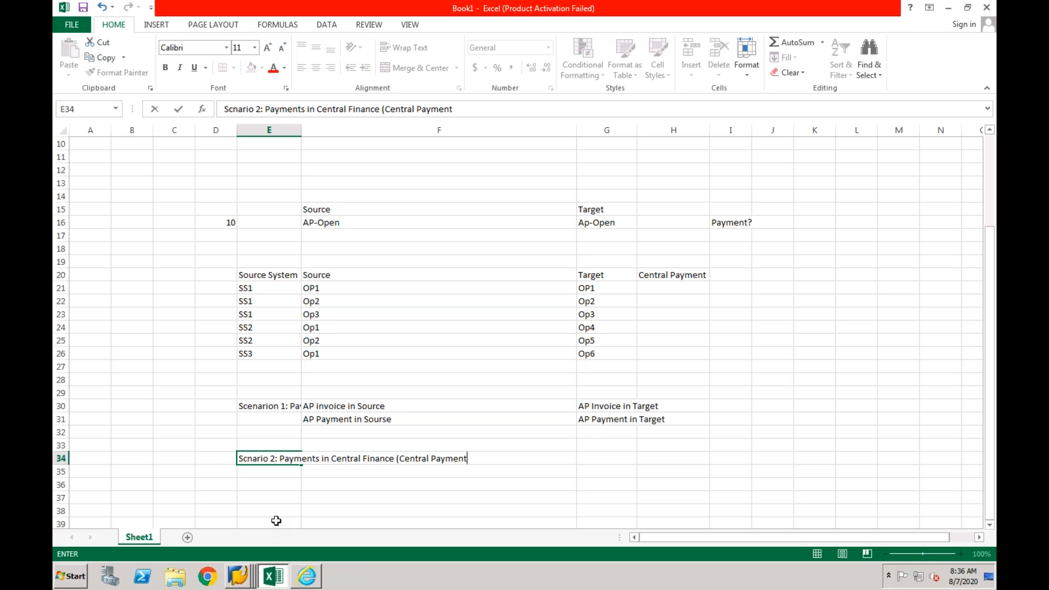
{"action": "type", "text": ")"}
{"action": "key", "text": "Return"}
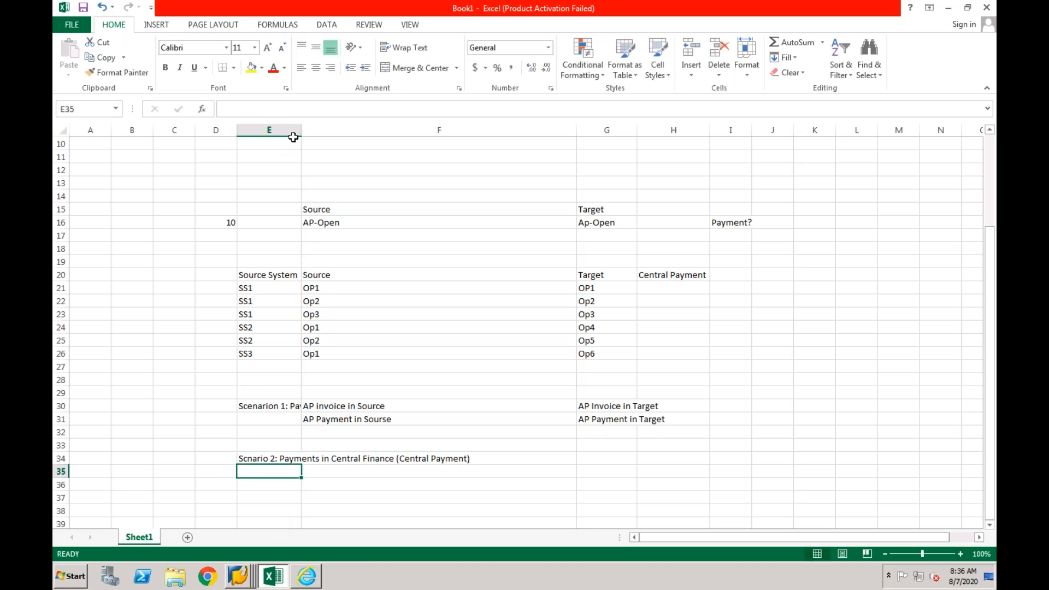
{"action": "left_click_drag", "start_coordinate": [299, 130], "coordinate": [340, 130]}
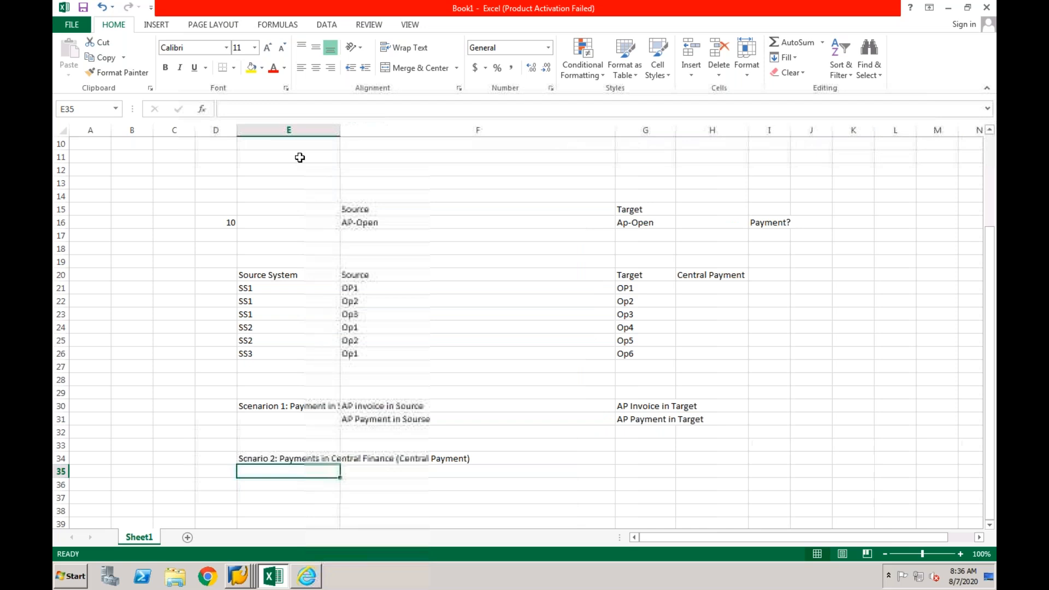
- Wrap the text in column E so the scenario labels in E30 and E34 show in full
{"action": "left_click", "coordinate": [292, 125]}
{"action": "left_click", "coordinate": [404, 48]}
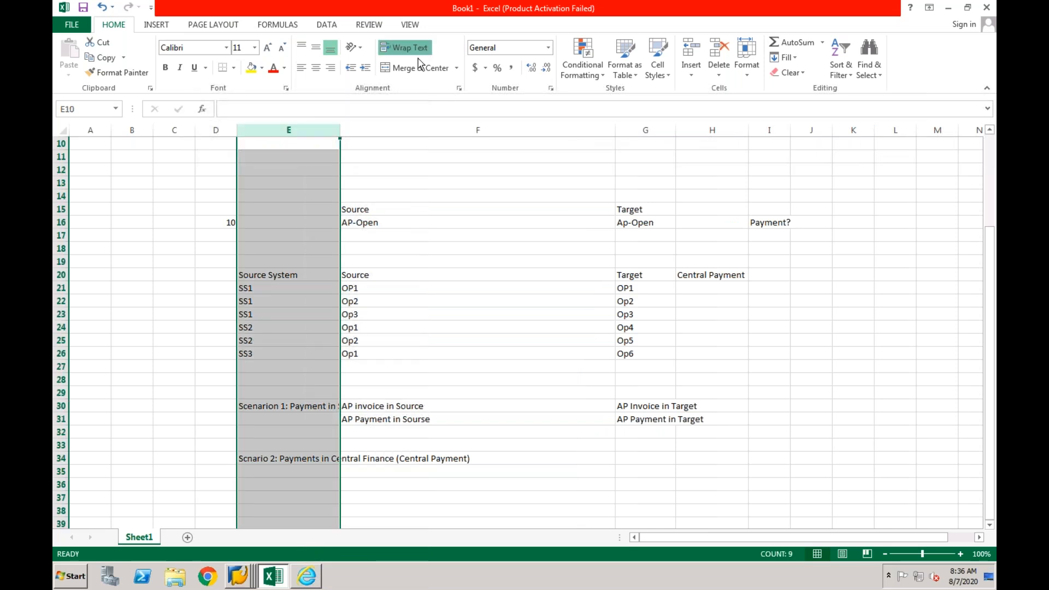
{"action": "left_click", "coordinate": [303, 411]}
{"action": "left_click", "coordinate": [300, 490]}
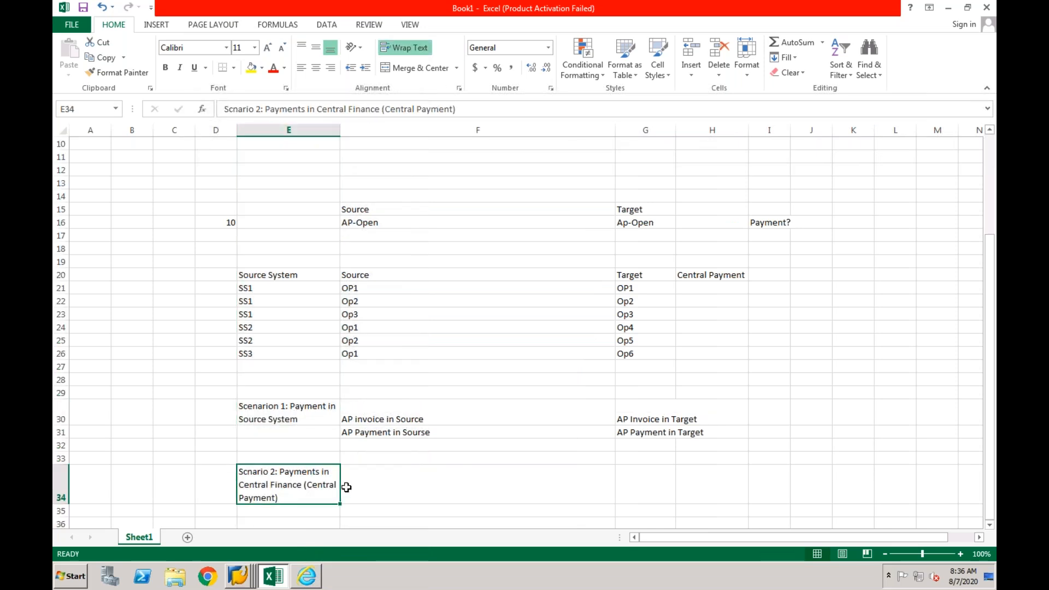
- Enter "AP Invoice in Source (AUTOCLEARING)" in F34 beside the central payment scenario label
{"action": "left_click", "coordinate": [385, 485]}
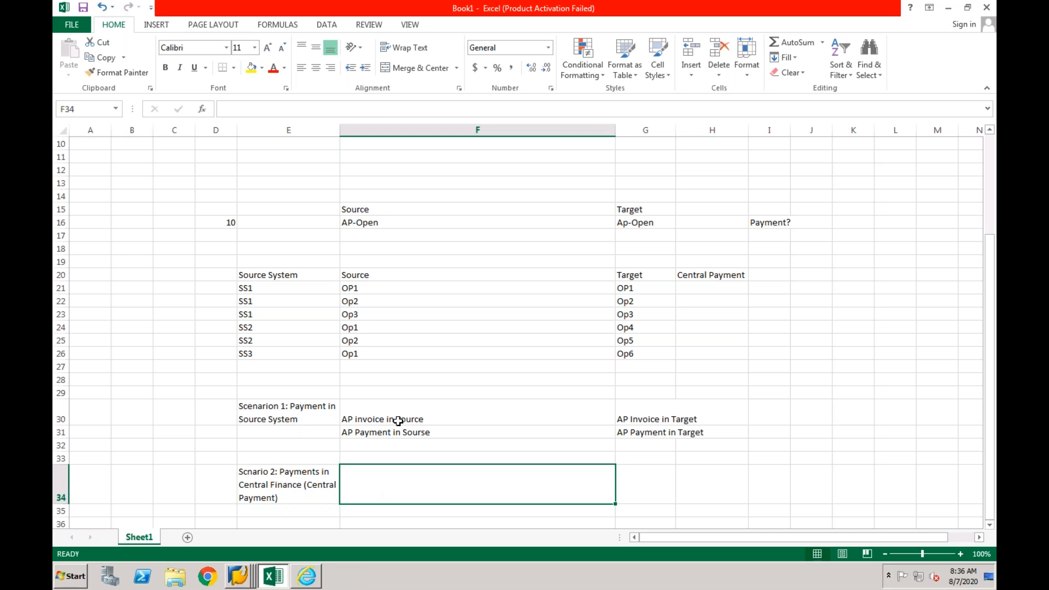
{"action": "type", "text": "AP"}
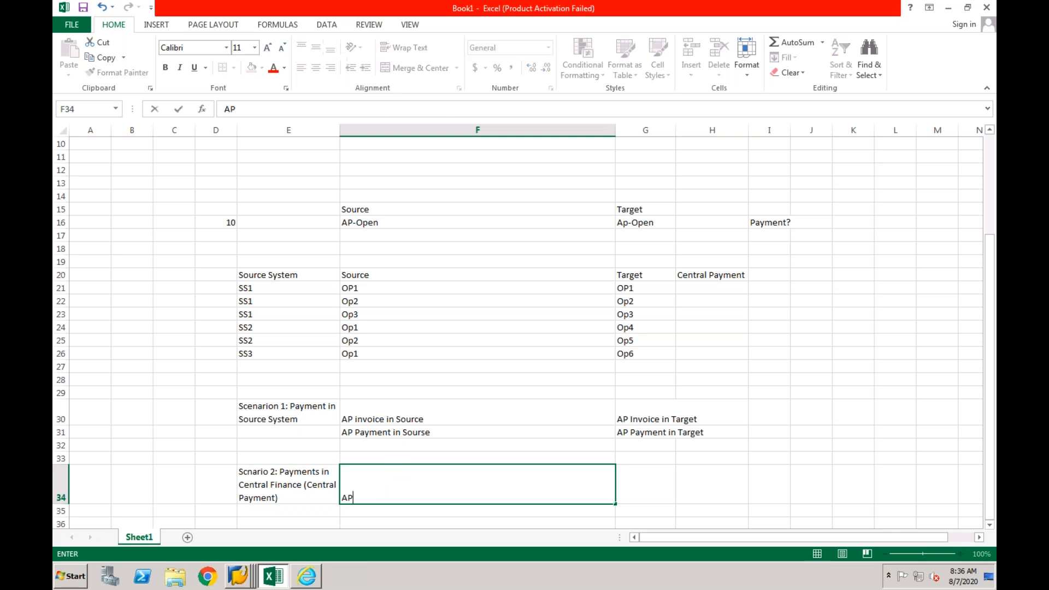
{"action": "type", "text": " Invoice in S"}
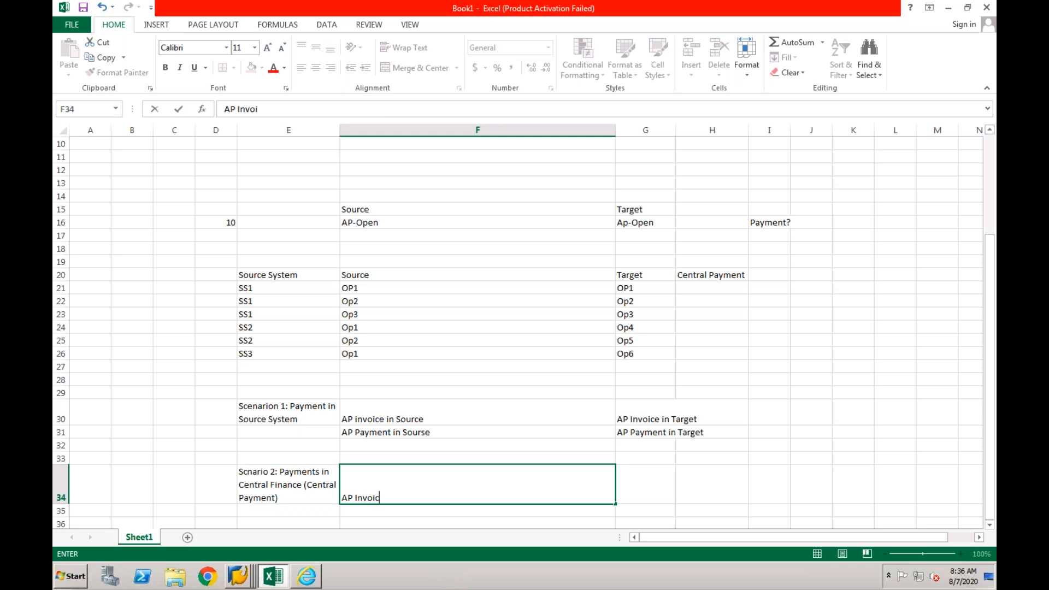
{"action": "type", "text": "our"}
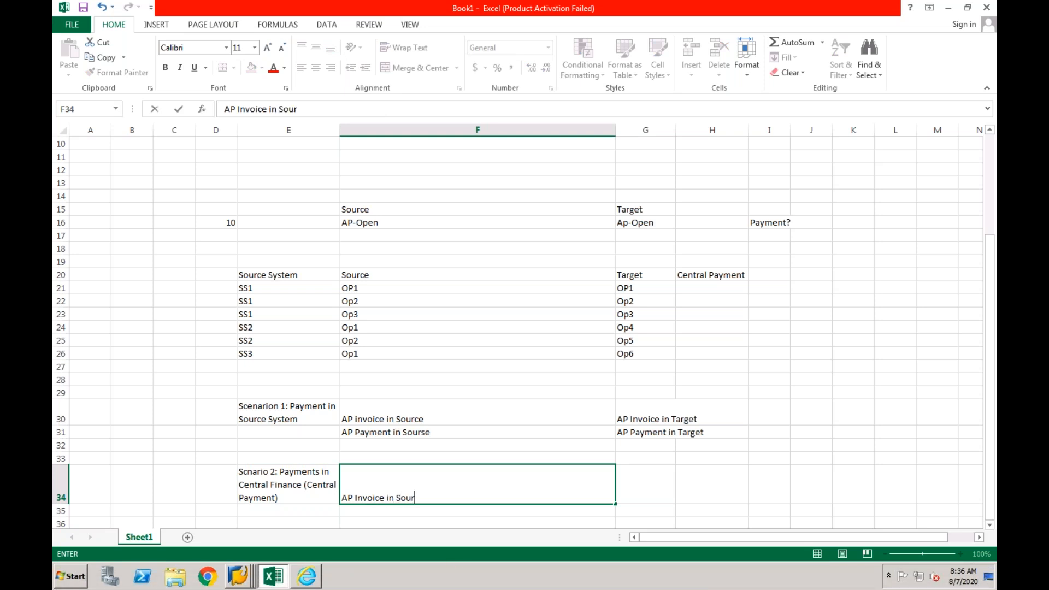
{"action": "type", "text": "ce (A"}
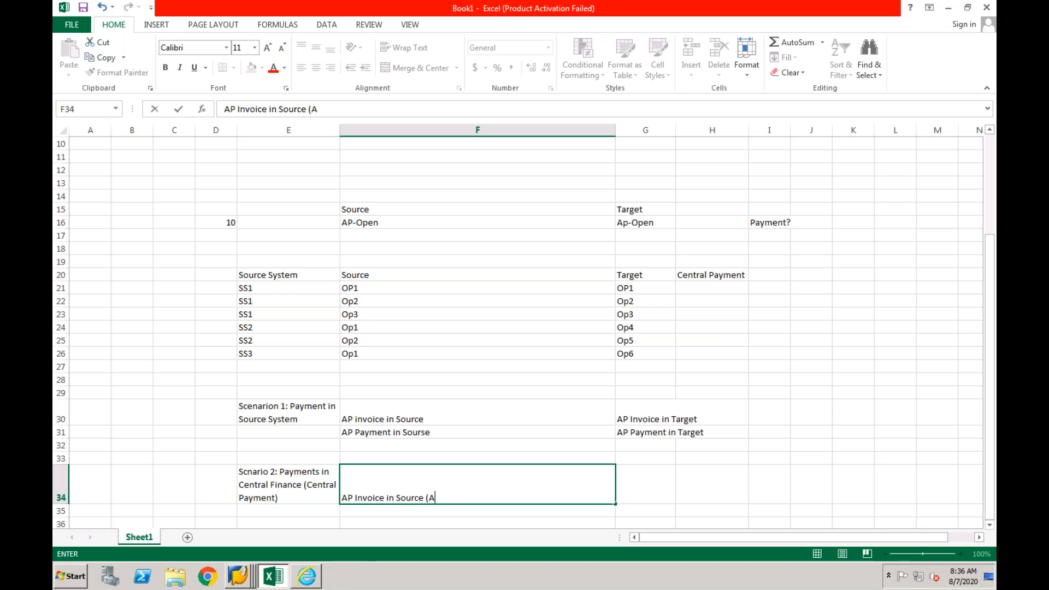
{"action": "type", "text": "UTOCLE"}
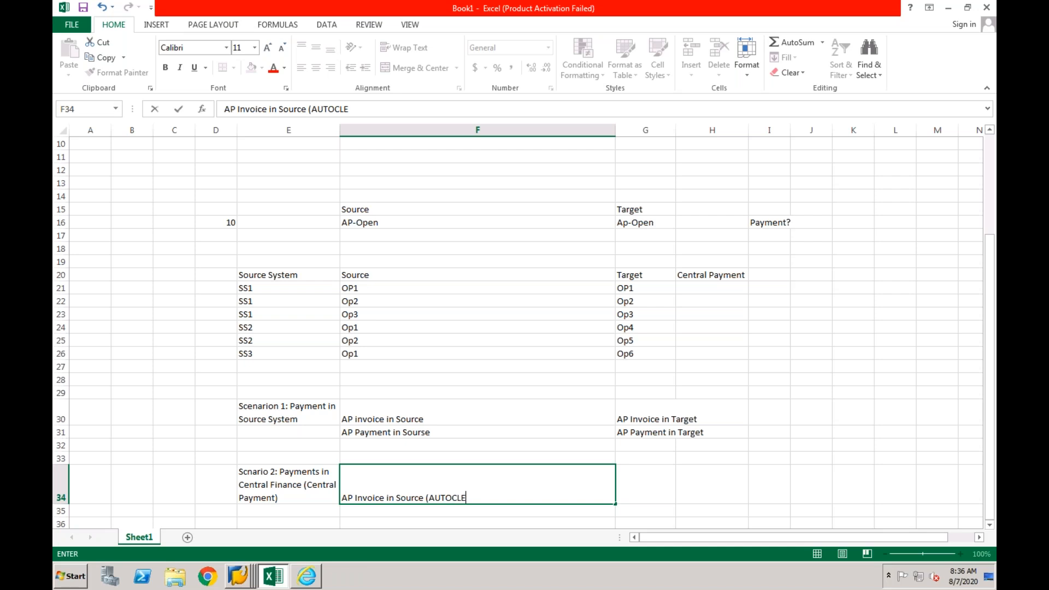
{"action": "type", "text": "ARING)"}
{"action": "key", "text": "Return"}
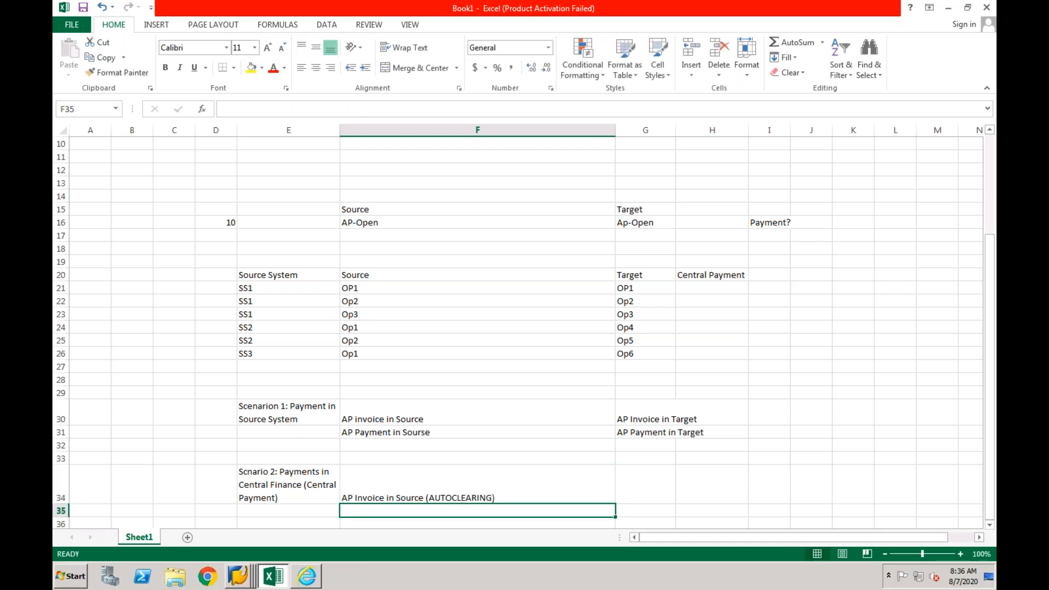
- Enter "AP Invoice in Target (Open Item)" in G34 as the target side of the central payment scenario
{"action": "left_click", "coordinate": [640, 492]}
{"action": "type", "text": "AP"}
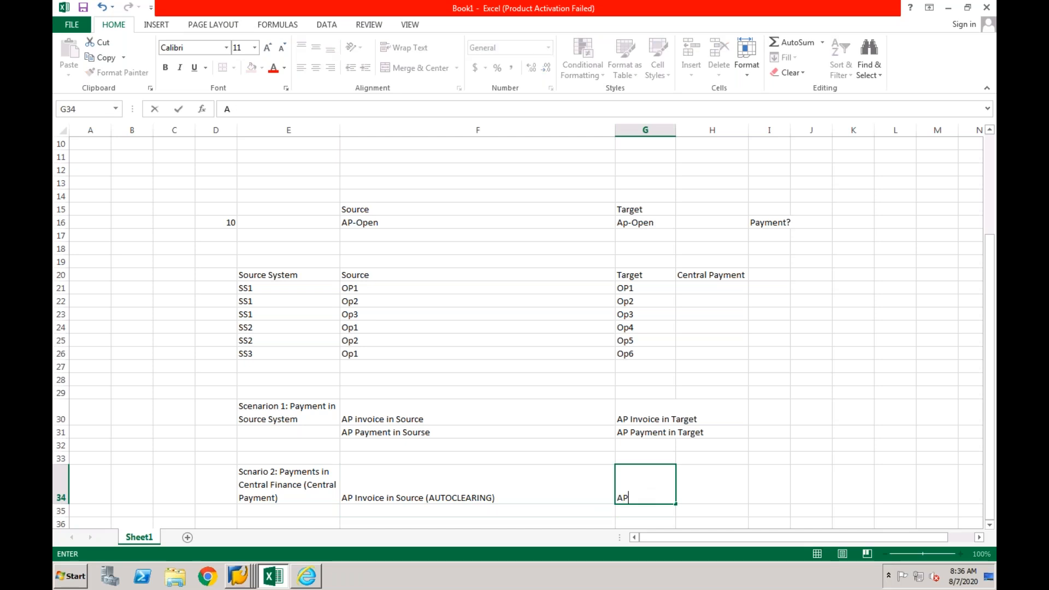
{"action": "type", "text": " Invoice in Target "}
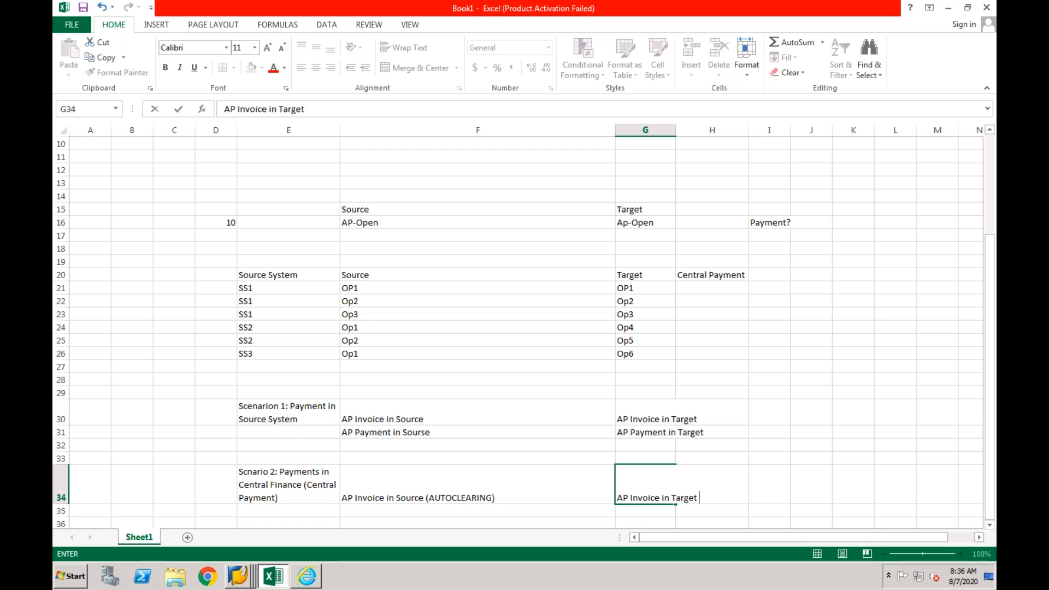
{"action": "type", "text": "(Open Item)"}
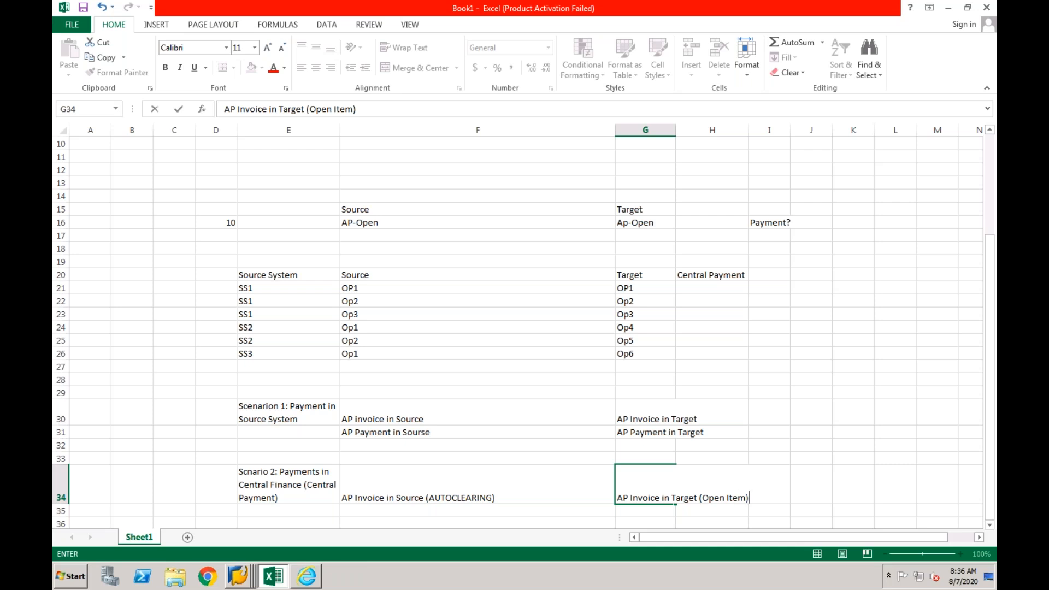
{"action": "key", "text": "Return"}
- Enter "AP Payment in Target System (Cleared)" in G35 under the target invoice entry
{"action": "left_click", "coordinate": [518, 512]}
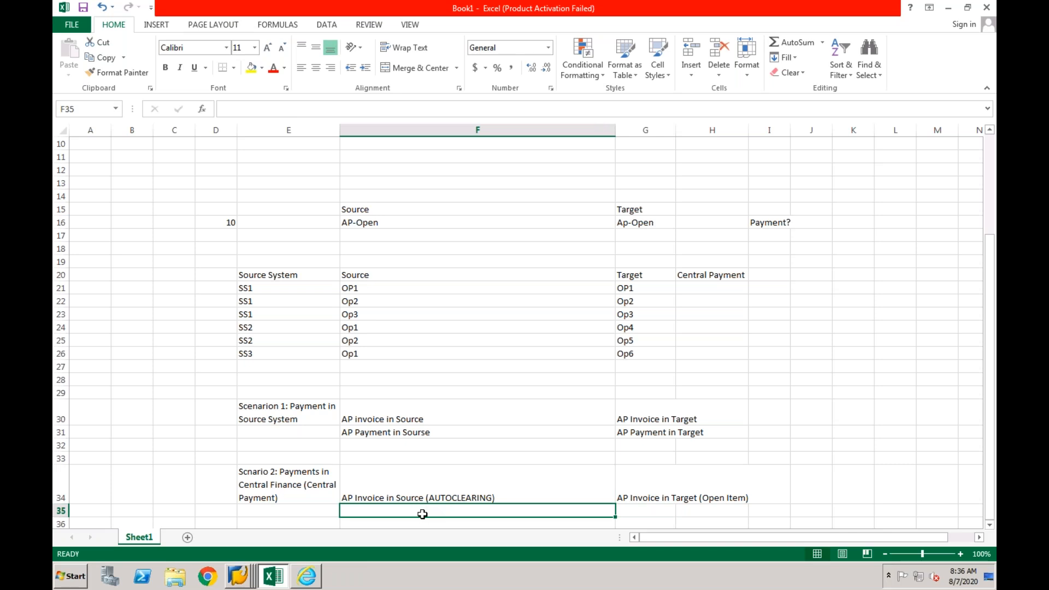
{"action": "scroll", "coordinate": [421, 506], "scroll_direction": "down", "scroll_amount": 1}
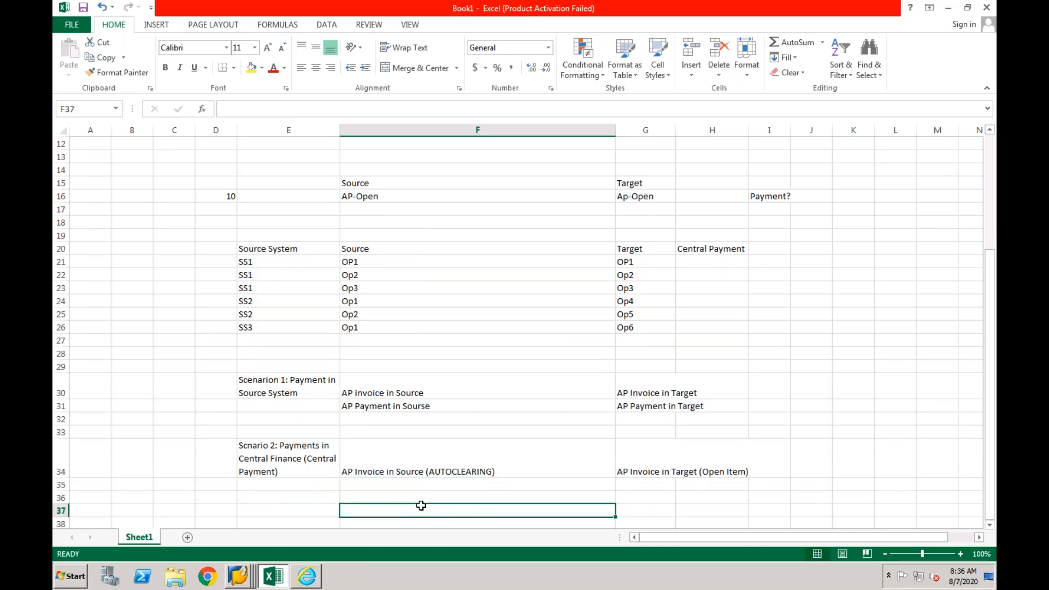
{"action": "left_click", "coordinate": [636, 482]}
{"action": "type", "text": "AP"}
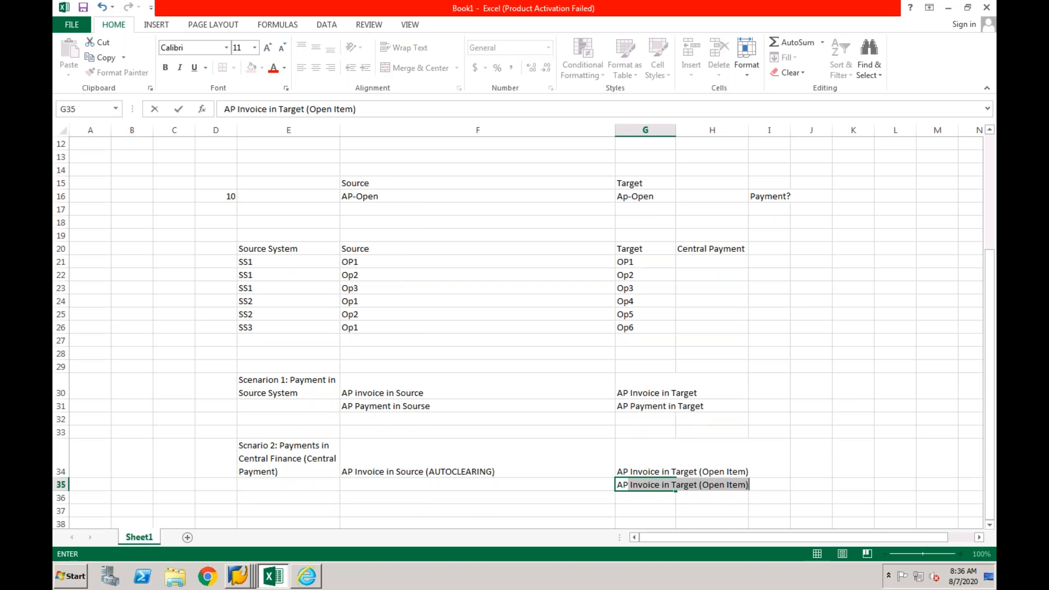
{"action": "type", "text": " Pay"}
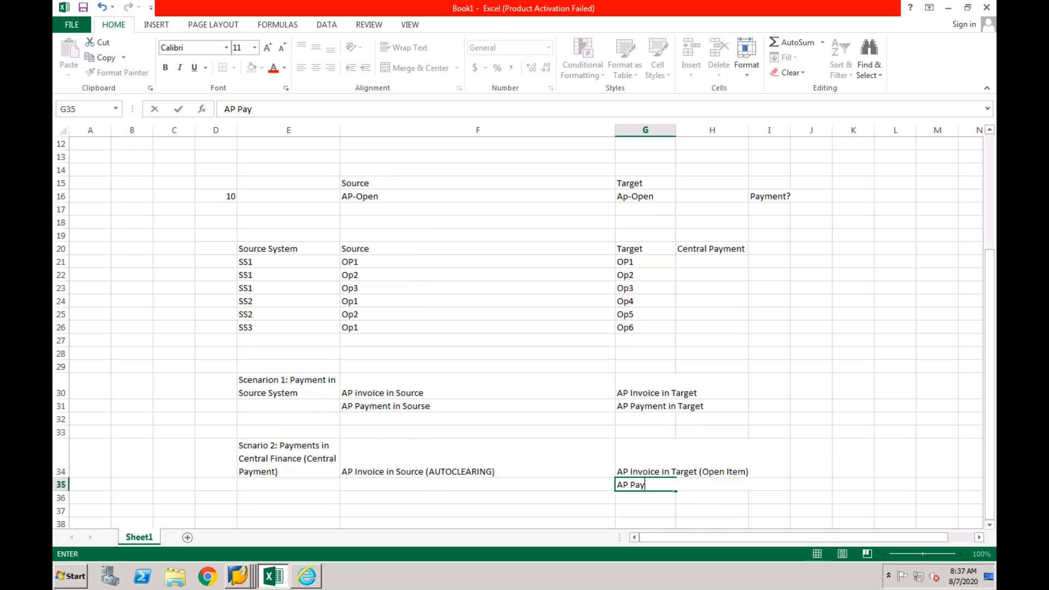
{"action": "type", "text": "ment in Target Sys"}
{"action": "type", "text": "tem"}
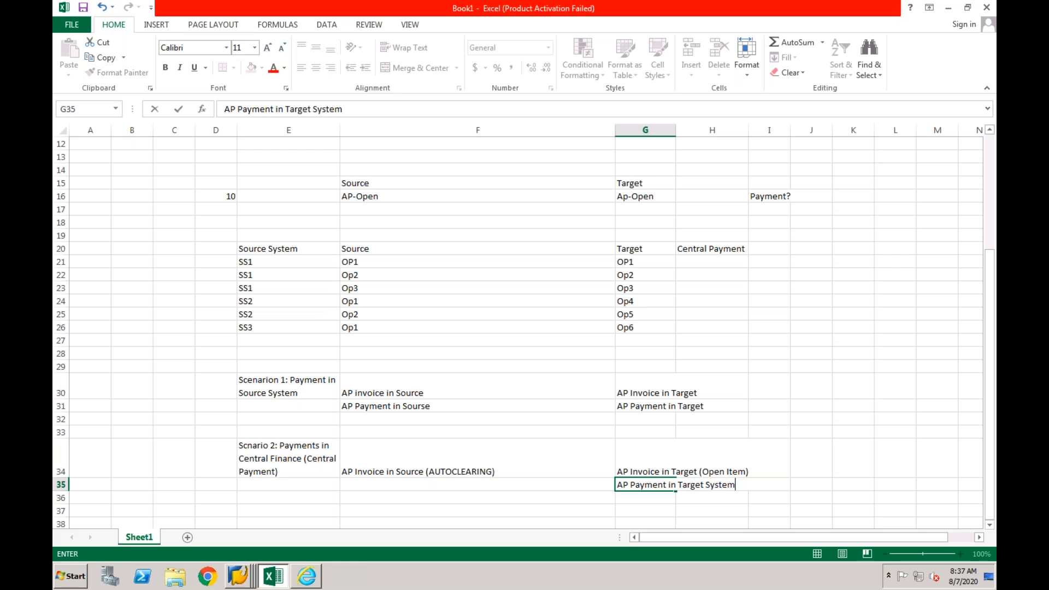
{"action": "type", "text": " (Cleared)"}
{"action": "key", "text": "Return"}
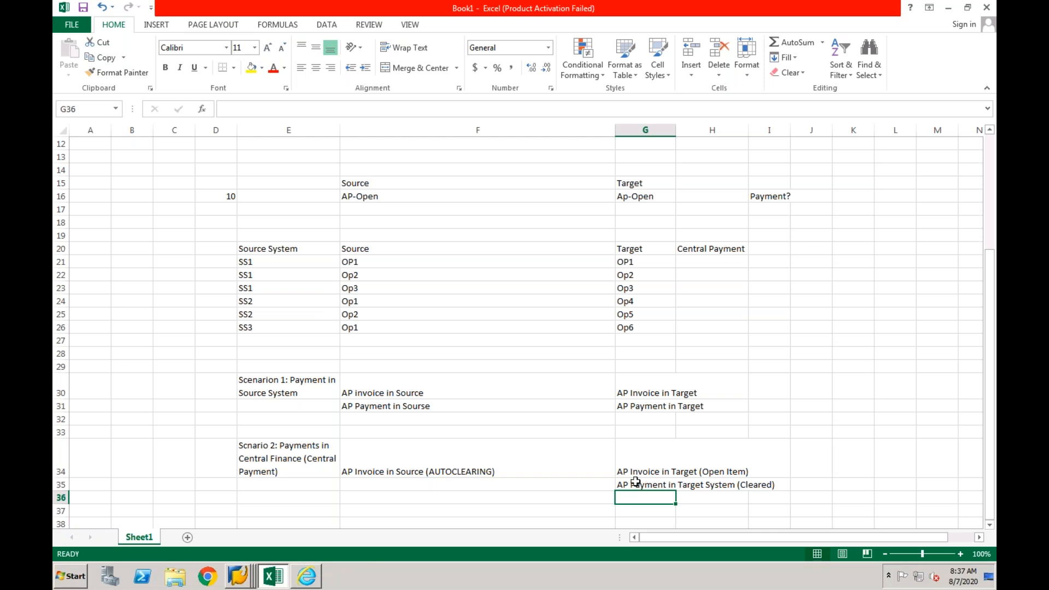
{"action": "left_click", "coordinate": [441, 394]}
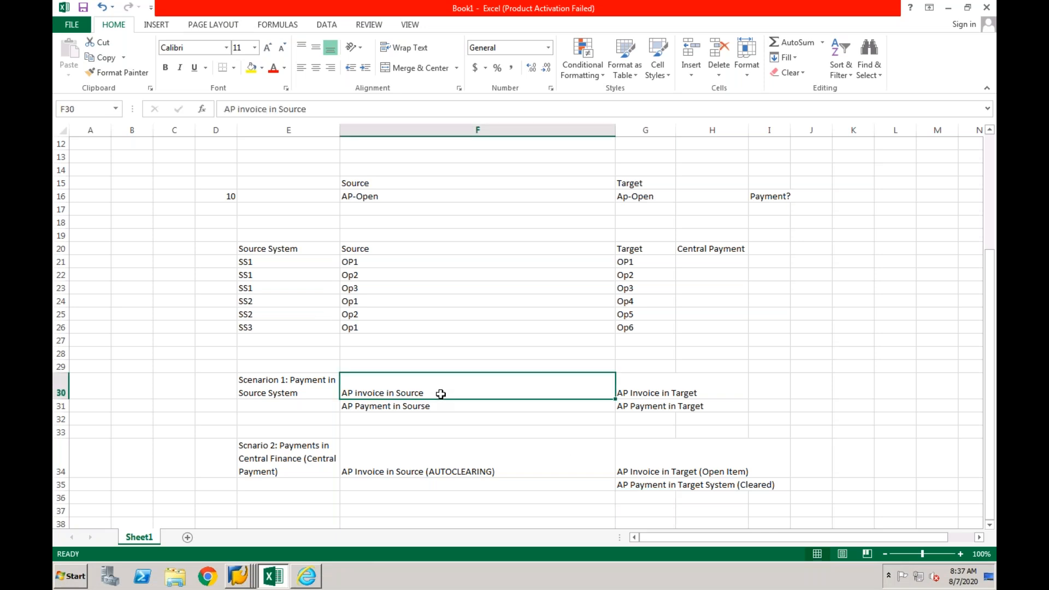
{"action": "left_click", "coordinate": [414, 407]}
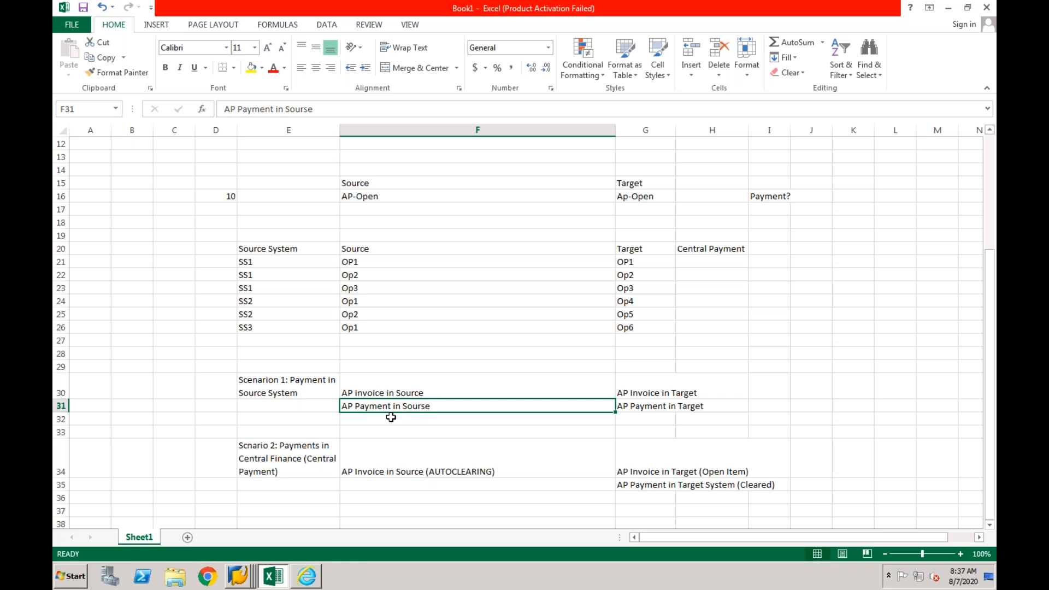
{"action": "left_click", "coordinate": [643, 406]}
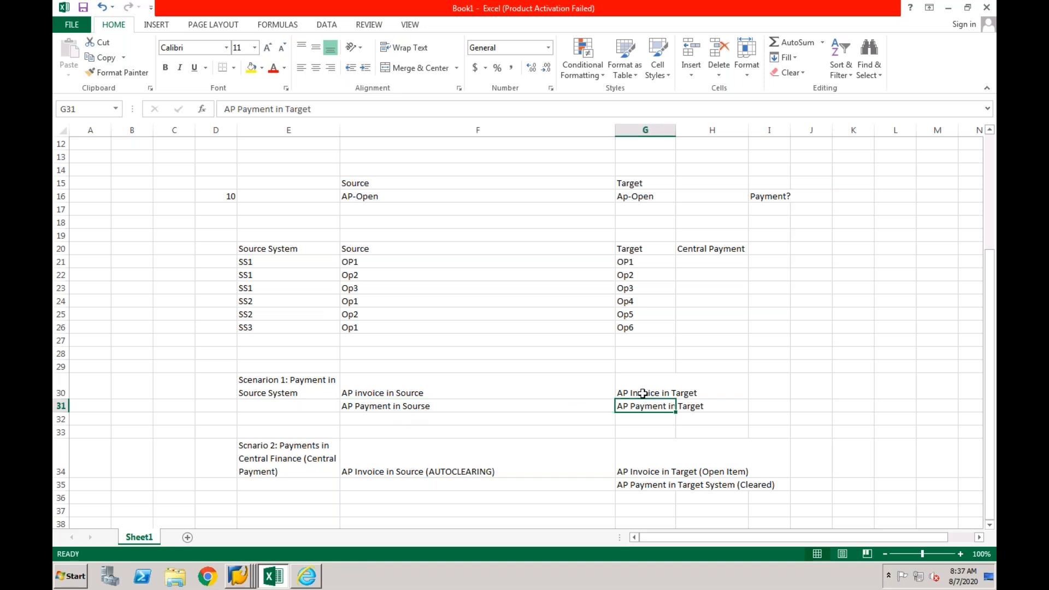
{"action": "left_click", "coordinate": [642, 394]}
{"action": "left_click", "coordinate": [642, 407]}
{"action": "left_click", "coordinate": [434, 473]}
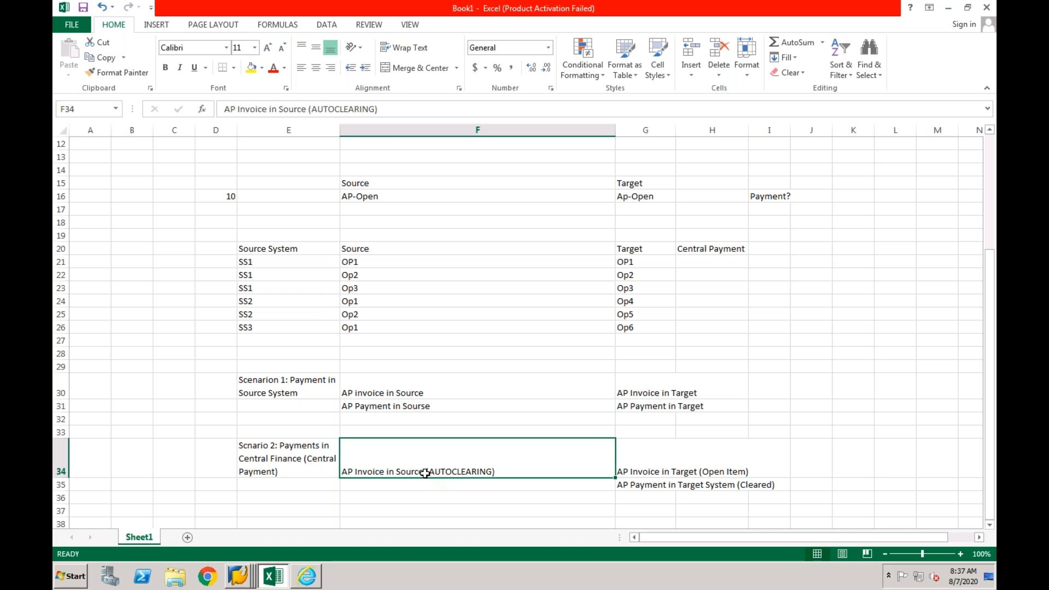
- Switch to the SAP GUI Object Navigator session of system DV1 client 400 and log off from it
{"action": "right_click", "coordinate": [239, 583]}
{"action": "left_click", "coordinate": [224, 389]}
{"action": "left_click", "coordinate": [309, 17]}
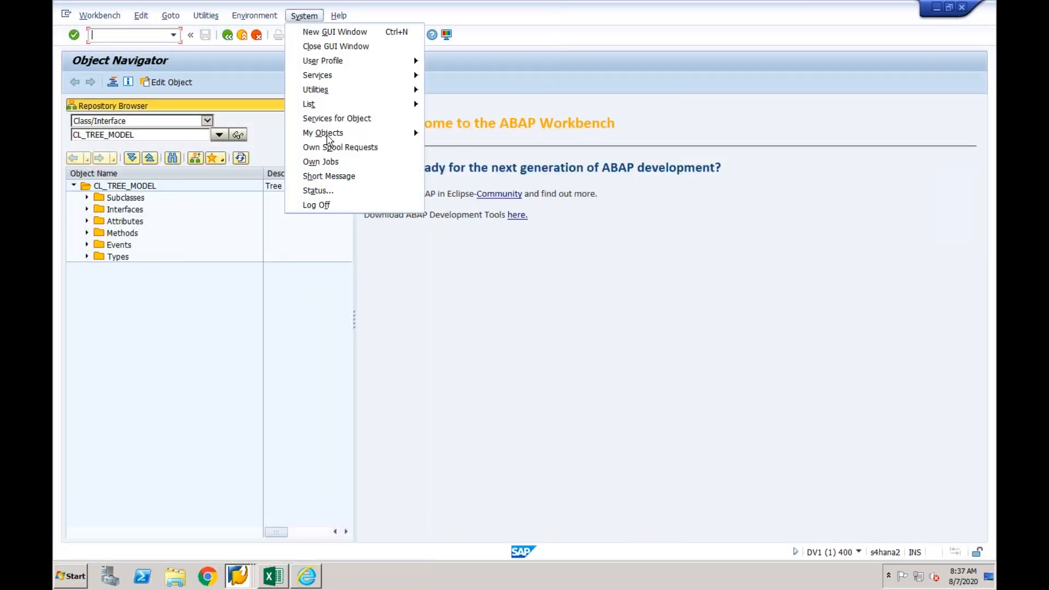
{"action": "left_click", "coordinate": [320, 205]}
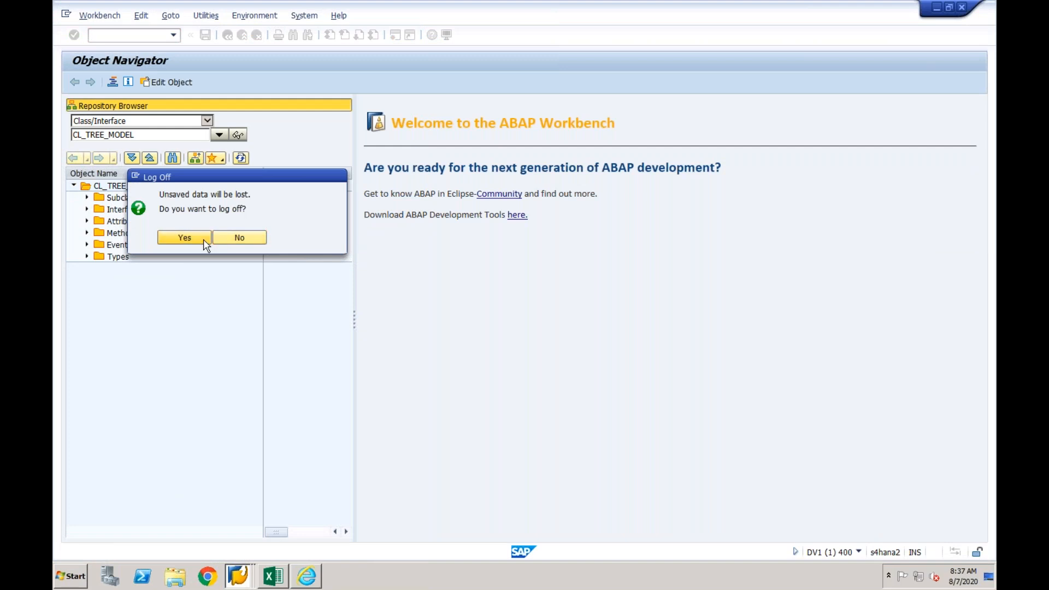
{"action": "left_click", "coordinate": [204, 240]}
- In the source system's Object Navigator session, run transaction FBL1N and display the preset vendor's open items for company code CF01
{"action": "right_click", "coordinate": [255, 574]}
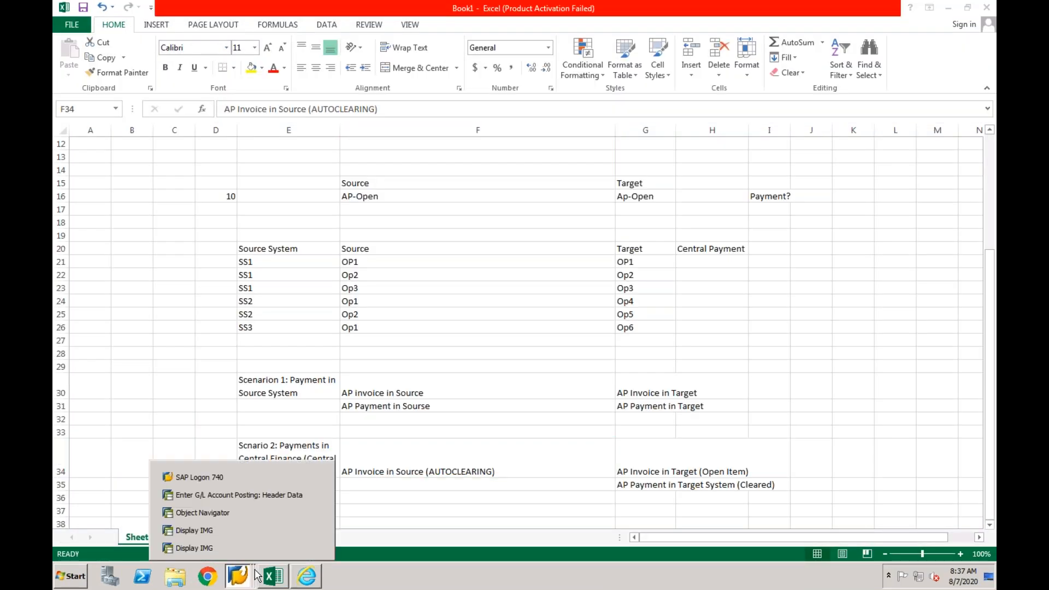
{"action": "left_click", "coordinate": [222, 516]}
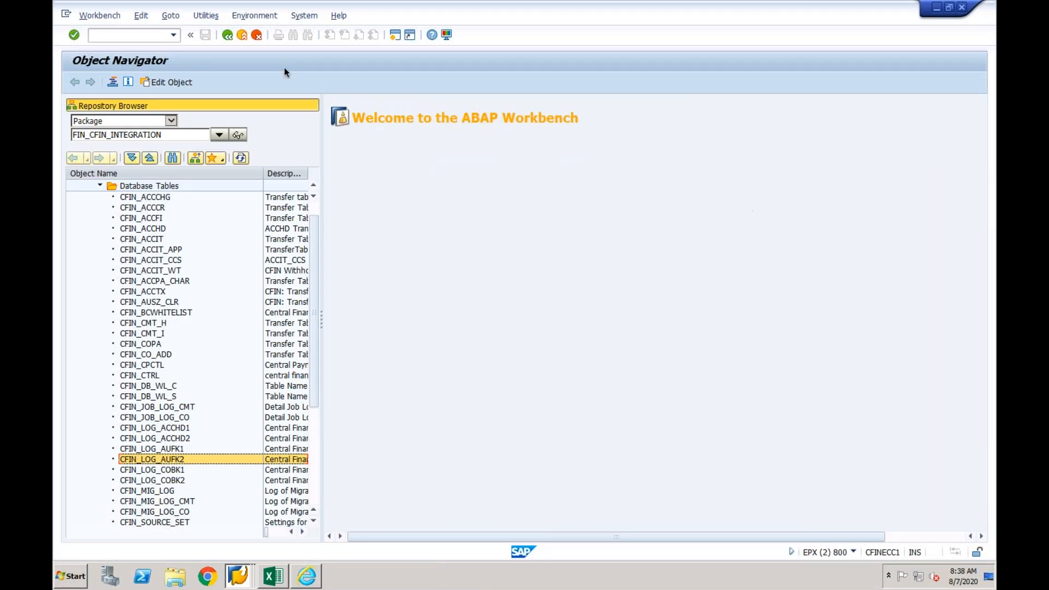
{"action": "left_click", "coordinate": [147, 35]}
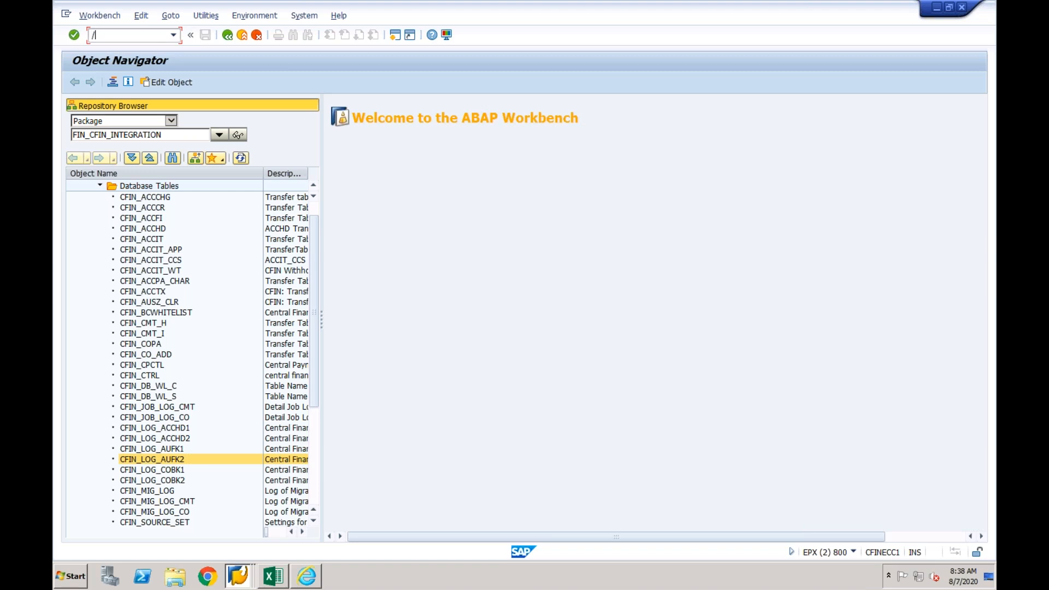
{"action": "type", "text": "/nfbl1n"}
{"action": "key", "text": "Return"}
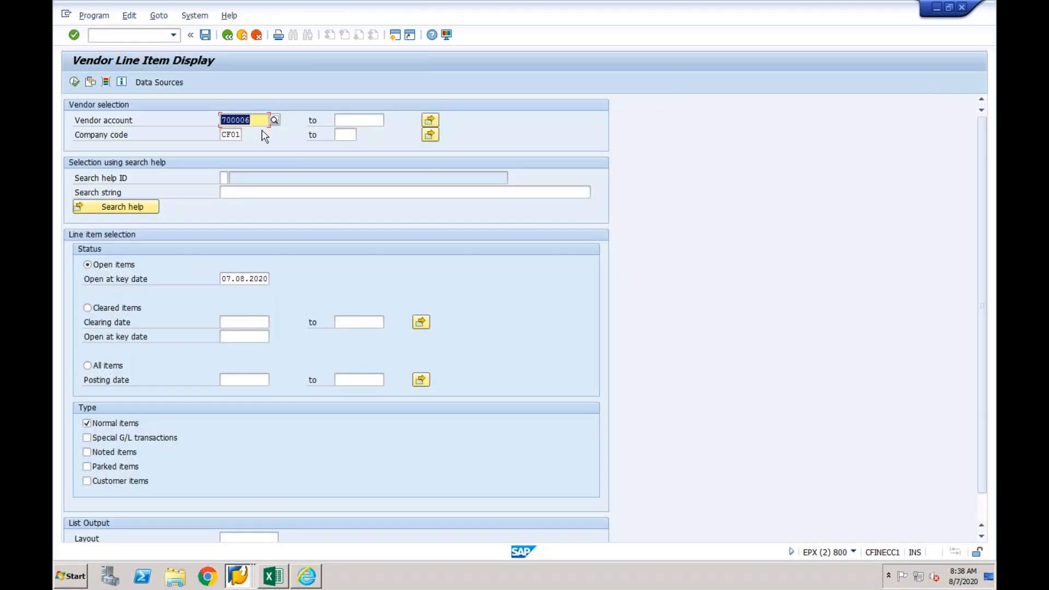
{"action": "left_click", "coordinate": [74, 82]}
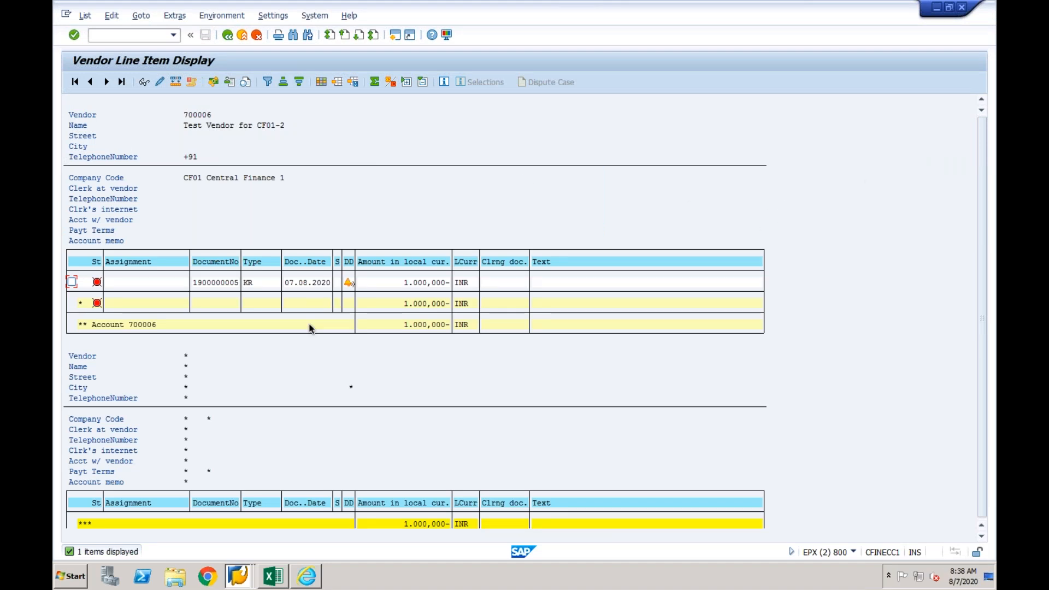
{"action": "left_click", "coordinate": [208, 283]}
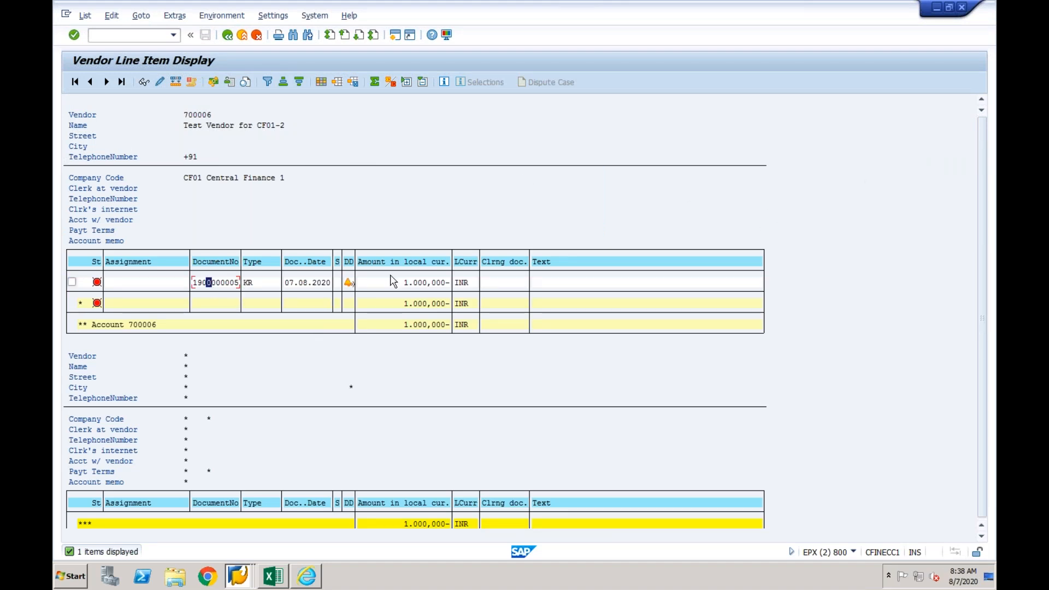
{"action": "left_click", "coordinate": [424, 282]}
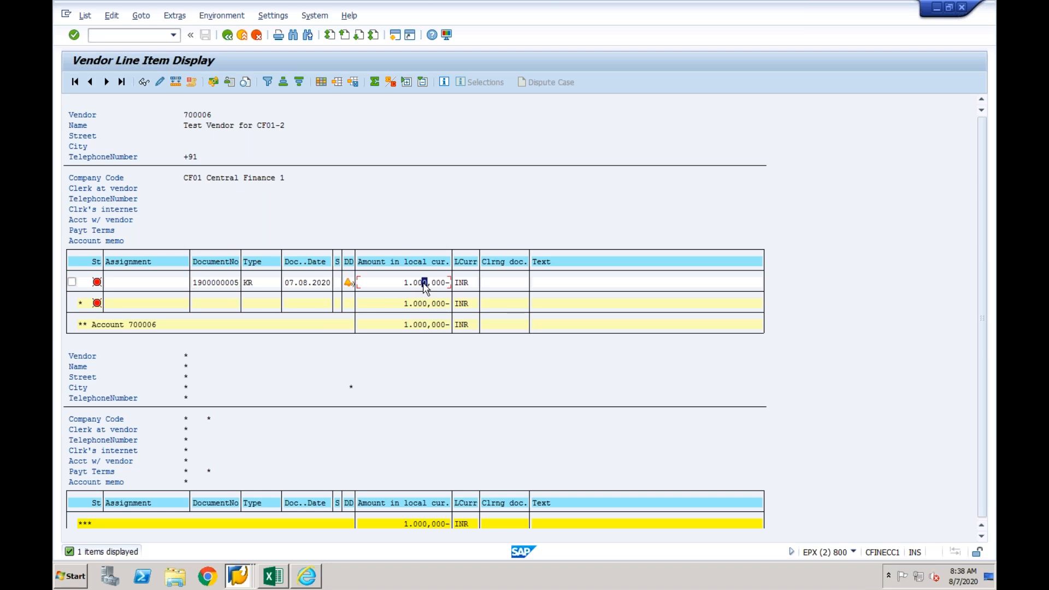
- Log on to S4HANA_Cent client 400 with the account password and open the Vendor Line Item Display transaction
{"action": "left_click", "coordinate": [237, 576]}
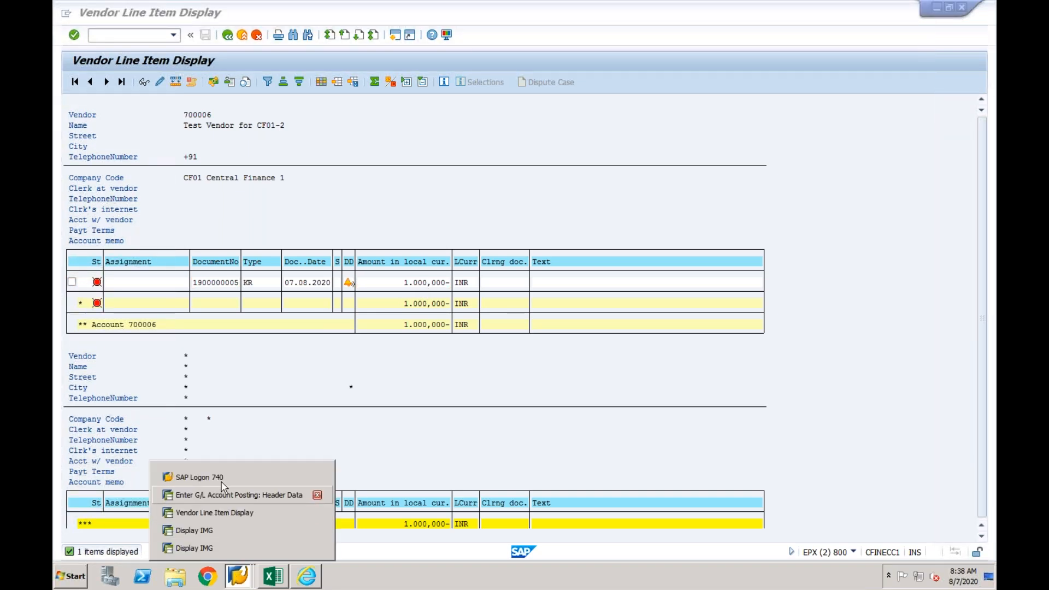
{"action": "left_click", "coordinate": [243, 476]}
{"action": "double_click", "coordinate": [268, 107]}
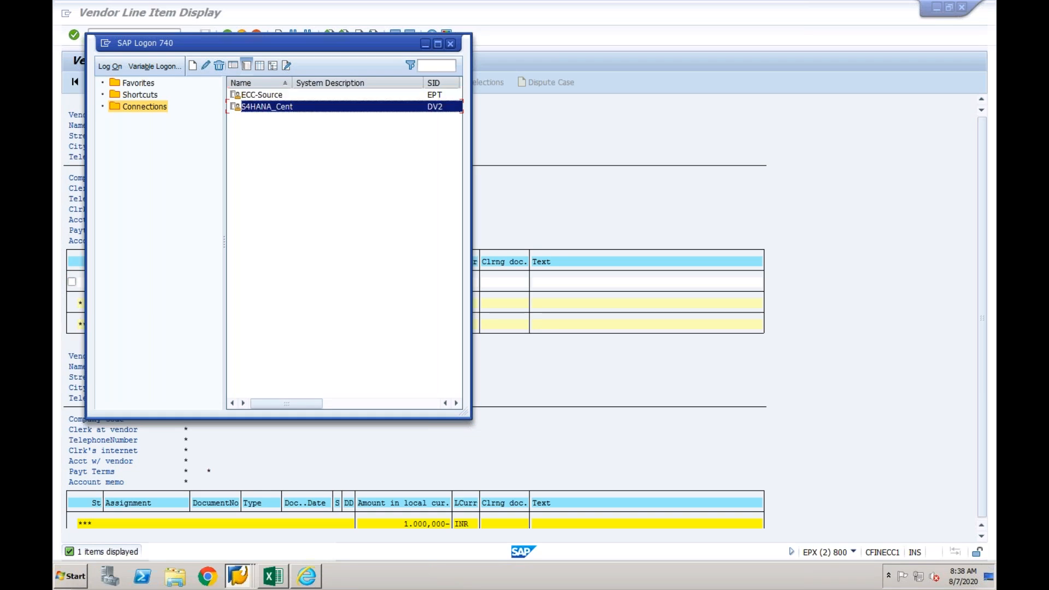
{"action": "key", "text": "Down"}
{"action": "key", "text": "Tab"}
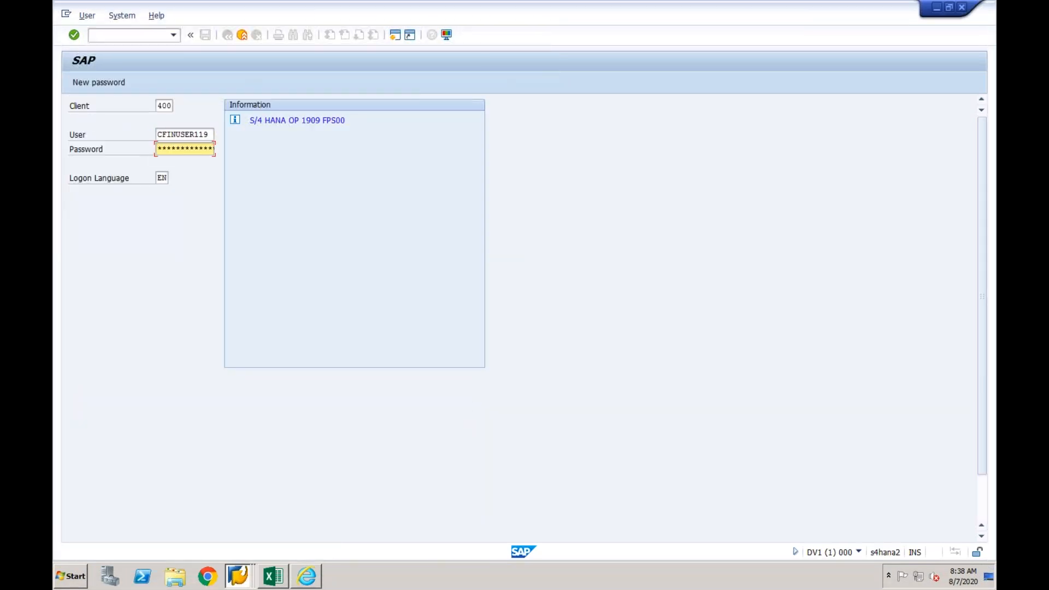
{"action": "type", "text": "*****"}
{"action": "key", "text": "Return"}
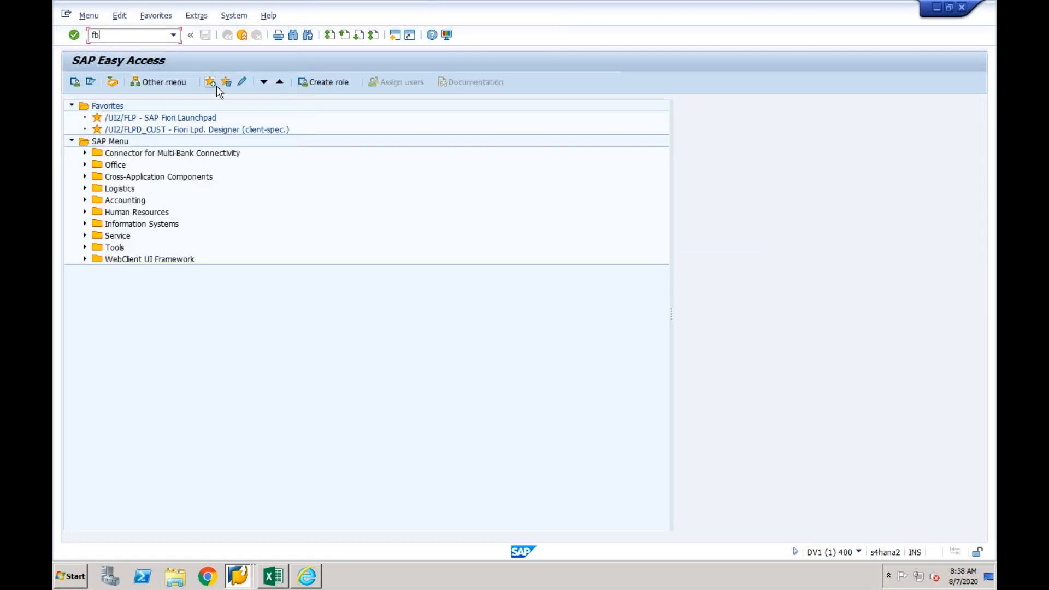
{"action": "key", "text": "Return"}
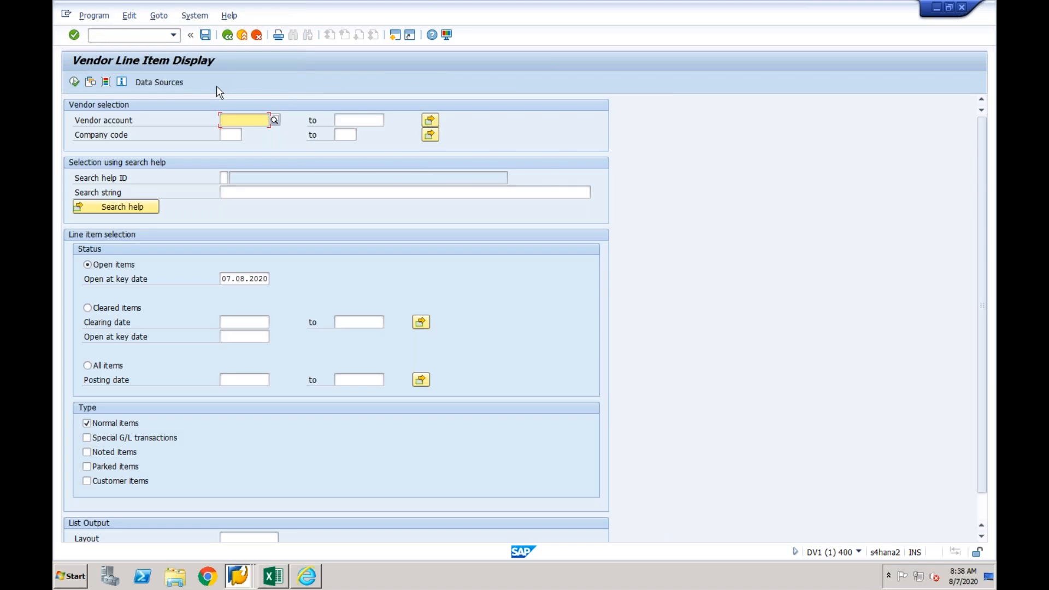
- Look up the vendor account by company code CF03 and select the TEST supplier in Mumbai
{"action": "left_click", "coordinate": [274, 121]}
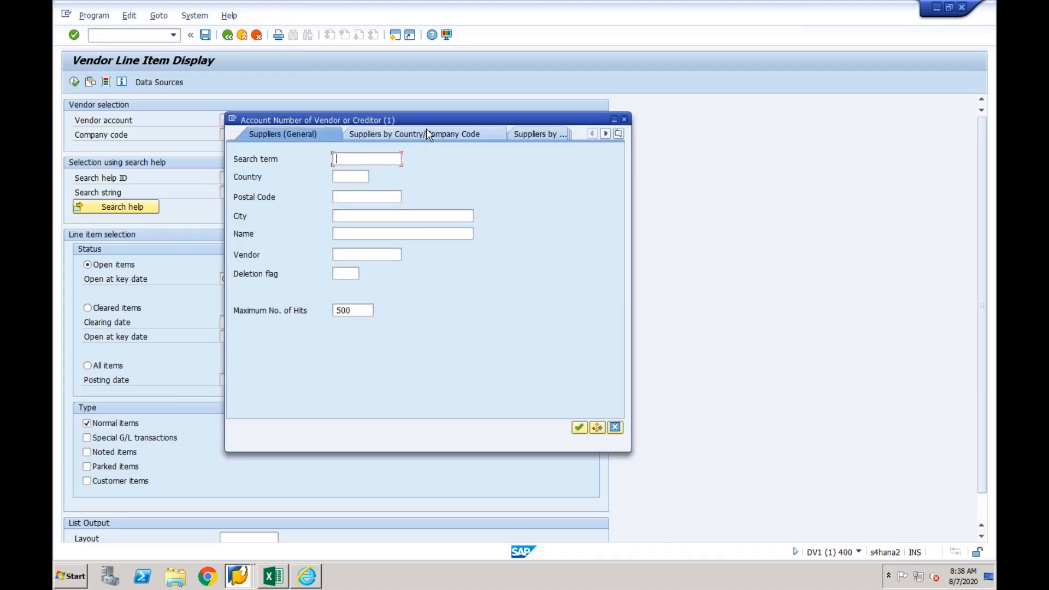
{"action": "left_click", "coordinate": [426, 134]}
{"action": "left_click", "coordinate": [344, 255]}
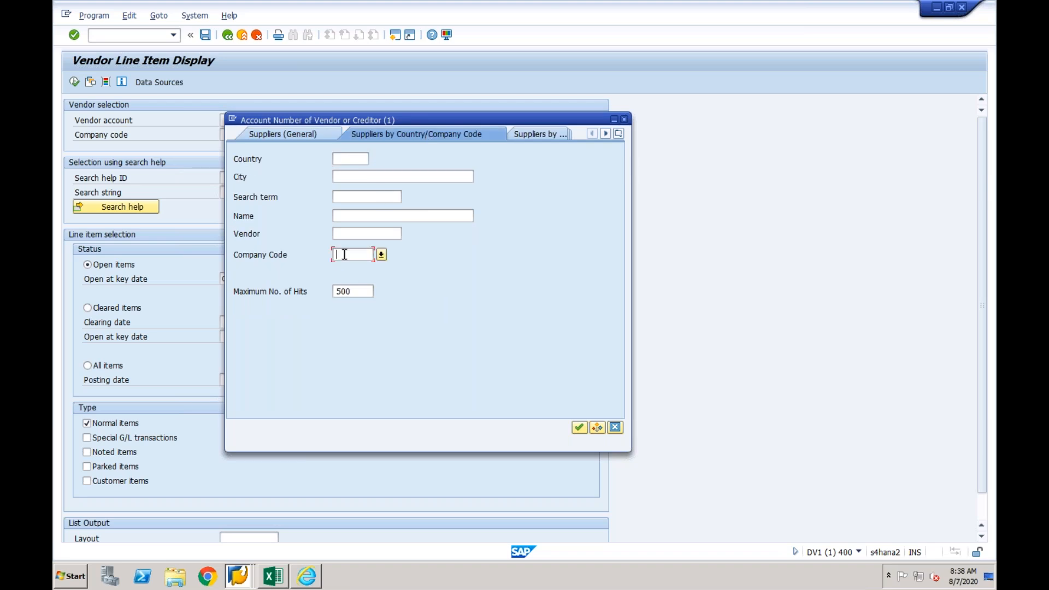
{"action": "type", "text": "cf03"}
{"action": "key", "text": "Return"}
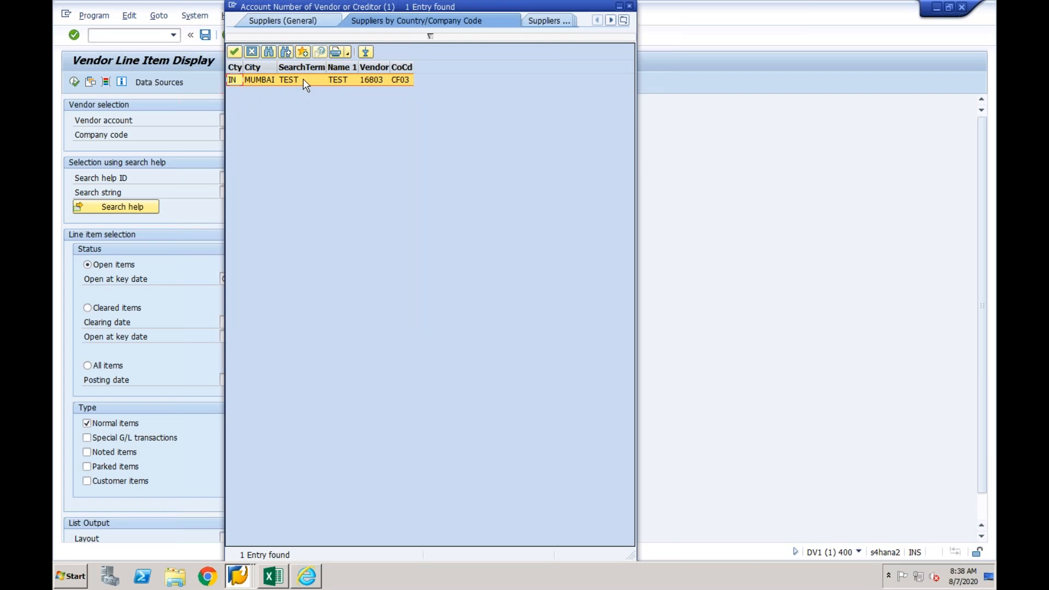
{"action": "double_click", "coordinate": [305, 83]}
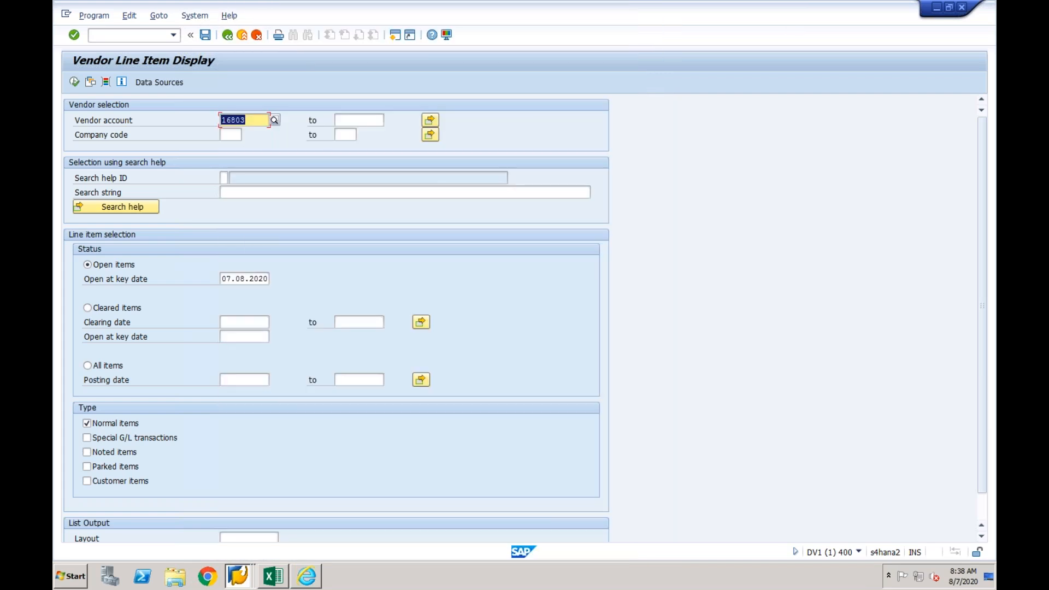
- Set the company code to CF03 and display the selected vendor's open items
{"action": "left_click", "coordinate": [233, 134]}
{"action": "type", "text": "cf03"}
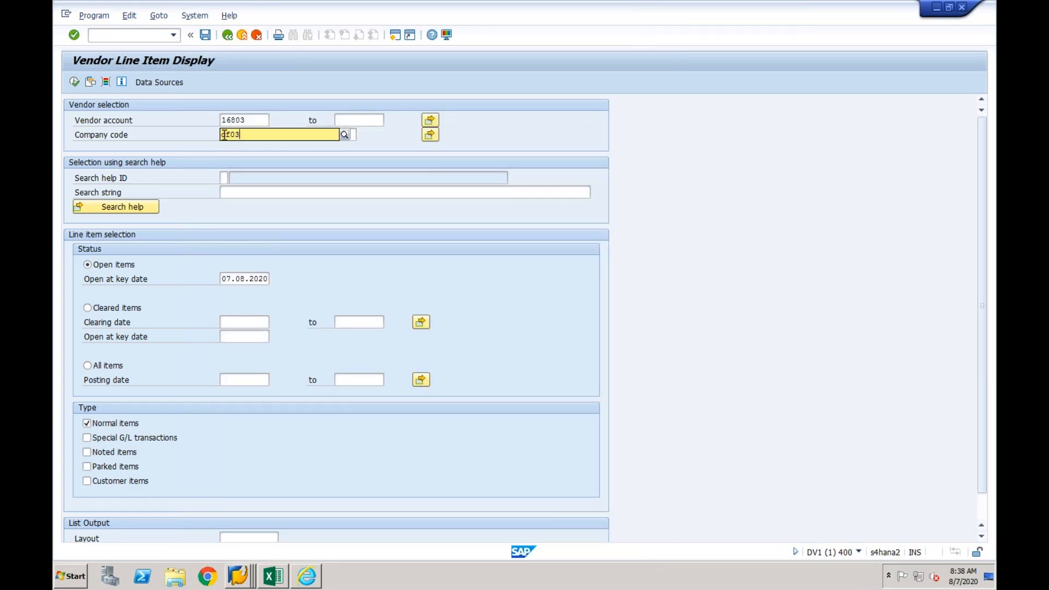
{"action": "left_click", "coordinate": [247, 159]}
{"action": "left_click", "coordinate": [75, 83]}
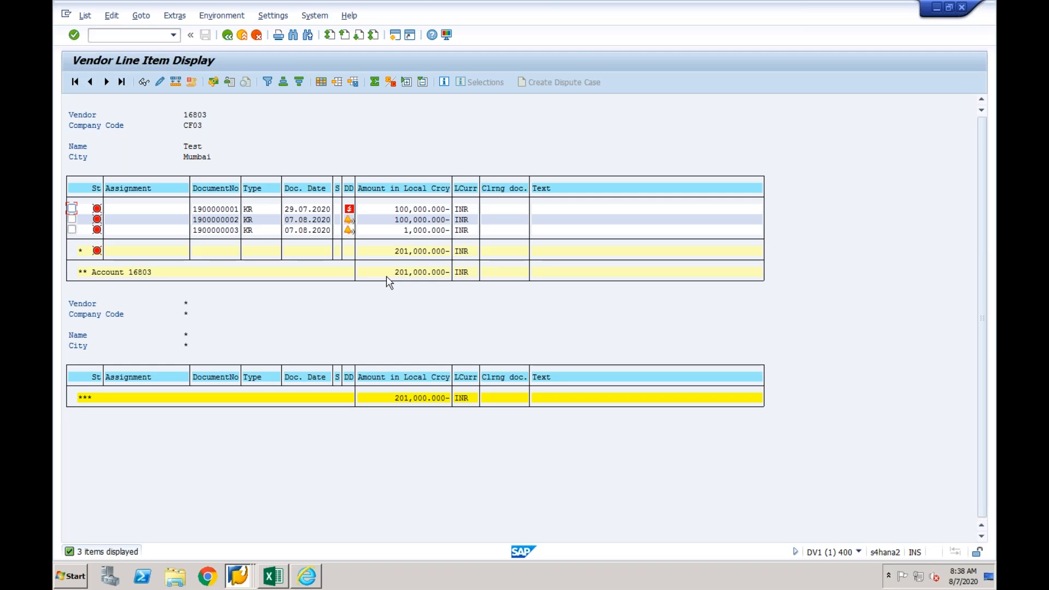
- Compare the third CF03 vendor invoice with the CF01 open item in the source system session, ending in the central session
{"action": "left_click", "coordinate": [233, 230]}
{"action": "left_click", "coordinate": [254, 210]}
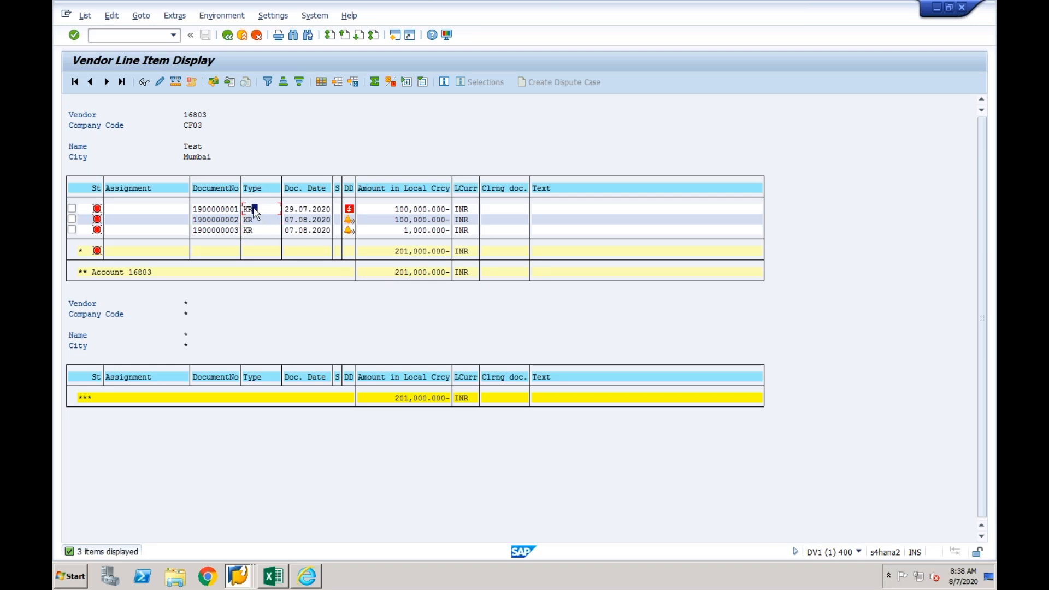
{"action": "left_click", "coordinate": [227, 230]}
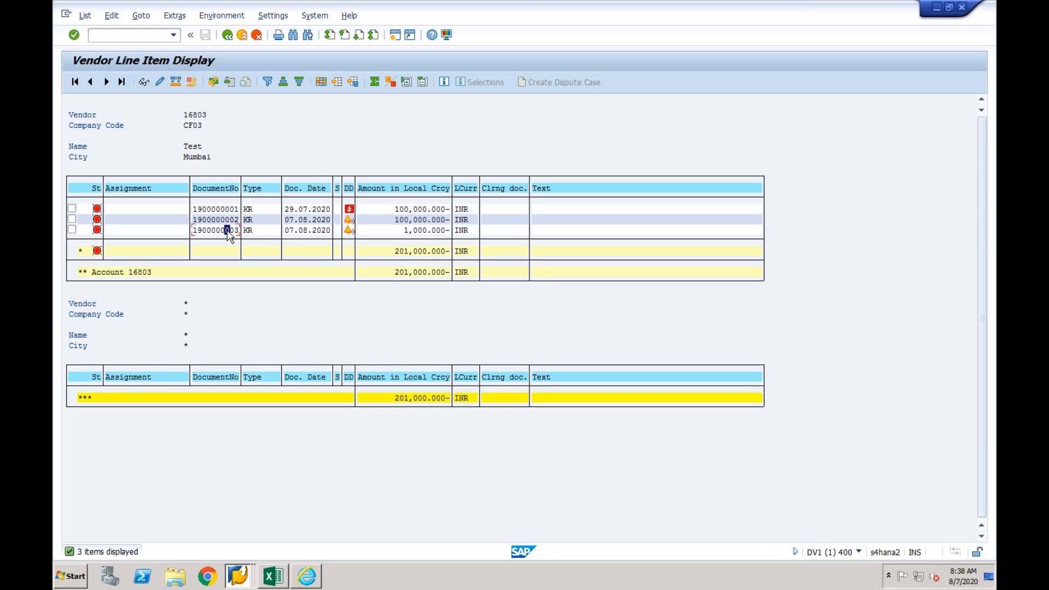
{"action": "left_click", "coordinate": [239, 573]}
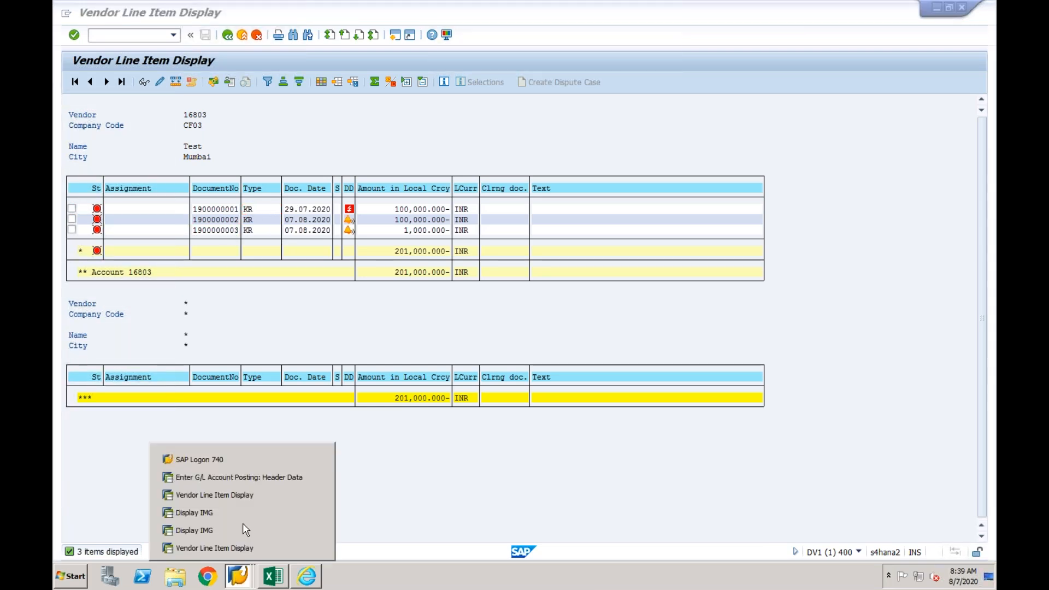
{"action": "left_click", "coordinate": [249, 494]}
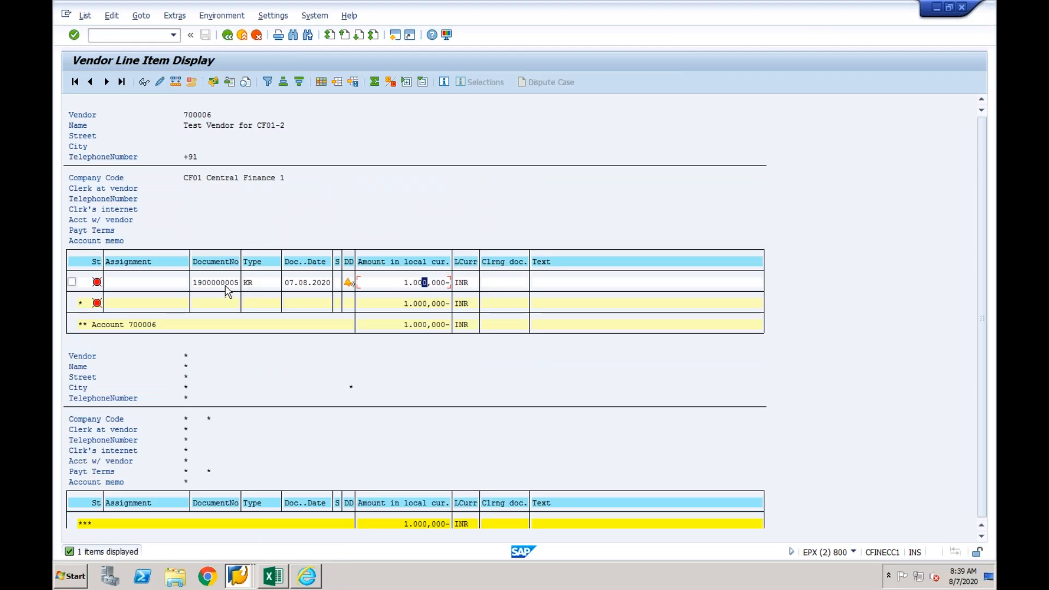
{"action": "left_click", "coordinate": [240, 575]}
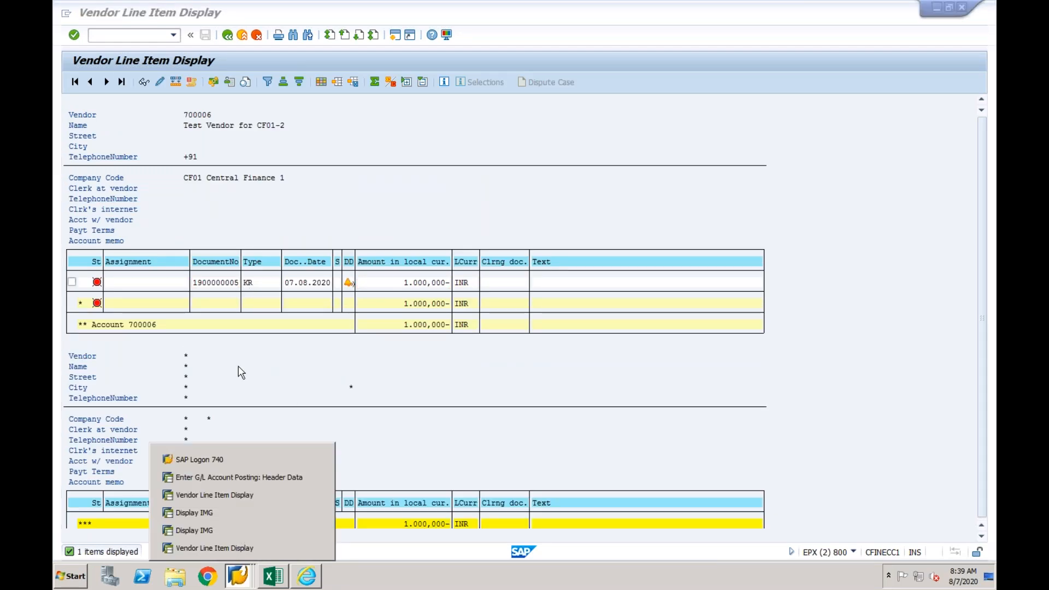
{"action": "left_click", "coordinate": [219, 548]}
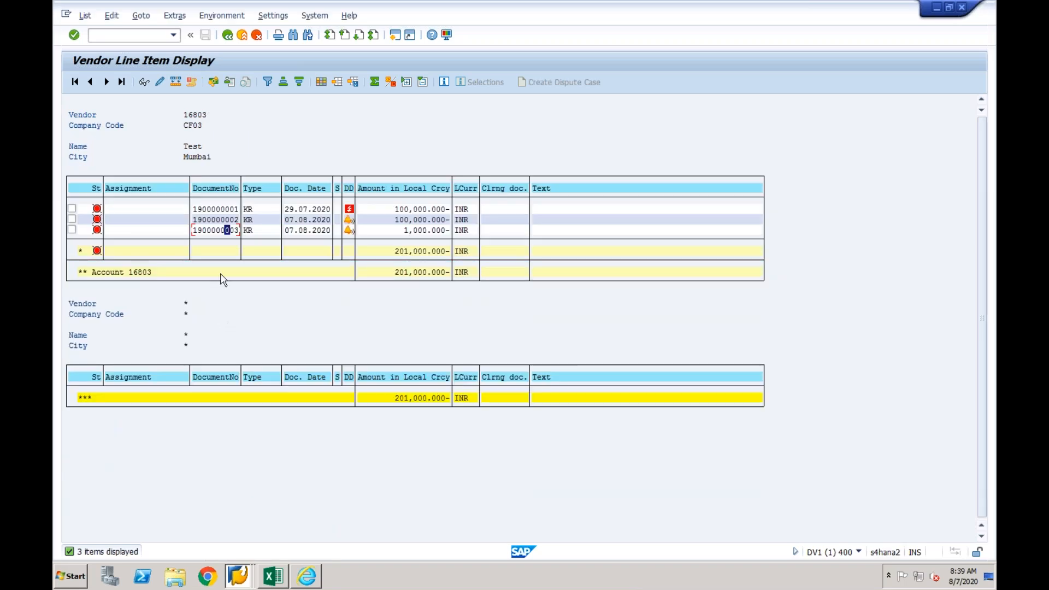
- Open the 1,000 INR invoice in CF03 and examine the reference key in its document header
{"action": "double_click", "coordinate": [220, 232]}
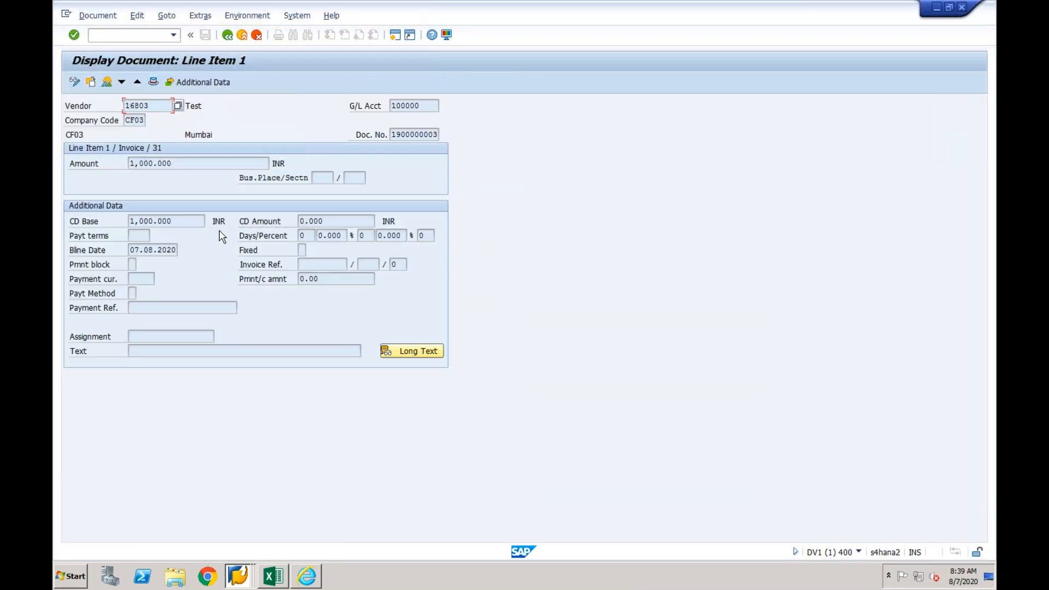
{"action": "left_click", "coordinate": [154, 82]}
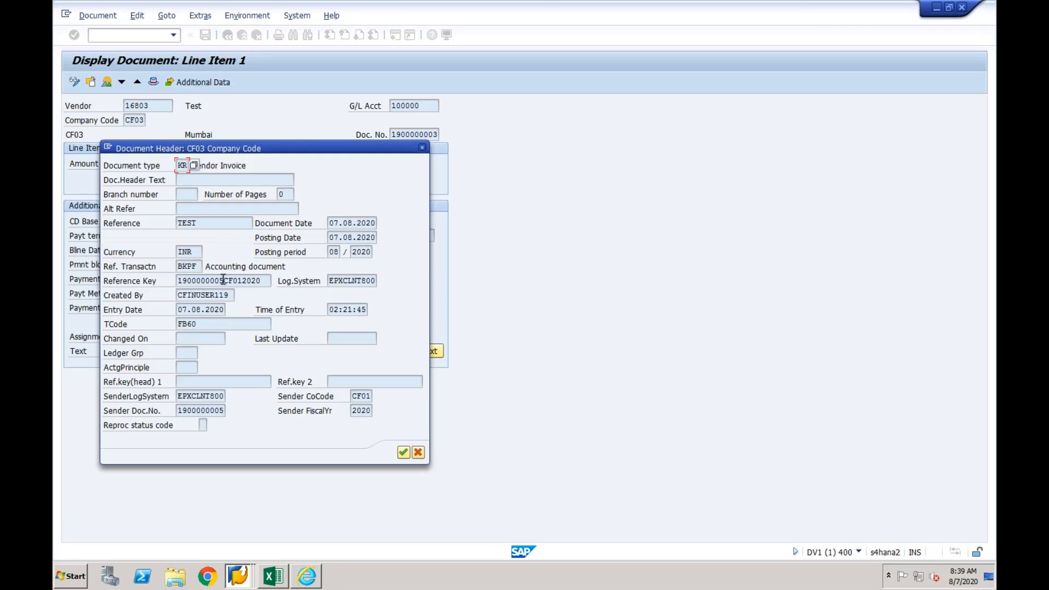
{"action": "left_click_drag", "start_coordinate": [224, 280], "coordinate": [178, 282]}
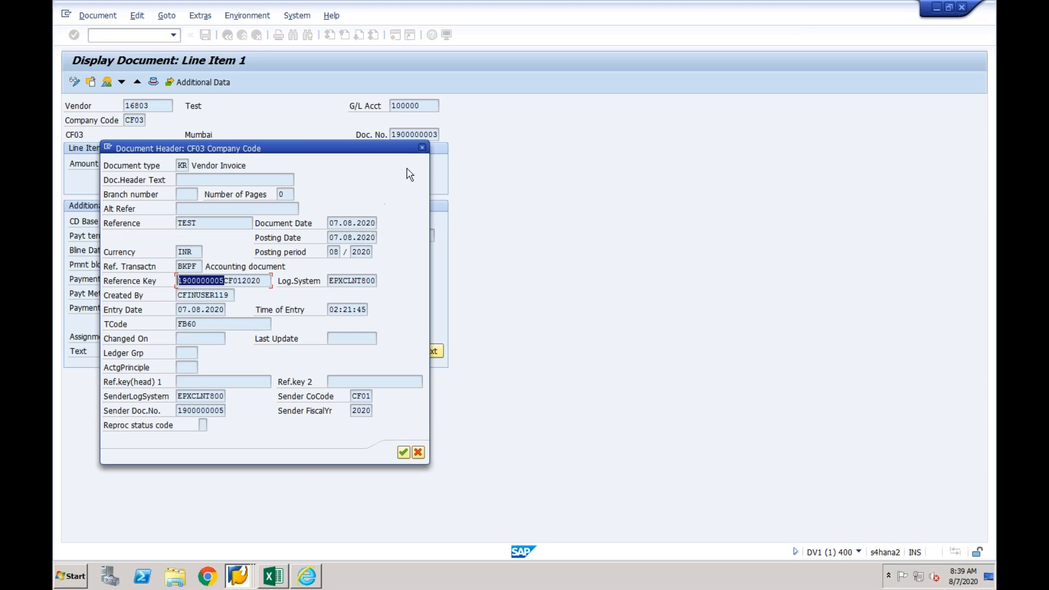
{"action": "left_click", "coordinate": [422, 148]}
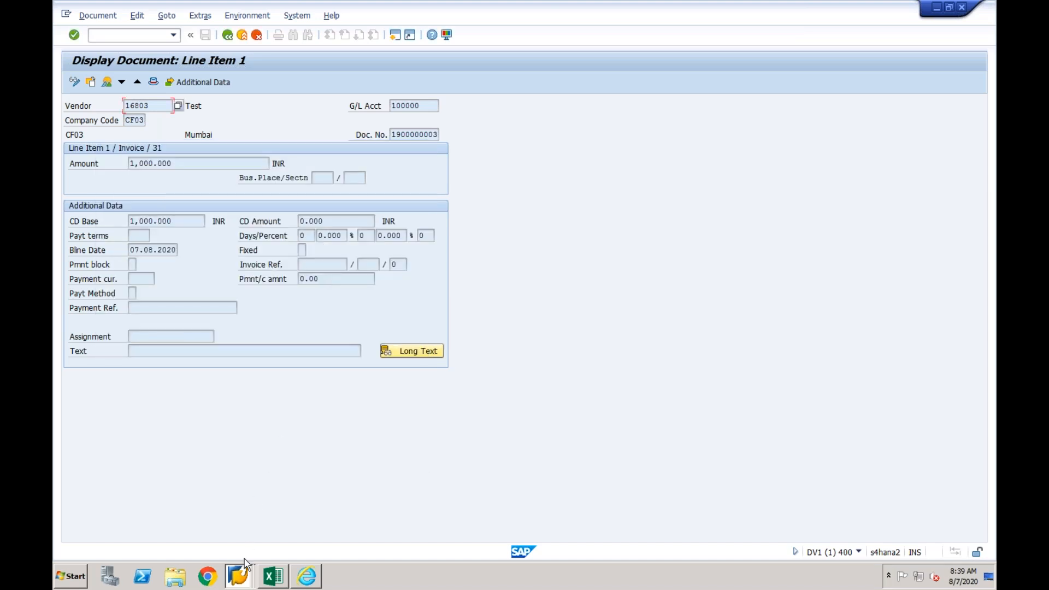
- Recheck the source system's CF01 invoice number against the central document, and return to the CF03 vendor line item list
{"action": "left_click", "coordinate": [242, 579]}
{"action": "left_click", "coordinate": [236, 494]}
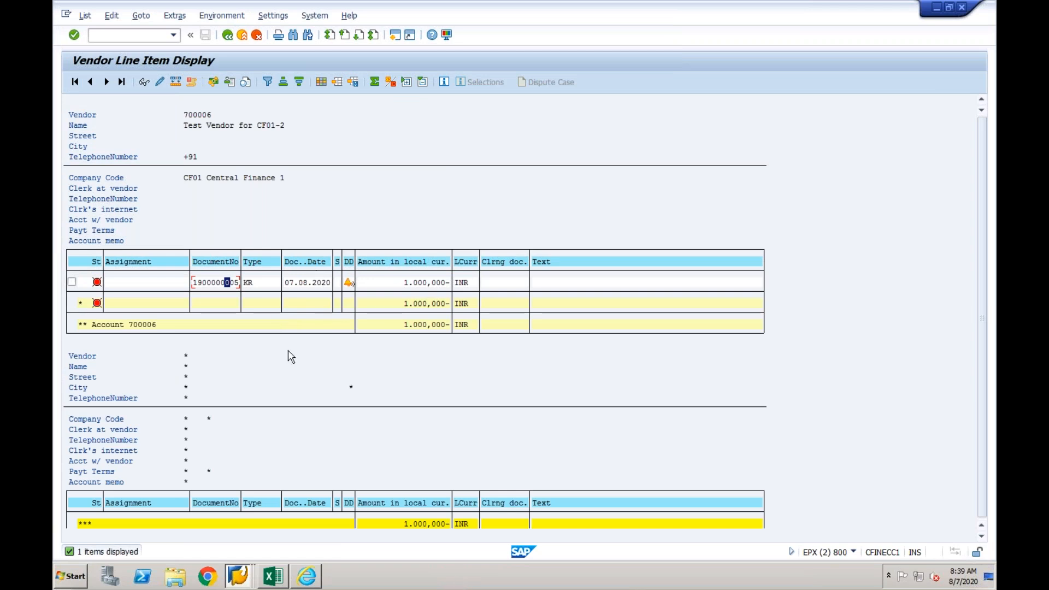
{"action": "left_click", "coordinate": [233, 582]}
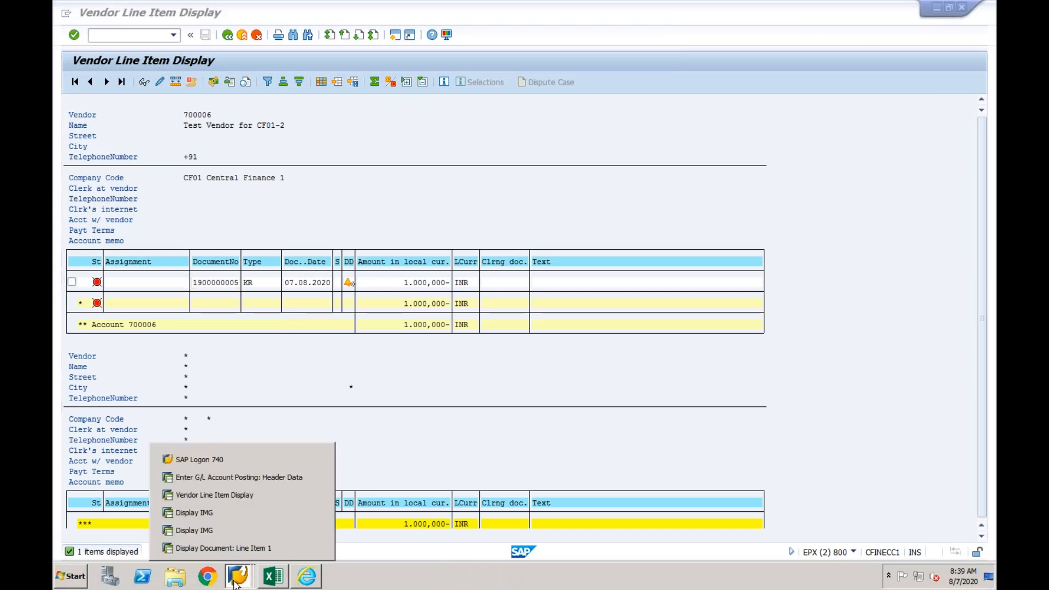
{"action": "left_click", "coordinate": [227, 548]}
{"action": "left_click", "coordinate": [228, 35]}
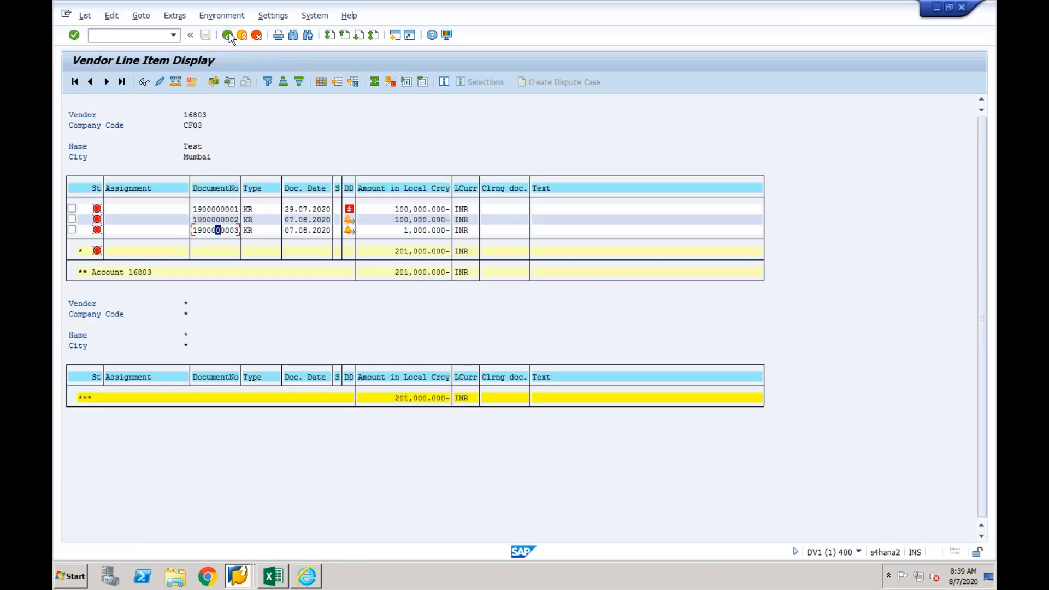
{"action": "left_click", "coordinate": [228, 230]}
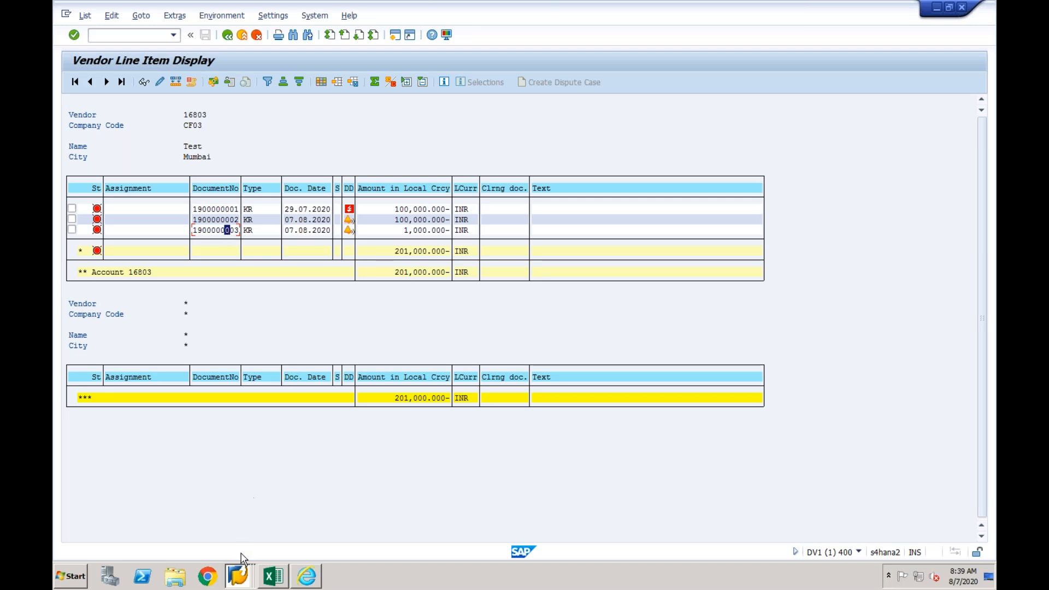
{"action": "mouse_move", "coordinate": [241, 573]}
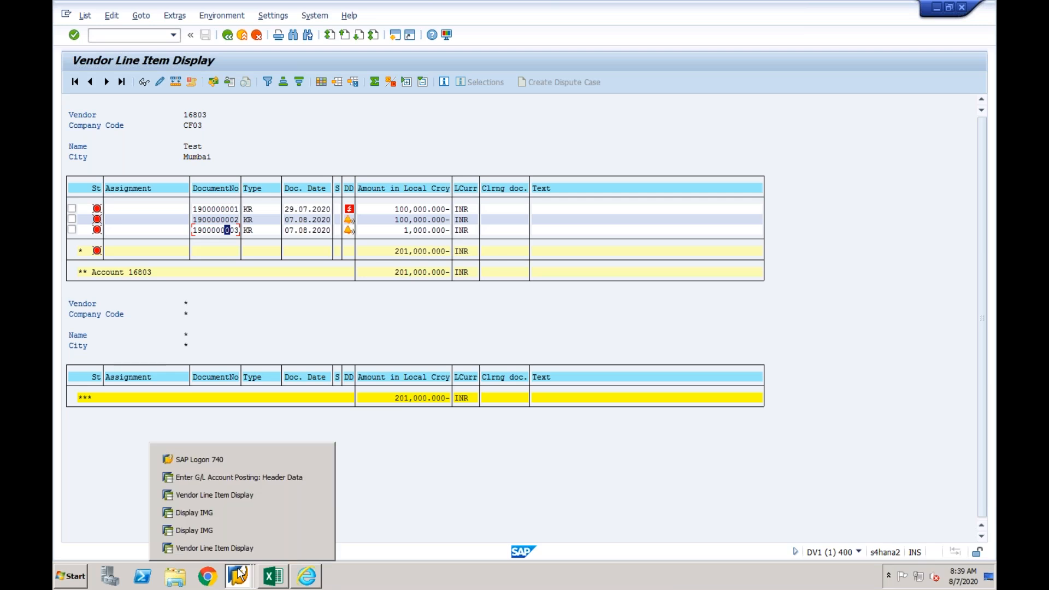
{"action": "left_click", "coordinate": [218, 232]}
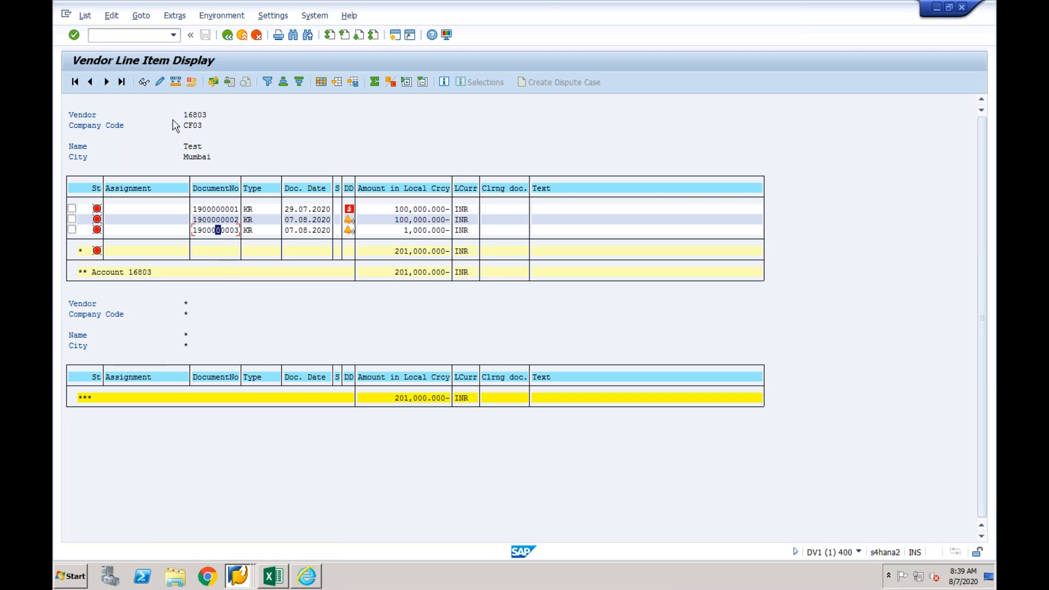
{"action": "left_click", "coordinate": [145, 41]}
{"action": "type", "text": "/nf-53"}
{"action": "key", "text": "Return"}
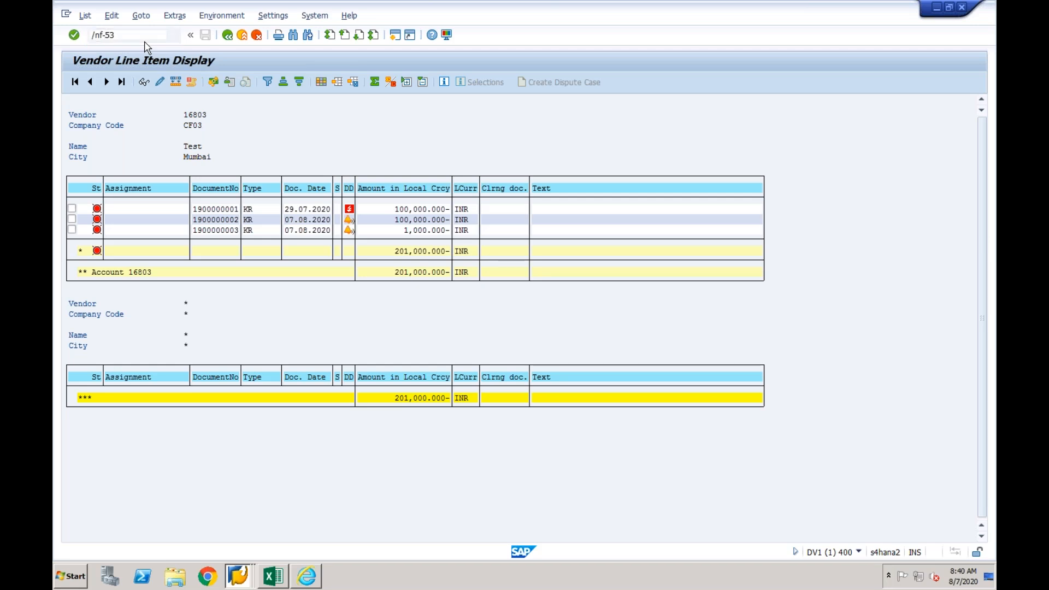
{"action": "type", "text": "07082020"}
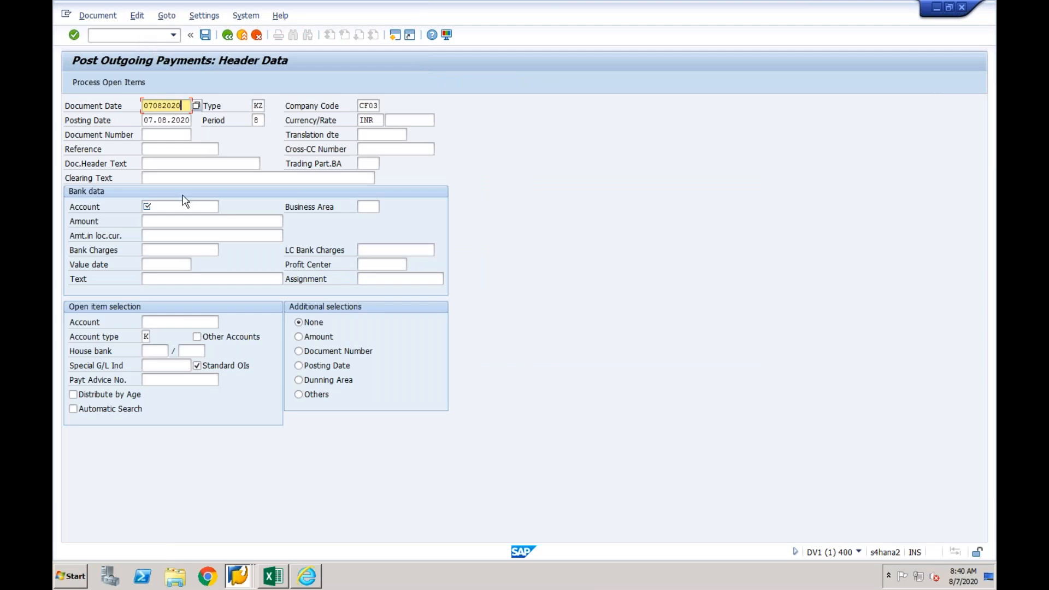
{"action": "left_click", "coordinate": [174, 211]}
{"action": "key", "text": "BackSpace"}
{"action": "left_click", "coordinate": [159, 222]}
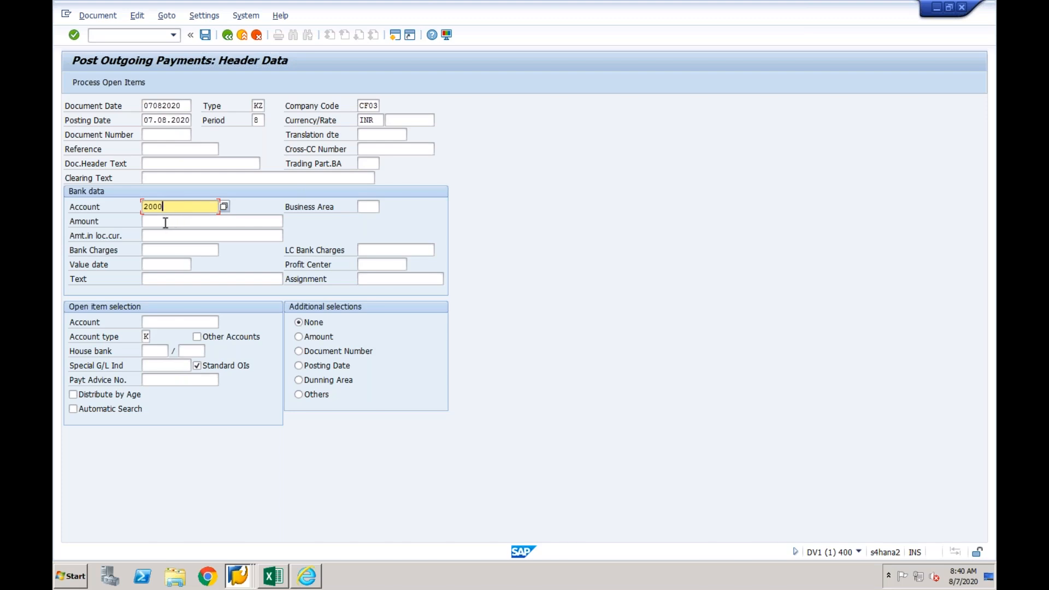
{"action": "left_click", "coordinate": [165, 223]}
{"action": "type", "text": "1000"}
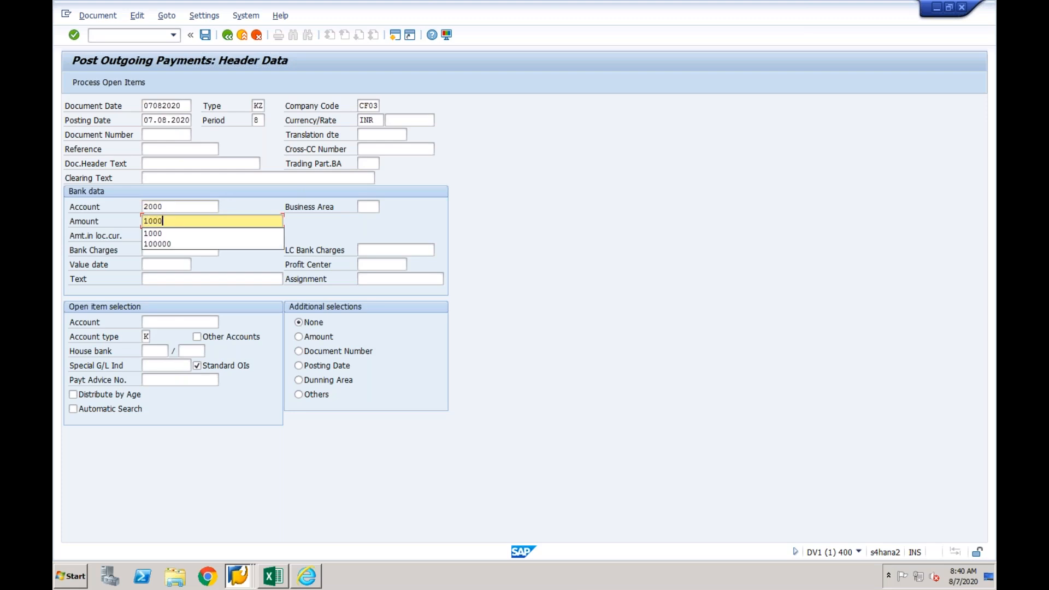
{"action": "left_click", "coordinate": [149, 265]}
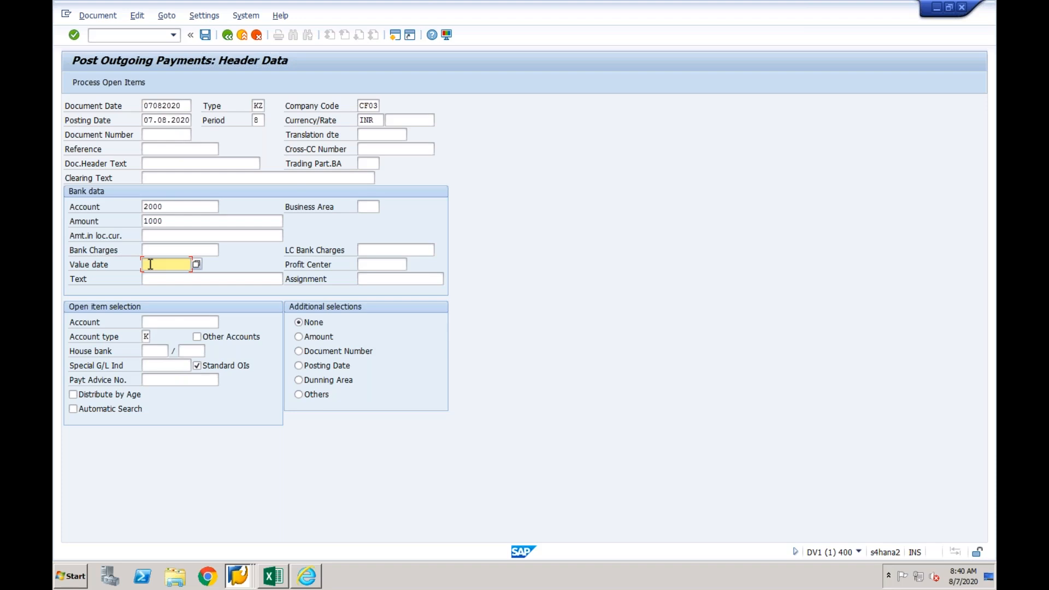
{"action": "left_click", "coordinate": [160, 322]}
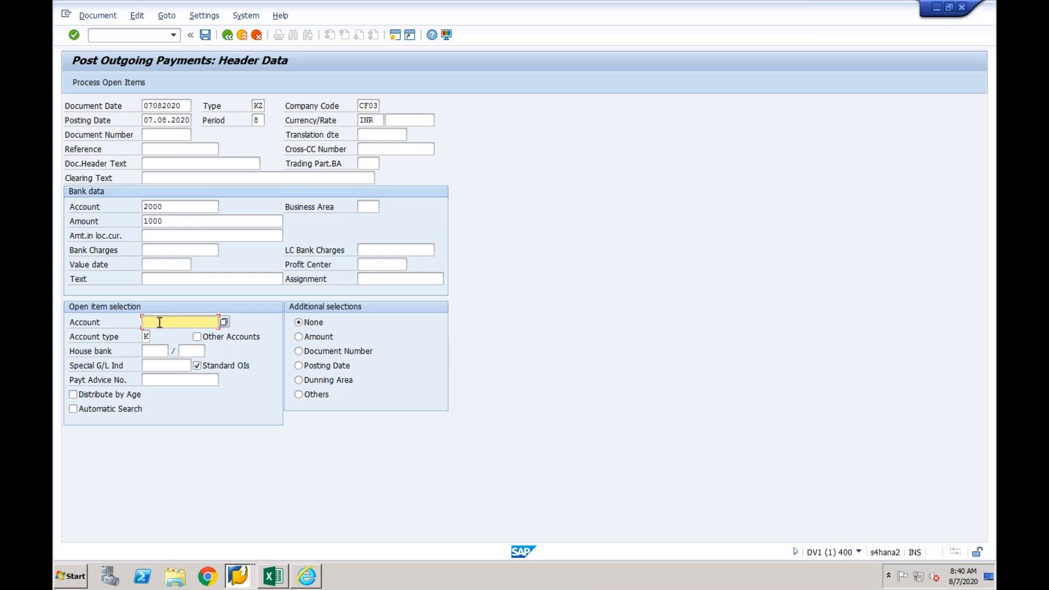
{"action": "type", "text": "700"}
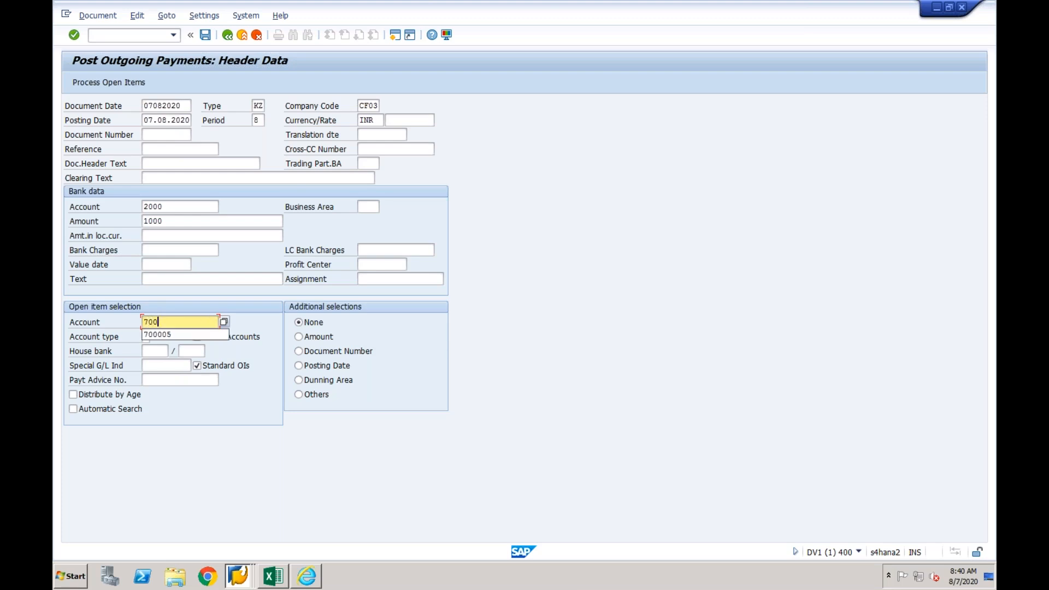
{"action": "left_click", "coordinate": [174, 335]}
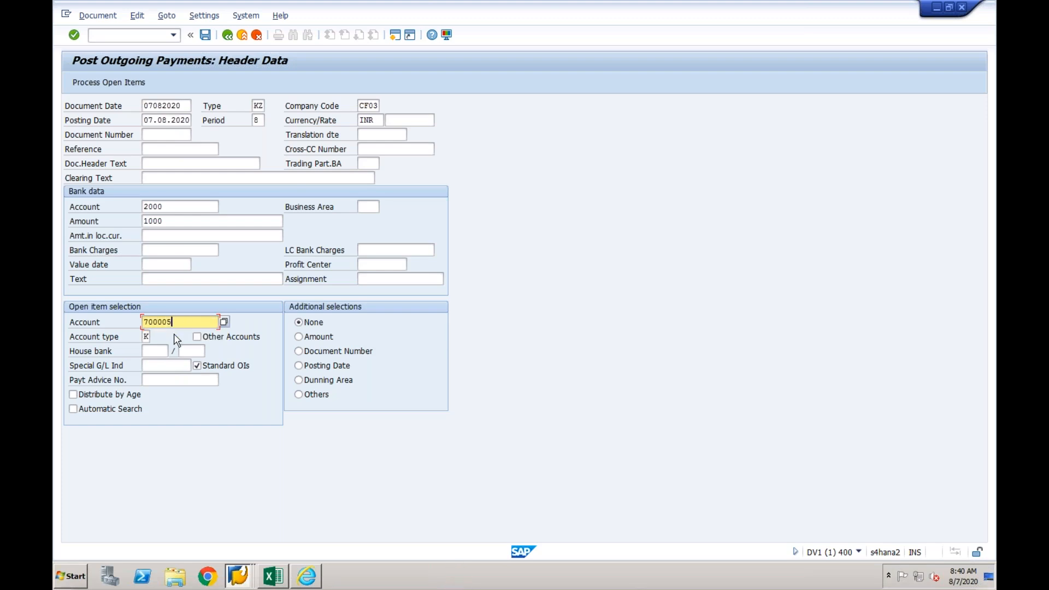
{"action": "key", "text": "BackSpace"}
{"action": "type", "text": "6"}
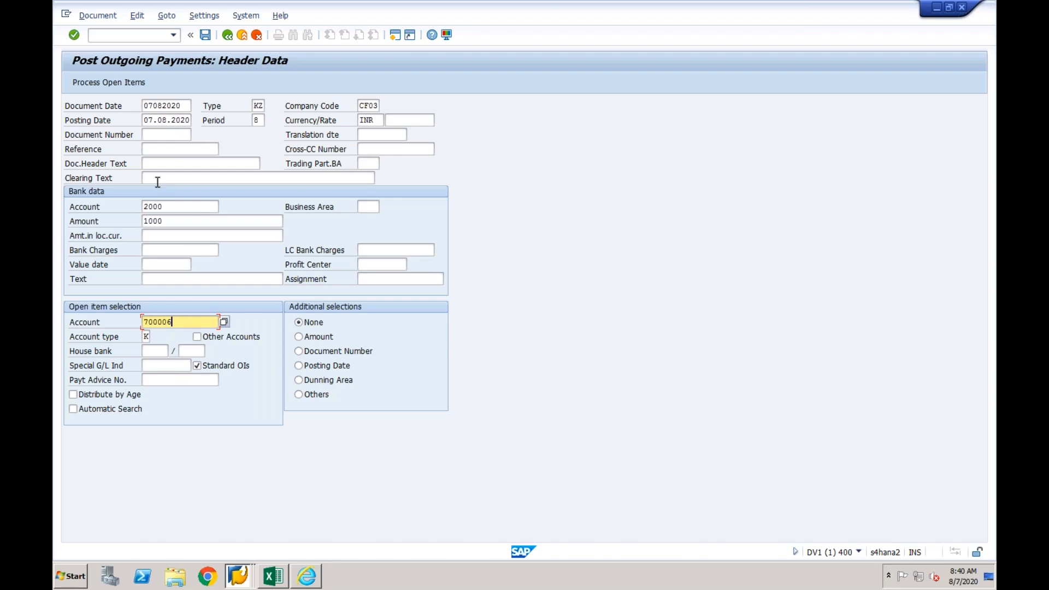
{"action": "left_click", "coordinate": [111, 83]}
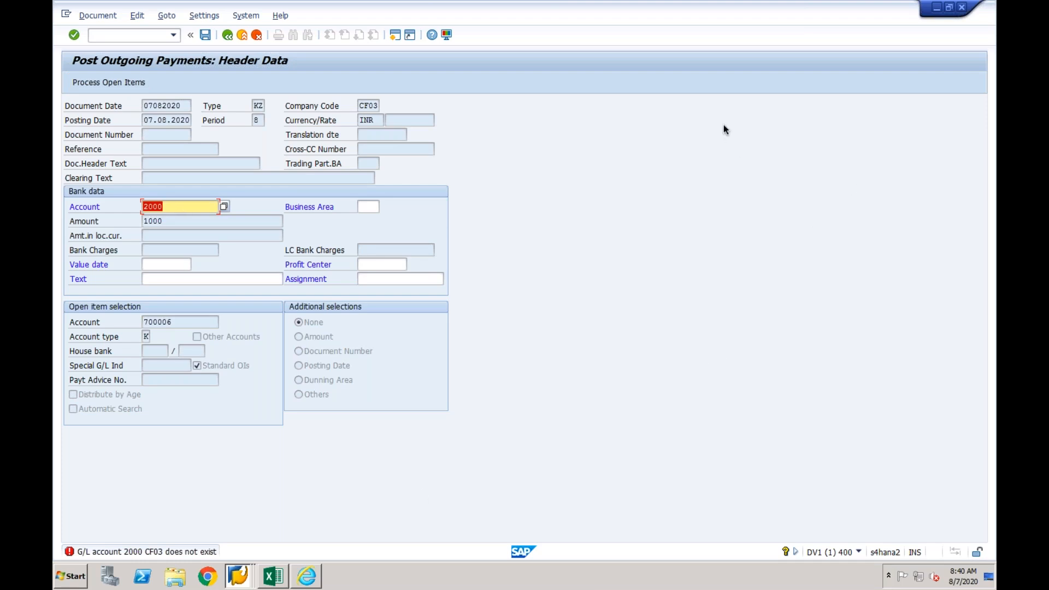
{"action": "left_click", "coordinate": [243, 34]}
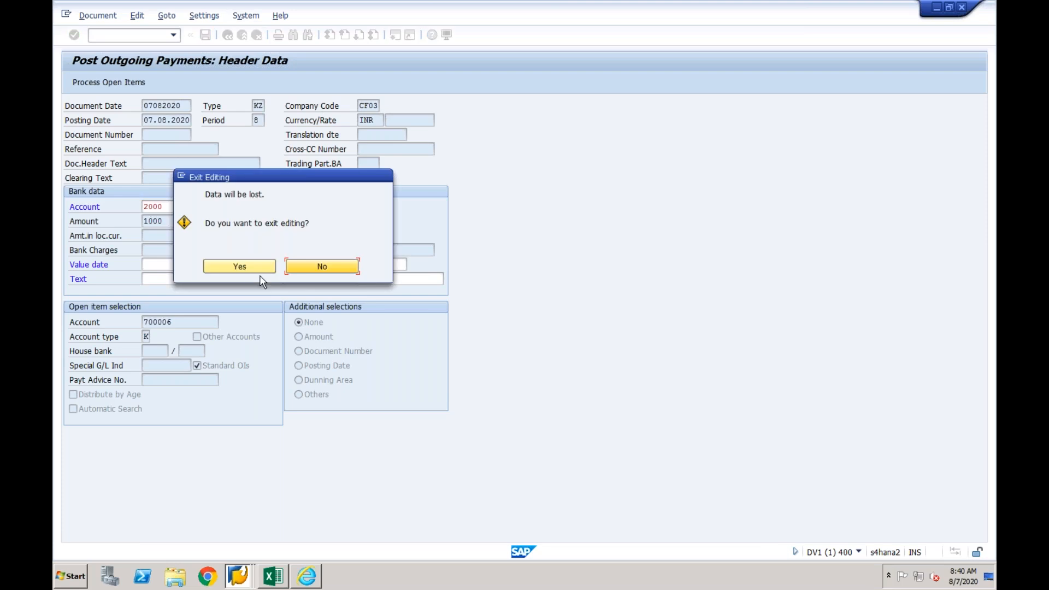
{"action": "left_click", "coordinate": [266, 267]}
- Switch to the Display IMG session of system EPX and start transaction F-53 for posting outgoing payments
{"action": "left_click", "coordinate": [234, 577]}
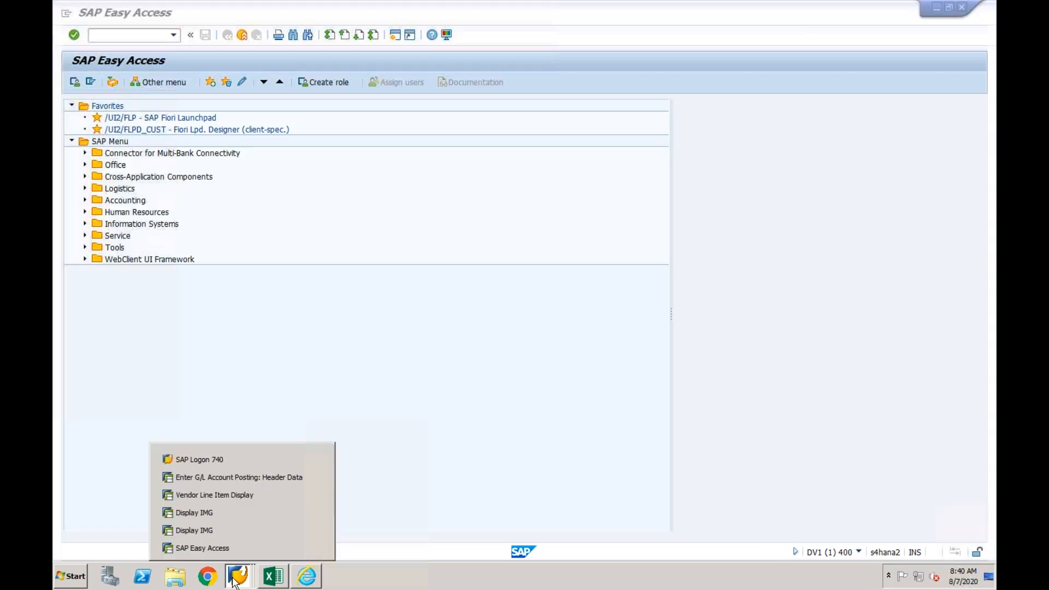
{"action": "left_click", "coordinate": [226, 516]}
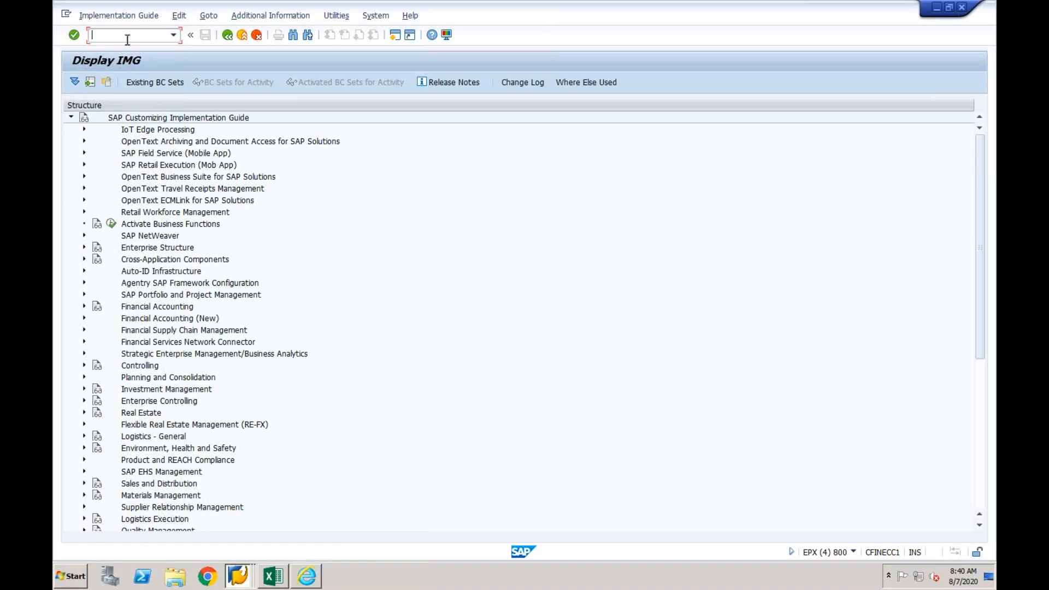
{"action": "type", "text": "/nf-53"}
{"action": "key", "text": "Return"}
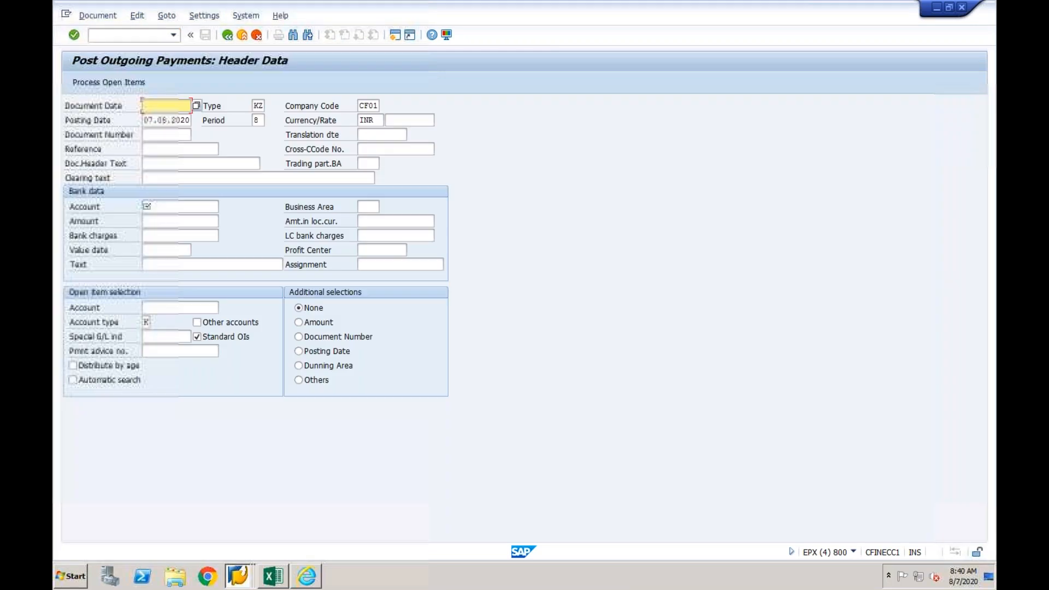
- Set the payment's document date to 07082020 and enter the bank G/L account with an amount of 1000
{"action": "type", "text": "07082020"}
{"action": "key", "text": "Tab"}
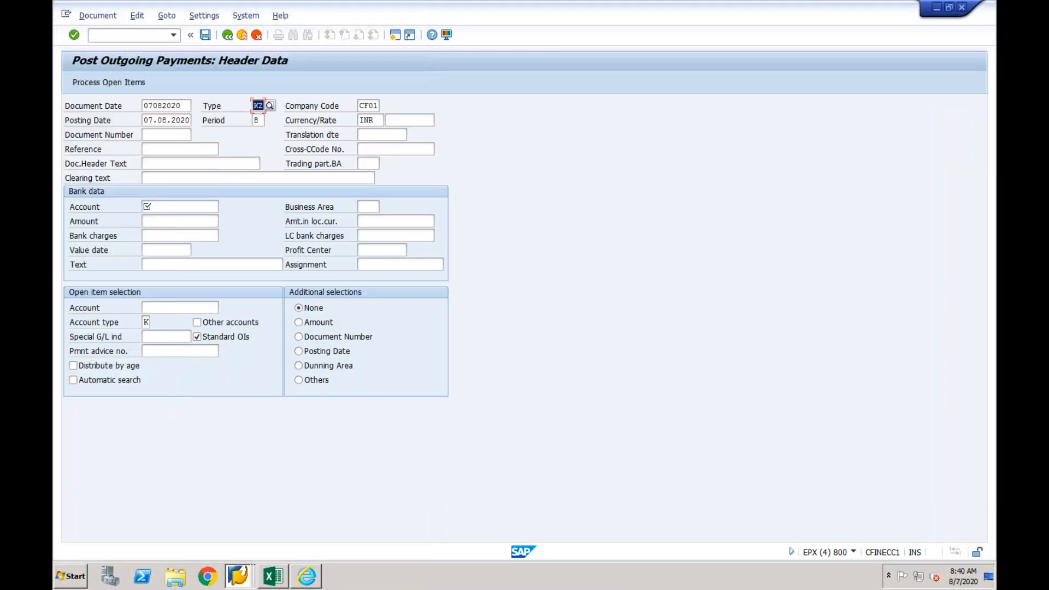
{"action": "left_click", "coordinate": [182, 204]}
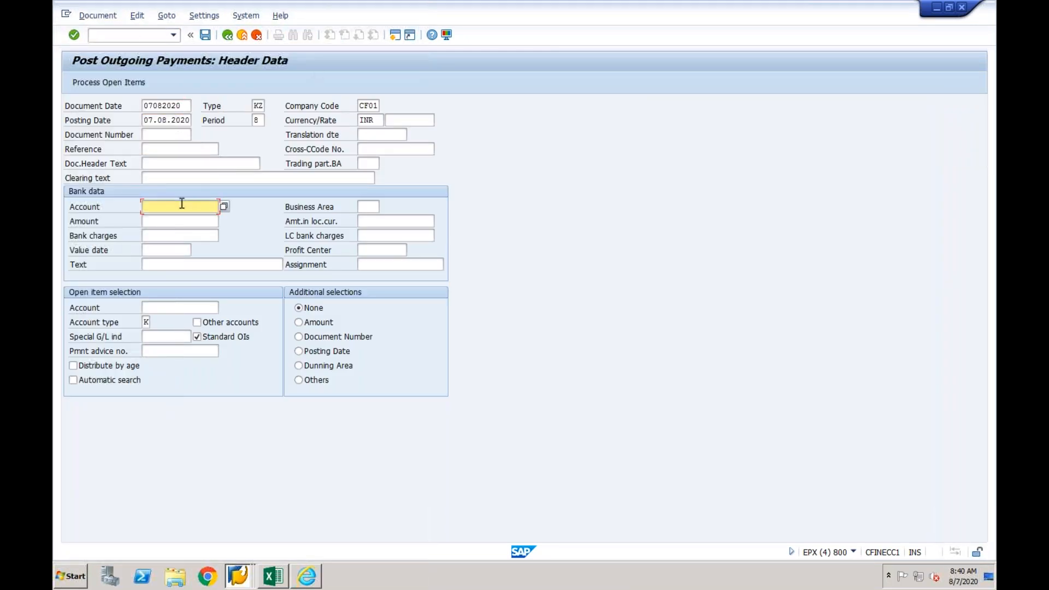
{"action": "left_click", "coordinate": [180, 218]}
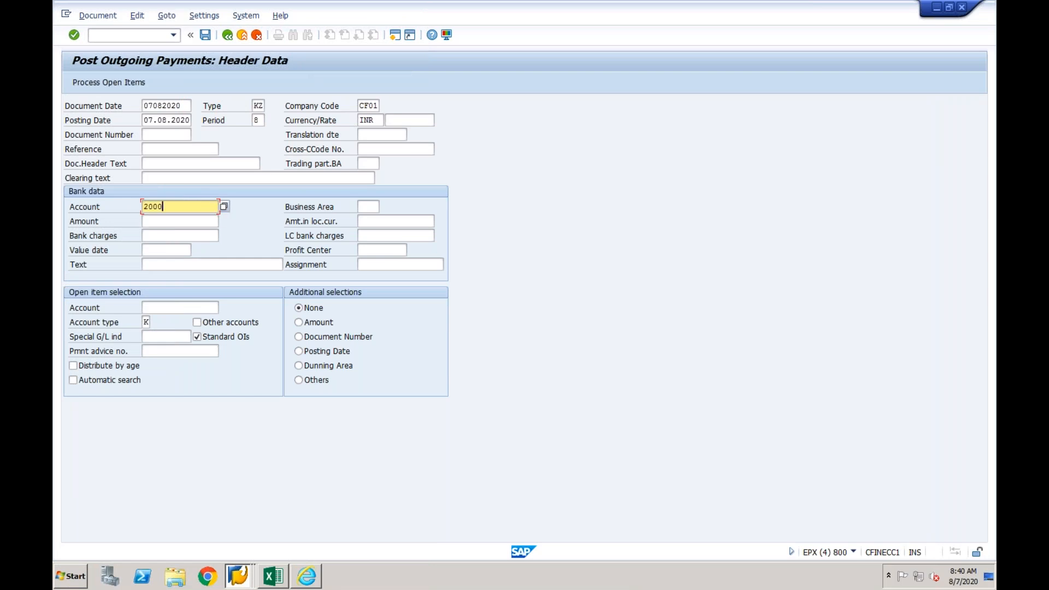
{"action": "left_click", "coordinate": [165, 223]}
{"action": "left_click", "coordinate": [174, 230]}
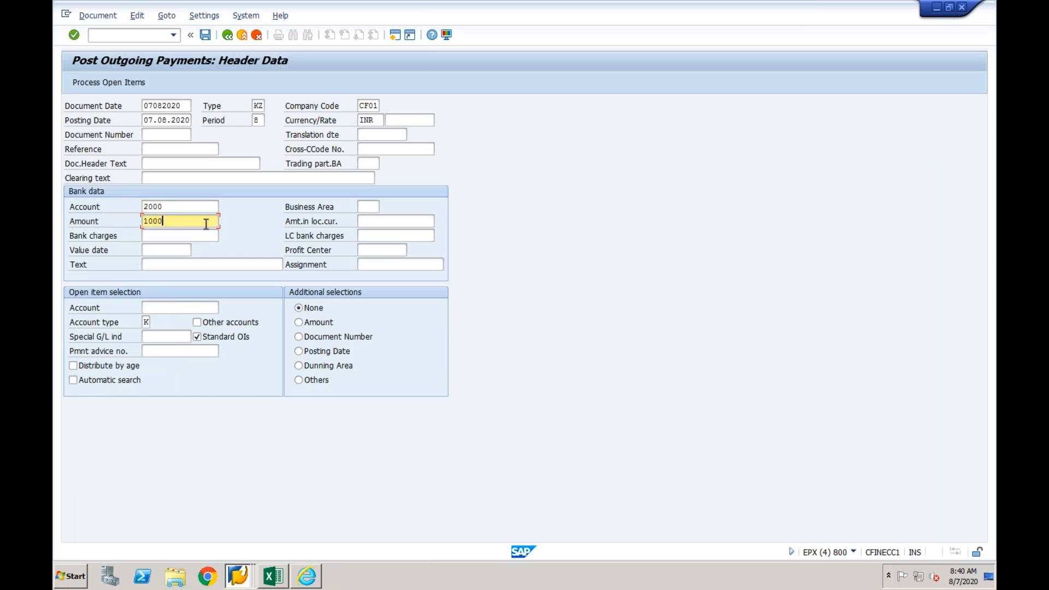
- Load the vendor account's open items for company code CF01 and post the outgoing payment against the invoice
{"action": "left_click", "coordinate": [173, 304]}
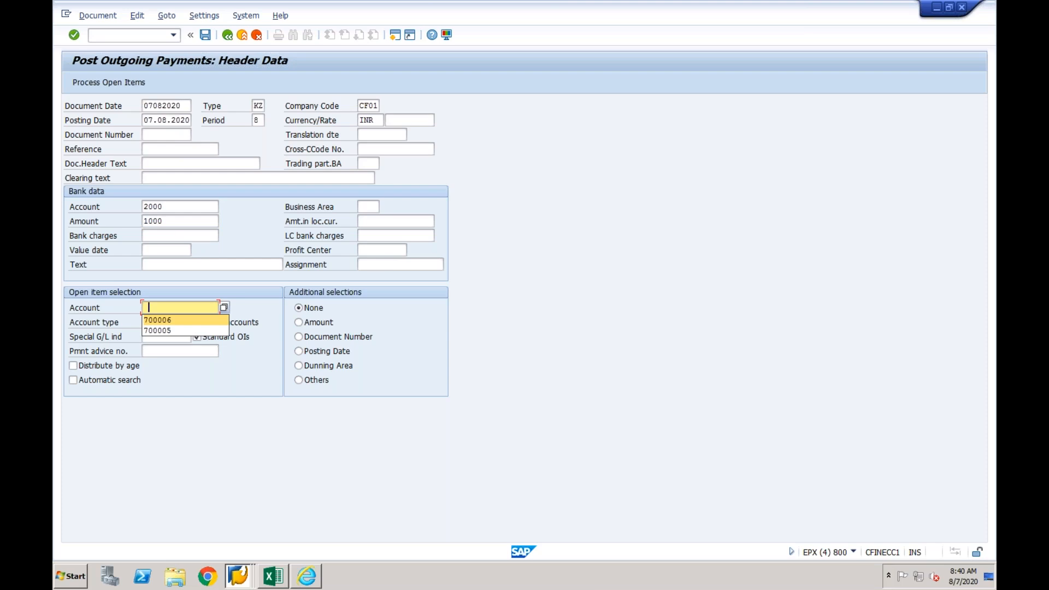
{"action": "left_click", "coordinate": [158, 319]}
{"action": "left_click", "coordinate": [109, 82]}
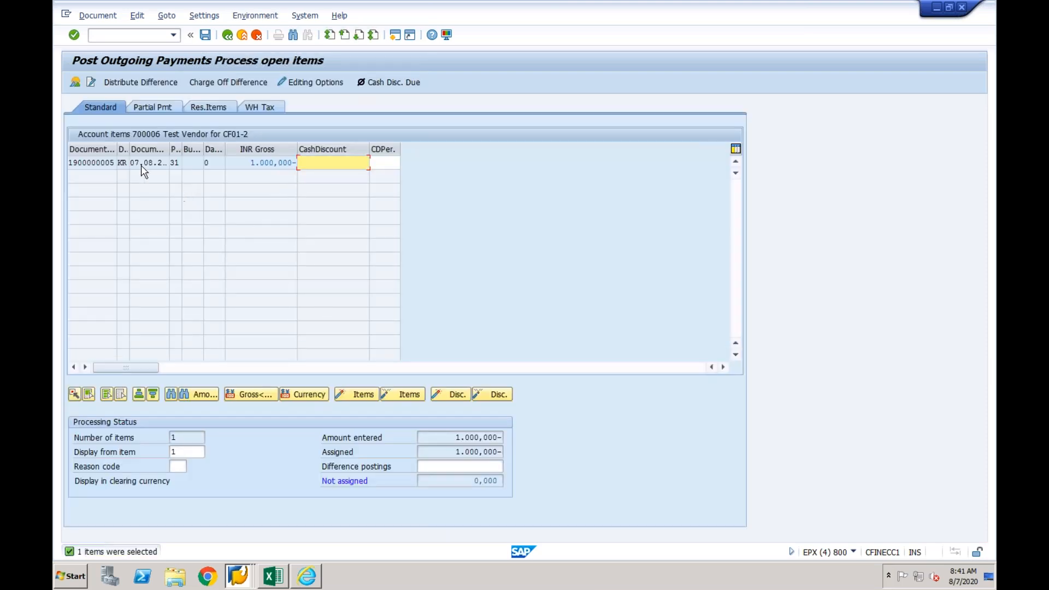
{"action": "left_click", "coordinate": [115, 164]}
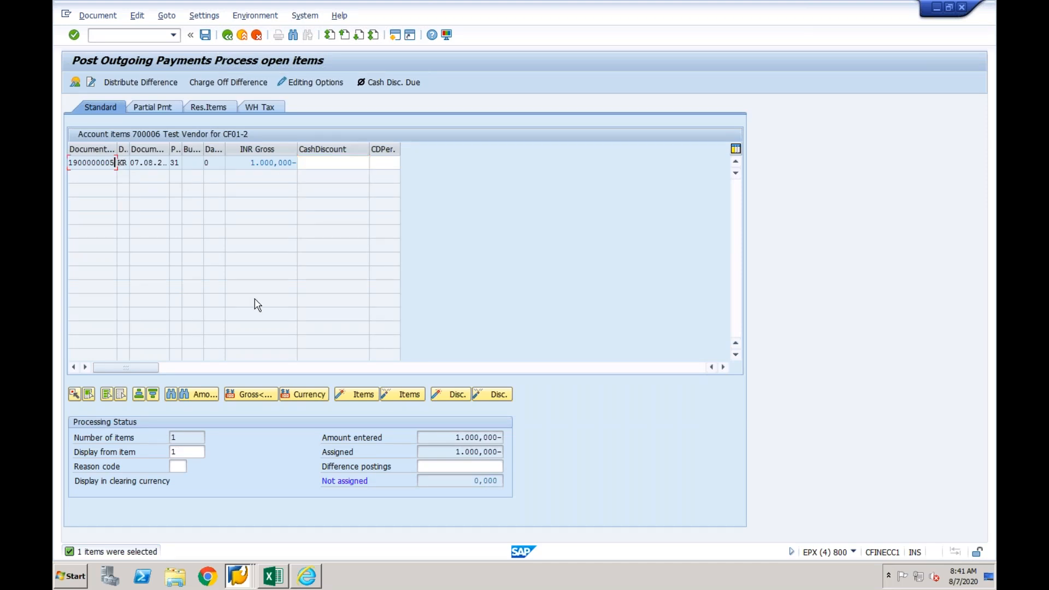
{"action": "left_click", "coordinate": [206, 38]}
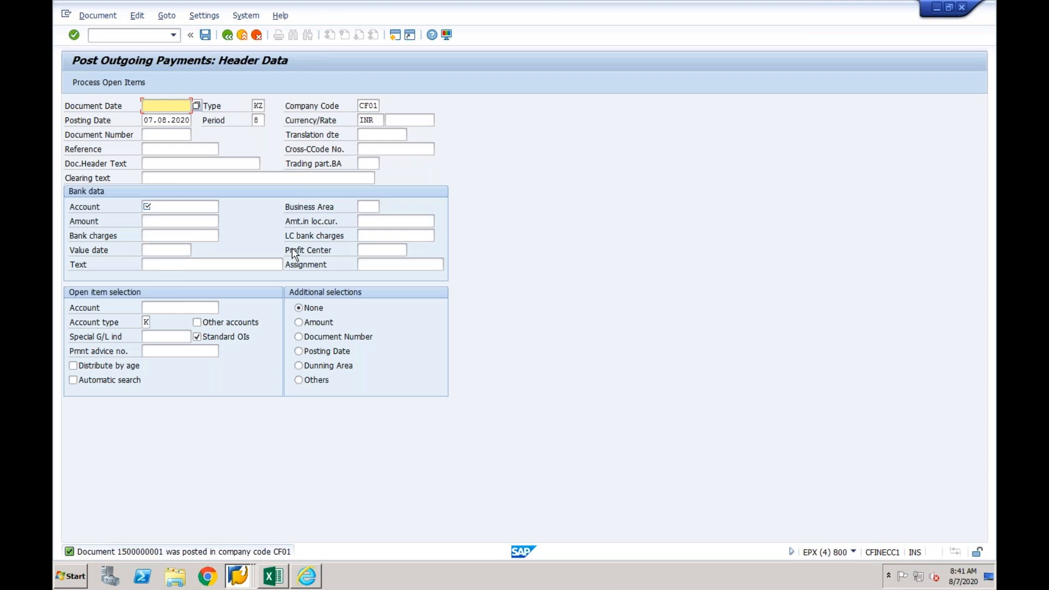
- Start transaction fbl1n and run the open item display for the paid vendor in company code CF01
{"action": "left_click", "coordinate": [123, 36]}
{"action": "left_click", "coordinate": [173, 34]}
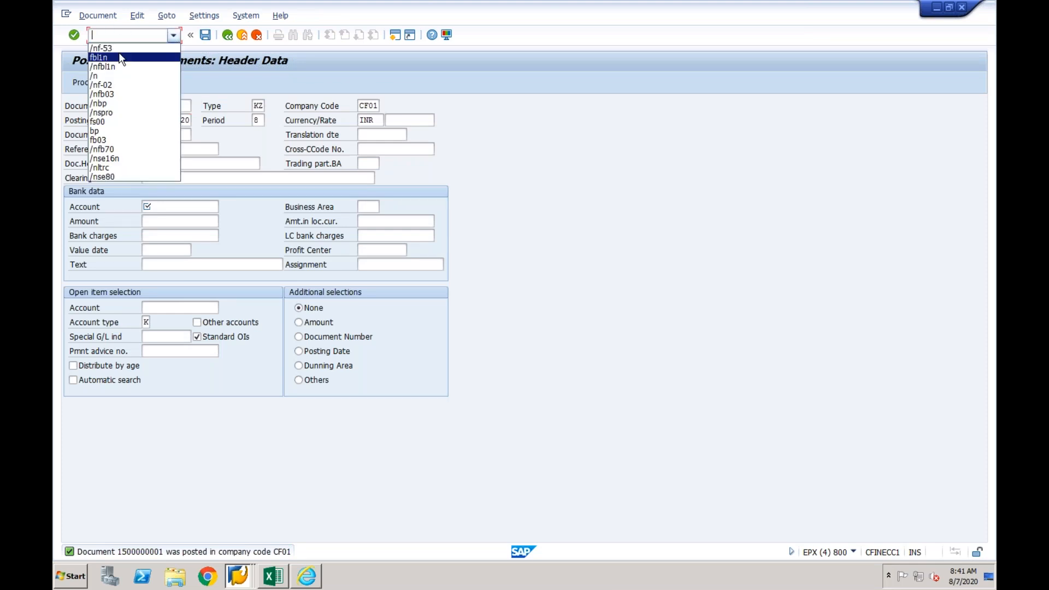
{"action": "left_click", "coordinate": [121, 58]}
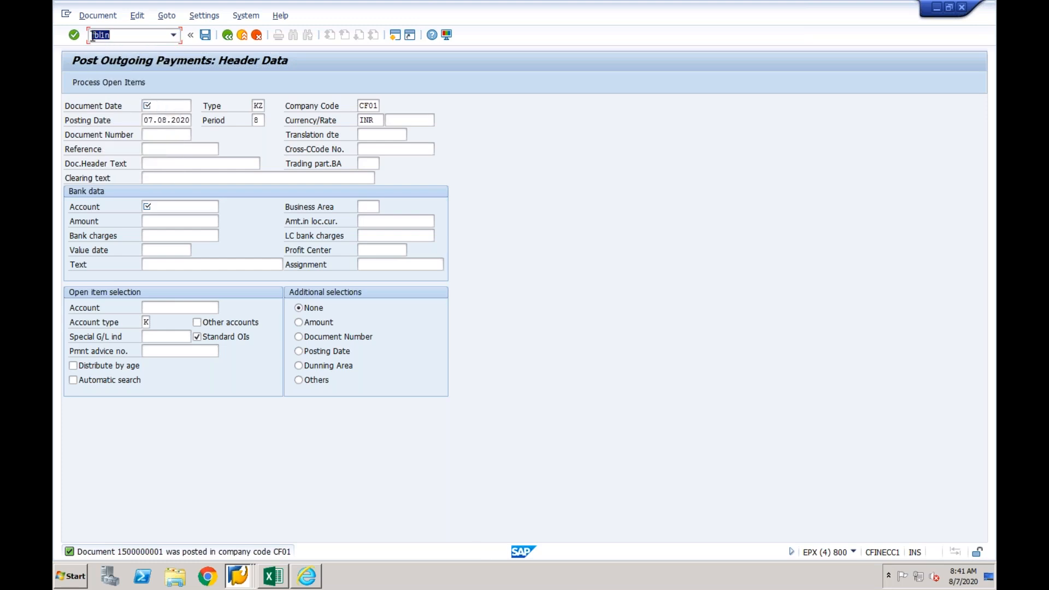
{"action": "key", "text": "Return"}
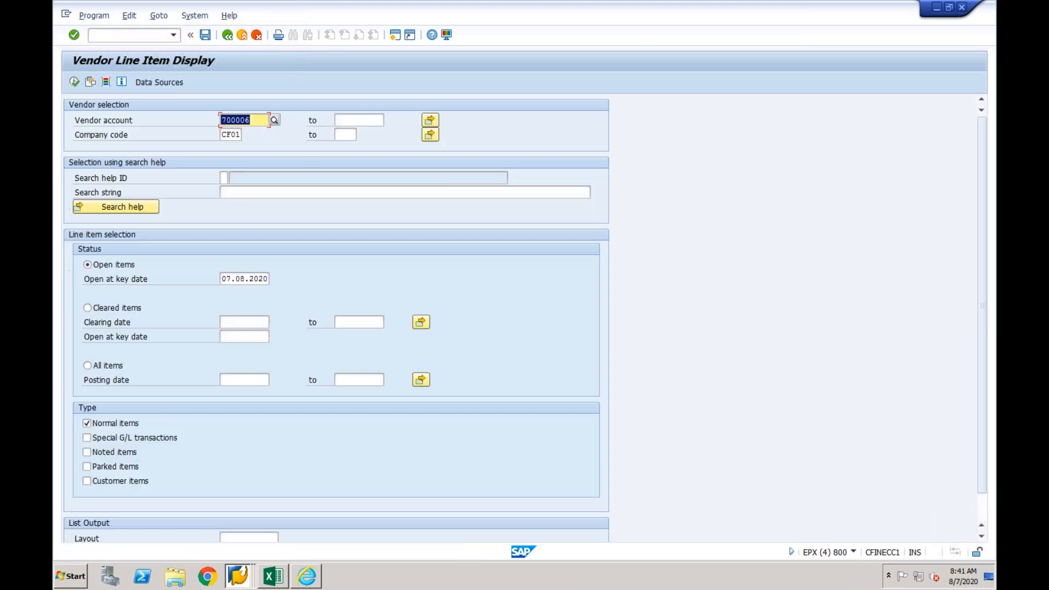
{"action": "left_click", "coordinate": [74, 82]}
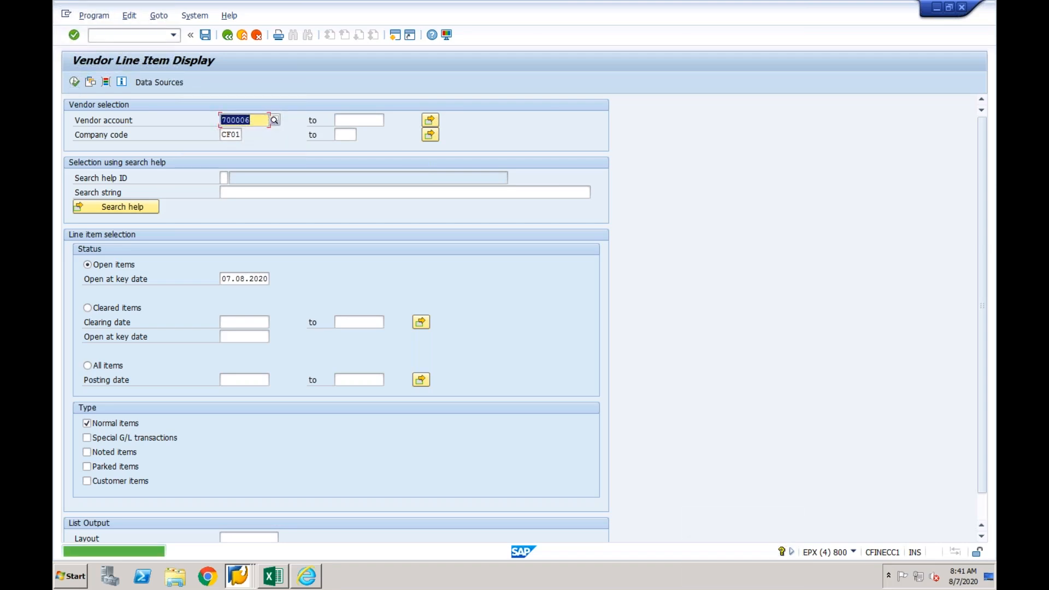
- List all items of the vendor and examine the invoice and payment documents with their clearing entries
{"action": "left_click", "coordinate": [96, 366]}
{"action": "left_click", "coordinate": [75, 82]}
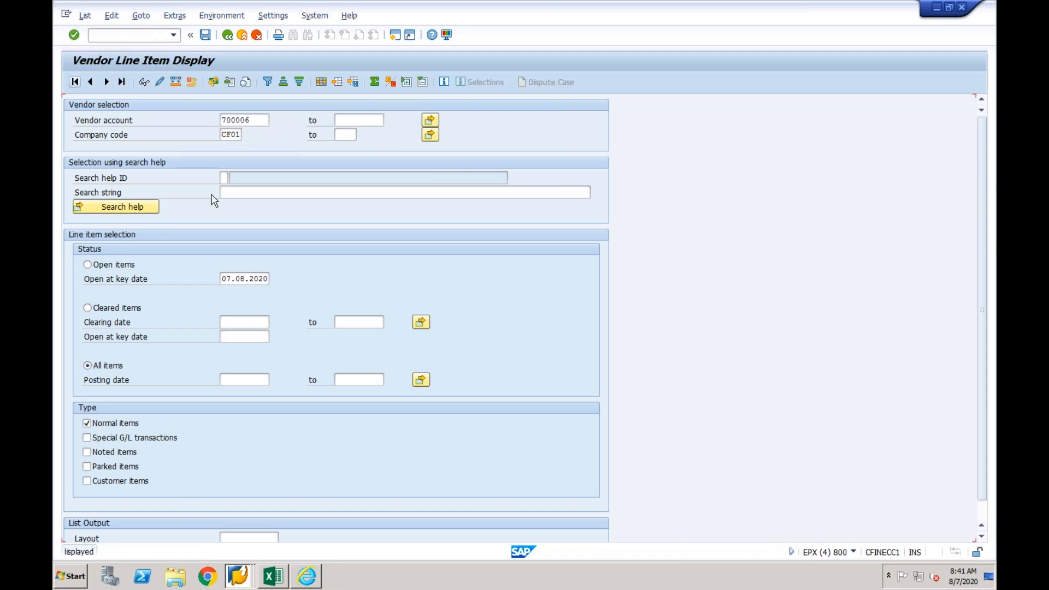
{"action": "left_click", "coordinate": [231, 293]}
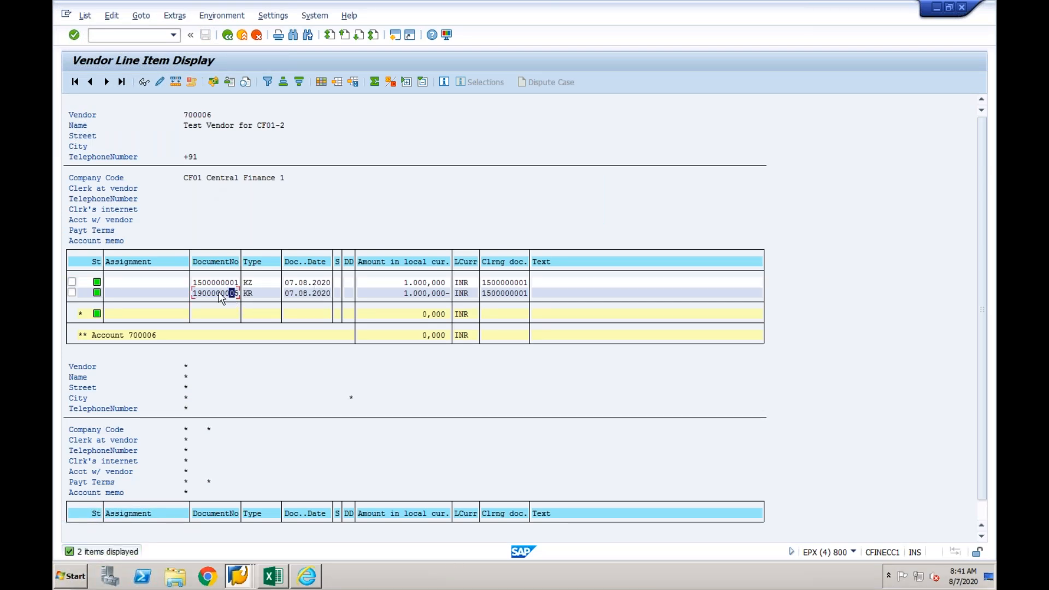
{"action": "key", "text": "Up"}
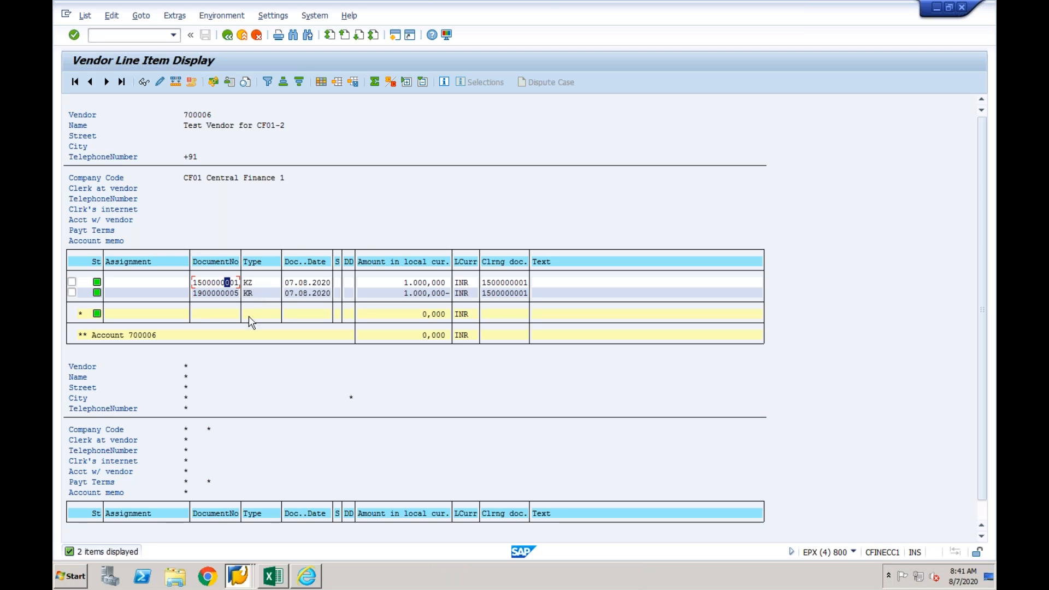
- Switch to the SAP Easy Access session of system DV1 and display the vendor's open items in company code CF03 with /nfbl1n
{"action": "left_click", "coordinate": [242, 575]}
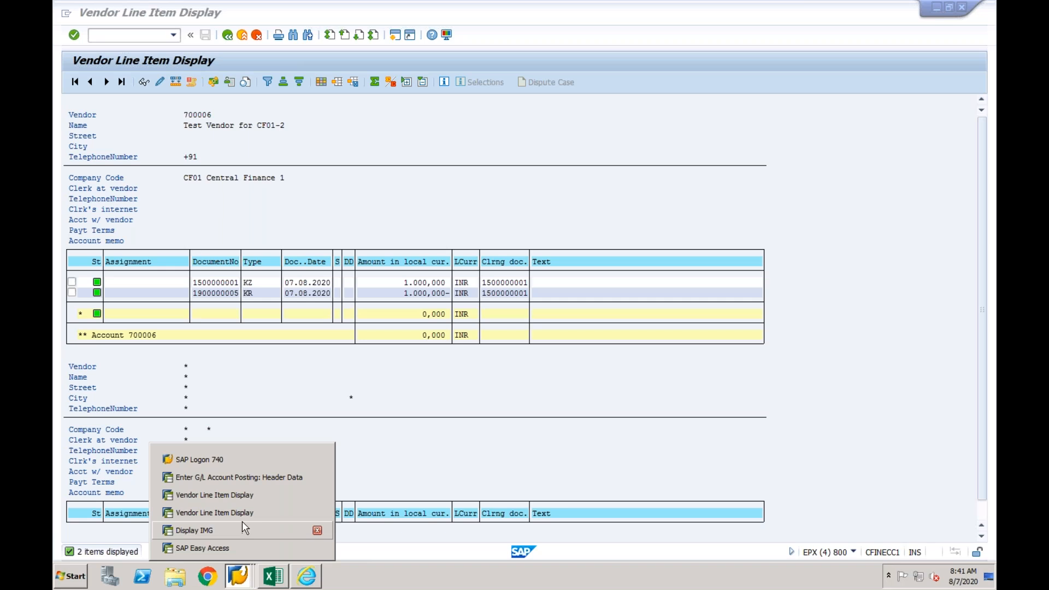
{"action": "left_click", "coordinate": [235, 549]}
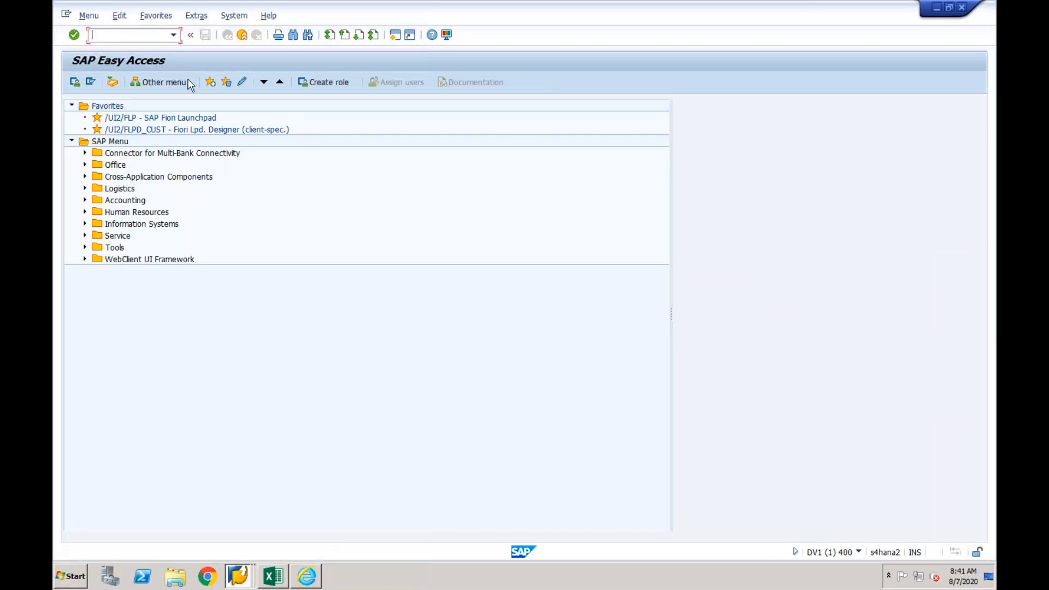
{"action": "left_click", "coordinate": [173, 36]}
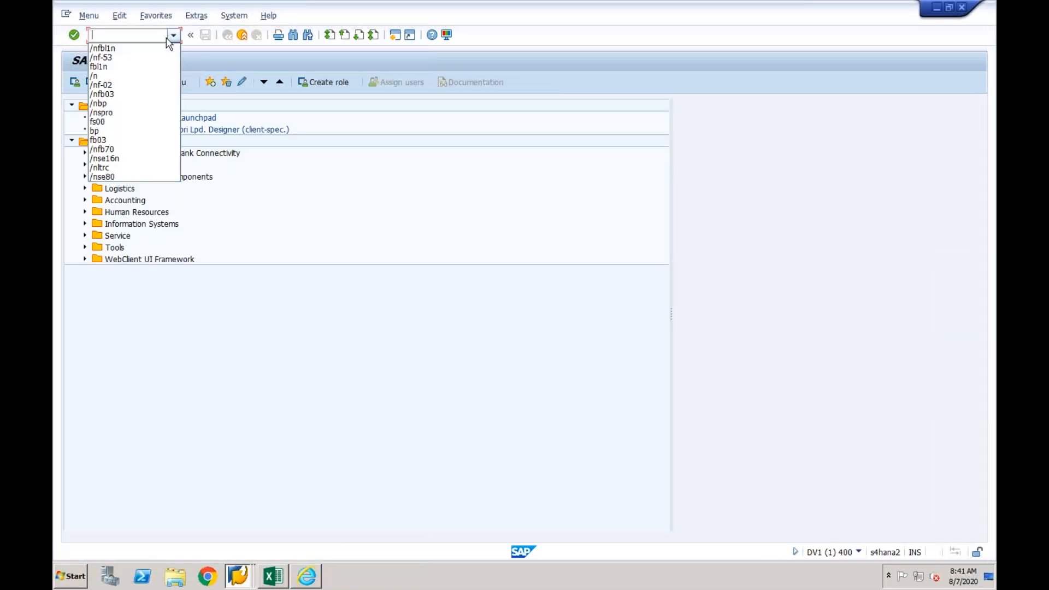
{"action": "left_click", "coordinate": [123, 53]}
{"action": "key", "text": "Return"}
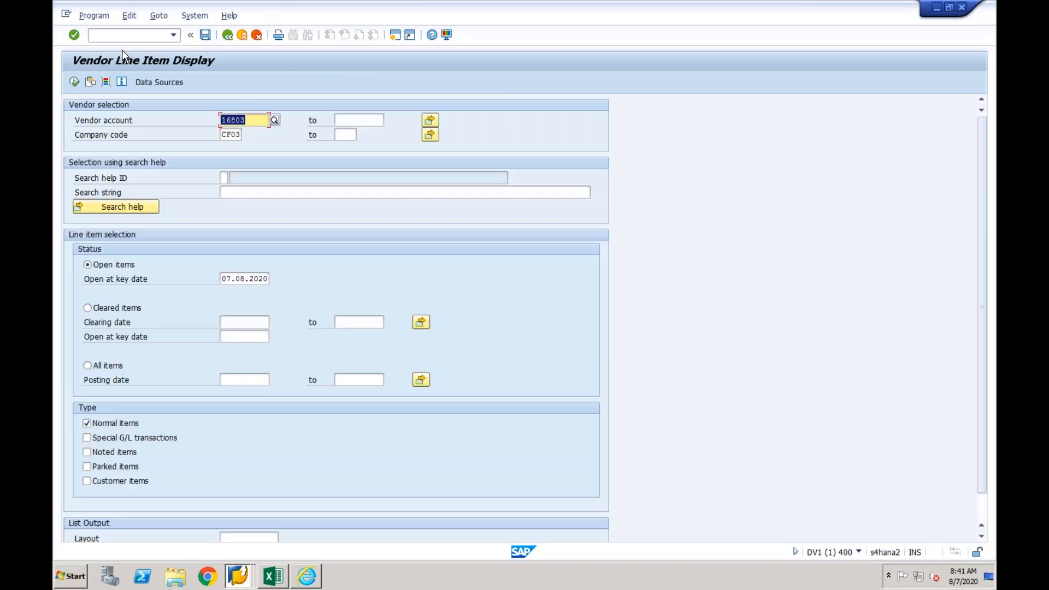
{"action": "left_click", "coordinate": [74, 82]}
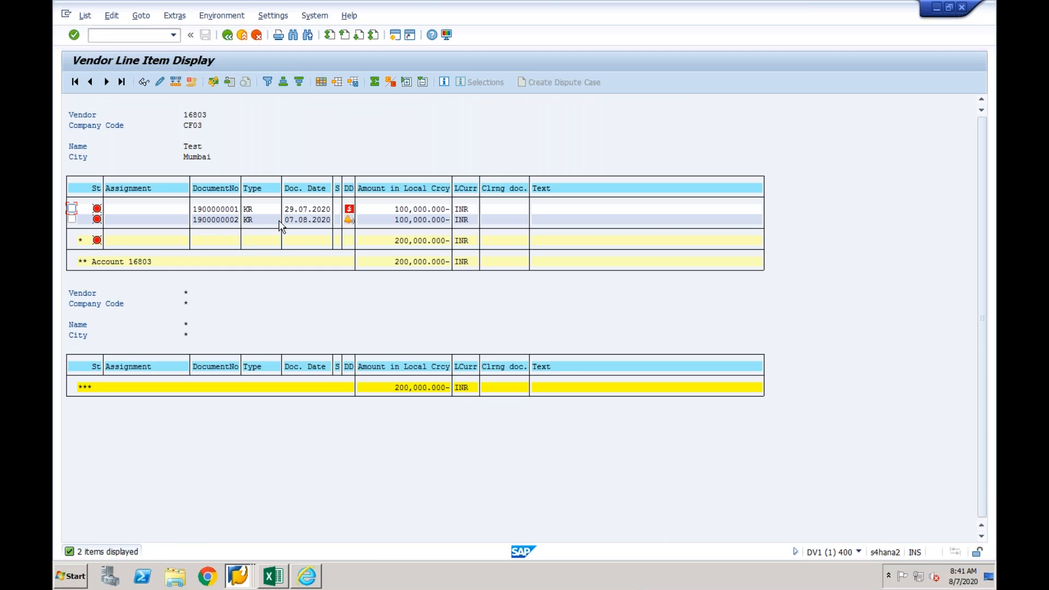
- List all items of the vendor in company code CF03 and examine the payment and invoice documents with their clearing entries
{"action": "left_click", "coordinate": [227, 35]}
{"action": "left_click", "coordinate": [108, 372]}
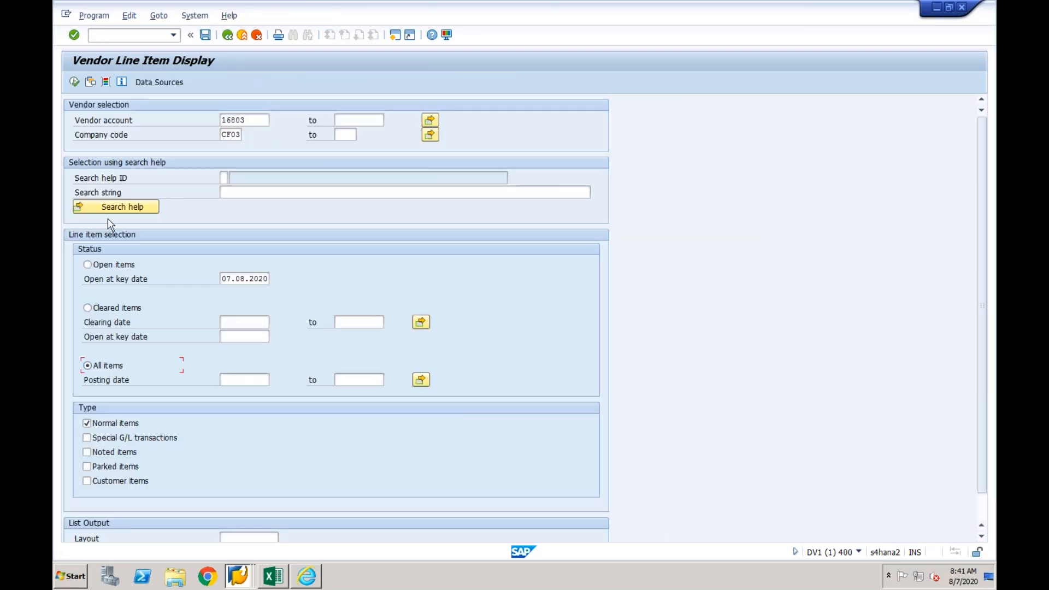
{"action": "left_click", "coordinate": [74, 82]}
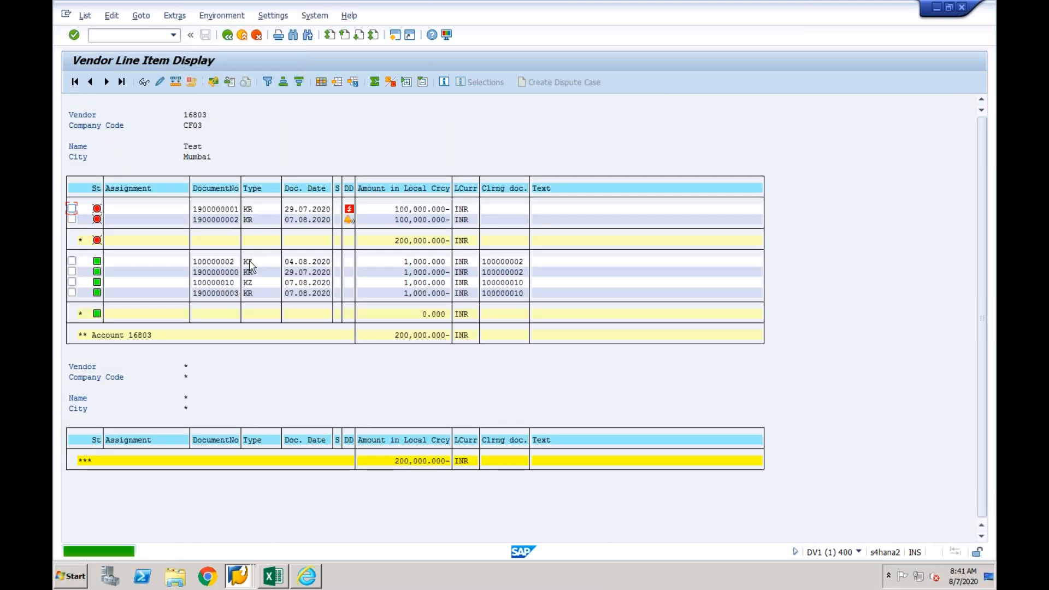
{"action": "left_click", "coordinate": [230, 293]}
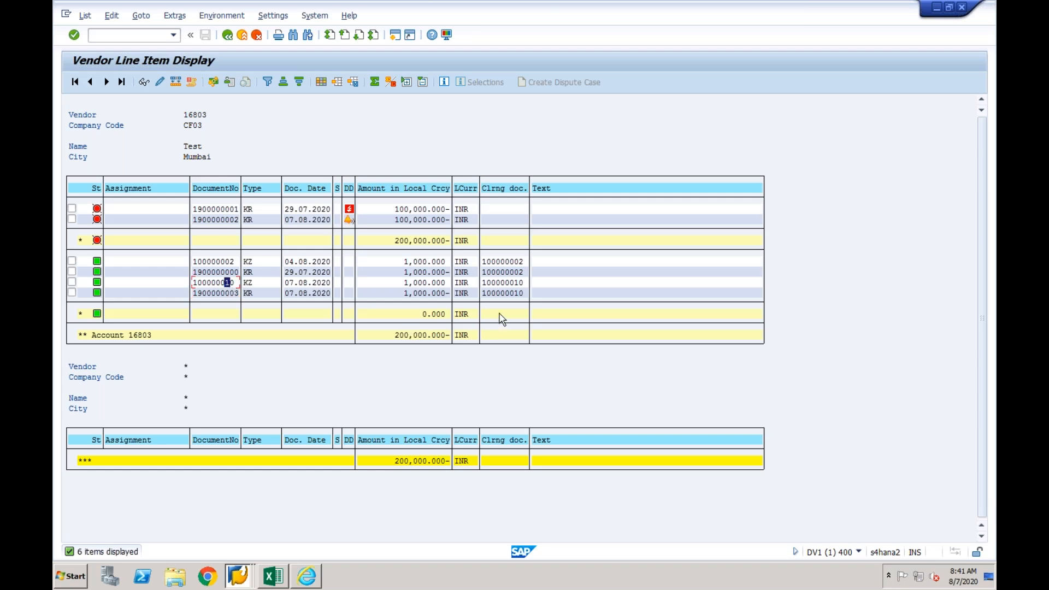
{"action": "left_click", "coordinate": [511, 282]}
{"action": "left_click", "coordinate": [514, 291]}
{"action": "left_click", "coordinate": [484, 283]}
- Open the 07.08.2020 payment document from the line items and examine the reference key in its document header
{"action": "double_click", "coordinate": [221, 285]}
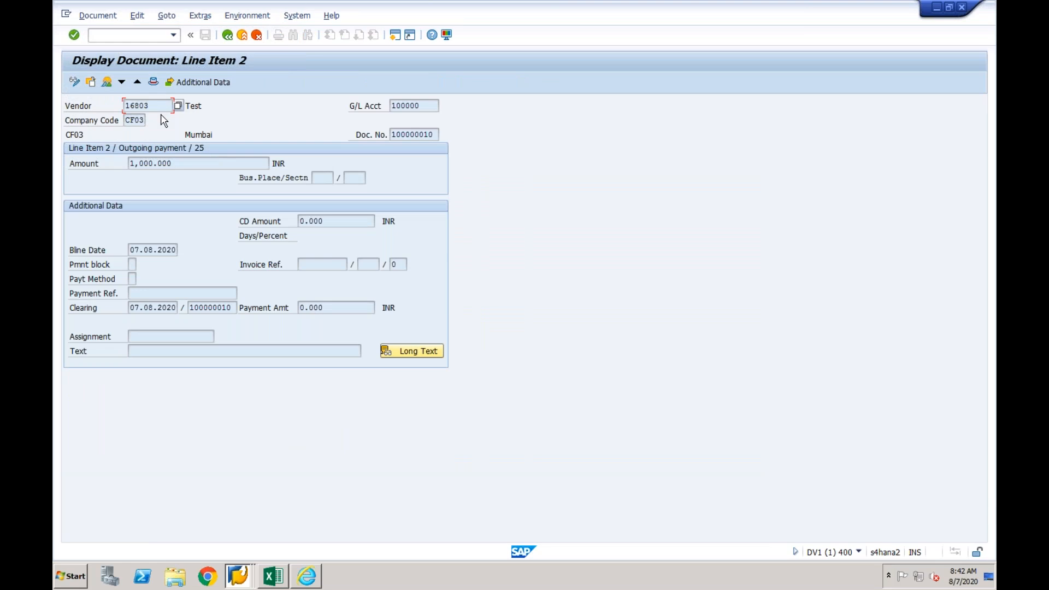
{"action": "left_click", "coordinate": [154, 83]}
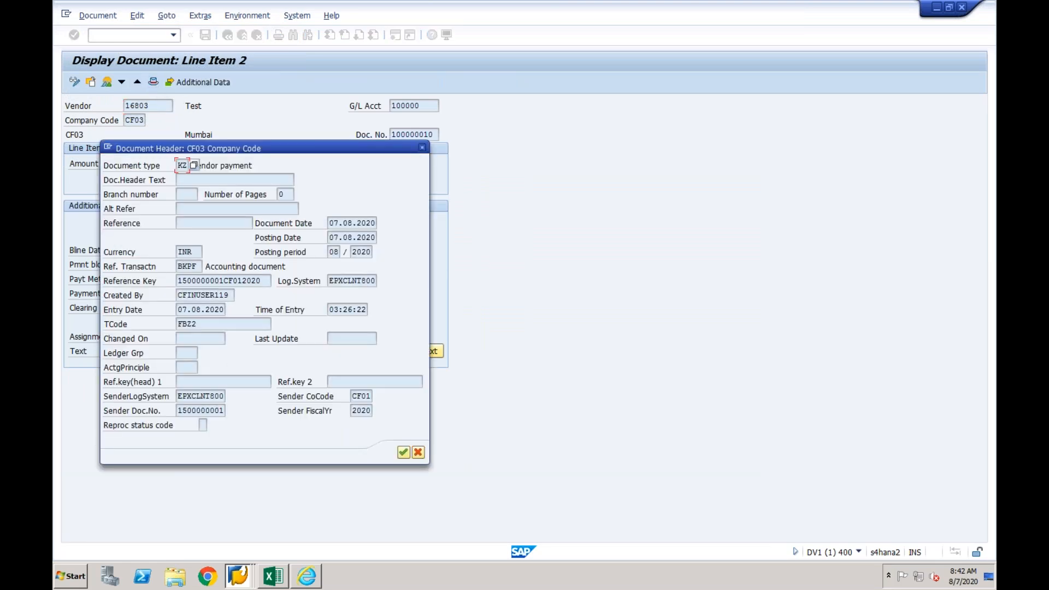
{"action": "left_click_drag", "start_coordinate": [266, 281], "coordinate": [177, 279]}
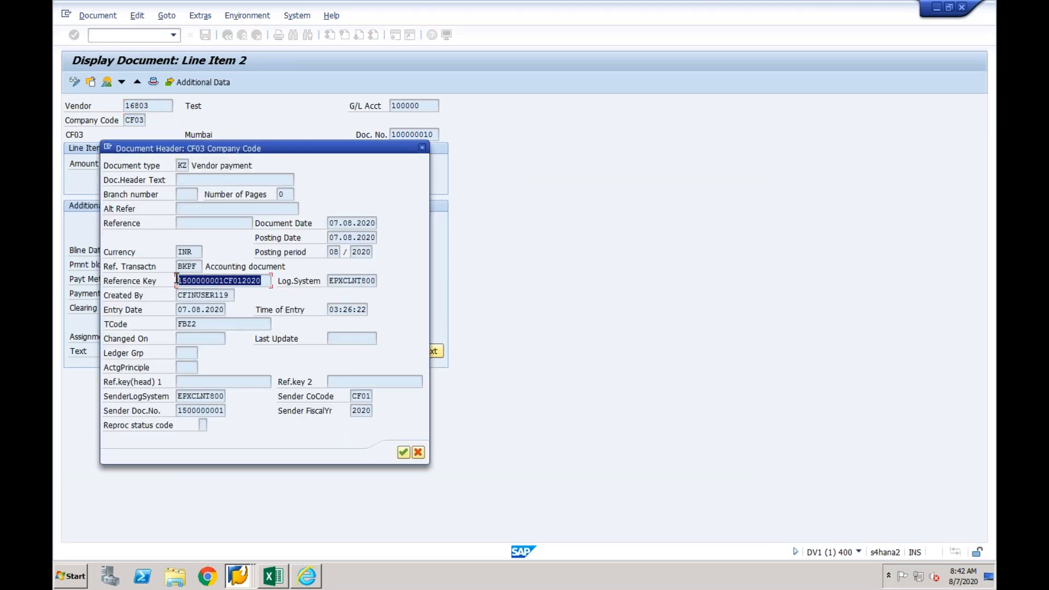
{"action": "left_click", "coordinate": [221, 281]}
{"action": "left_click_drag", "start_coordinate": [221, 281], "coordinate": [176, 280]}
{"action": "left_click_drag", "start_coordinate": [244, 280], "coordinate": [223, 280]}
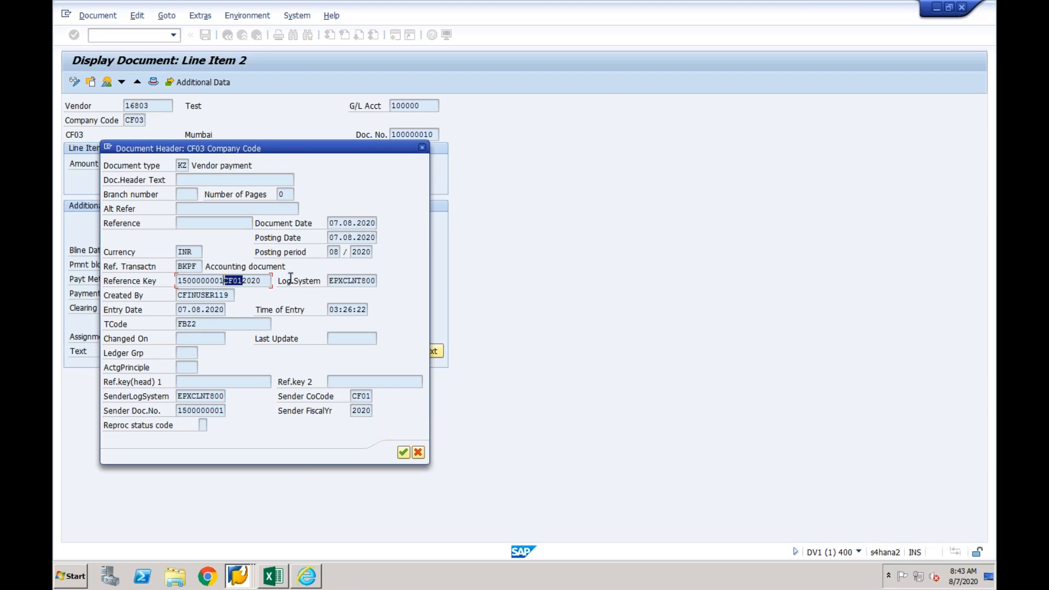
{"action": "left_click", "coordinate": [423, 147]}
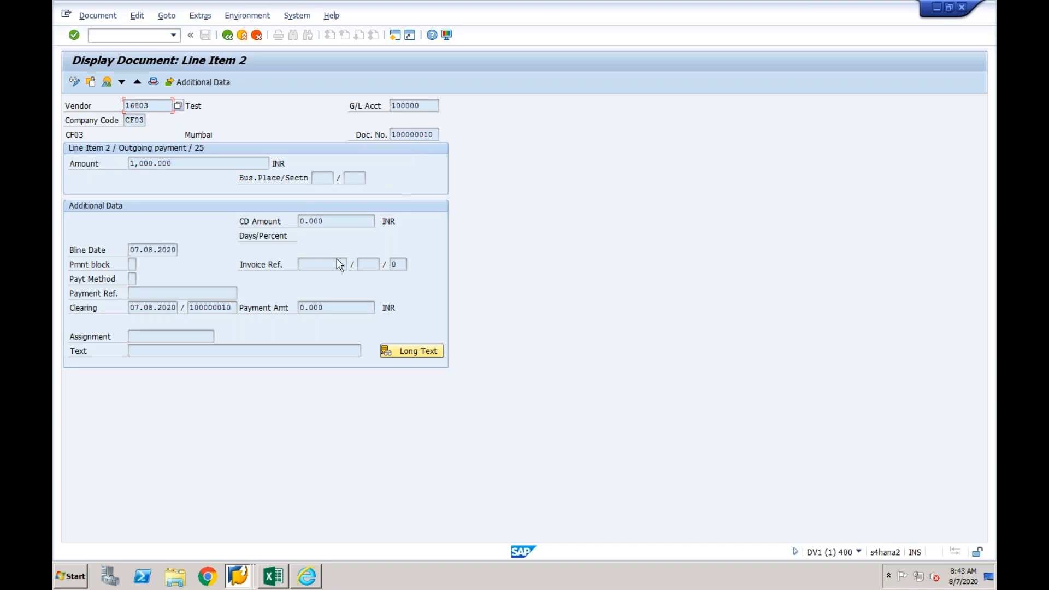
- Switch to the EPX vendor line item session and rerun the open item display for company code CF01
{"action": "left_click", "coordinate": [239, 572]}
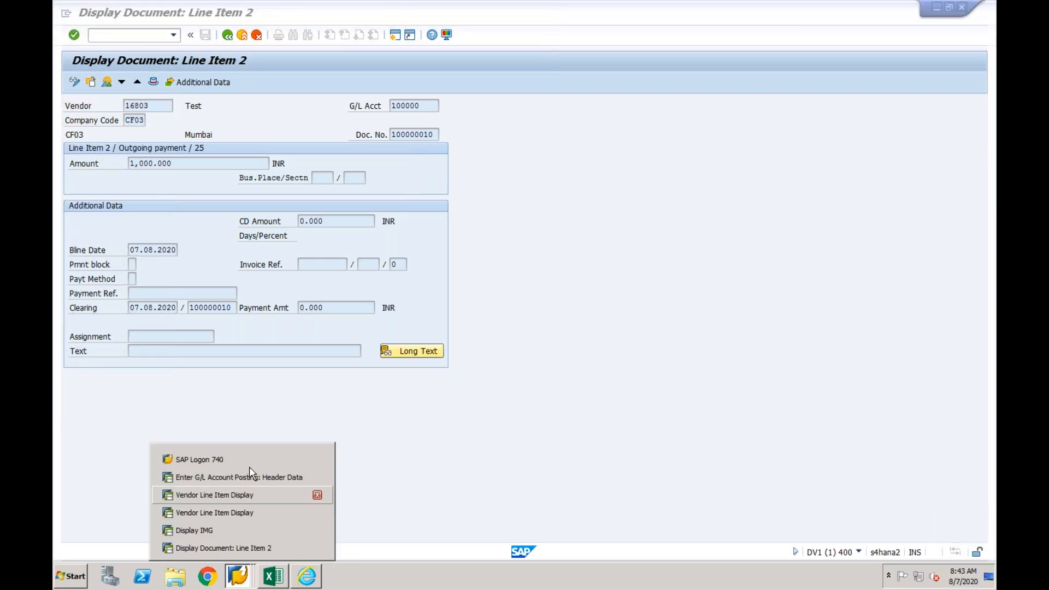
{"action": "left_click", "coordinate": [245, 496]}
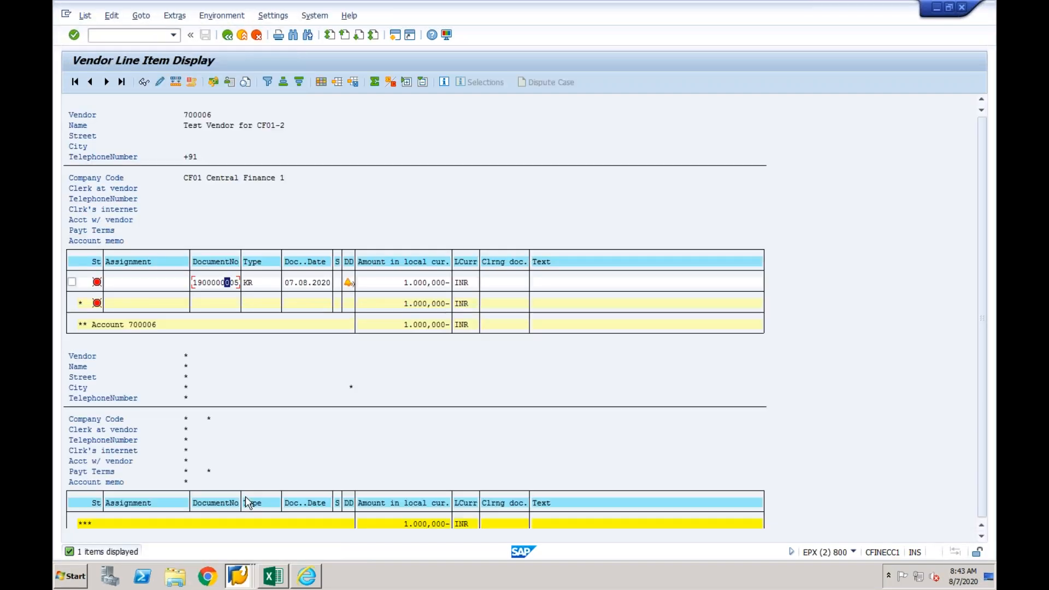
{"action": "left_click", "coordinate": [228, 36]}
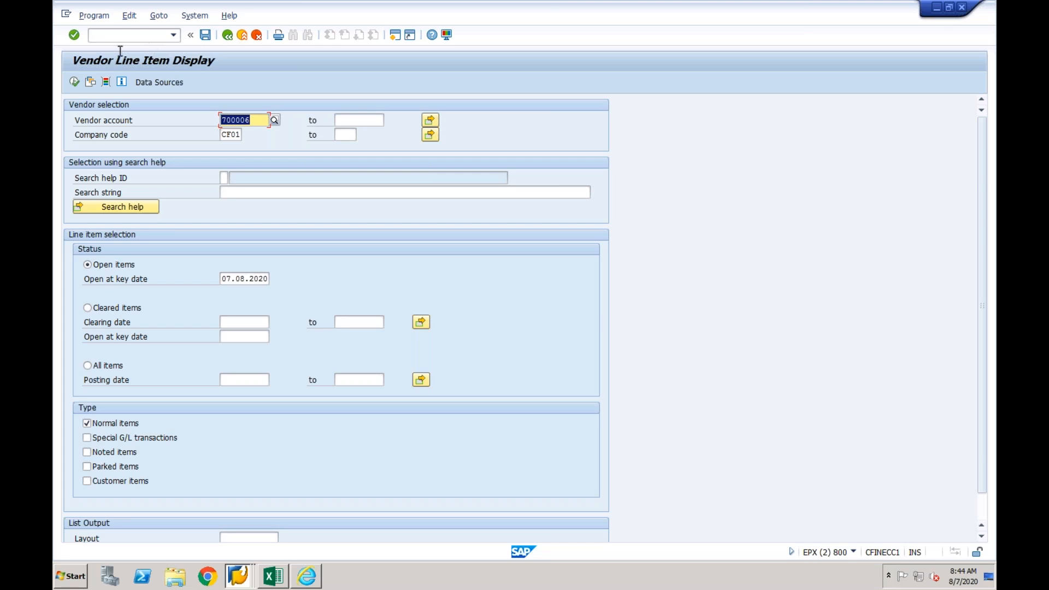
{"action": "left_click", "coordinate": [75, 81]}
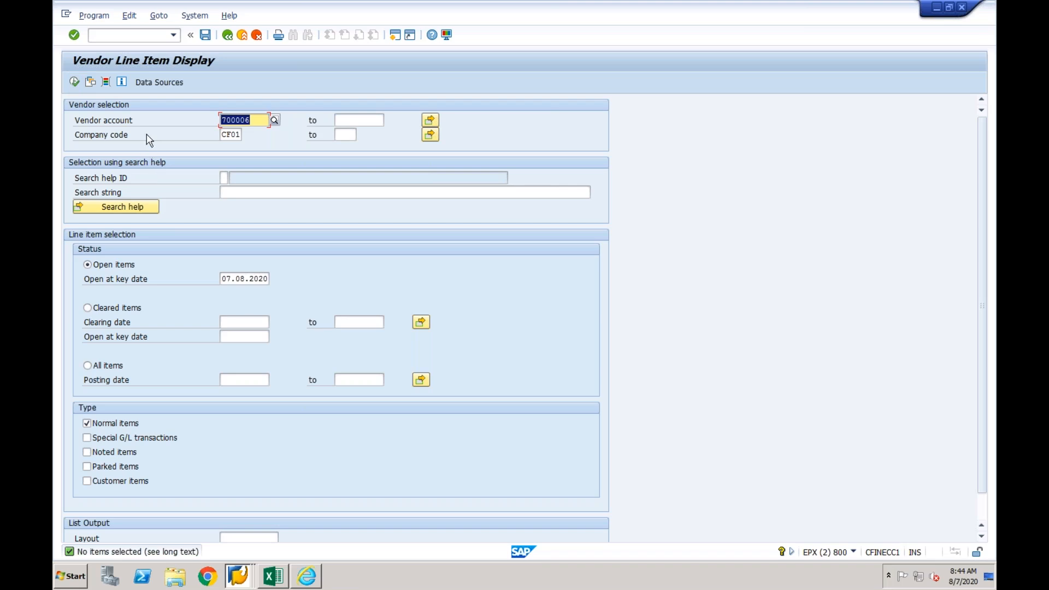
- Start transaction /nfb03 and display the outgoing payment document in company code CF01
{"action": "left_click", "coordinate": [146, 35]}
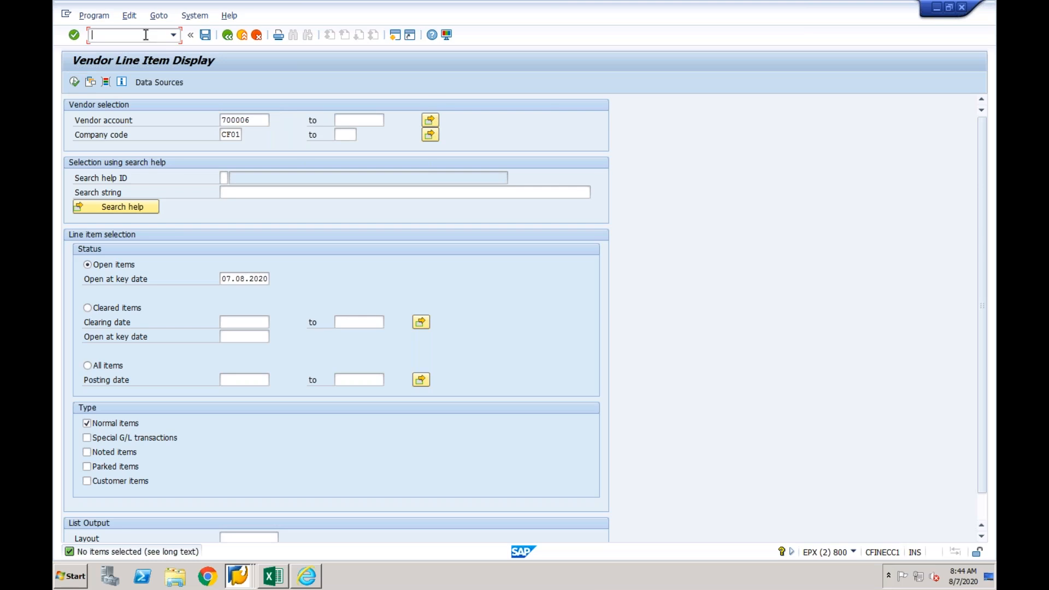
{"action": "type", "text": "/nfb03"}
{"action": "key", "text": "Return"}
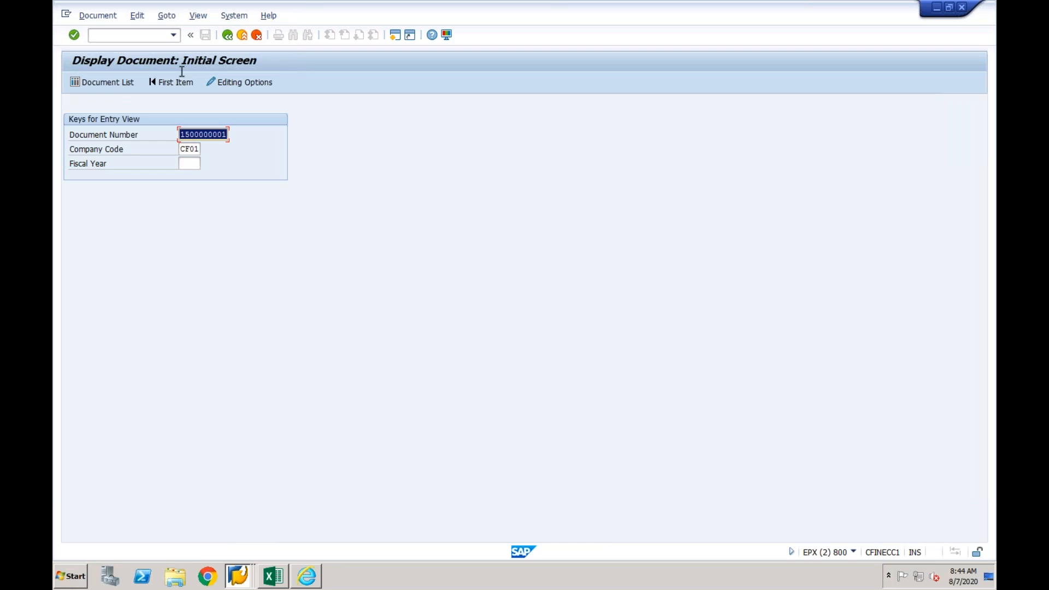
{"action": "key", "text": "Return"}
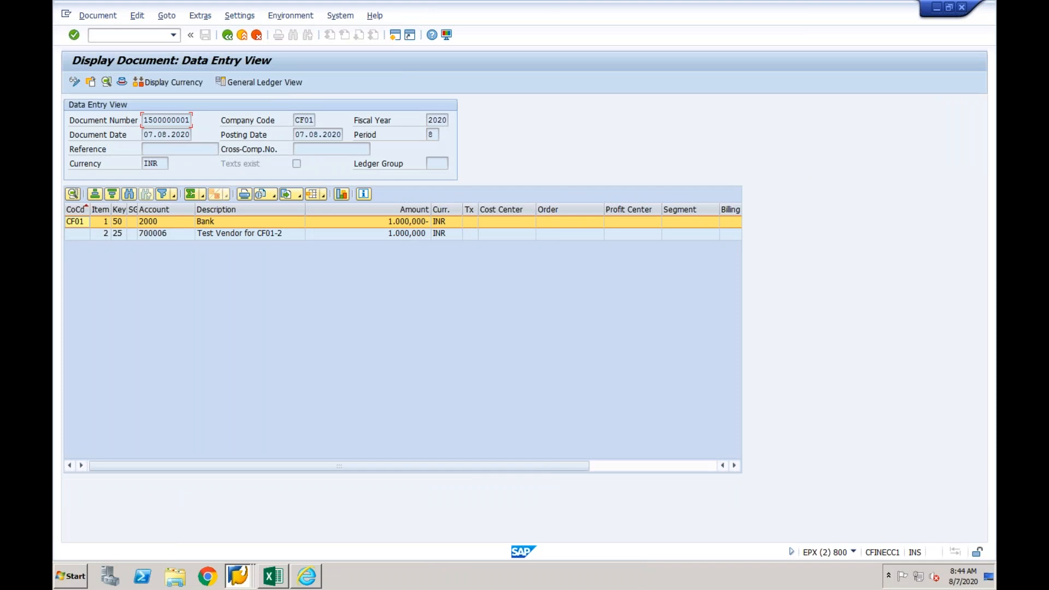
- Set the assignment of the payment document's bank line item to Test1 and save the change
{"action": "double_click", "coordinate": [238, 224]}
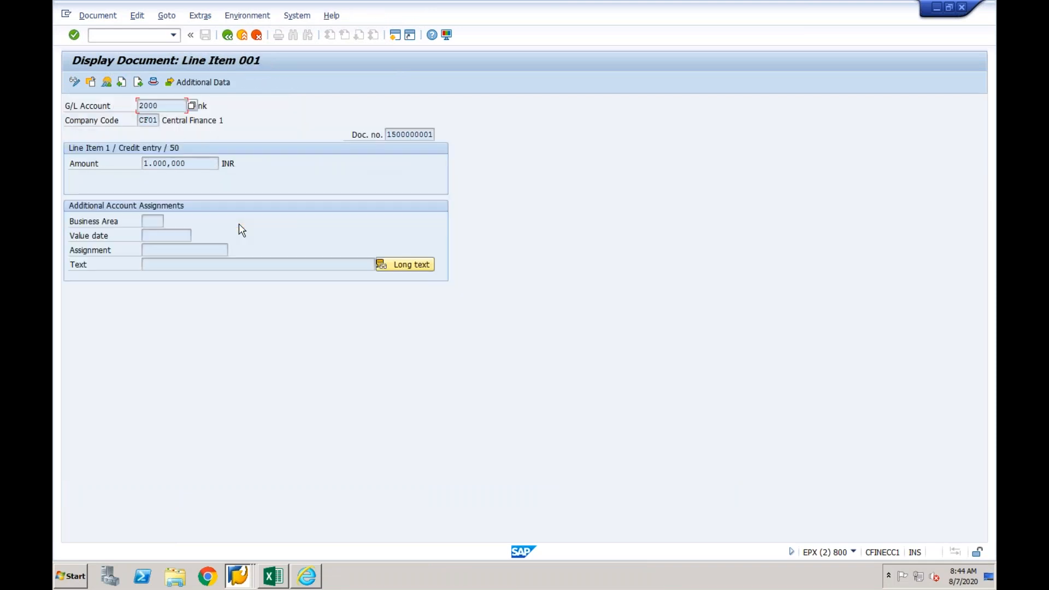
{"action": "left_click", "coordinate": [75, 82]}
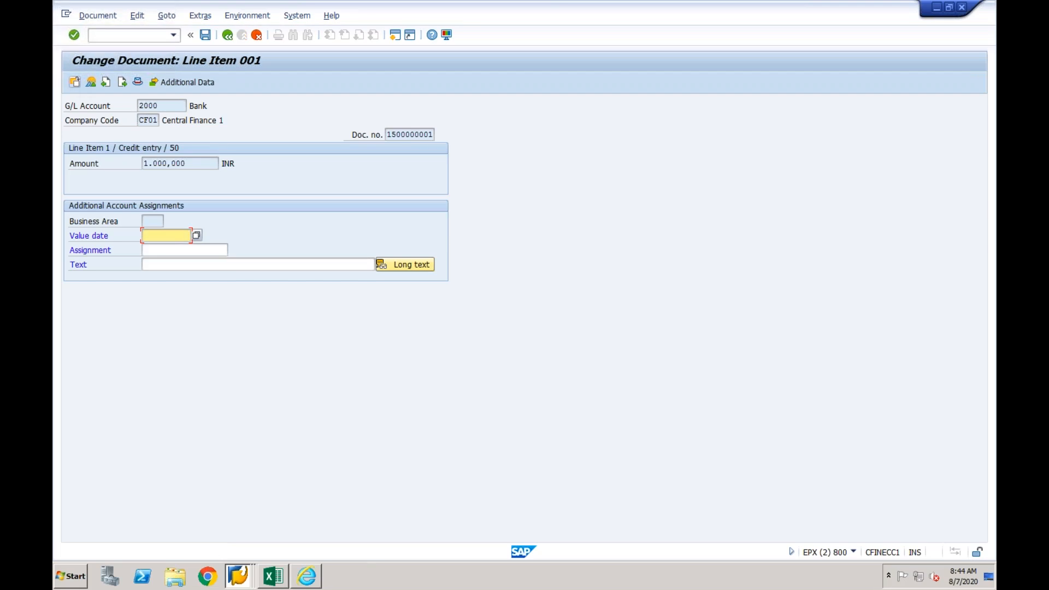
{"action": "left_click", "coordinate": [165, 253]}
{"action": "type", "text": "Test1"}
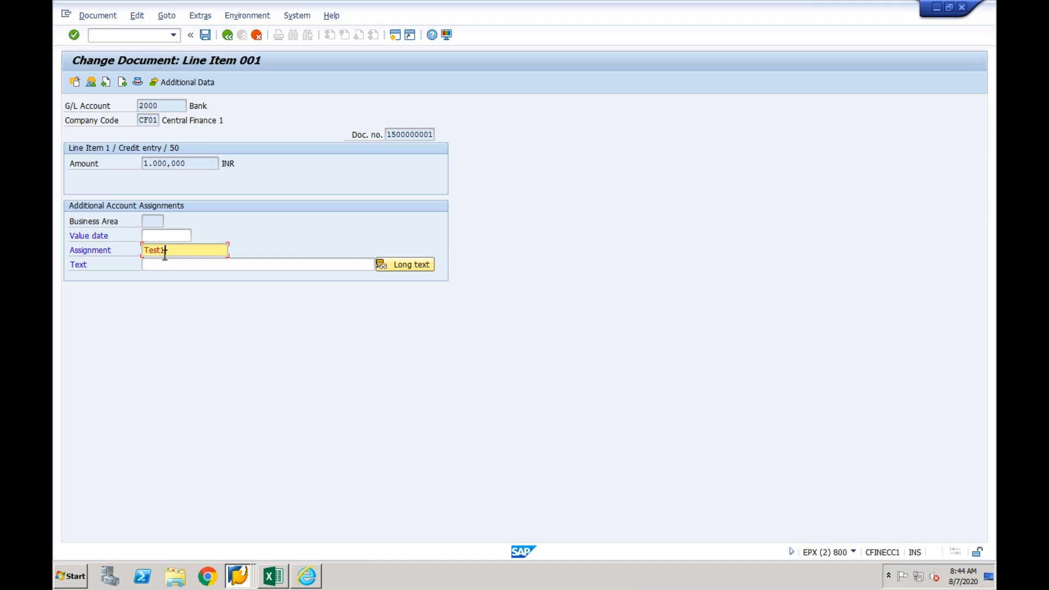
{"action": "key", "text": "Return"}
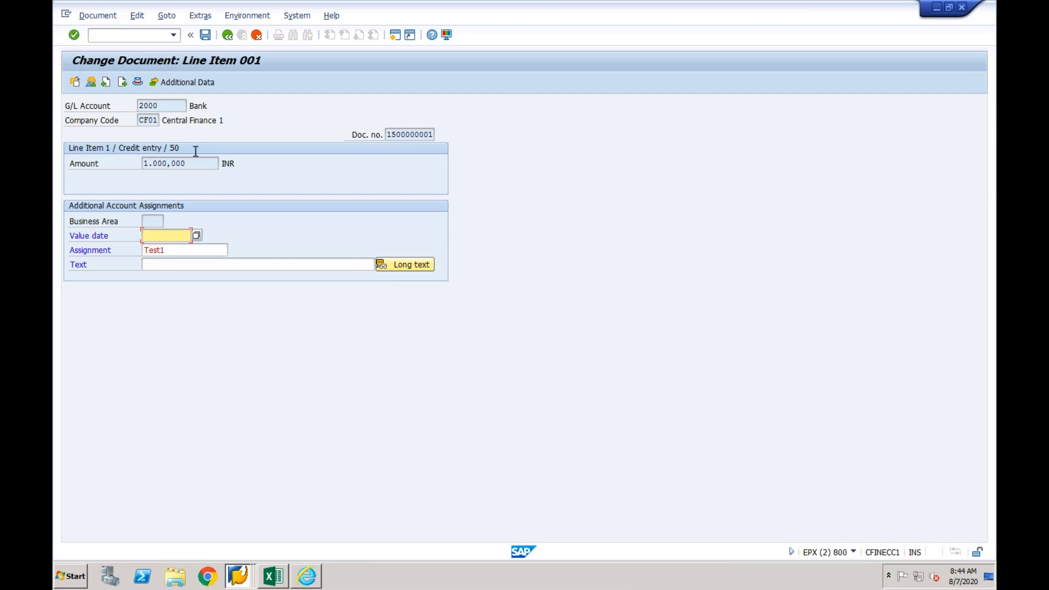
{"action": "left_click", "coordinate": [205, 35]}
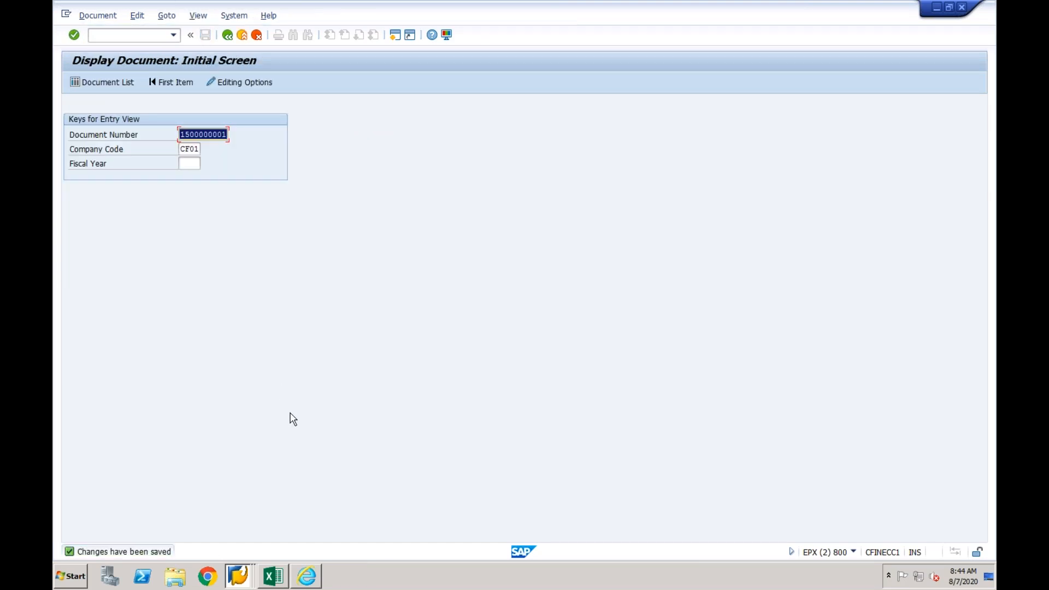
- Switch to the DV1 session, display the replicated CF03 payment document with /nfb03 and check the assignment on its bank line item
{"action": "left_click", "coordinate": [240, 578]}
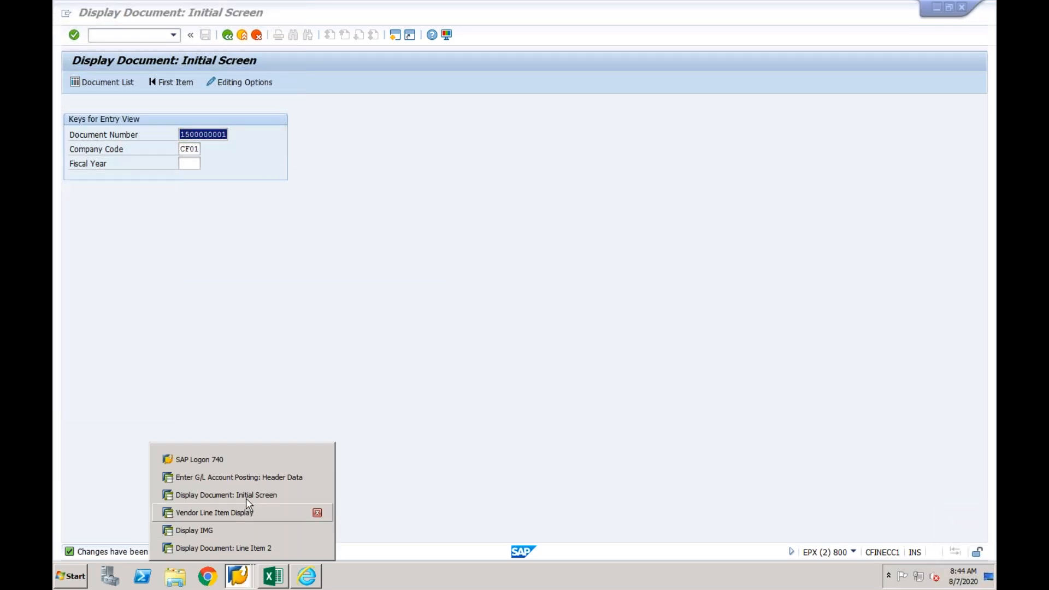
{"action": "left_click", "coordinate": [235, 548]}
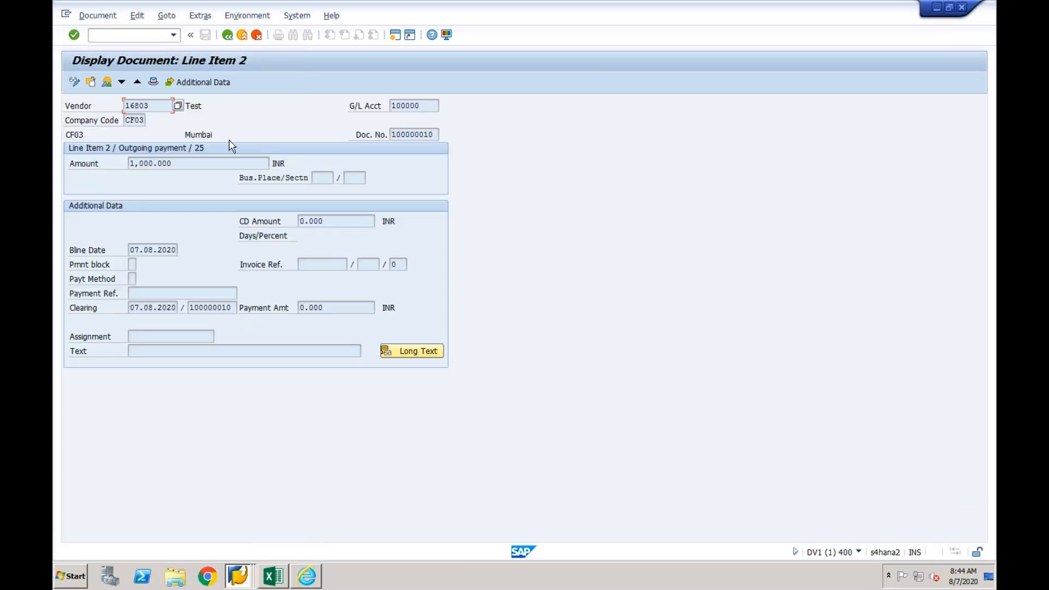
{"action": "left_click", "coordinate": [227, 35]}
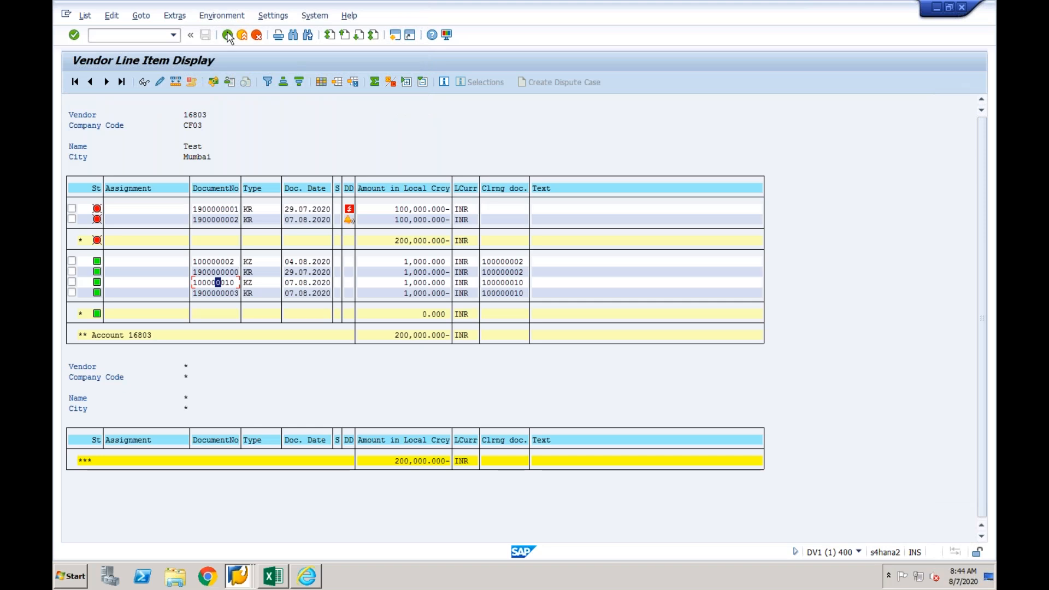
{"action": "left_click", "coordinate": [227, 35]}
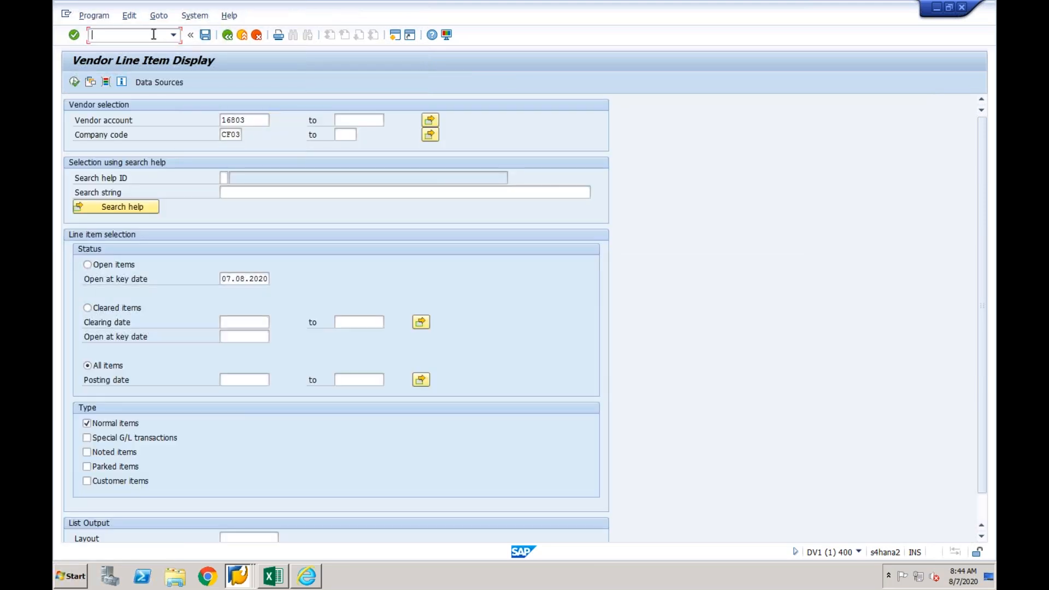
{"action": "type", "text": "/nfb03"}
{"action": "key", "text": "Return"}
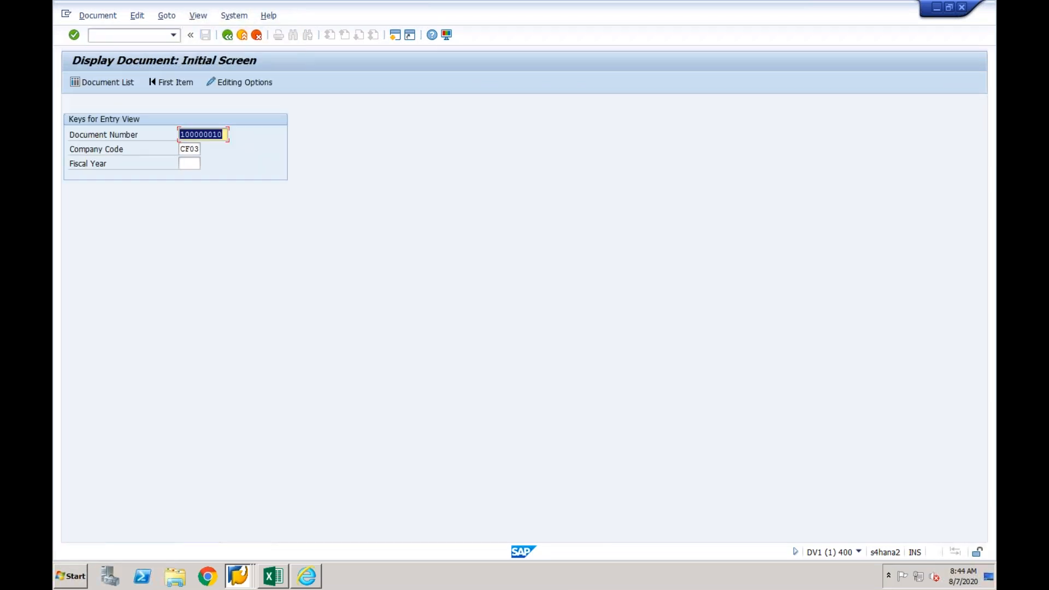
{"action": "key", "text": "Return"}
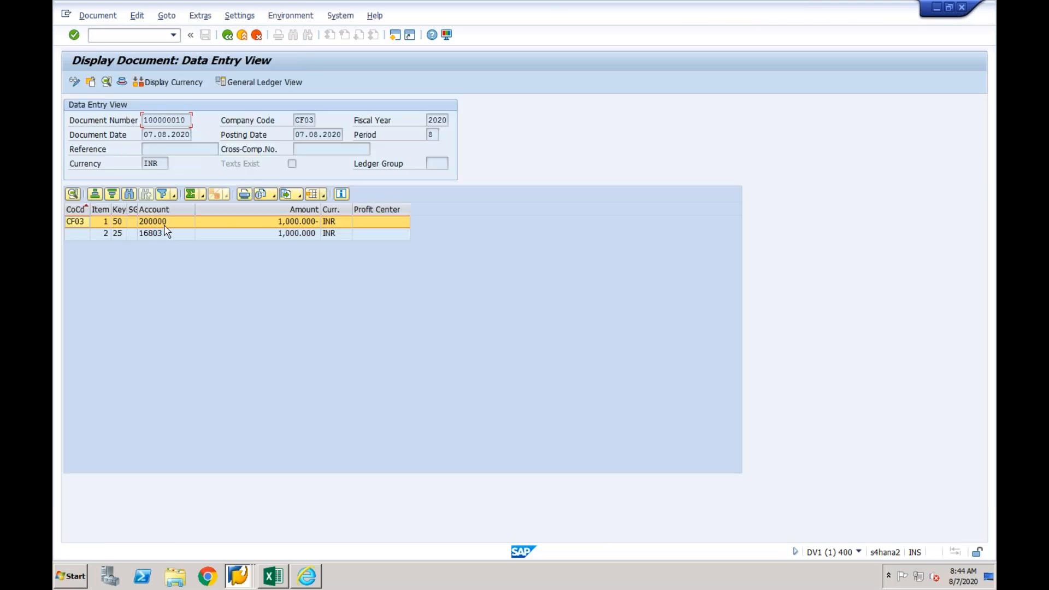
{"action": "double_click", "coordinate": [166, 226]}
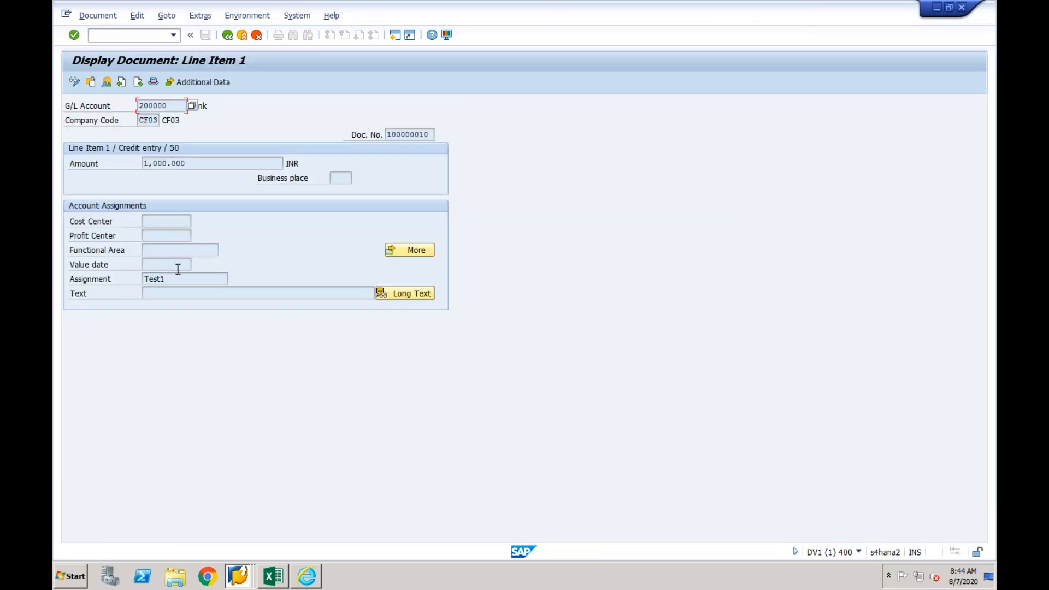
{"action": "double_click", "coordinate": [156, 279]}
{"action": "left_click", "coordinate": [237, 576]}
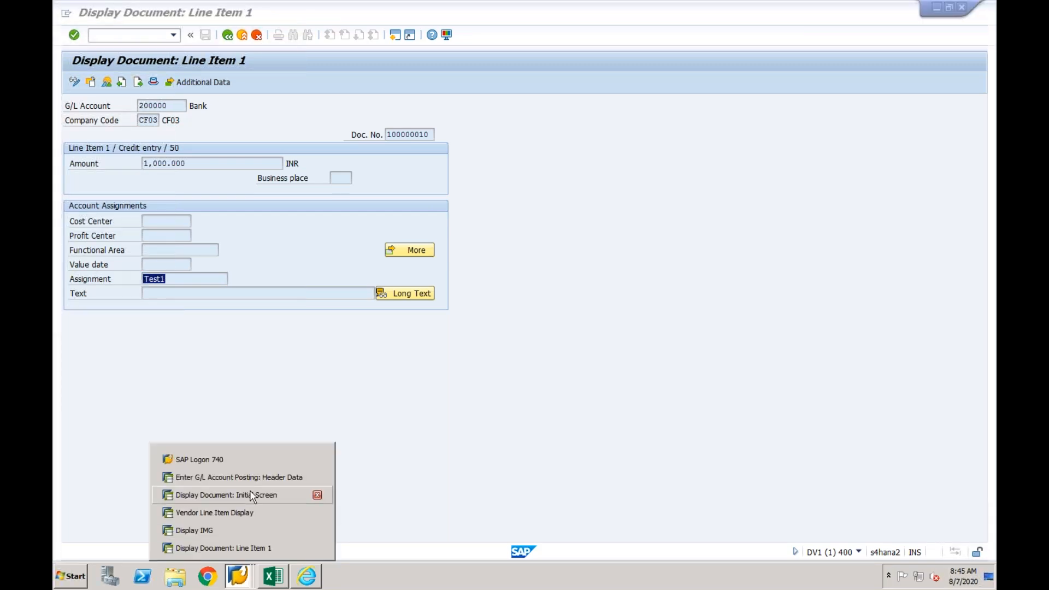
{"action": "left_click", "coordinate": [247, 382]}
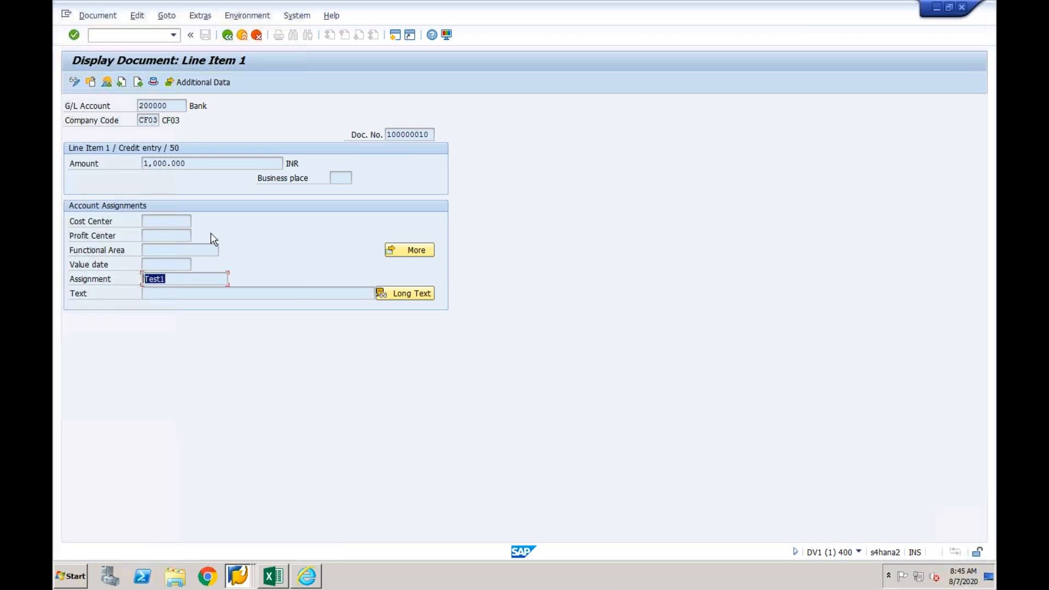
{"action": "left_click", "coordinate": [151, 35]}
- Switch to the EPX document display session and reset the payment's clearing in company code CF01 with /nfbra, using Only resetting
{"action": "left_click", "coordinate": [236, 573]}
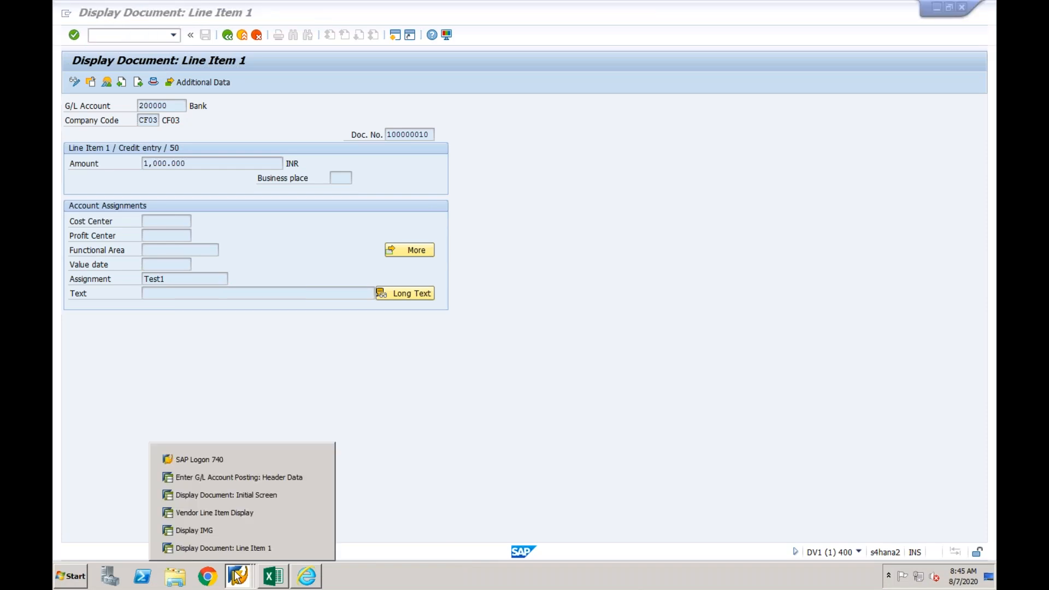
{"action": "left_click", "coordinate": [243, 496]}
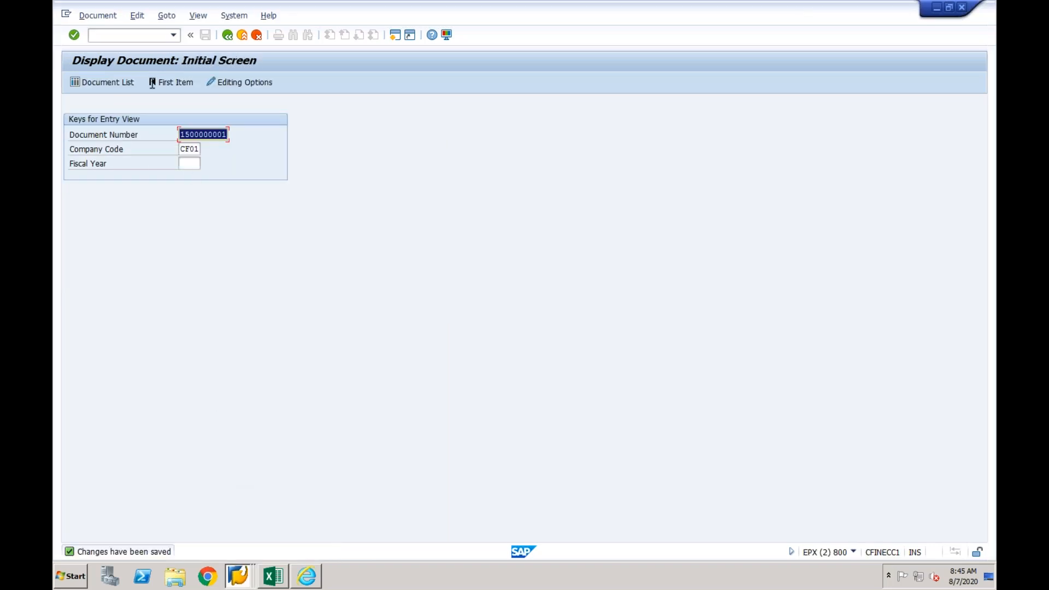
{"action": "left_click", "coordinate": [134, 43]}
{"action": "type", "text": "/nfbra"}
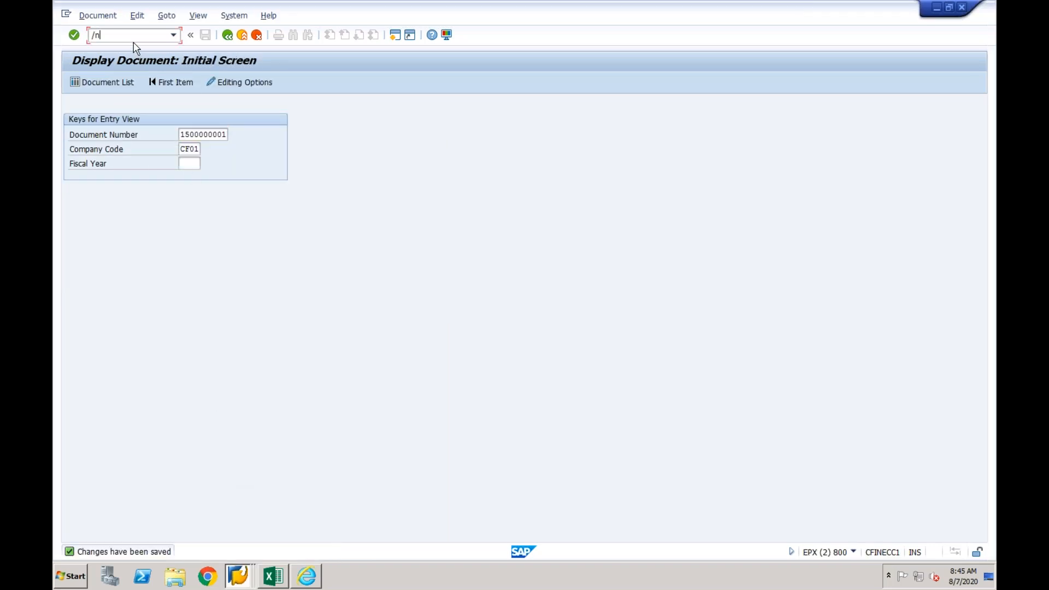
{"action": "key", "text": "Return"}
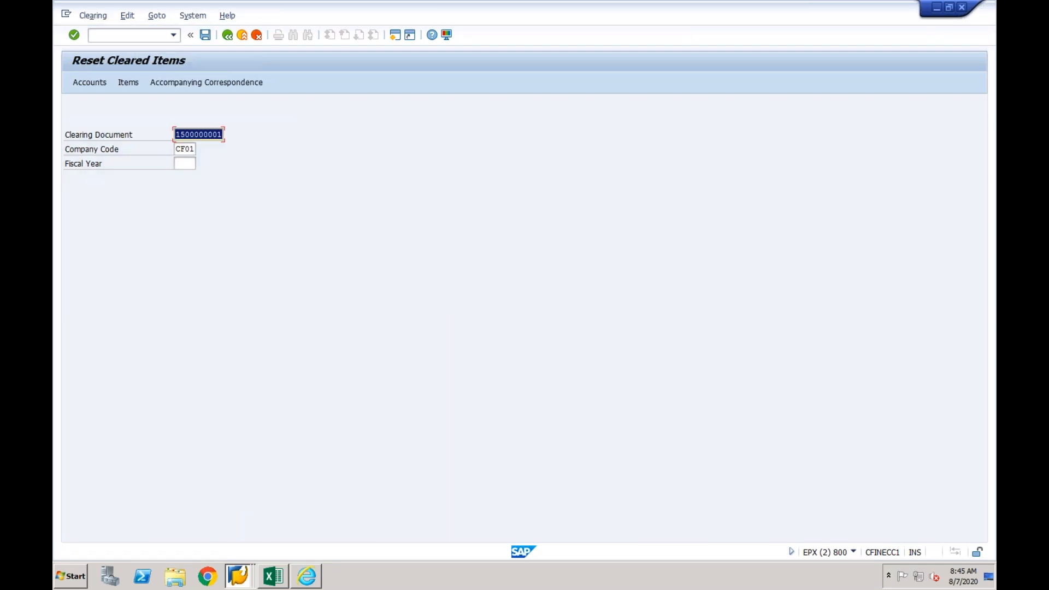
{"action": "left_click", "coordinate": [206, 37]}
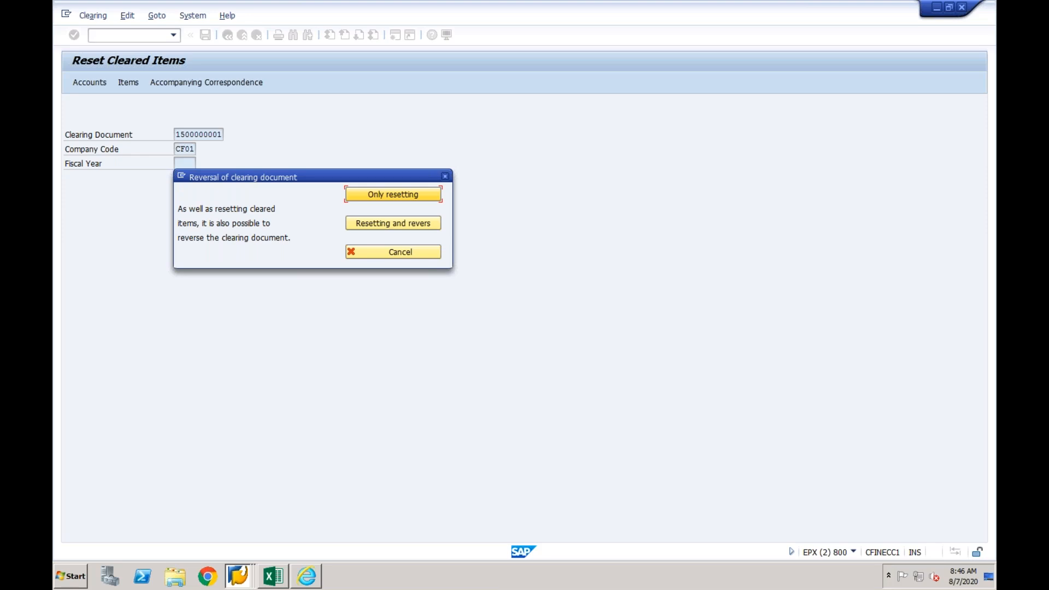
{"action": "left_click", "coordinate": [373, 195]}
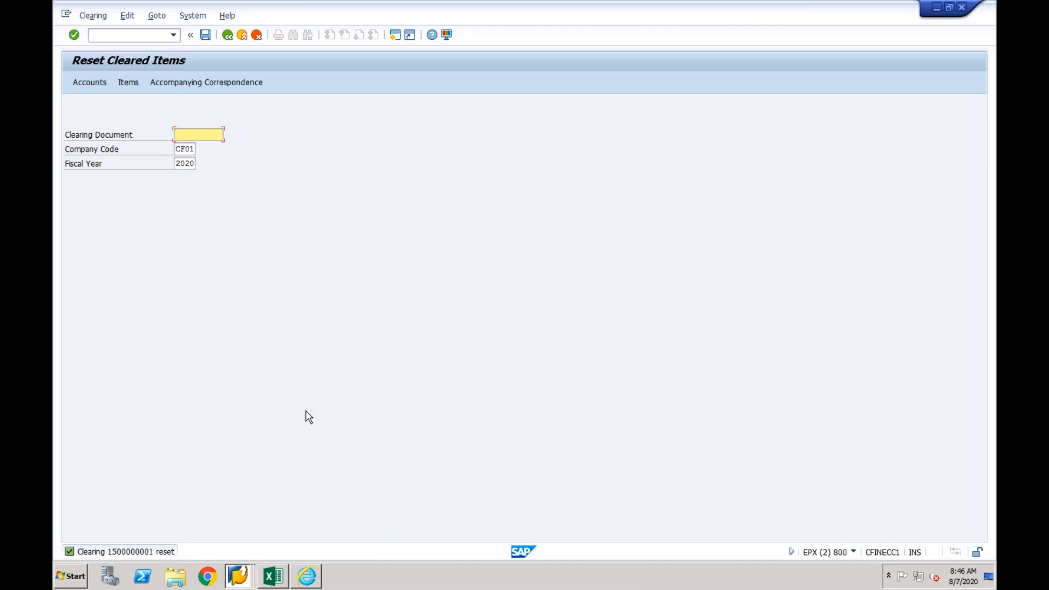
- Switch to the DV1 session and list the vendor's open items in company code CF03 with /nfbl1n to check the clearing reset
{"action": "left_click", "coordinate": [241, 581]}
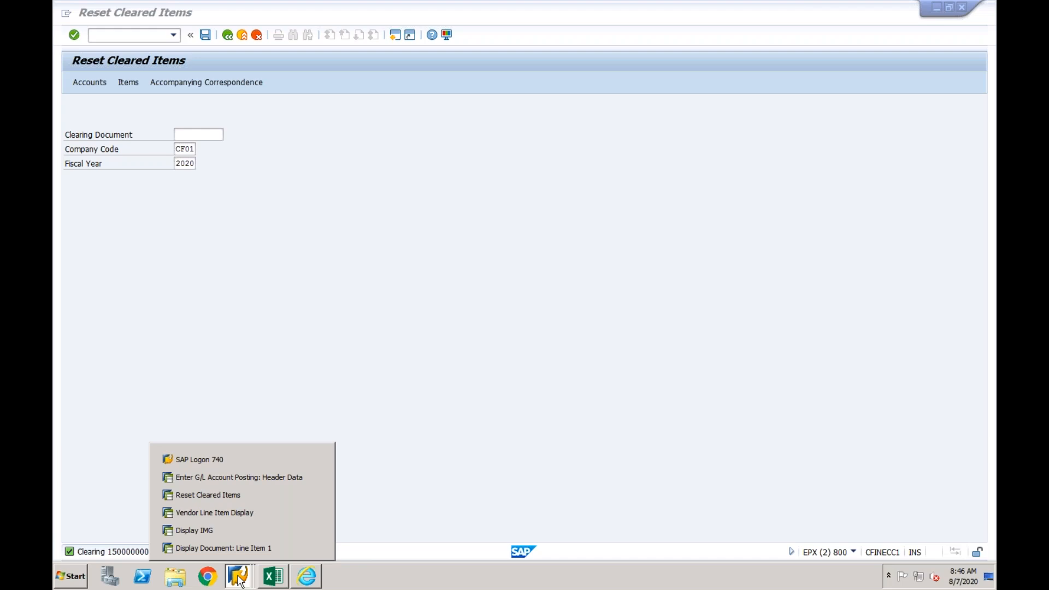
{"action": "left_click", "coordinate": [247, 546]}
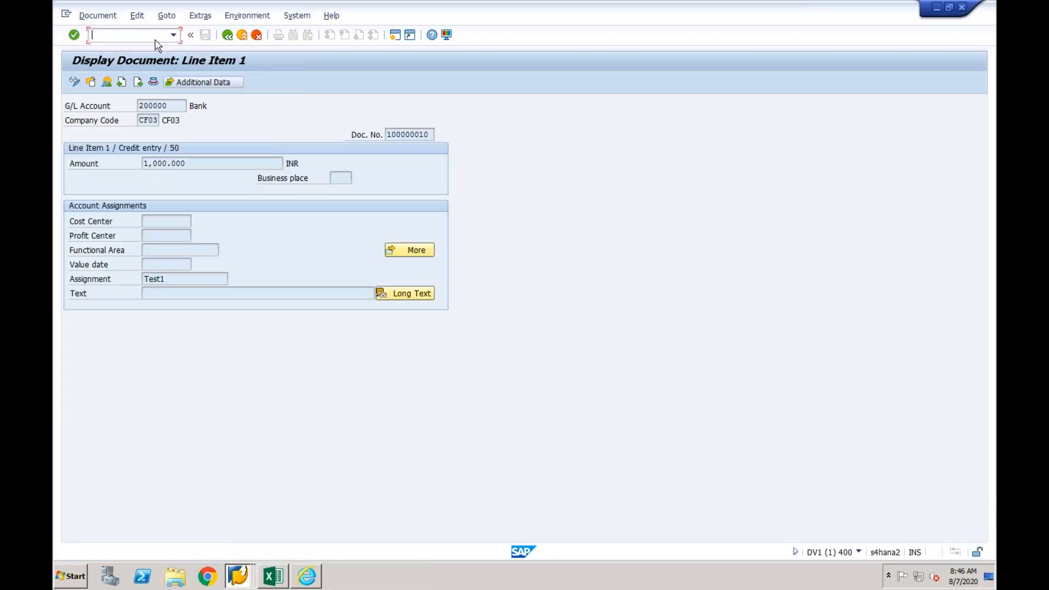
{"action": "type", "text": "/nfbl1n"}
{"action": "key", "text": "Return"}
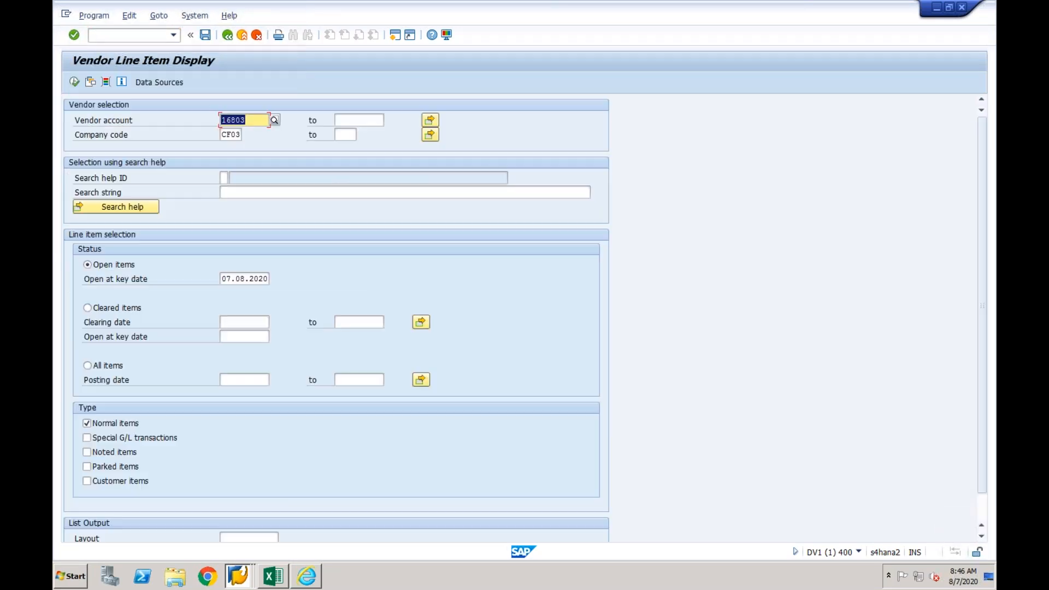
{"action": "left_click", "coordinate": [75, 81]}
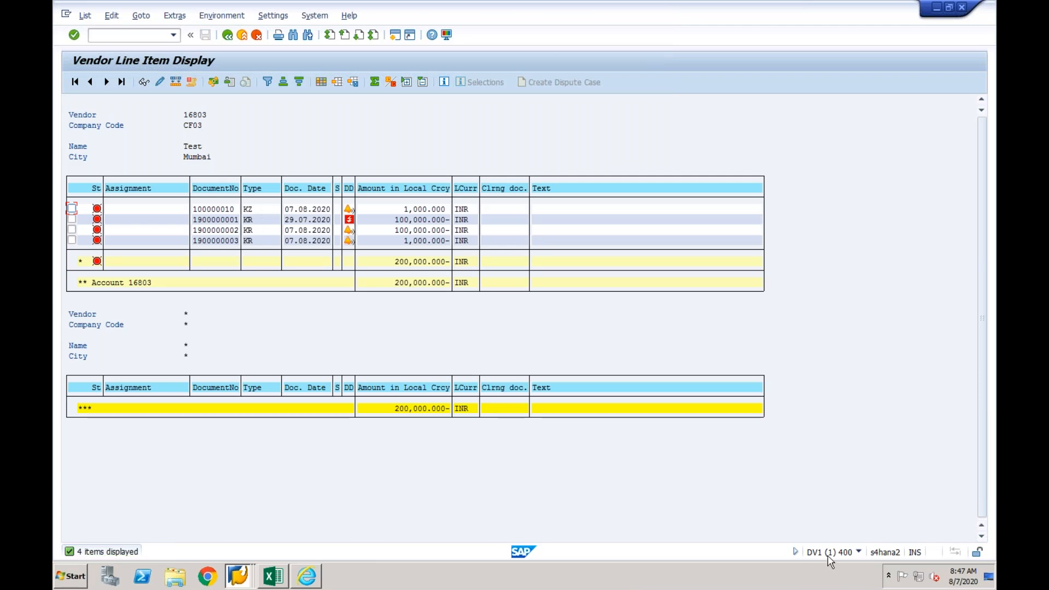
{"action": "left_click", "coordinate": [222, 209]}
- Switch to the EPX vendor line item display session and return it to SAP Easy Access with /n
{"action": "left_click", "coordinate": [241, 578]}
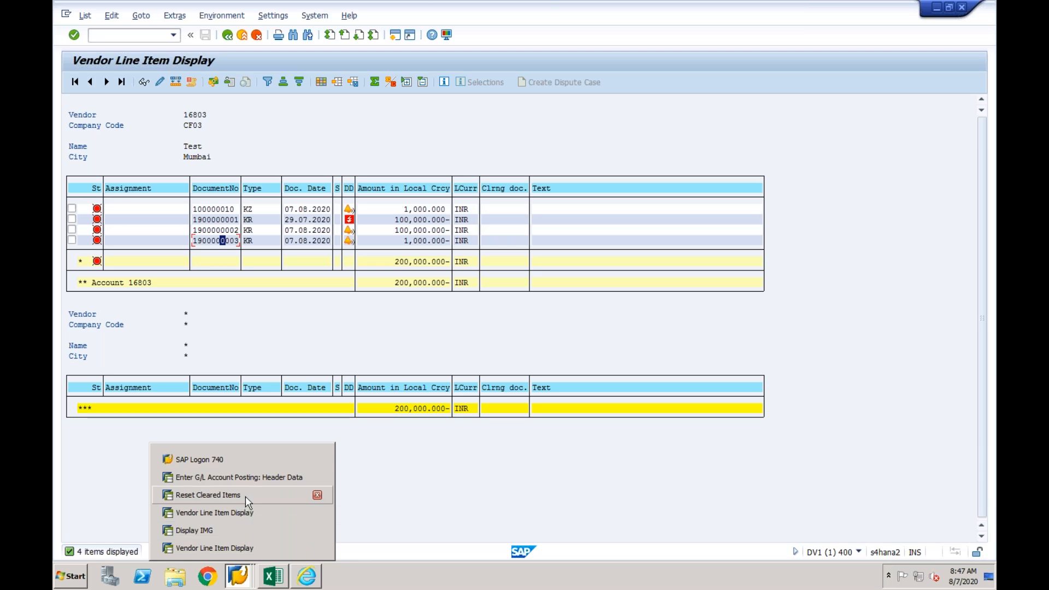
{"action": "left_click", "coordinate": [235, 549]}
{"action": "left_click", "coordinate": [139, 35]}
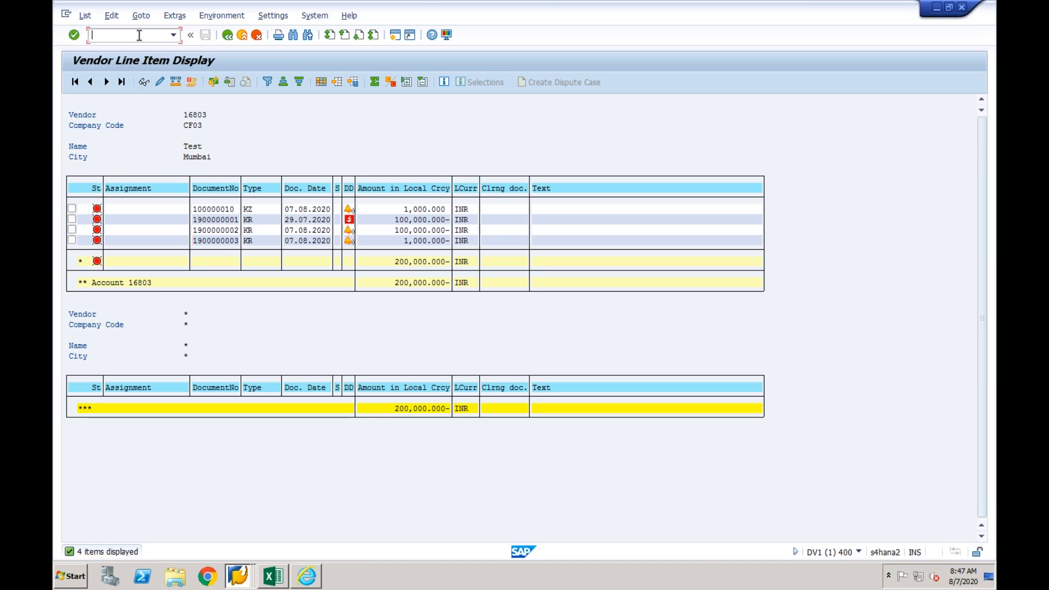
{"action": "left_click", "coordinate": [239, 573]}
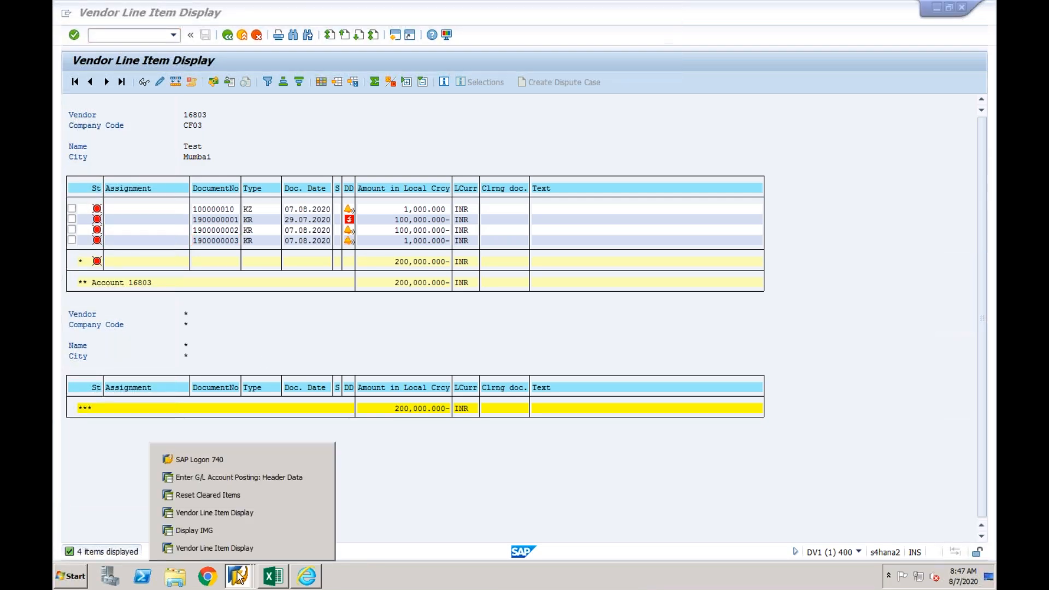
{"action": "left_click", "coordinate": [229, 512]}
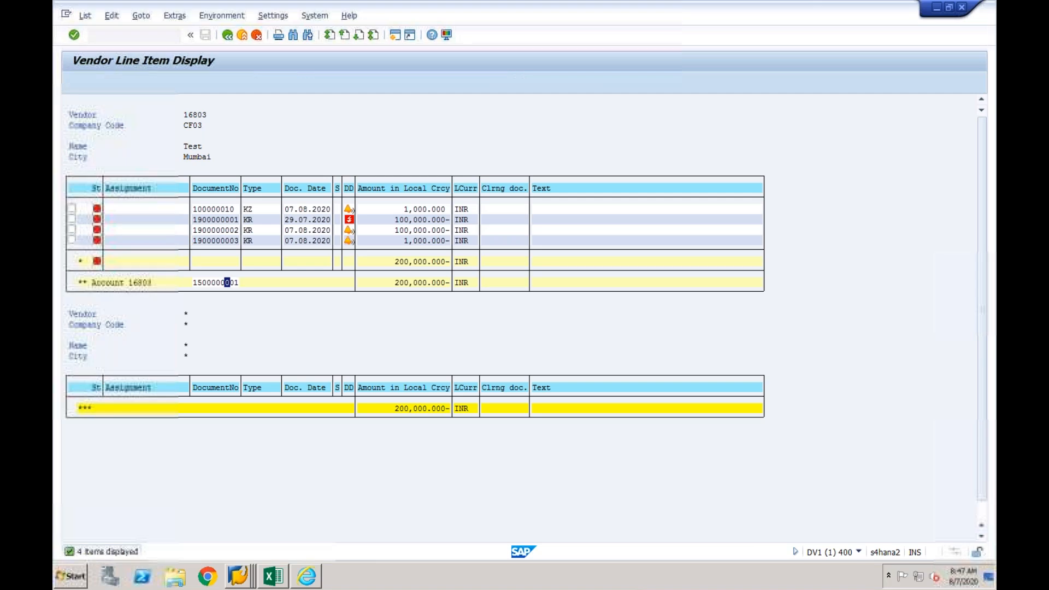
{"action": "left_click", "coordinate": [227, 37]}
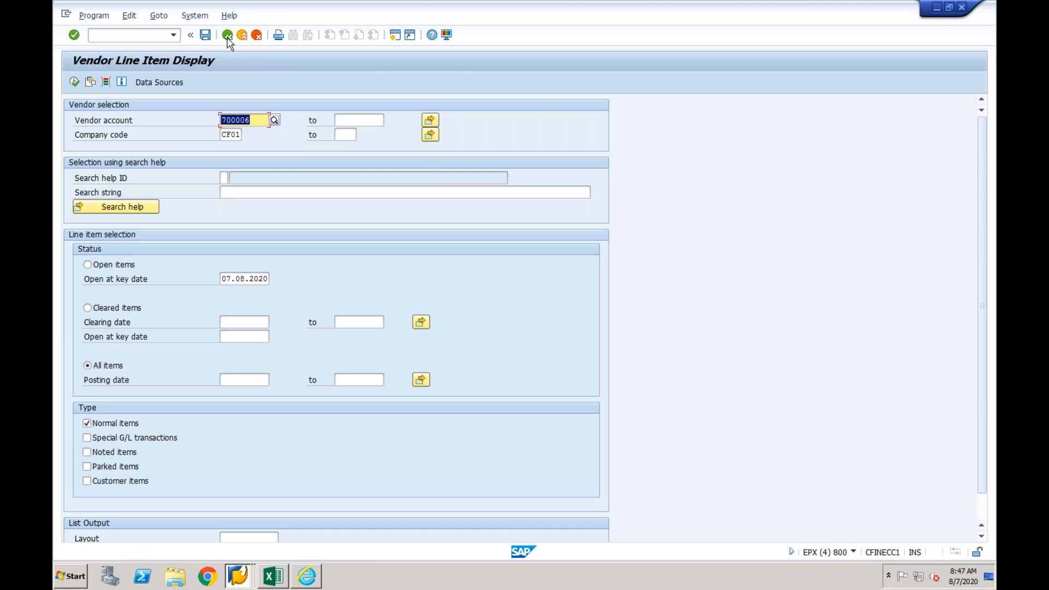
{"action": "left_click", "coordinate": [149, 36]}
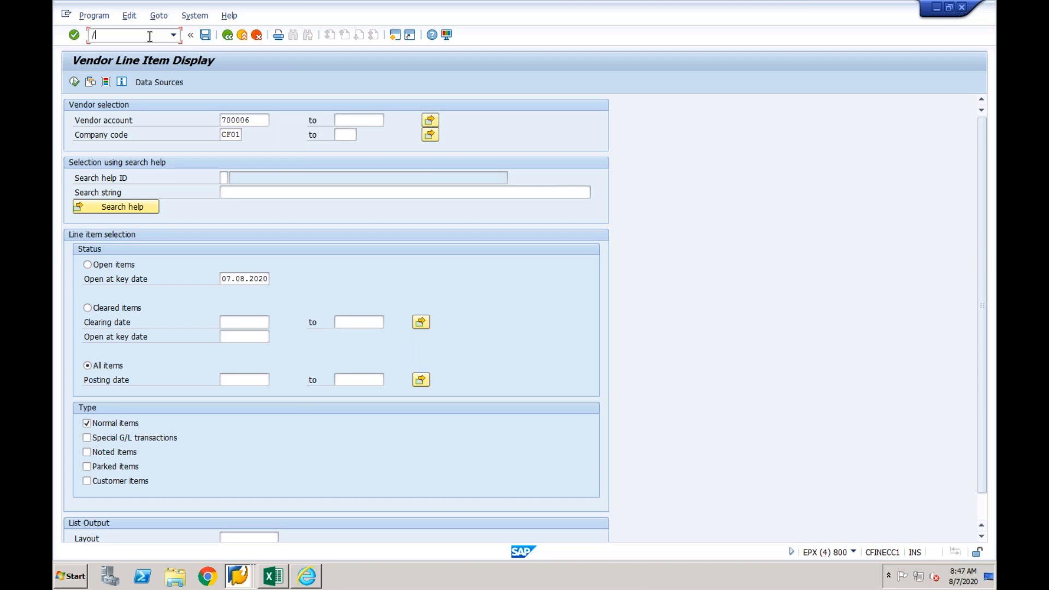
{"action": "type", "text": "/n"}
{"action": "key", "text": "Return"}
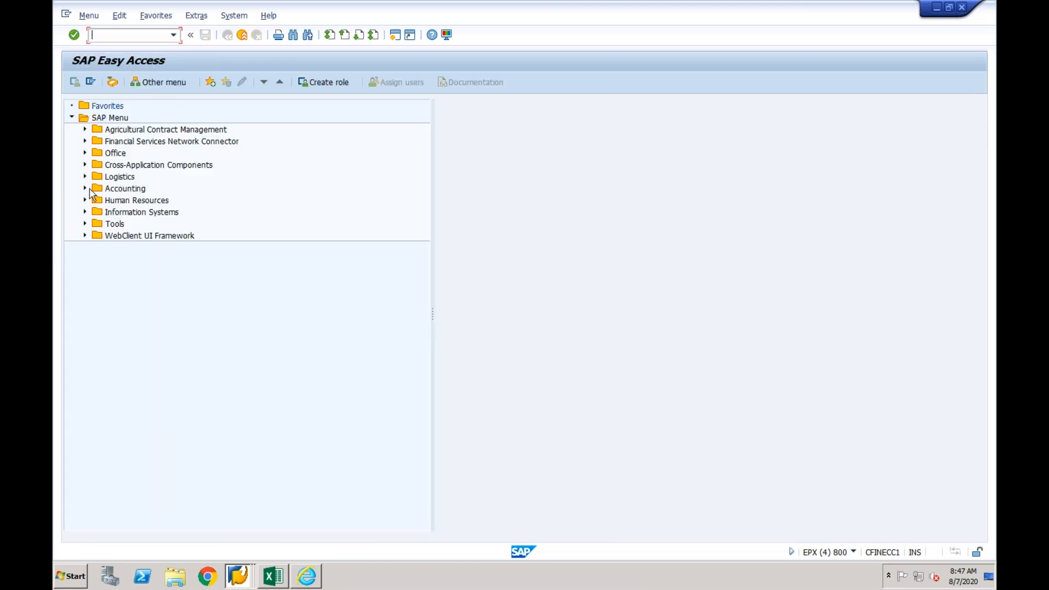
- Clear the vendor's open items in company code CF01 with the Accounts Payable Clear transaction and post the clearing
{"action": "left_click", "coordinate": [85, 189]}
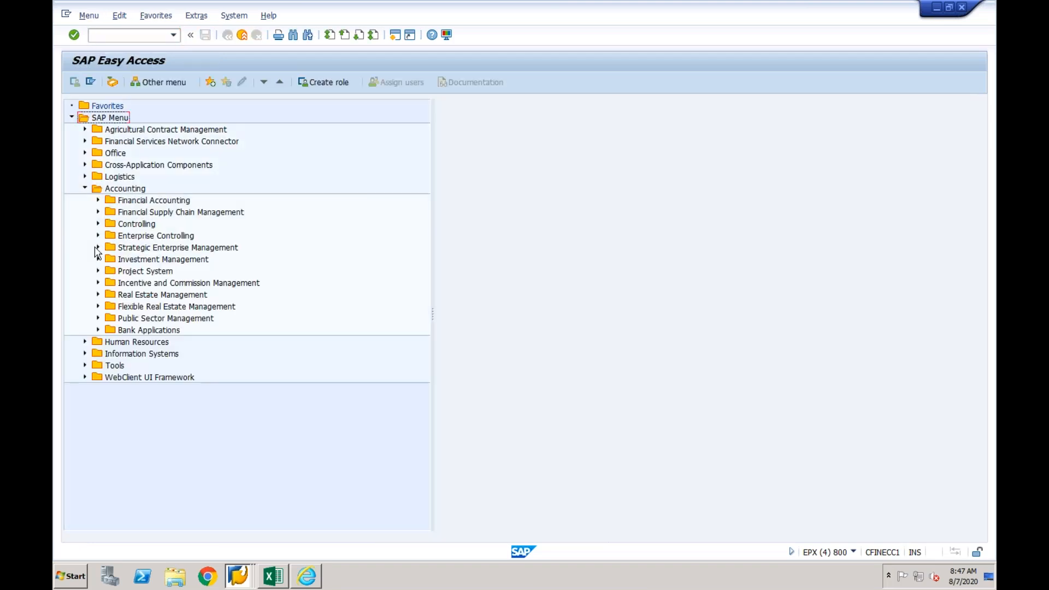
{"action": "left_click", "coordinate": [98, 200]}
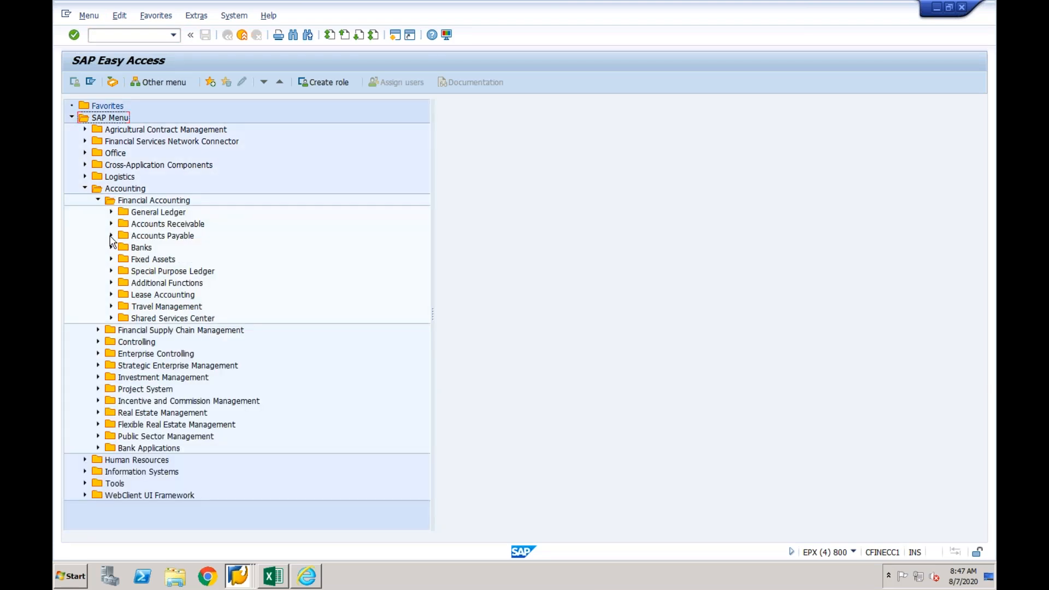
{"action": "left_click", "coordinate": [111, 236]}
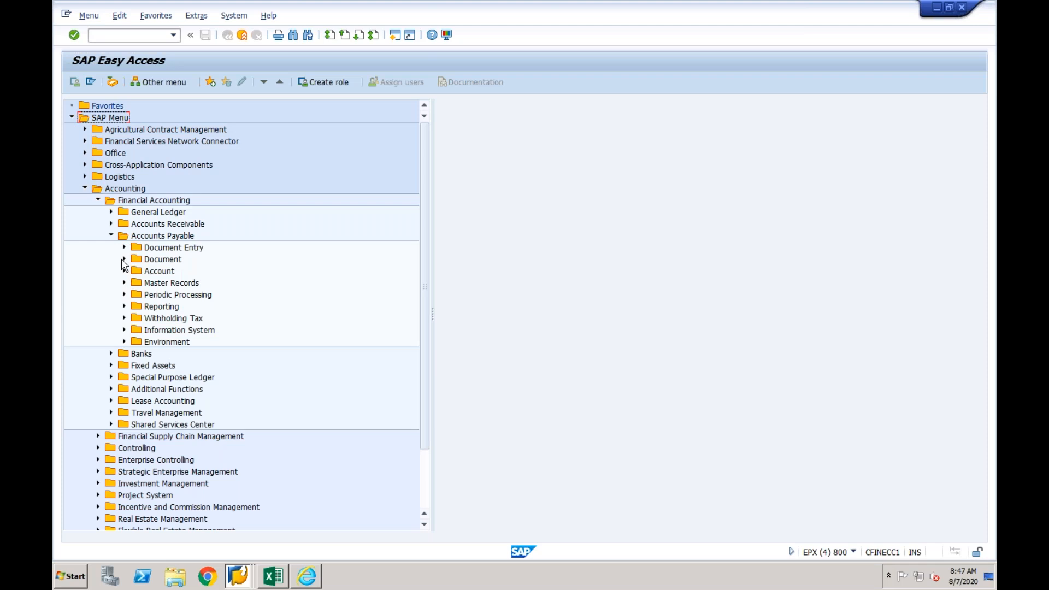
{"action": "left_click", "coordinate": [125, 271]}
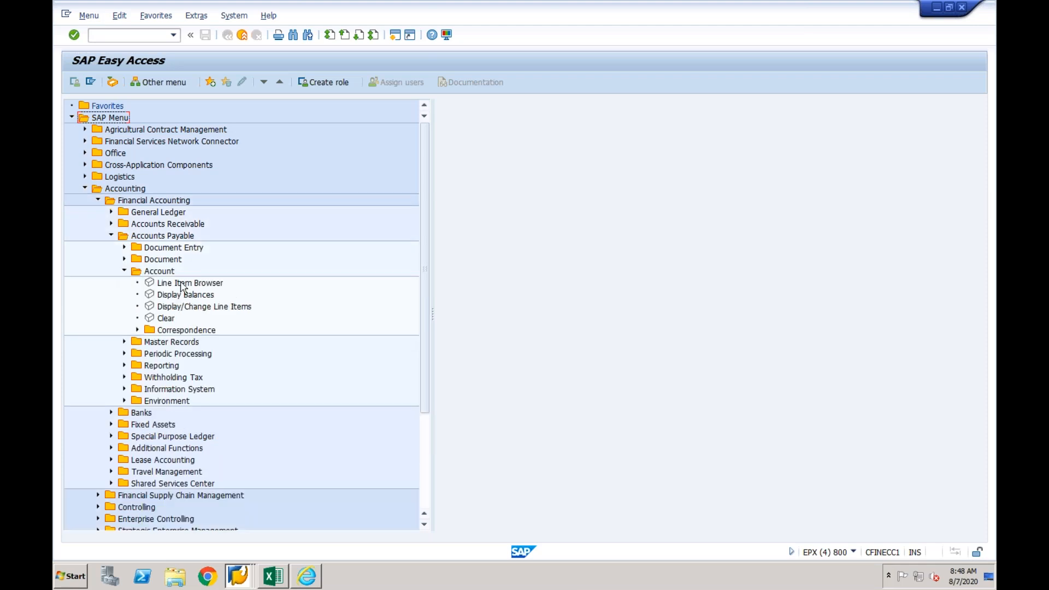
{"action": "double_click", "coordinate": [164, 318]}
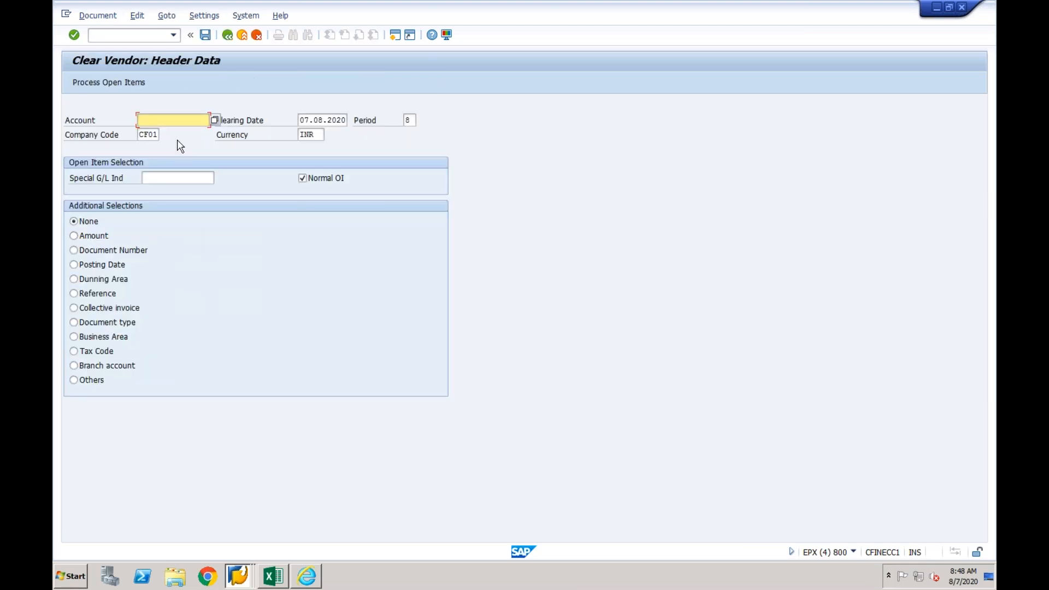
{"action": "type", "text": "700"}
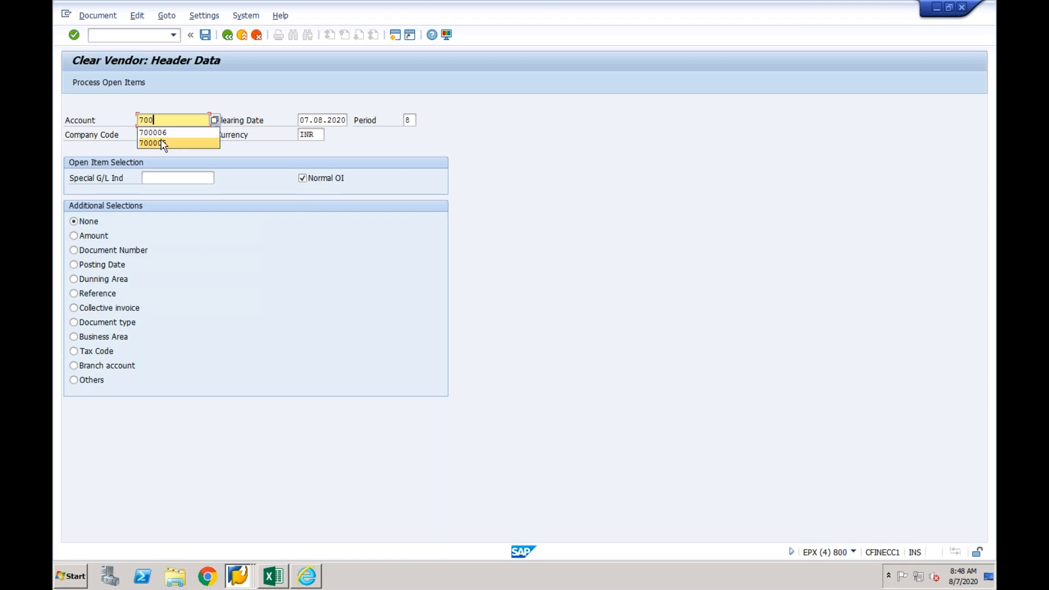
{"action": "left_click", "coordinate": [160, 134]}
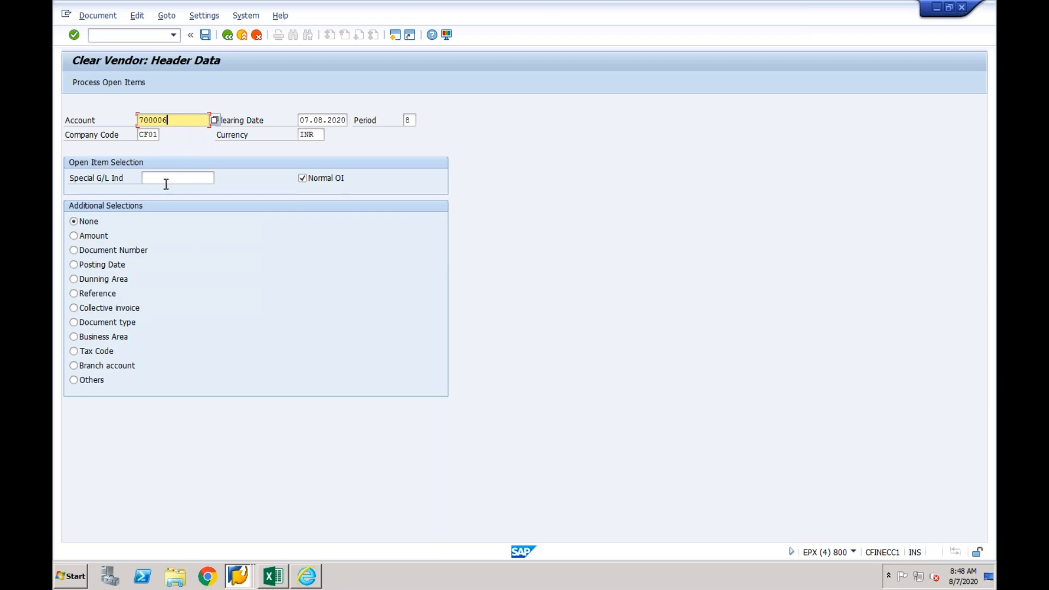
{"action": "left_click", "coordinate": [111, 81]}
{"action": "left_click", "coordinate": [205, 35]}
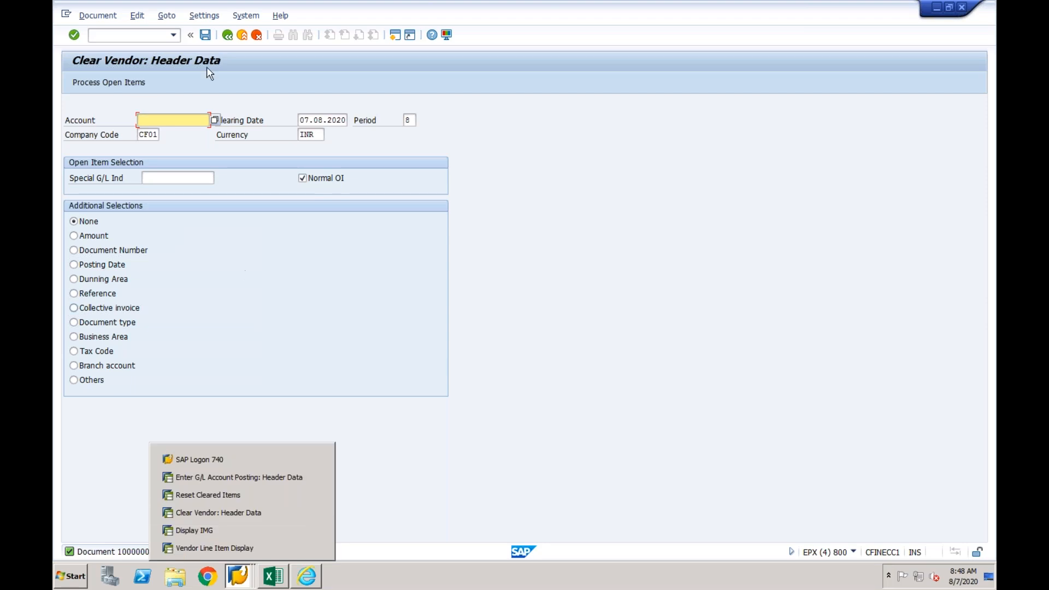
- Run /nfbl1n for the vendor in company code CF01 with All items selected to check the clearing document
{"action": "left_click", "coordinate": [173, 35]}
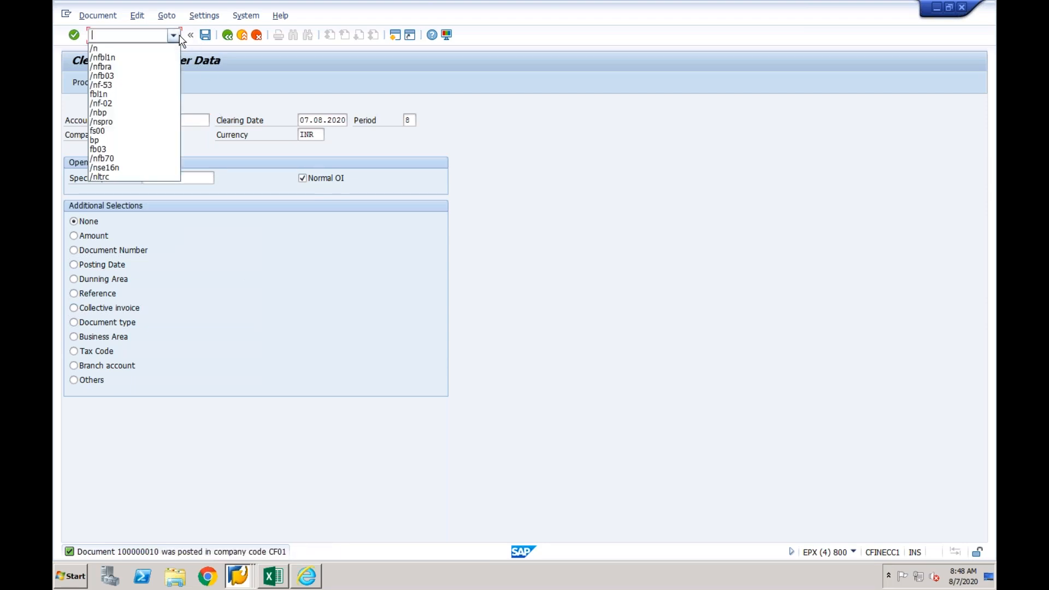
{"action": "left_click", "coordinate": [131, 57]}
{"action": "key", "text": "Return"}
{"action": "left_click", "coordinate": [74, 82]}
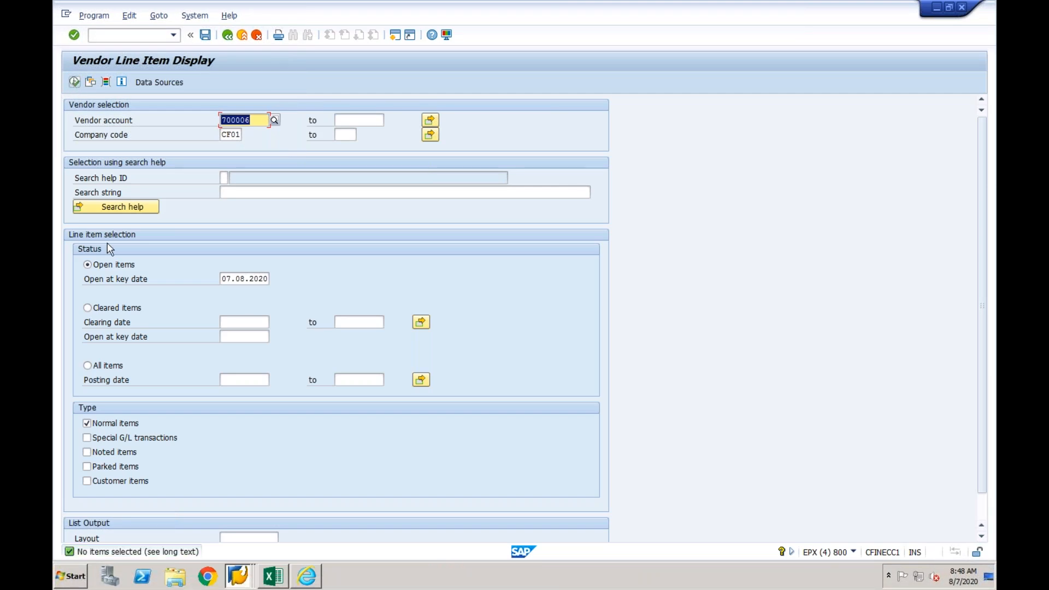
{"action": "left_click", "coordinate": [97, 365]}
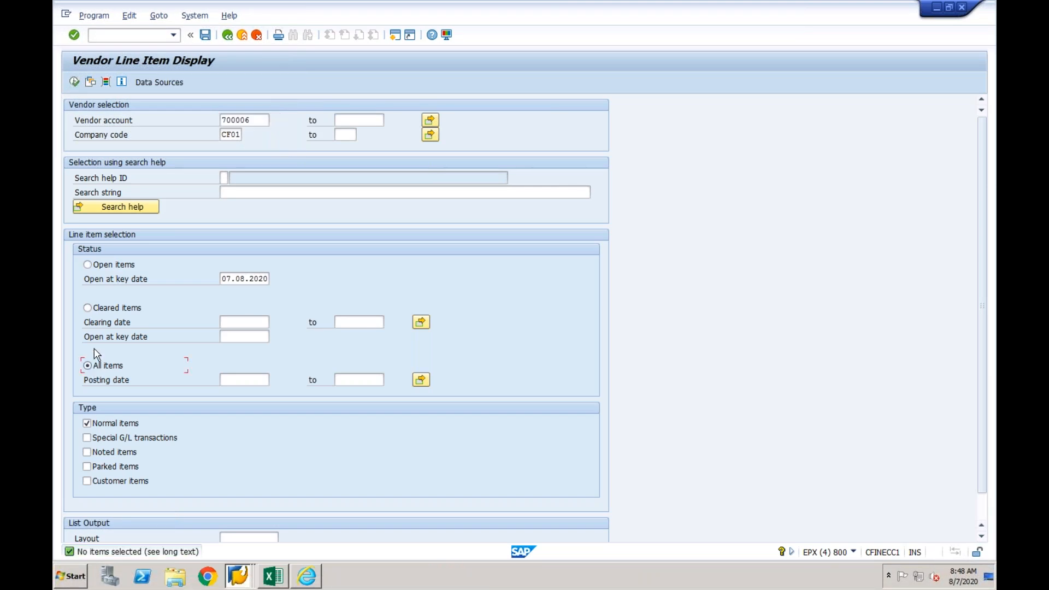
{"action": "left_click", "coordinate": [74, 82]}
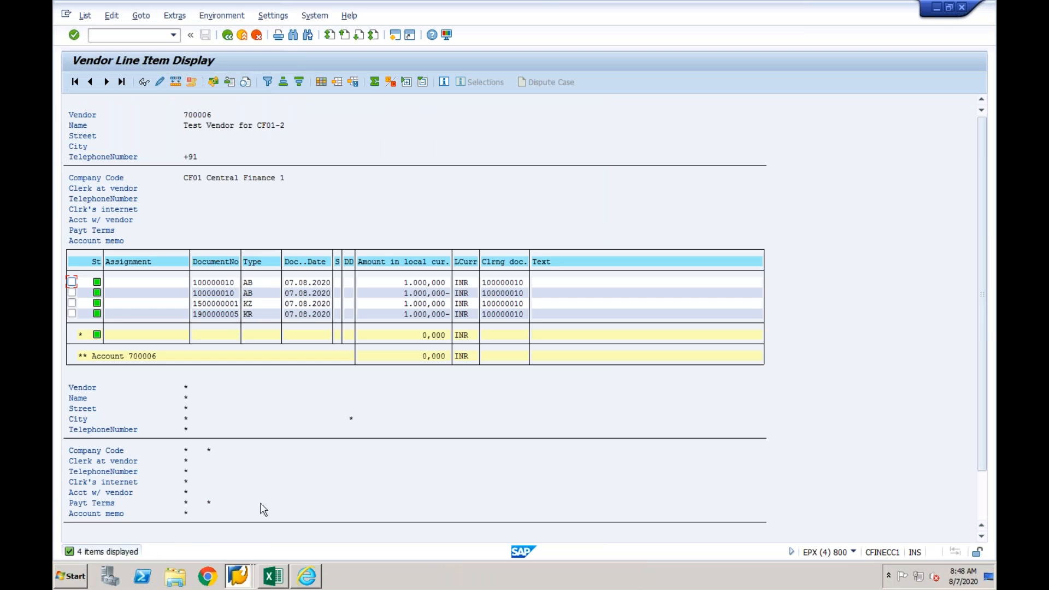
- Switch to the DV1 session and rerun the vendor's open item list for company code CF03
{"action": "left_click", "coordinate": [238, 575]}
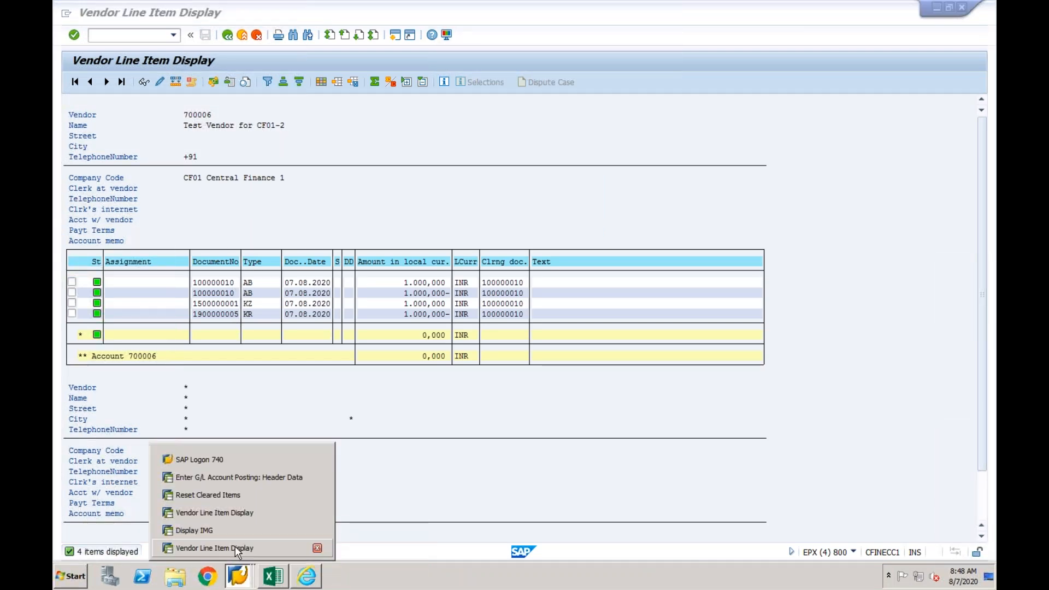
{"action": "left_click", "coordinate": [235, 547]}
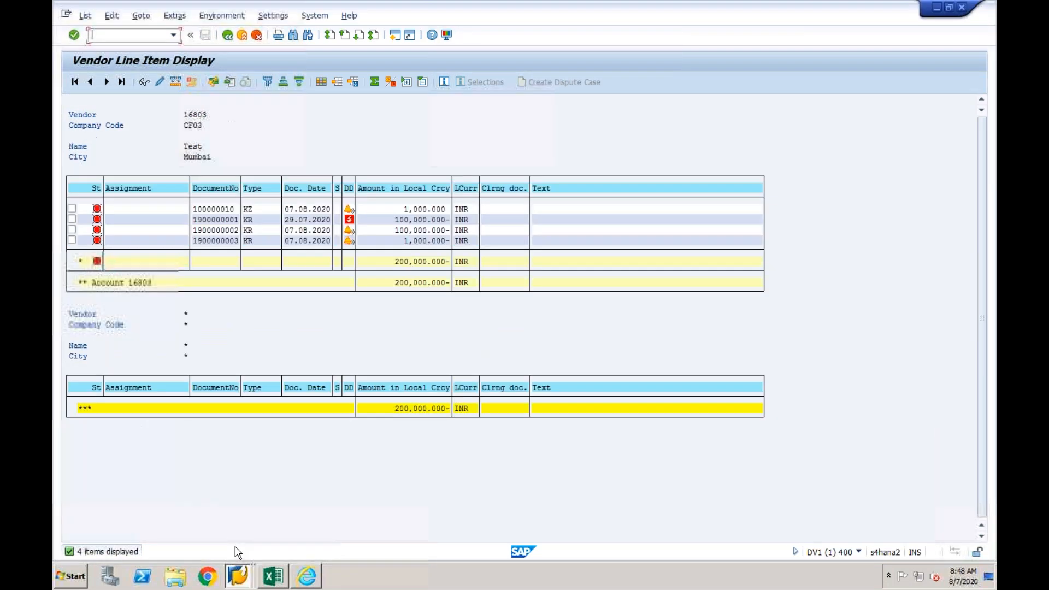
{"action": "left_click", "coordinate": [227, 34]}
{"action": "left_click", "coordinate": [74, 82]}
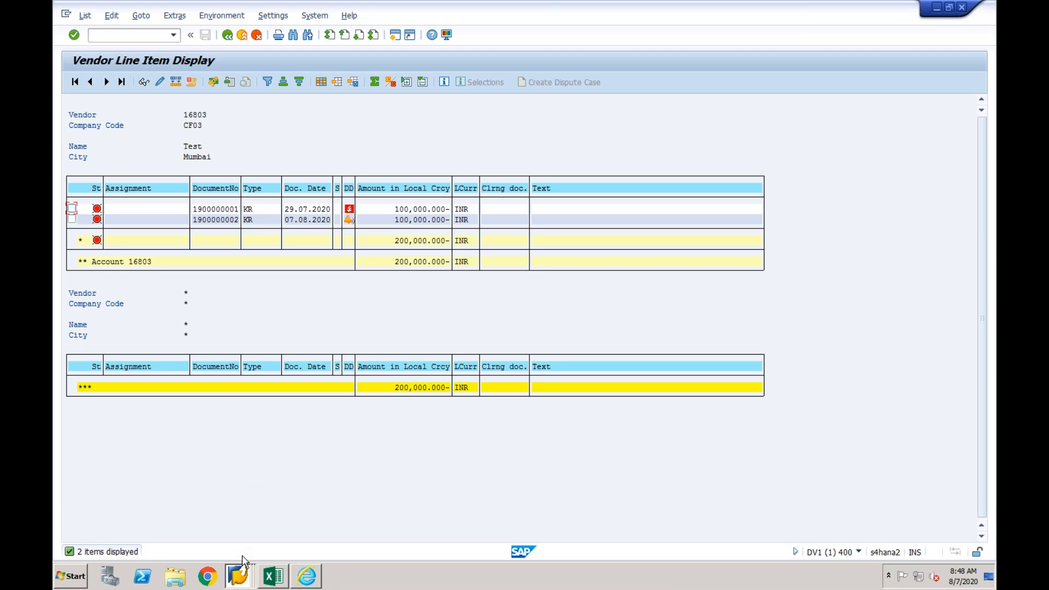
{"action": "mouse_move", "coordinate": [244, 576]}
- Try to reset the replicated payment document's clearing in company code CF03, fiscal year 2020, with /nfbra and view the error message details
{"action": "left_click", "coordinate": [147, 35]}
{"action": "type", "text": "/nfbra"}
{"action": "key", "text": "Return"}
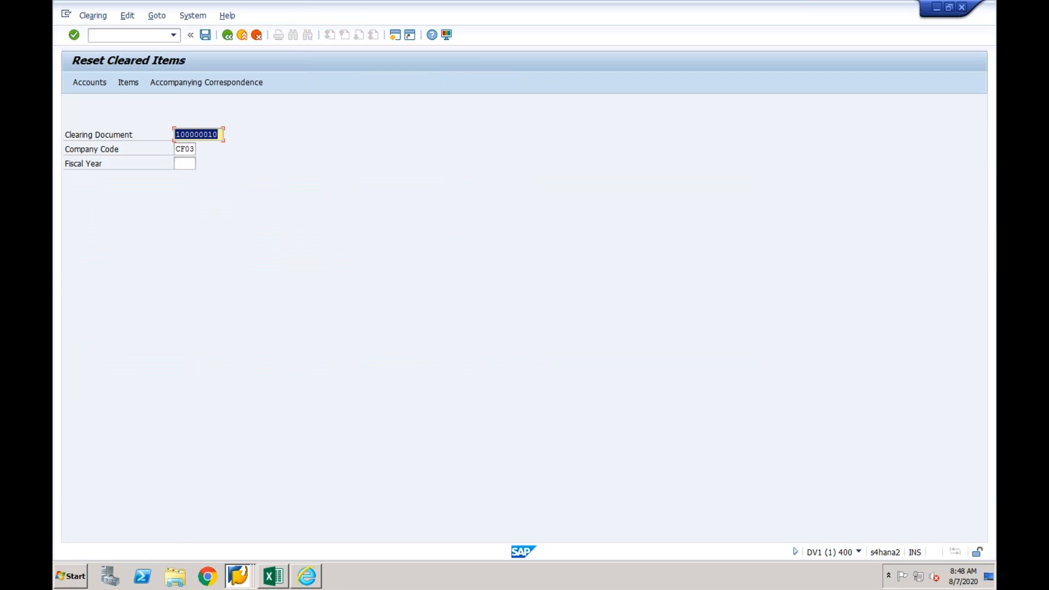
{"action": "left_click", "coordinate": [205, 37]}
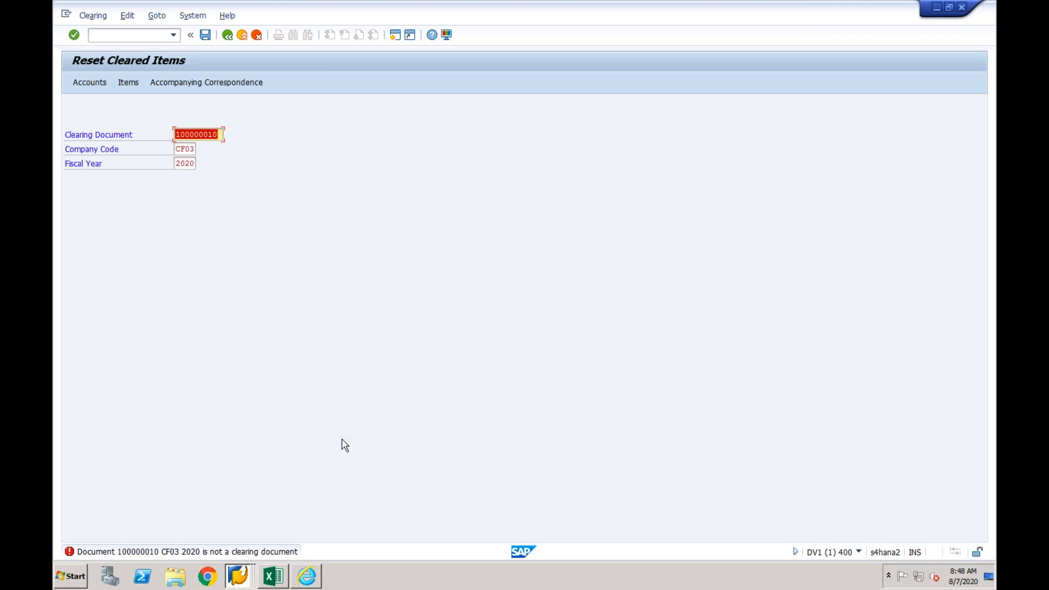
{"action": "double_click", "coordinate": [290, 552]}
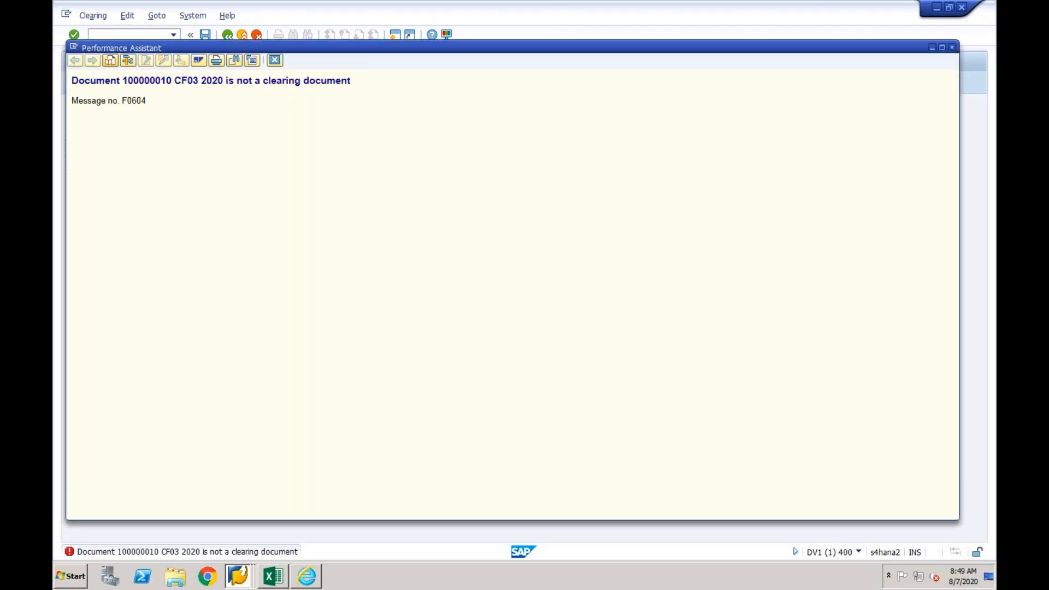
{"action": "left_click", "coordinate": [275, 60]}
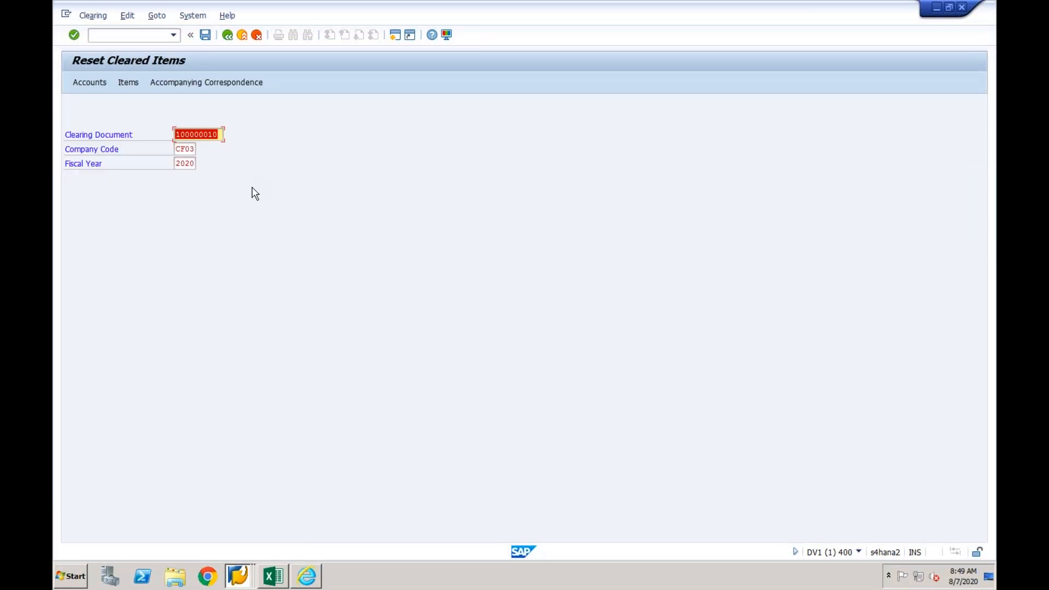
- Run /nfbl1n for the vendor in company code CF03 with All items selected and examine the cleared invoice and payment lines
{"action": "left_click", "coordinate": [146, 38]}
{"action": "type", "text": "/nfbl1n"}
{"action": "key", "text": "Return"}
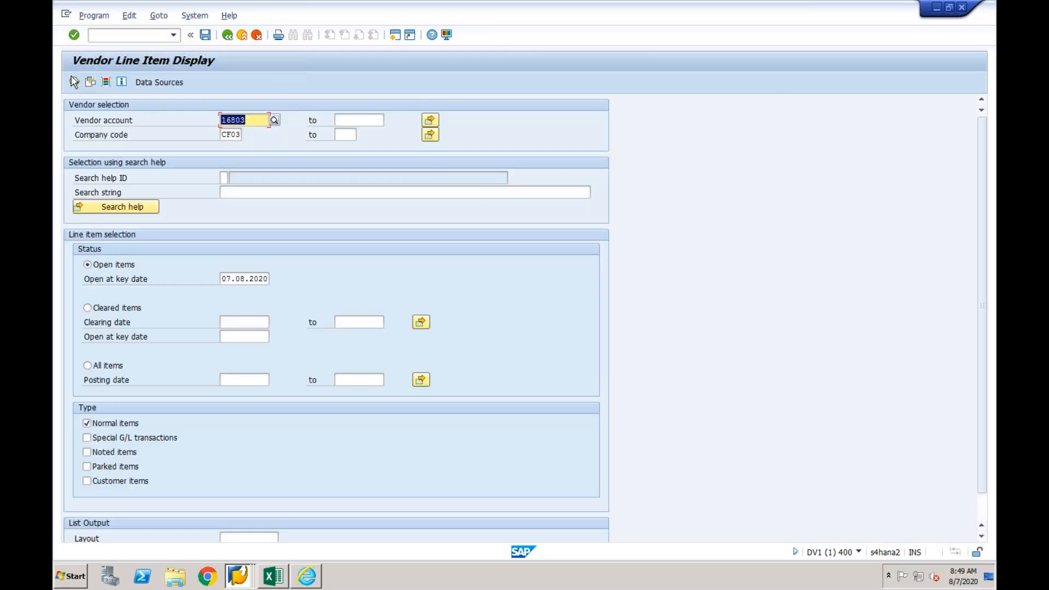
{"action": "left_click", "coordinate": [87, 365]}
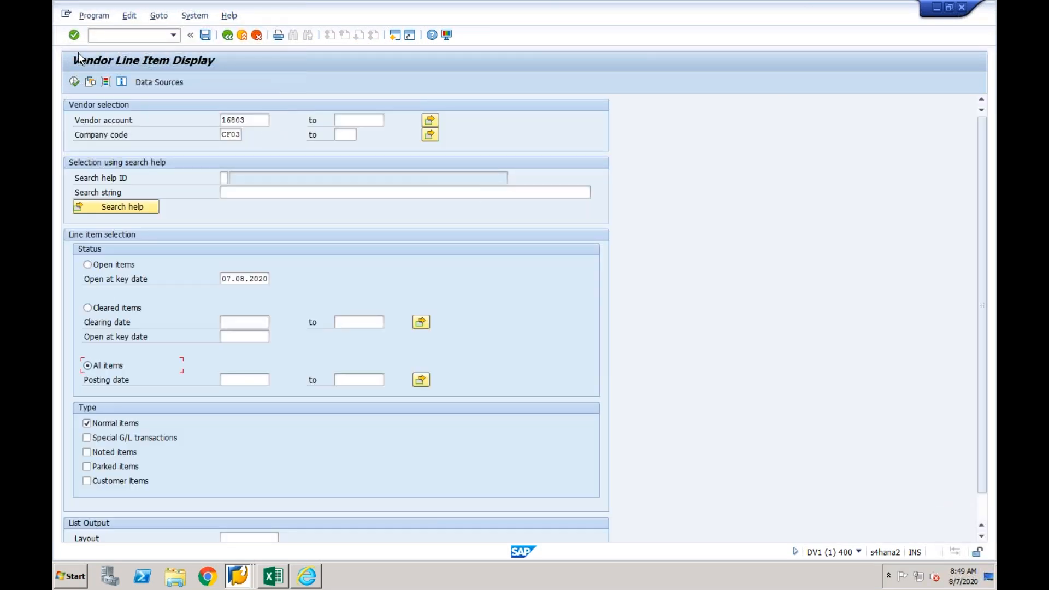
{"action": "left_click", "coordinate": [74, 82]}
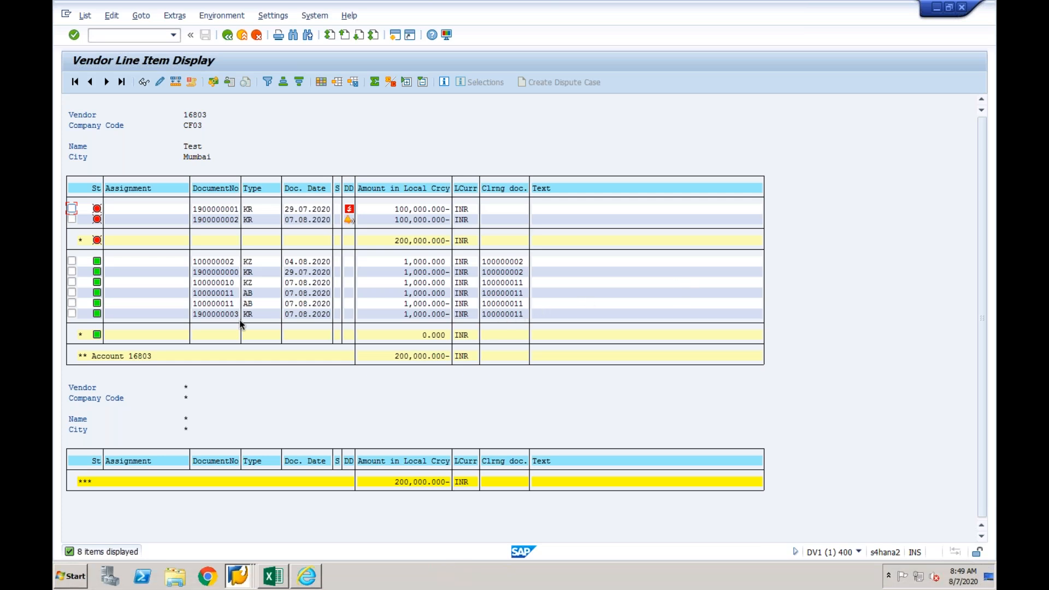
{"action": "left_click", "coordinate": [226, 313]}
{"action": "left_click", "coordinate": [228, 265]}
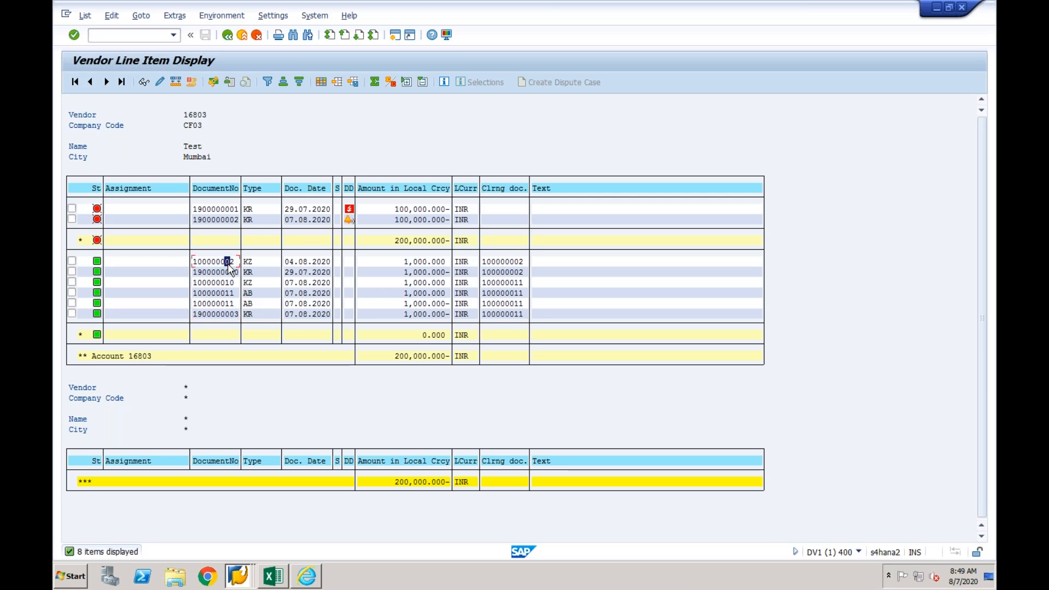
{"action": "left_click", "coordinate": [233, 265]}
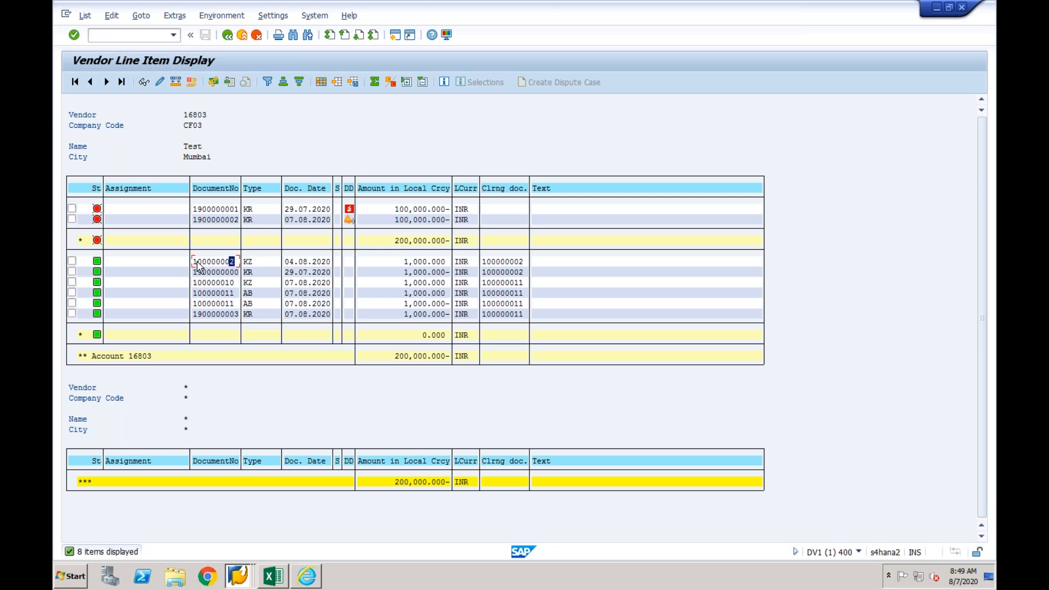
{"action": "left_click", "coordinate": [231, 283]}
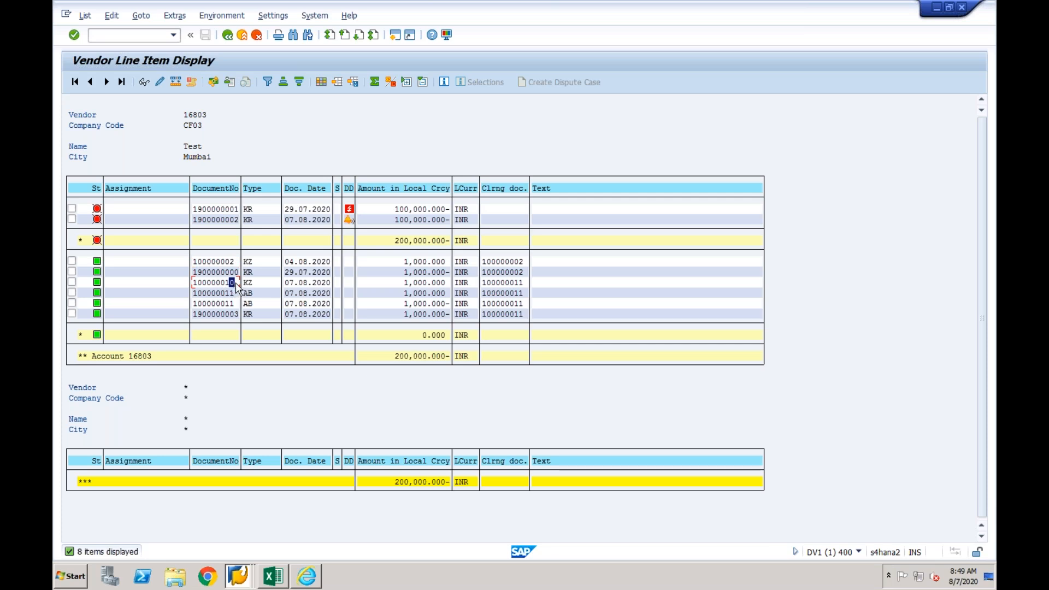
- Compare the document numbers, types and clearing numbers of the vendor's cleared KZ payment and AB lines in company code CF03
{"action": "left_click", "coordinate": [251, 284]}
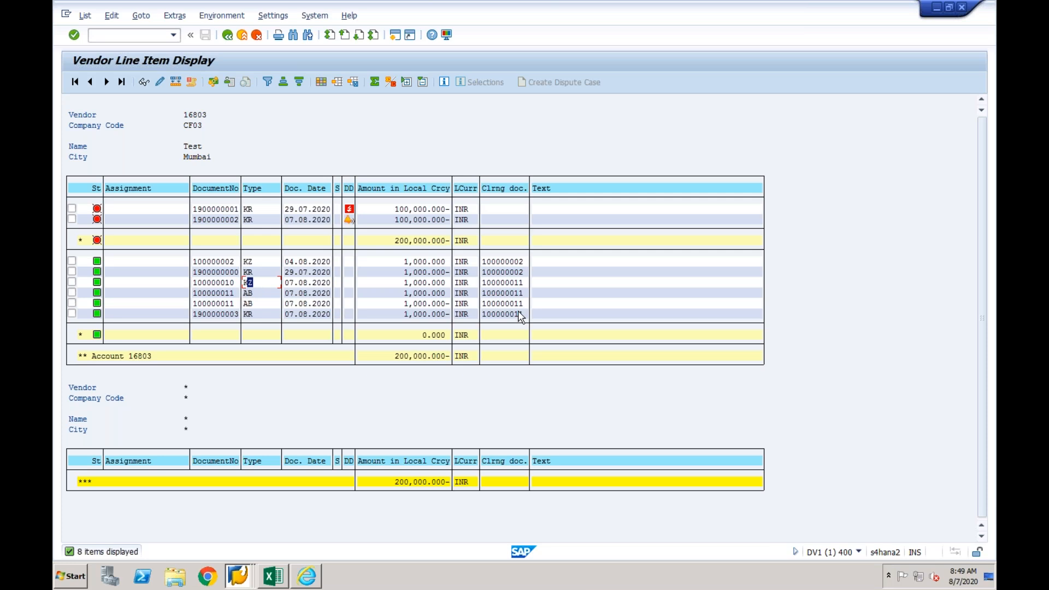
{"action": "left_click", "coordinate": [234, 293]}
{"action": "left_click", "coordinate": [508, 294]}
{"action": "left_click", "coordinate": [222, 282]}
{"action": "left_click", "coordinate": [507, 282]}
- Reset clearing document 100000011 in company code CF03, fiscal year 2020, with /nfbra, choosing Only resetting
{"action": "key", "text": "ctrl+y"}
{"action": "left_click_drag", "start_coordinate": [522, 283], "coordinate": [480, 282]}
{"action": "key", "text": "ctrl+c"}
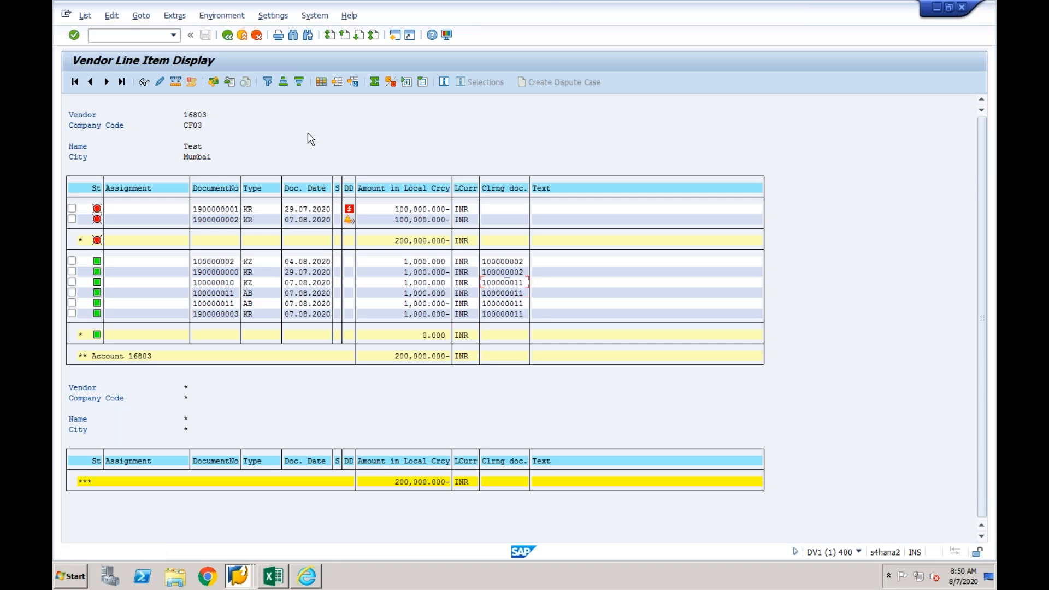
{"action": "left_click", "coordinate": [146, 42]}
{"action": "type", "text": "/nfbra"}
{"action": "key", "text": "Return"}
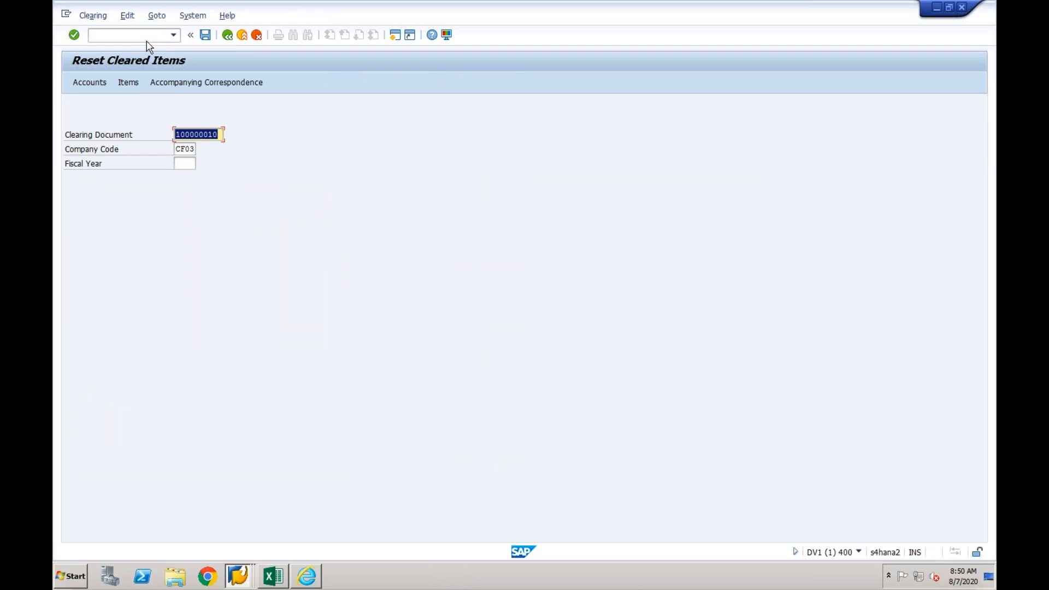
{"action": "key", "text": "ctrl+v"}
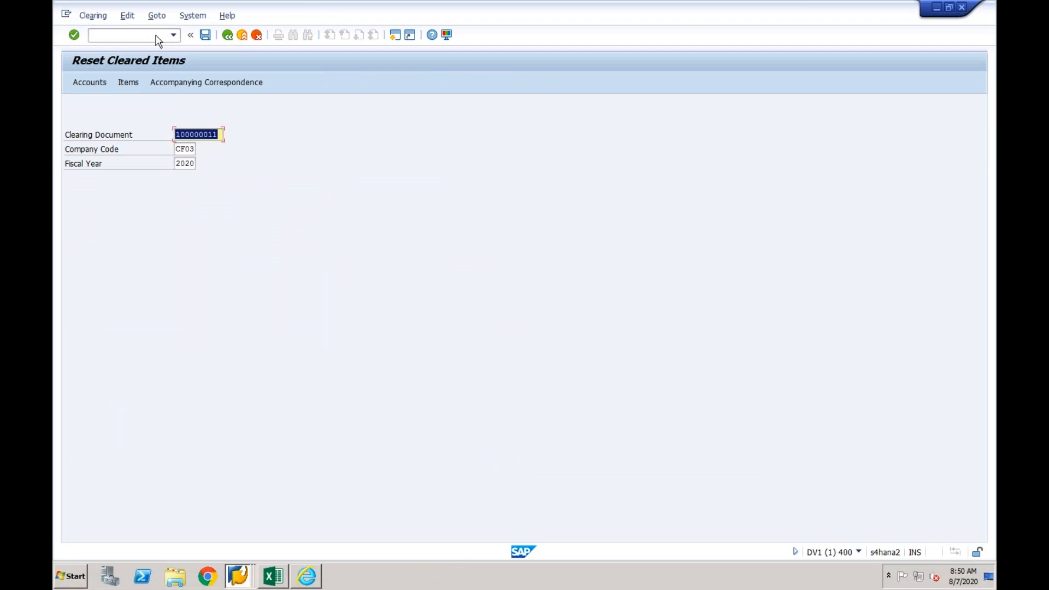
{"action": "left_click", "coordinate": [205, 34]}
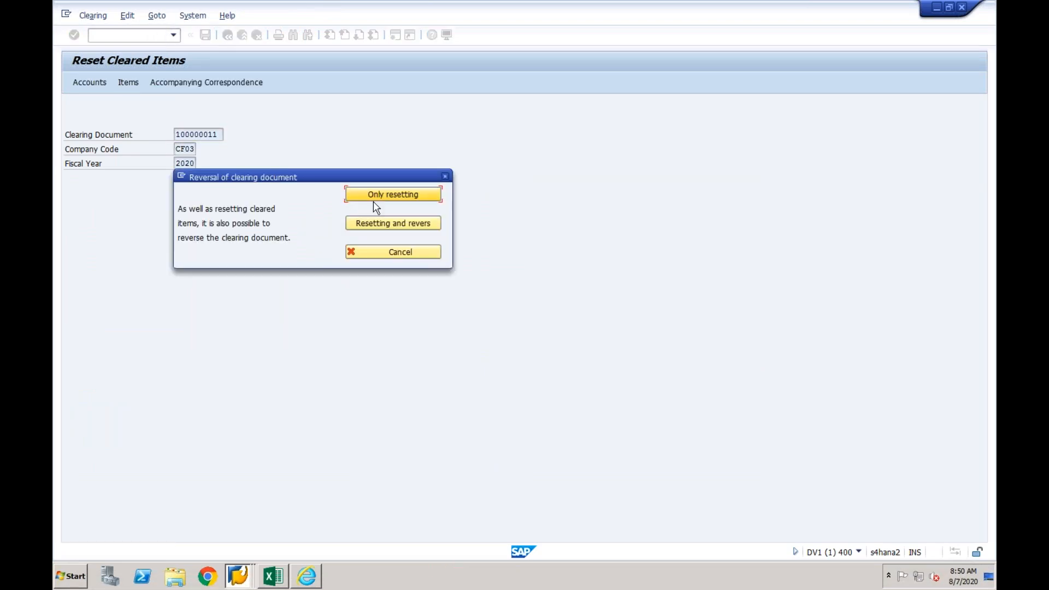
{"action": "left_click", "coordinate": [391, 198]}
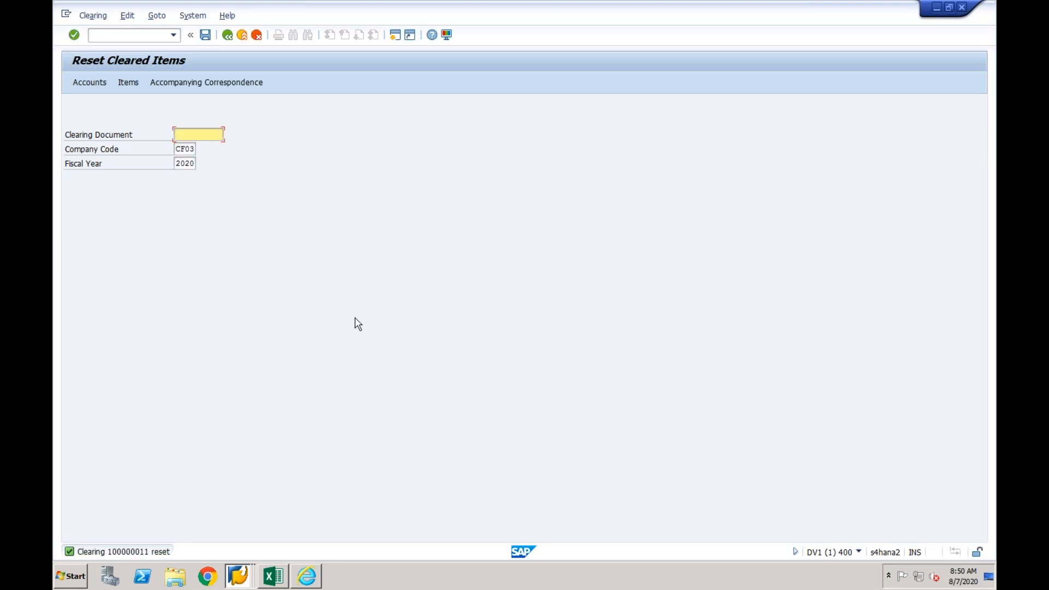
- Run /nfbl1n in the DV1 session to list the vendor's open items in company code CF03 at key date 07.08.2020
{"action": "left_click", "coordinate": [238, 580]}
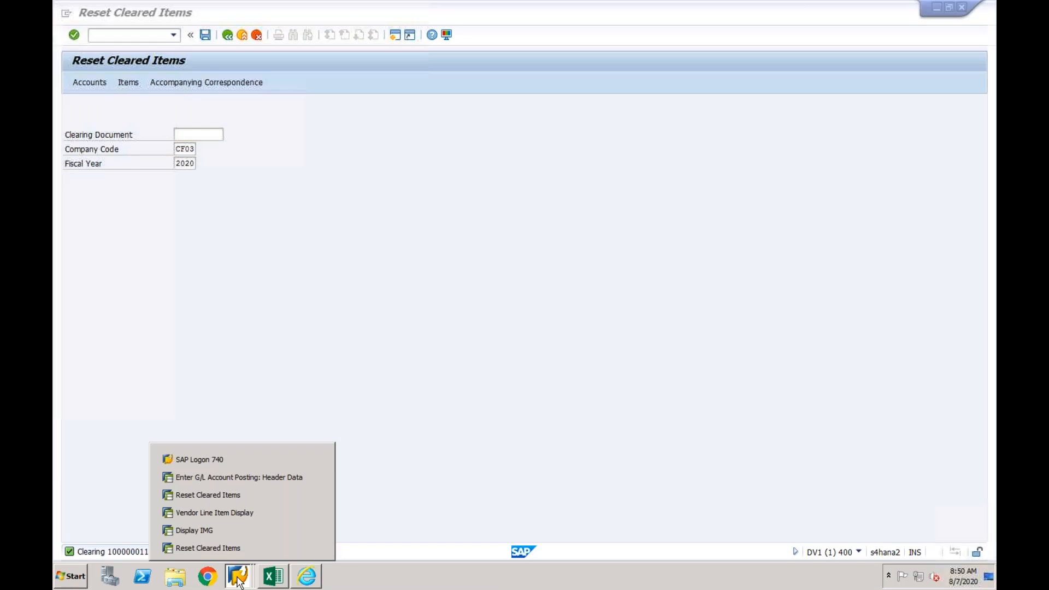
{"action": "left_click", "coordinate": [245, 512]}
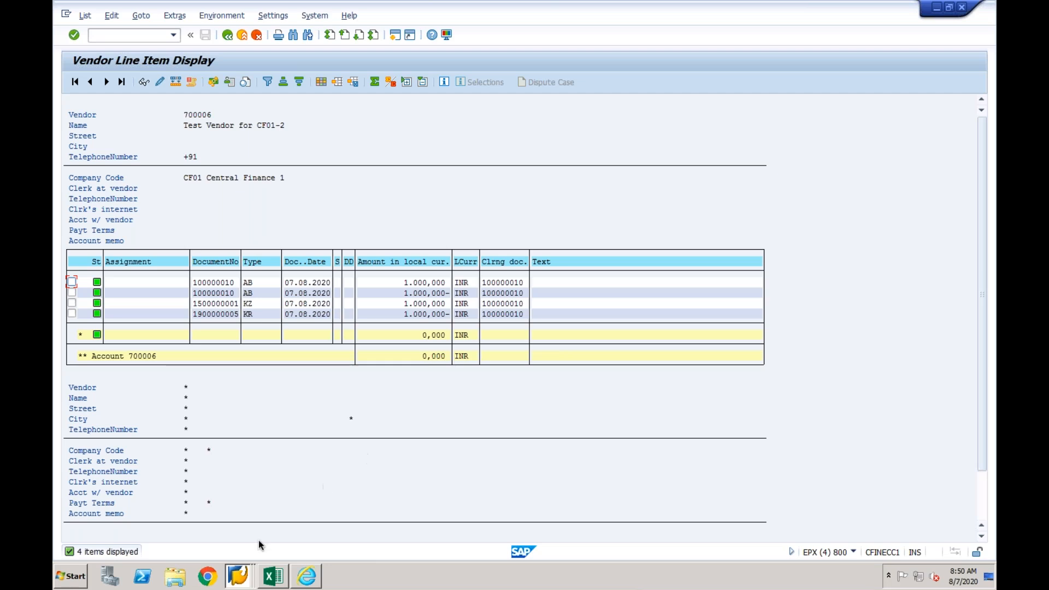
{"action": "left_click", "coordinate": [243, 571]}
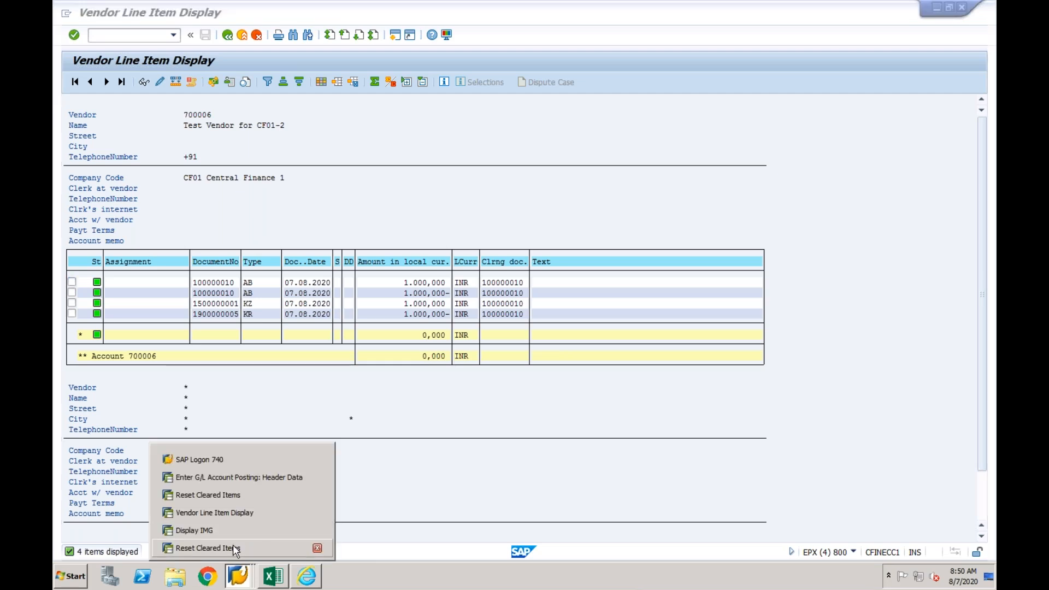
{"action": "left_click", "coordinate": [233, 545]}
{"action": "left_click", "coordinate": [146, 36]}
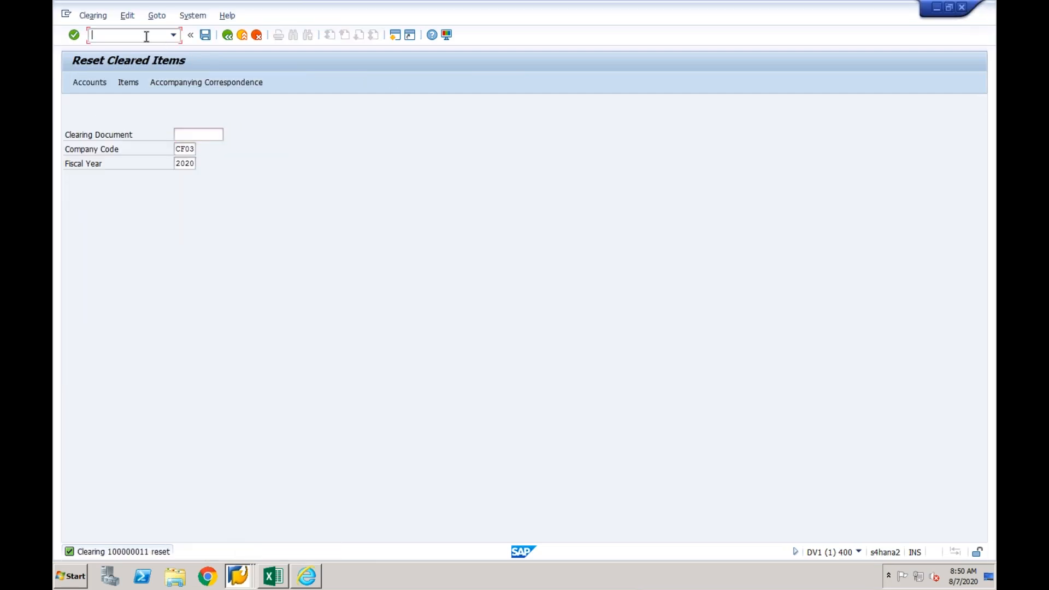
{"action": "type", "text": "/n"}
{"action": "key", "text": "Return"}
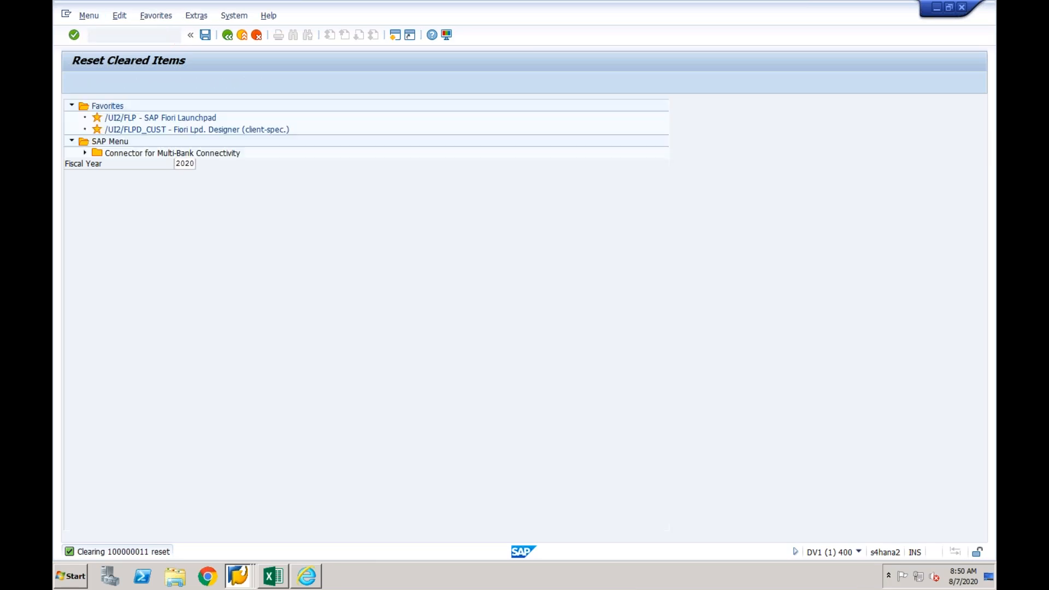
{"action": "left_click", "coordinate": [173, 35]}
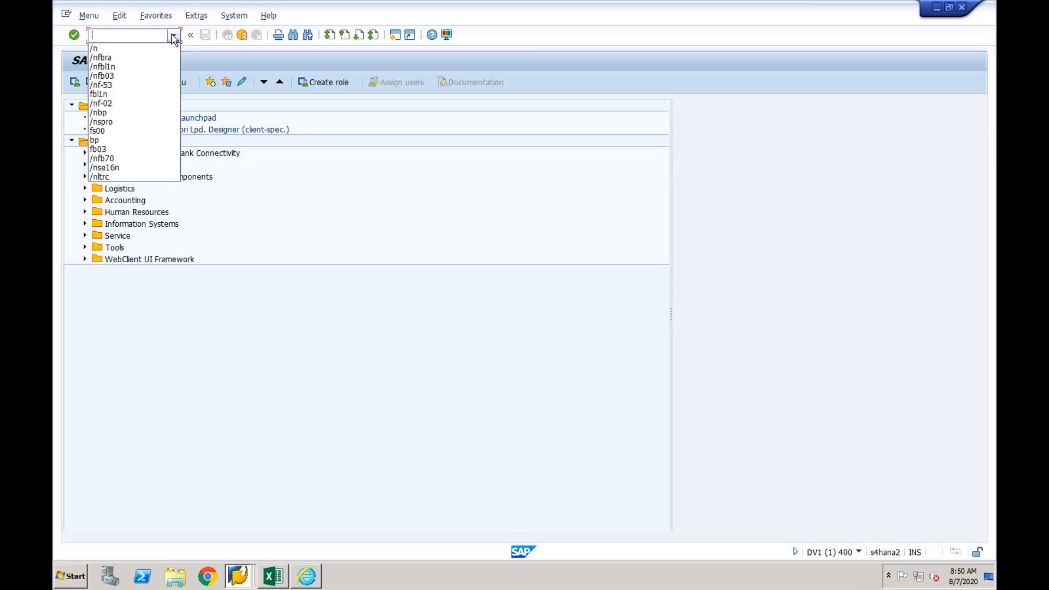
{"action": "left_click", "coordinate": [130, 66]}
{"action": "key", "text": "Return"}
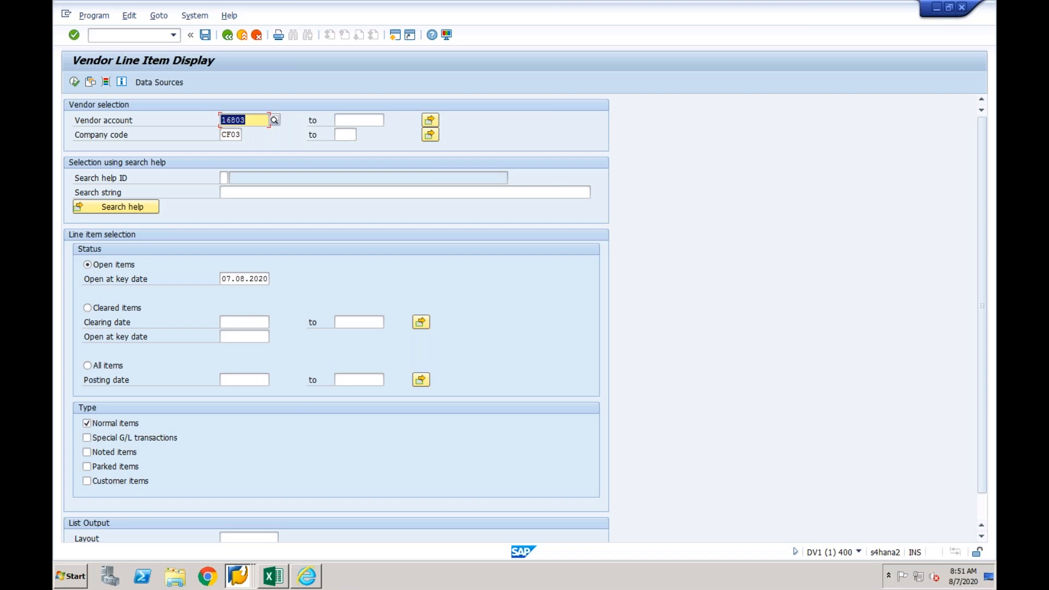
{"action": "left_click", "coordinate": [74, 82]}
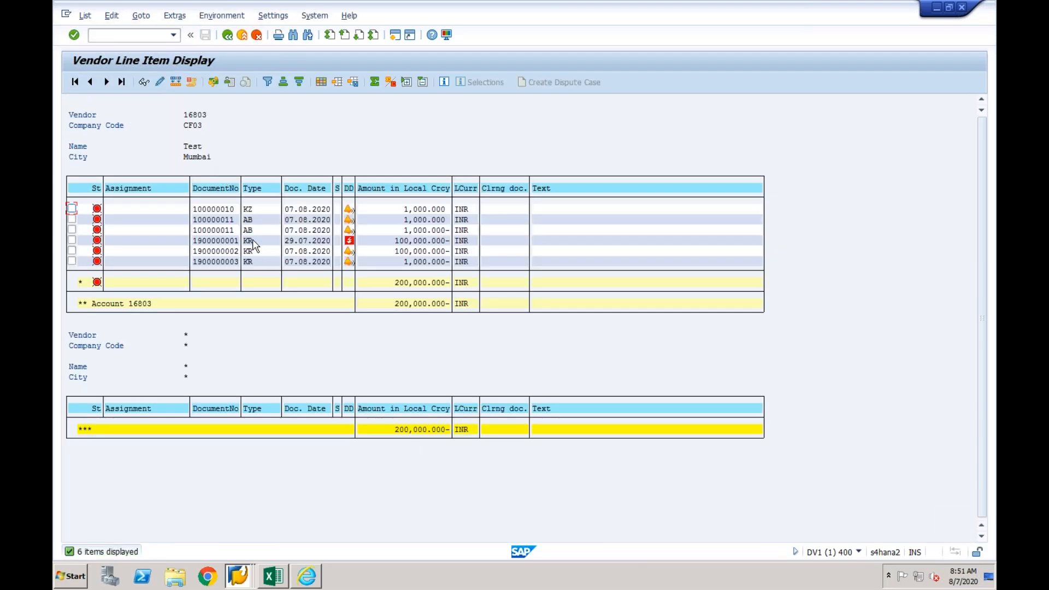
- Switch to the EPX session and rerun the vendor's line item list for company code CF01
{"action": "right_click", "coordinate": [237, 572]}
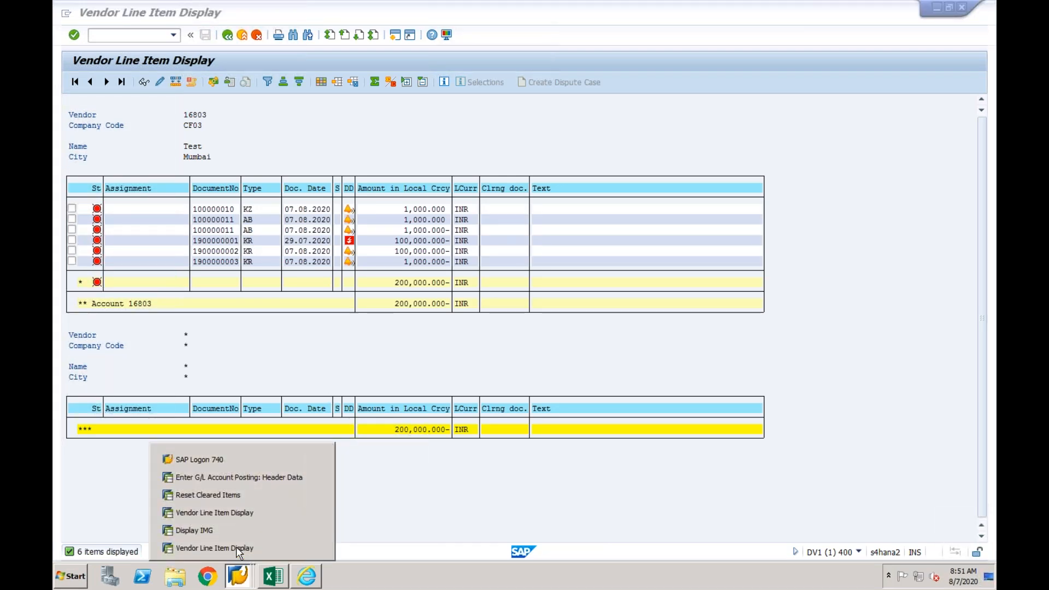
{"action": "left_click", "coordinate": [241, 512]}
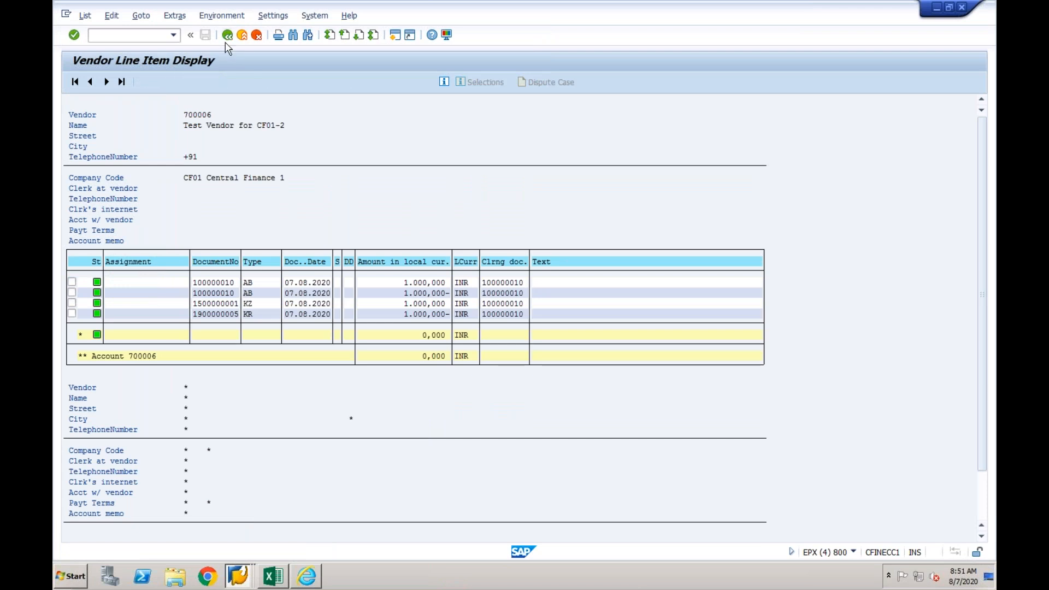
{"action": "left_click", "coordinate": [227, 35]}
{"action": "left_click", "coordinate": [75, 82]}
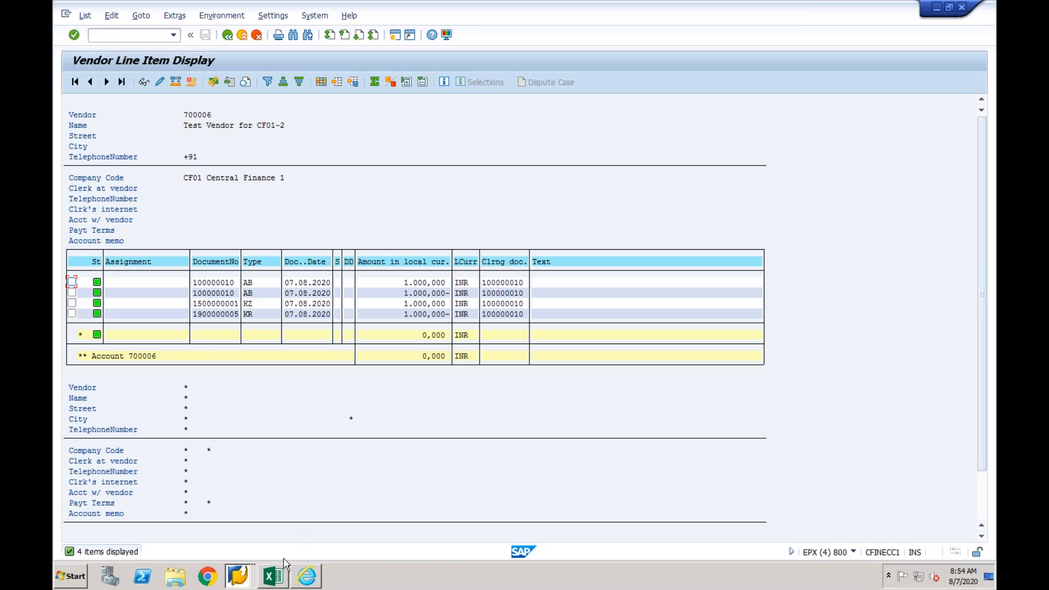
- Switch to the Excel workbook and review Scenario 1, comparing the AP invoice and payment entries in source and target
{"action": "left_click", "coordinate": [276, 575]}
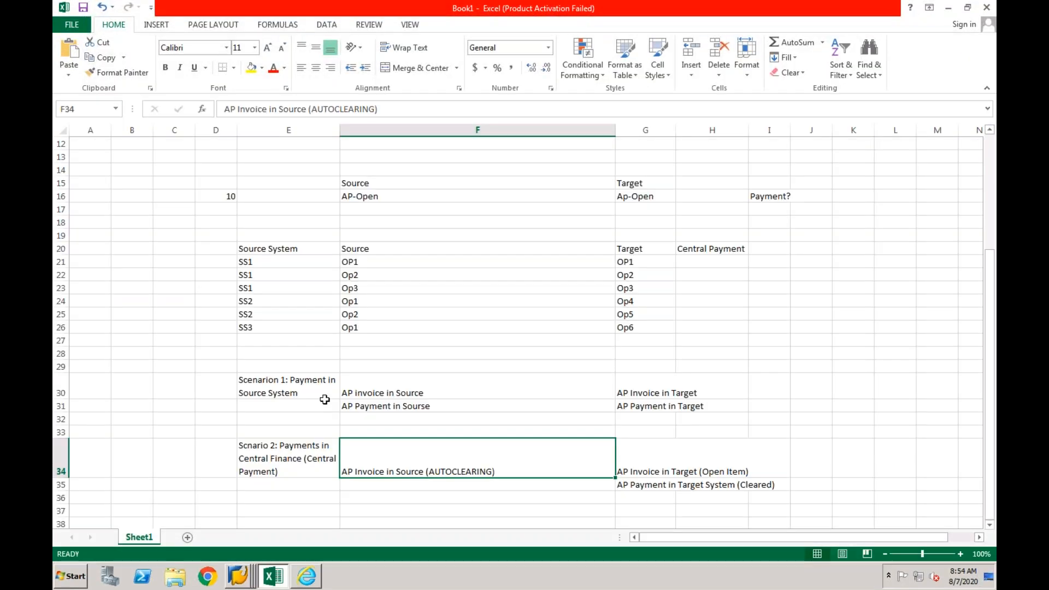
{"action": "left_click", "coordinate": [368, 391]}
{"action": "left_click", "coordinate": [372, 406]}
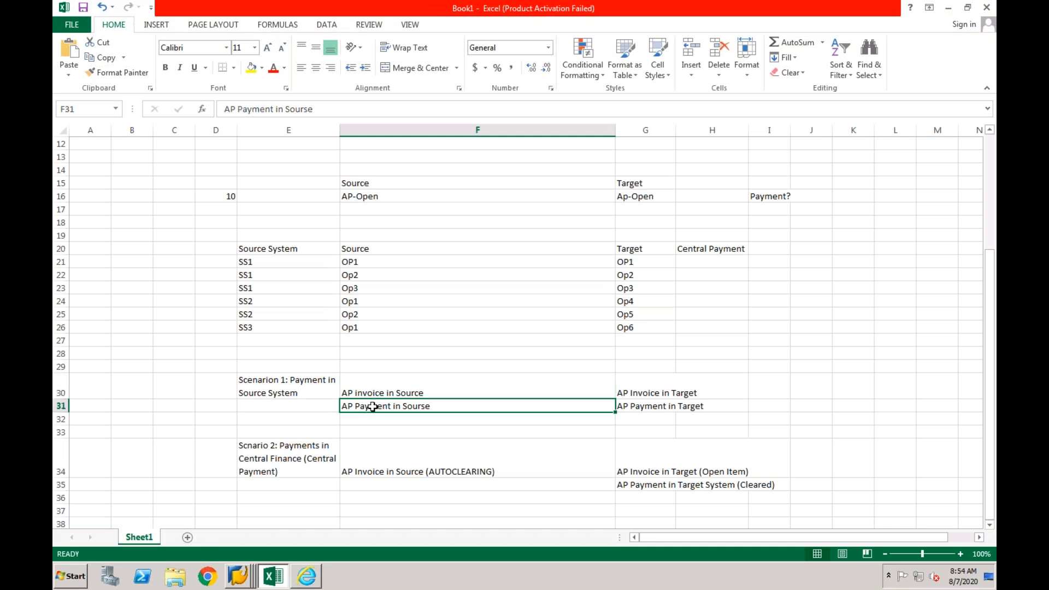
{"action": "left_click", "coordinate": [628, 393]}
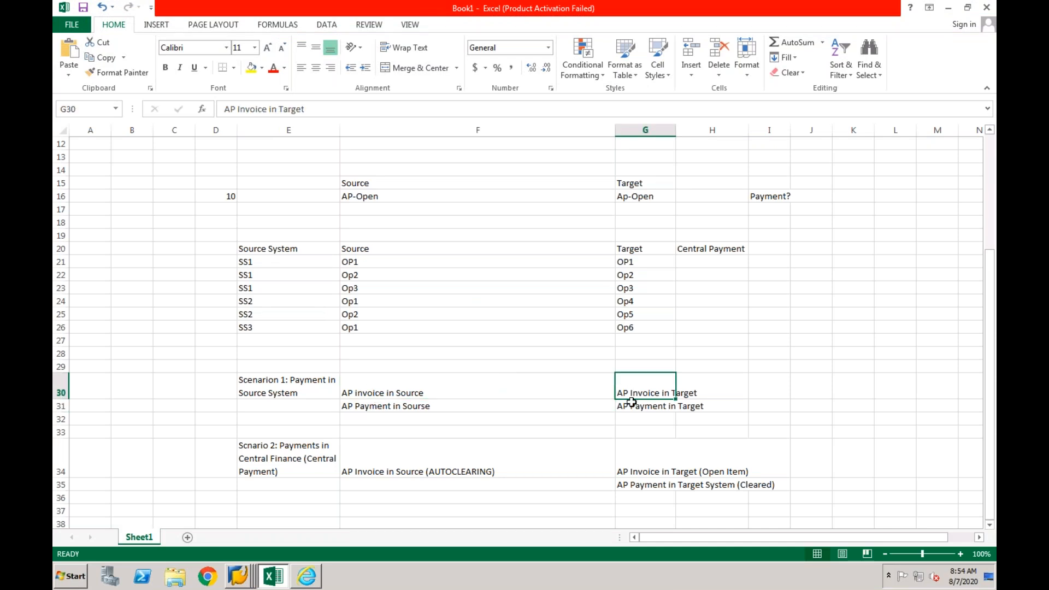
{"action": "left_click", "coordinate": [631, 404]}
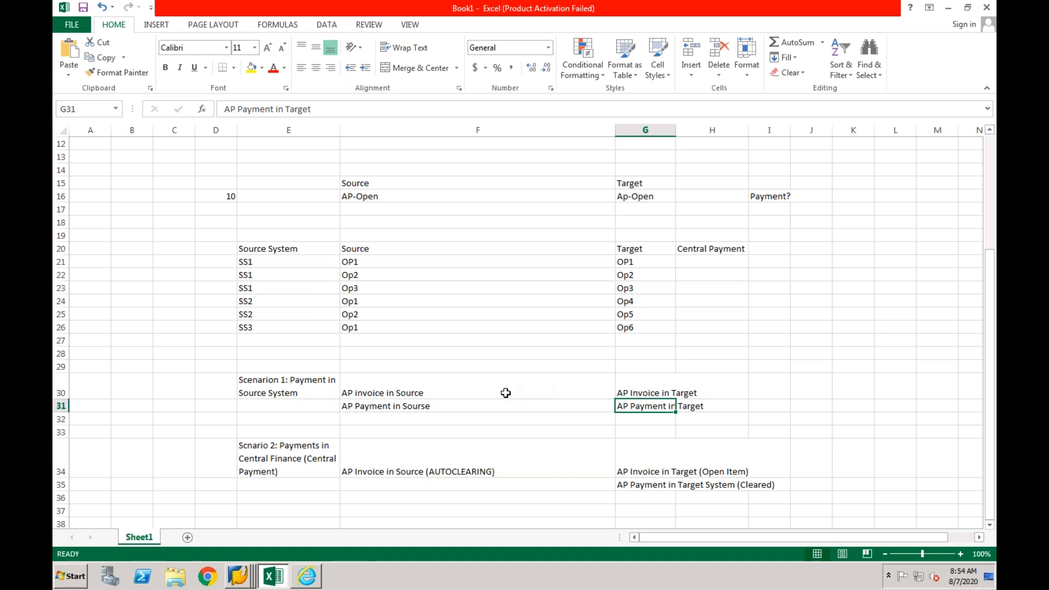
{"action": "left_click", "coordinate": [462, 394]}
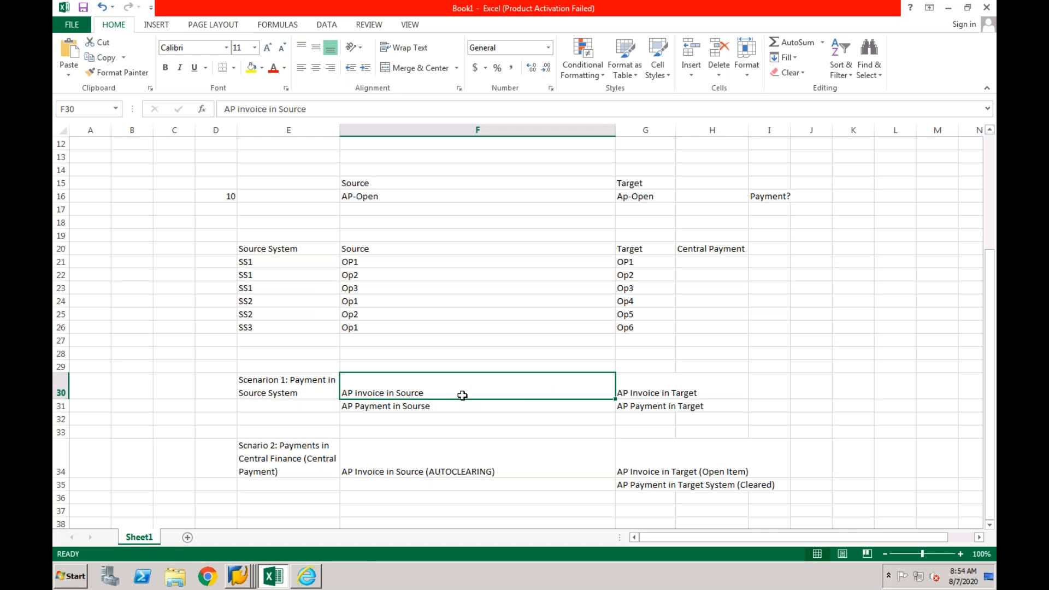
{"action": "left_click", "coordinate": [630, 396]}
{"action": "left_click", "coordinate": [631, 407]}
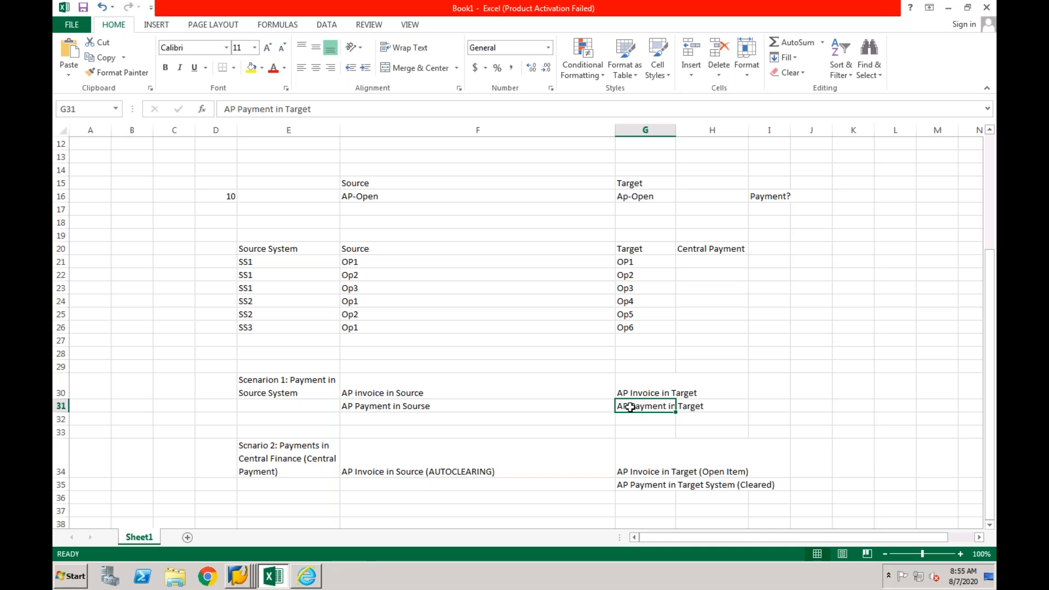
{"action": "left_click", "coordinate": [479, 395]}
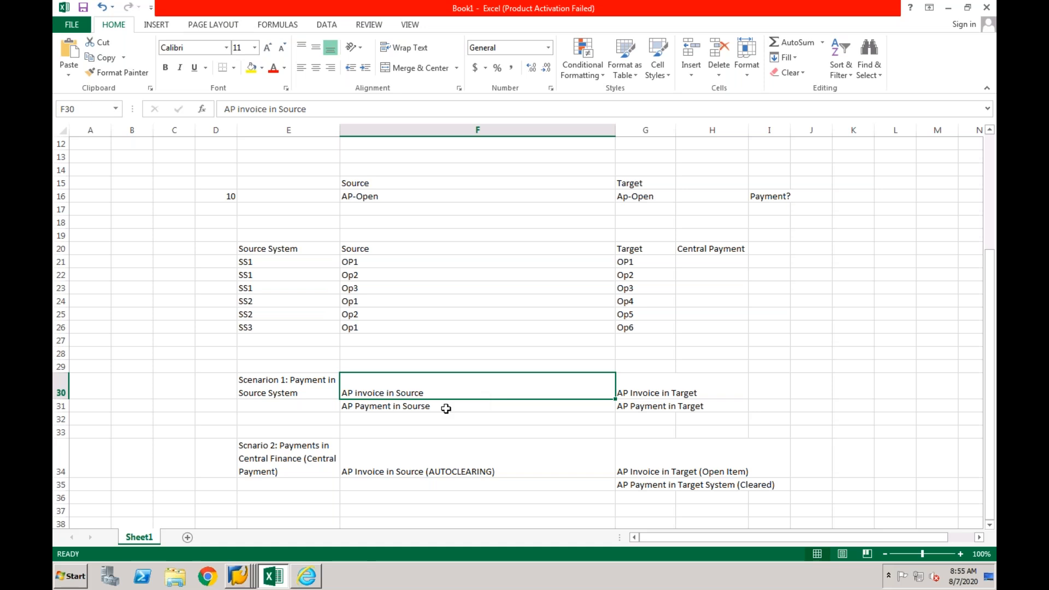
- Review Scenario 2 on central payment, comparing the autoclearing source invoice with the open invoice and cleared payment in the target
{"action": "left_click", "coordinate": [643, 484]}
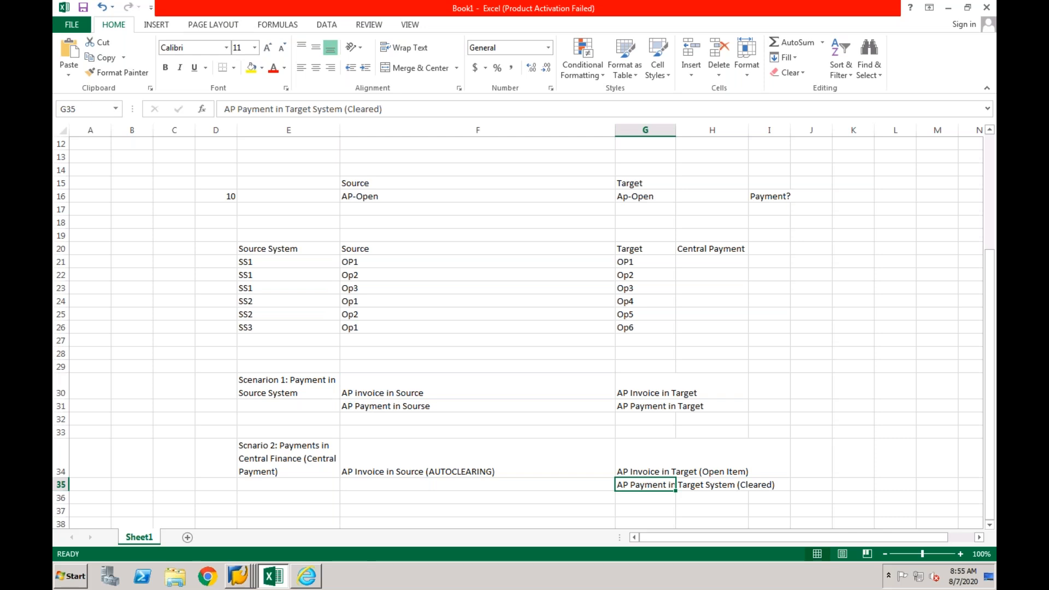
{"action": "left_click", "coordinate": [497, 465]}
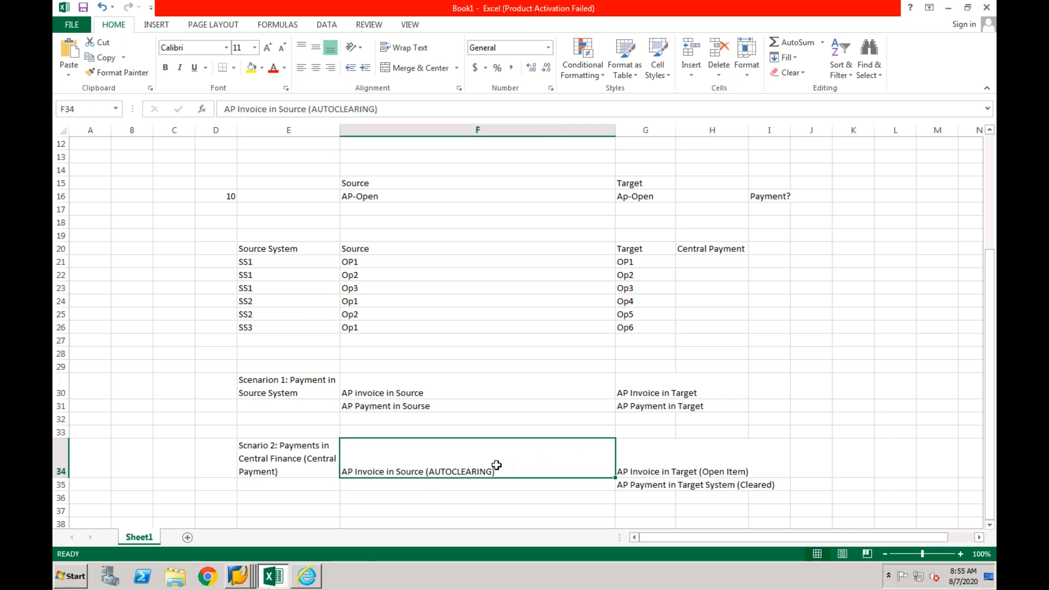
{"action": "left_click", "coordinate": [629, 458]}
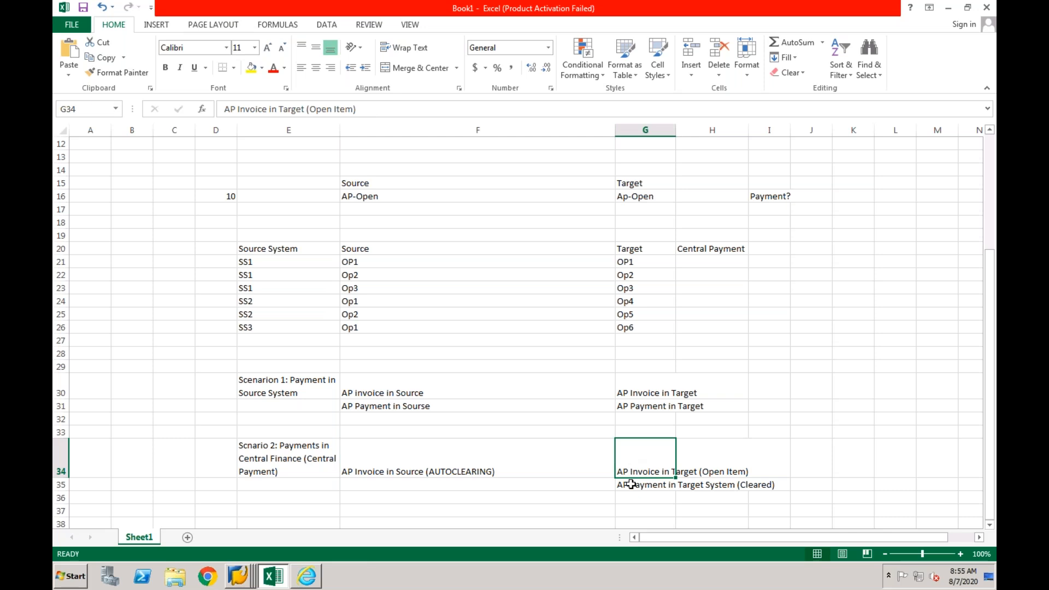
{"action": "left_click", "coordinate": [629, 485]}
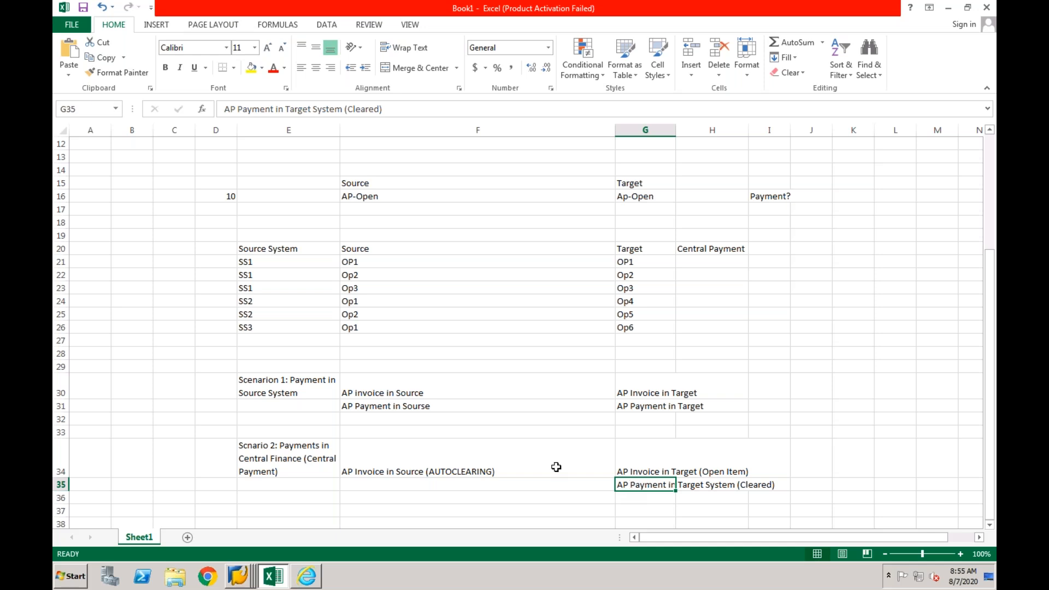
{"action": "left_click", "coordinate": [313, 454]}
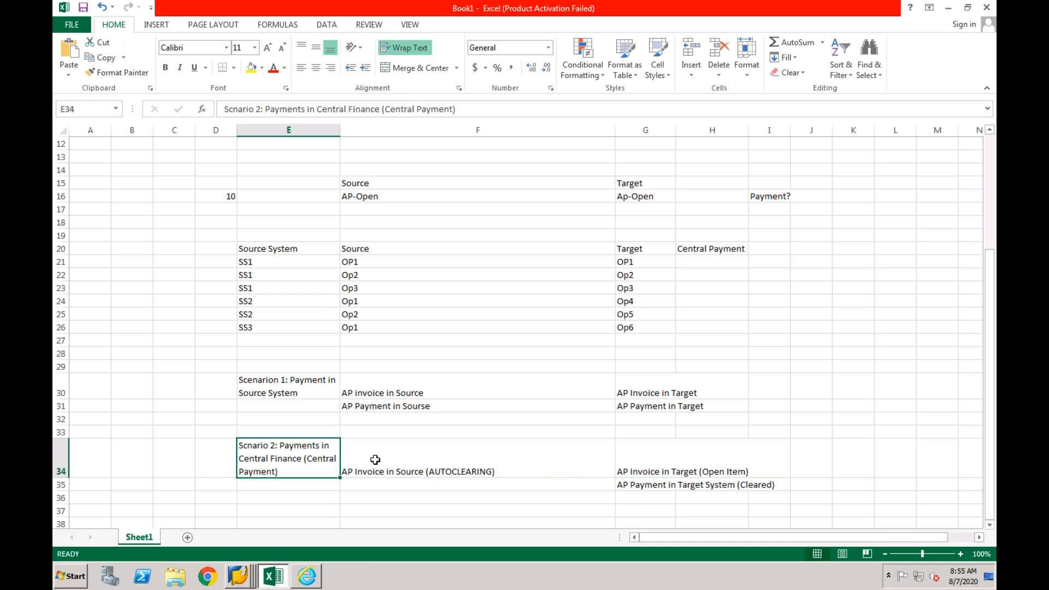
{"action": "left_click", "coordinate": [375, 460]}
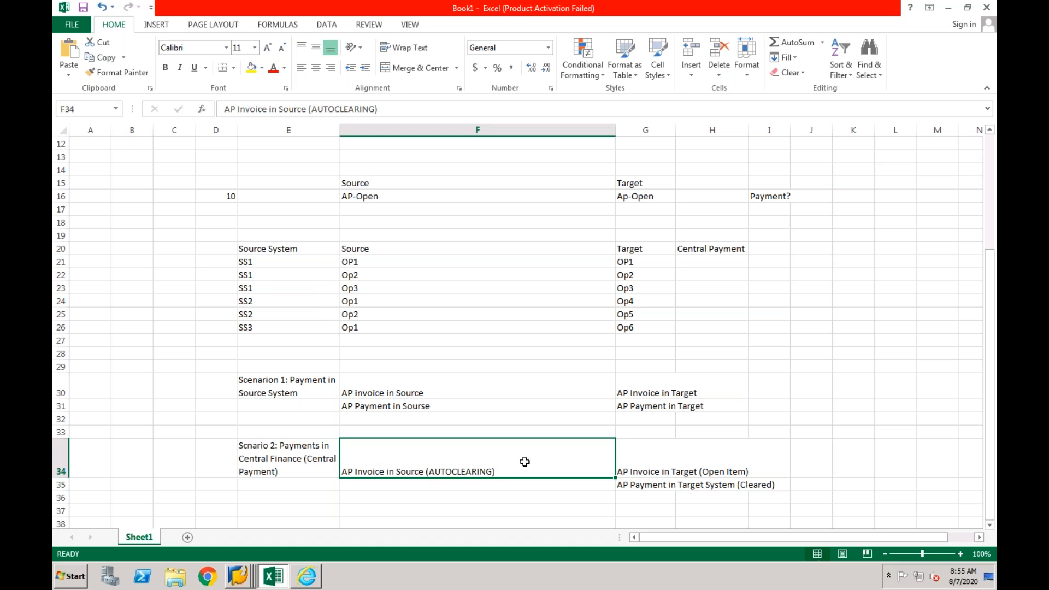
{"action": "left_click", "coordinate": [639, 464]}
{"action": "left_click", "coordinate": [573, 463]}
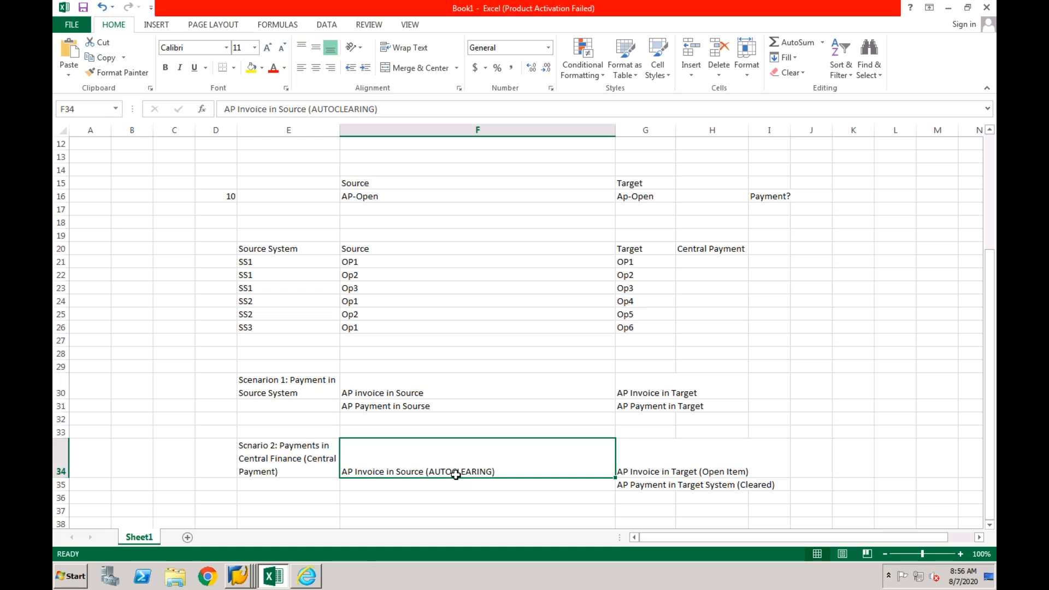
{"action": "left_click", "coordinate": [645, 463]}
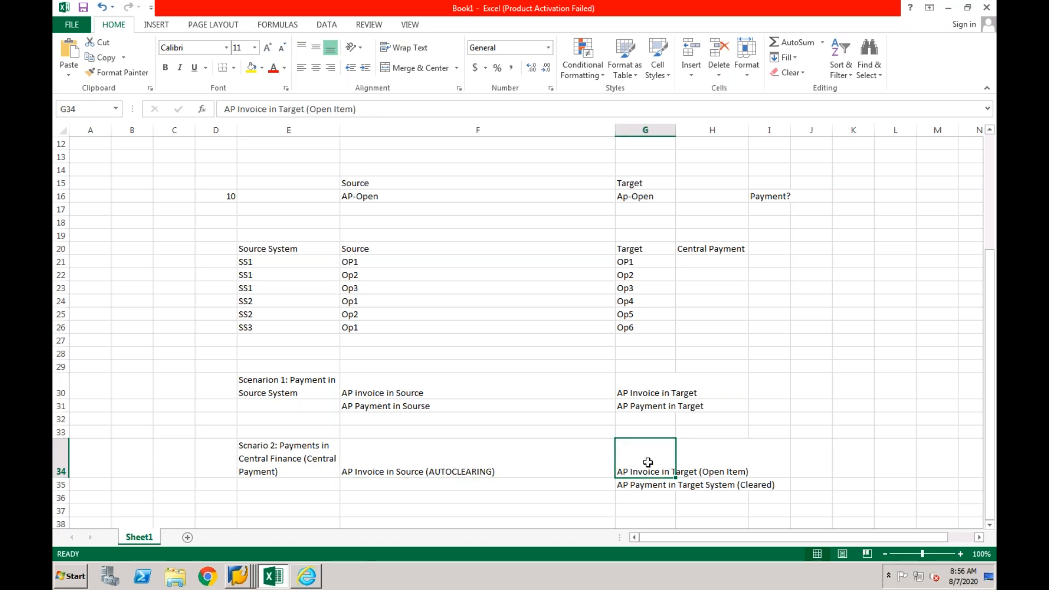
{"action": "left_click", "coordinate": [571, 449]}
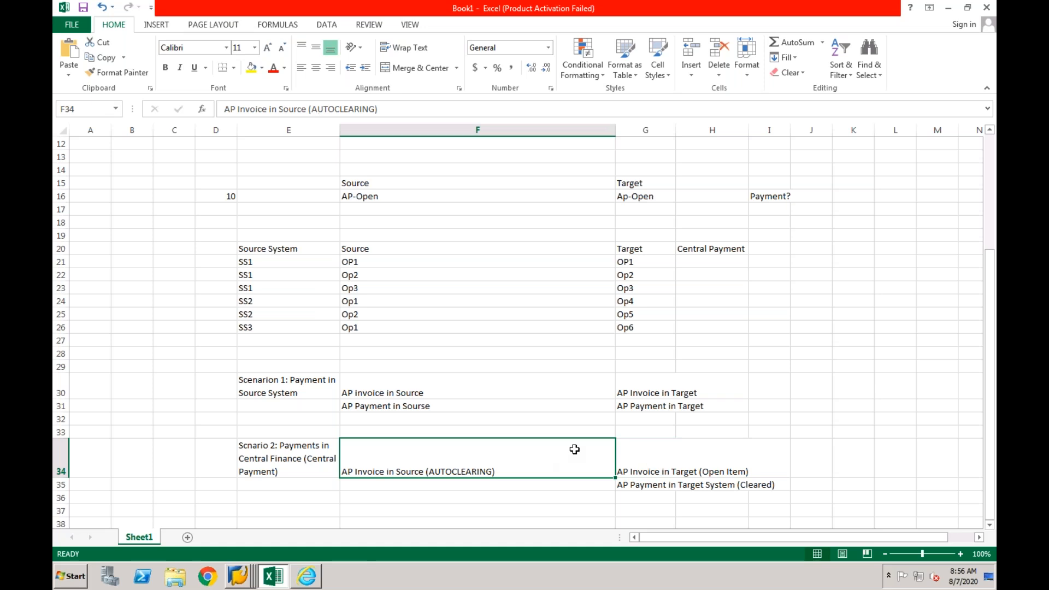
{"action": "left_click", "coordinate": [639, 459]}
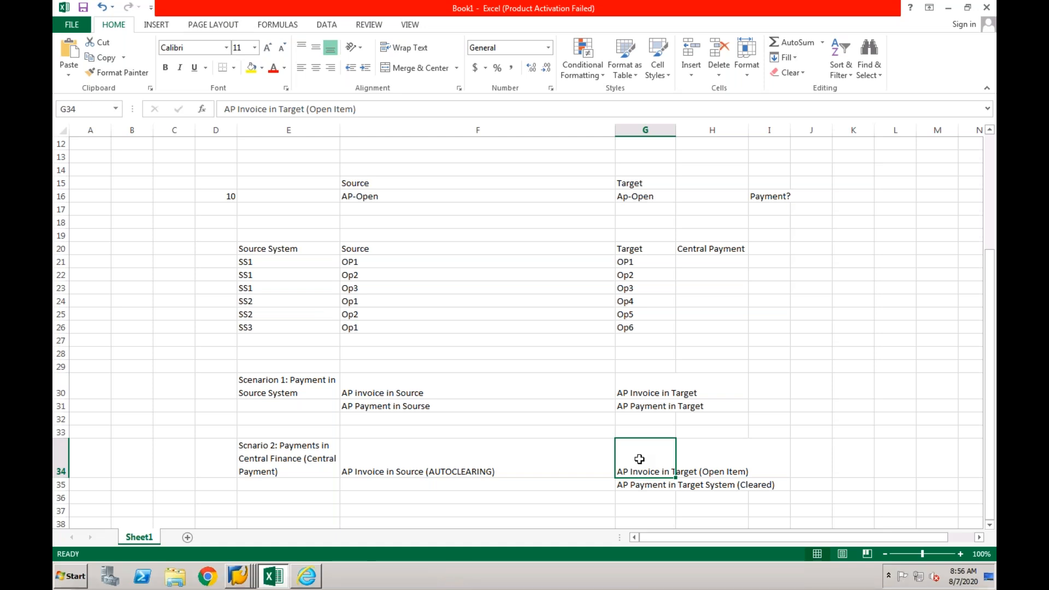
{"action": "left_click", "coordinate": [630, 484]}
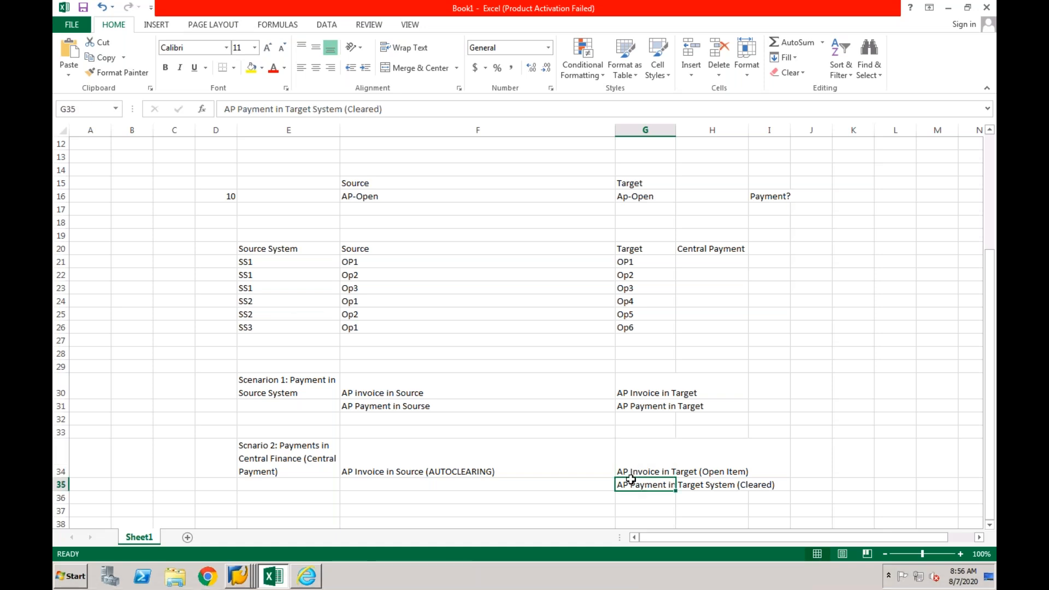
- Switch to the SAP Career presentation in Keynote and review the SAP Central Payment slide, followed by the Activating Central Payments slide
{"action": "left_click", "coordinate": [633, 468]}
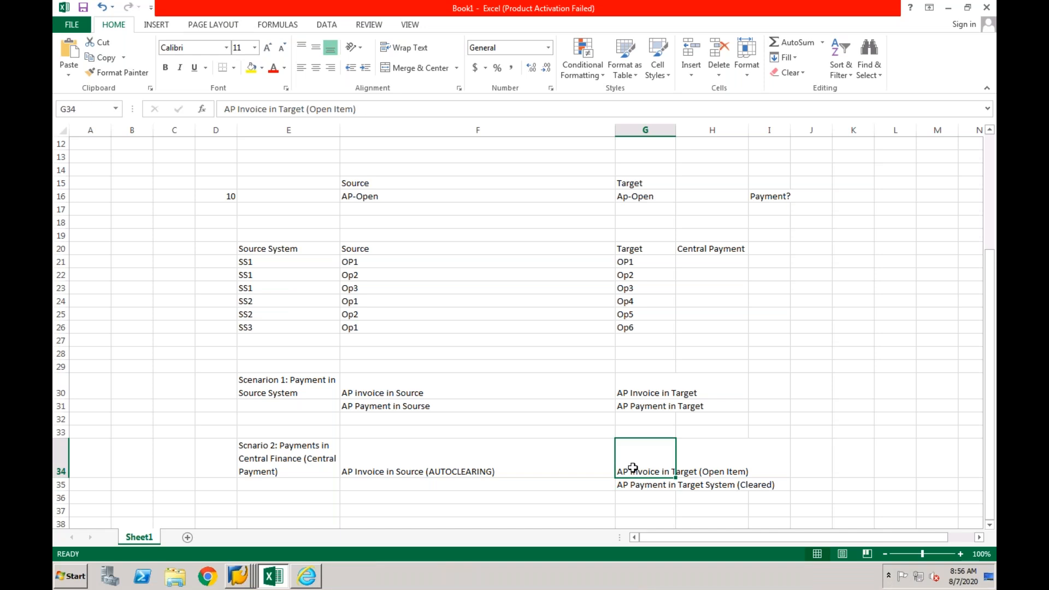
{"action": "key", "text": "super+Tab"}
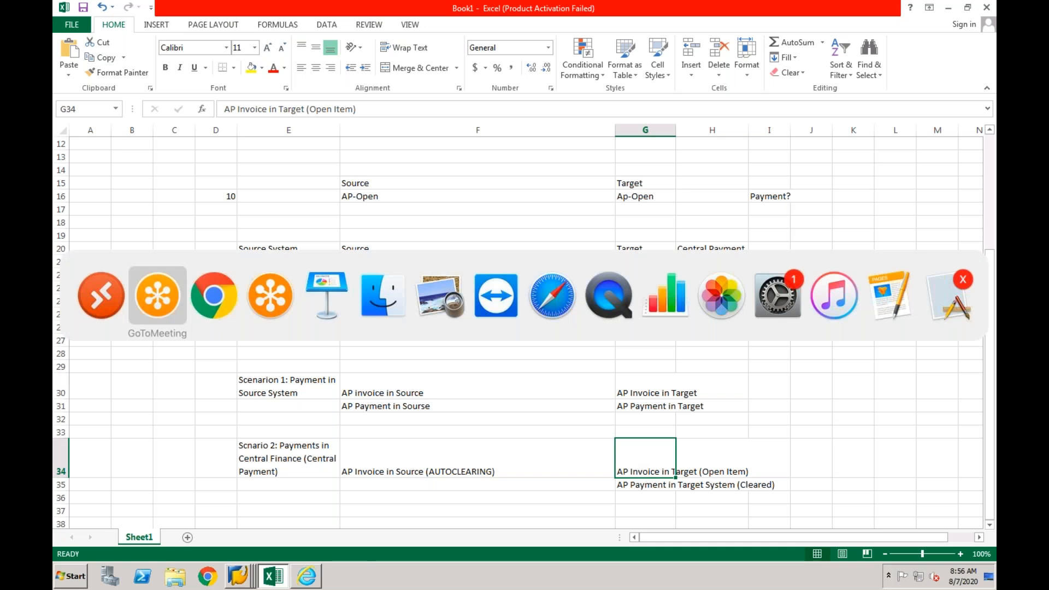
{"action": "key", "text": "super+Tab"}
{"action": "key", "text": "super+Tab"}
{"action": "key", "text": "super+Tab"}
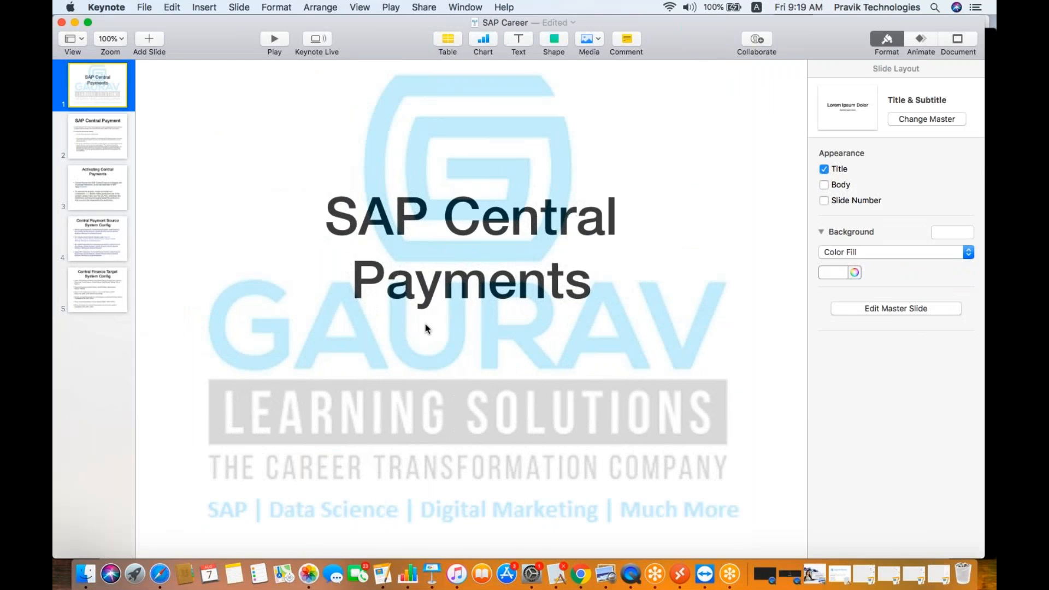
{"action": "left_click", "coordinate": [106, 143]}
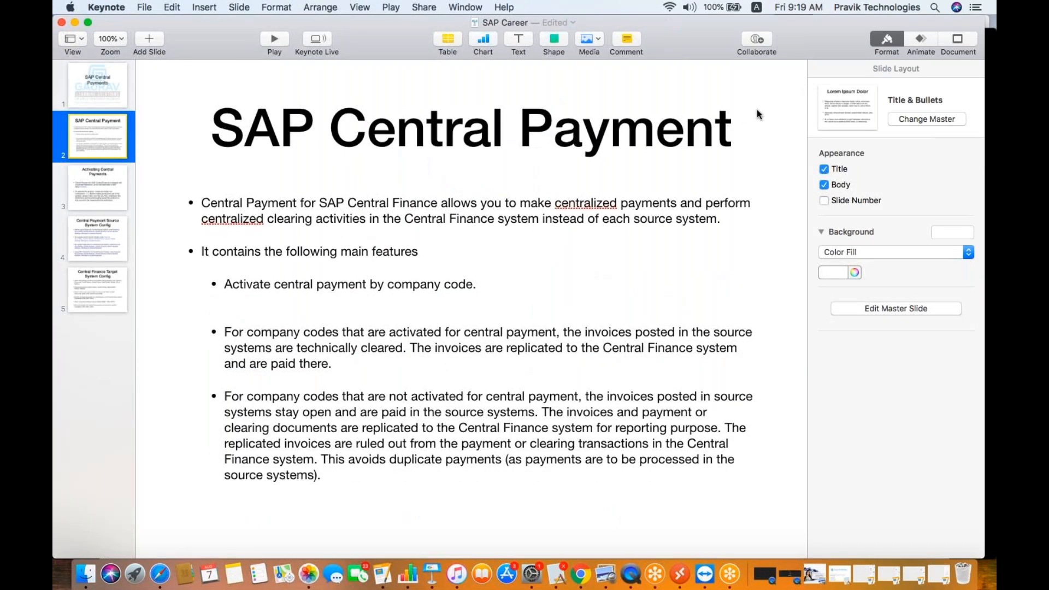
{"action": "key", "text": "super+Tab"}
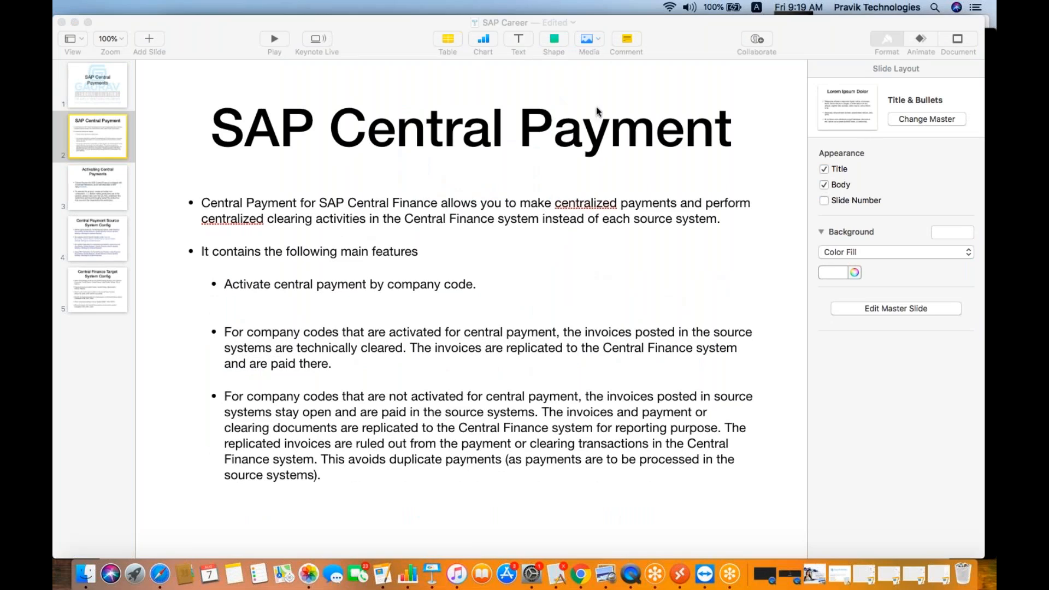
{"action": "left_click", "coordinate": [112, 185]}
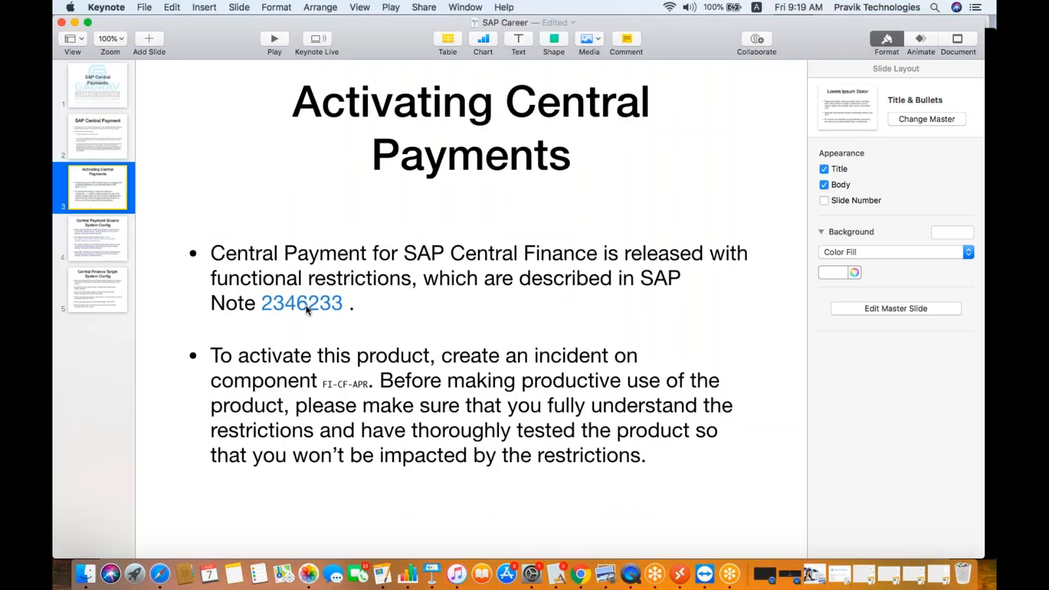